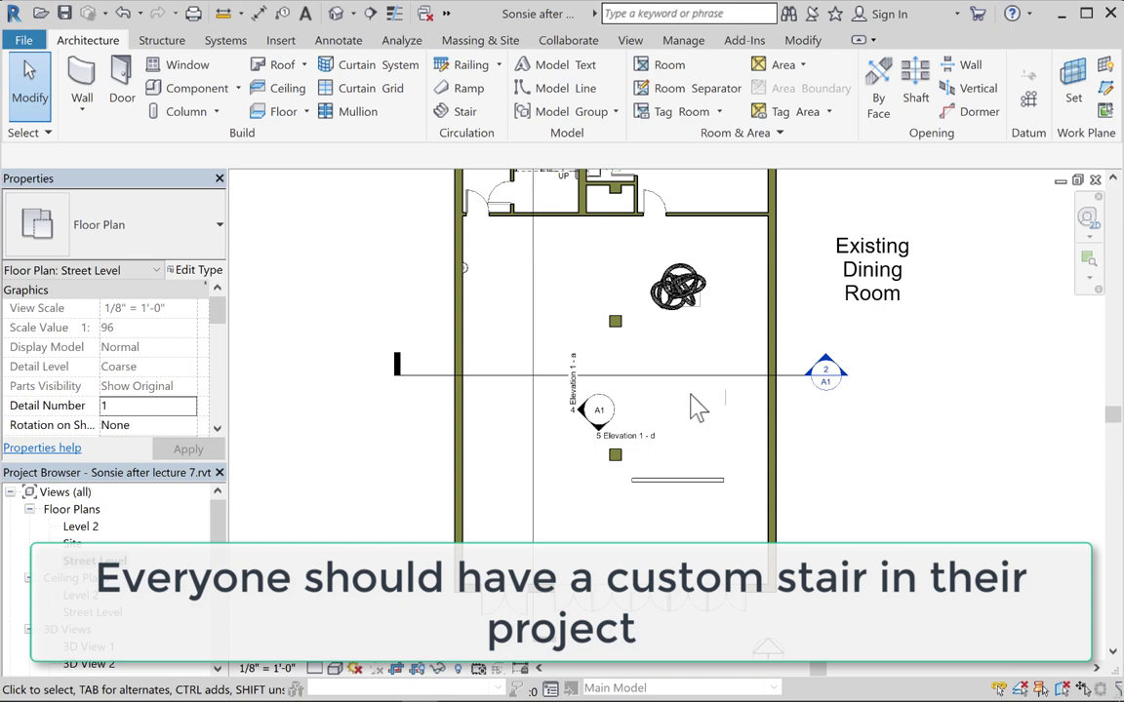
scroll(689, 408, up, 1)
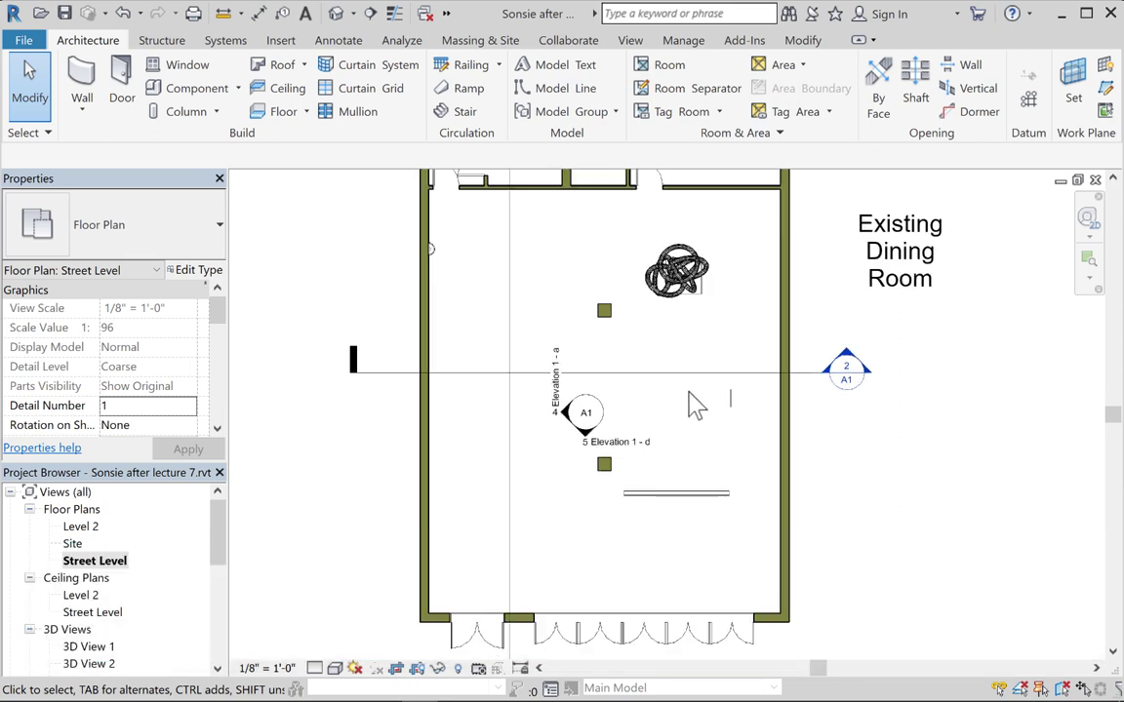
middle_drag(689, 396, 683, 380)
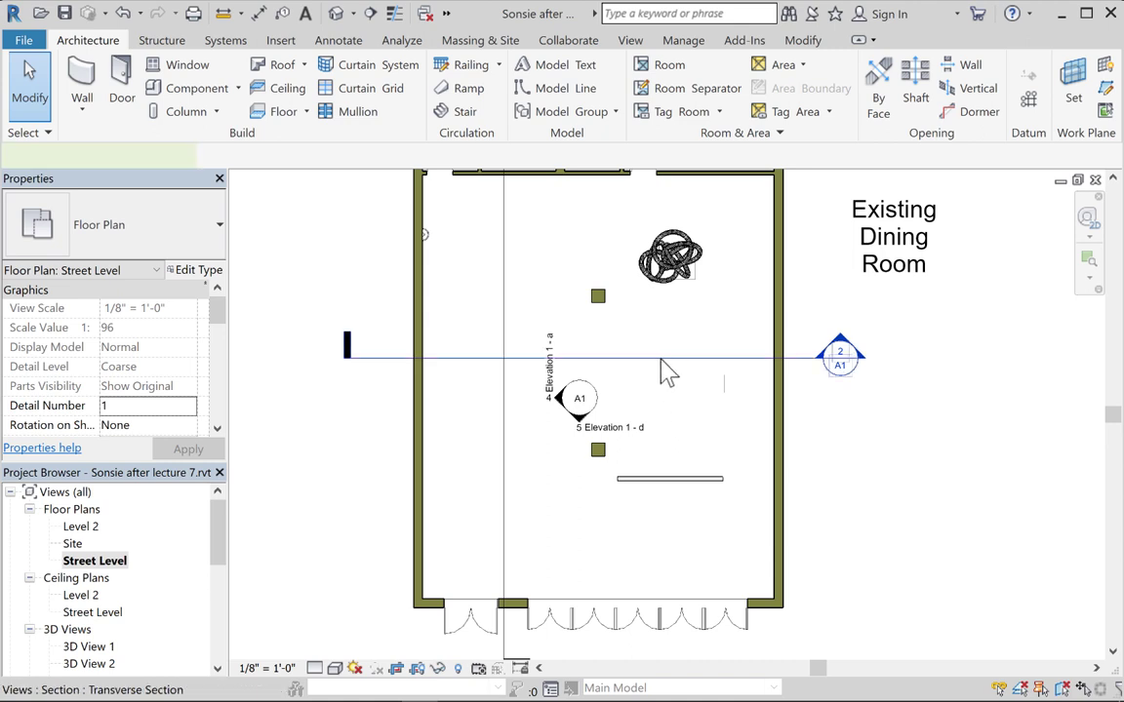
click(661, 361)
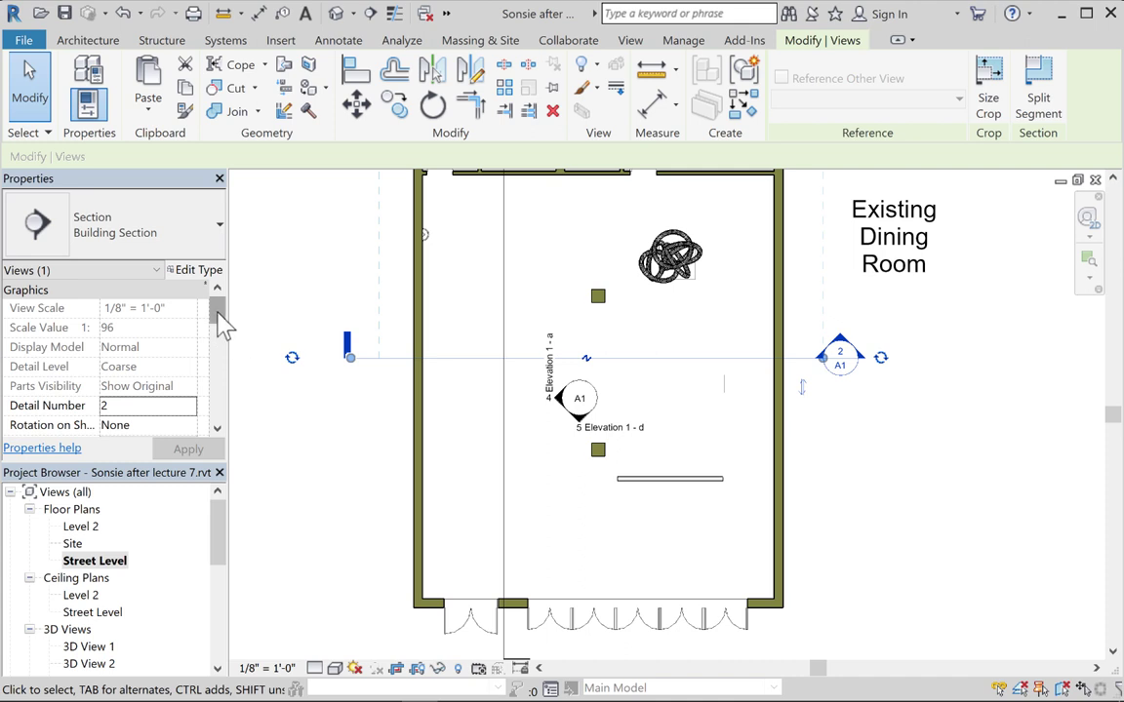
click(256, 301)
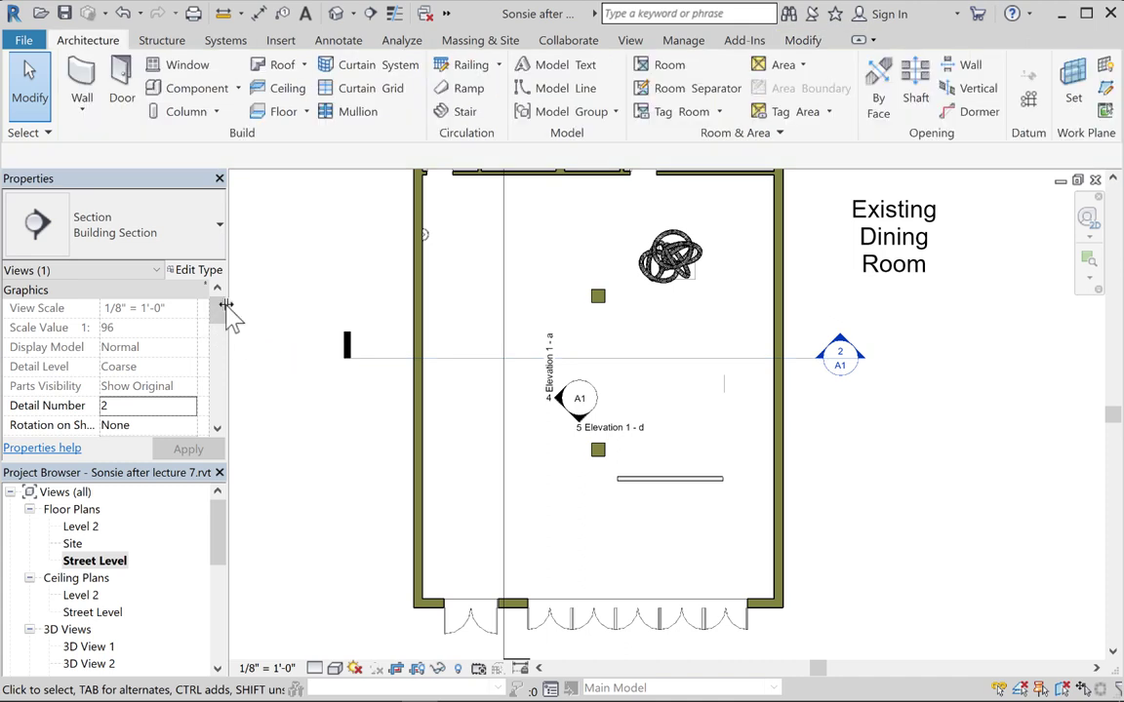
click(374, 358)
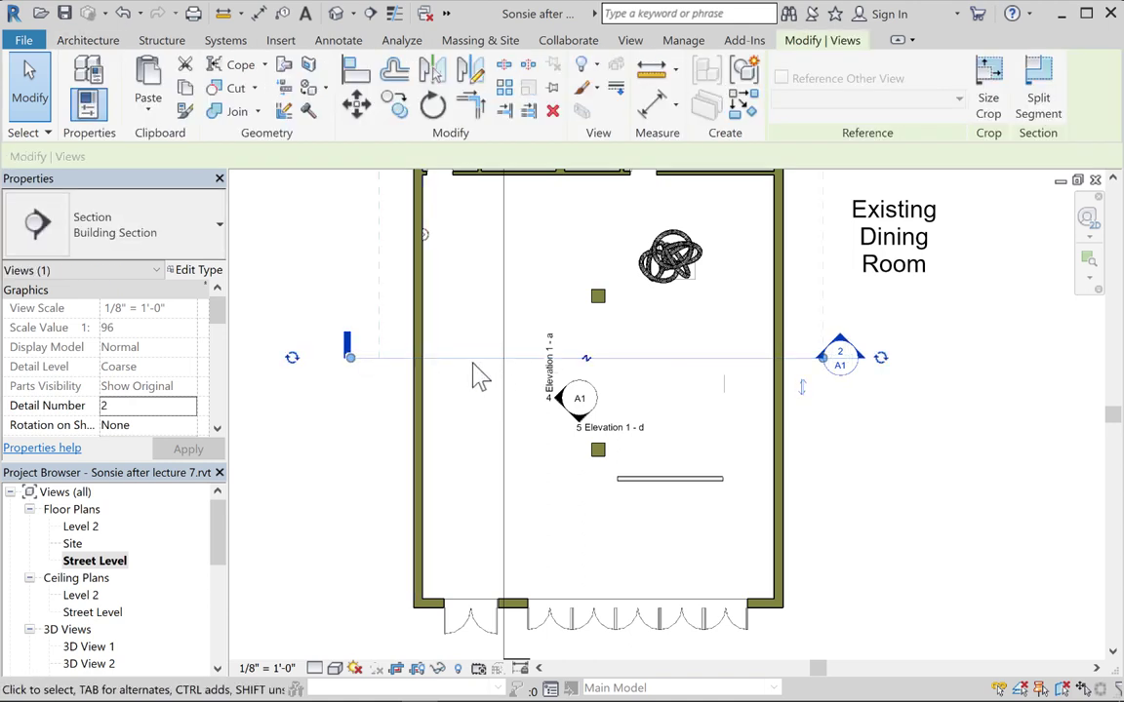
click(266, 344)
Close the Project Browser and remove the view template from the Street Level floor plan by setting it to <None>
scroll(225, 327, down, 3)
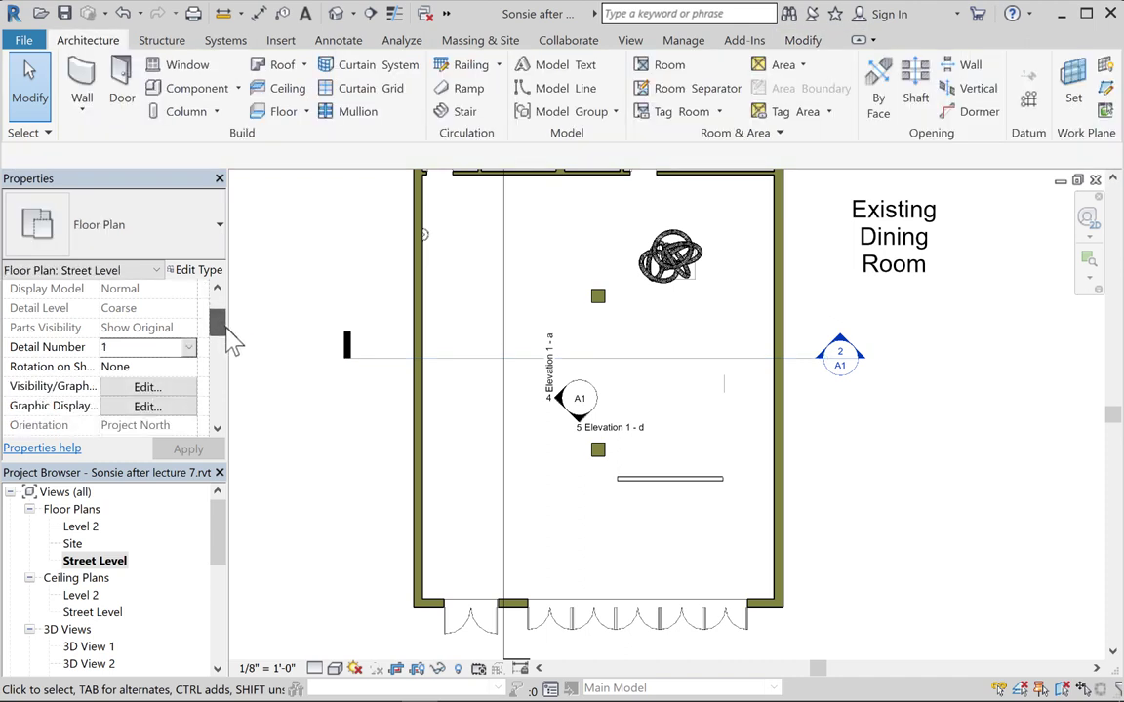
scroll(232, 343, up, 3)
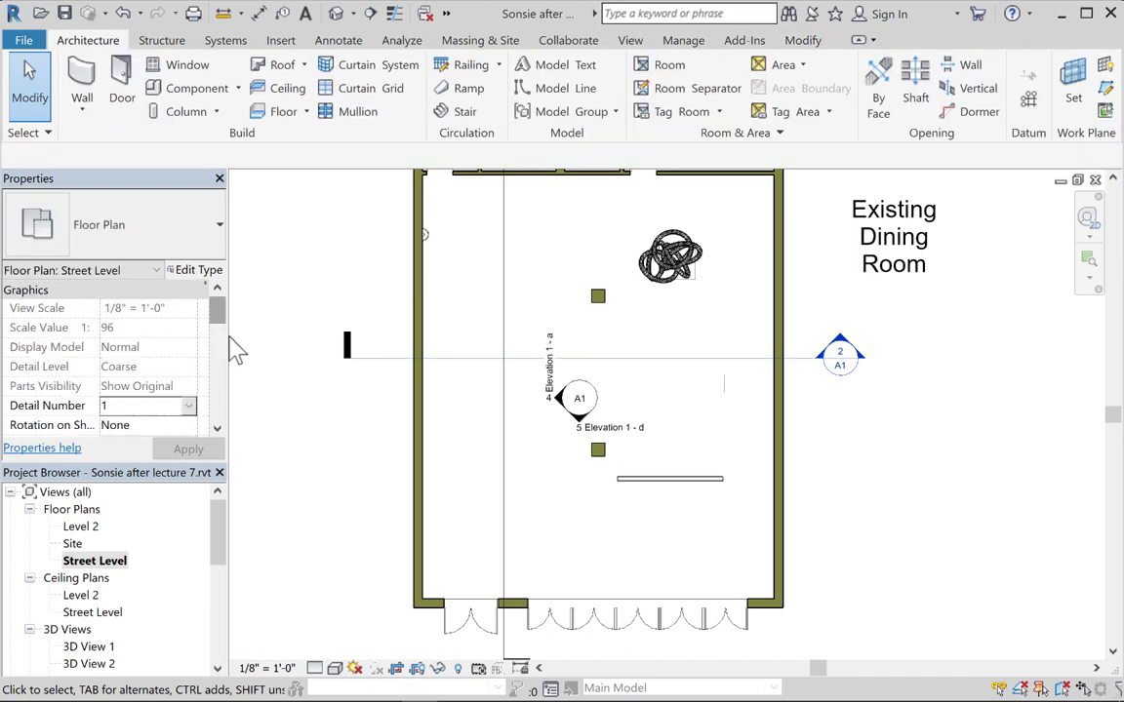
click(221, 474)
scroll(226, 401, down, 2)
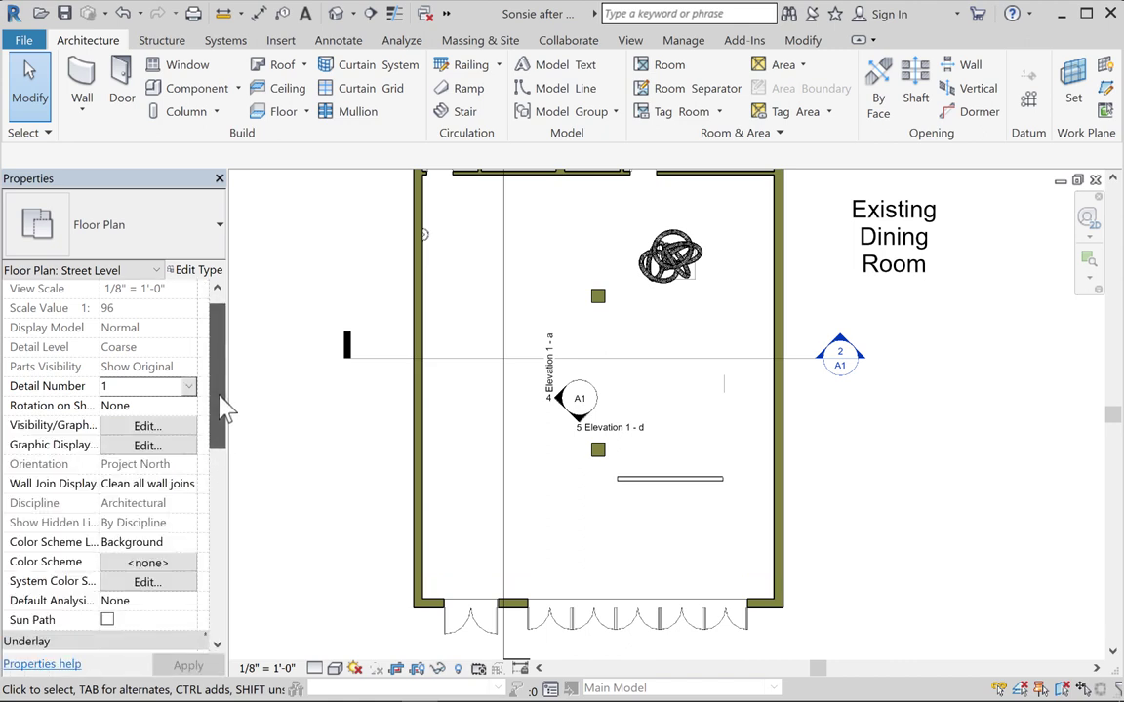
scroll(226, 429, down, 5)
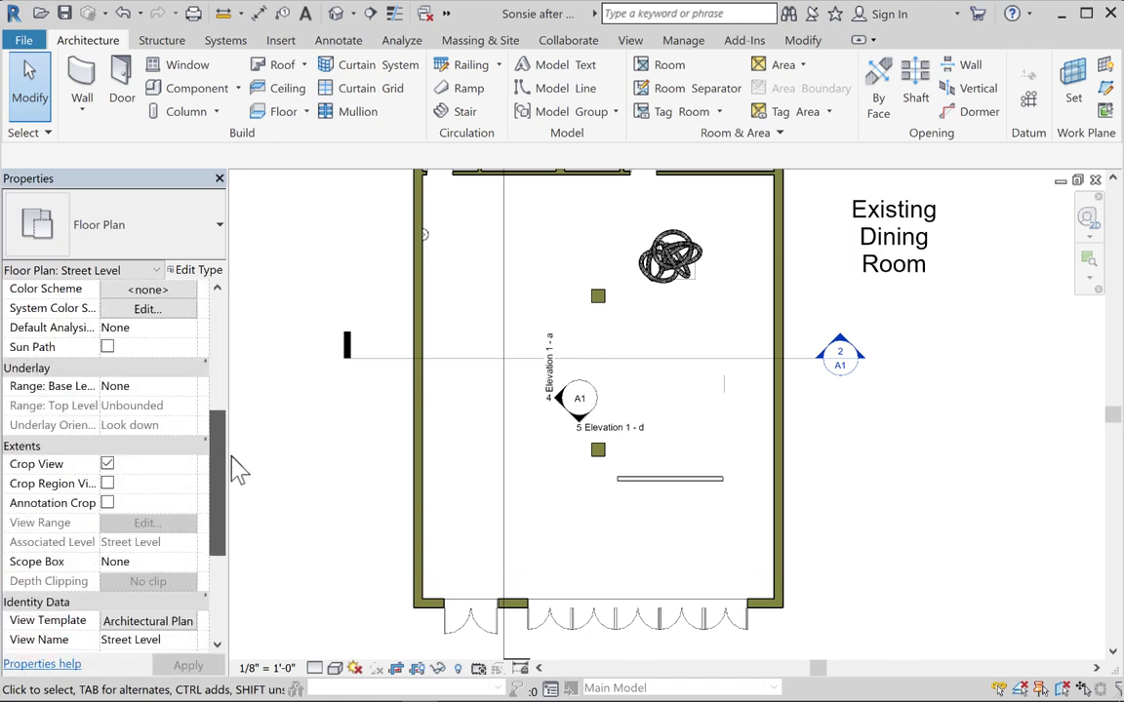
scroll(237, 478, down, 2)
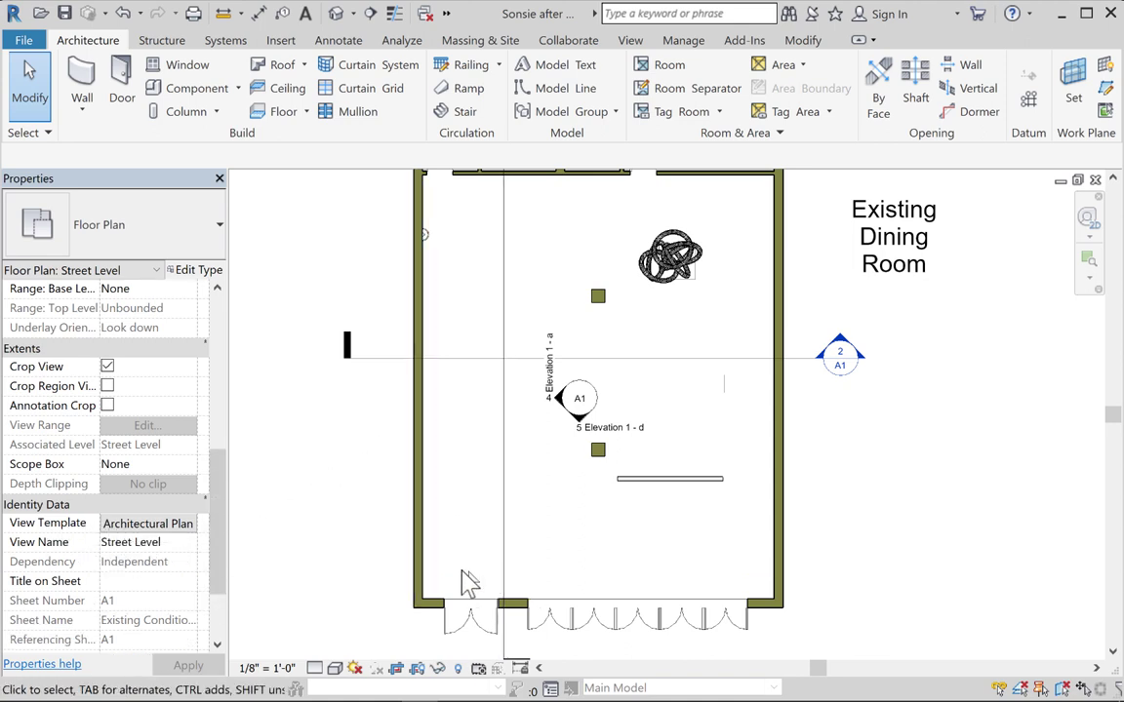
click(151, 526)
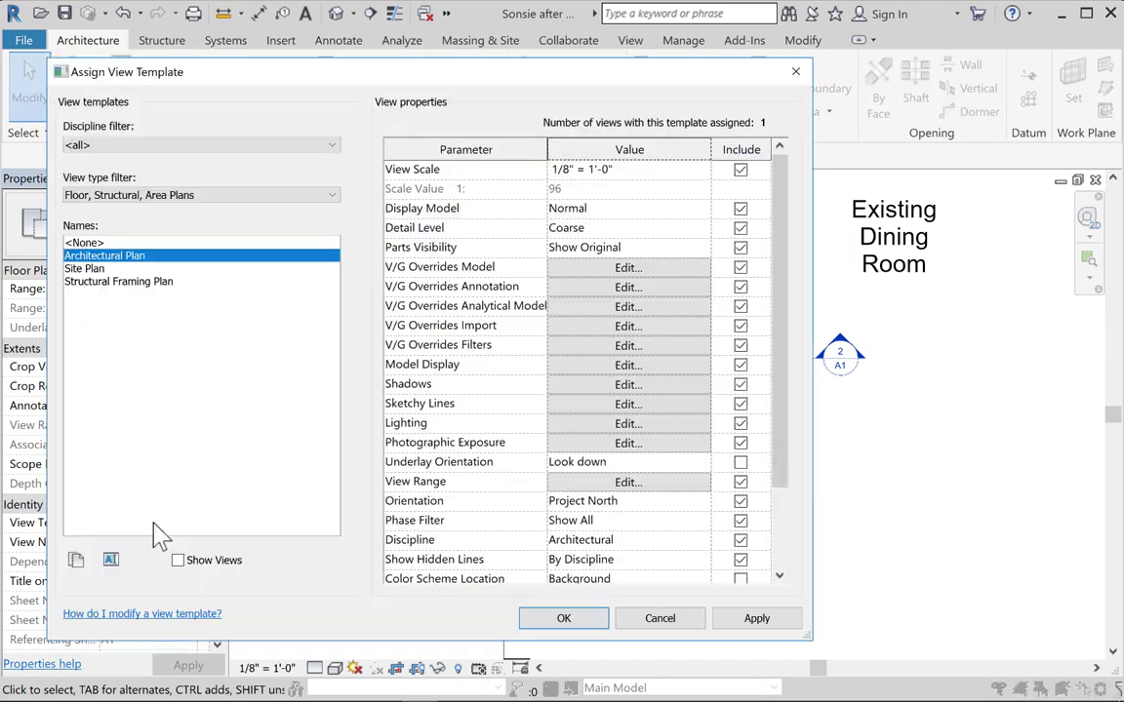
click(86, 243)
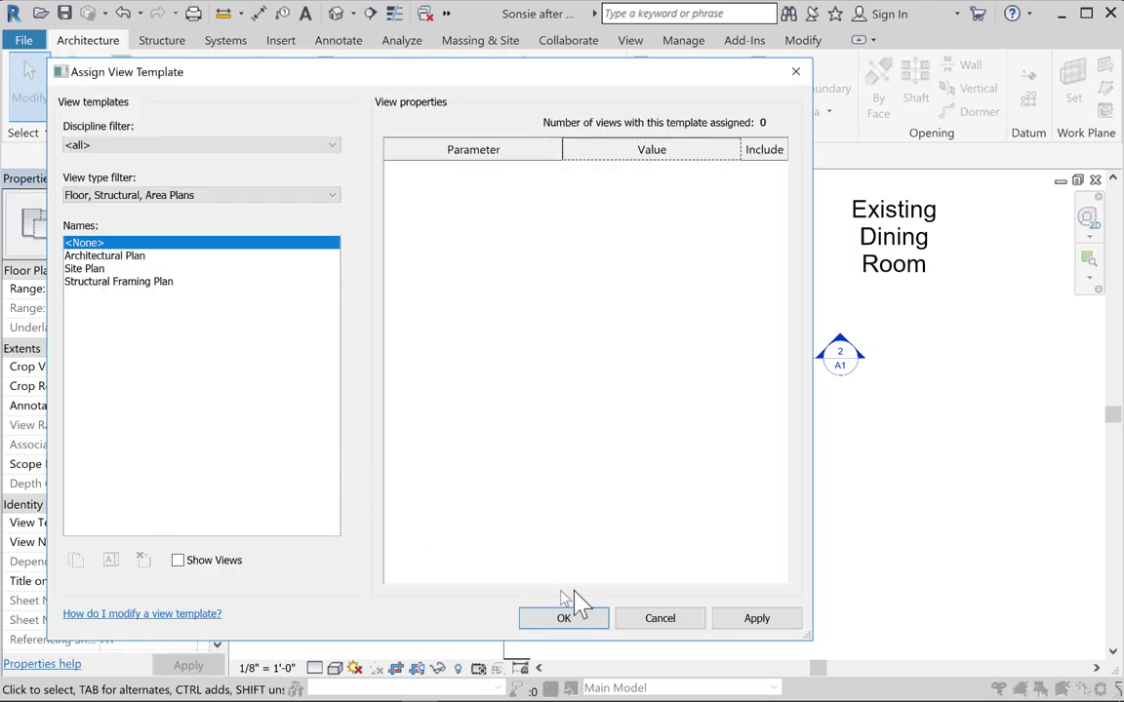
click(724, 620)
click(576, 621)
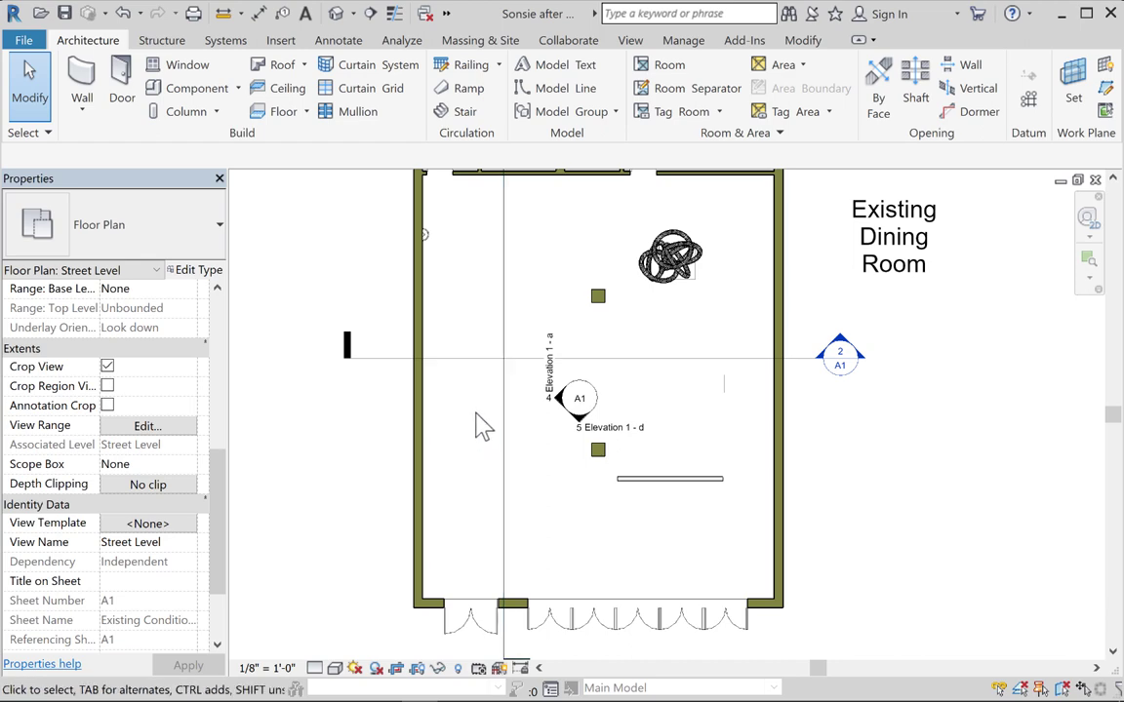
Hide the whole category of section marks in the plan, using the horizontal section line across the dining room
scroll(487, 430, down, 3)
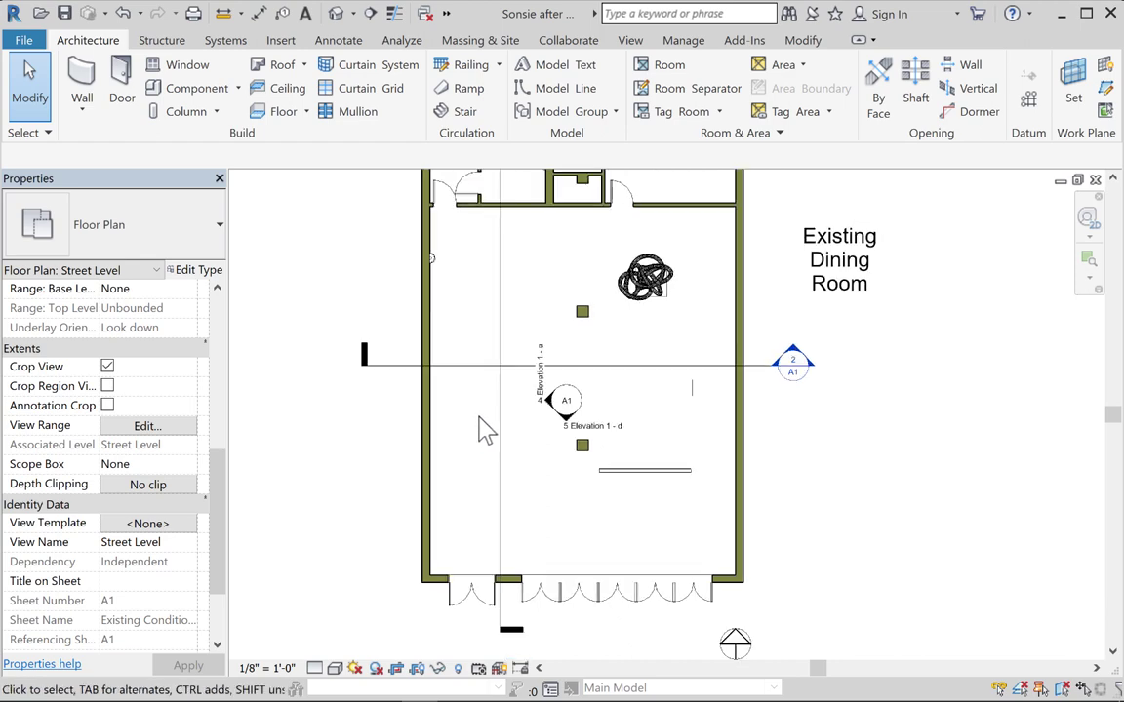
middle_drag(484, 426, 503, 456)
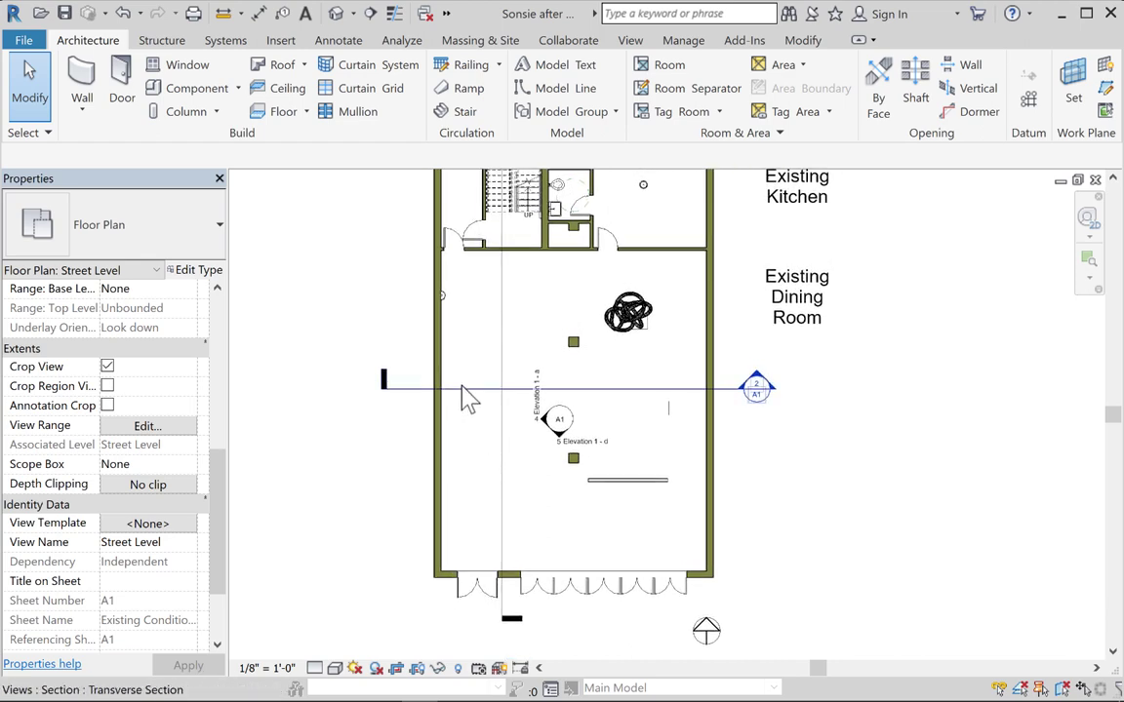
click(462, 391)
right_click(463, 388)
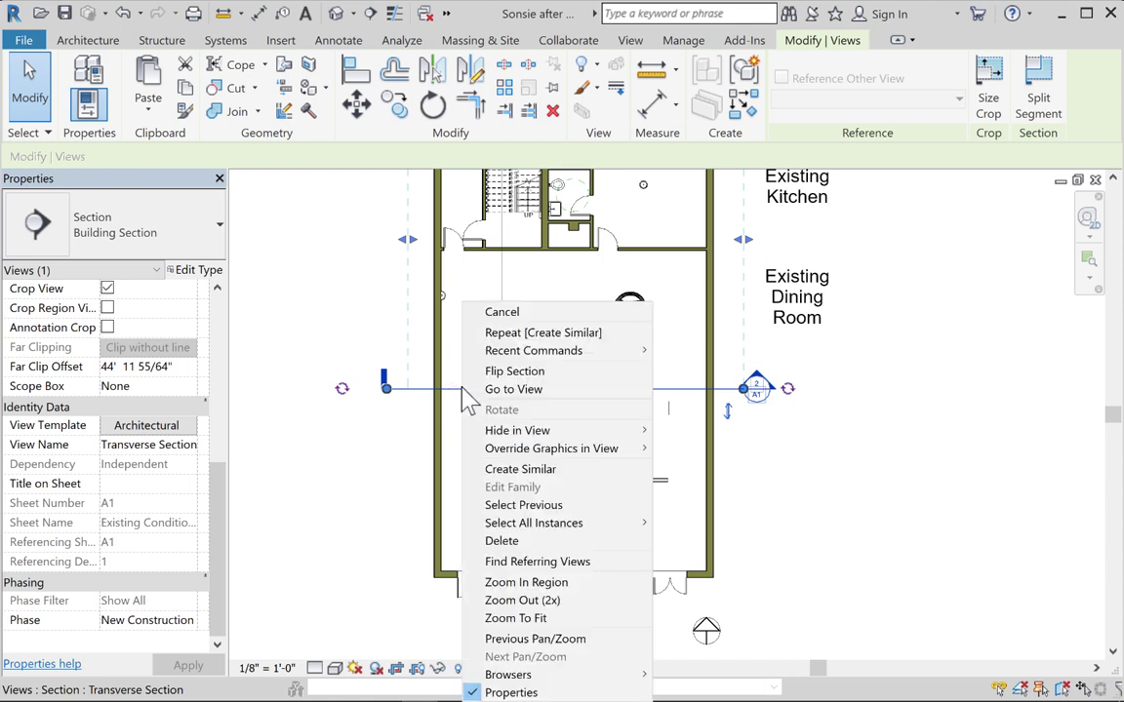
mouse_move(506, 434)
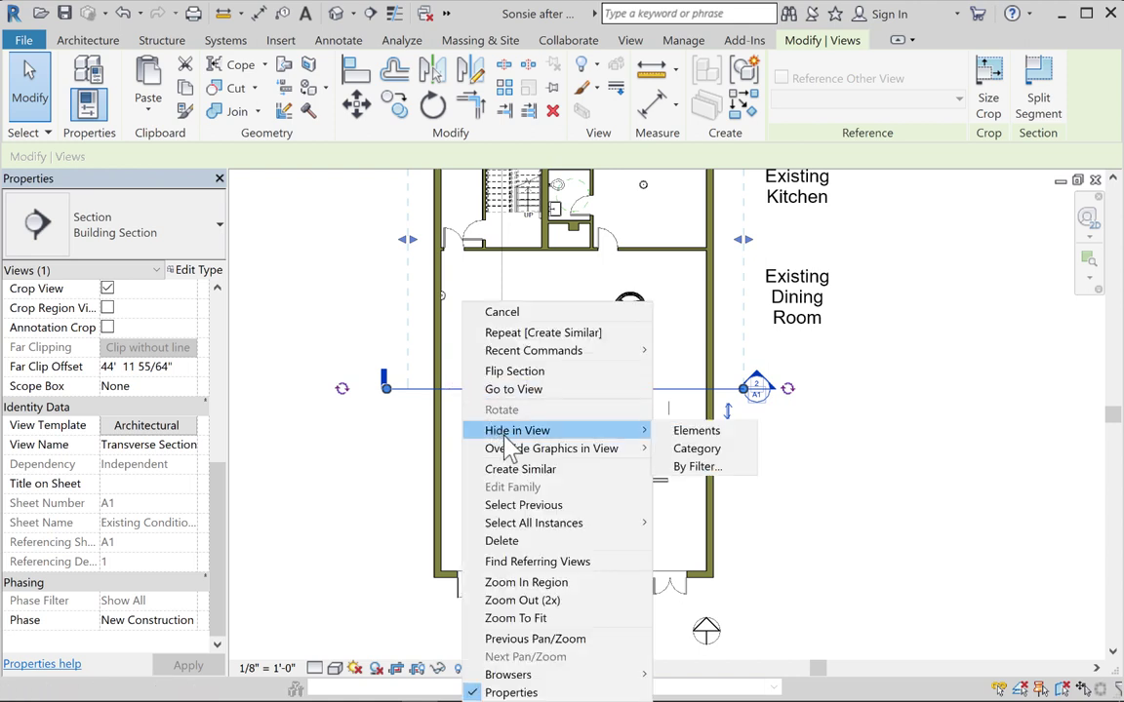
click(695, 451)
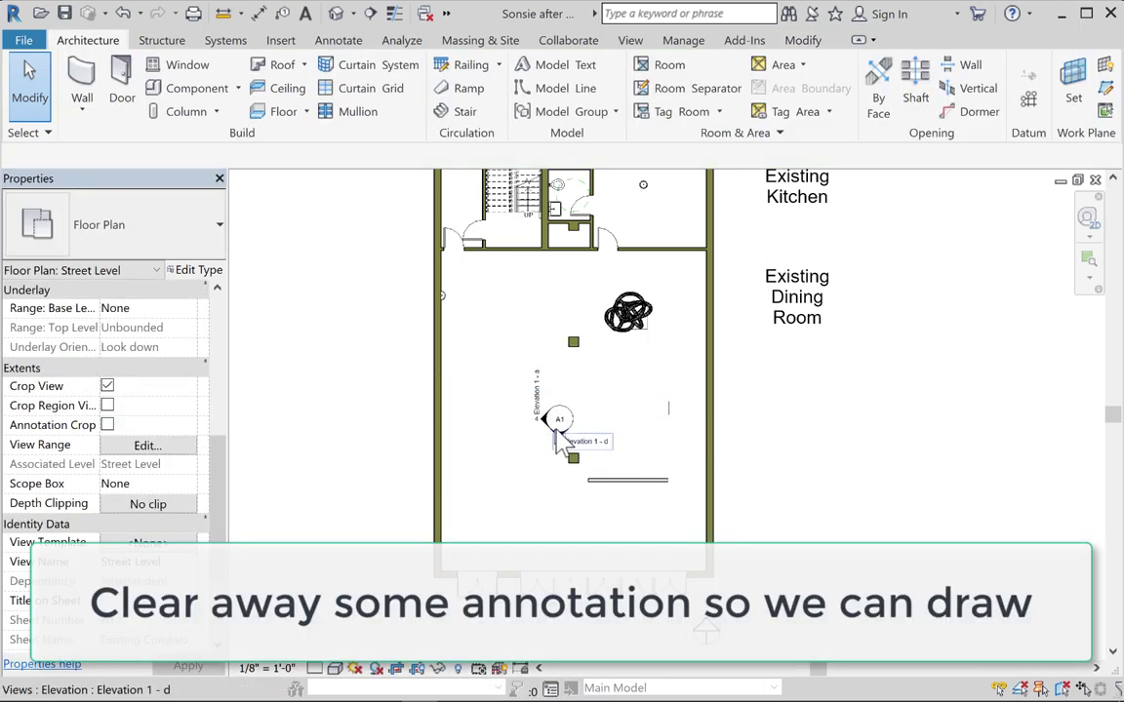
Hide the category of the interior elevation markers in the middle of the dining room
drag(527, 363, 539, 444)
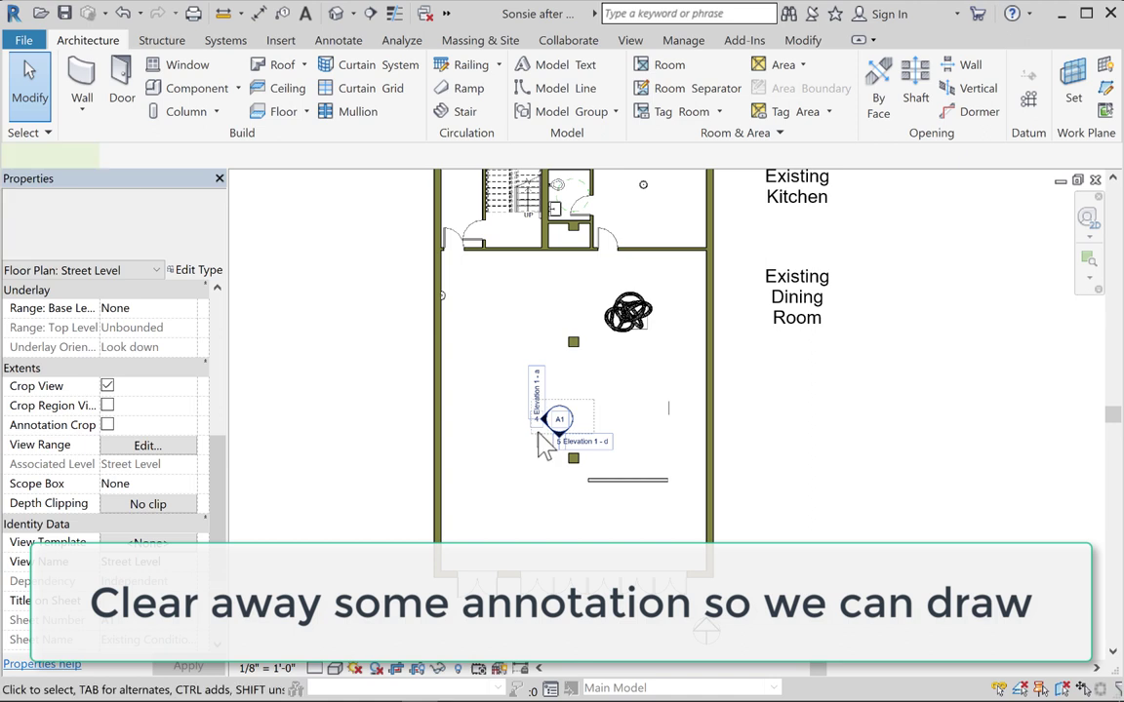
right_click(561, 439)
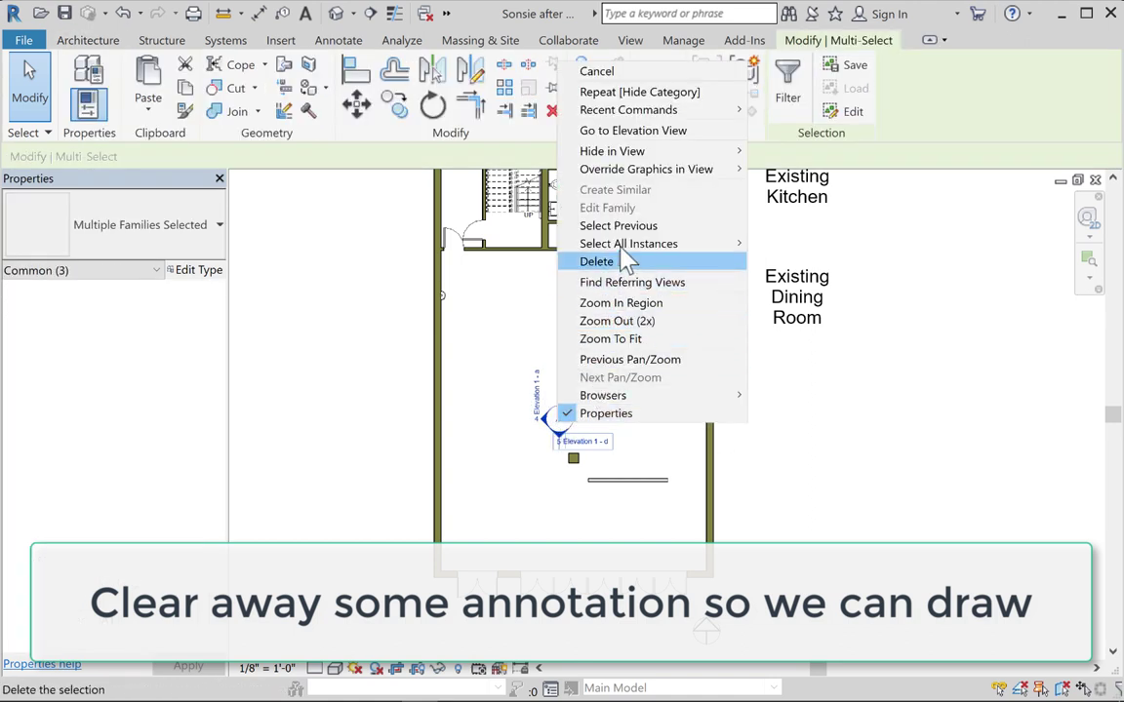
mouse_move(651, 156)
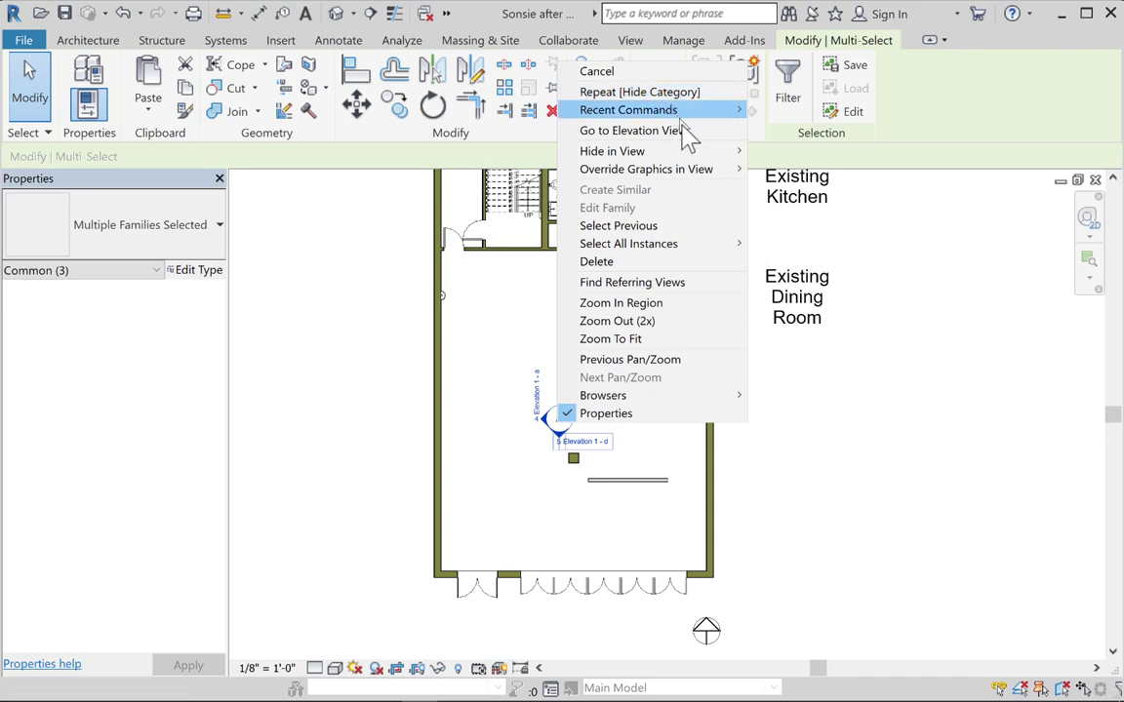
click(657, 96)
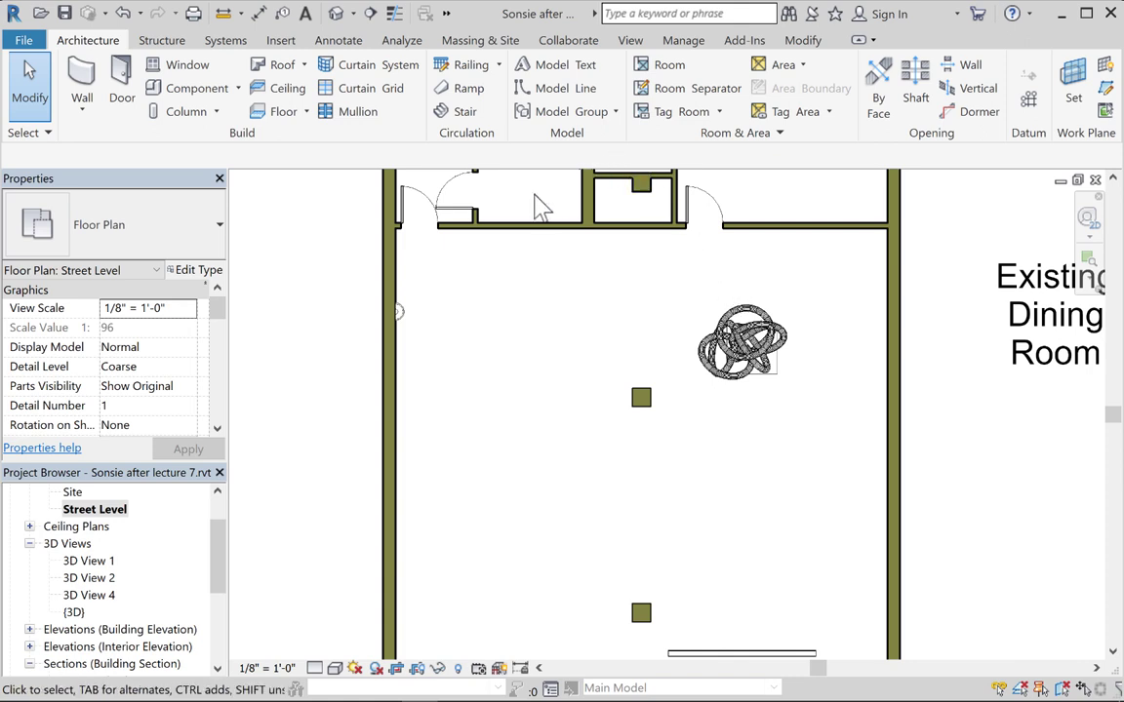
Create a stair in the dining room with a lower run about 11' long at 60° and an upper run about 7'-4" long at 20°
click(459, 115)
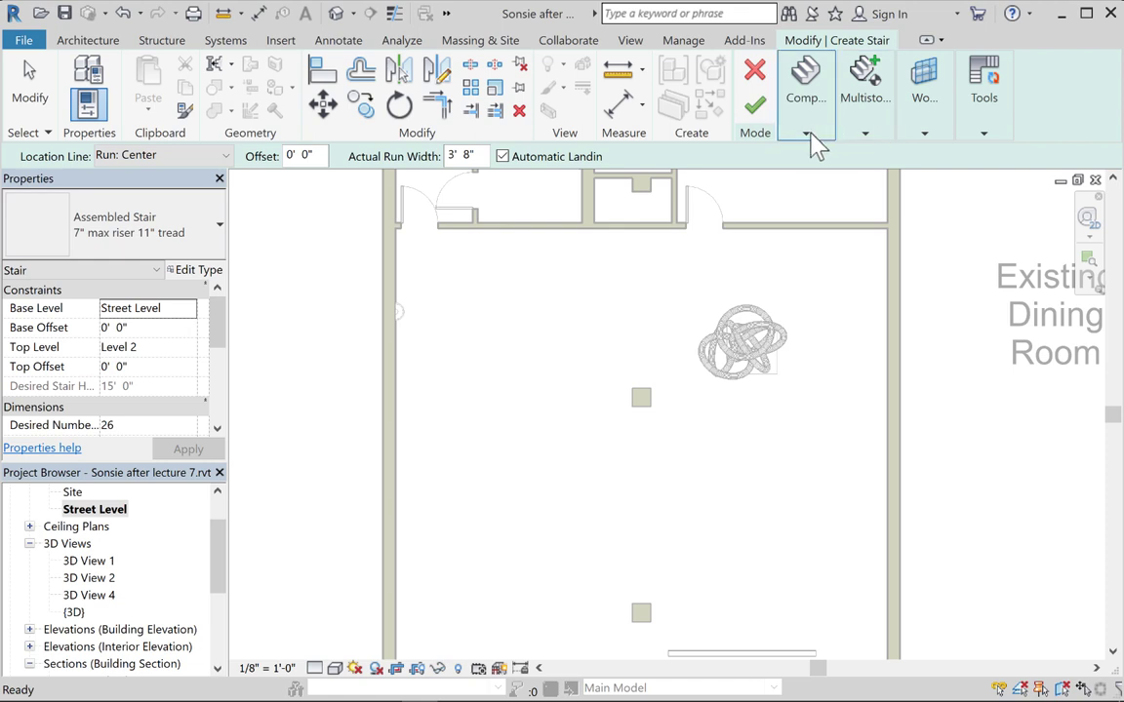
click(810, 140)
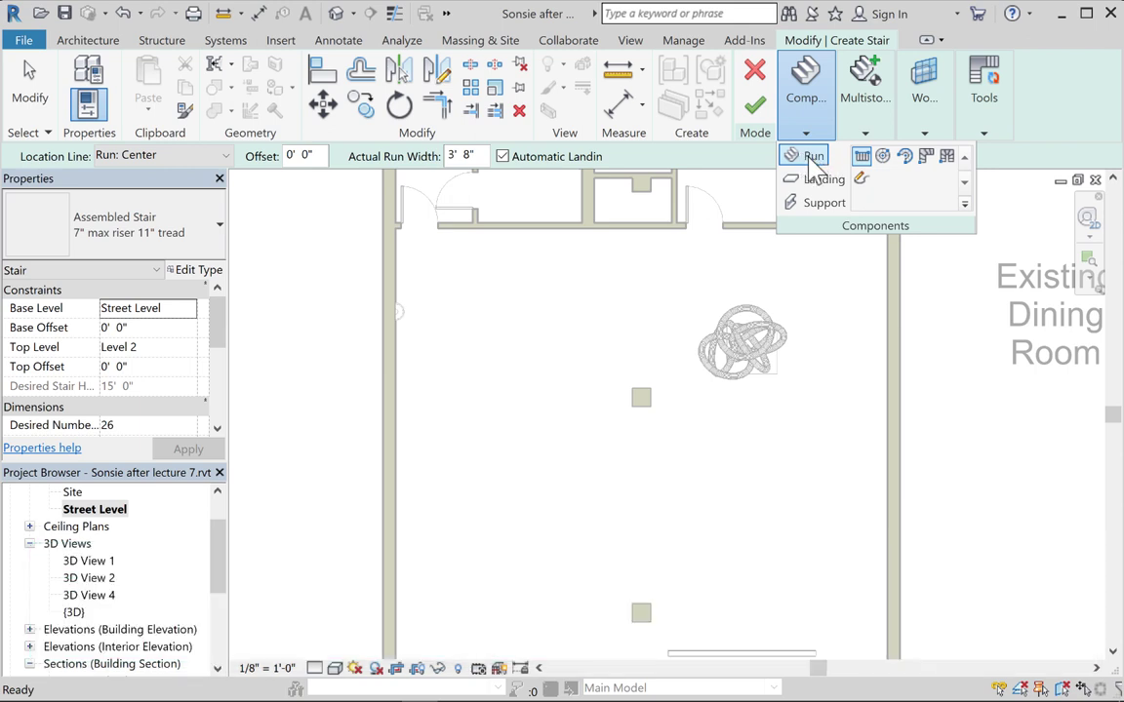
click(479, 535)
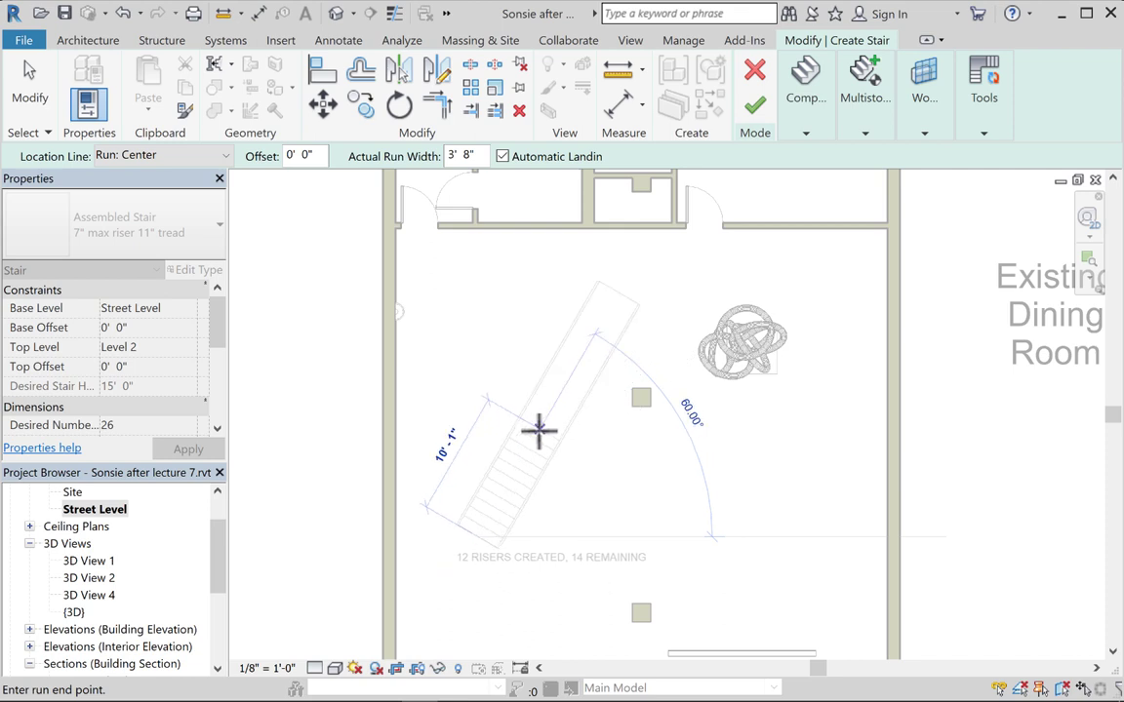
click(541, 421)
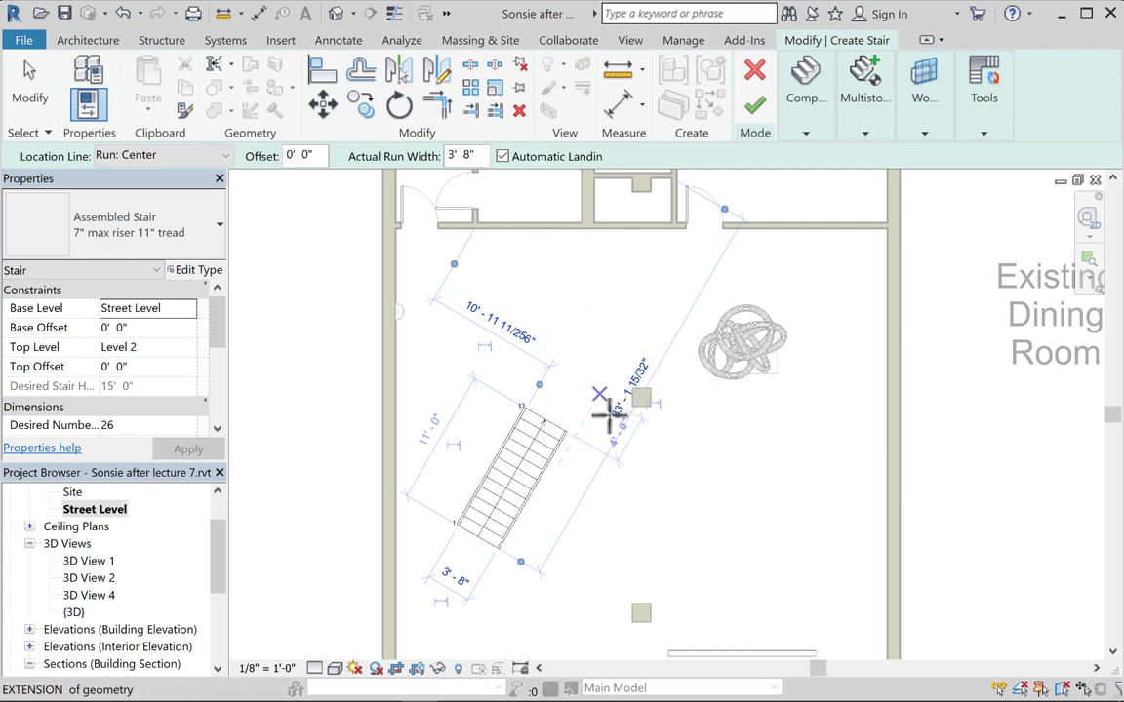
click(591, 363)
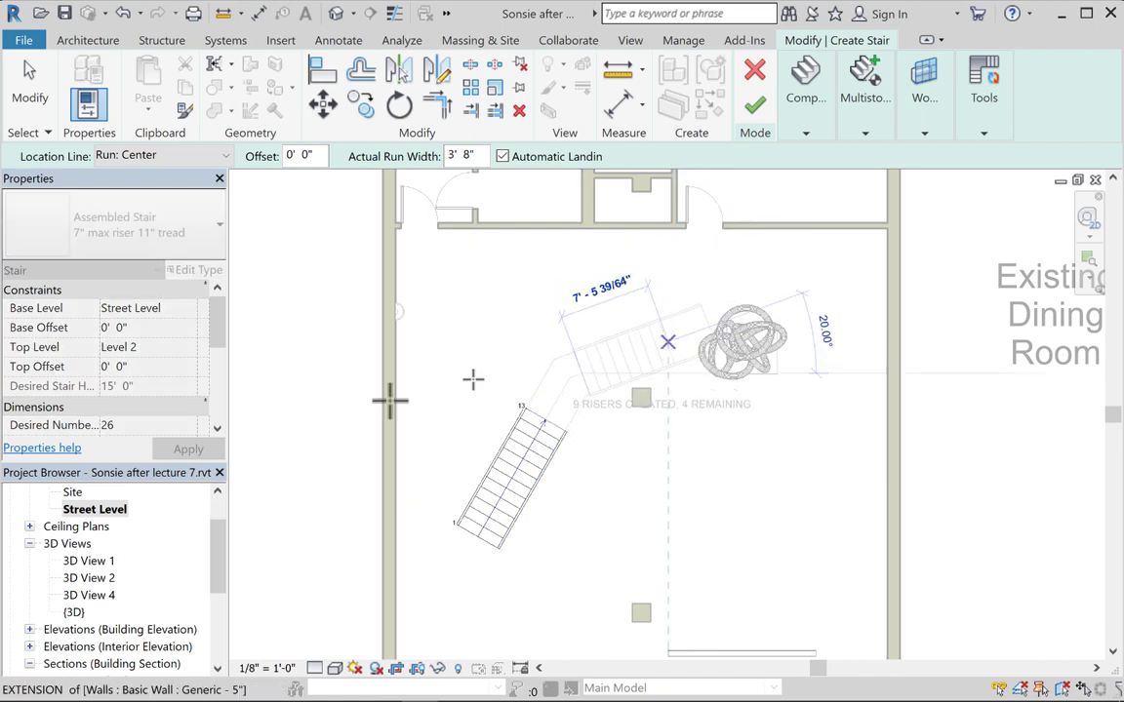
click(390, 400)
click(30, 88)
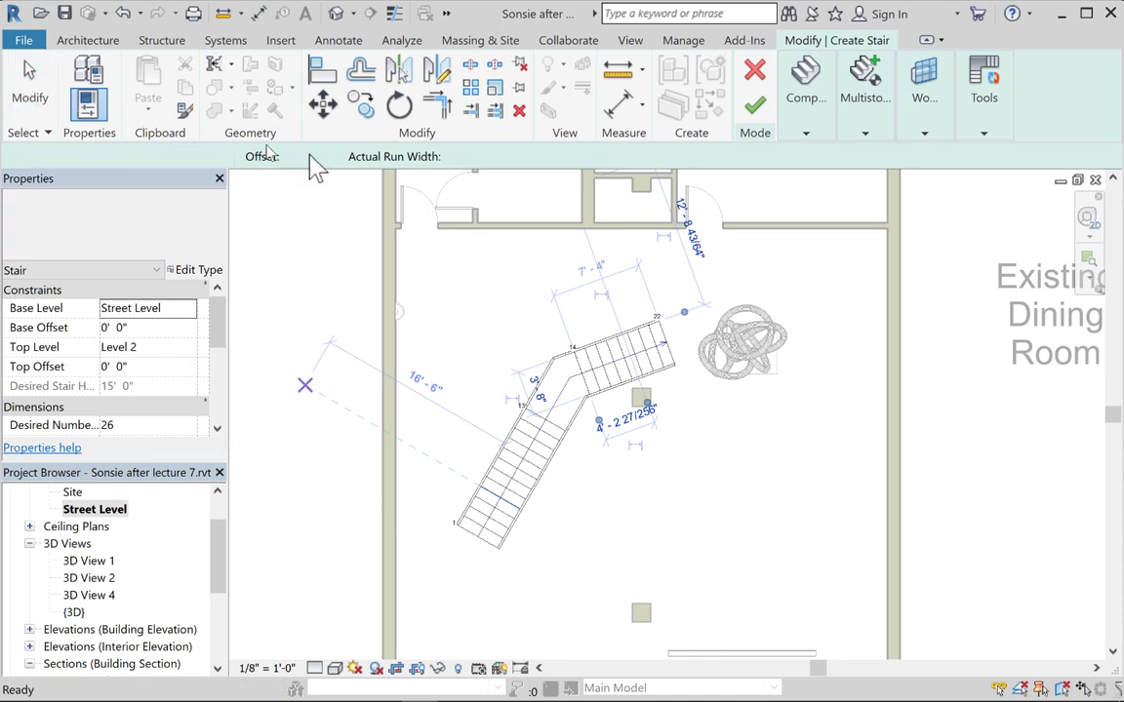
Lengthen the upper stair run to about 9'-2" and widen the lower run outward to about 5'-6"
click(607, 358)
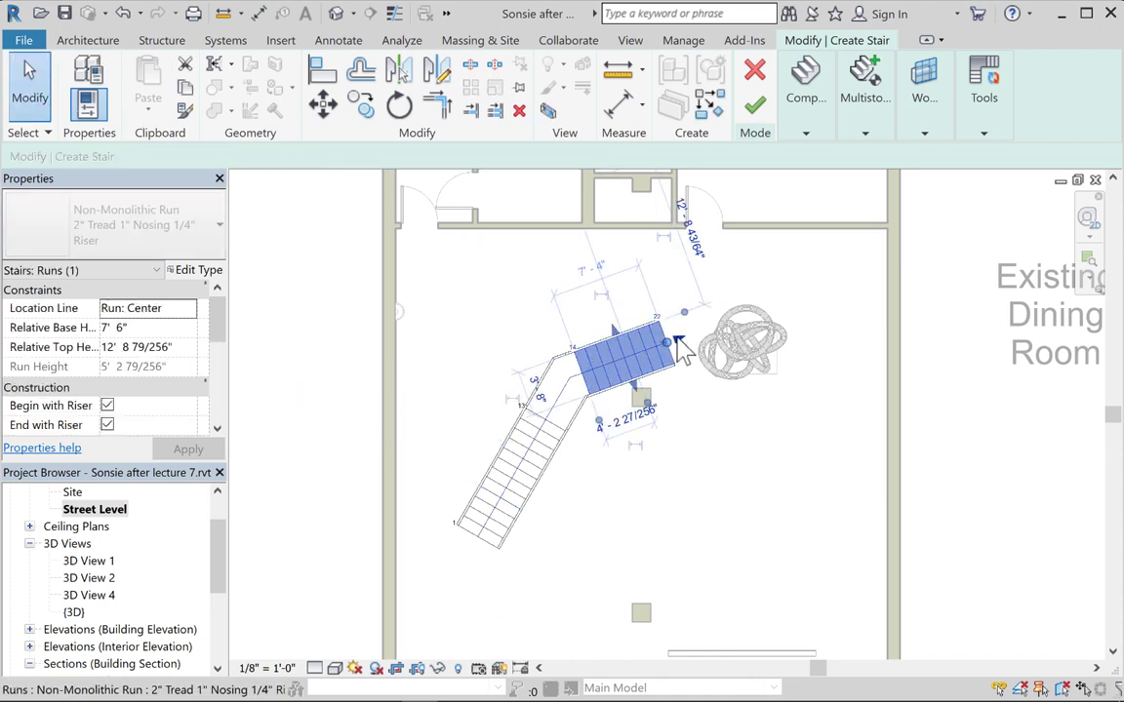
drag(678, 342, 692, 346)
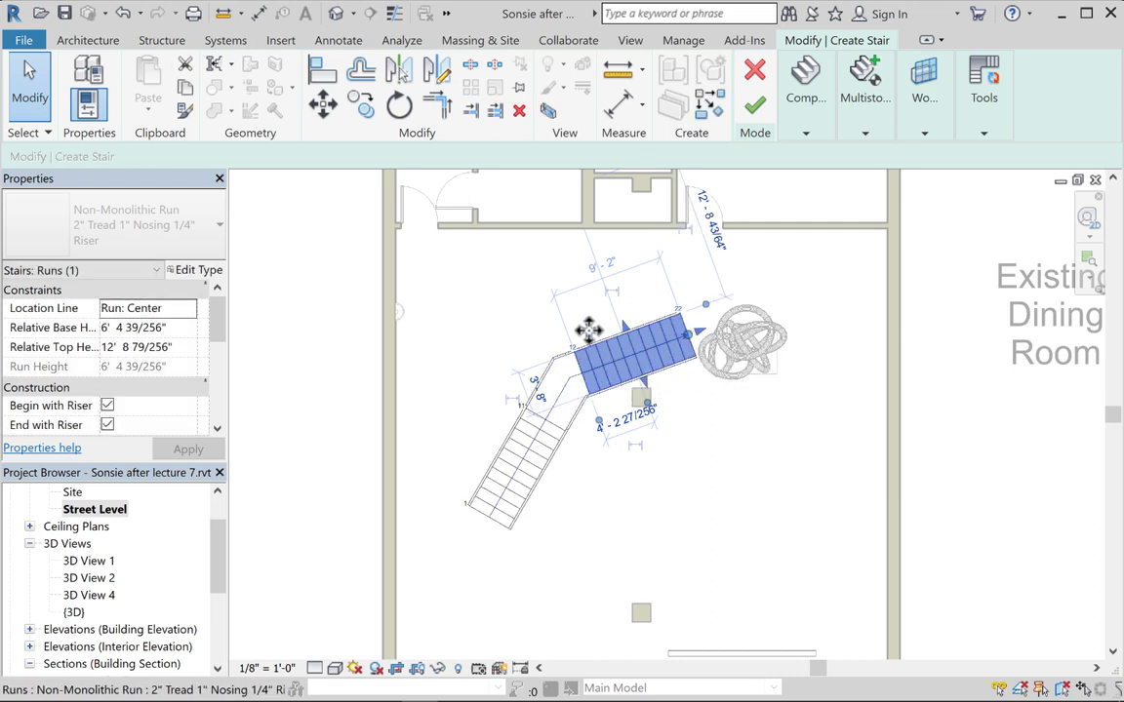
click(508, 463)
drag(496, 466, 531, 429)
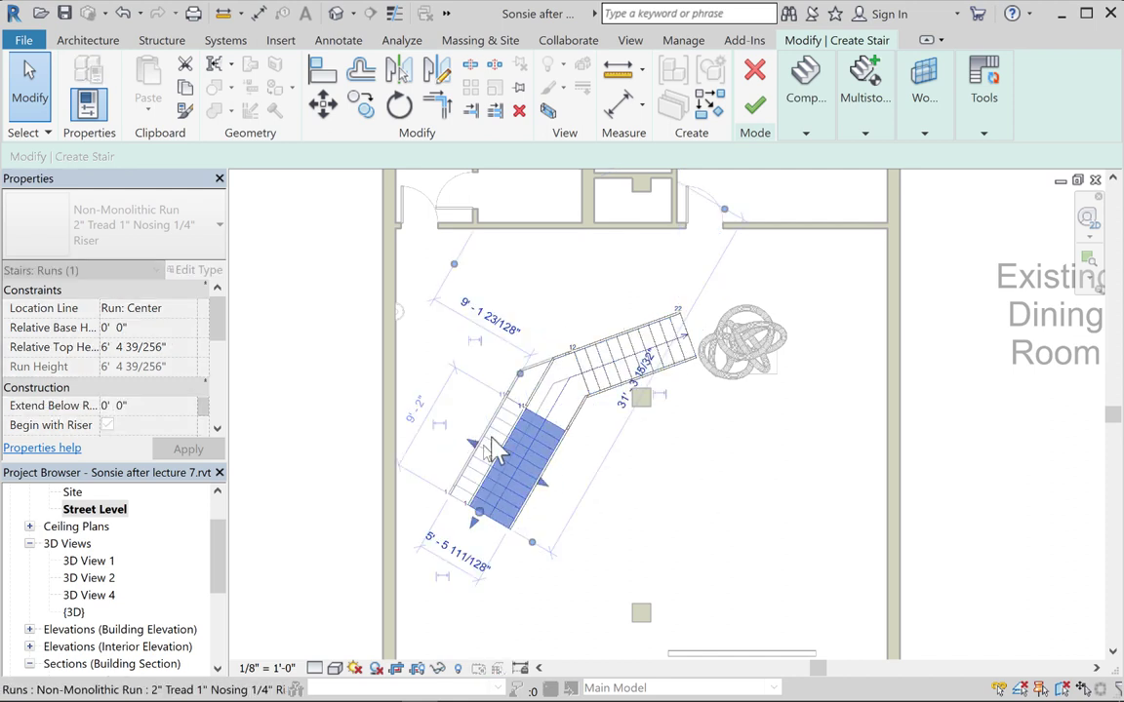
Enlarge the landing between the two runs by stretching its outer edges away from the stair
click(554, 378)
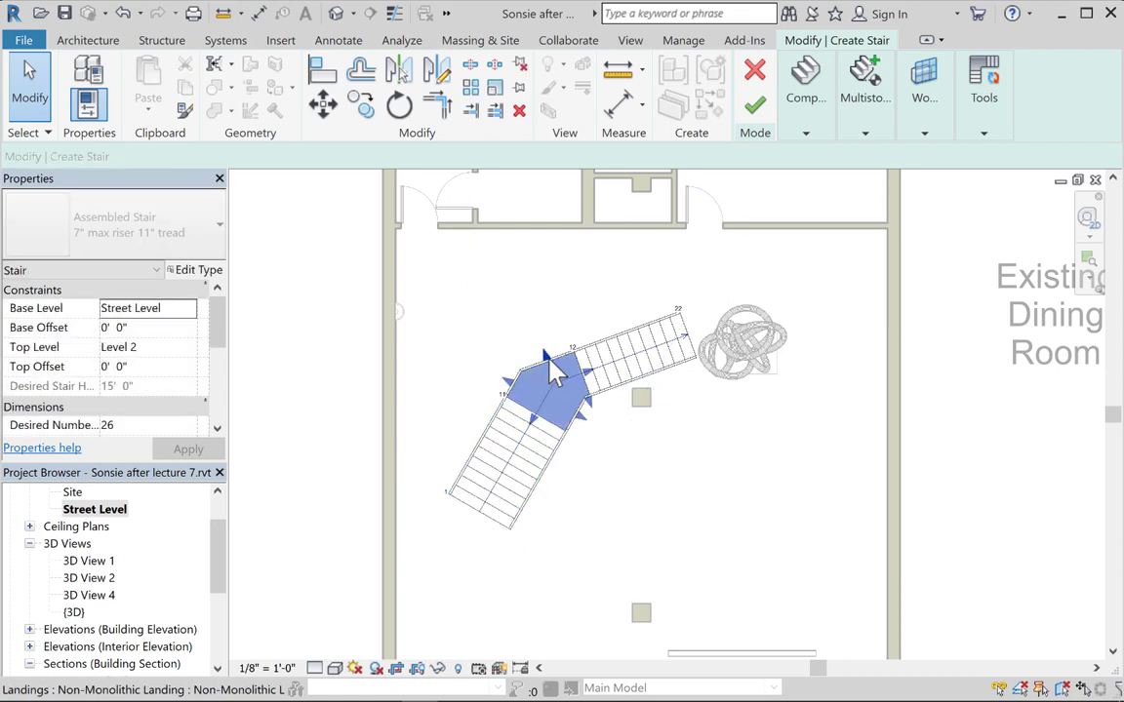
click(554, 369)
drag(541, 346, 485, 367)
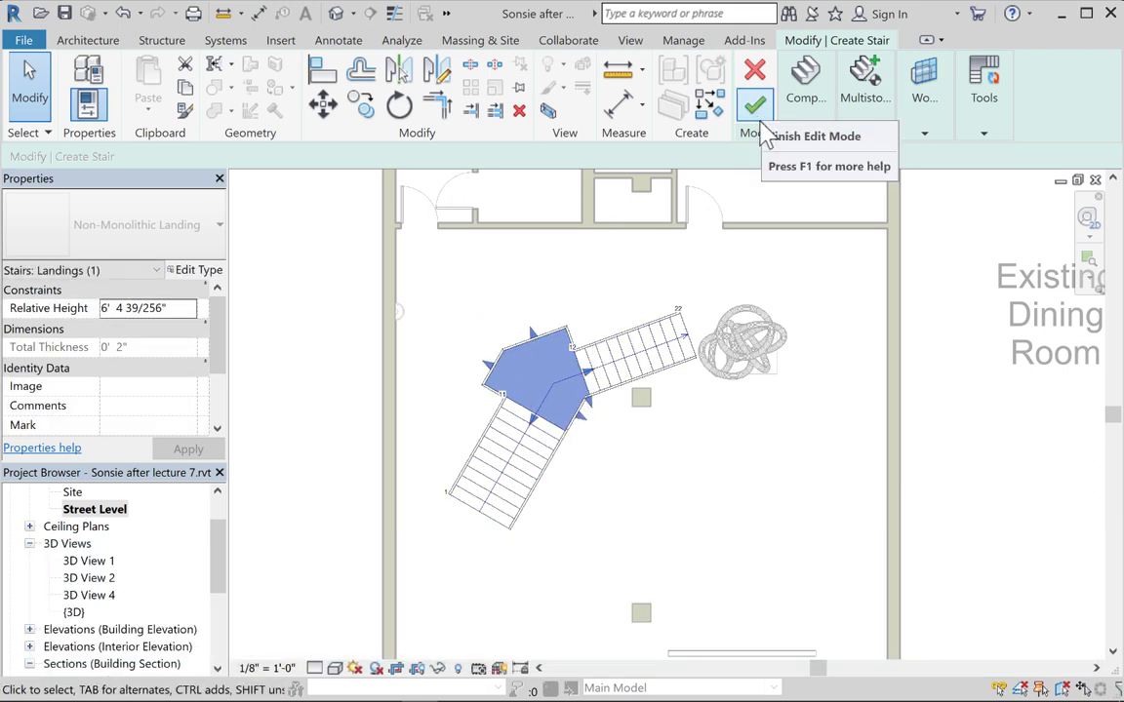
Rotate the upper stair run slightly clockwise about its landing end so it aims at the sculpture, and finish the stair
click(644, 366)
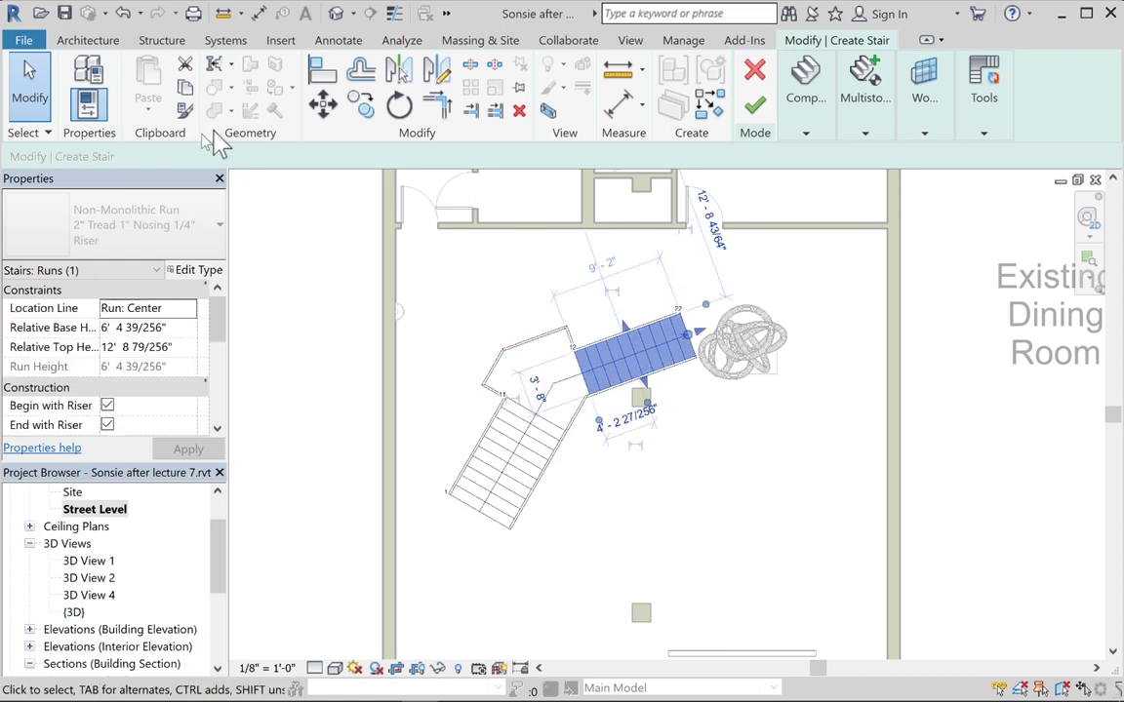
click(399, 105)
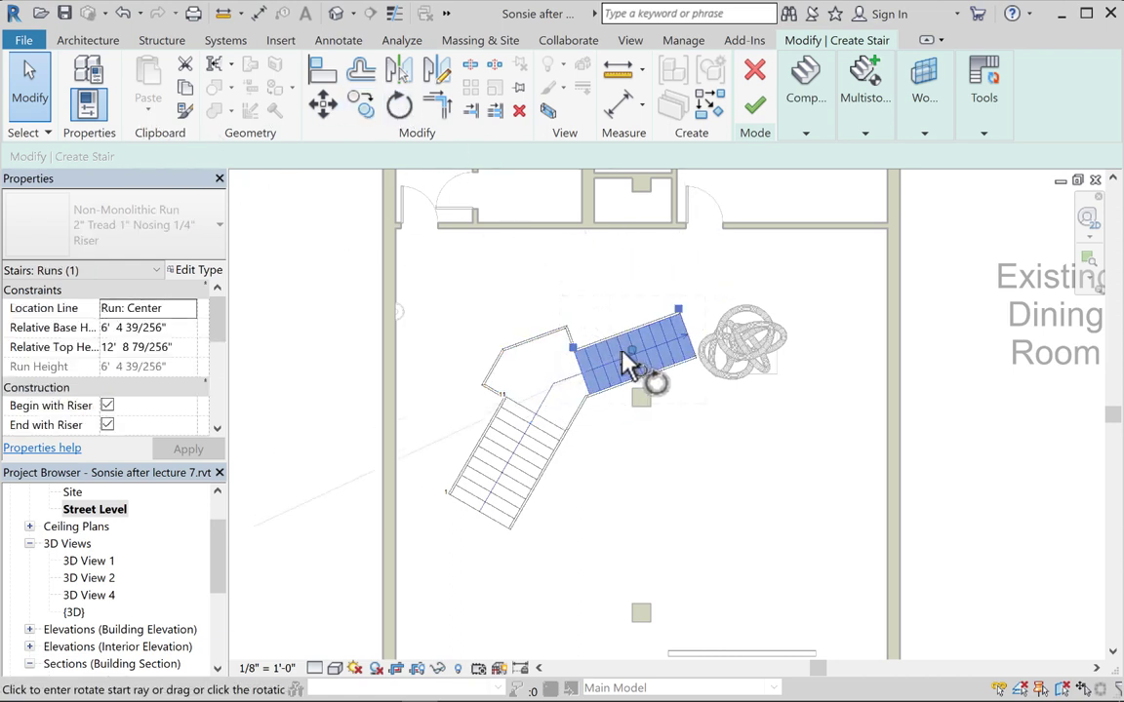
drag(641, 365, 692, 337)
click(727, 314)
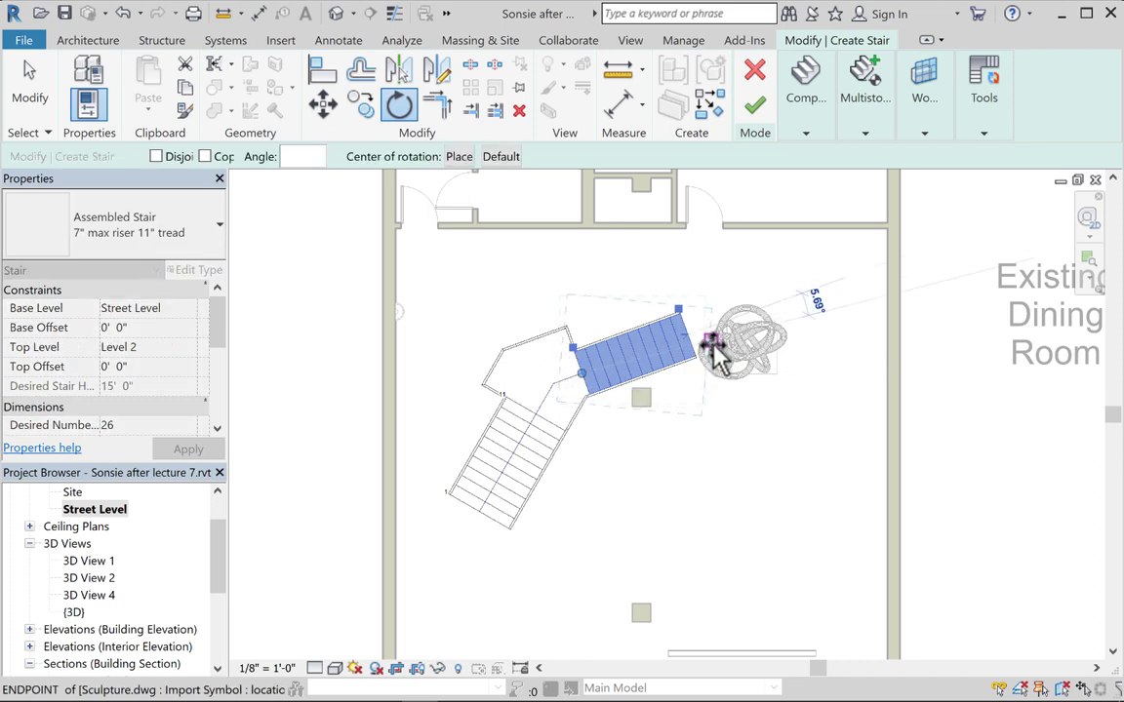
click(667, 346)
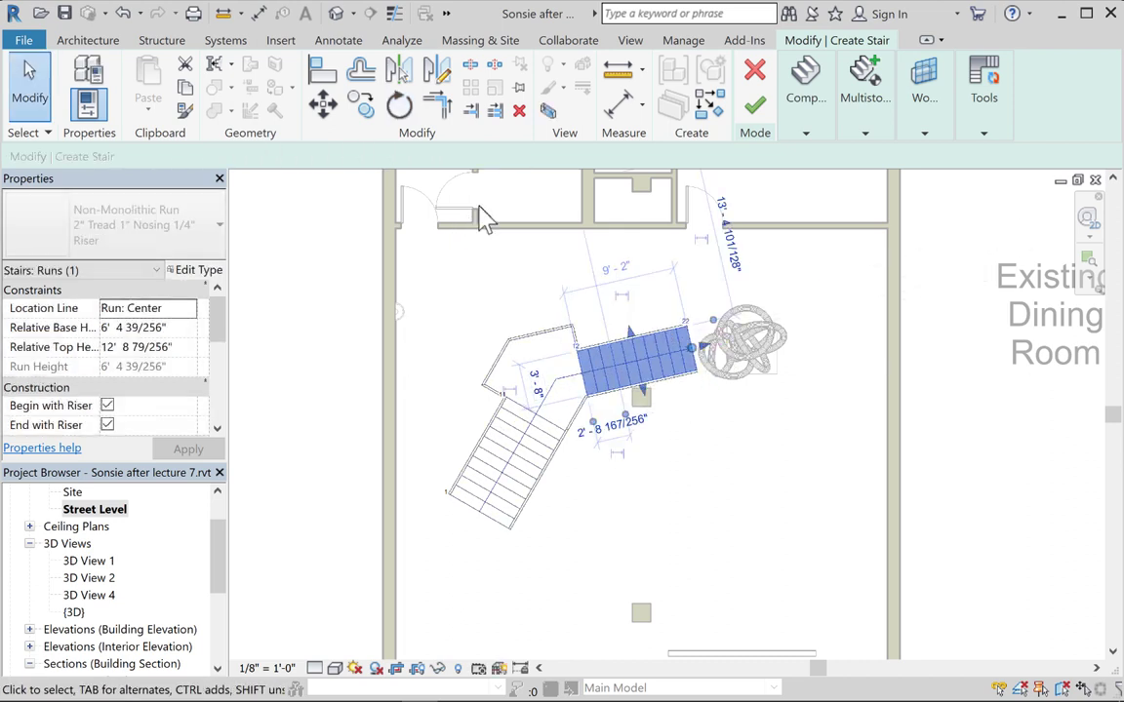
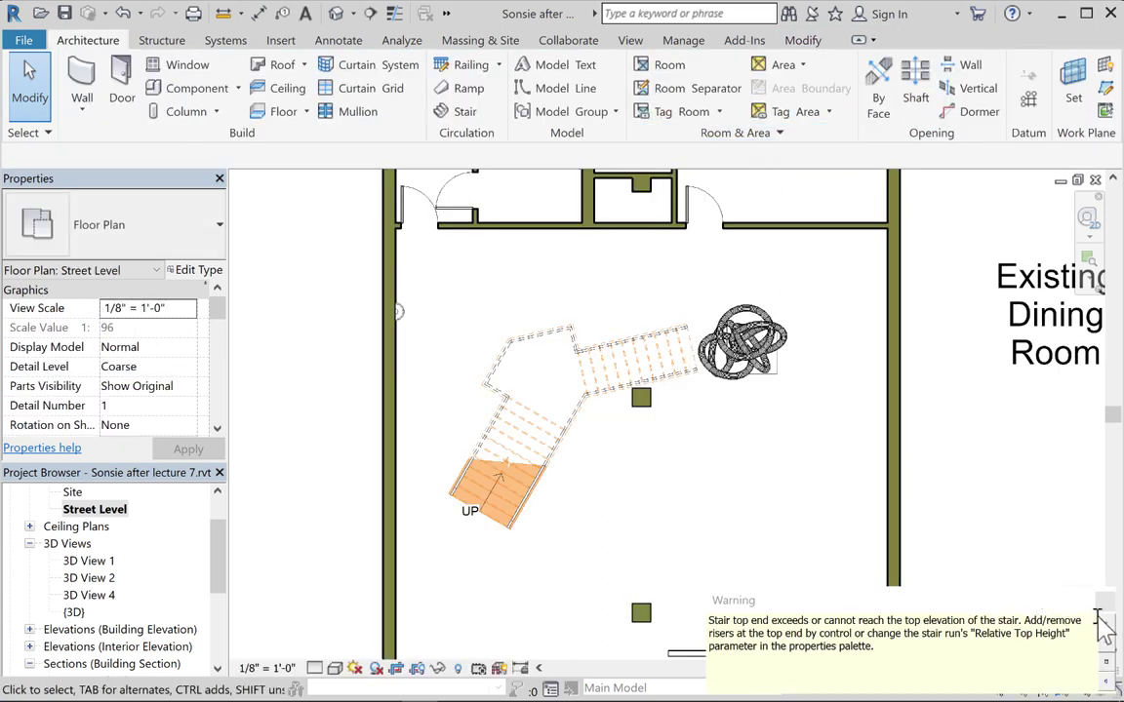
key(Escape)
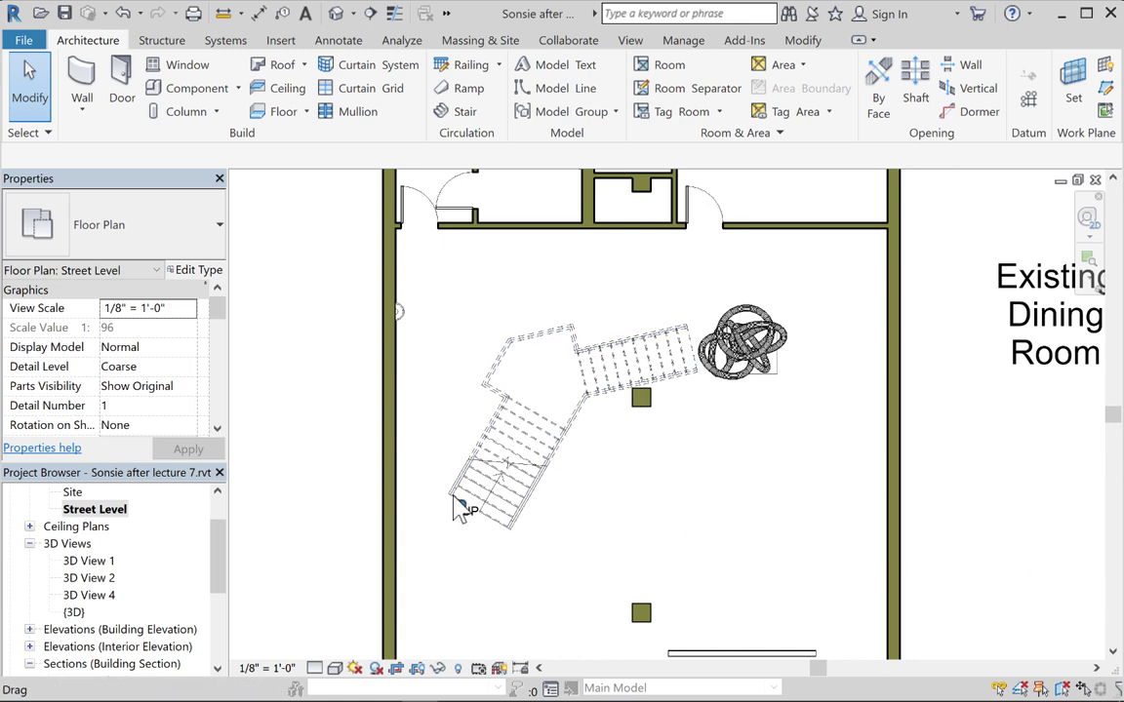
Open 3D View 4 and change the stair's near-side railing type to Guardrail - Rectangular
double_click(89, 595)
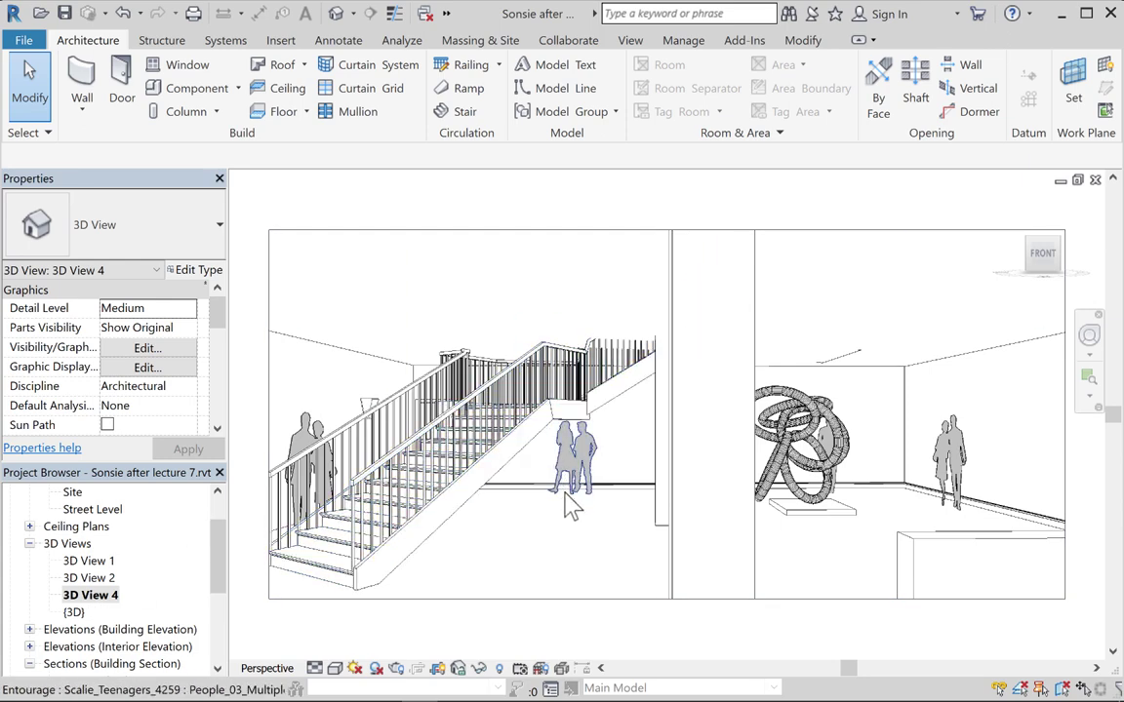
click(364, 493)
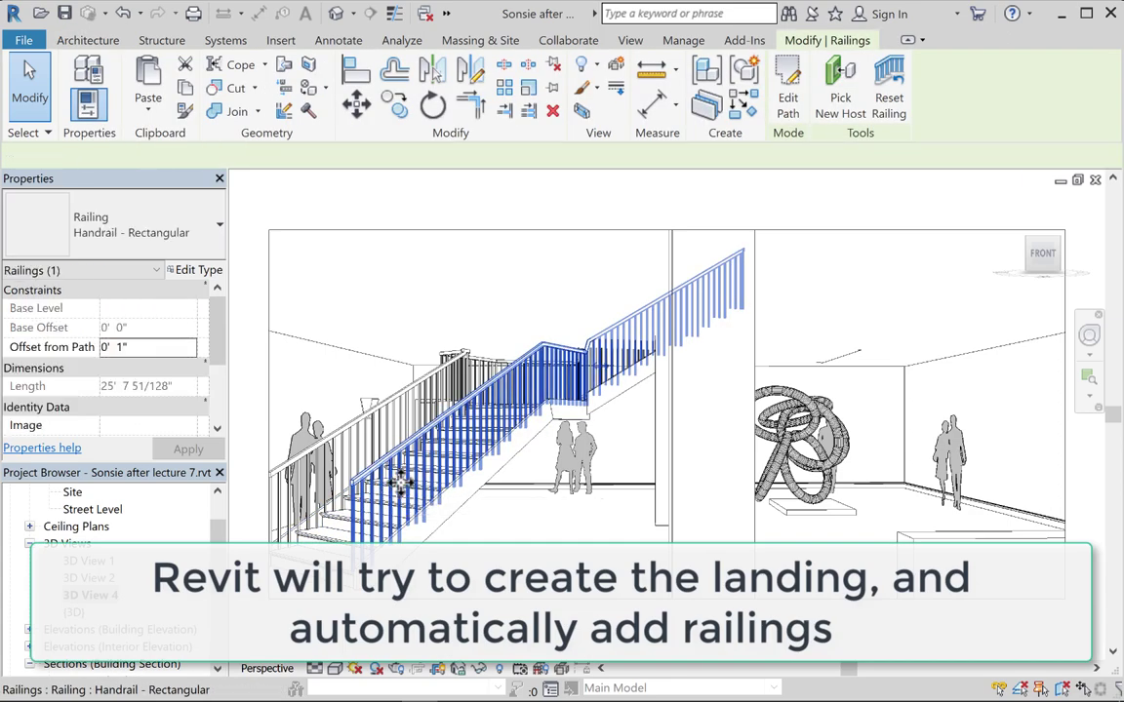
click(219, 231)
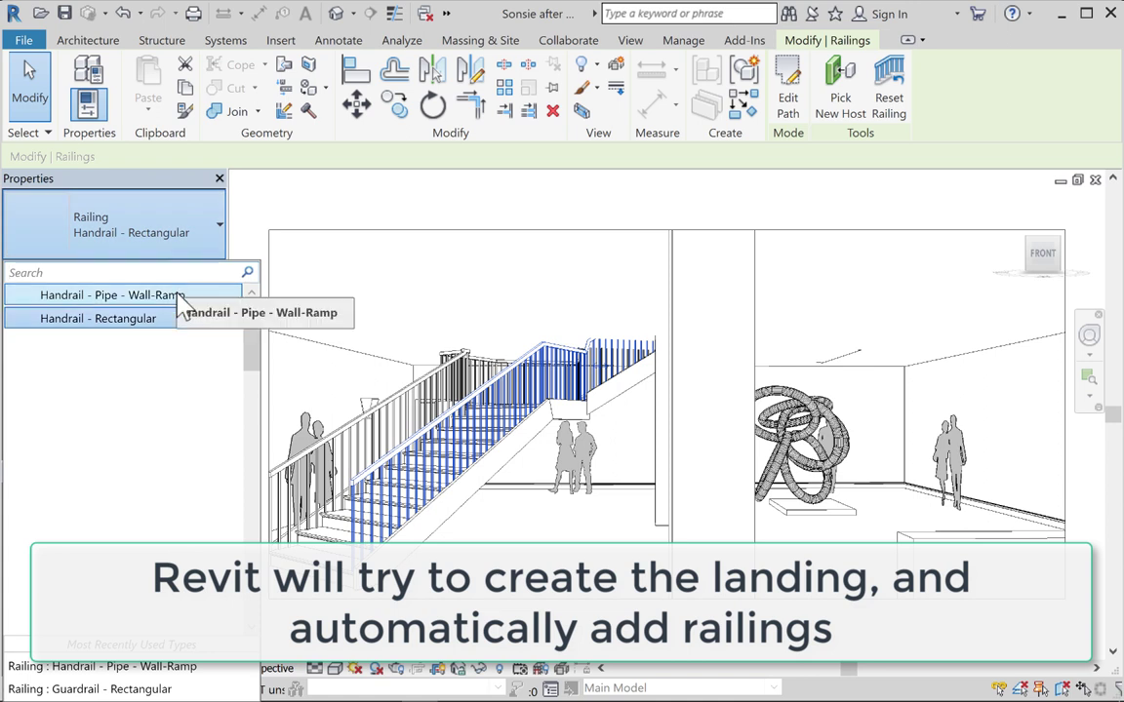
drag(259, 351, 261, 326)
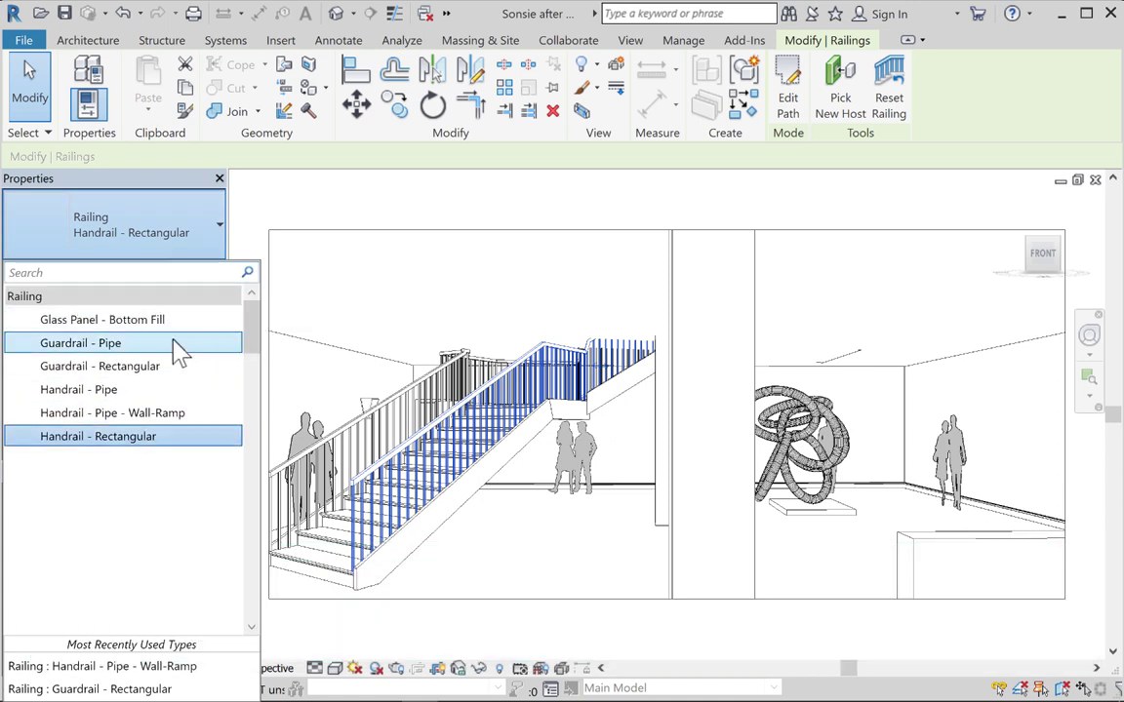
click(122, 369)
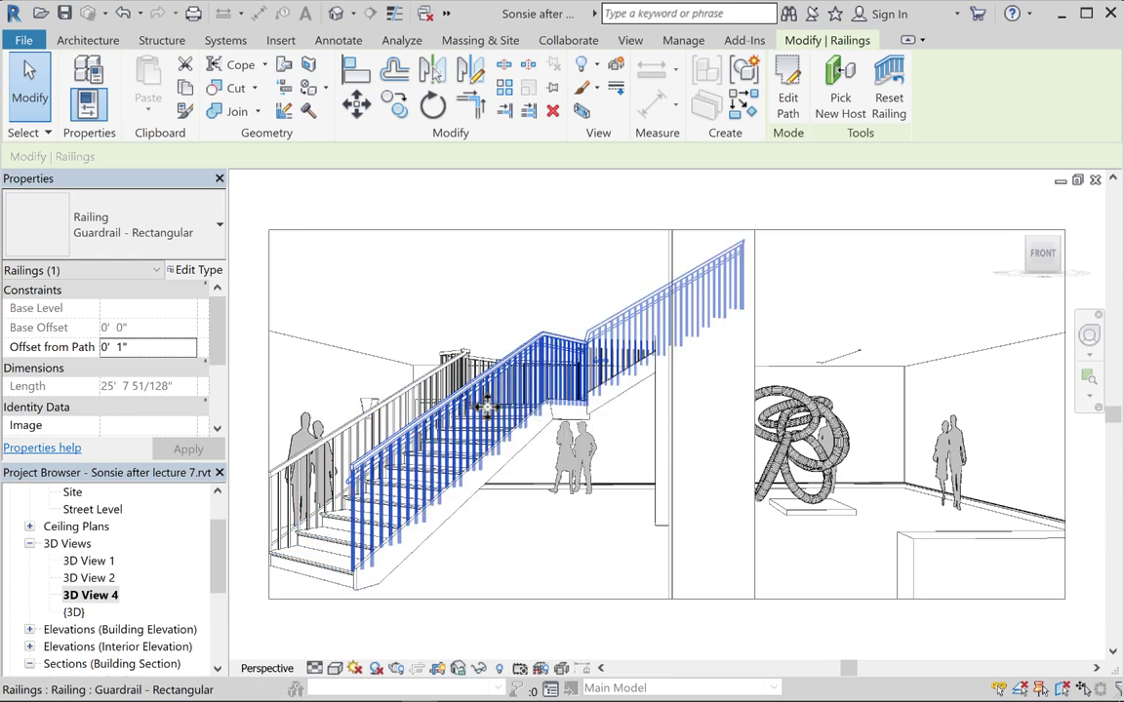
Return to the Street Level plan and delete the two-run stair from the dining room
double_click(93, 509)
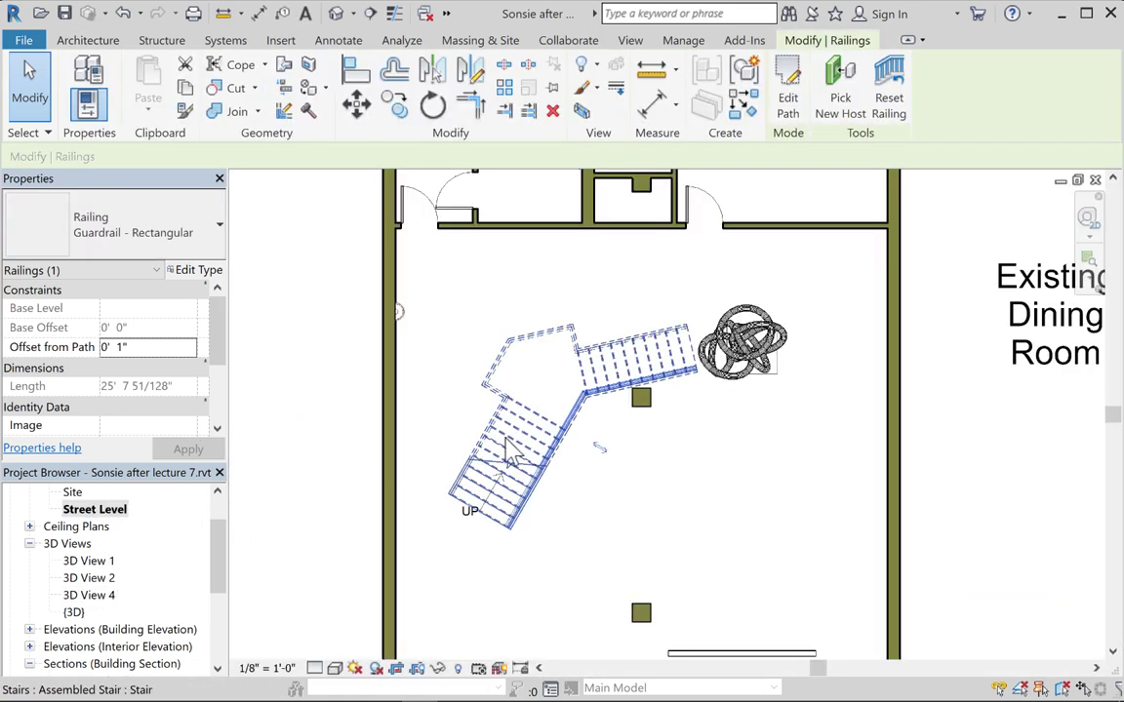
click(487, 444)
key(Delete)
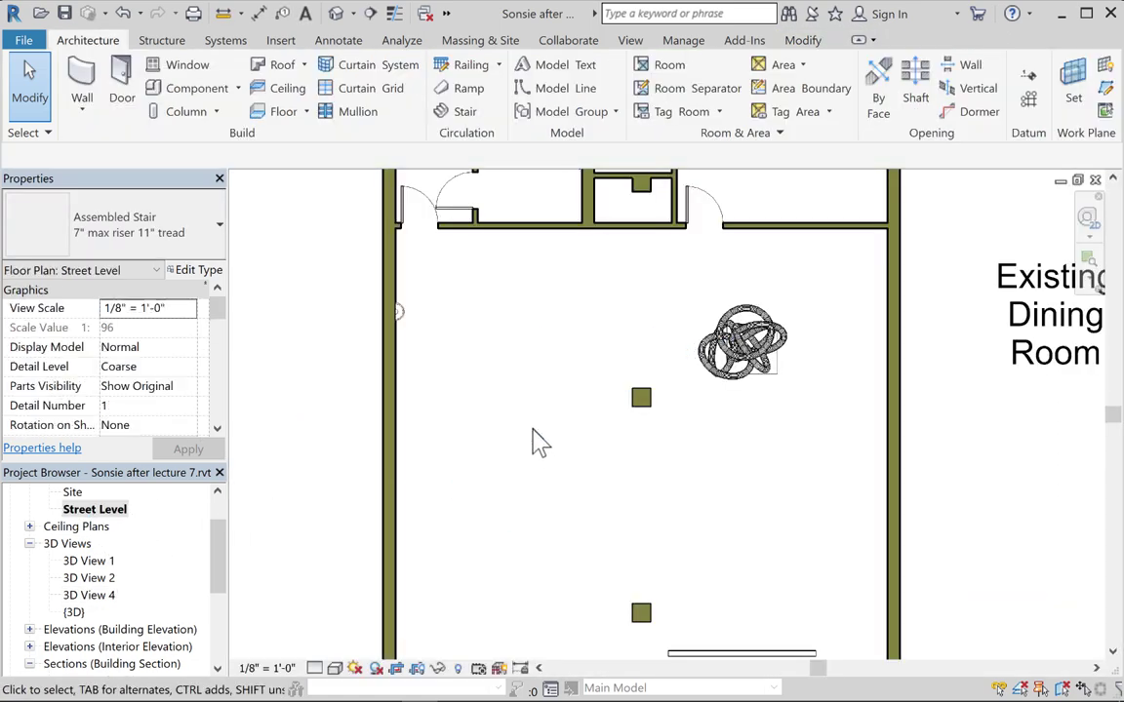
Create a full-step spiral stair with a 3'-8" run width in the dining room, between the west wall and the columns
click(463, 115)
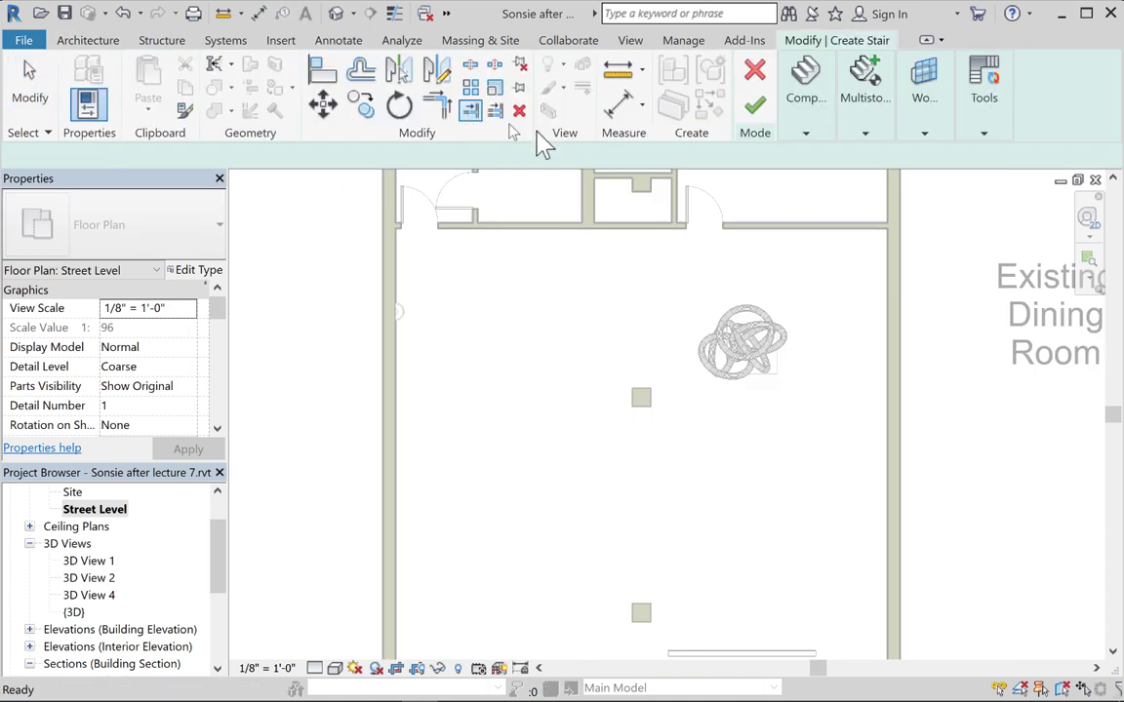
click(809, 135)
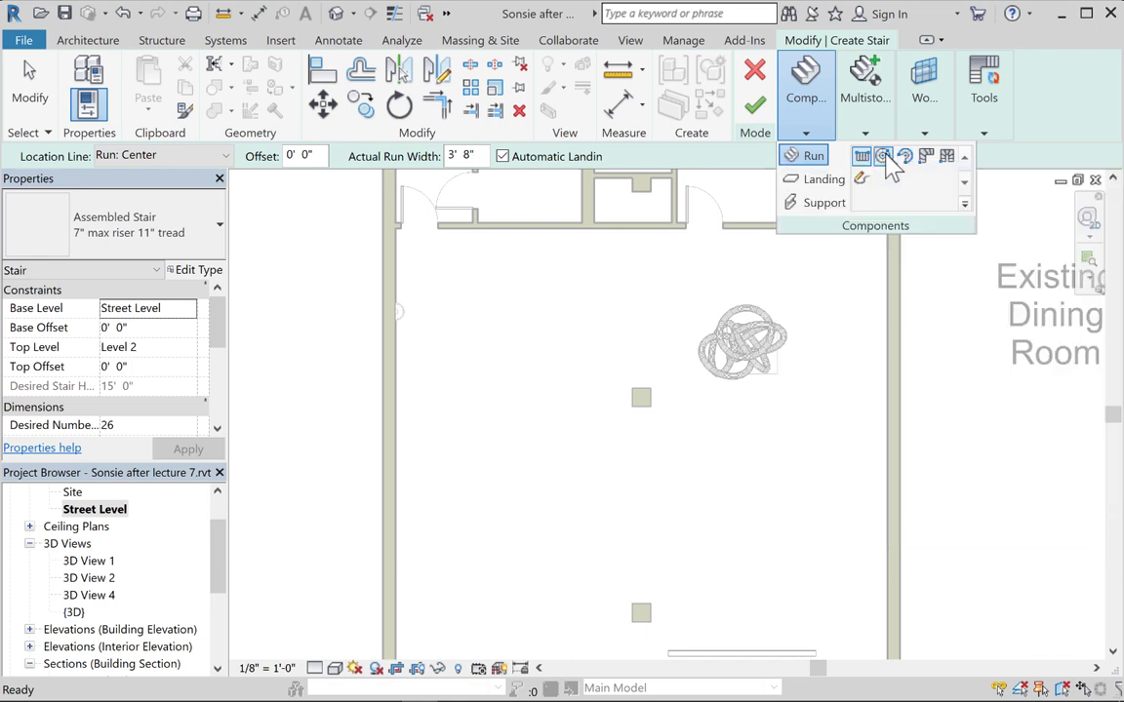
click(883, 158)
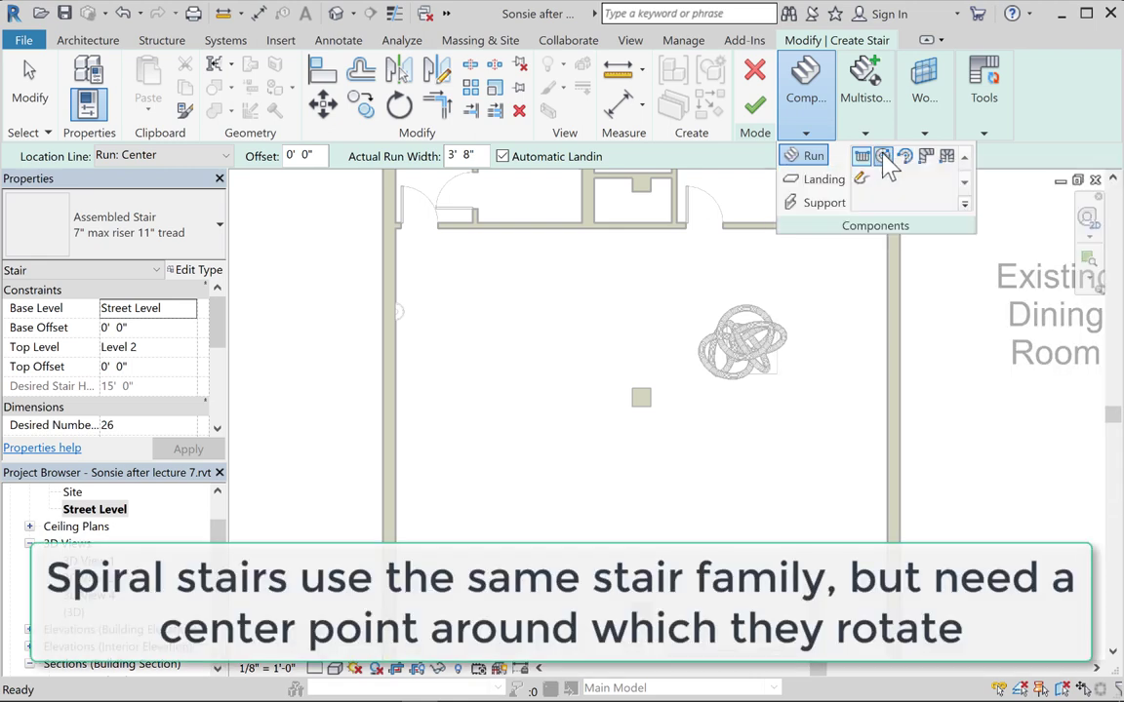
click(506, 509)
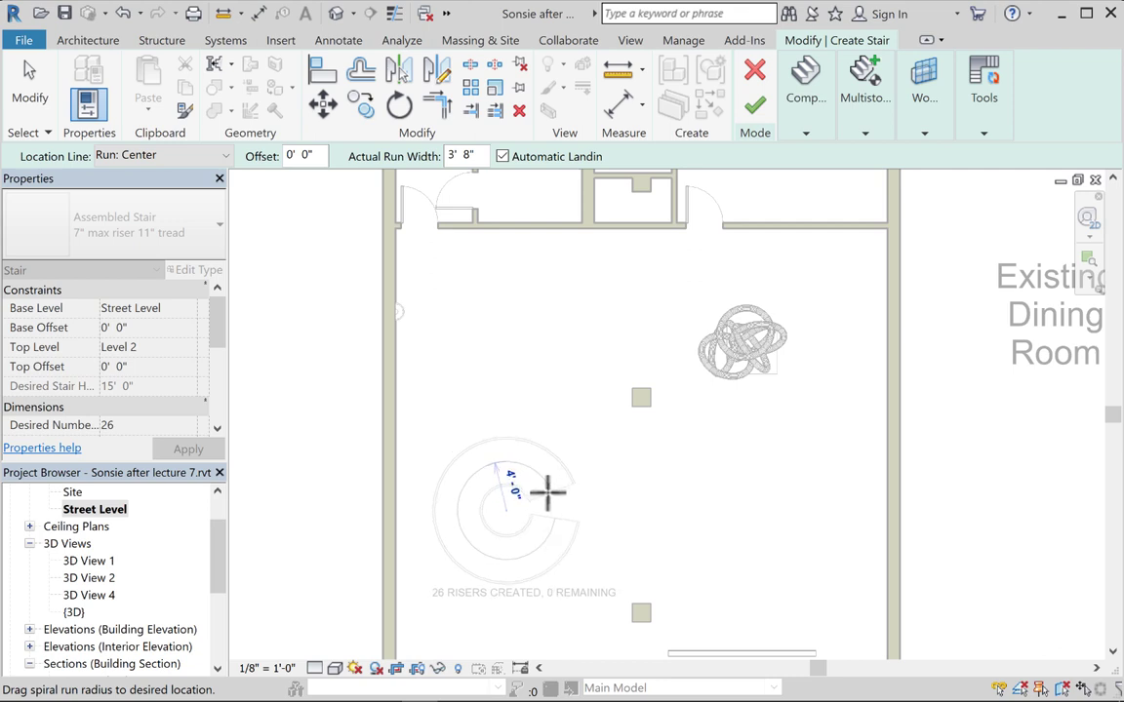
click(540, 495)
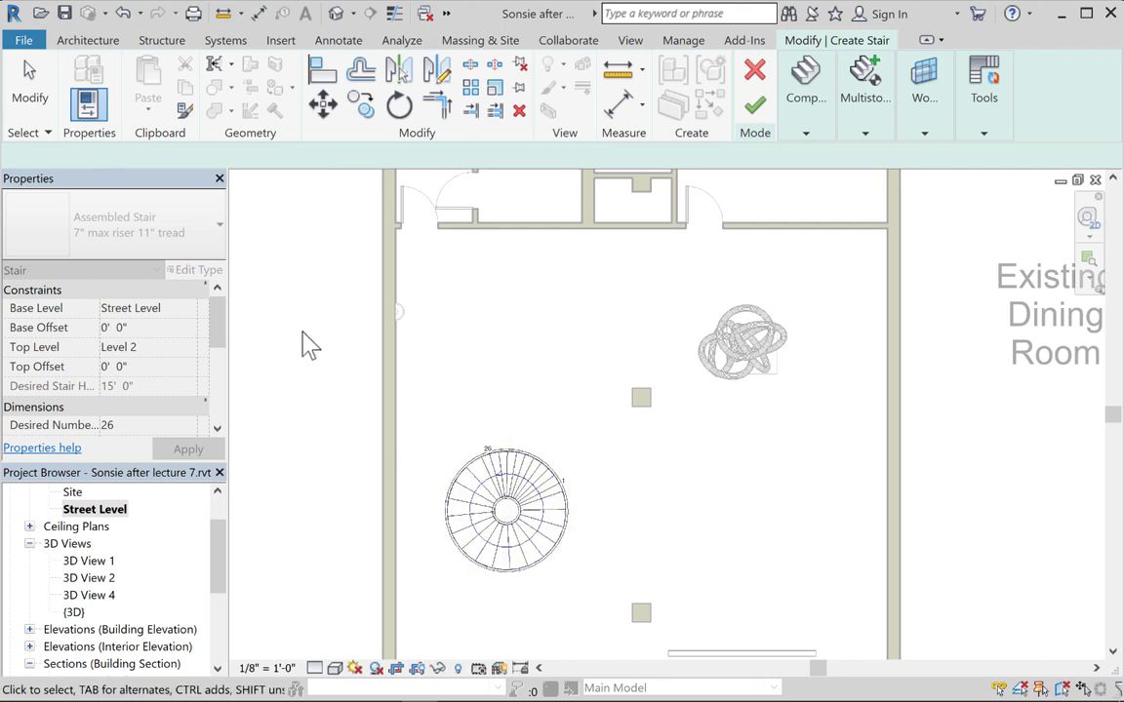
key(Escape)
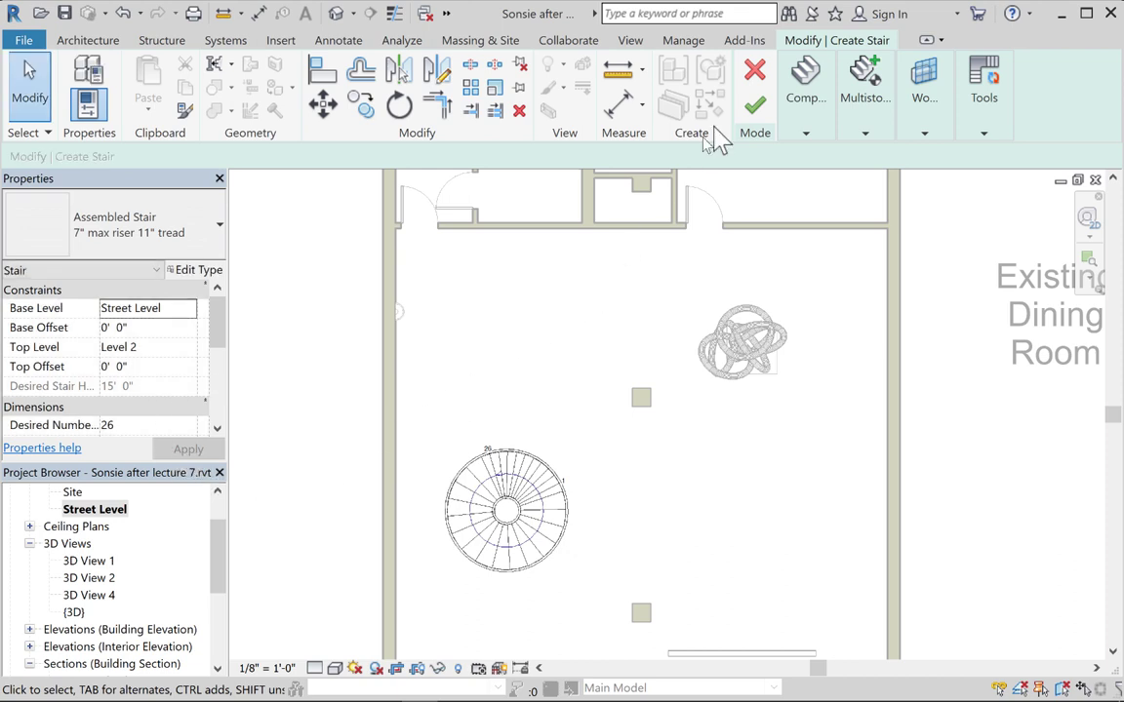
click(755, 105)
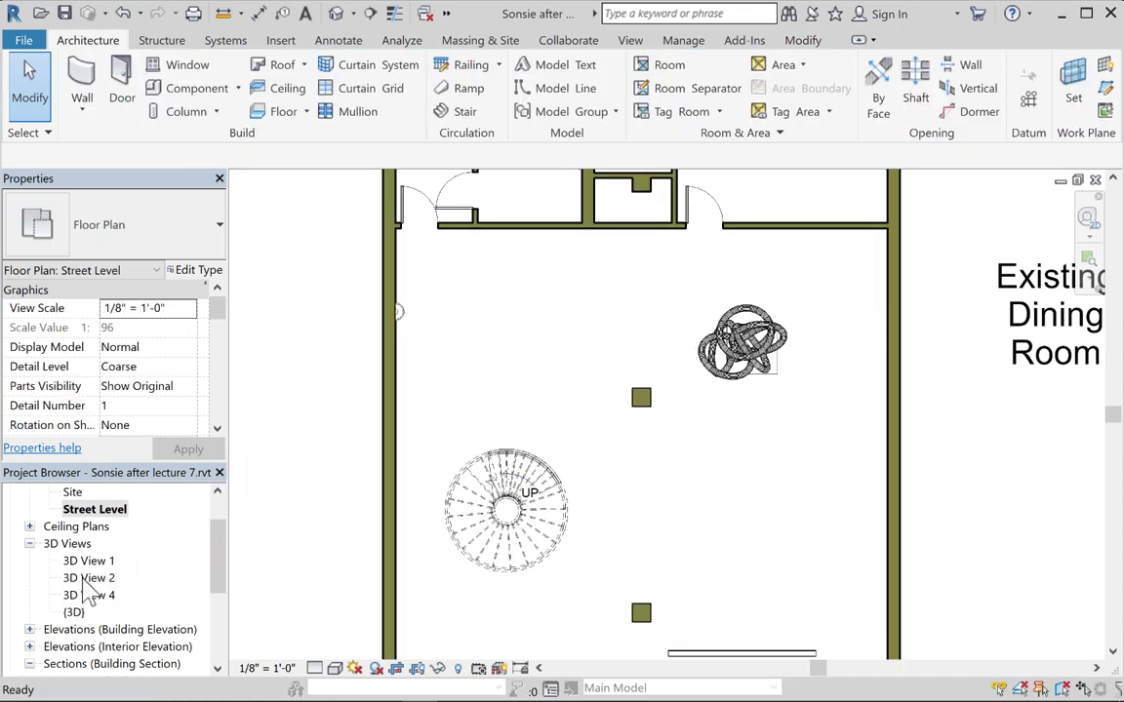
Open 3D View 2 and rename it "2nd Floor view to front"
double_click(88, 578)
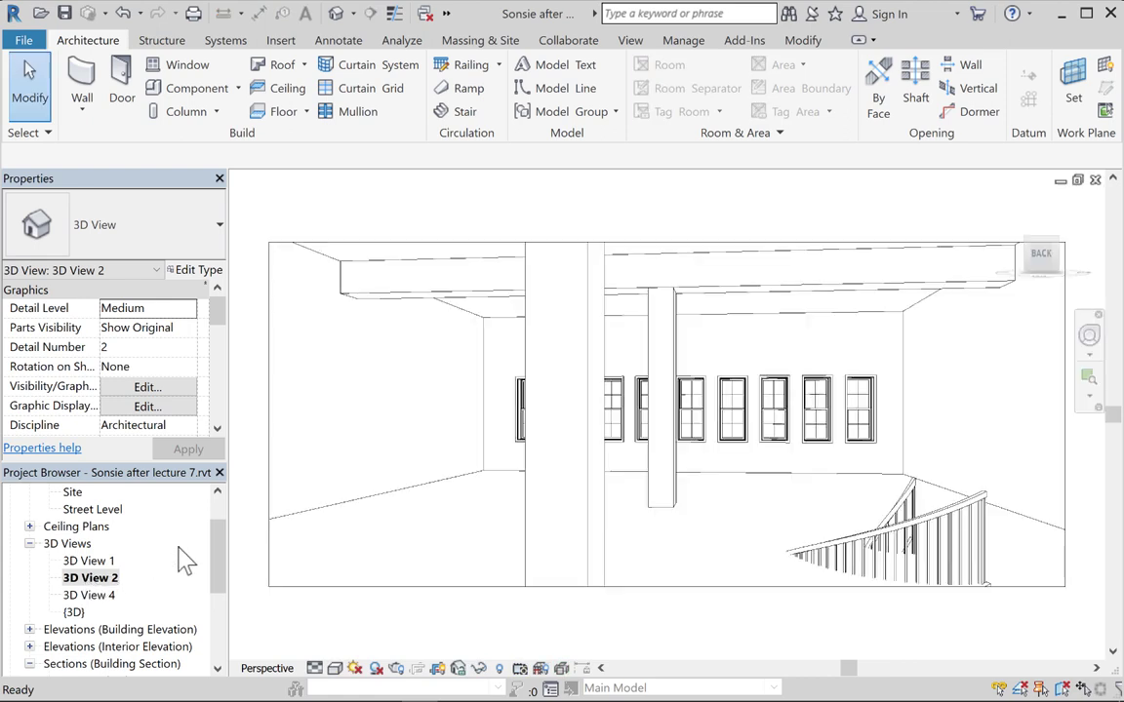
right_click(88, 579)
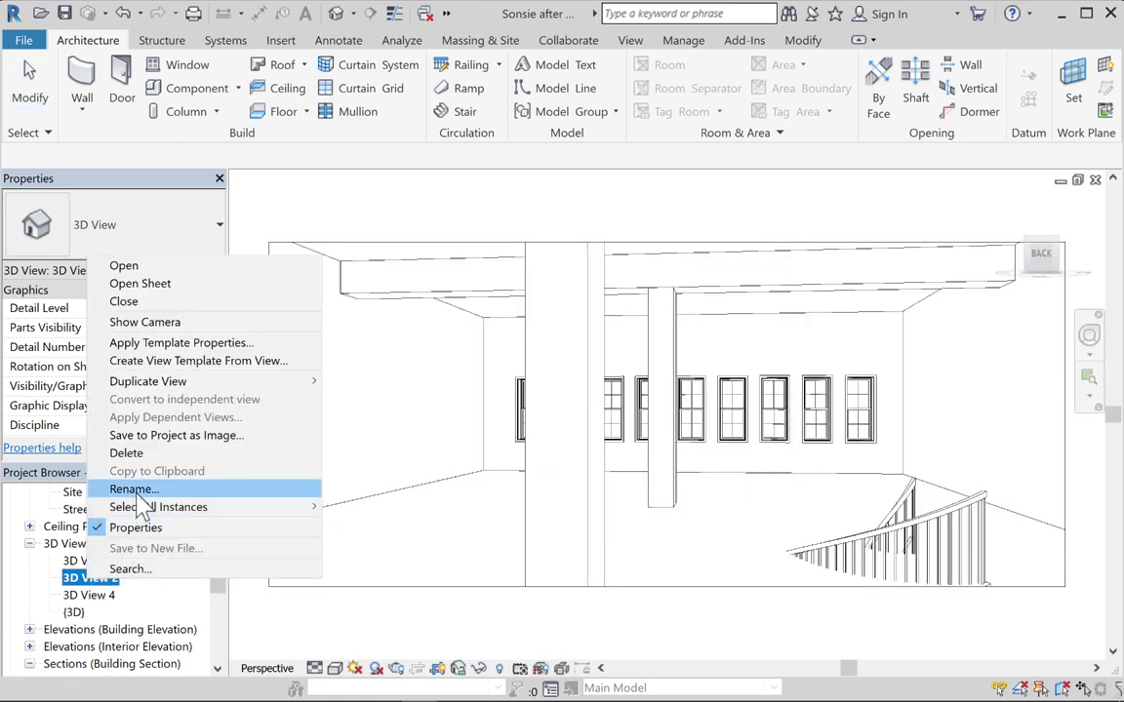
click(138, 495)
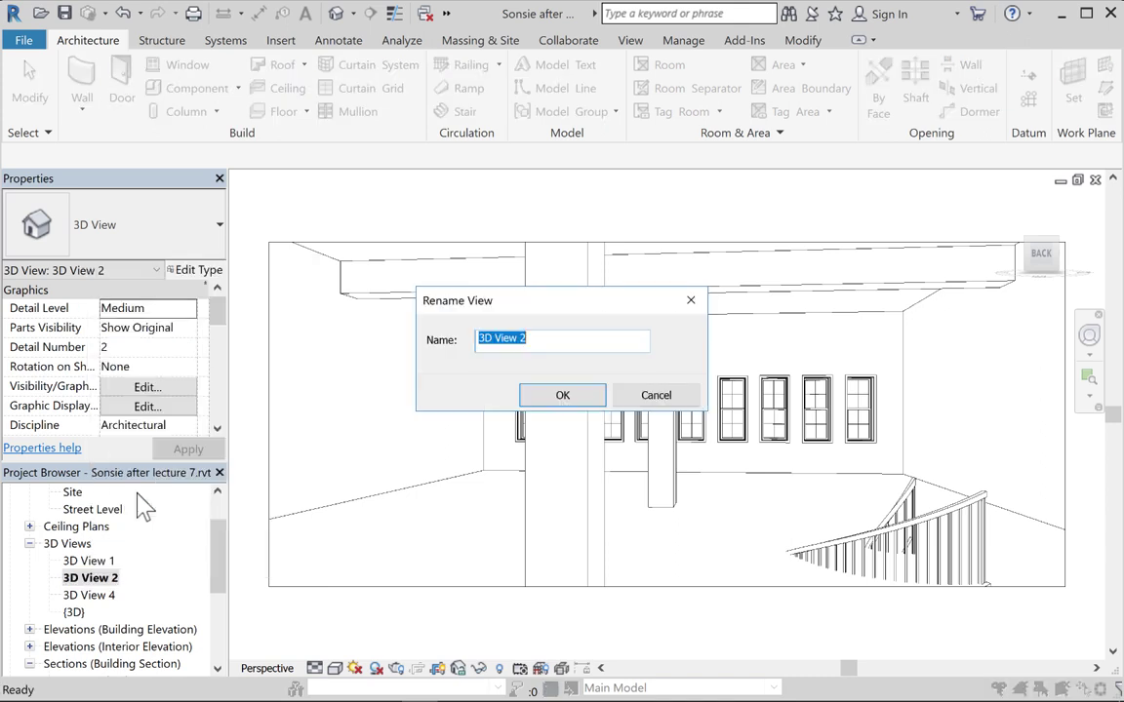
text(2nd )
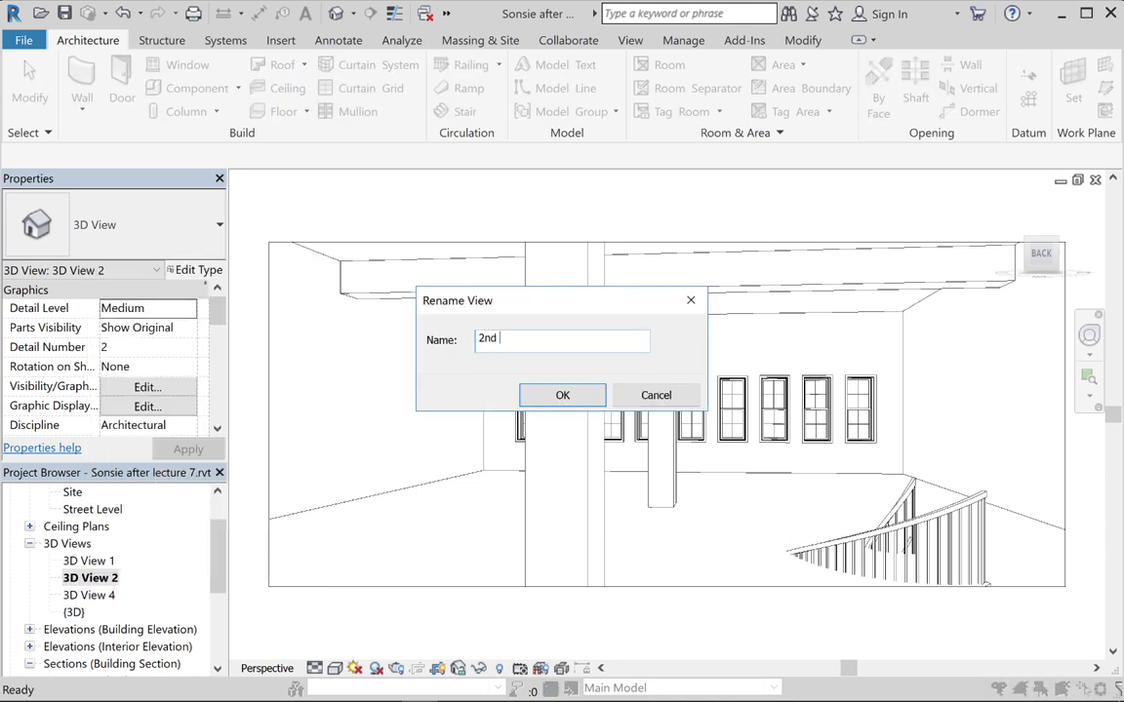
text(Floor view to front)
key(Return)
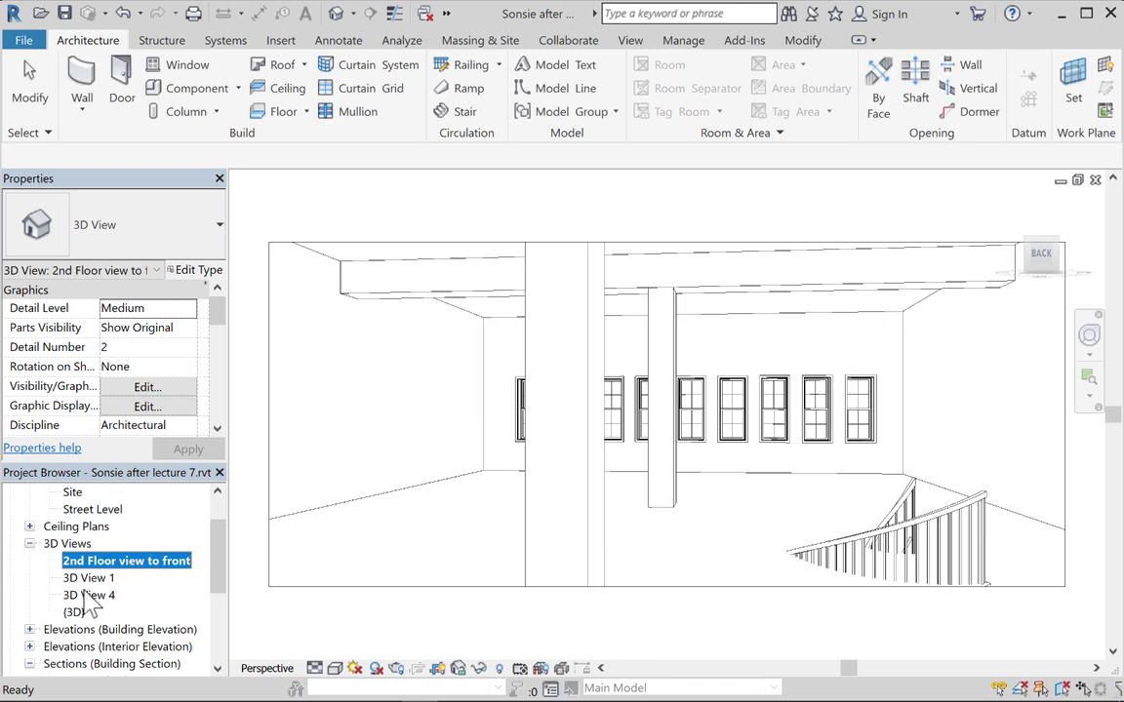
Open 3D View 1 and rename it "Street level - view to front"
double_click(88, 579)
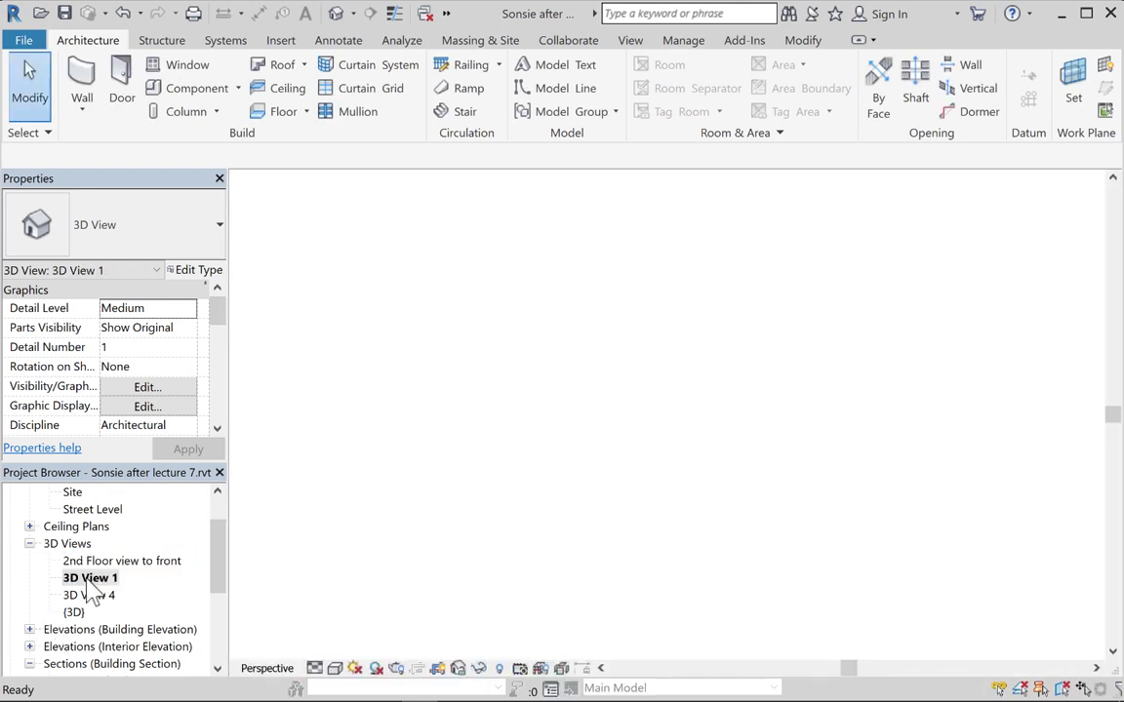
click(86, 577)
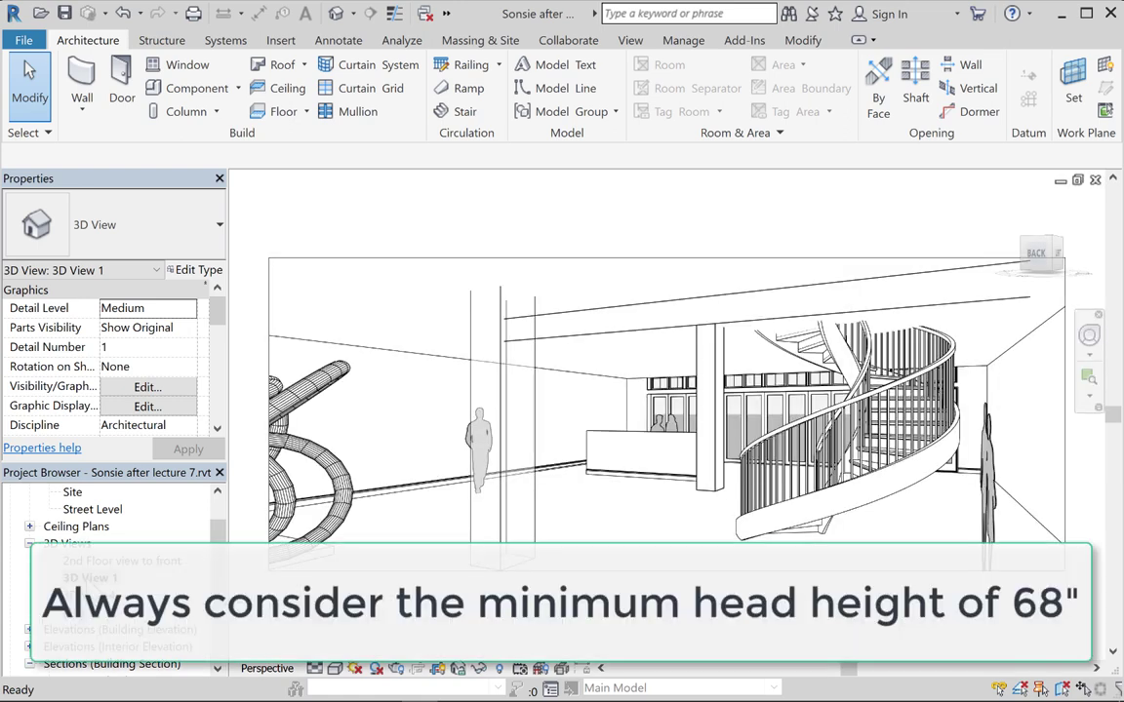
right_click(87, 578)
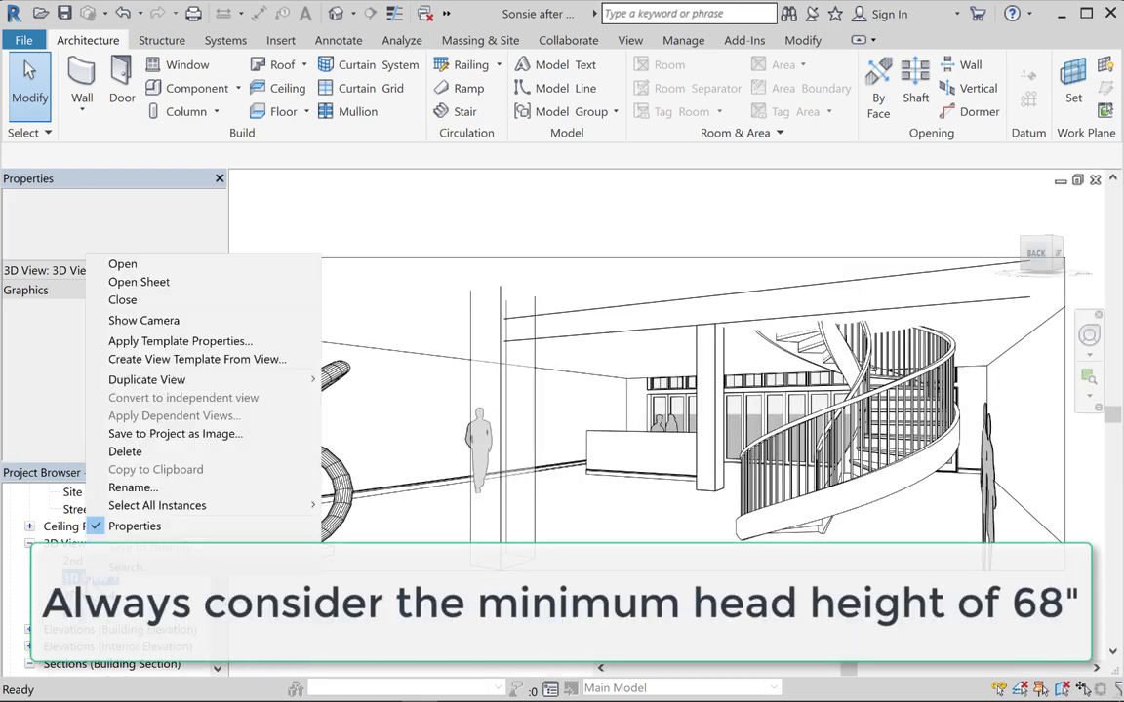
click(134, 487)
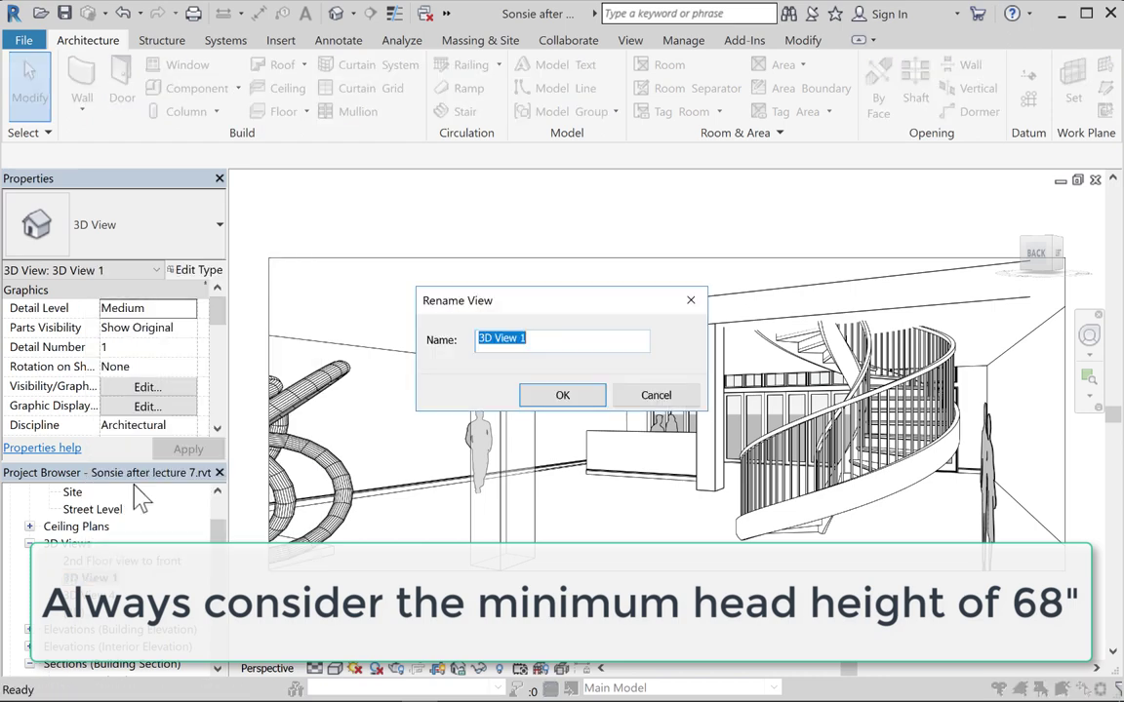
text(Street level - view)
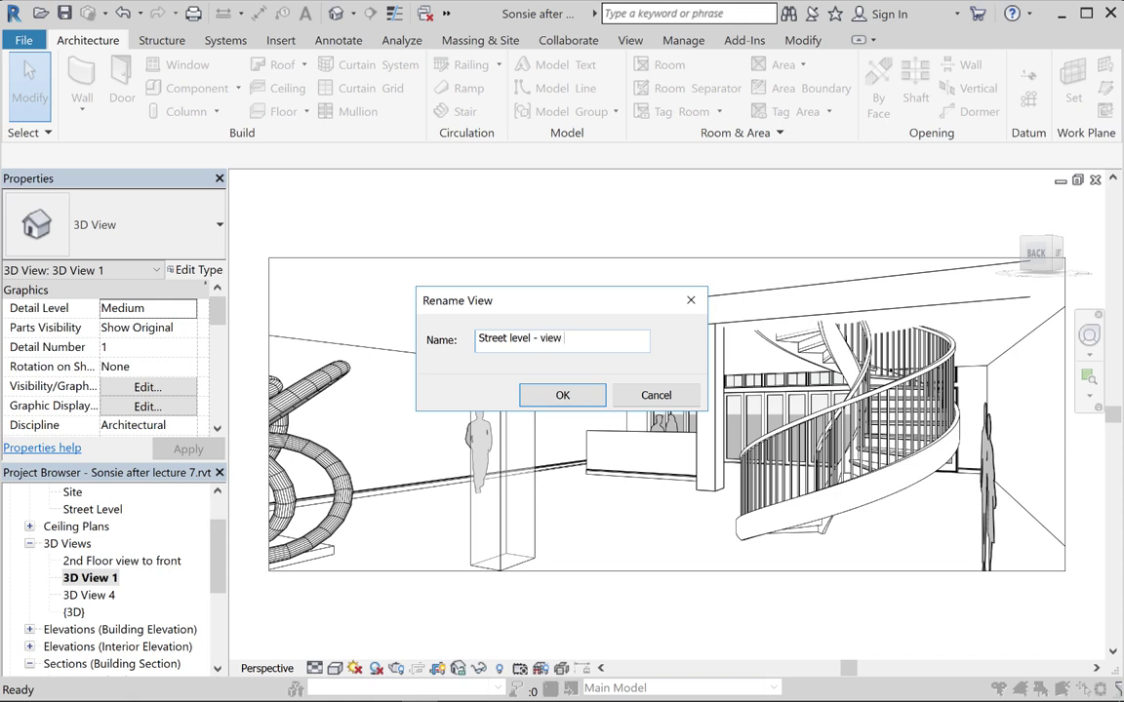
text( to front)
key(Return)
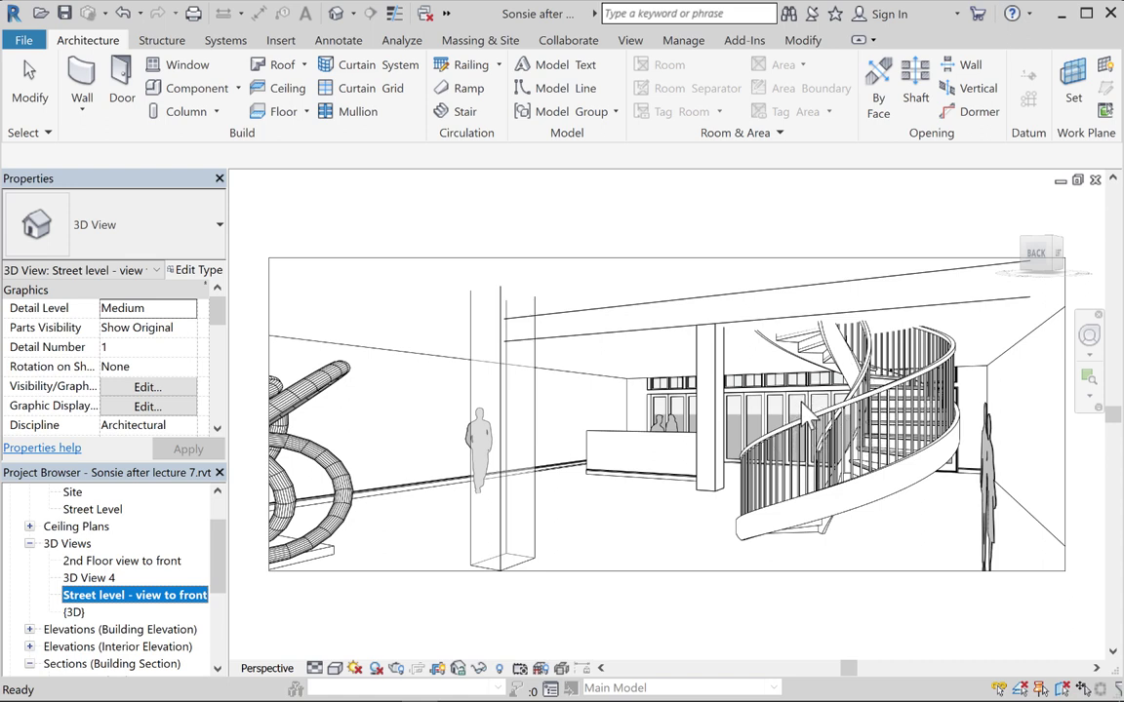
Return to the Street Level plan and delete the spiral stair from the dining room
double_click(90, 511)
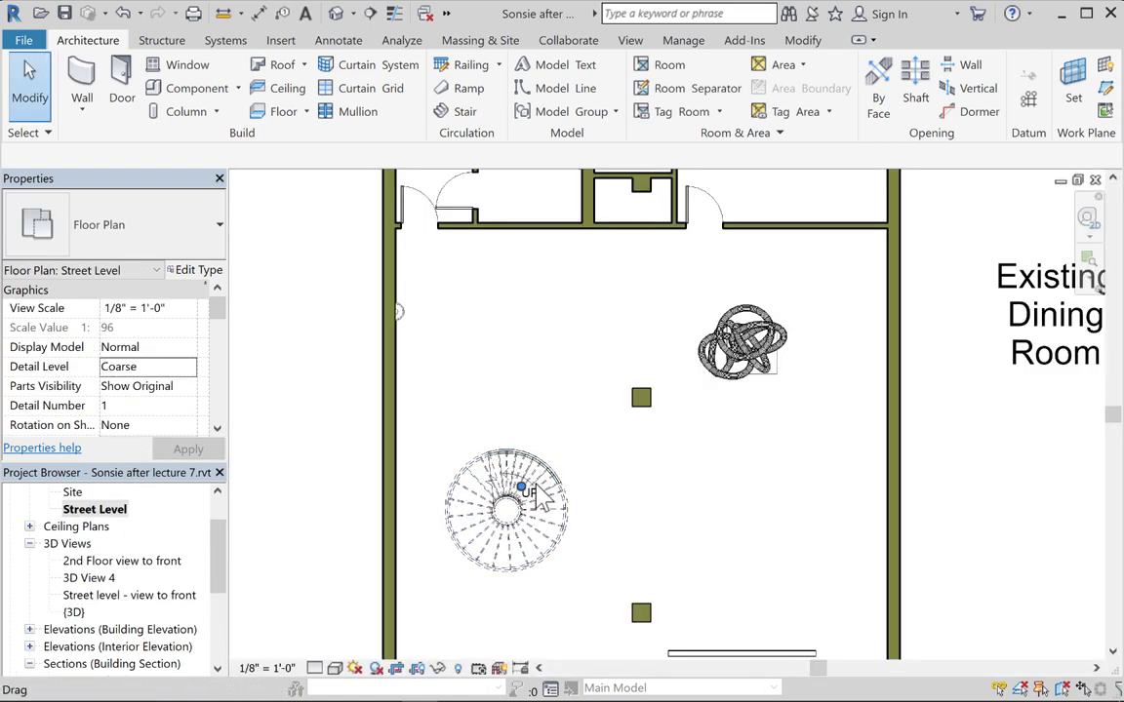
click(548, 480)
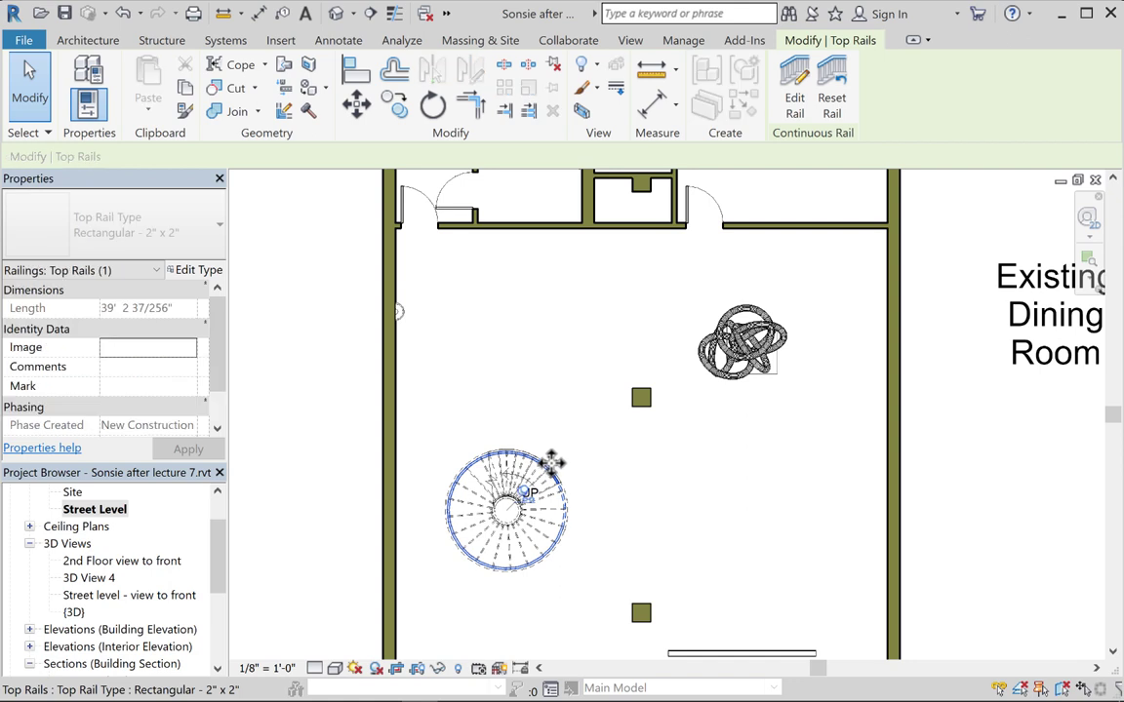
click(527, 508)
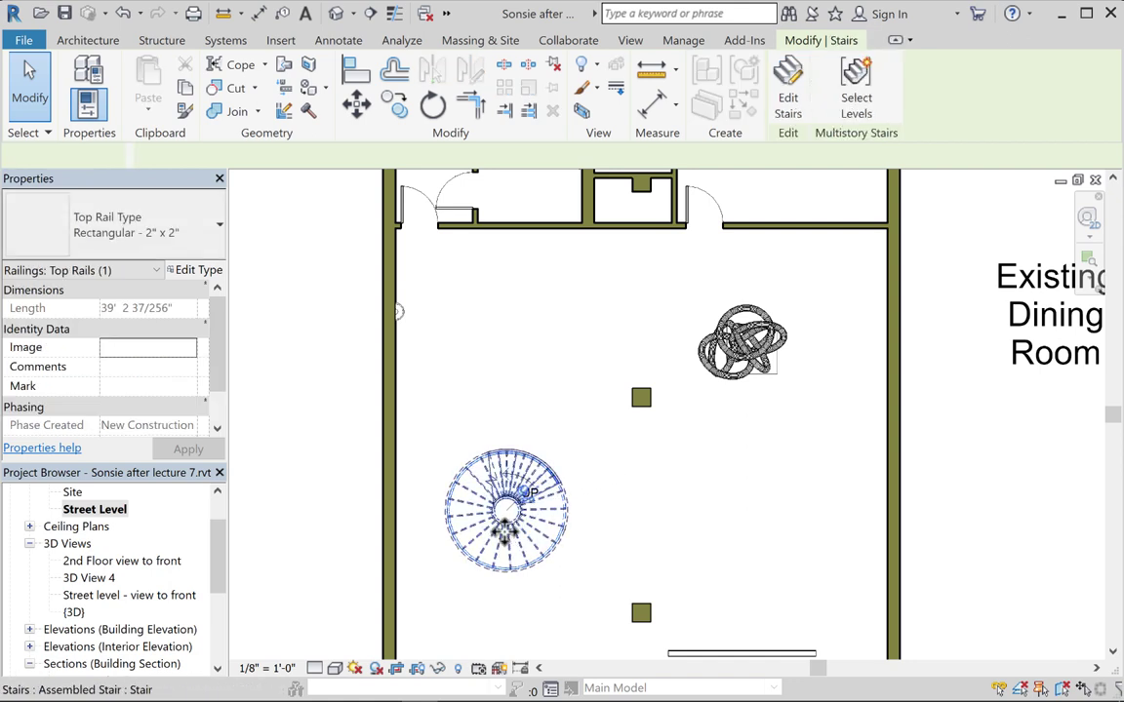
key(Delete)
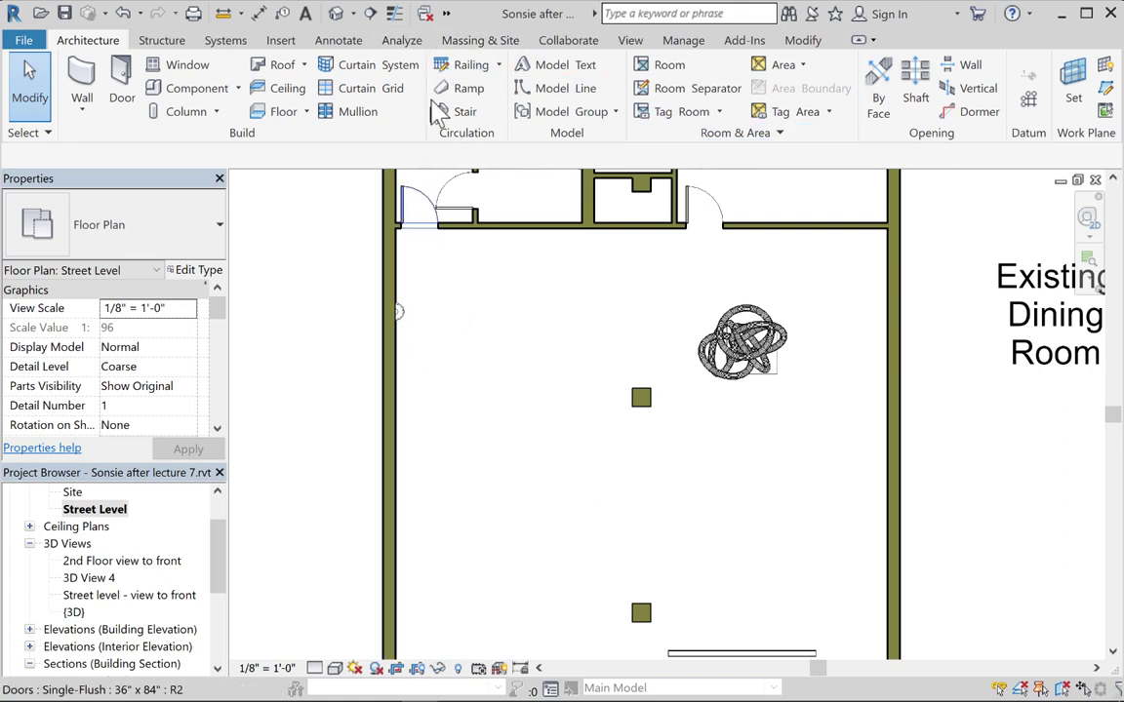
Switch to Stair_Samples 2018.rvt and examine the range of sample stair types in its 3D Ortho 1 view
click(431, 14)
click(447, 13)
click(467, 40)
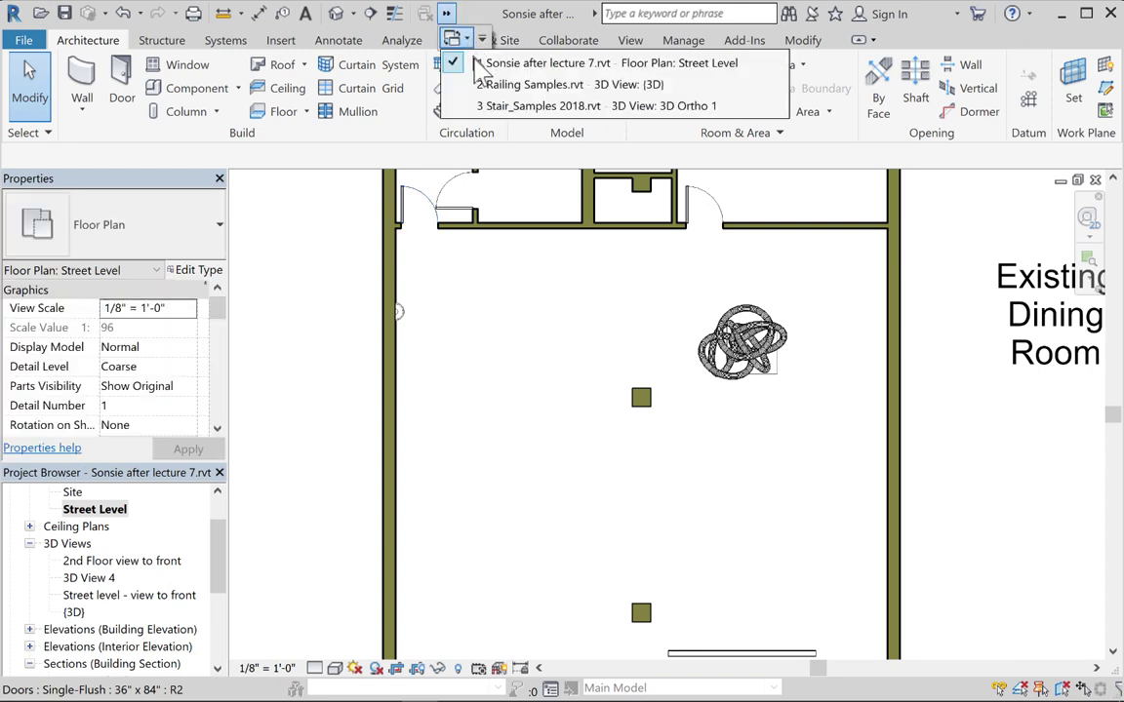
click(496, 107)
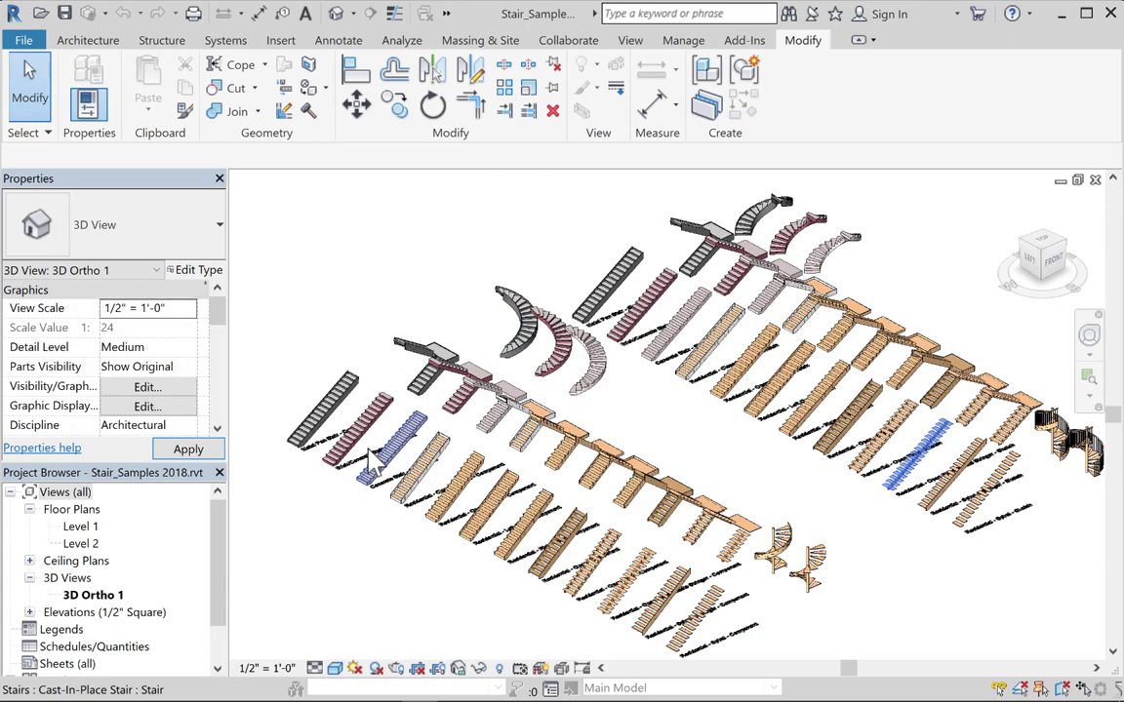
scroll(371, 456, up, 4)
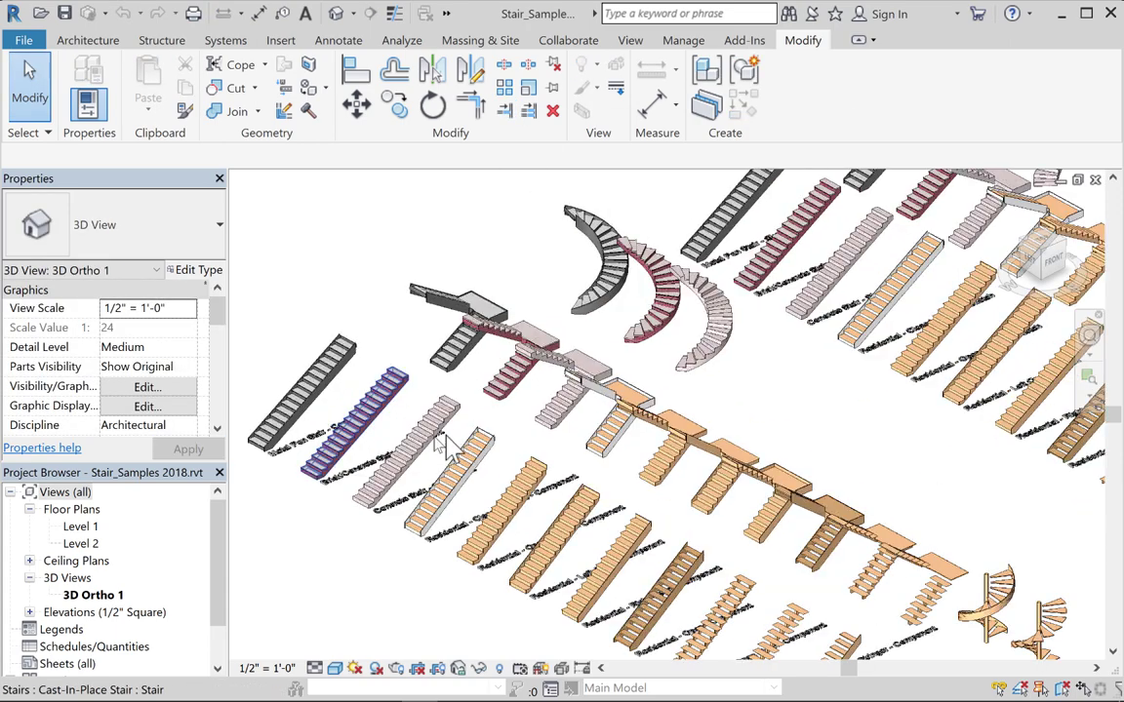
scroll(441, 451, up, 2)
middle_drag(605, 469, 547, 403)
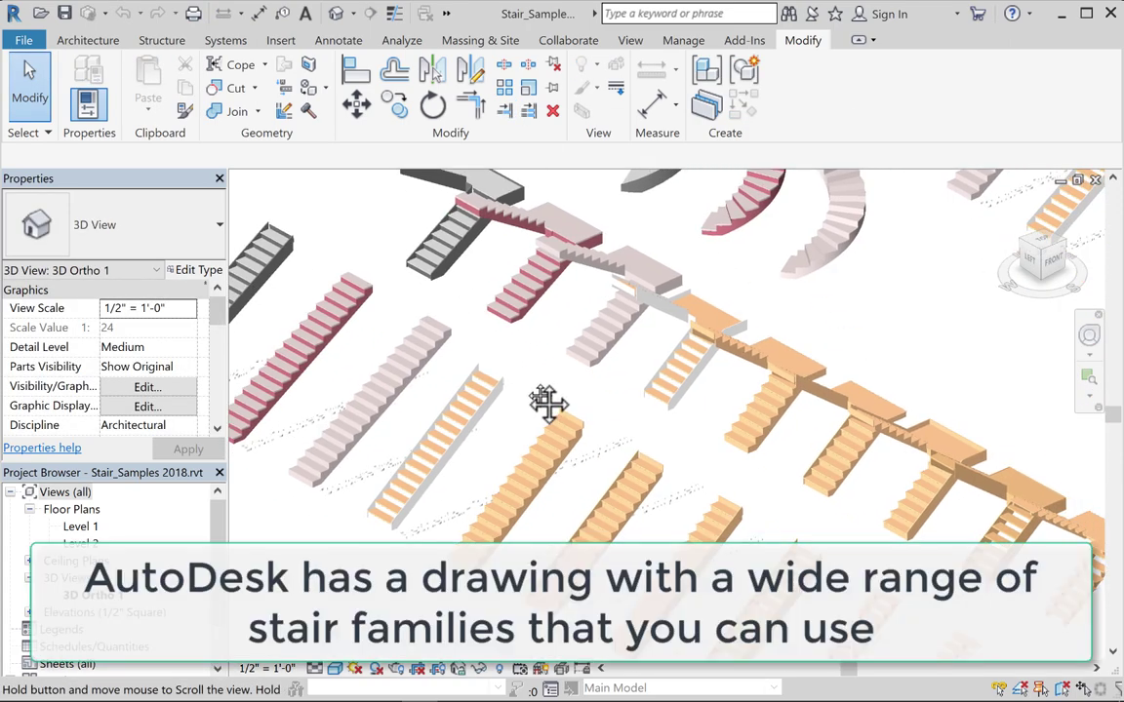
scroll(527, 390, down, 2)
scroll(647, 439, up, 2)
middle_drag(647, 439, 573, 364)
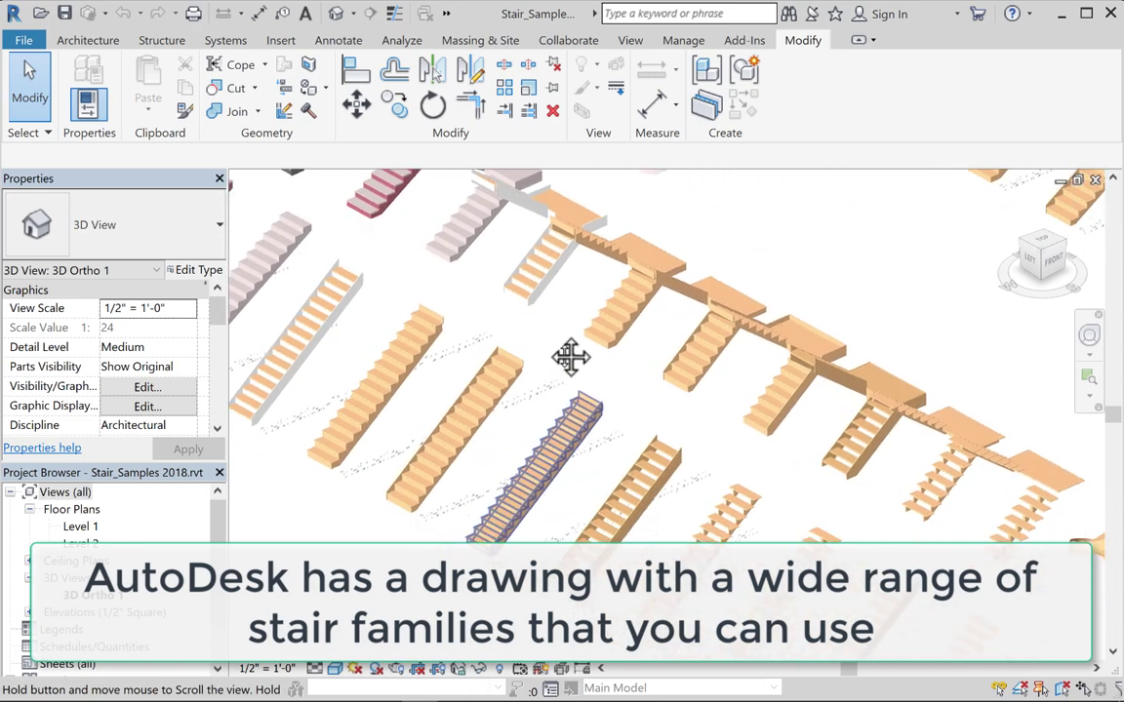
scroll(573, 364, down, 1)
scroll(585, 468, up, 2)
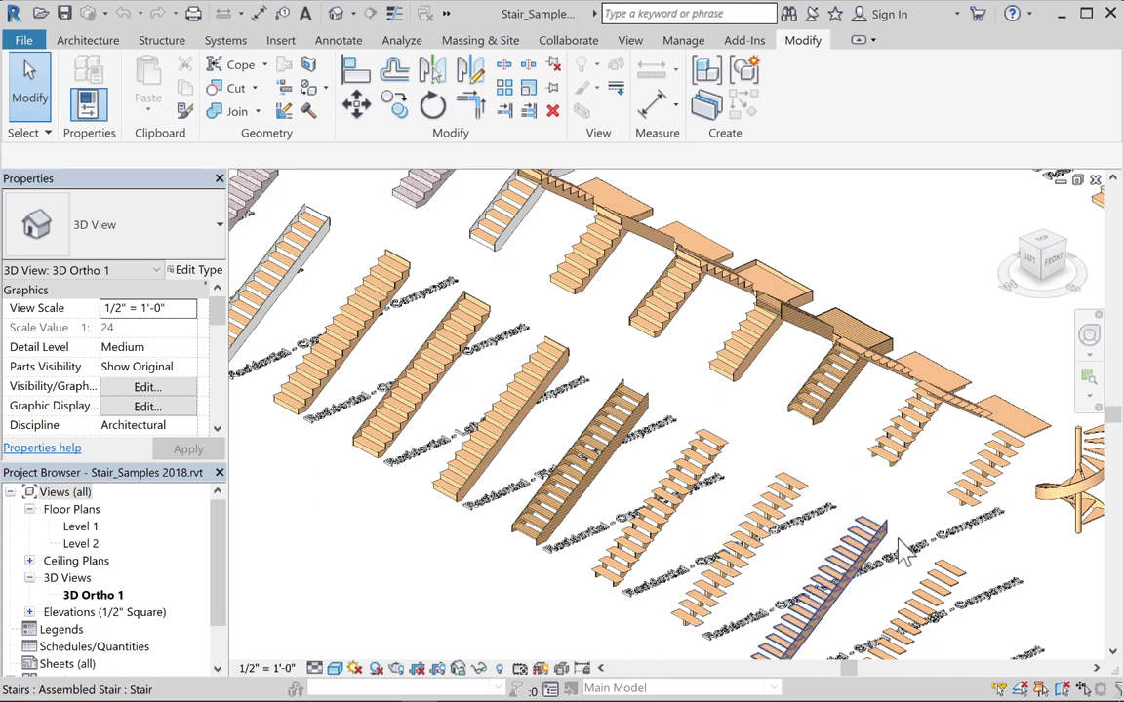
Copy the straight Residential - Spiral w Stringer sample stair and return to the Street Level plan of Sonsie after lecture 7.rvt
click(863, 517)
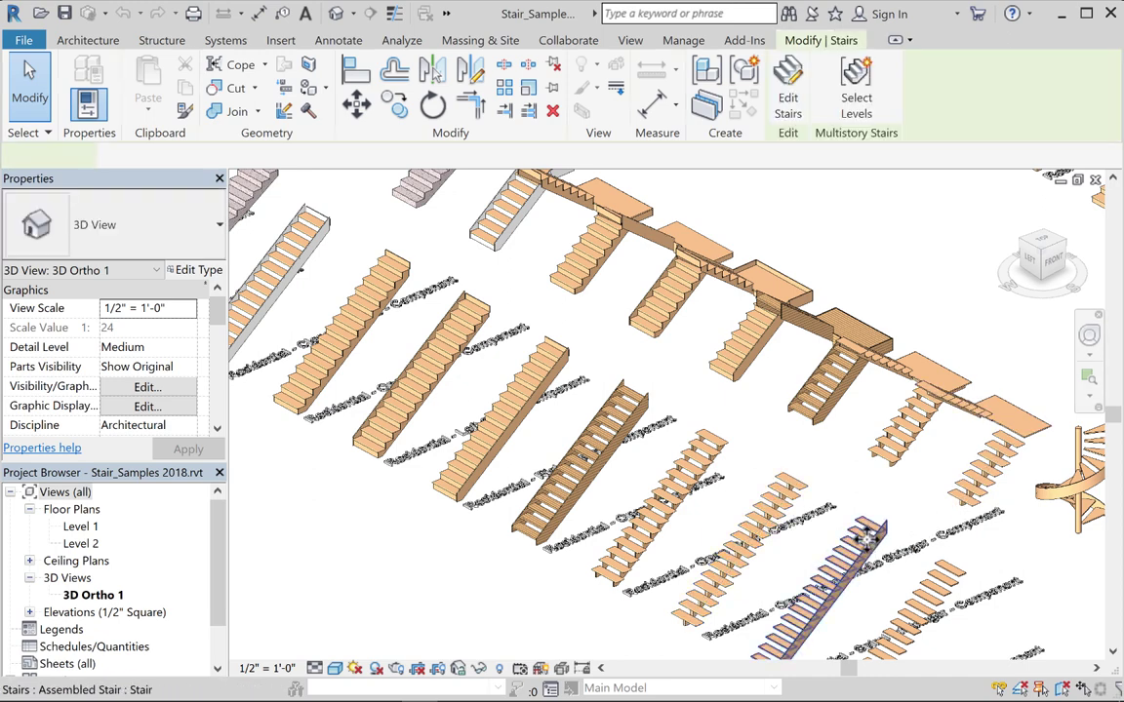
scroll(827, 465, down, 1)
scroll(806, 442, up, 1)
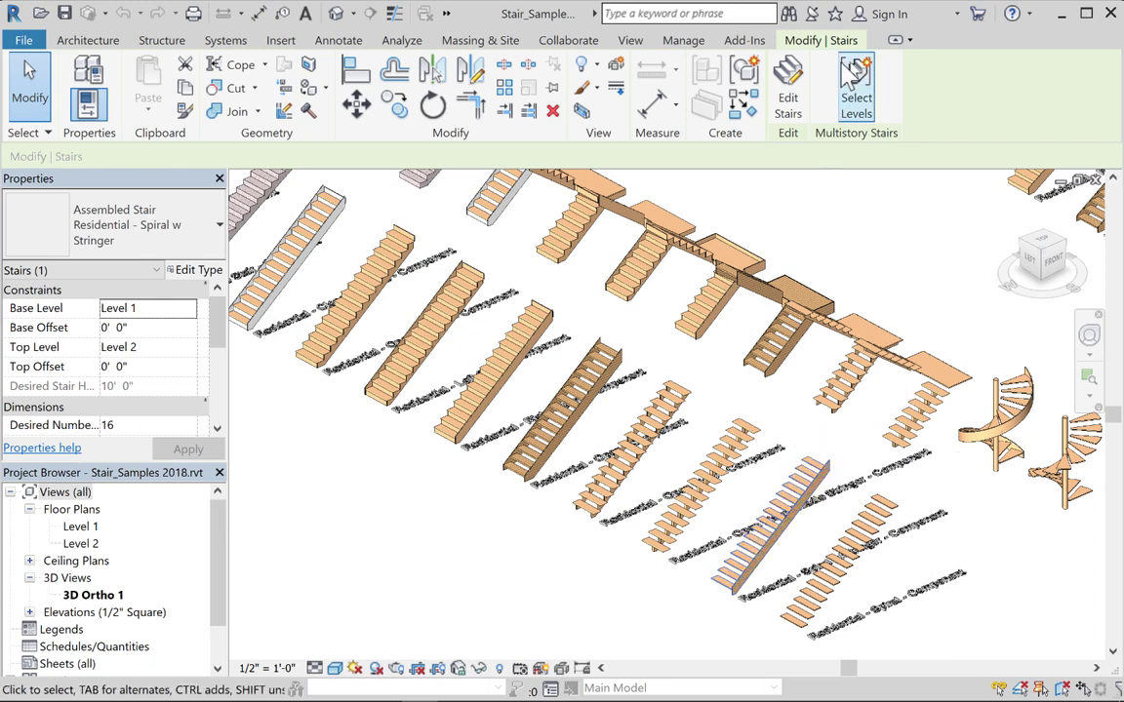
click(446, 13)
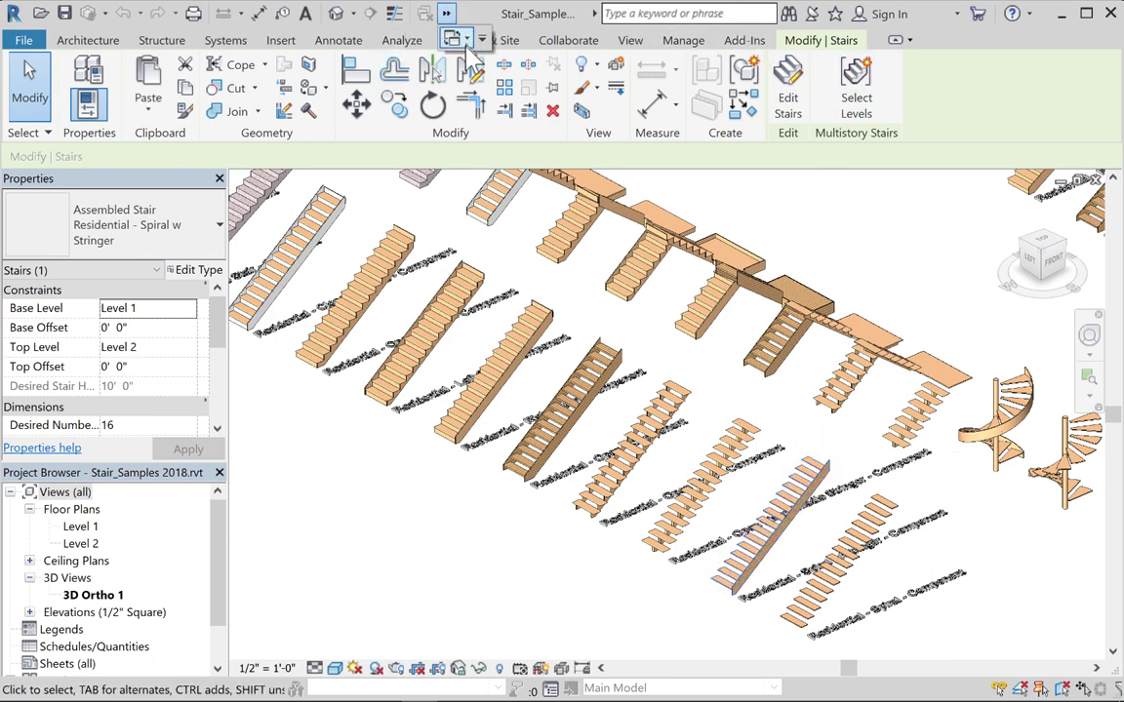
click(454, 39)
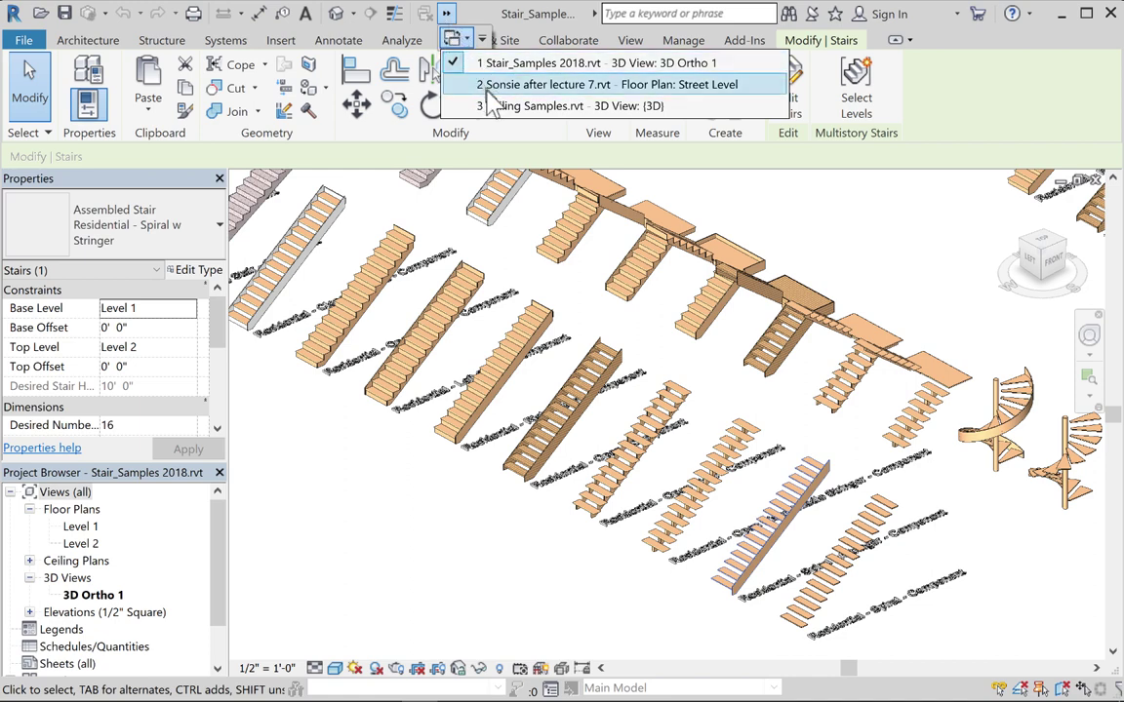
click(508, 84)
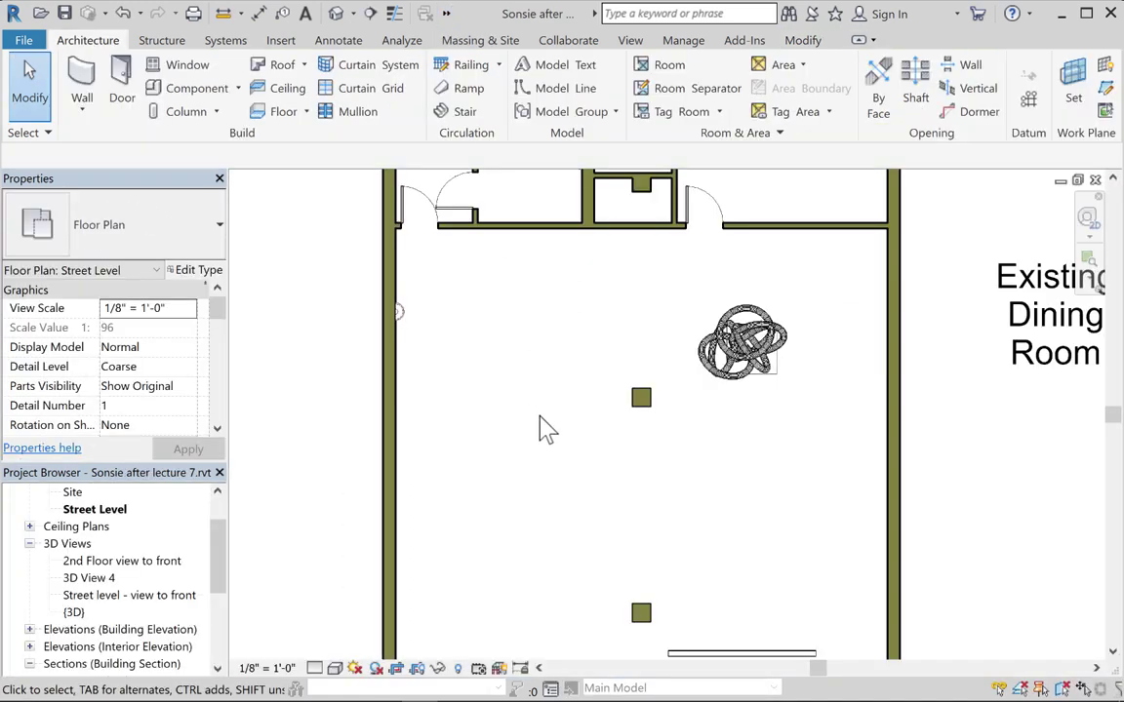
Paste the copied stair into the dining room, accept the duplicate types, shift the stair slightly west between the columns and finish the paste
key(ctrl+v)
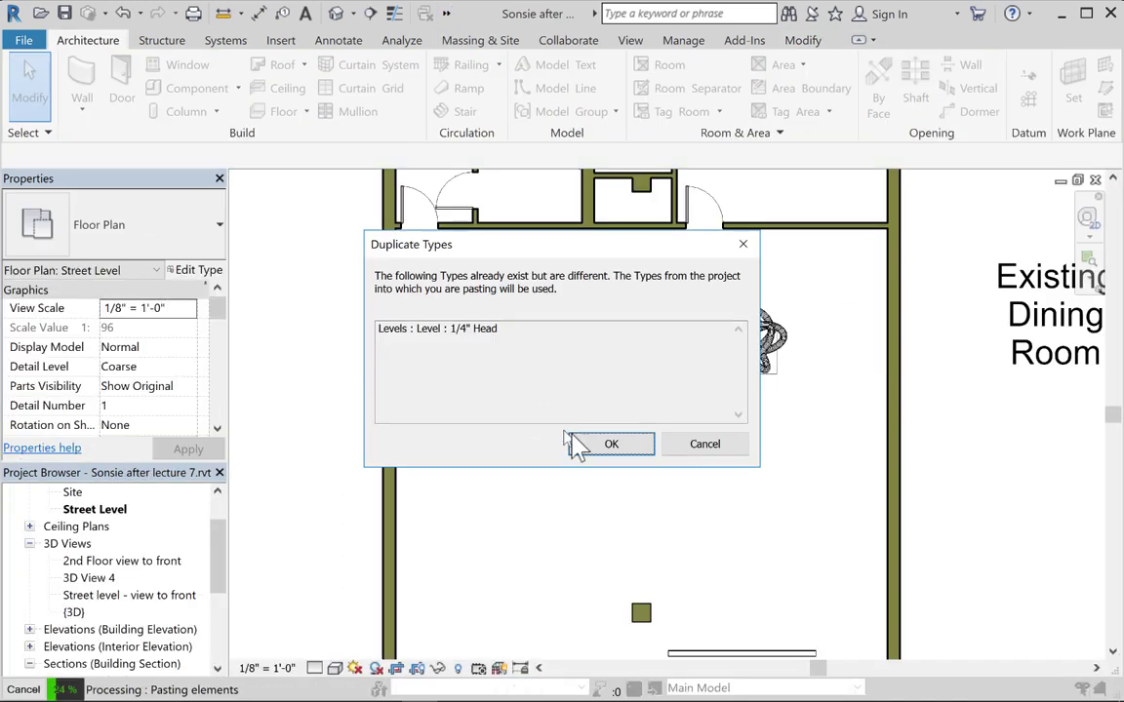
click(590, 444)
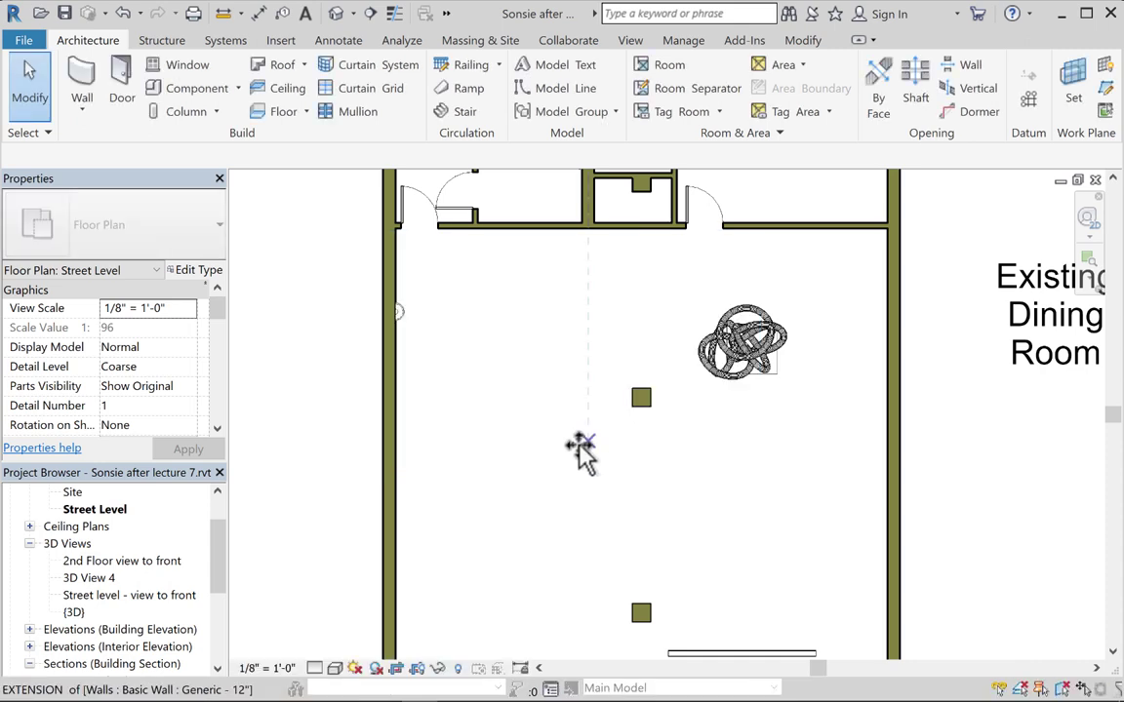
click(548, 492)
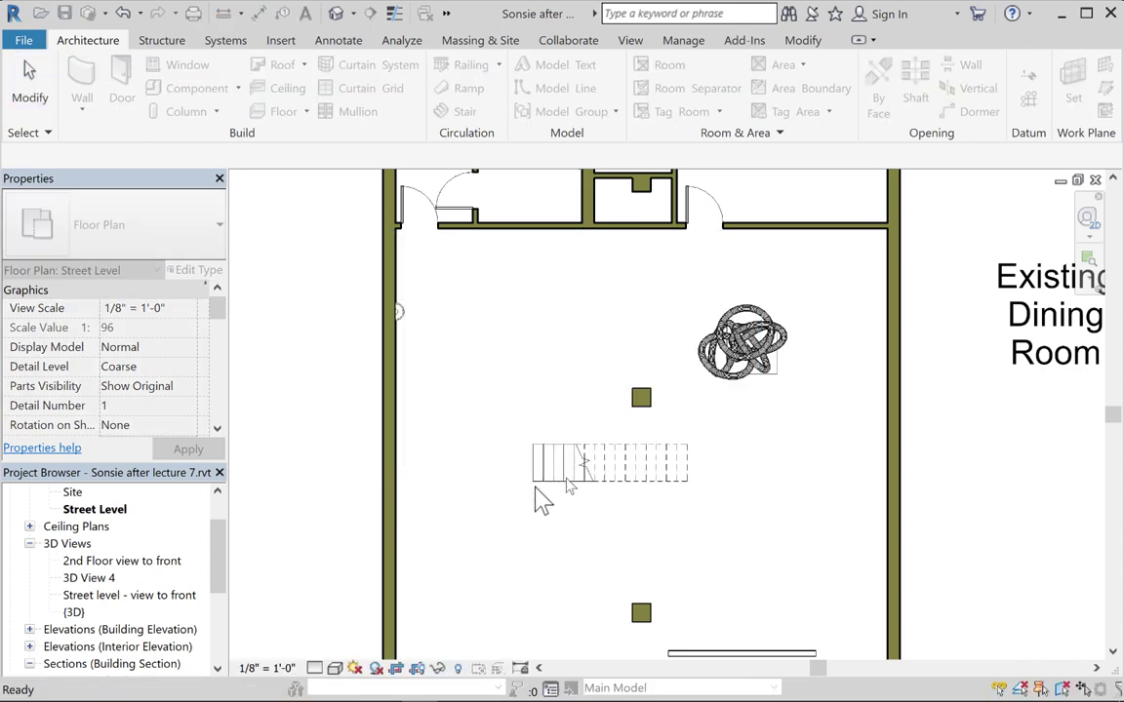
drag(541, 468, 509, 470)
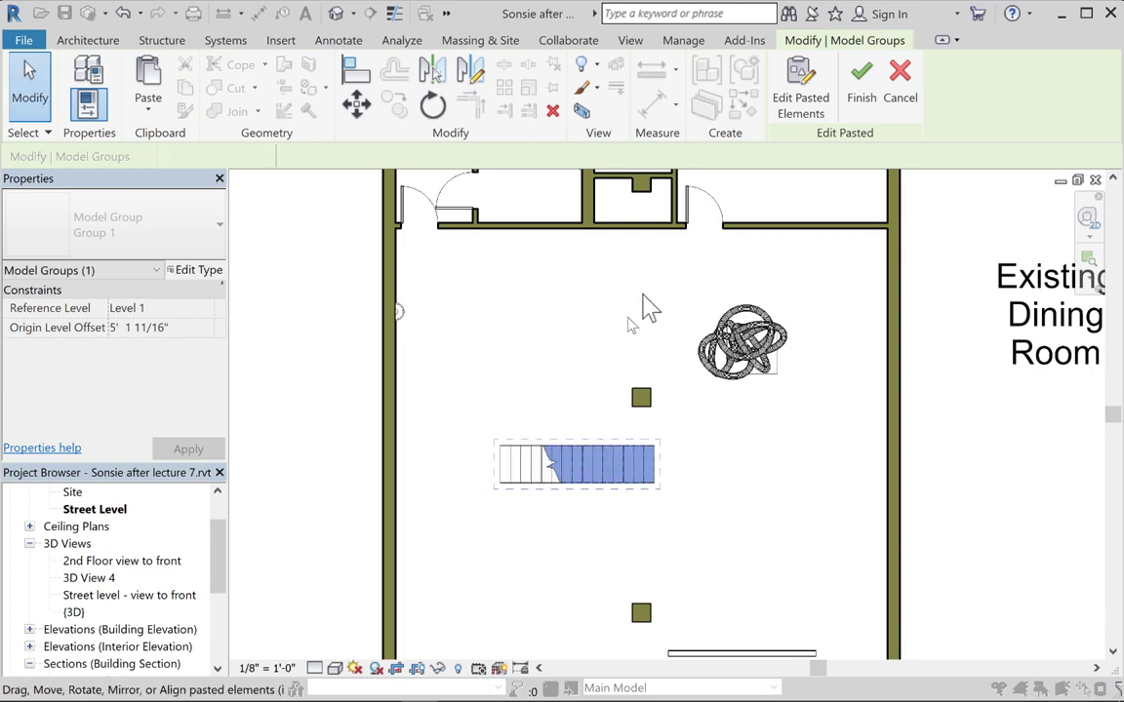
click(868, 100)
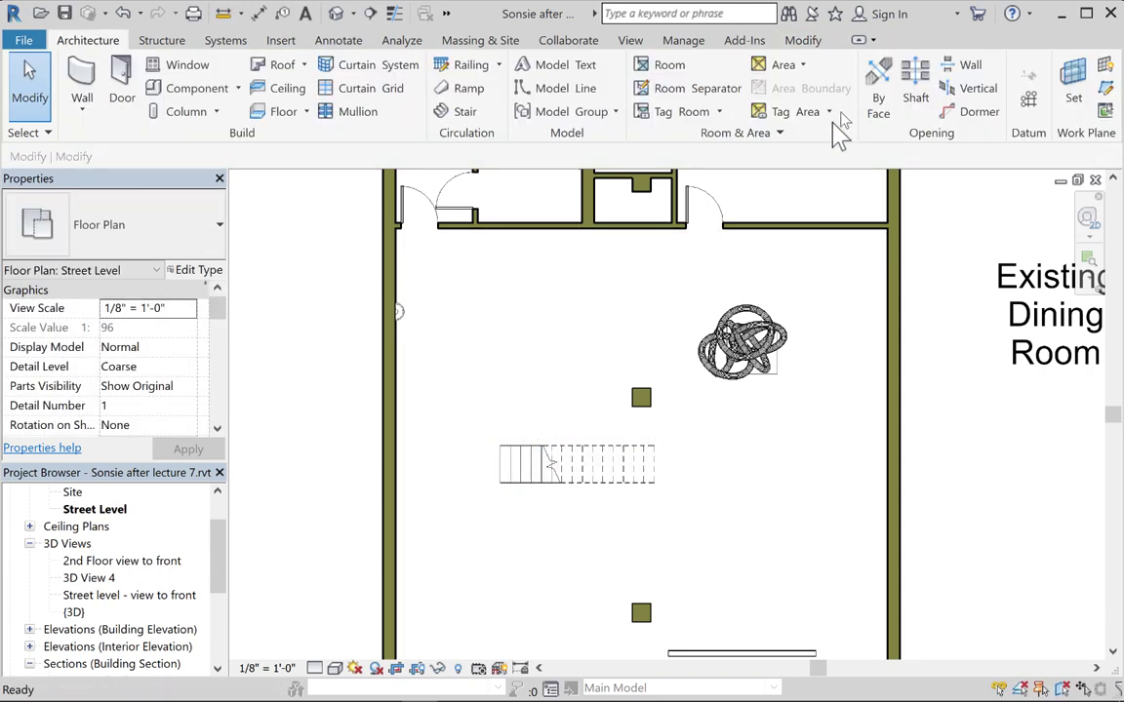
Remove the pasted stair from the dining room
click(532, 471)
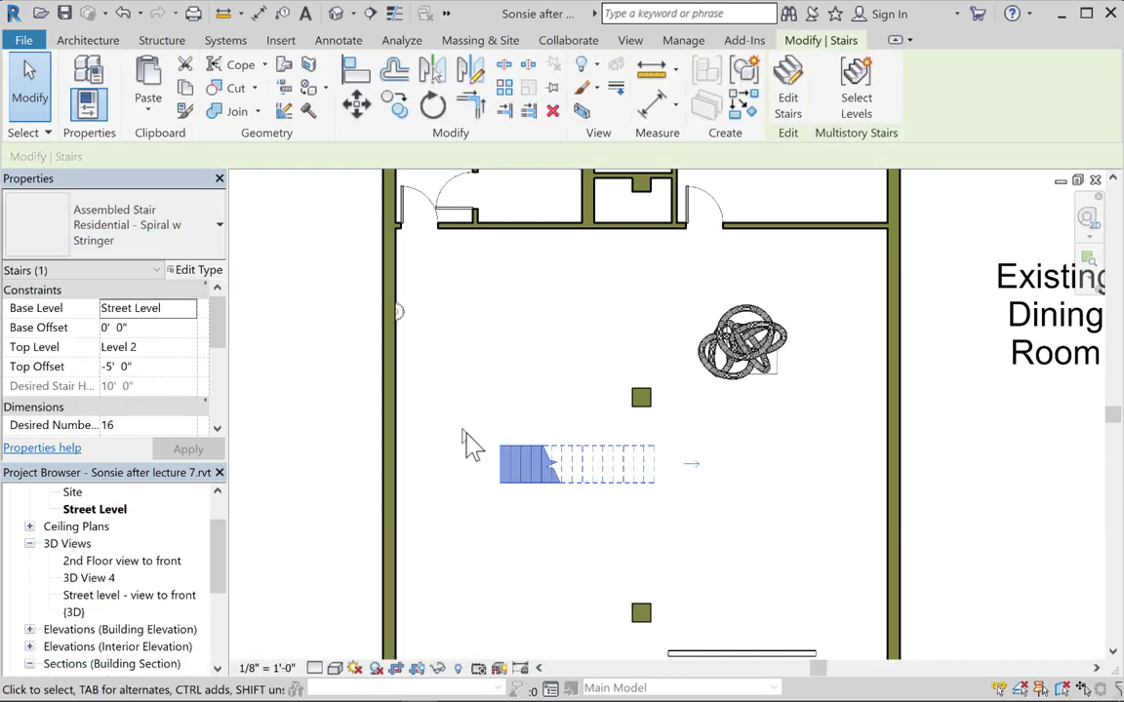
key(Escape)
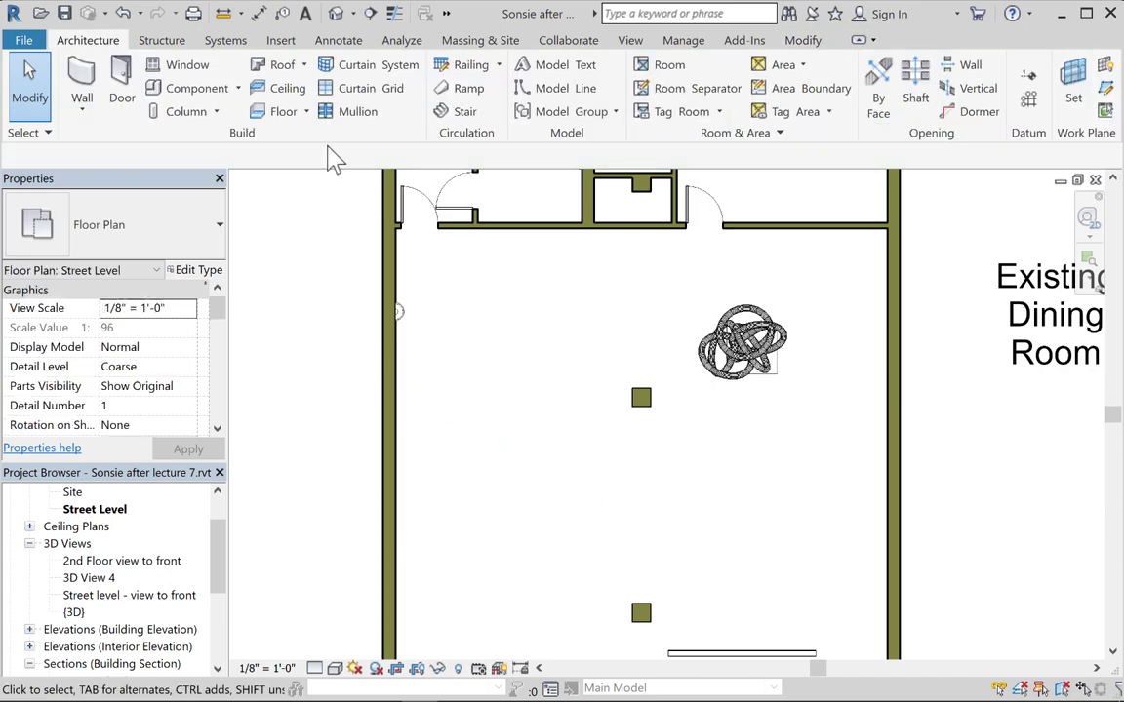
Start a new stair to review the available stair types, and quit without keeping the empty stair
key(Return)
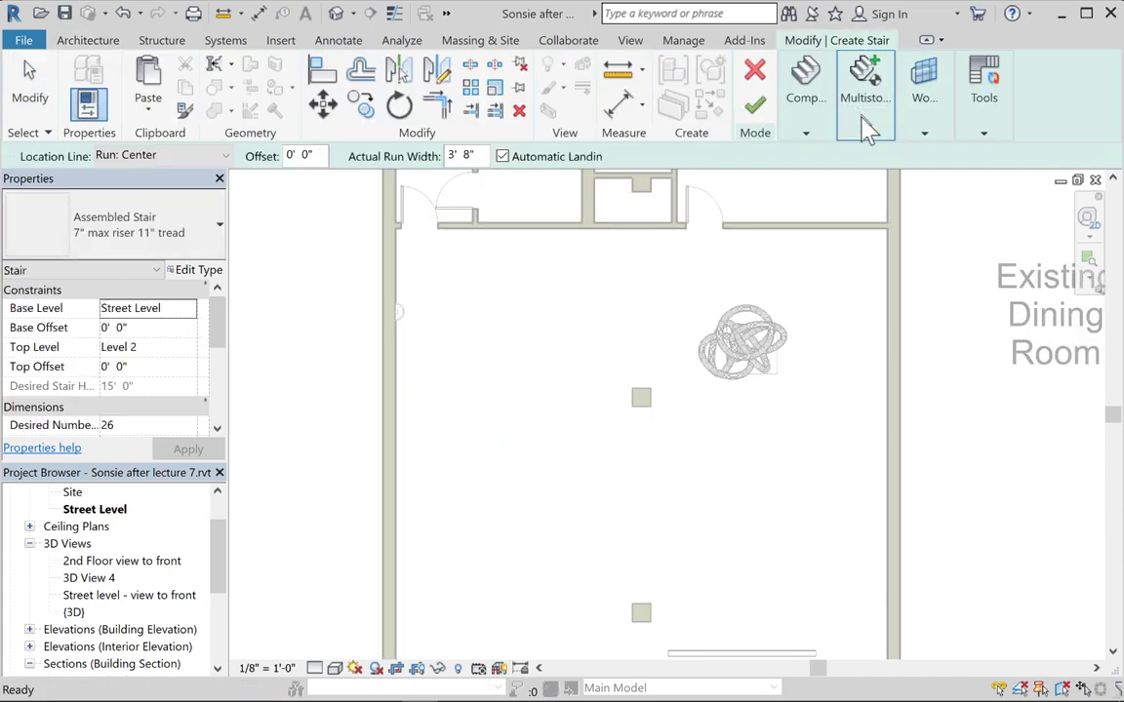
click(808, 135)
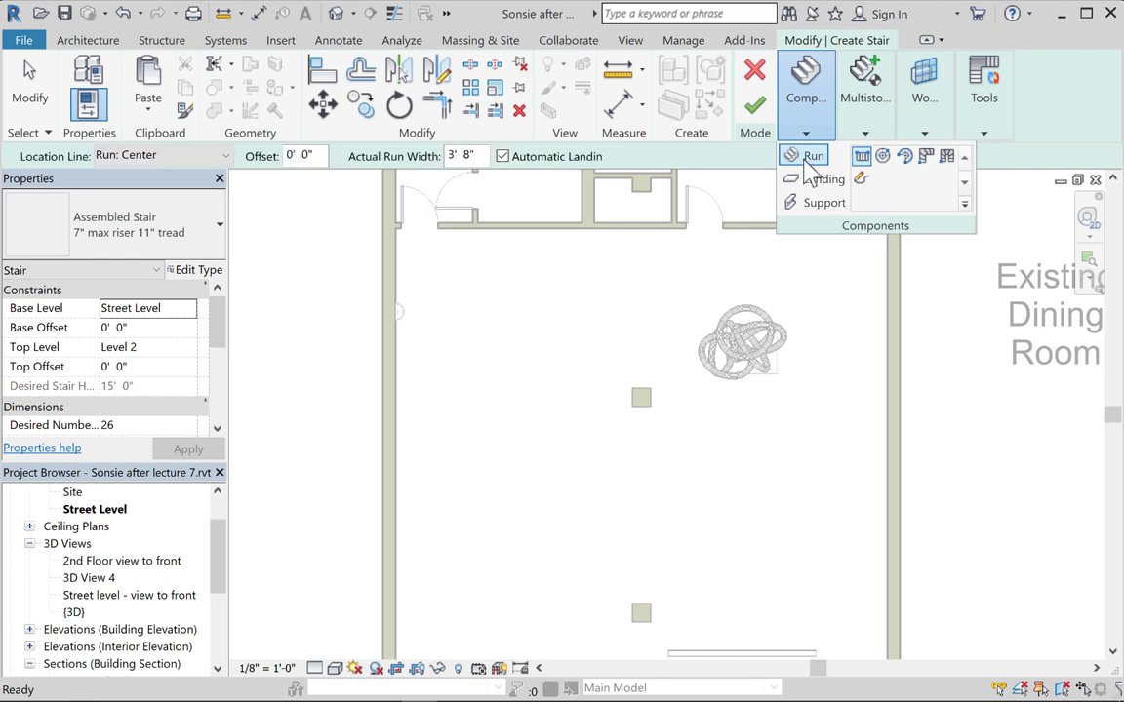
click(219, 226)
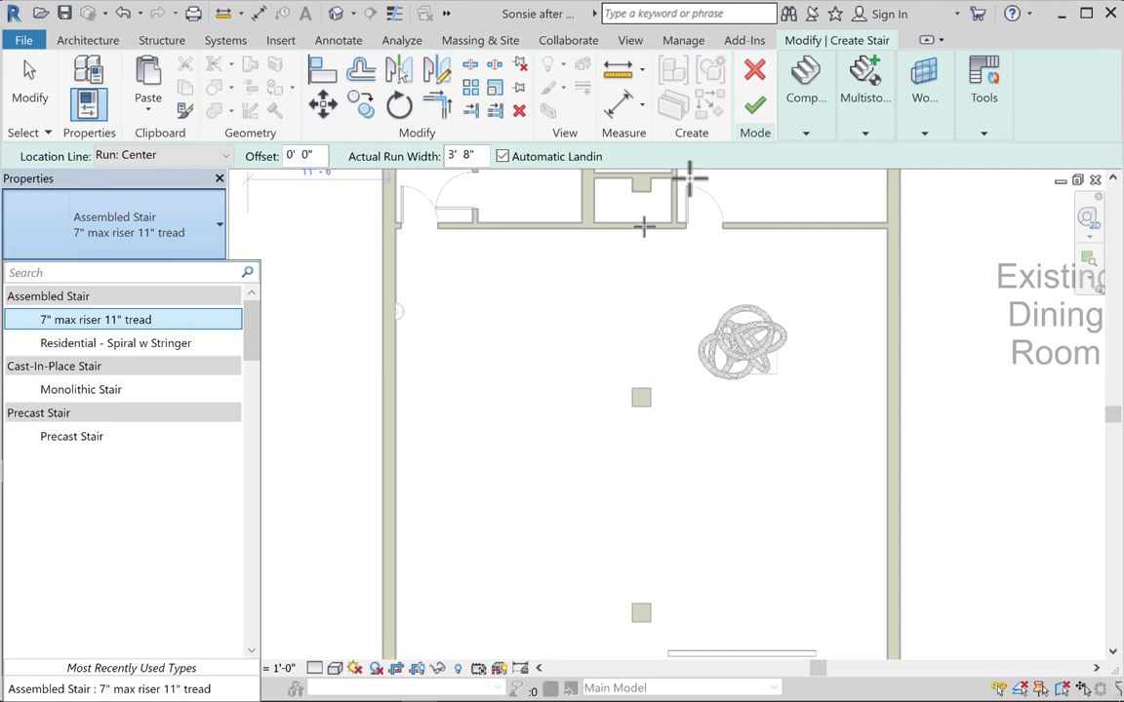
click(757, 109)
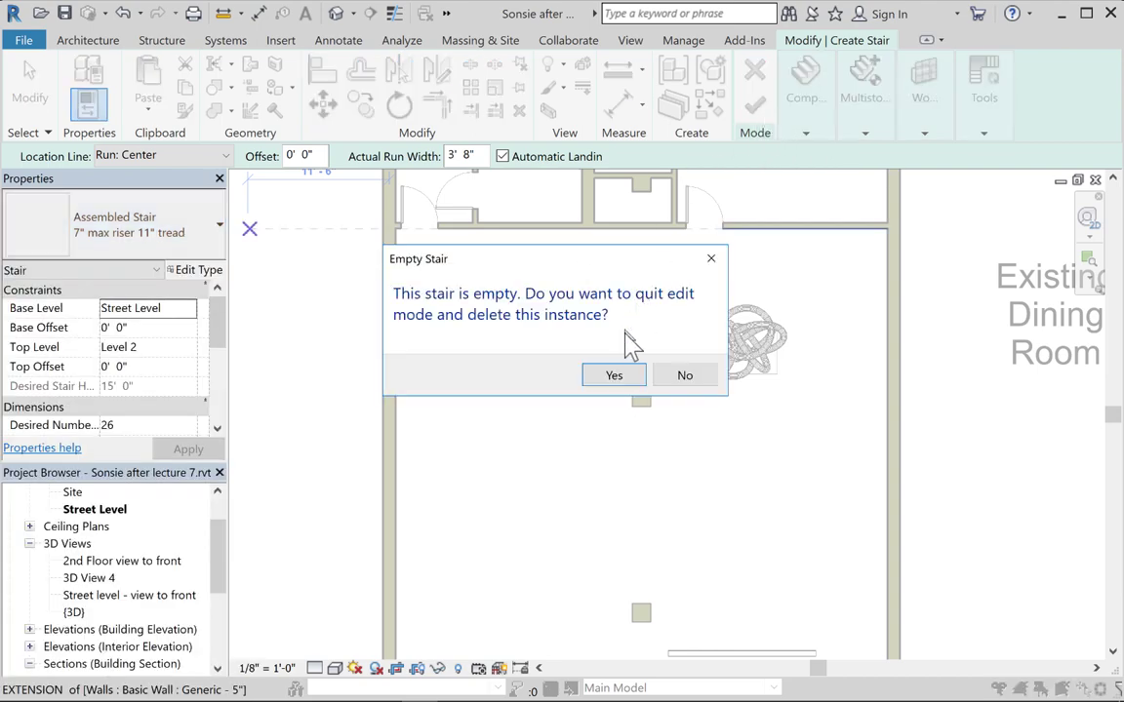
click(614, 376)
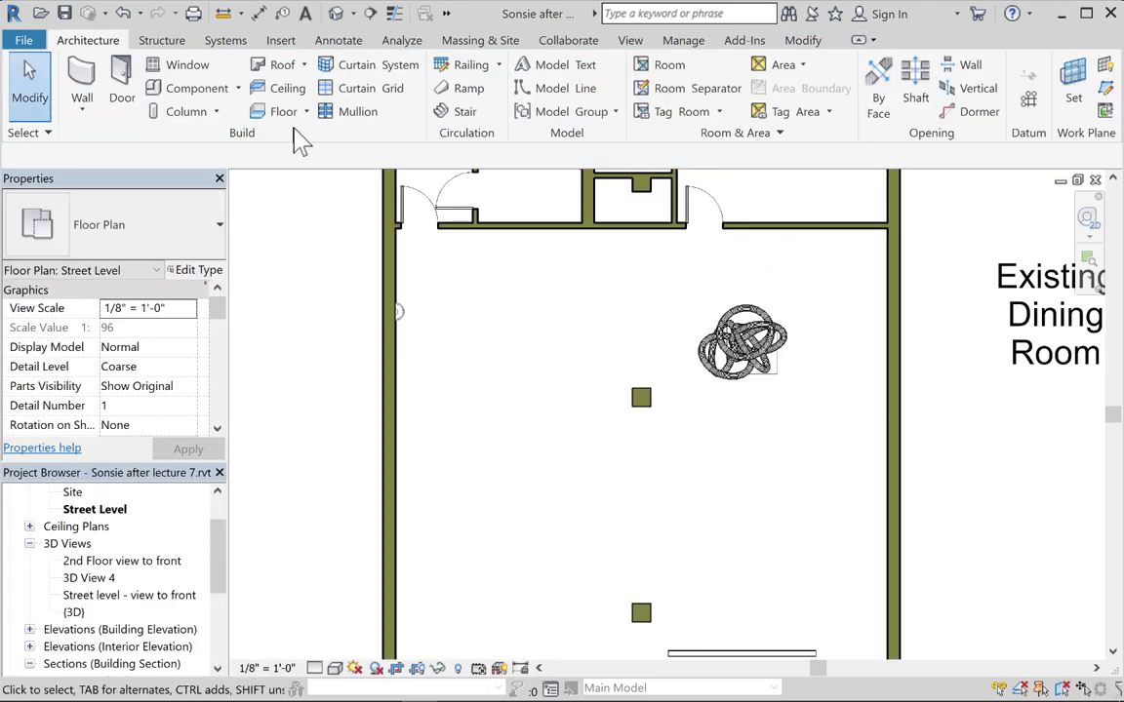
Start a stair with a sketched run in the dining room, drawing a straight west boundary and a zigzag east boundary ending in a 60° arc
click(453, 112)
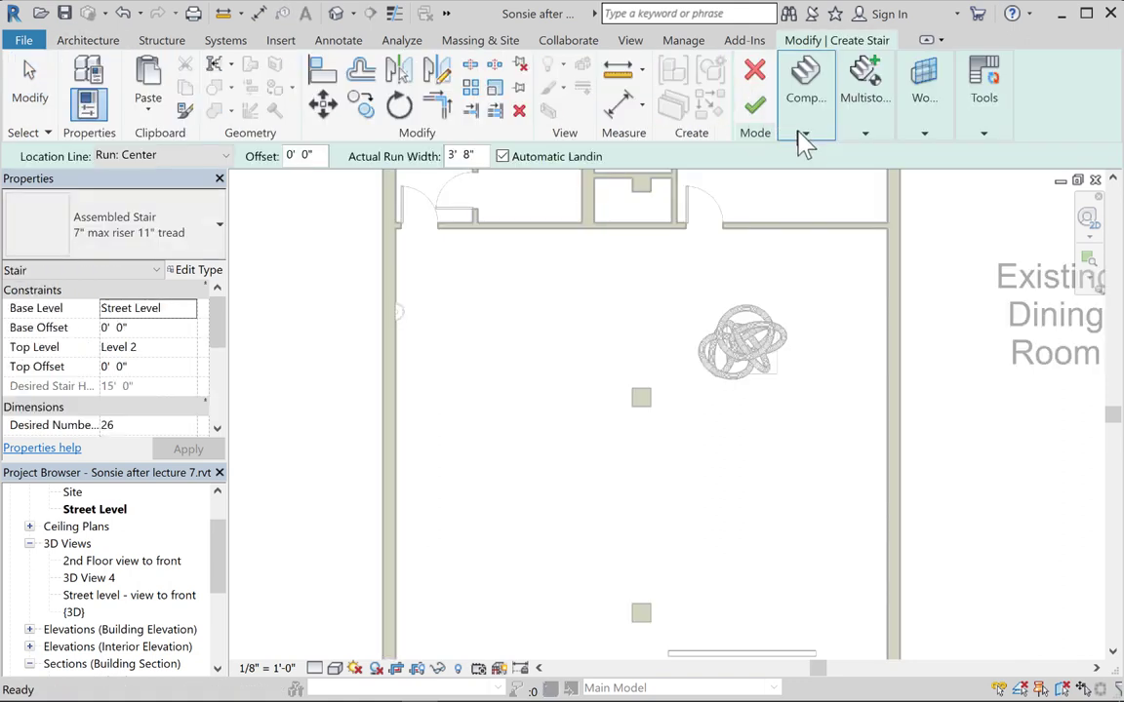
click(804, 133)
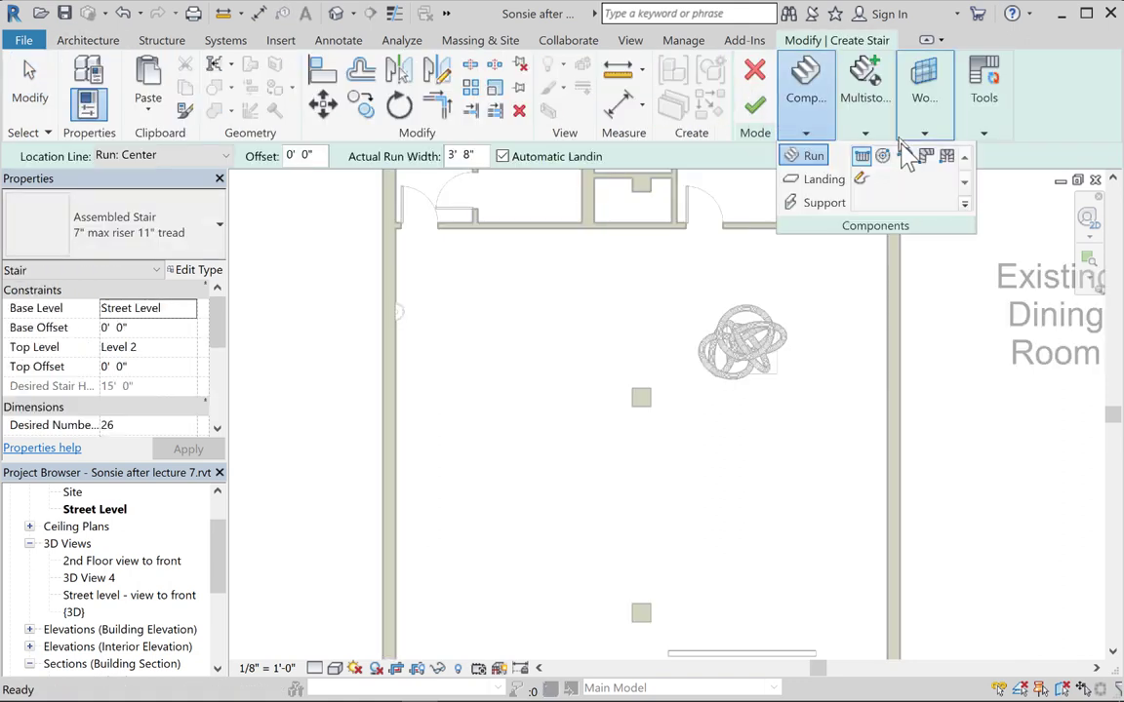
click(861, 179)
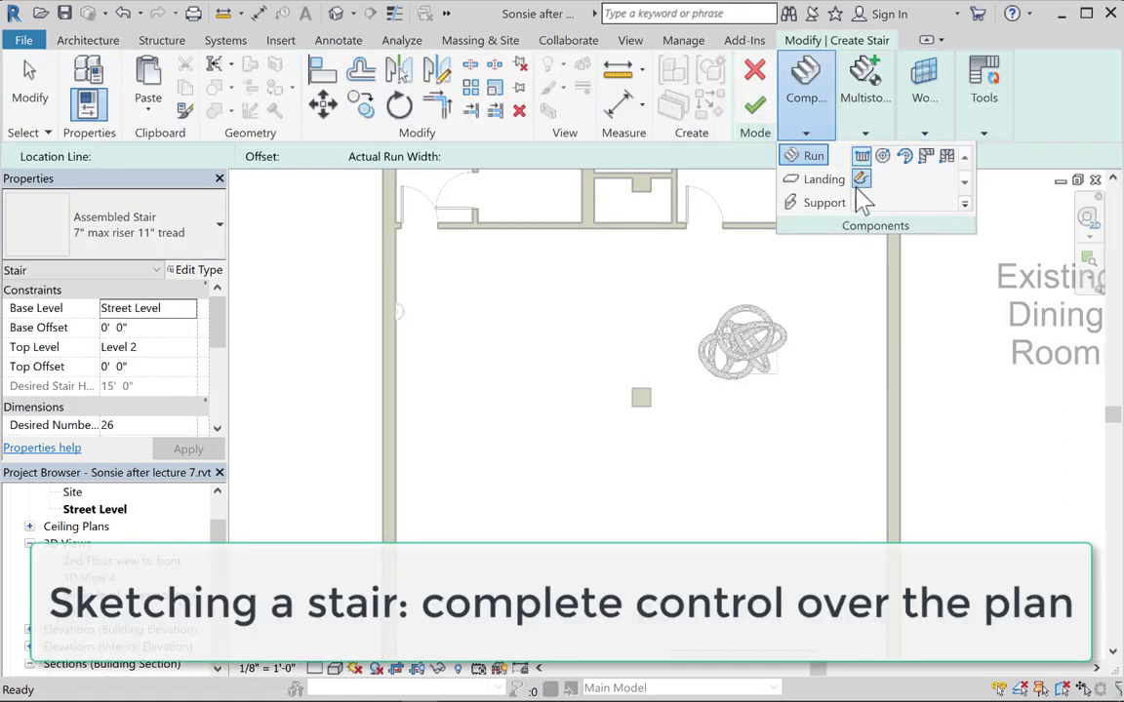
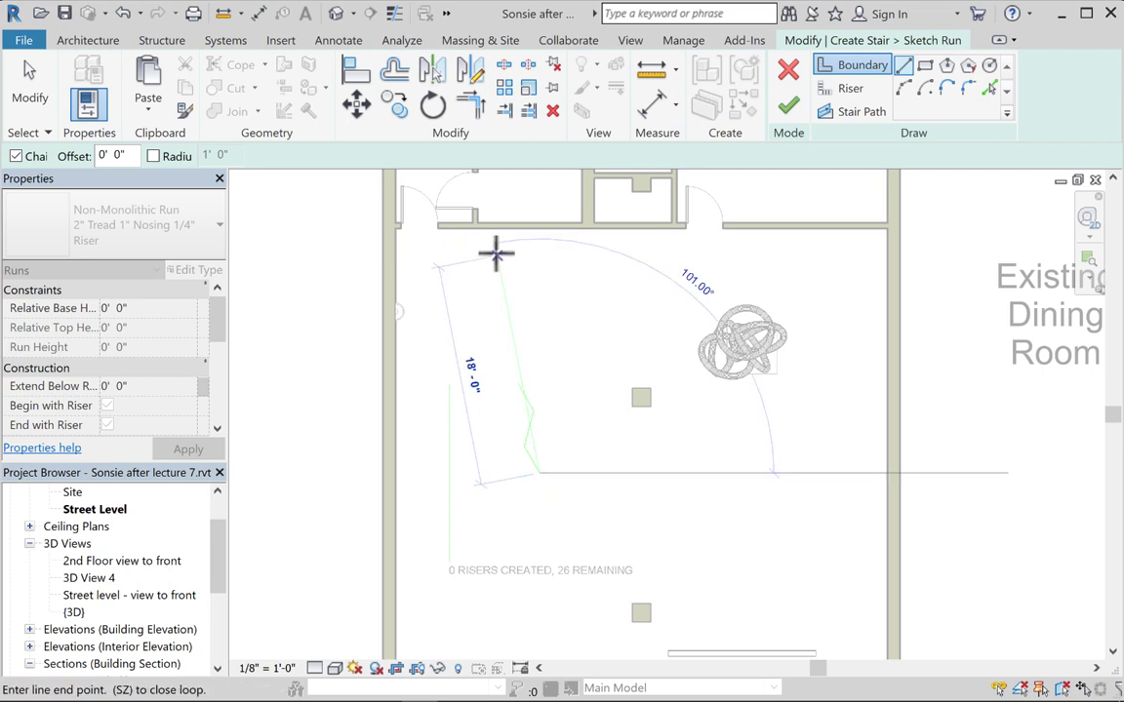
click(906, 89)
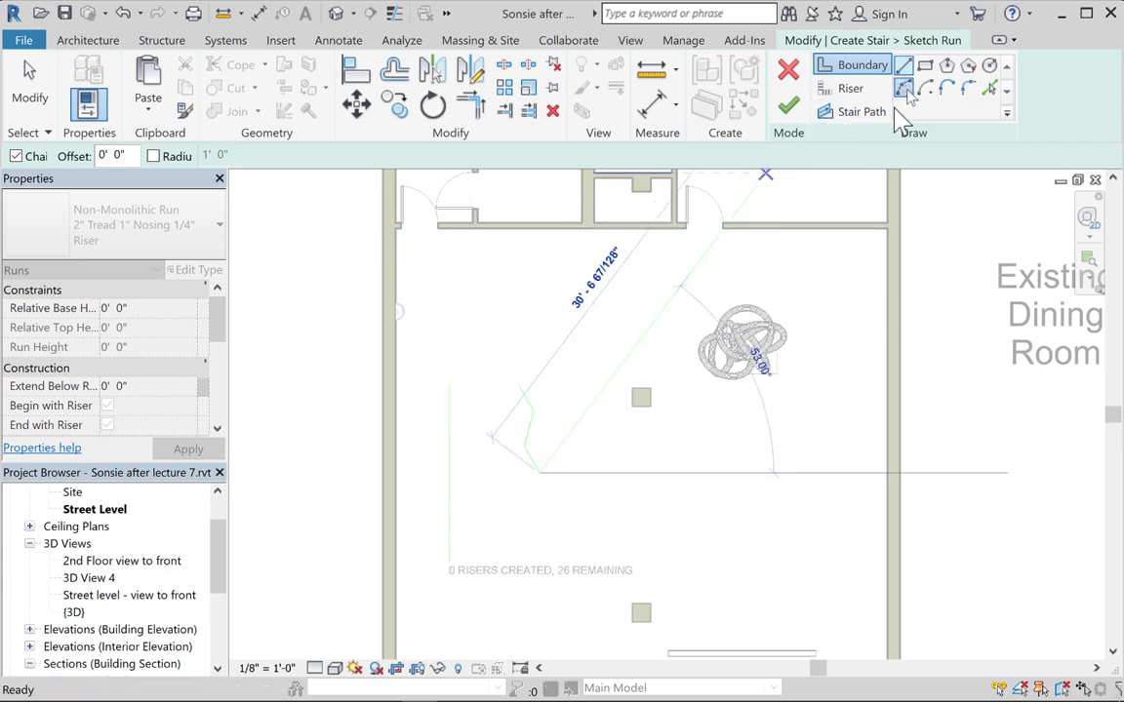
click(535, 564)
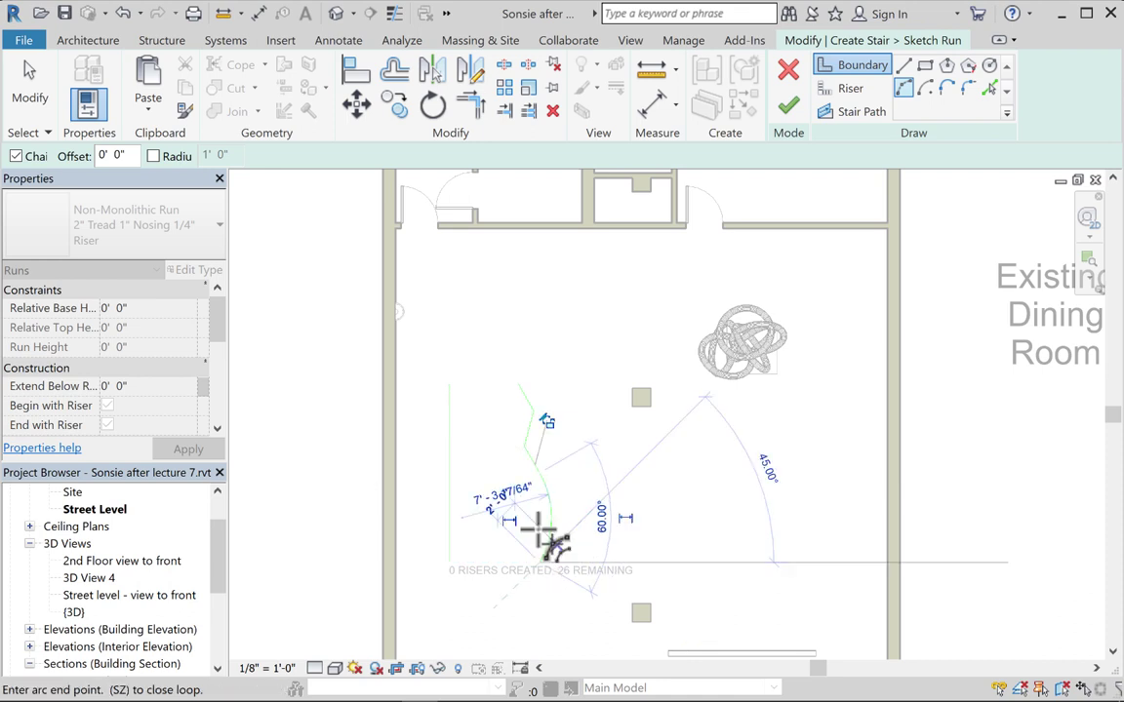
click(845, 63)
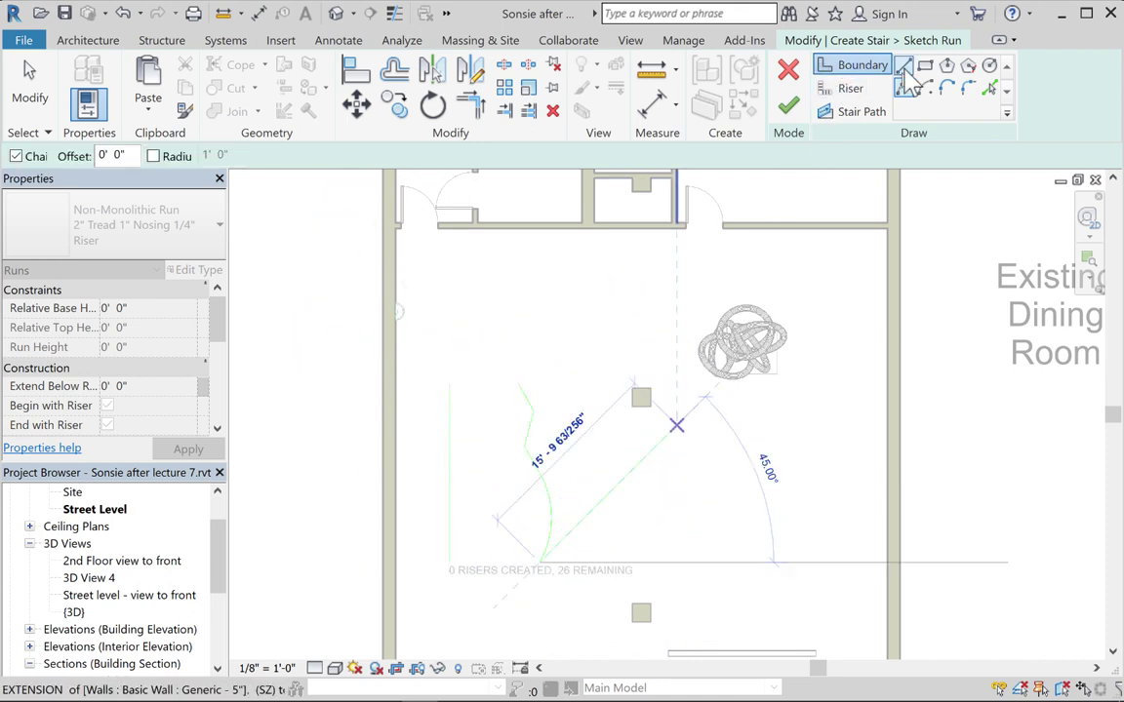
middle_drag(644, 464, 667, 342)
scroll(647, 466, down, 1)
scroll(667, 343, down, 1)
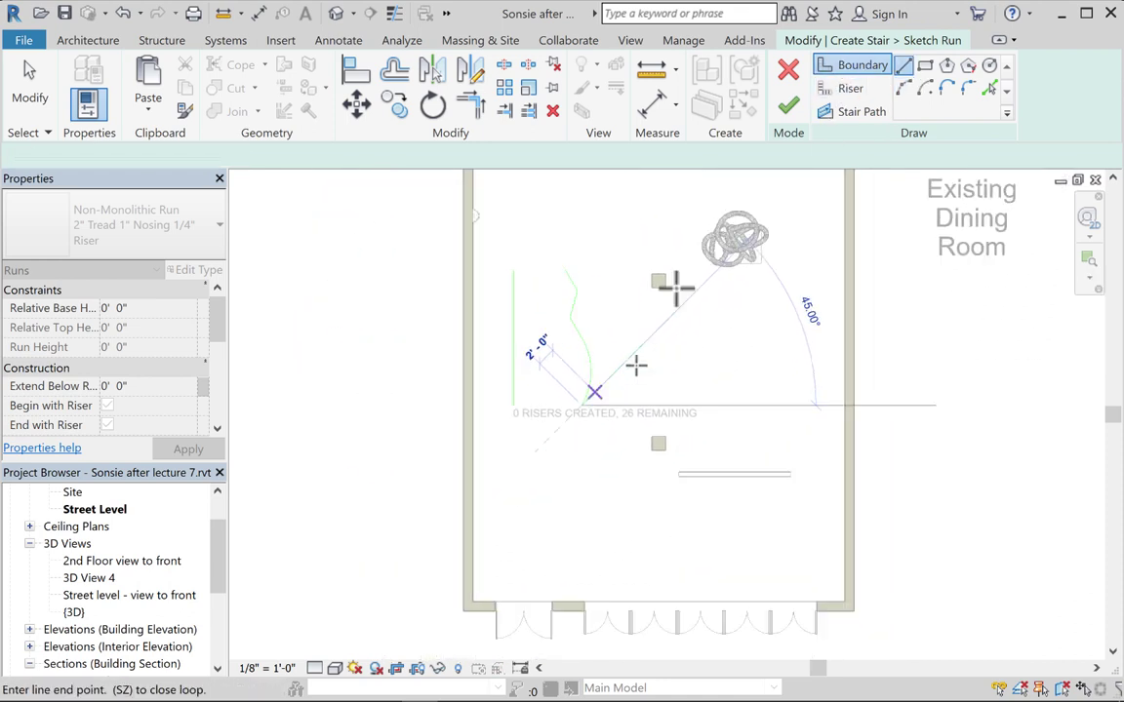
click(903, 88)
key(Escape)
Extend the west boundary from its south end with a diagonal line flaring southwest, stretched to about 4'-6" long
scroll(598, 449, up, 4)
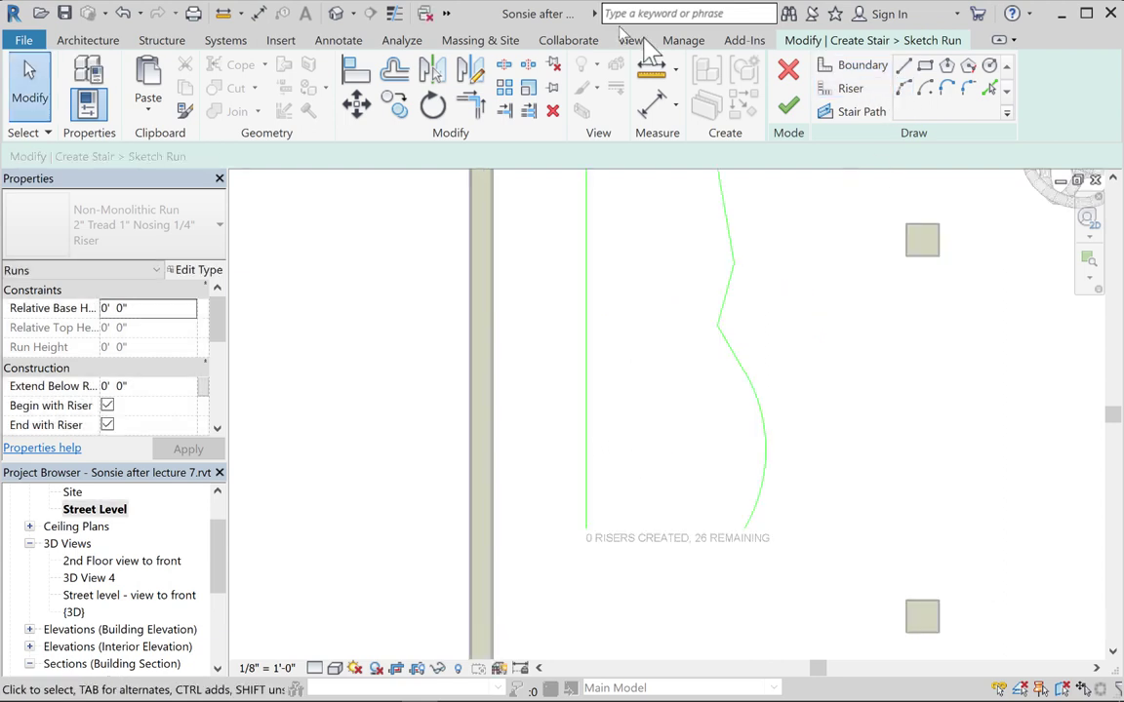
click(903, 64)
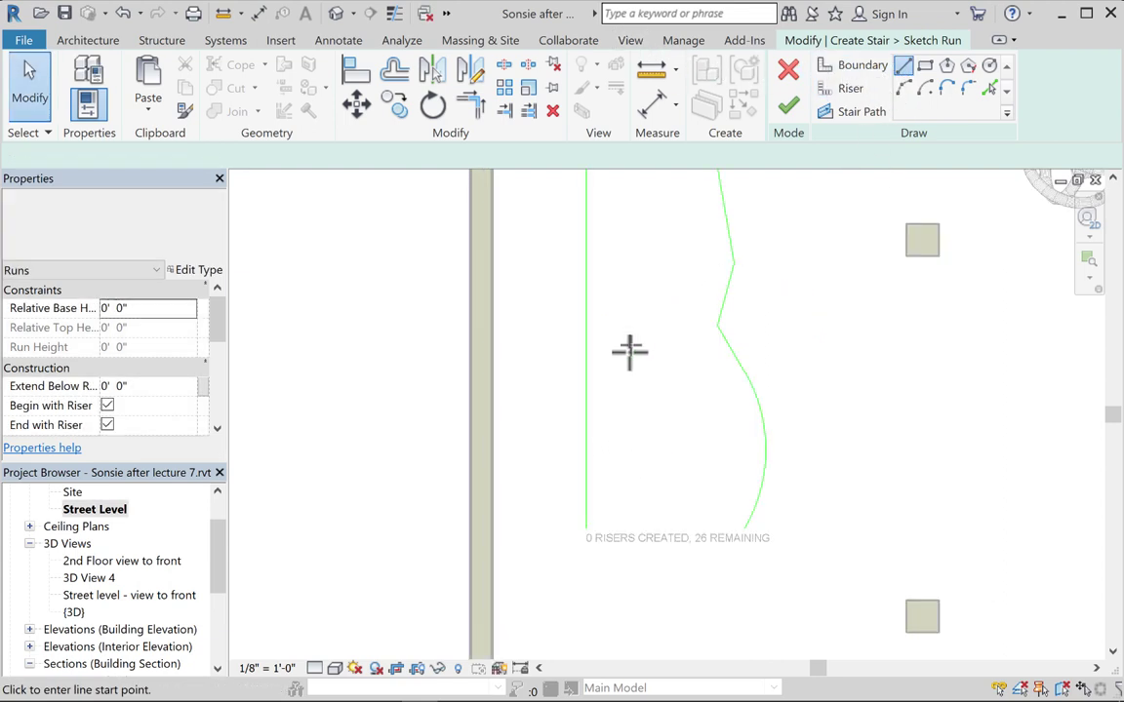
scroll(589, 553, down, 1)
click(585, 532)
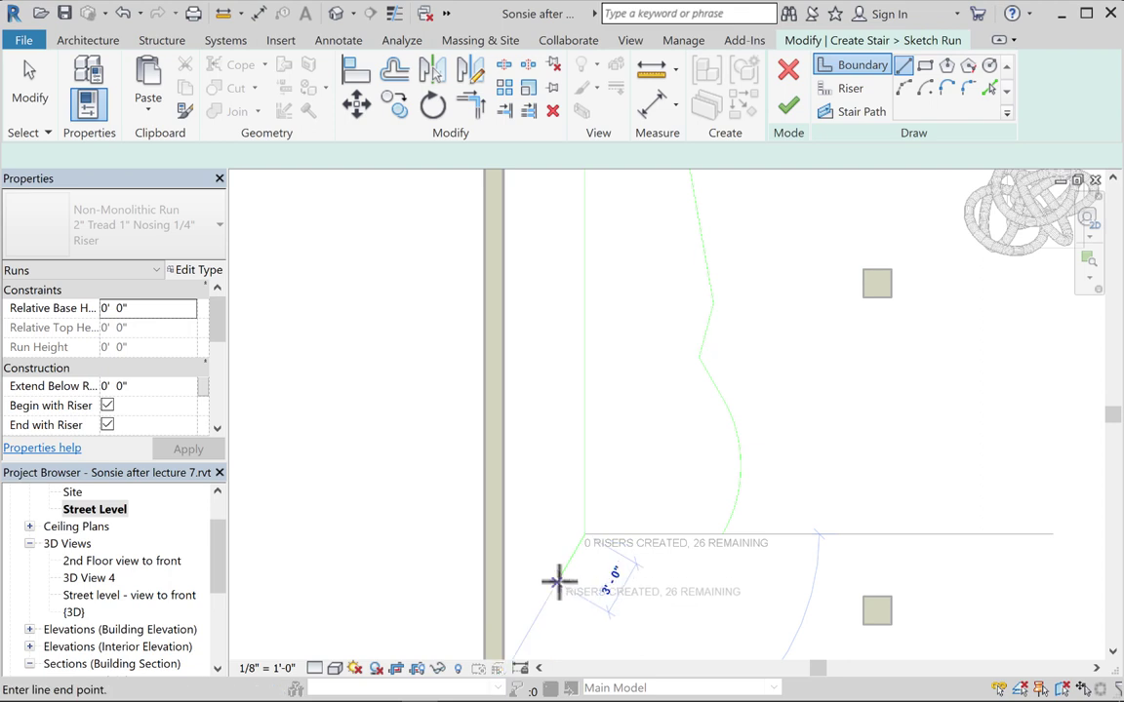
click(558, 584)
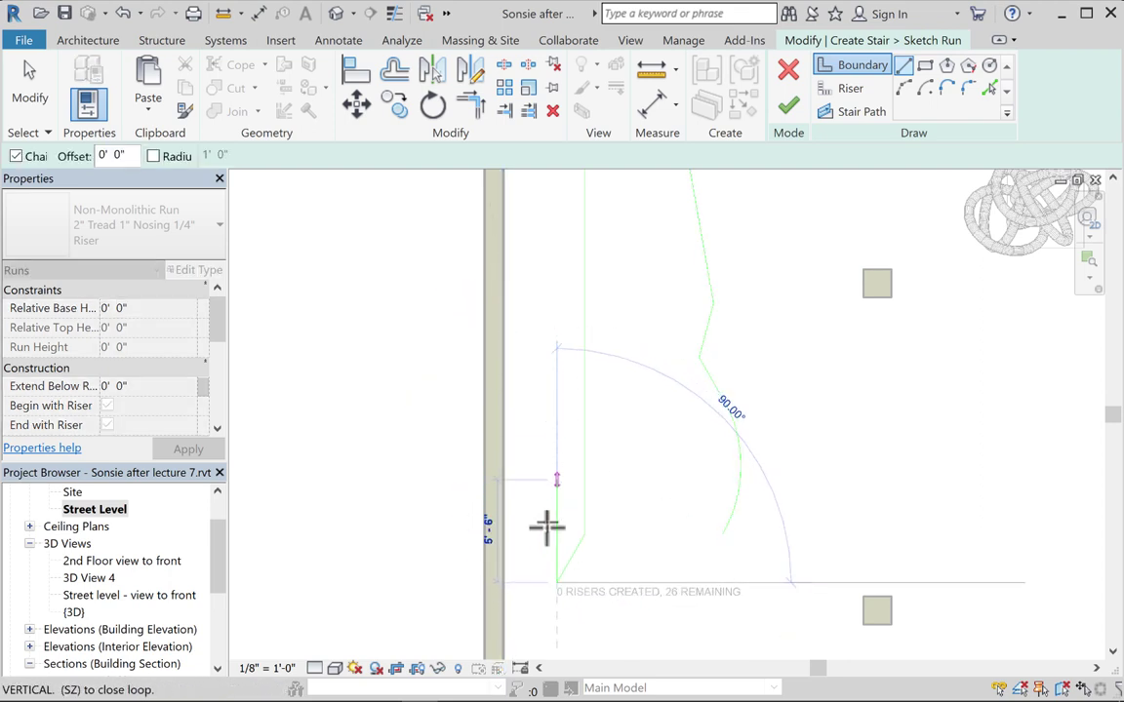
click(44, 83)
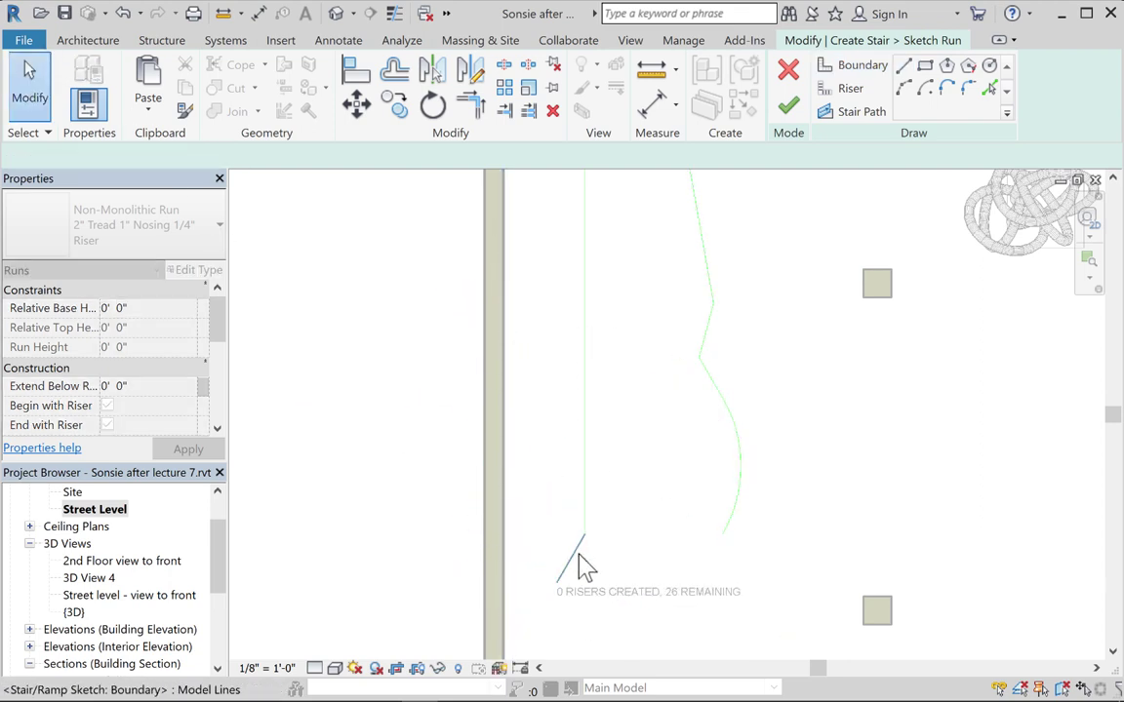
click(576, 558)
drag(561, 589, 543, 606)
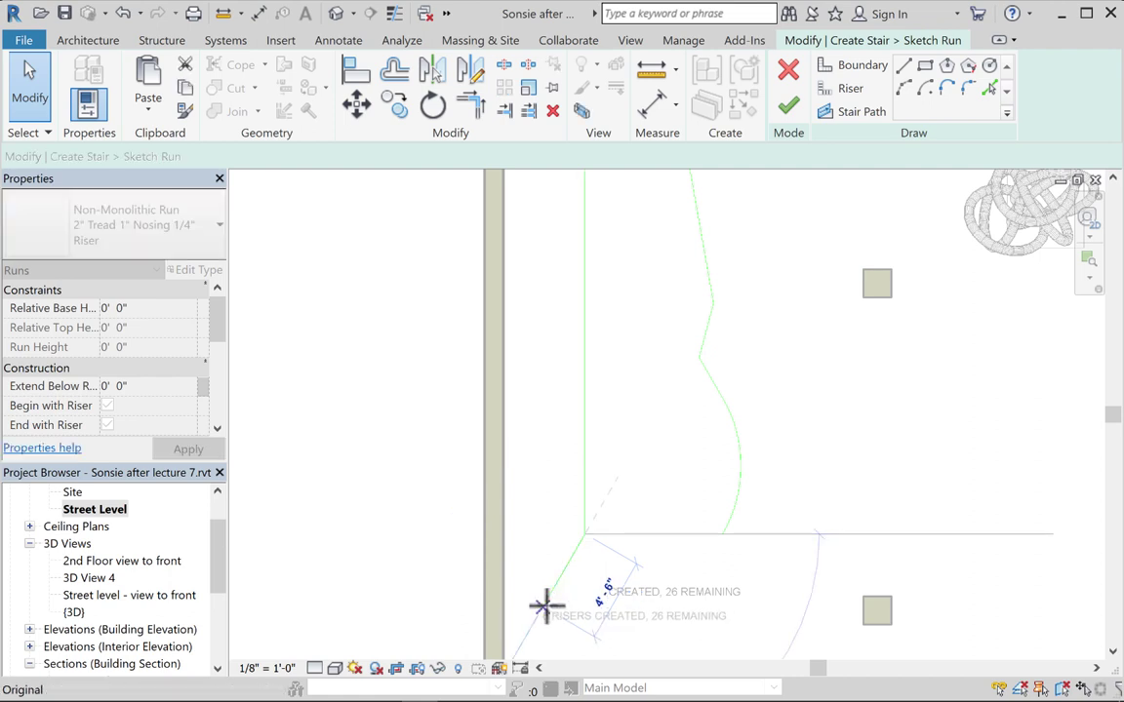
Add an outward-bulging arc of about 2'-3" radius to the south end of the east boundary
click(906, 89)
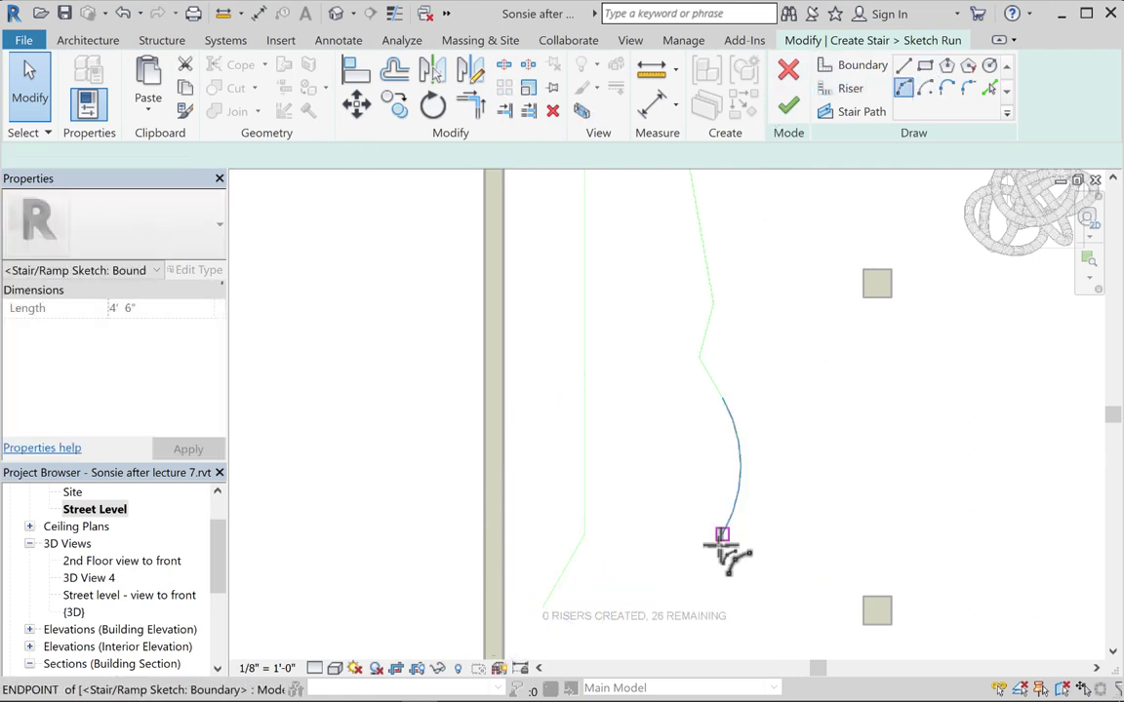
click(680, 583)
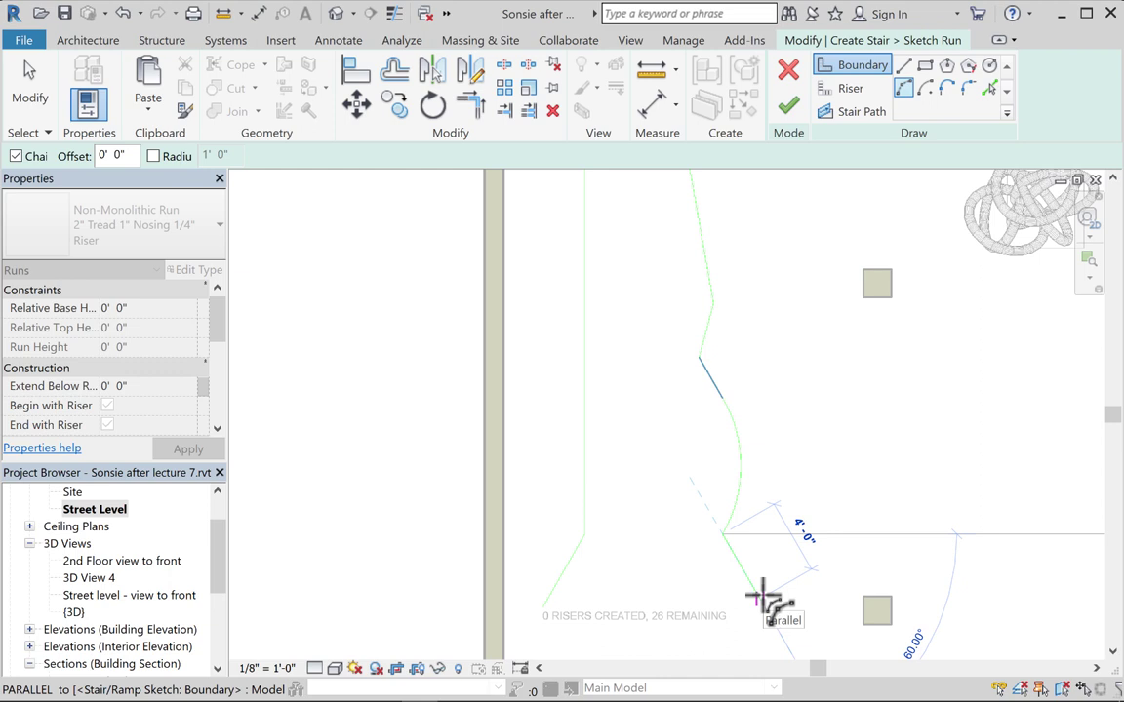
click(753, 597)
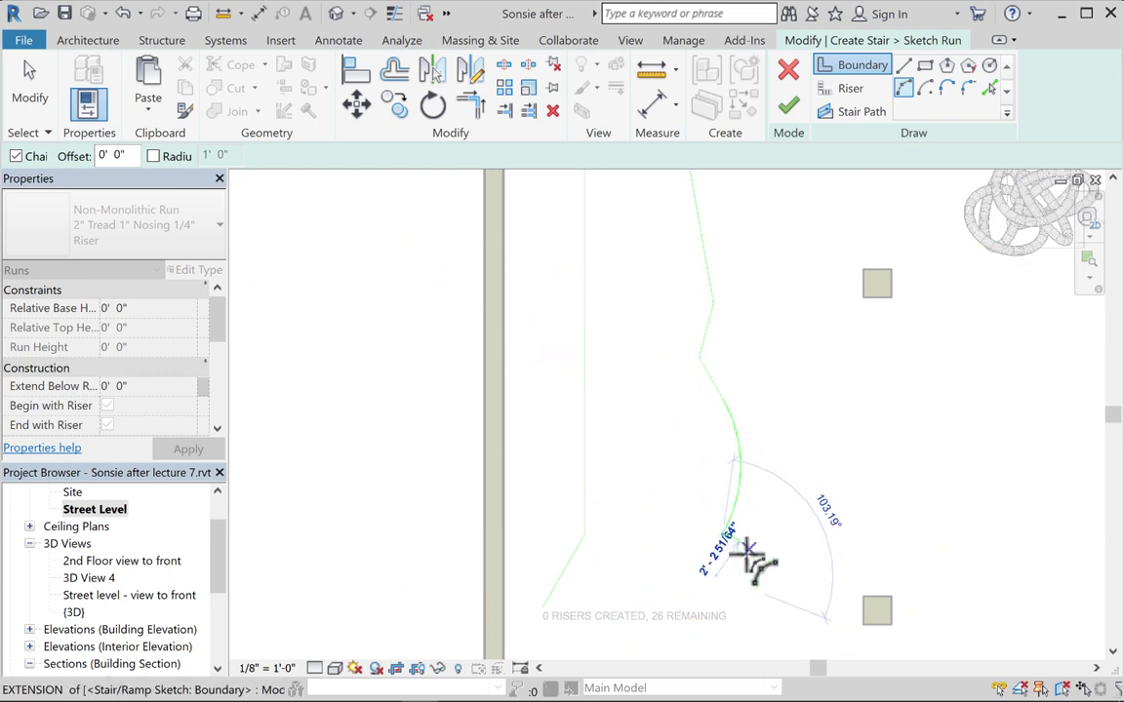
click(747, 550)
click(31, 80)
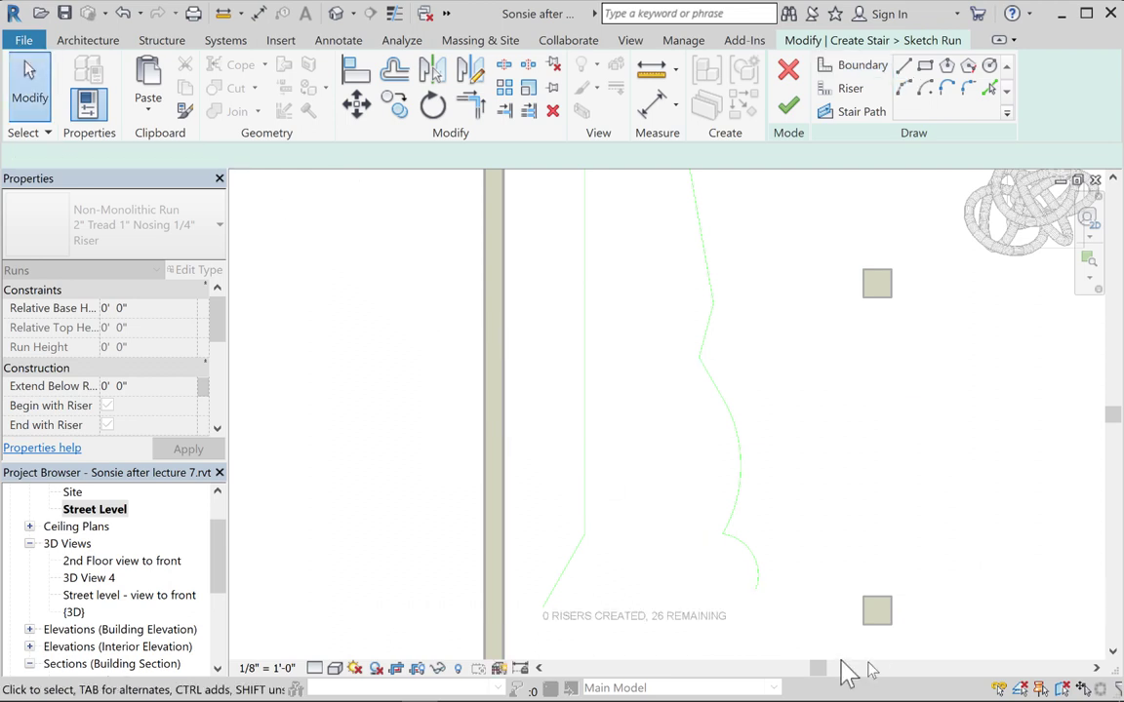
Stretch the free south end of the new east boundary arc until the arc spans about 125°
click(755, 590)
drag(753, 594, 754, 615)
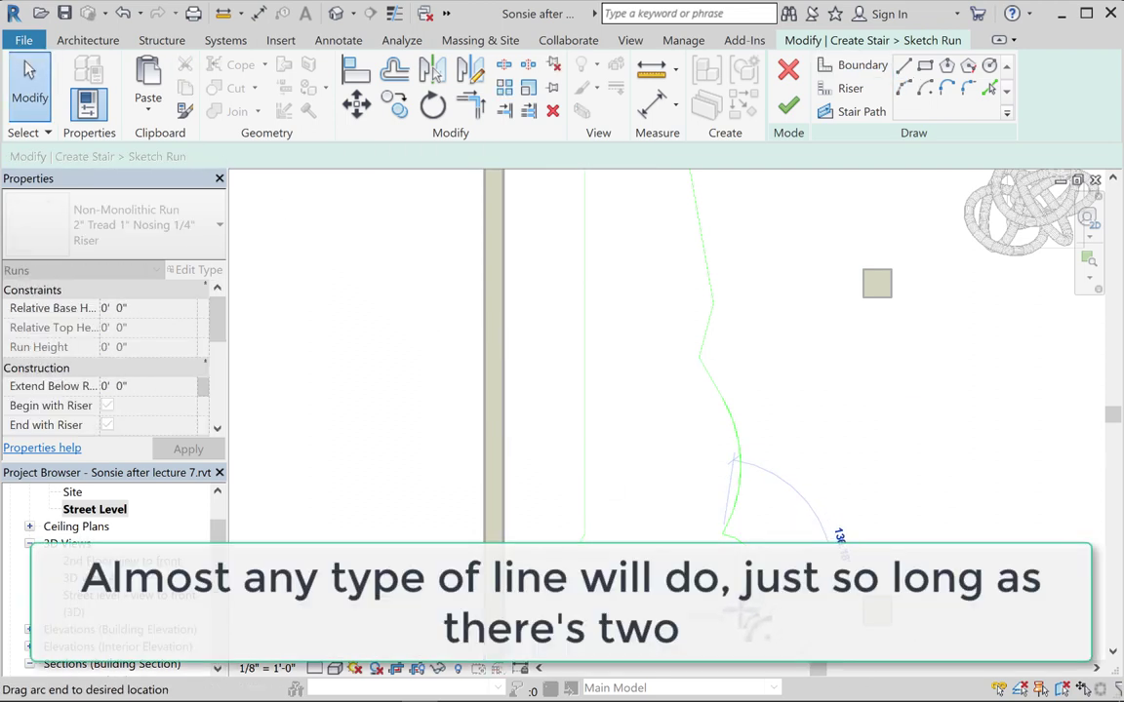
drag(754, 614, 754, 616)
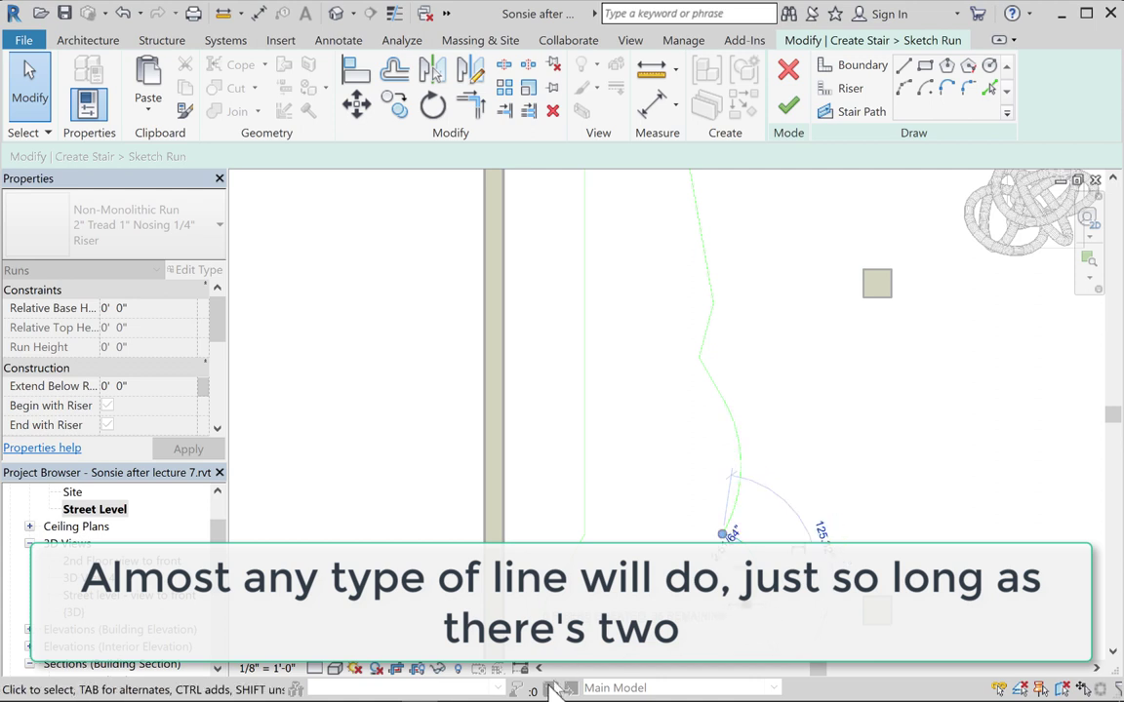
click(727, 552)
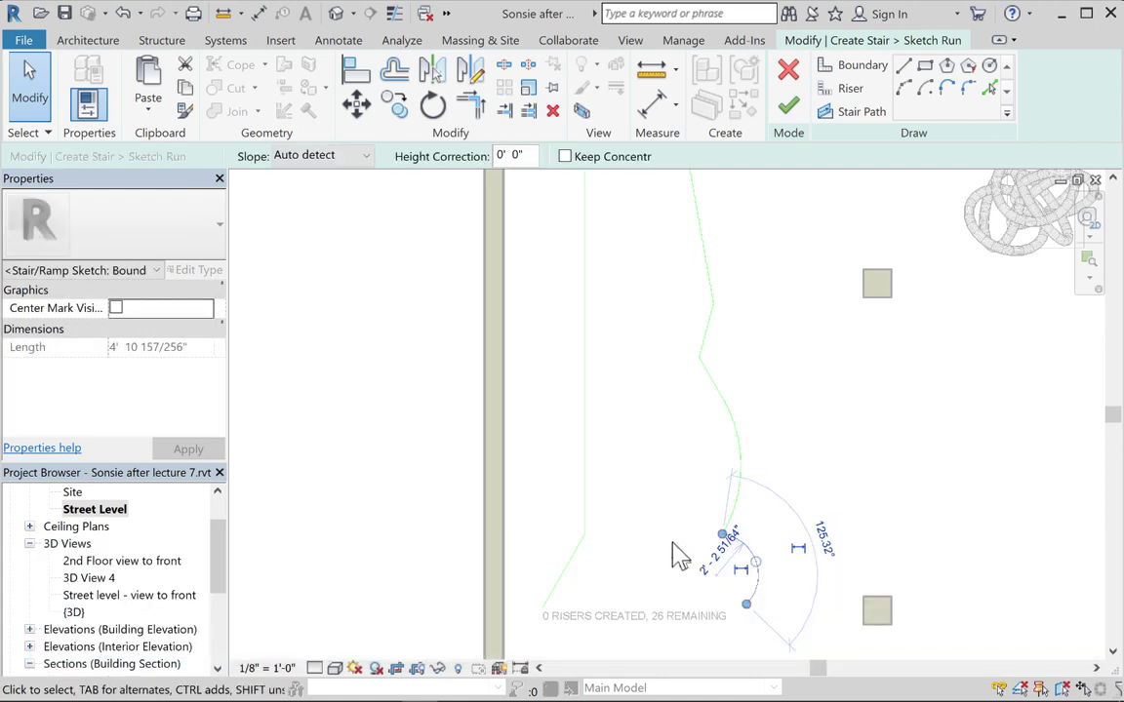
click(808, 454)
Sketch a curved first riser of about 7'-5" radius, bowing south between the south ends of both boundaries, and check its east joint
middle_drag(807, 454, 874, 427)
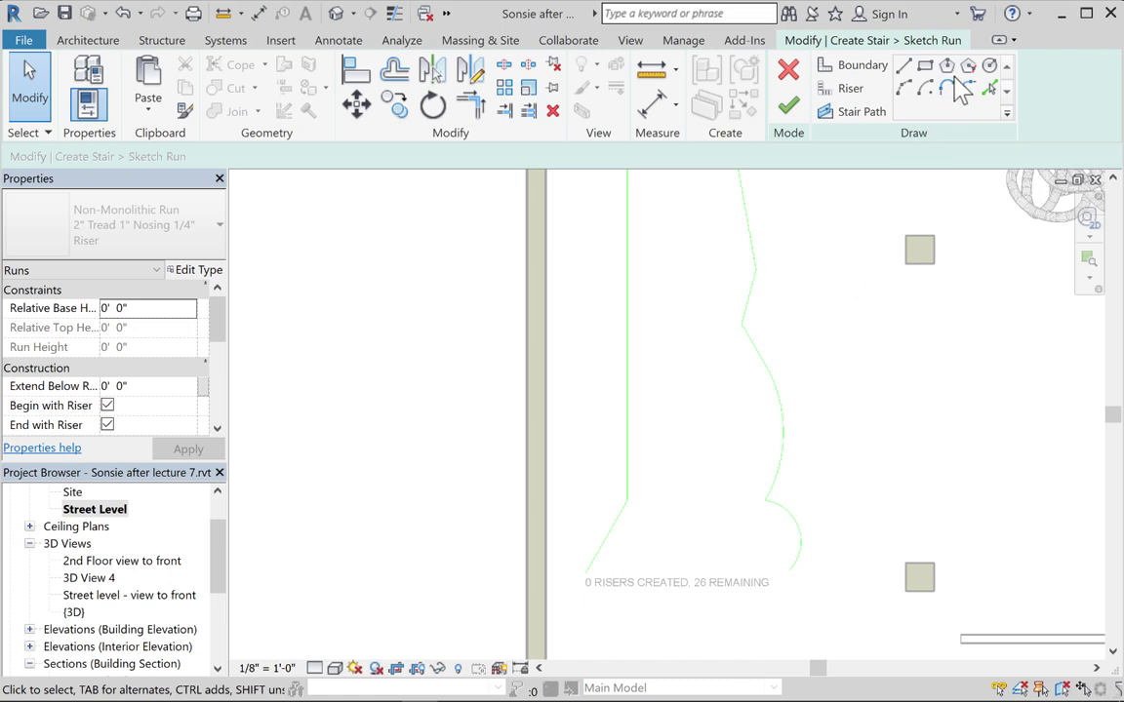
click(849, 94)
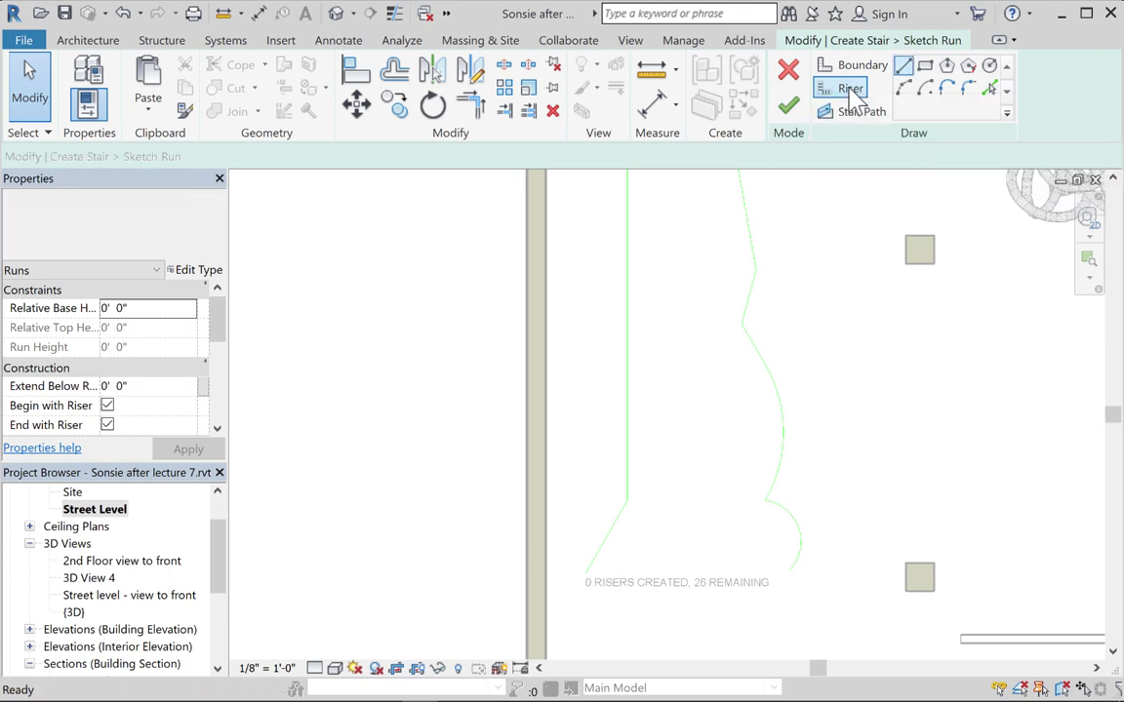
click(902, 89)
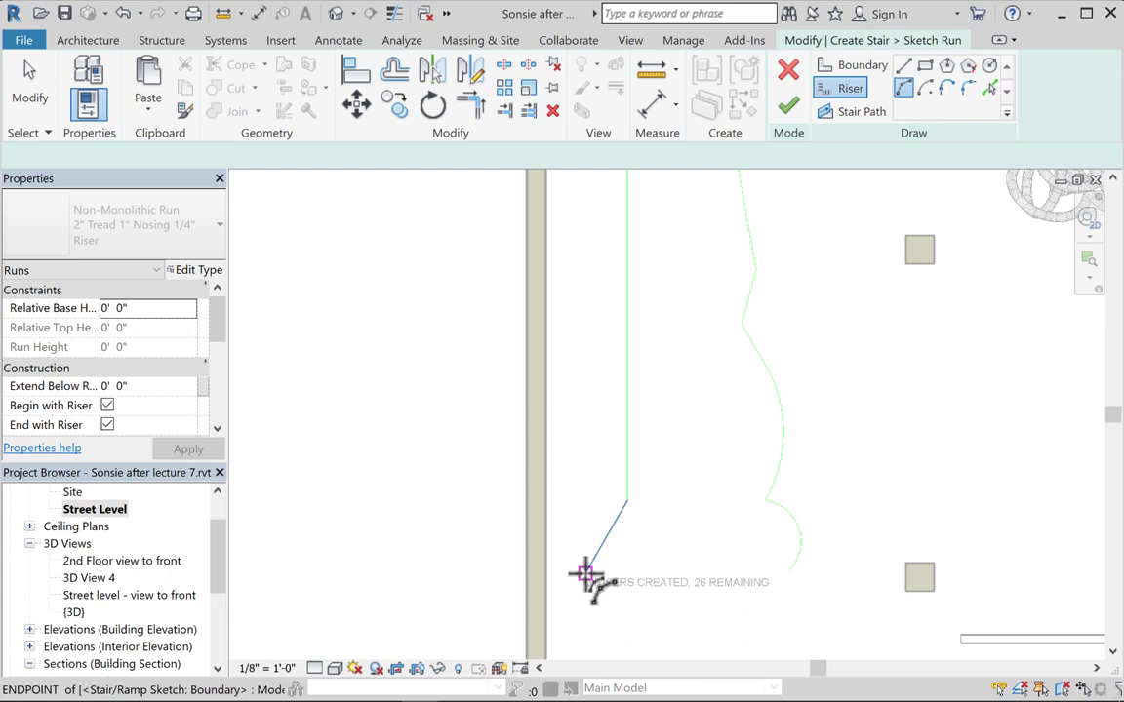
click(789, 574)
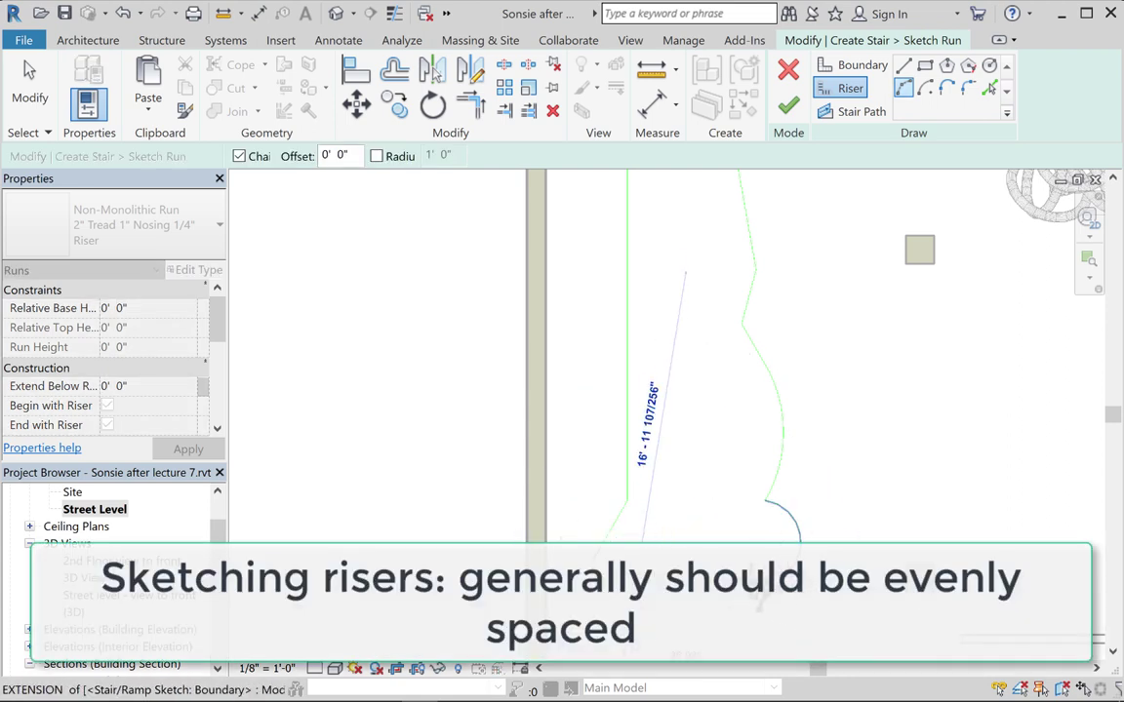
key(Escape)
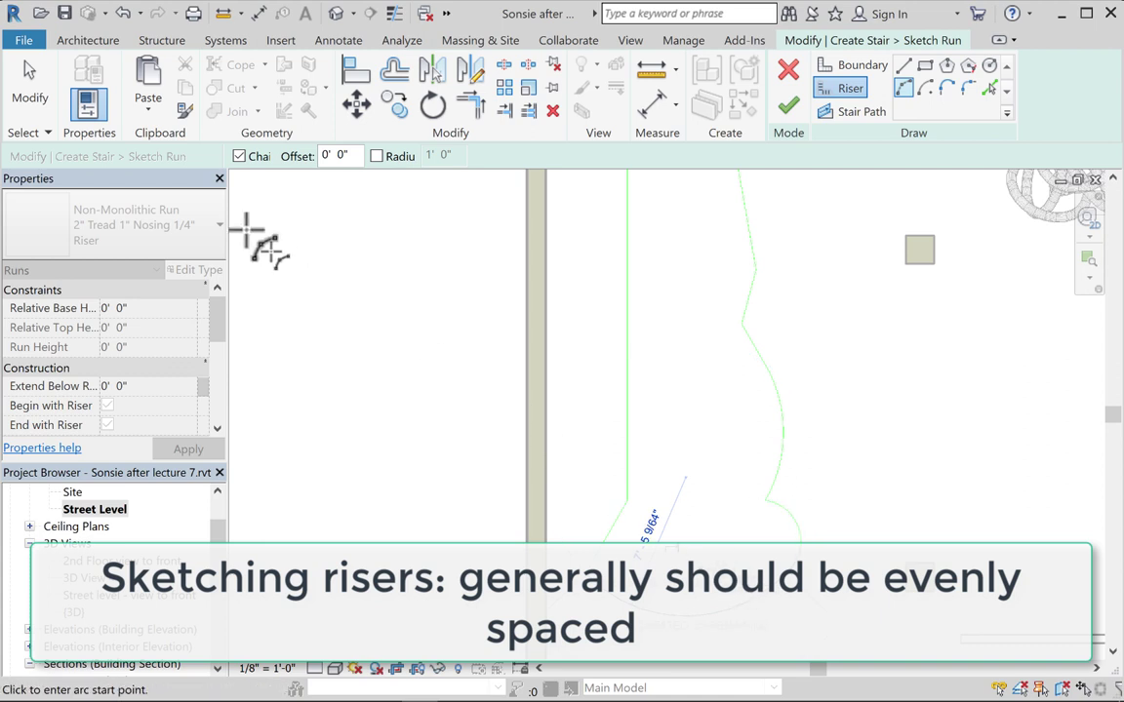
click(29, 97)
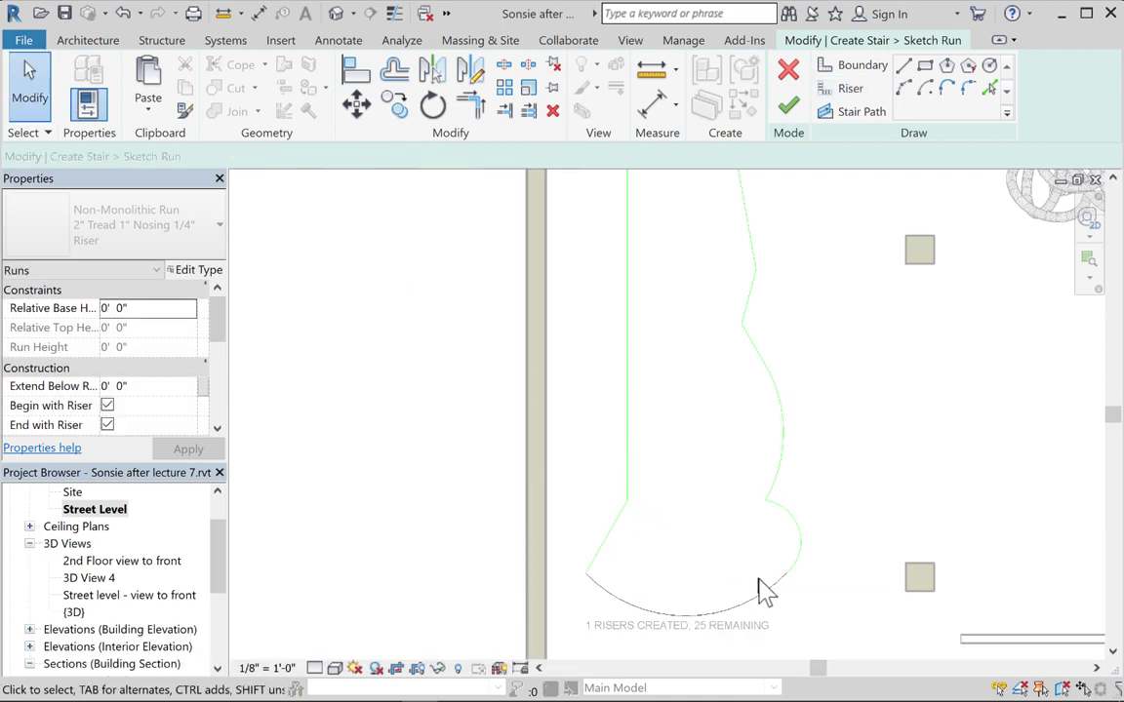
scroll(785, 593, up, 3)
scroll(800, 594, up, 2)
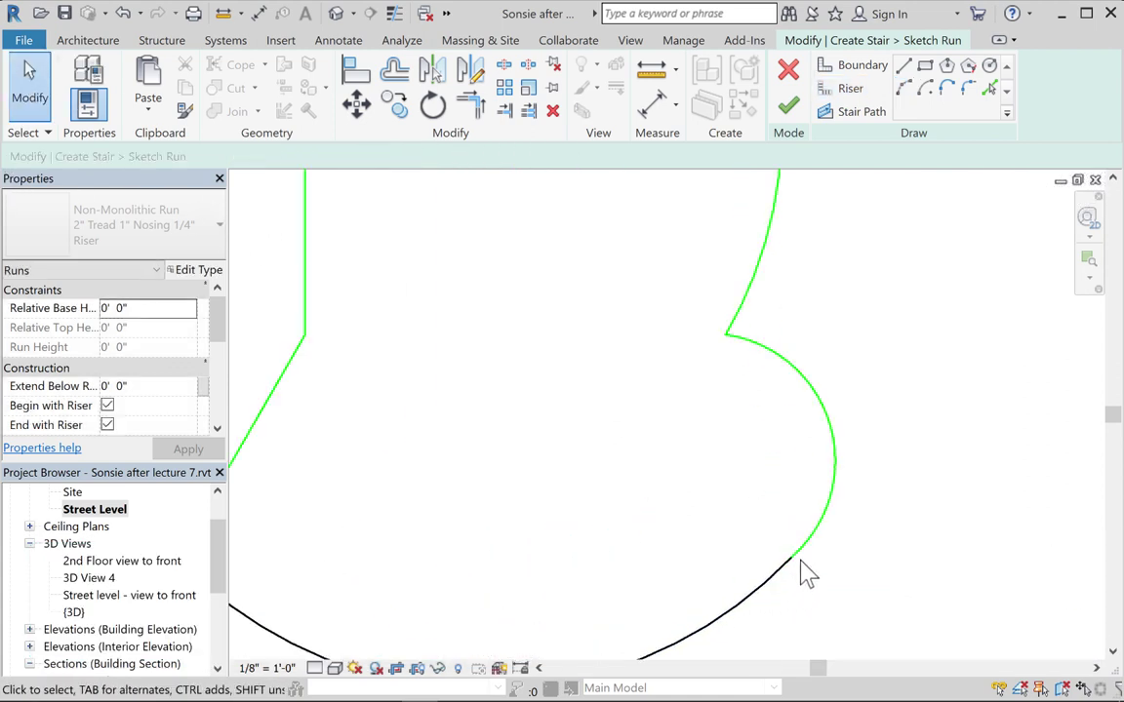
scroll(792, 575, down, 3)
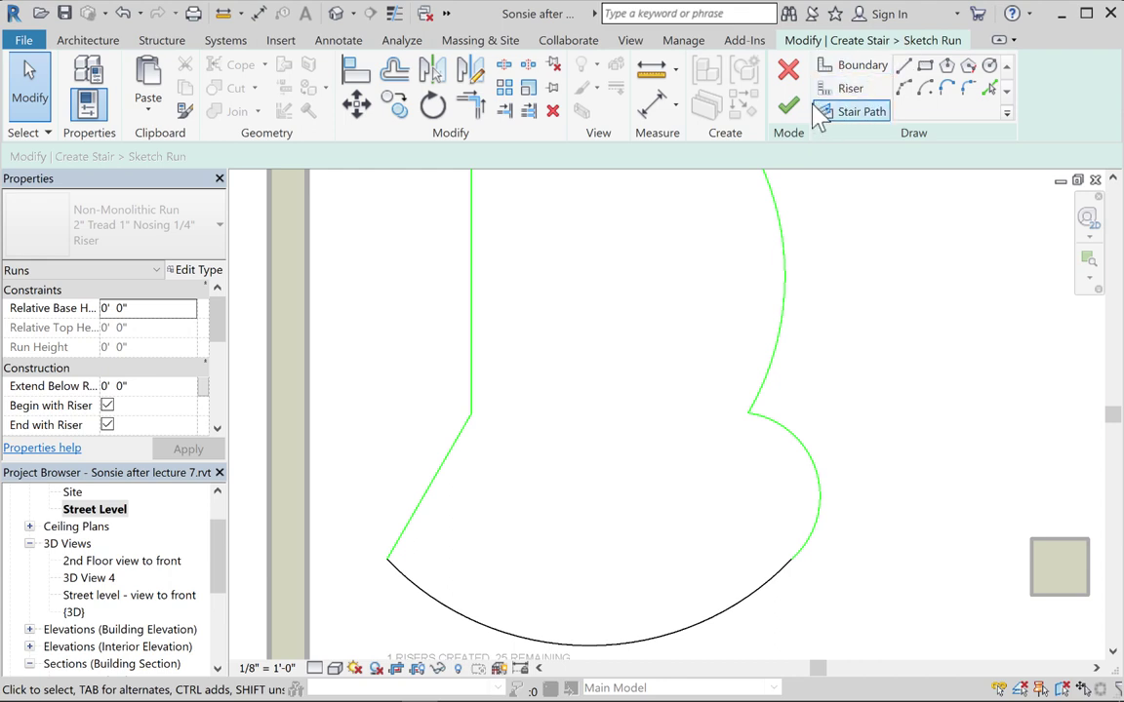
Sketch a straight horizontal riser joining the two endpoints of the curved first riser
click(841, 90)
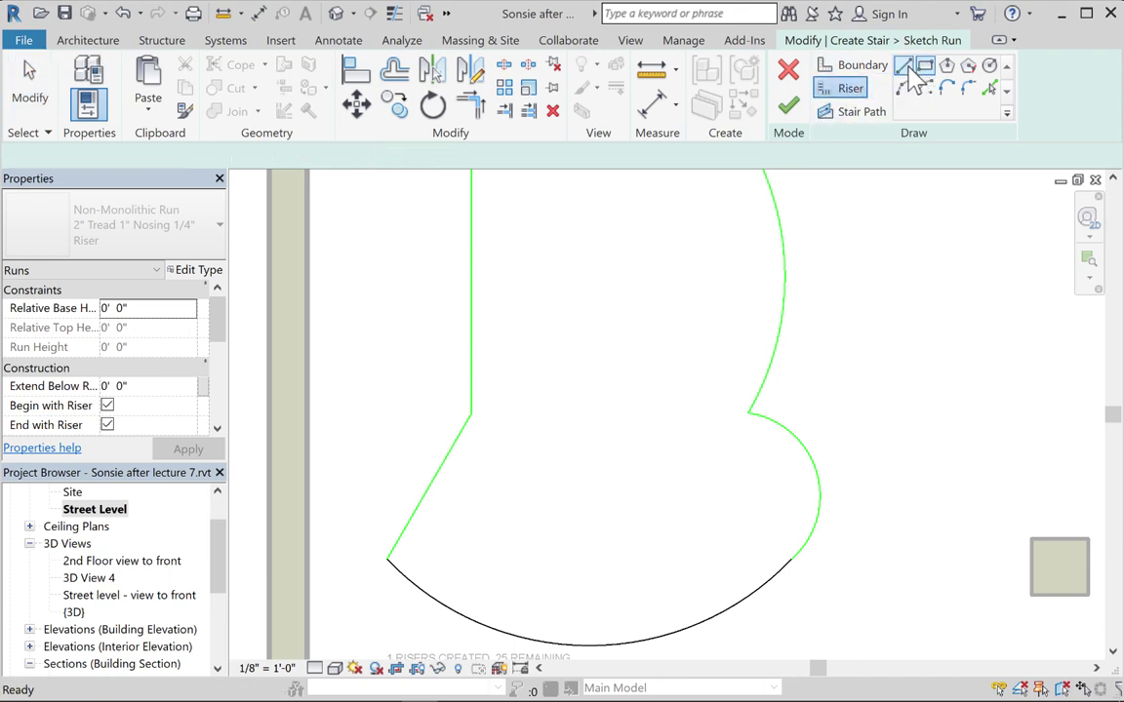
click(791, 556)
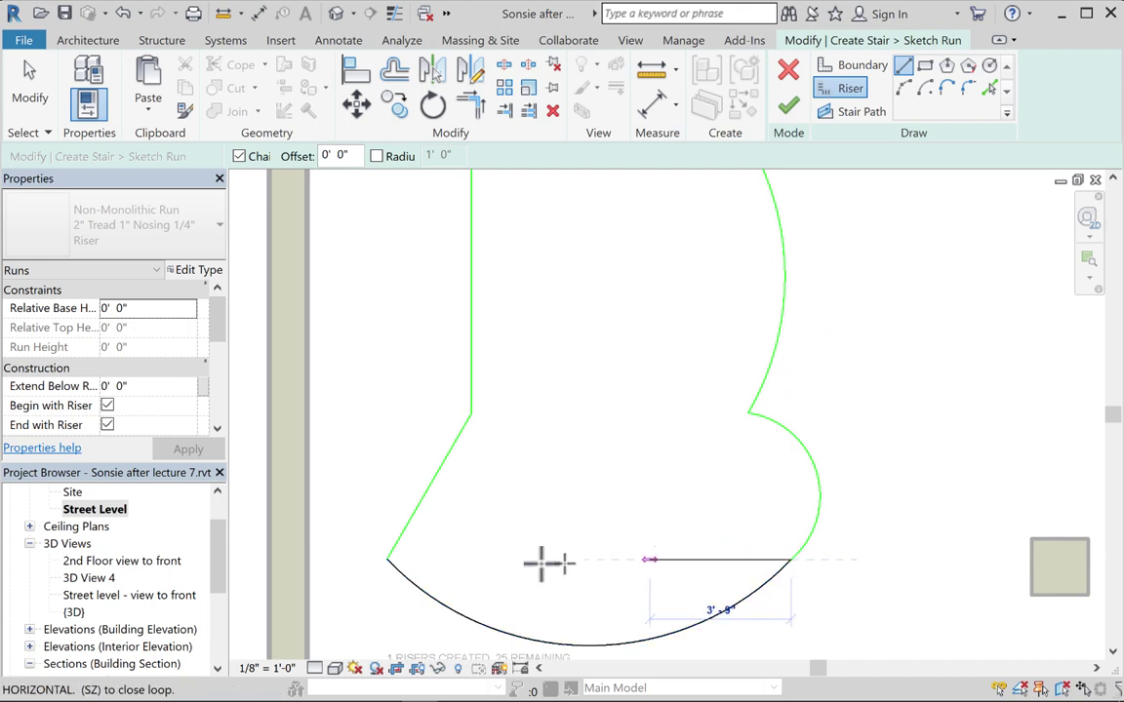
click(387, 559)
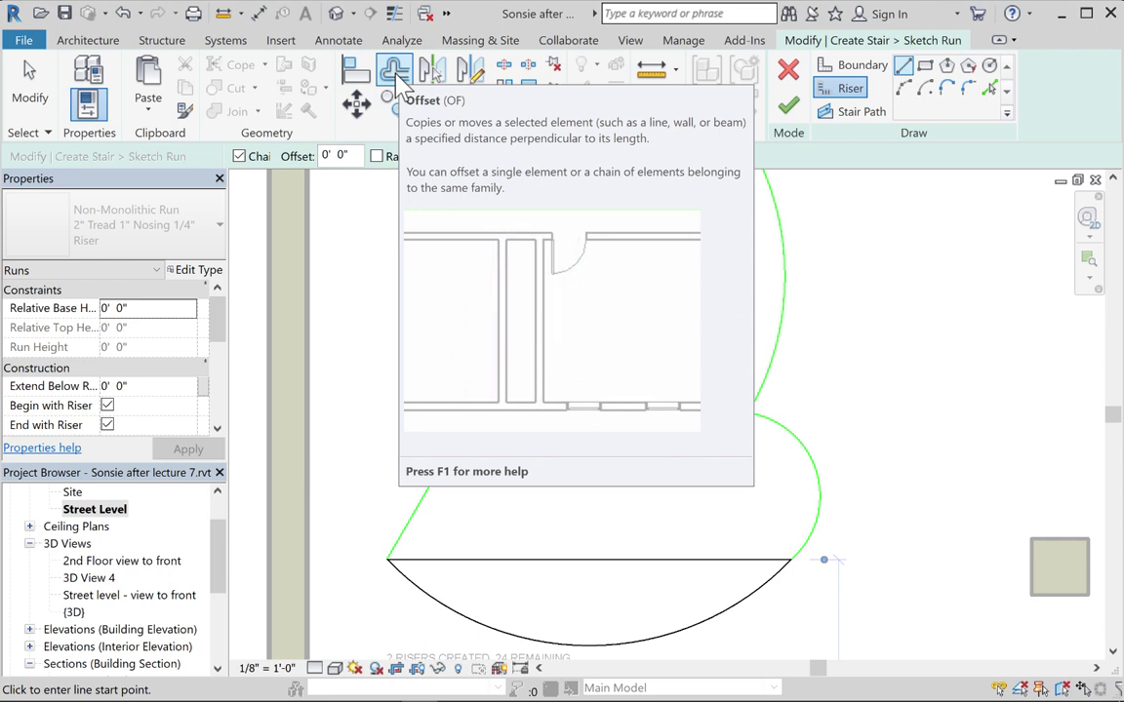
Offset the straight riser northward twice at 0' 11" spacing, keeping the originals as copies
click(394, 78)
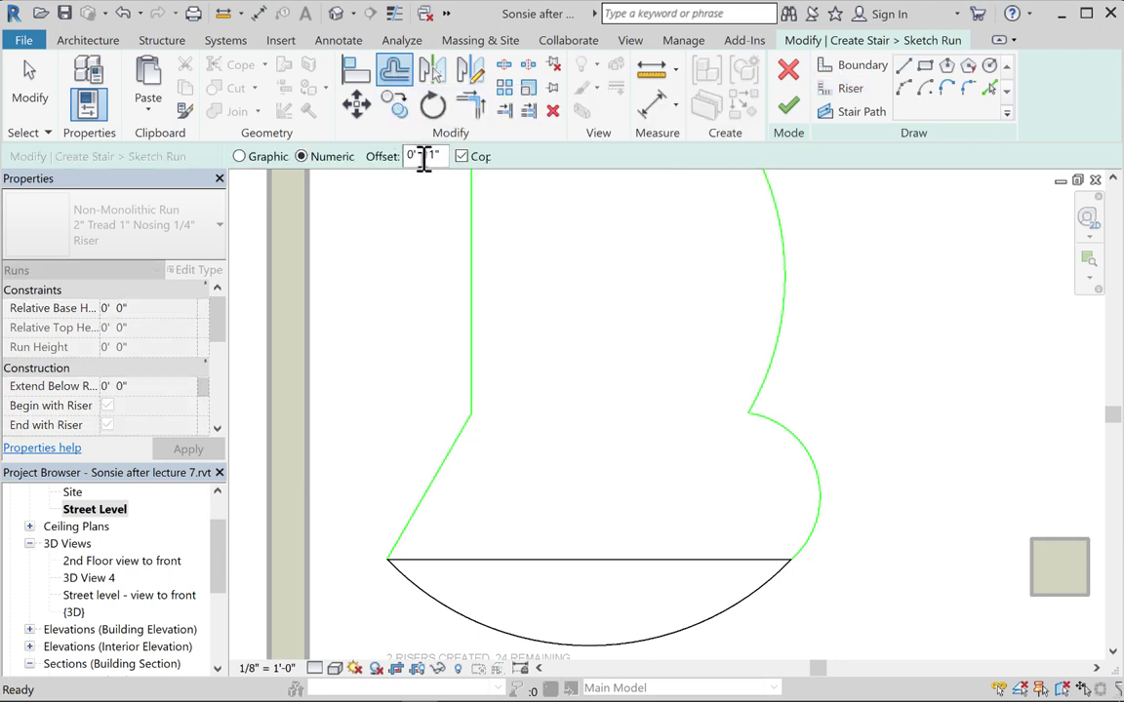
click(580, 562)
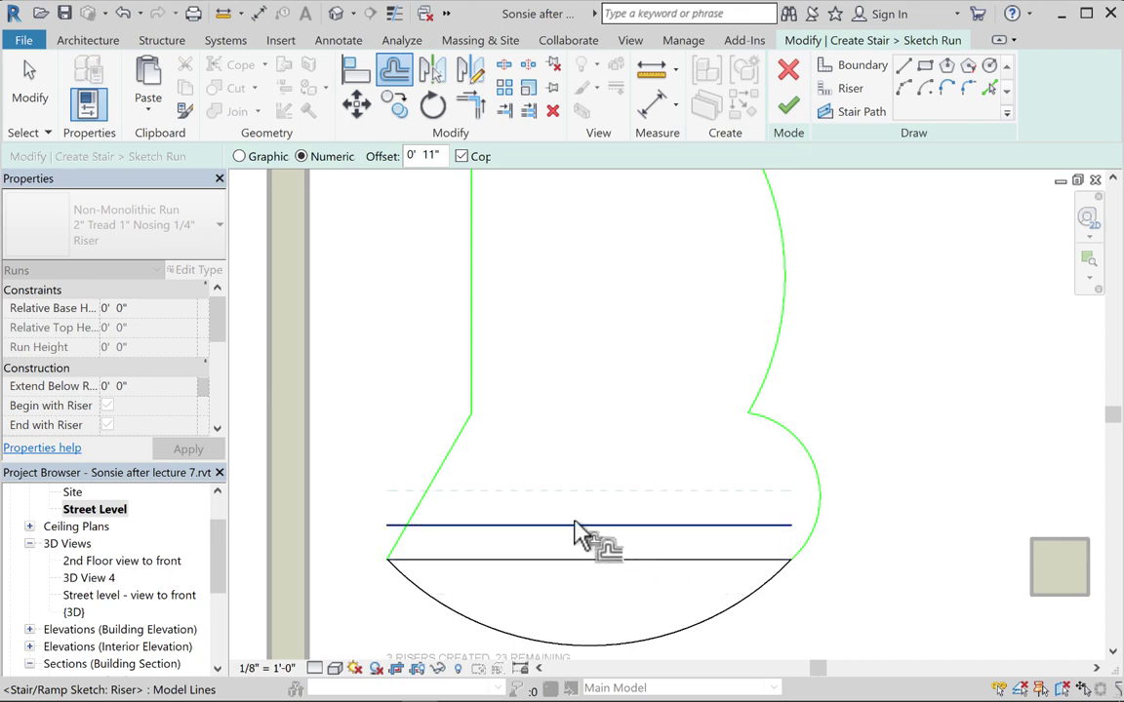
click(580, 528)
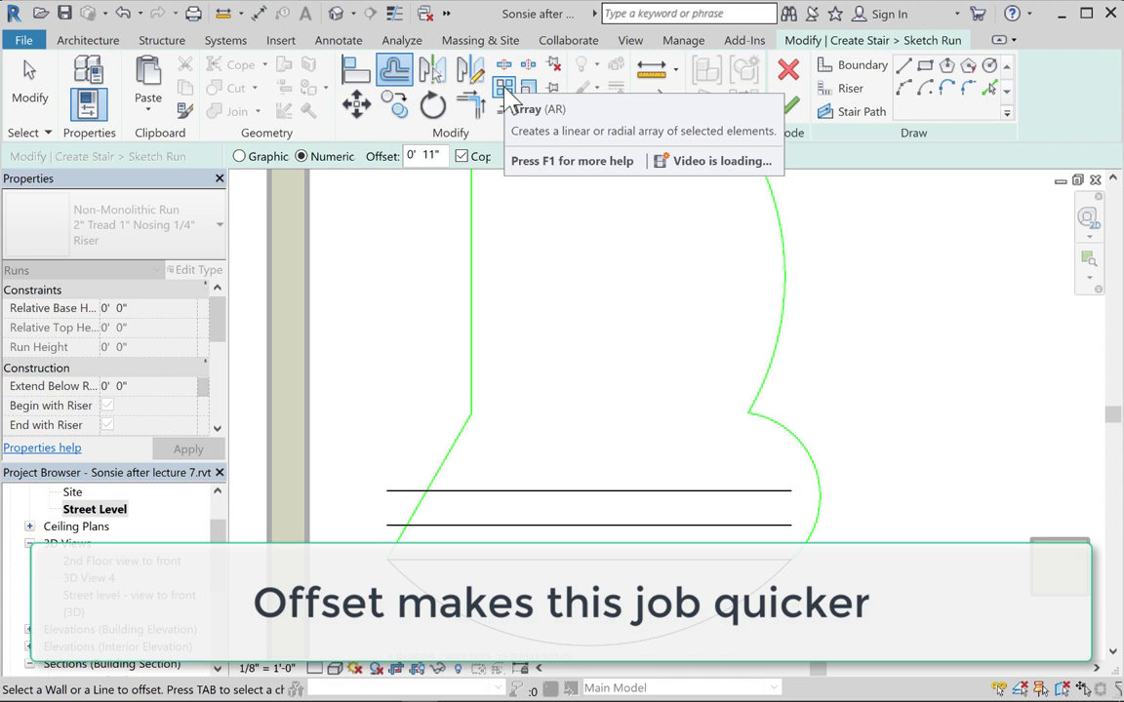
key(Escape)
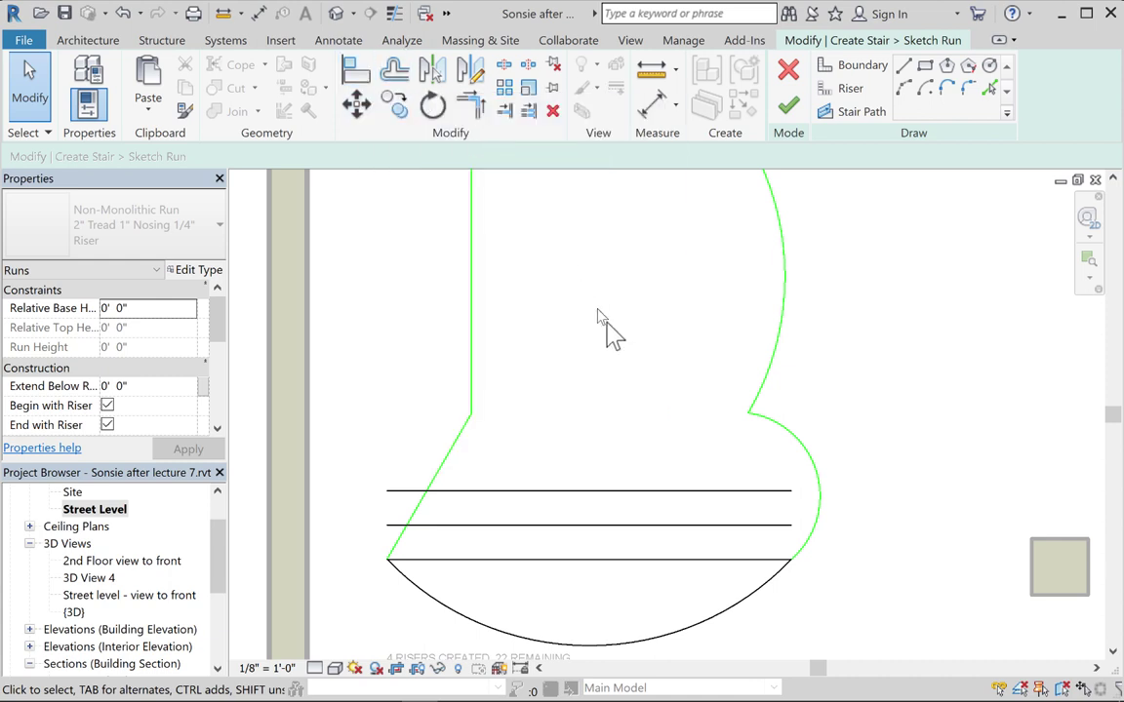
click(784, 254)
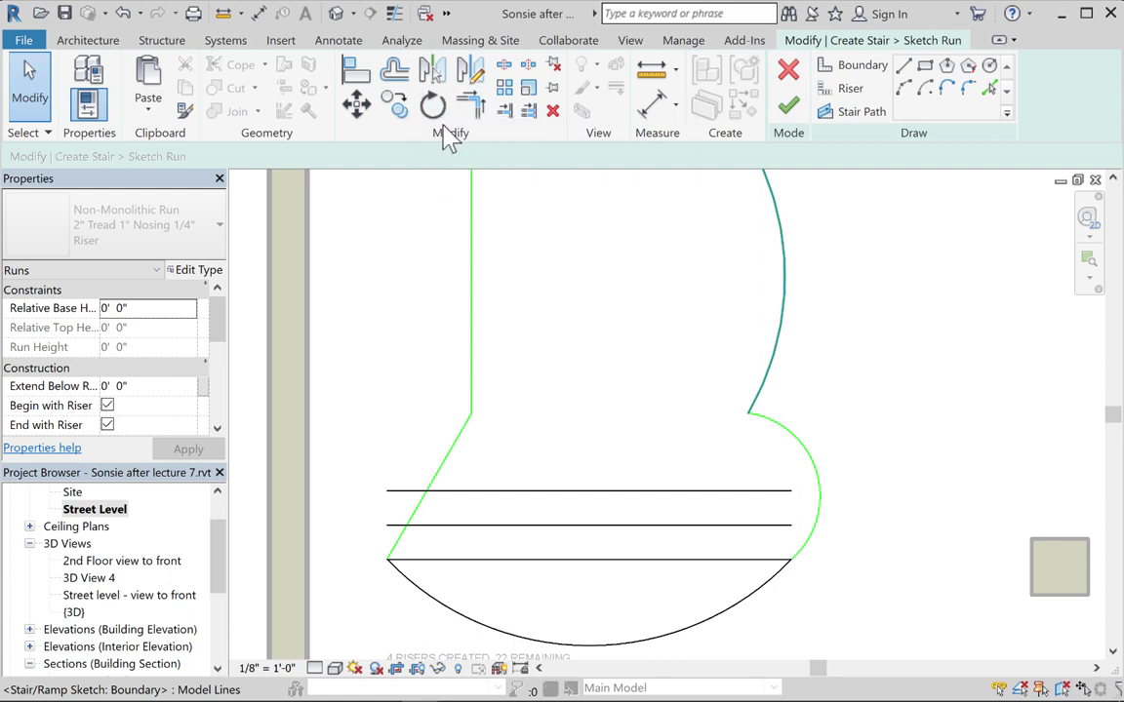
Offset the northernmost straight riser northward eleven more times at 0' 11" spacing, each from the last, keeping the originals as copies
click(395, 70)
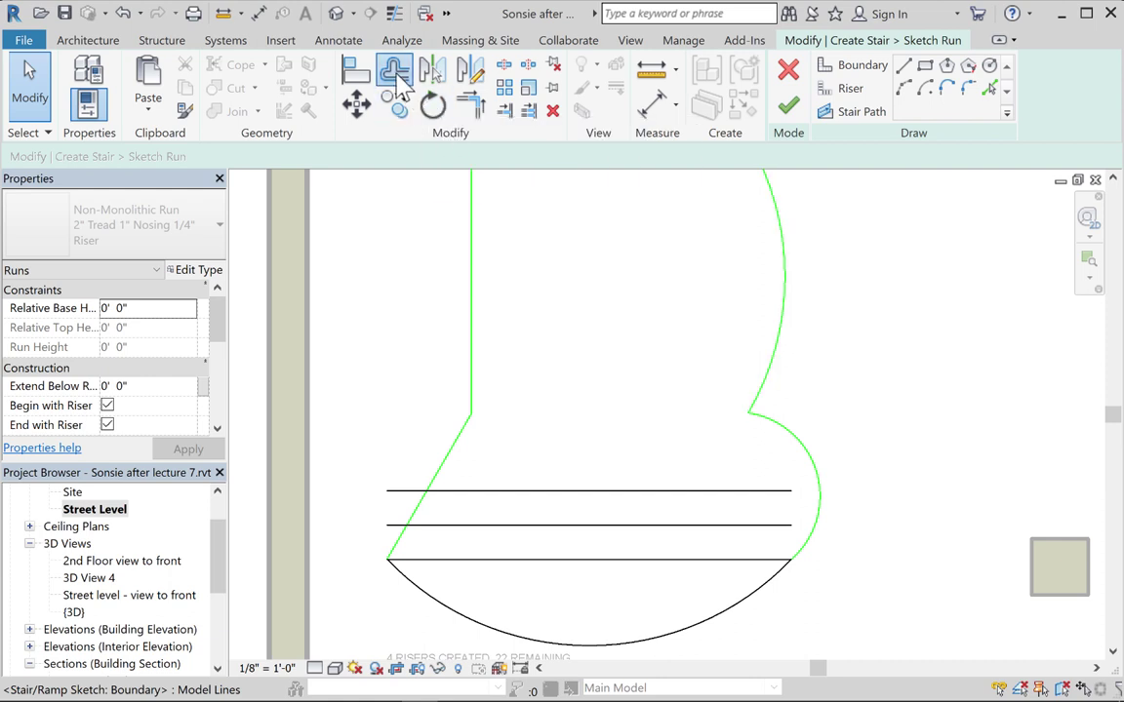
click(576, 493)
click(580, 458)
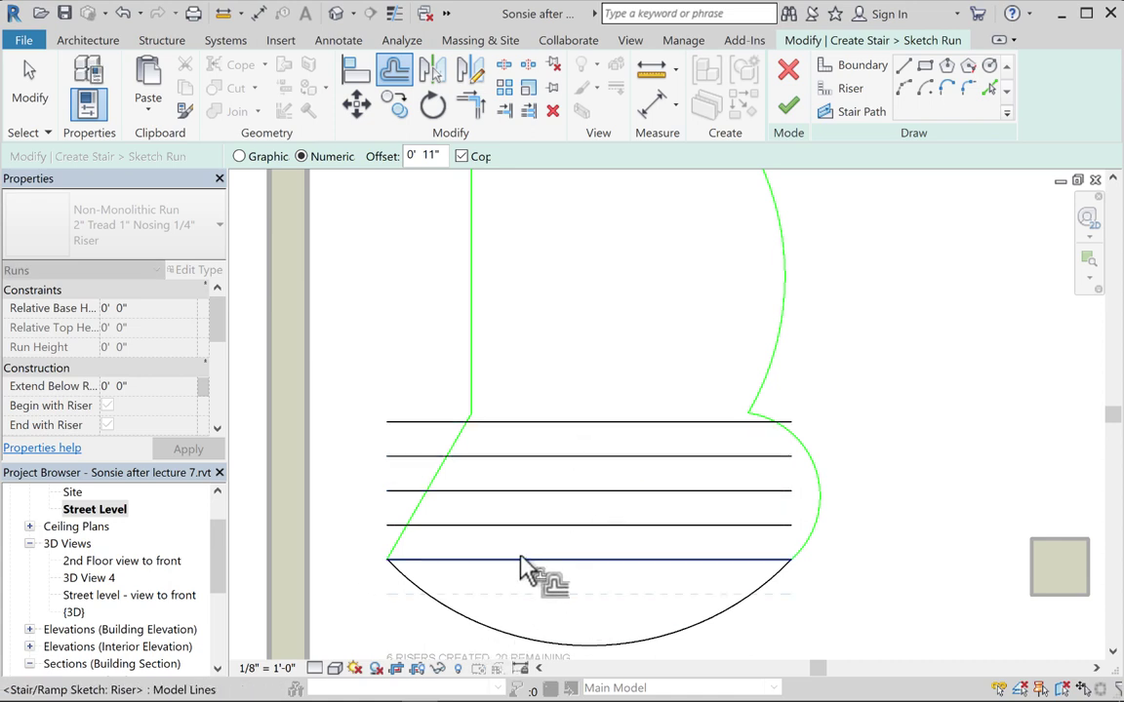
mouse_move(522, 566)
middle_down()
mouse_move(537, 535)
mouse_move(629, 557)
middle_up()
scroll(637, 554, down, 1)
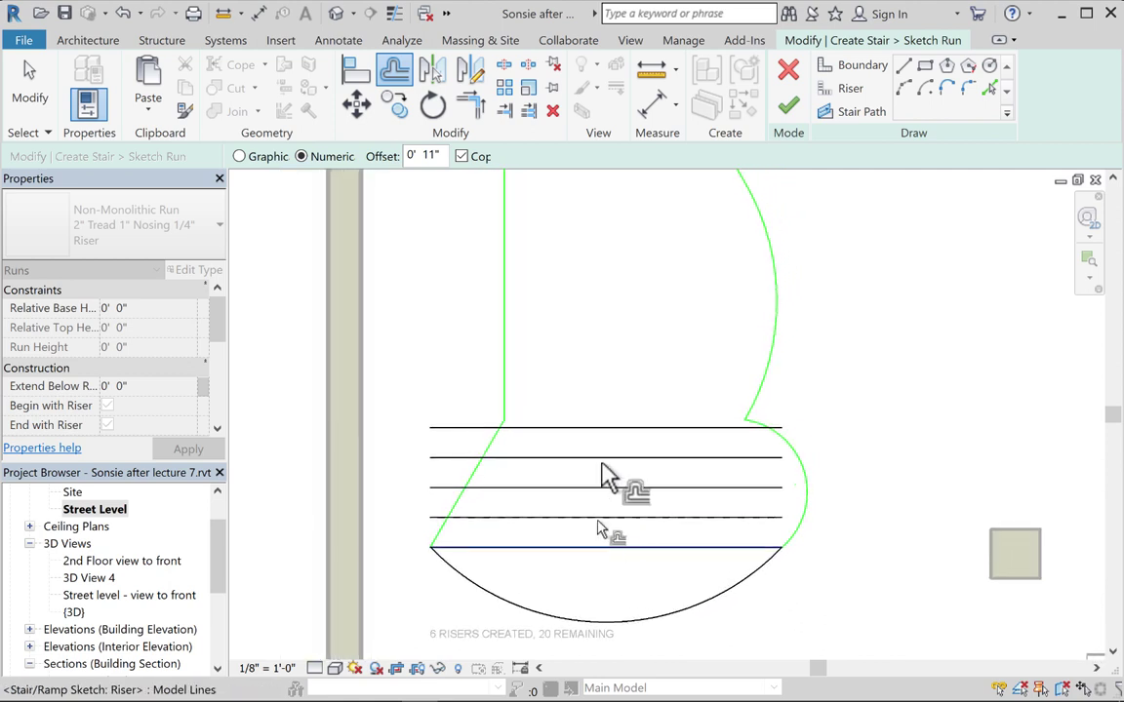
click(605, 428)
click(600, 395)
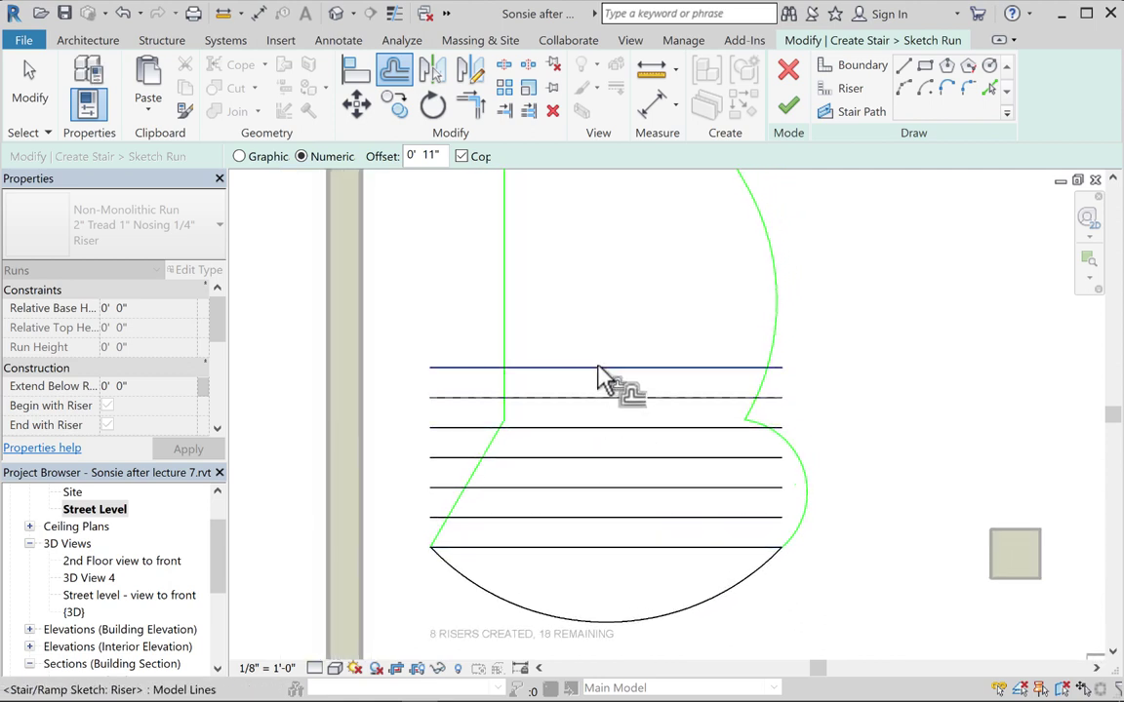
click(591, 361)
click(593, 337)
click(587, 307)
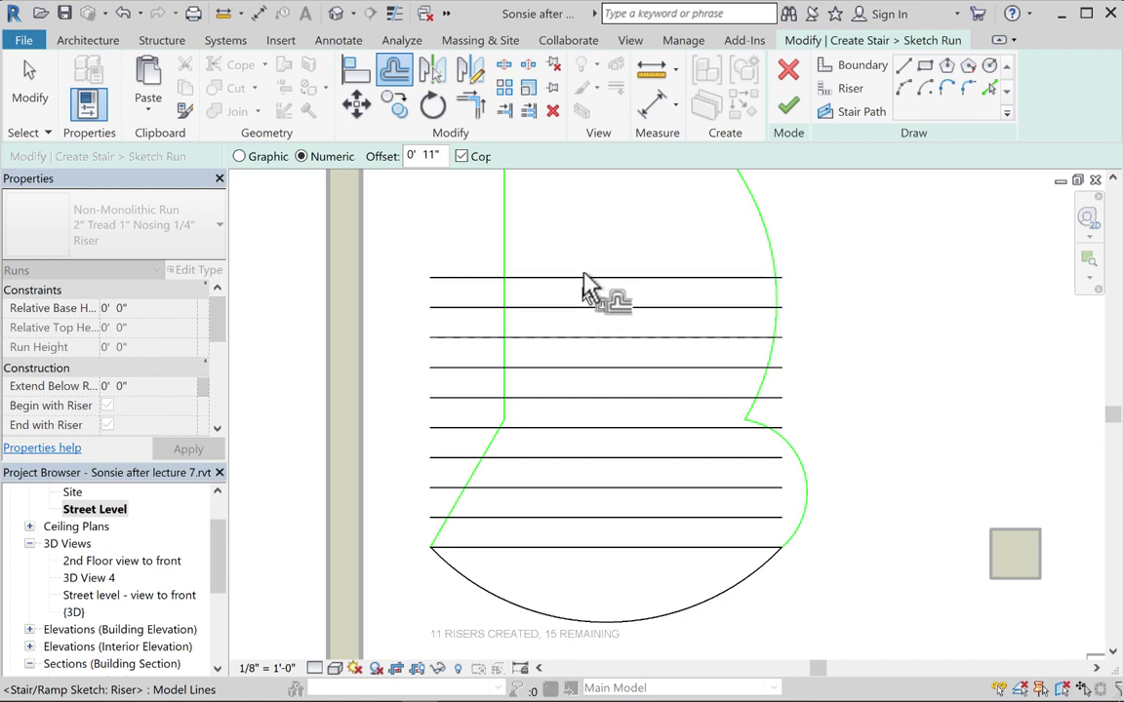
click(592, 280)
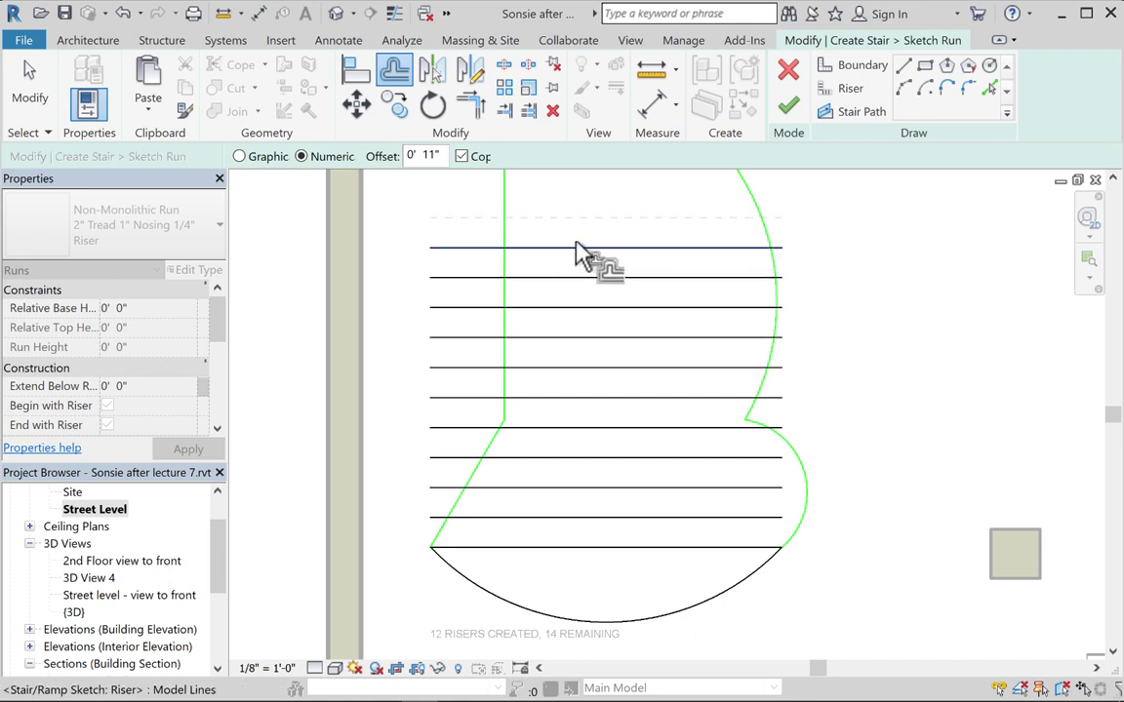
mouse_move(577, 248)
middle_down()
mouse_move(624, 290)
mouse_move(665, 359)
mouse_move(629, 294)
middle_up()
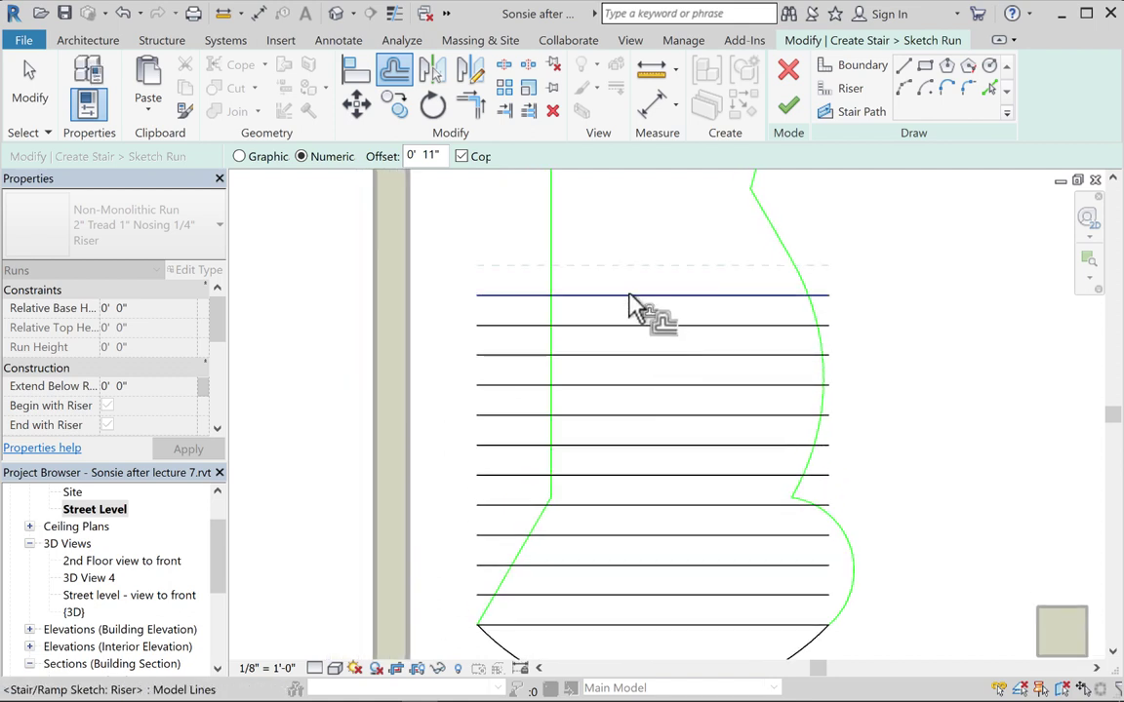
click(630, 296)
scroll(622, 331, up, 1)
scroll(623, 331, down, 3)
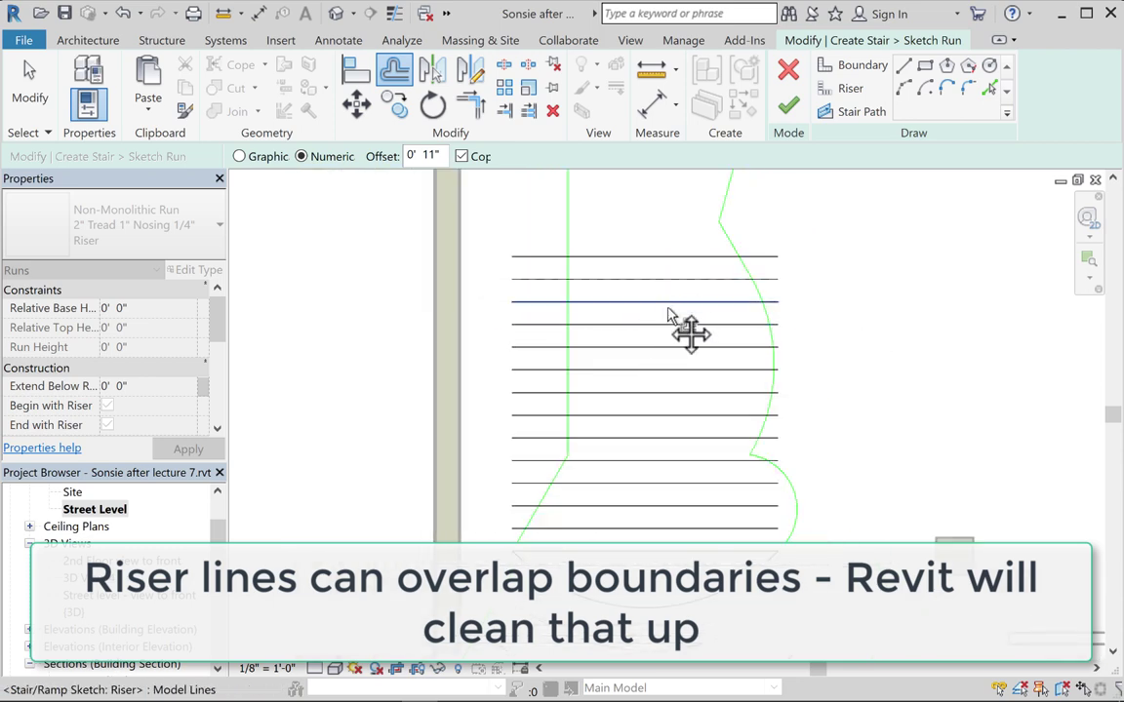
Offset the northernmost riser 44" northward to leave a landing gap, and add two more risers beyond it at 0' 11" spacing
middle_drag(685, 326, 670, 442)
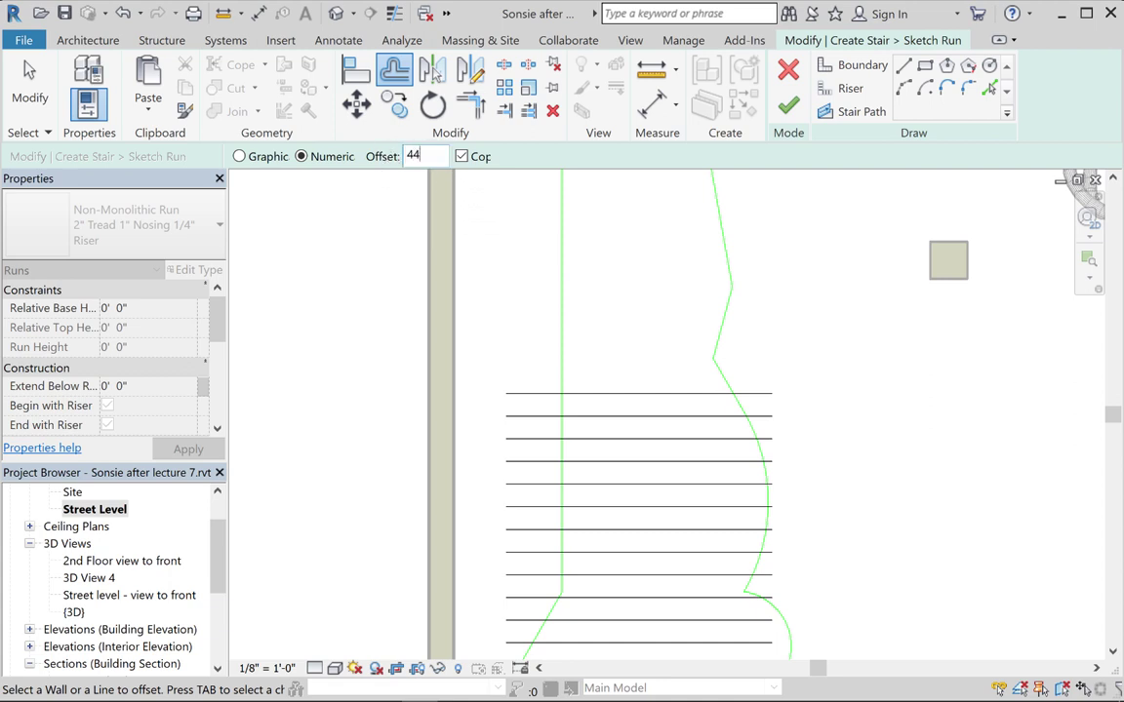
click(617, 394)
text(11")
key(Return)
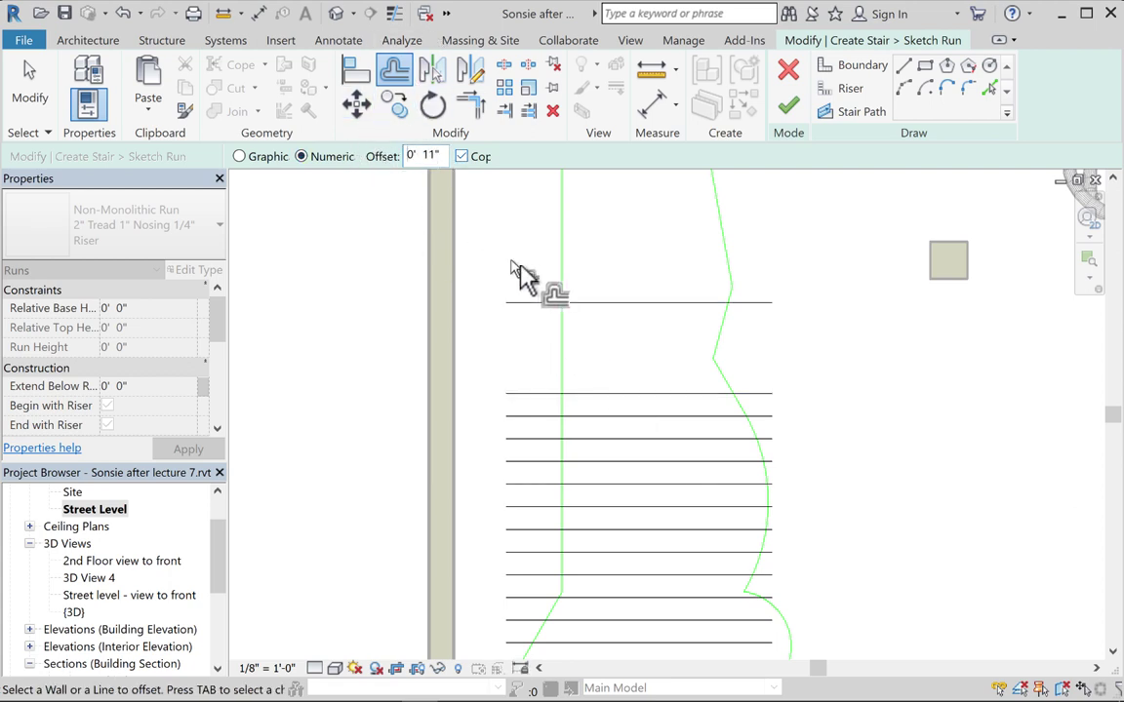
click(603, 286)
click(603, 276)
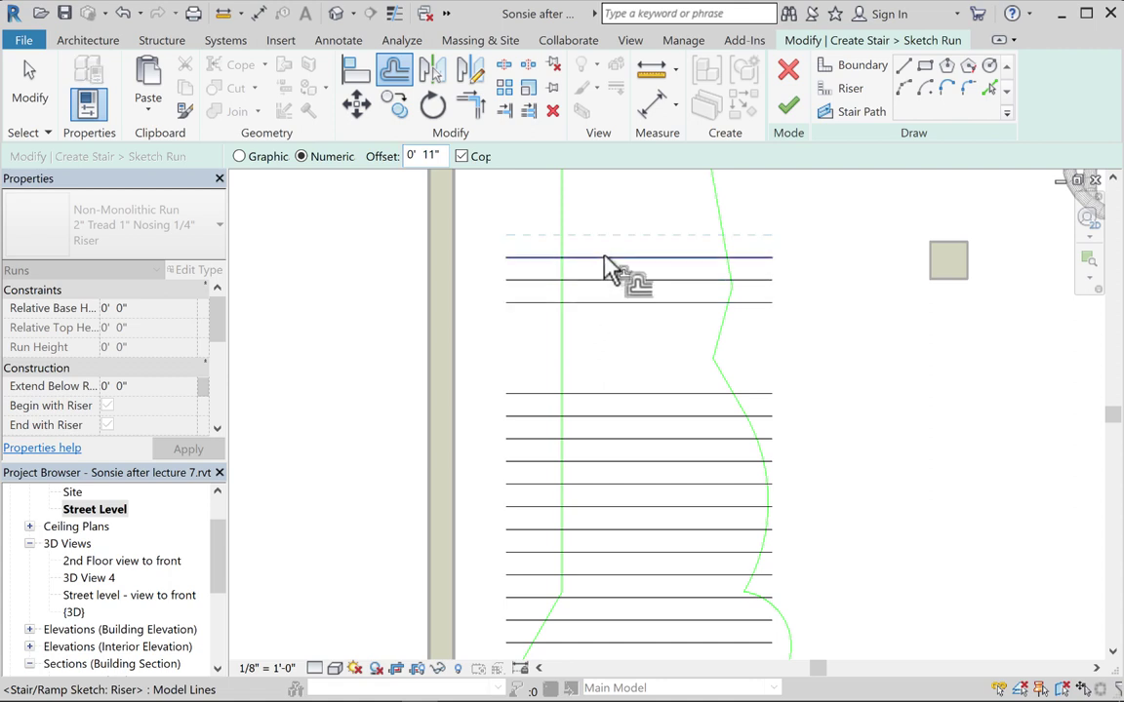
click(610, 256)
middle_drag(651, 386, 665, 424)
scroll(671, 539, down, 2)
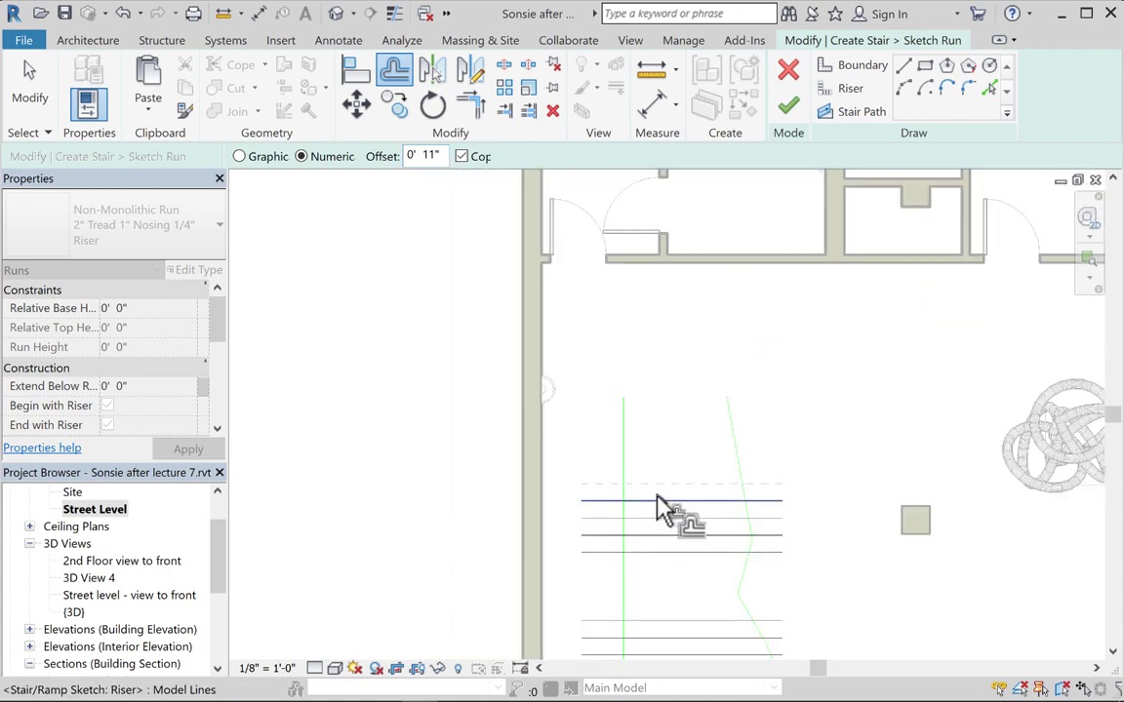
click(657, 513)
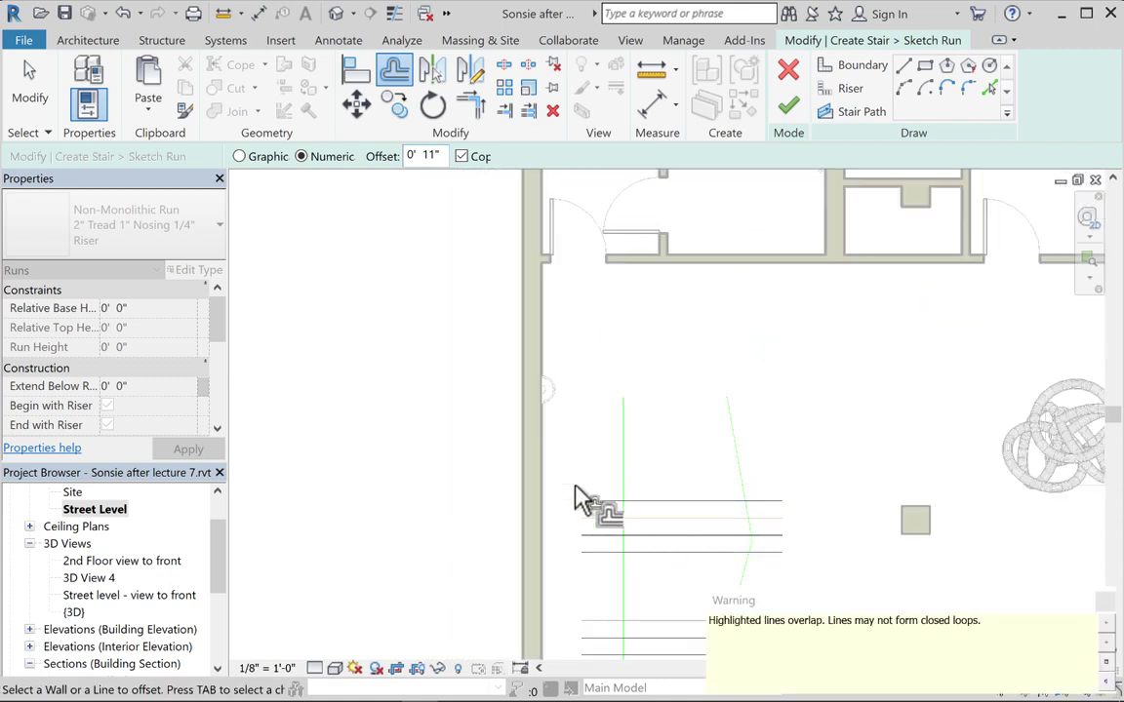
key(Escape)
key(p)
key(l)
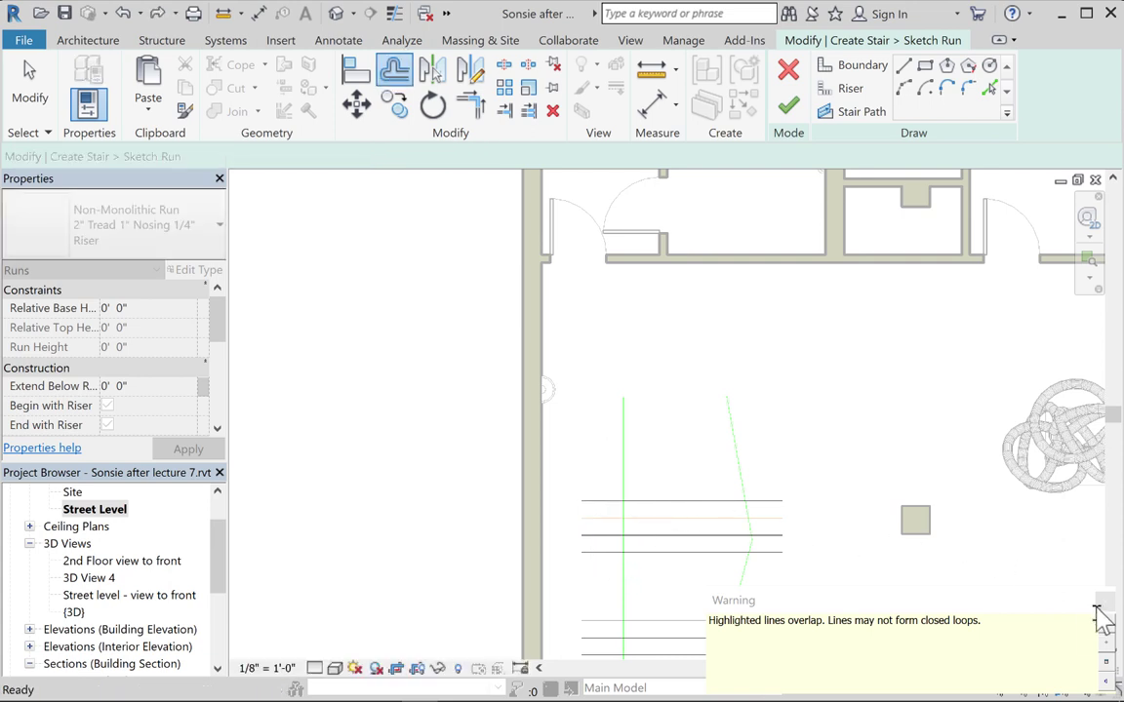
click(1104, 599)
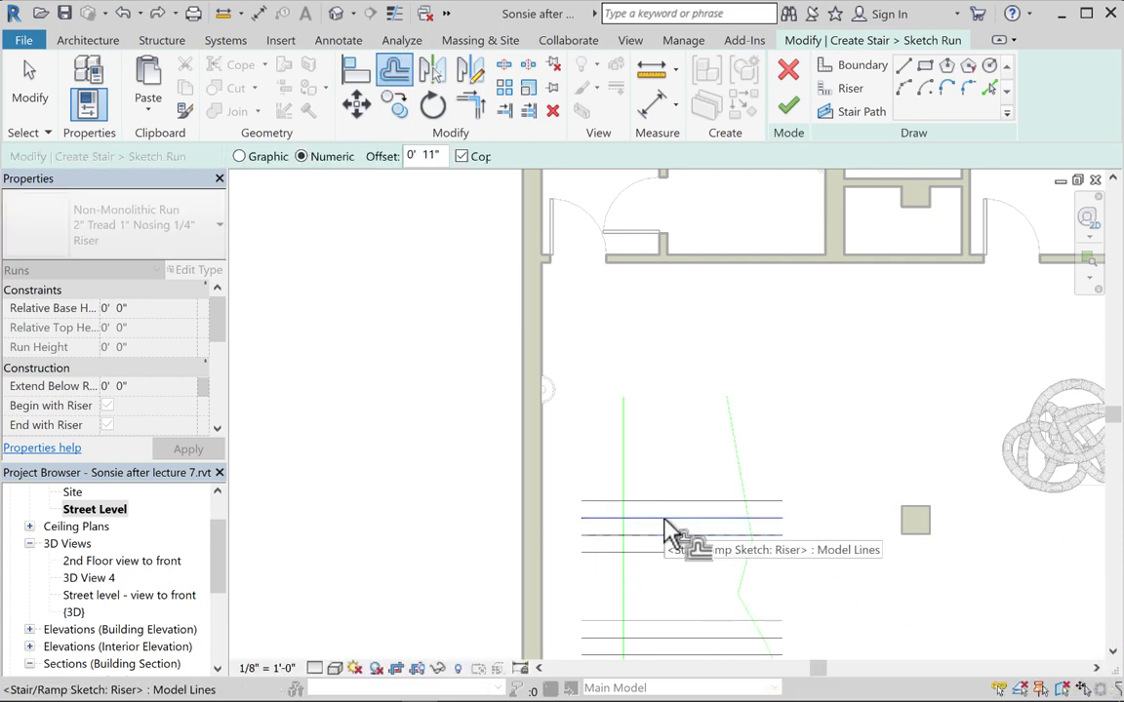
key(Escape)
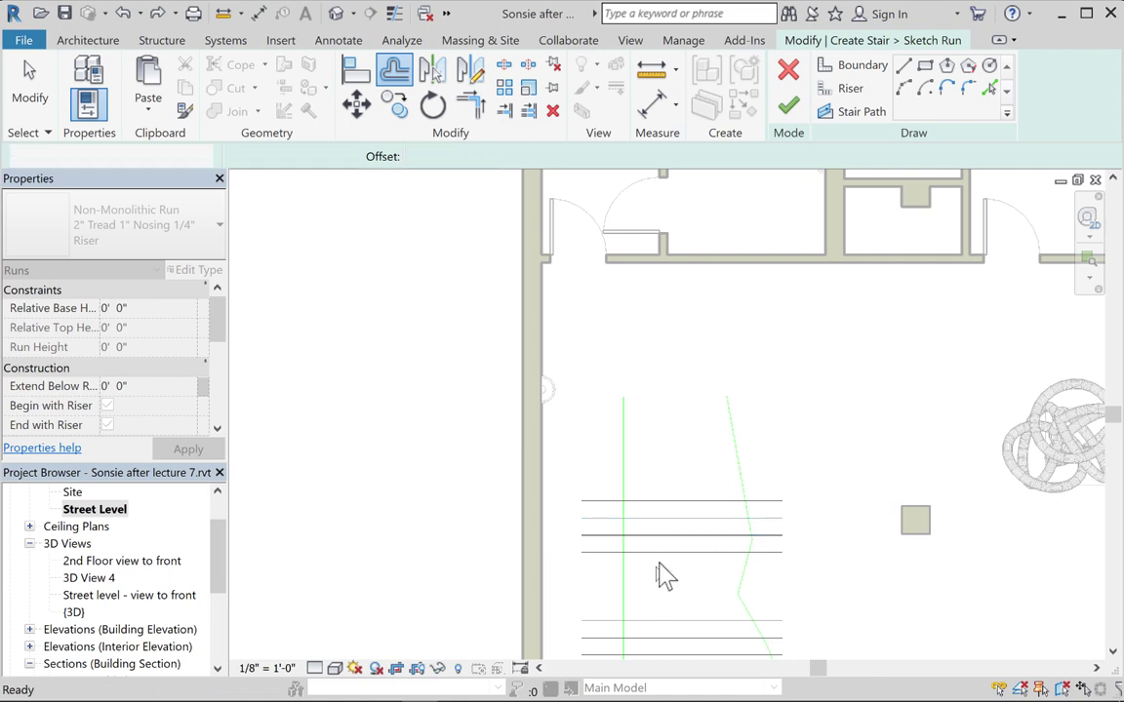
scroll(664, 576, up, 3)
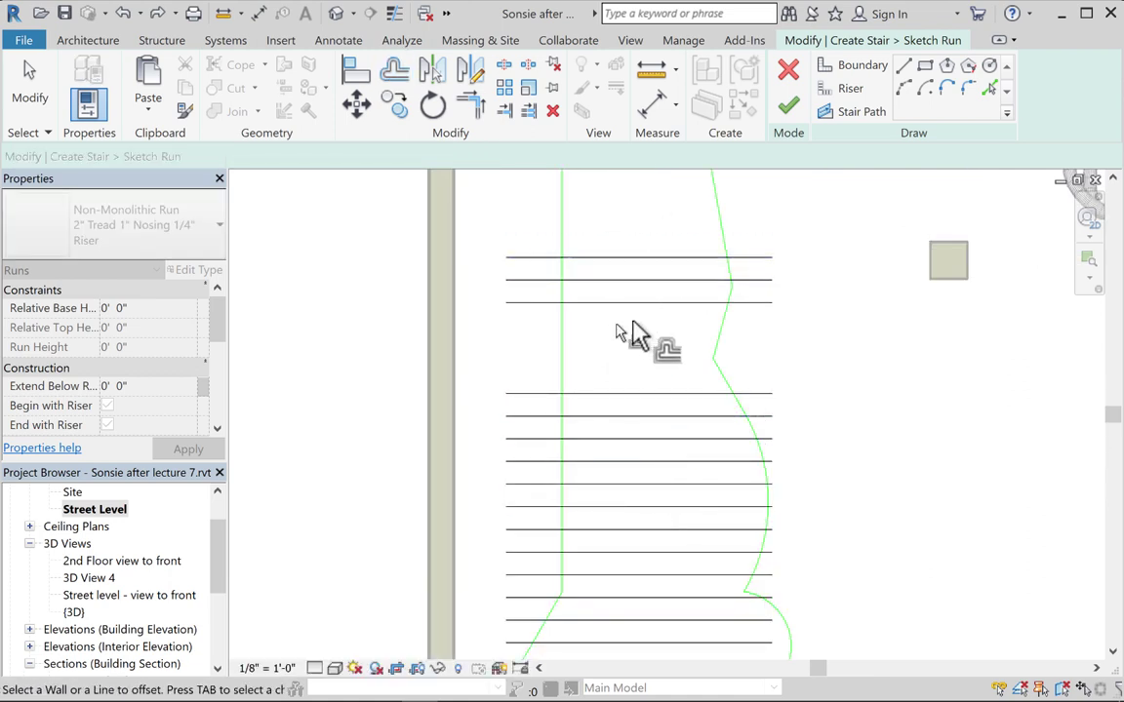
Offset the northernmost riser of the upper flight northward eight more times at 0' 11" spacing, keeping the originals as copies
key(o)
key(f)
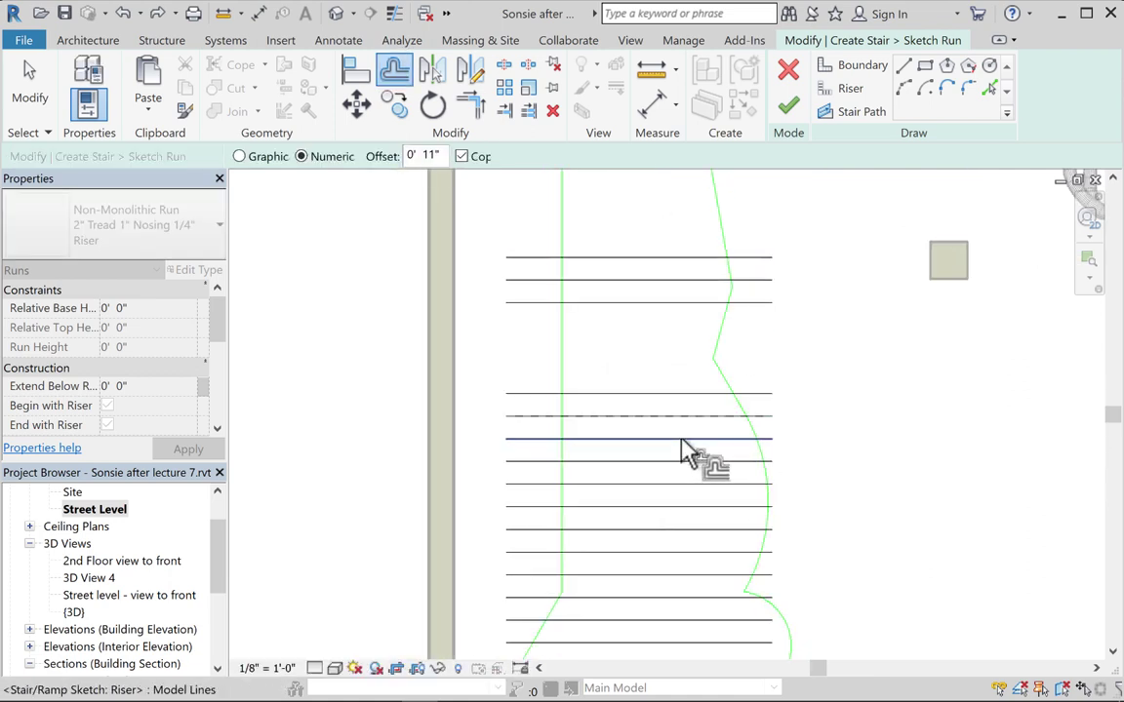
scroll(677, 434, down, 2)
scroll(682, 452, down, 2)
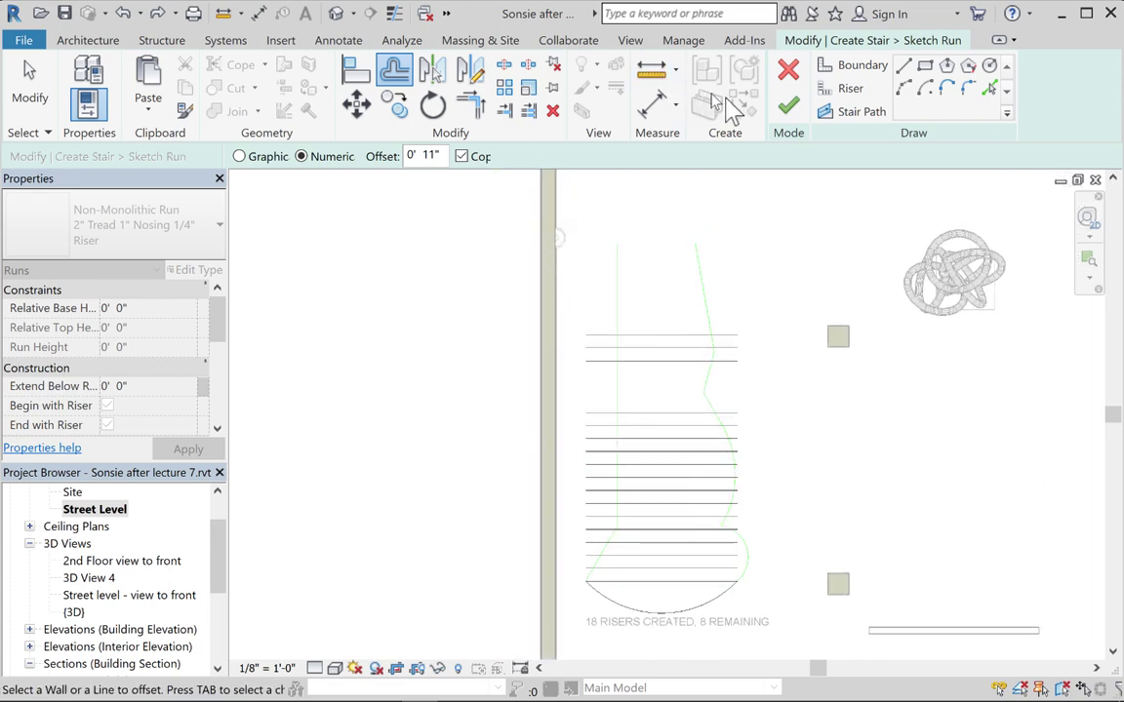
click(845, 89)
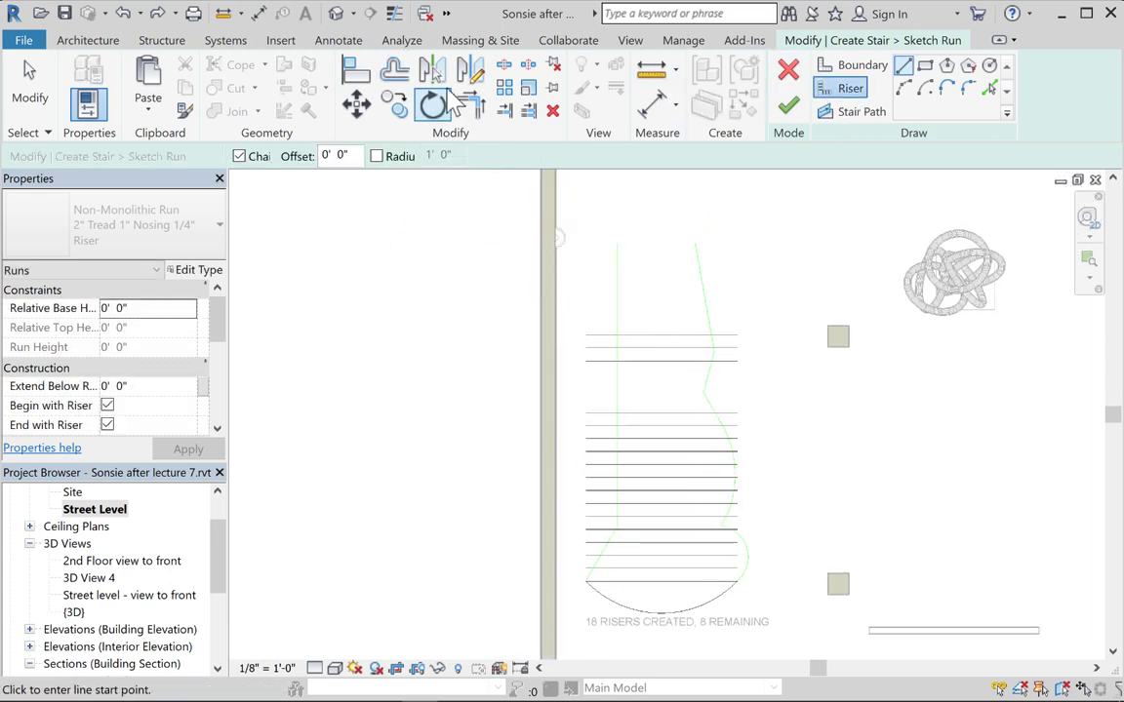
key(o)
key(f)
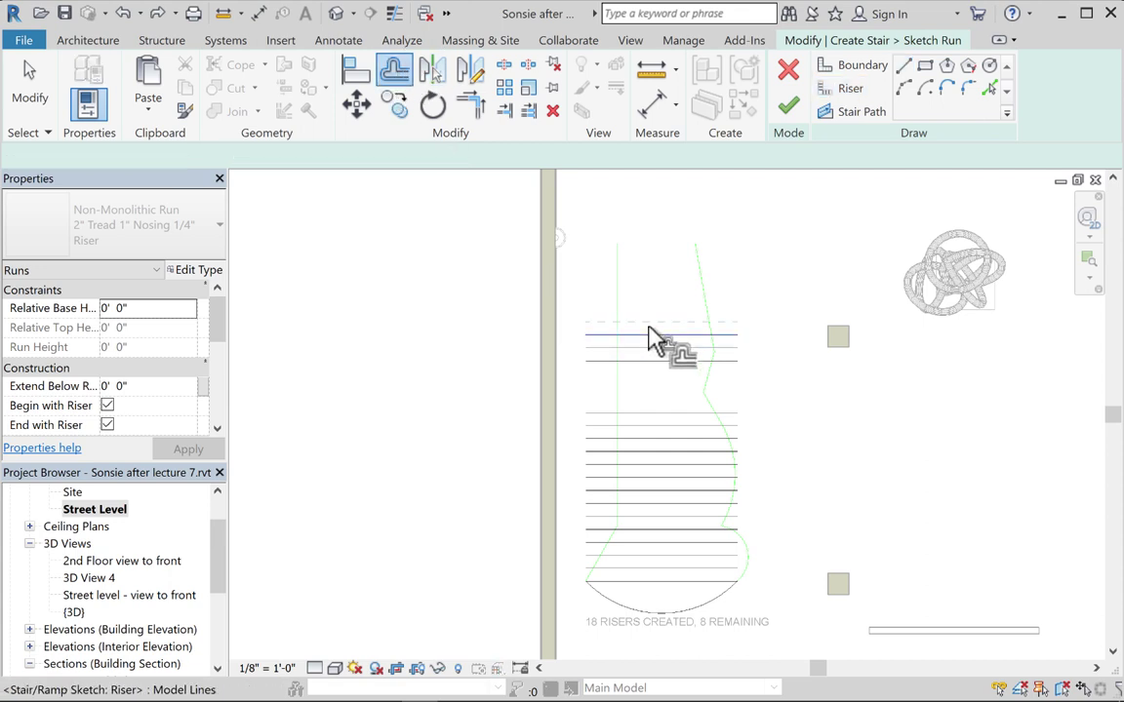
click(644, 324)
click(645, 321)
click(642, 309)
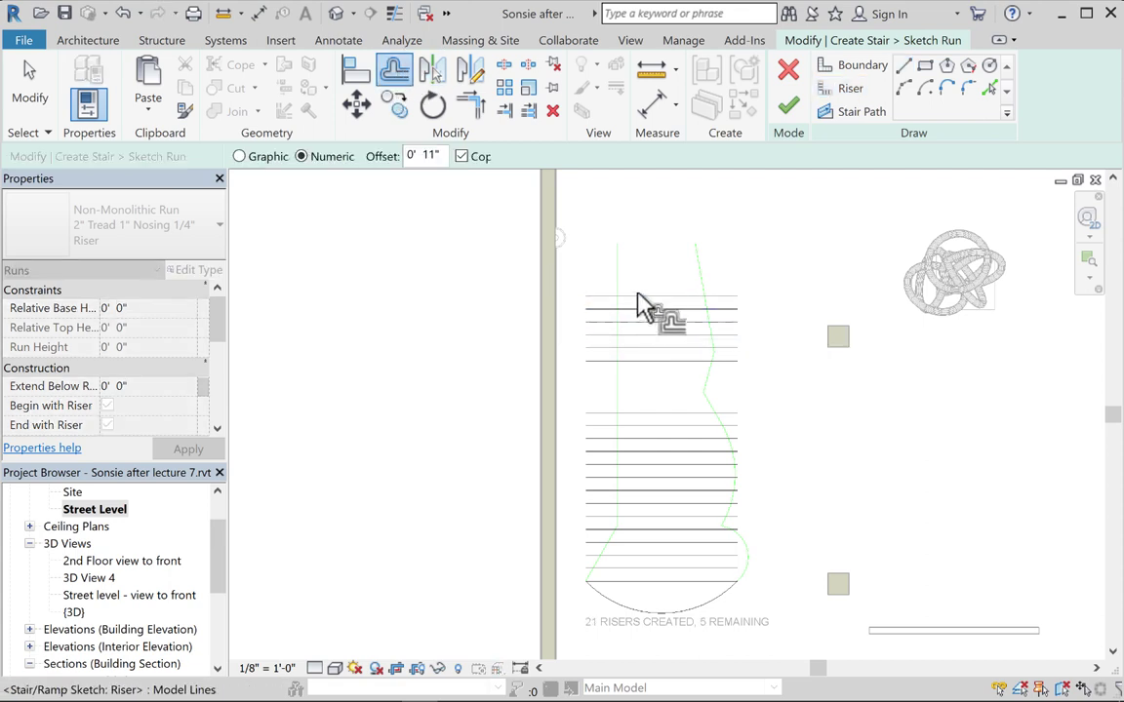
click(639, 295)
click(639, 280)
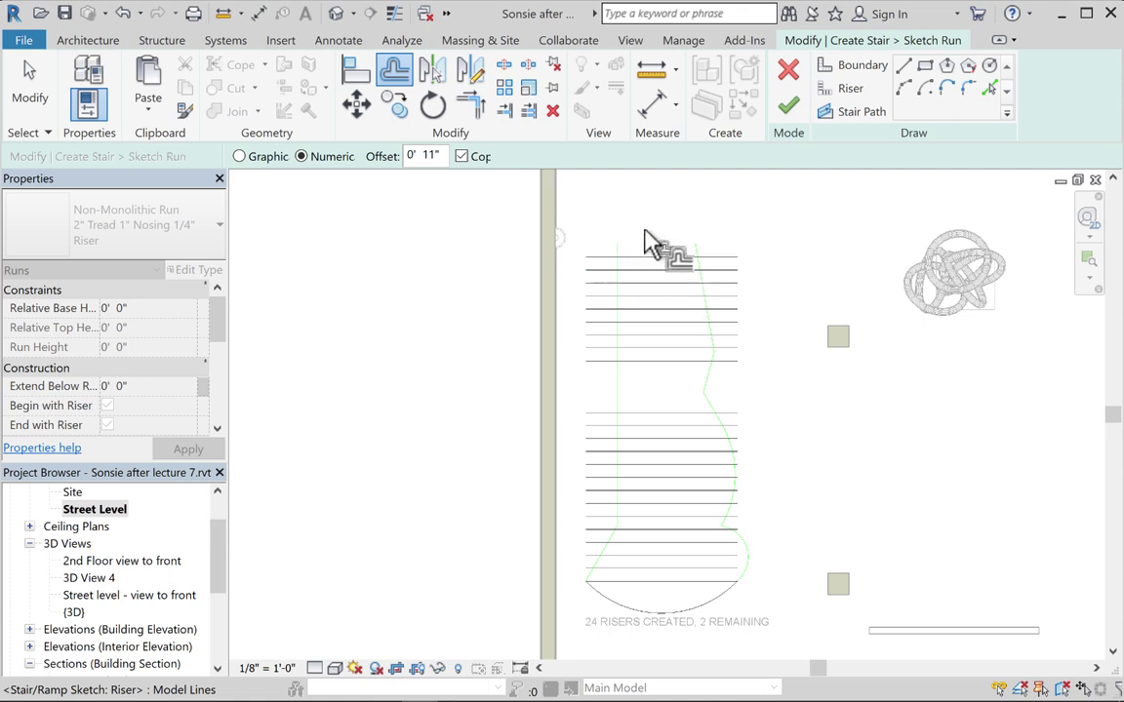
click(654, 269)
click(644, 253)
click(640, 251)
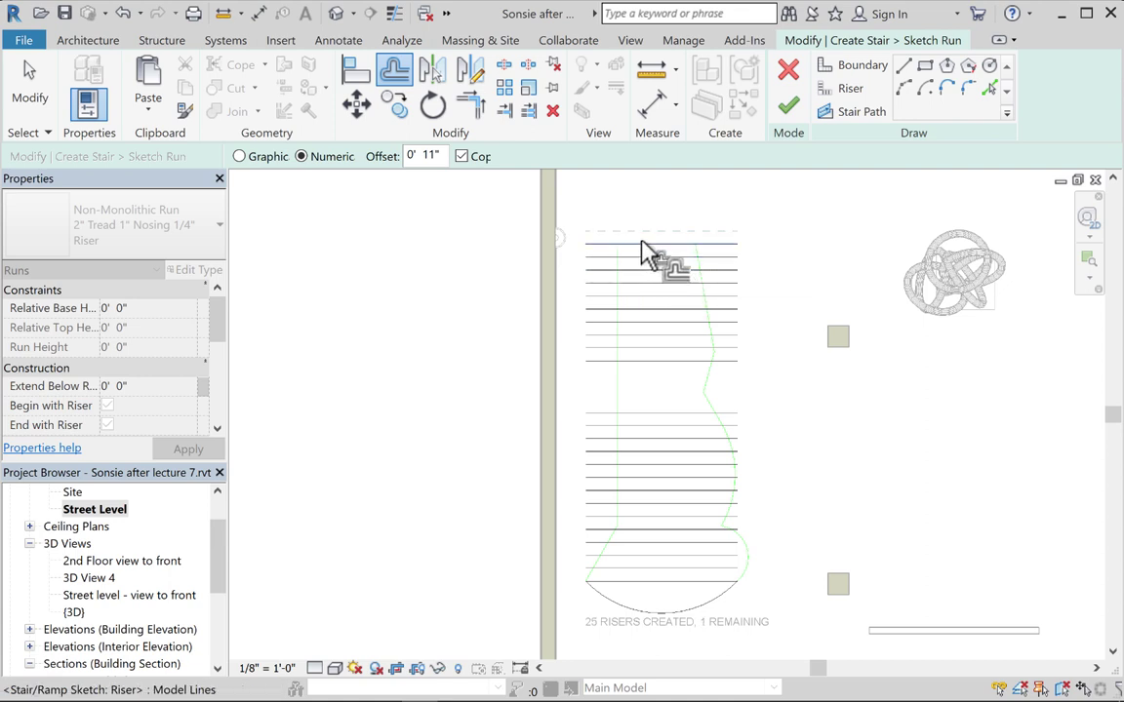
Stretch the north ends of both boundaries past the northernmost riser, making the west line 22' 0" and the last east segment 9' 0" long
scroll(617, 277, up, 3)
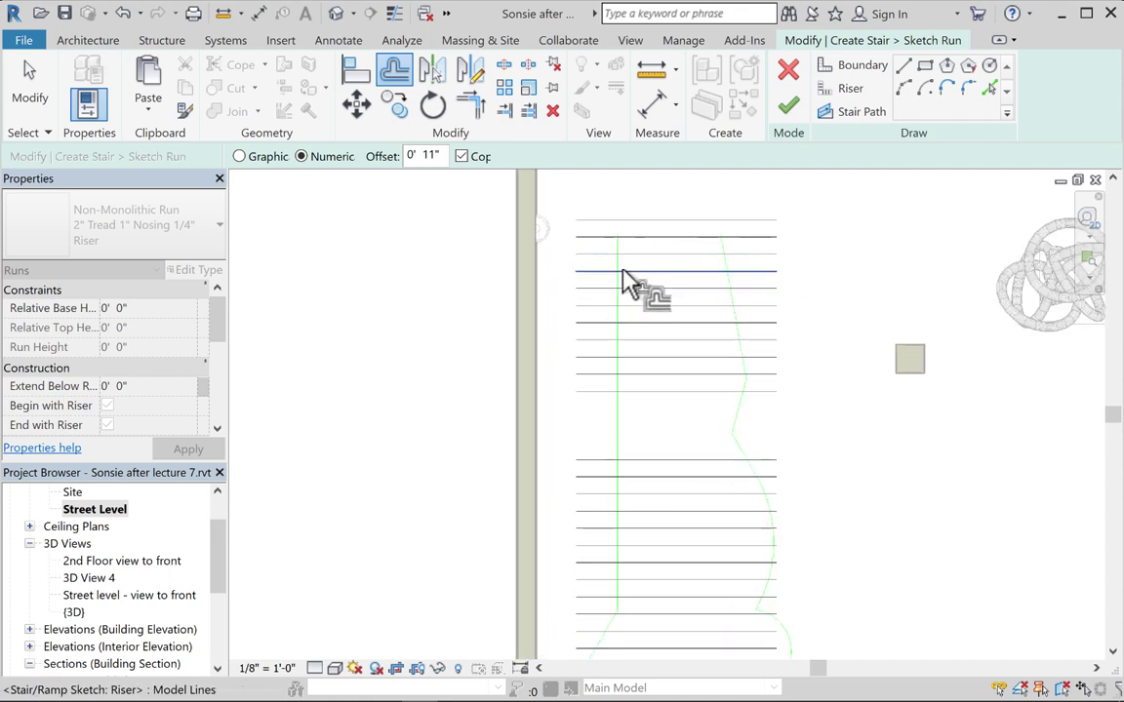
mouse_move(628, 283)
middle_down()
mouse_move(647, 259)
mouse_move(666, 314)
mouse_move(669, 414)
mouse_move(665, 377)
middle_up()
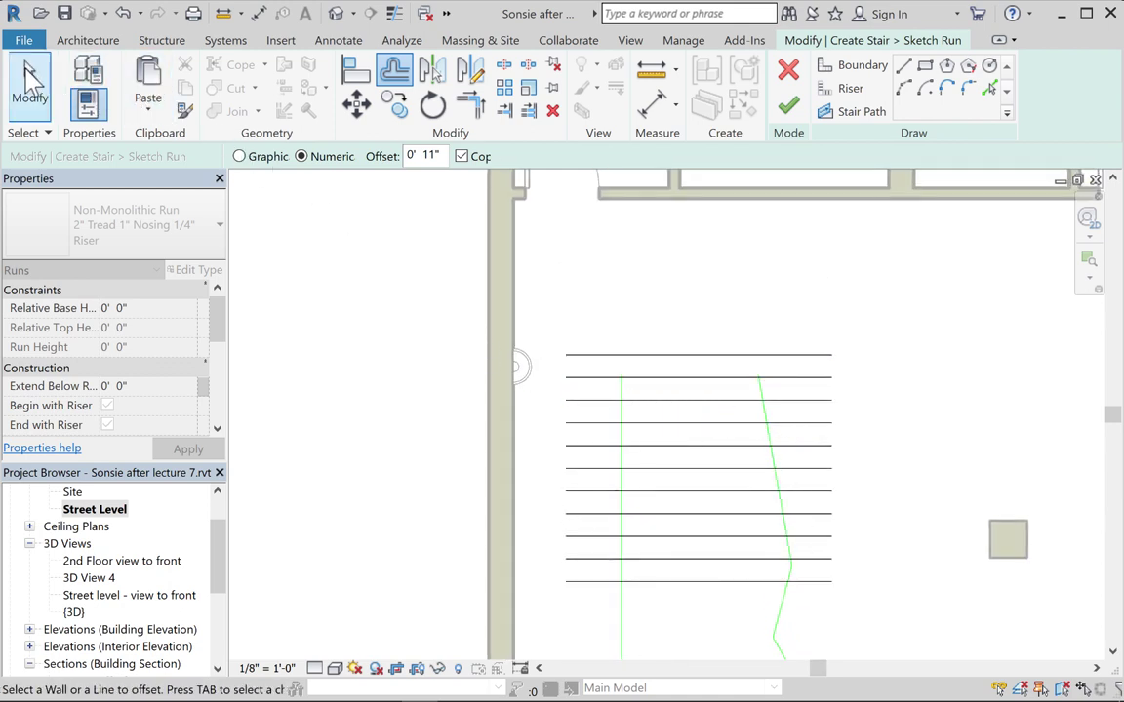
click(29, 86)
click(622, 390)
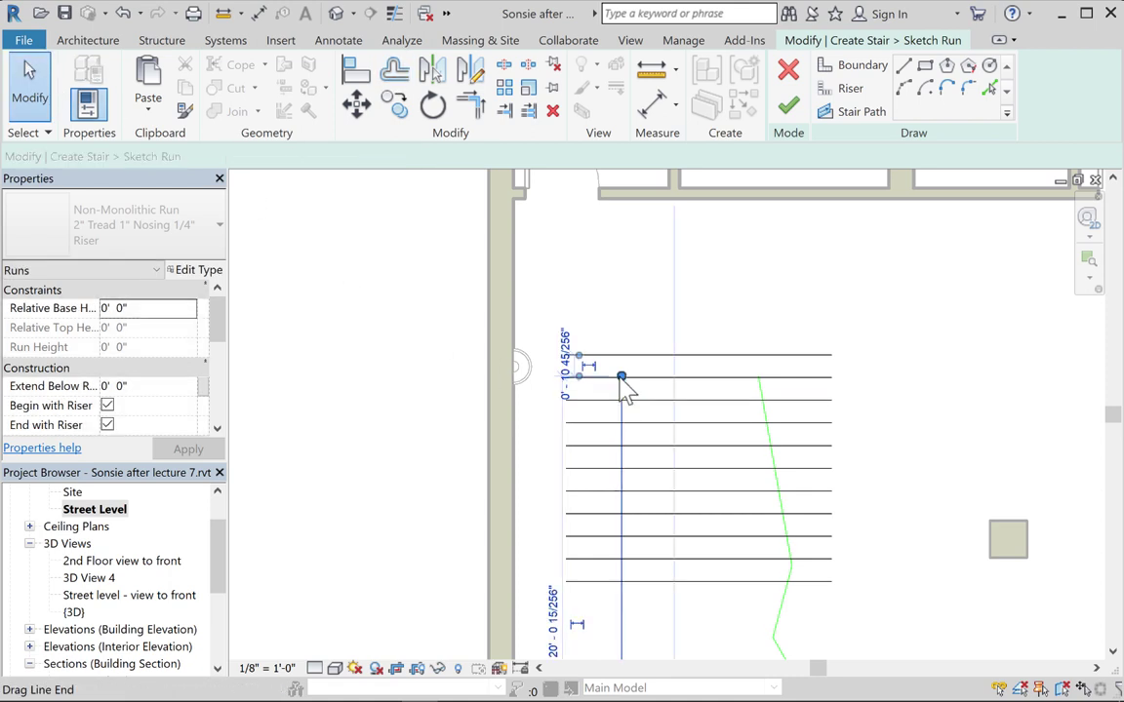
drag(621, 376, 620, 328)
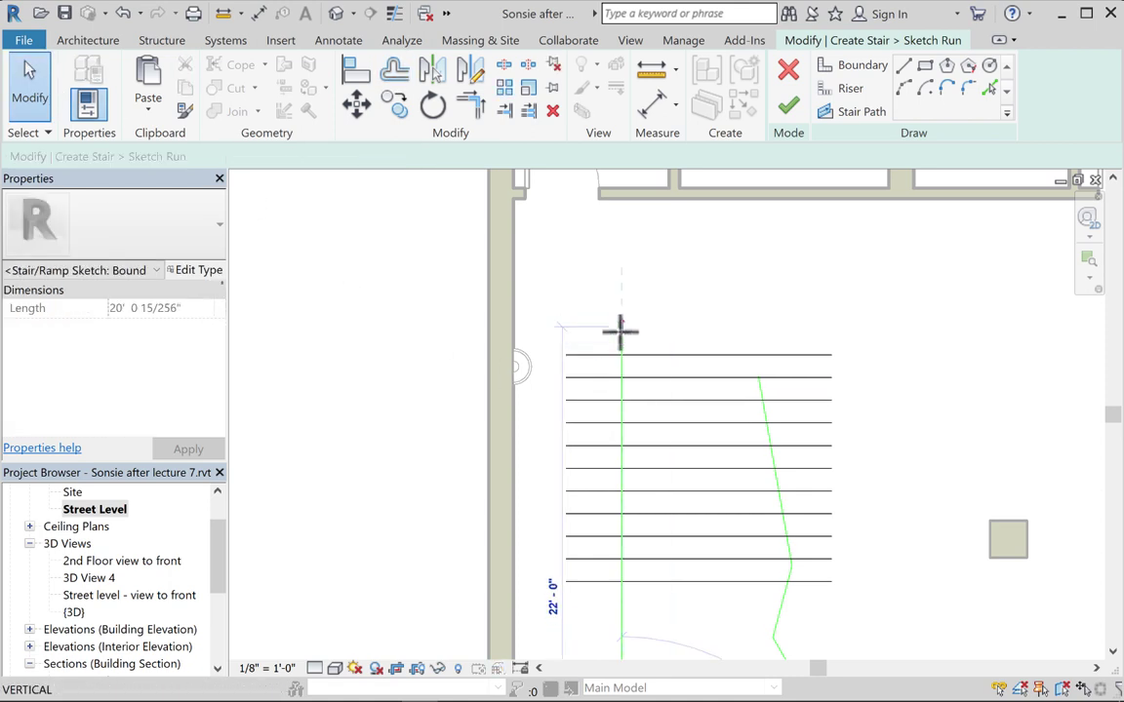
click(763, 401)
drag(759, 376, 754, 347)
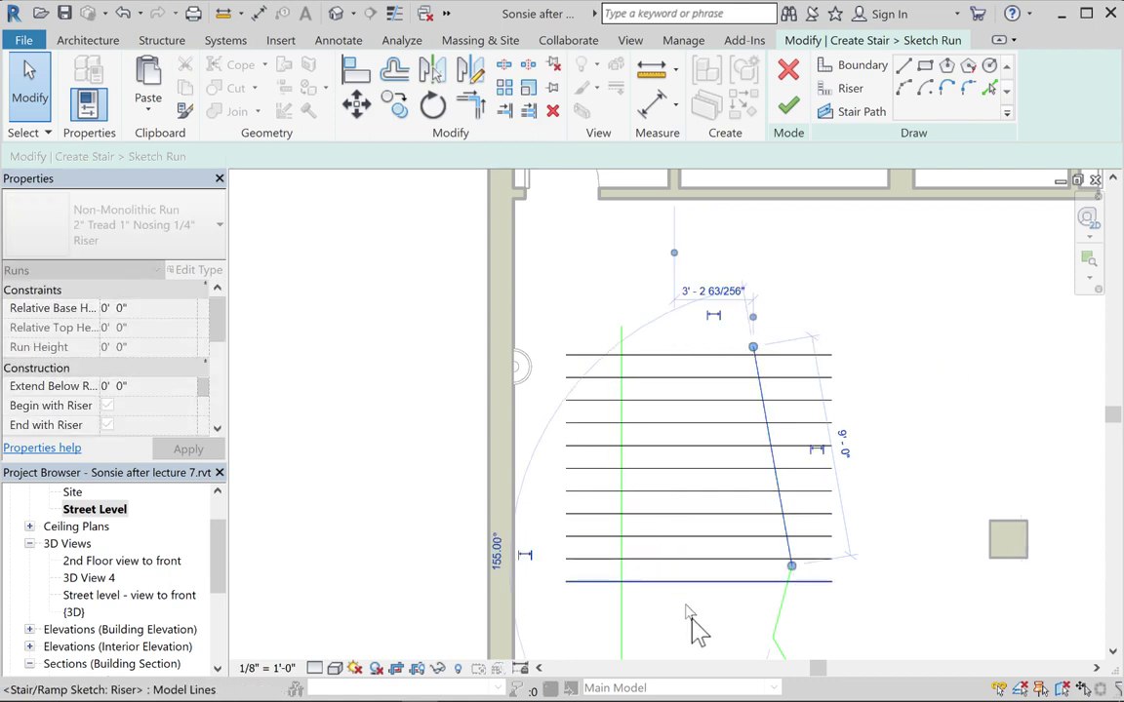
Sketch a straight stair path from the midpoint of the curved first riser north to the northernmost riser, and finish the run sketch
mouse_move(700, 637)
middle_down()
mouse_move(724, 599)
mouse_move(715, 527)
middle_up()
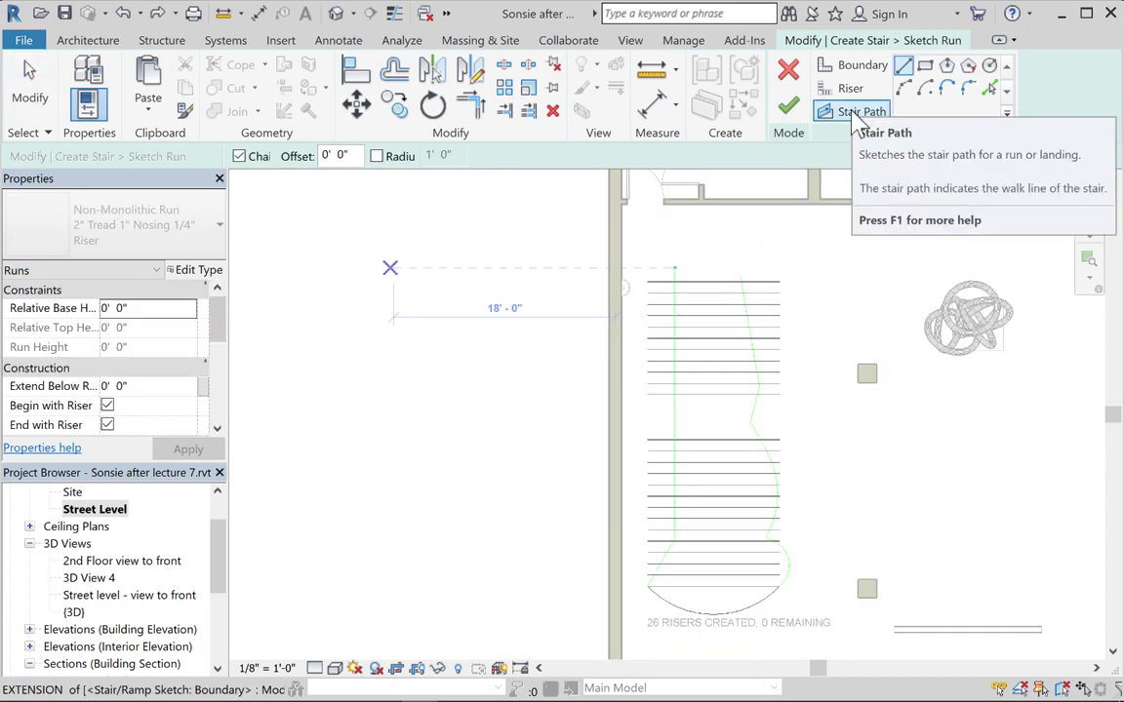
click(855, 113)
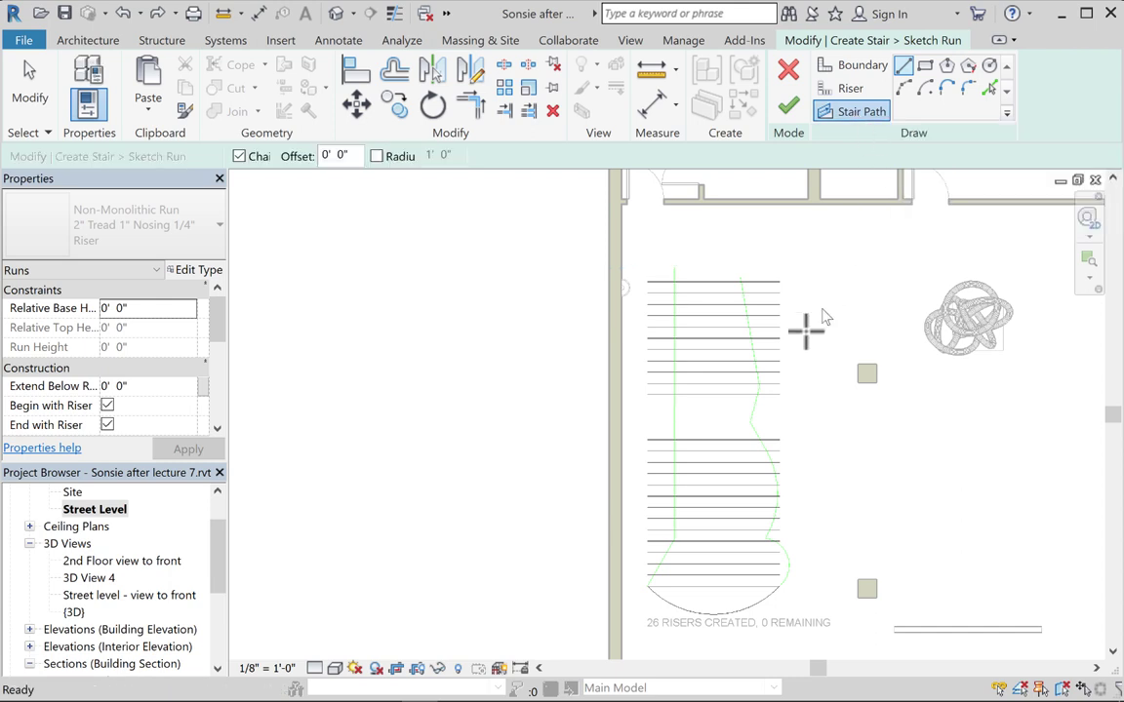
click(715, 610)
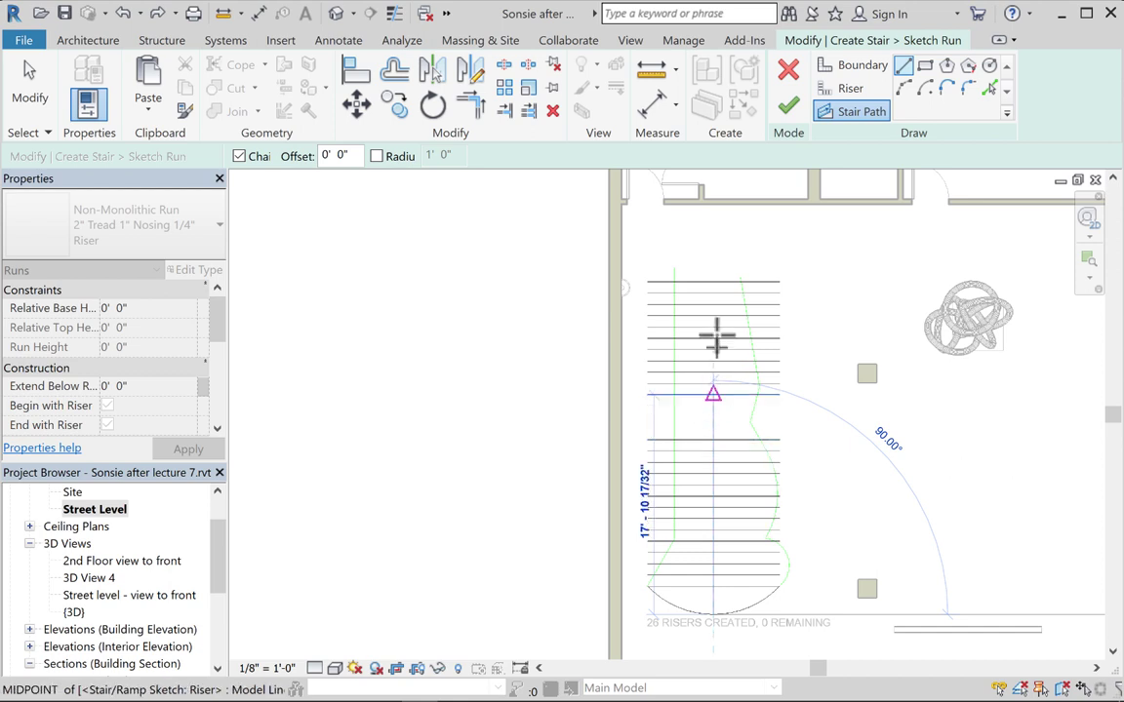
click(711, 276)
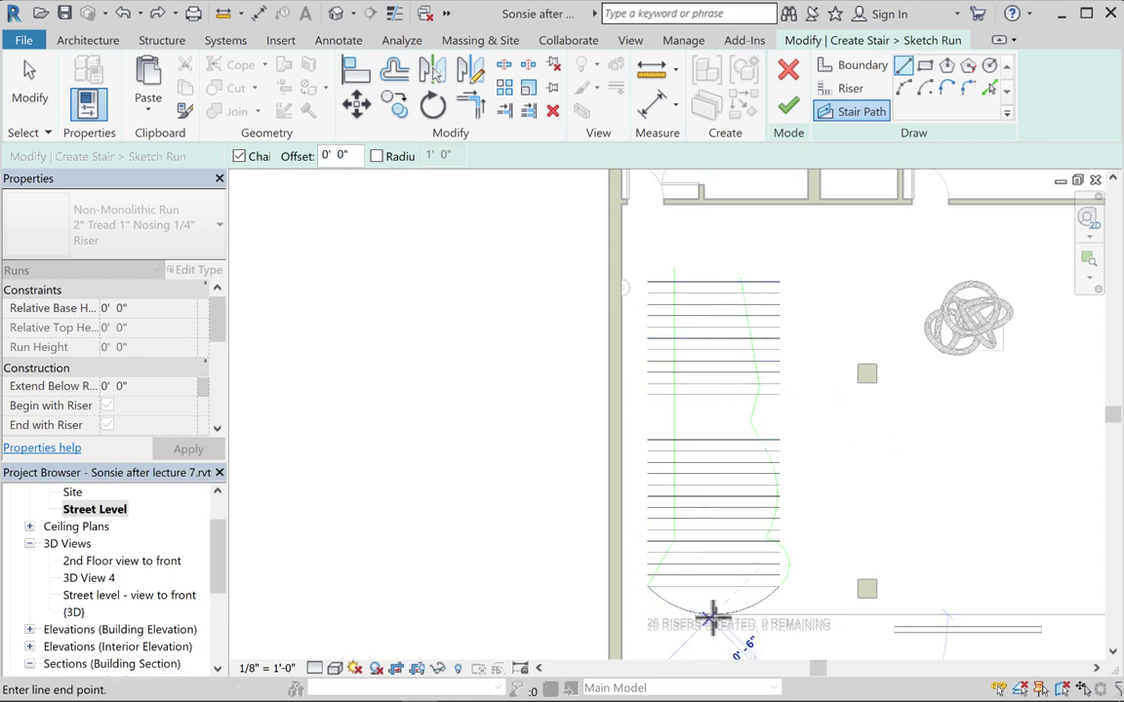
click(711, 281)
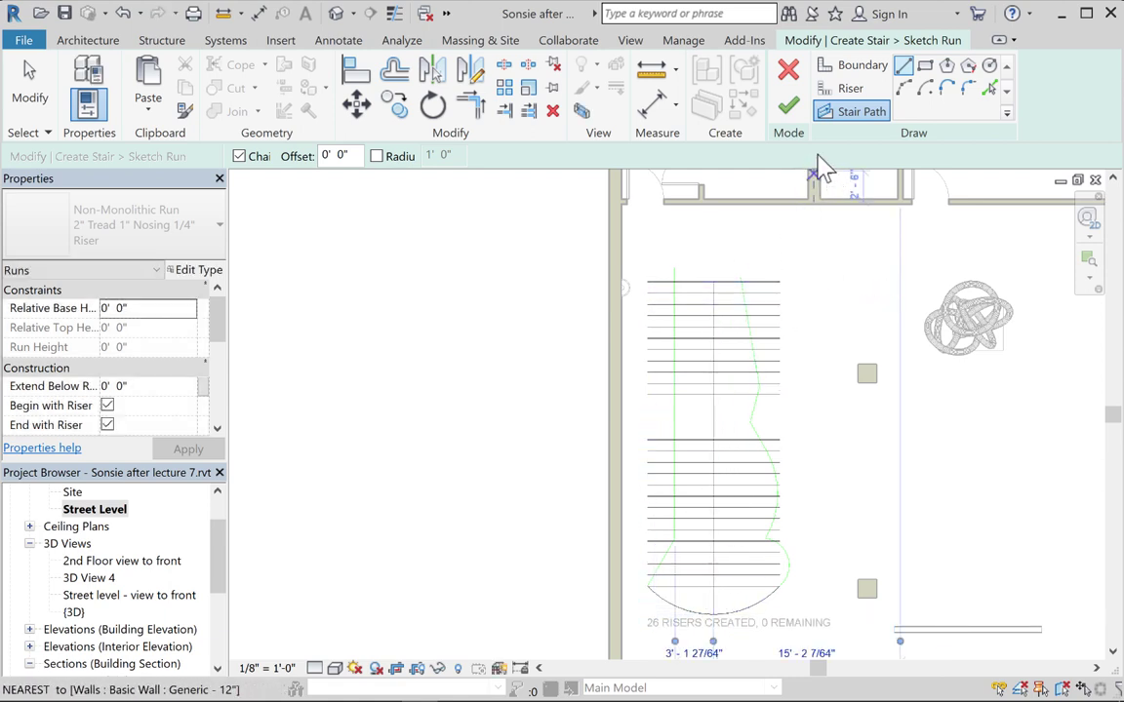
click(791, 110)
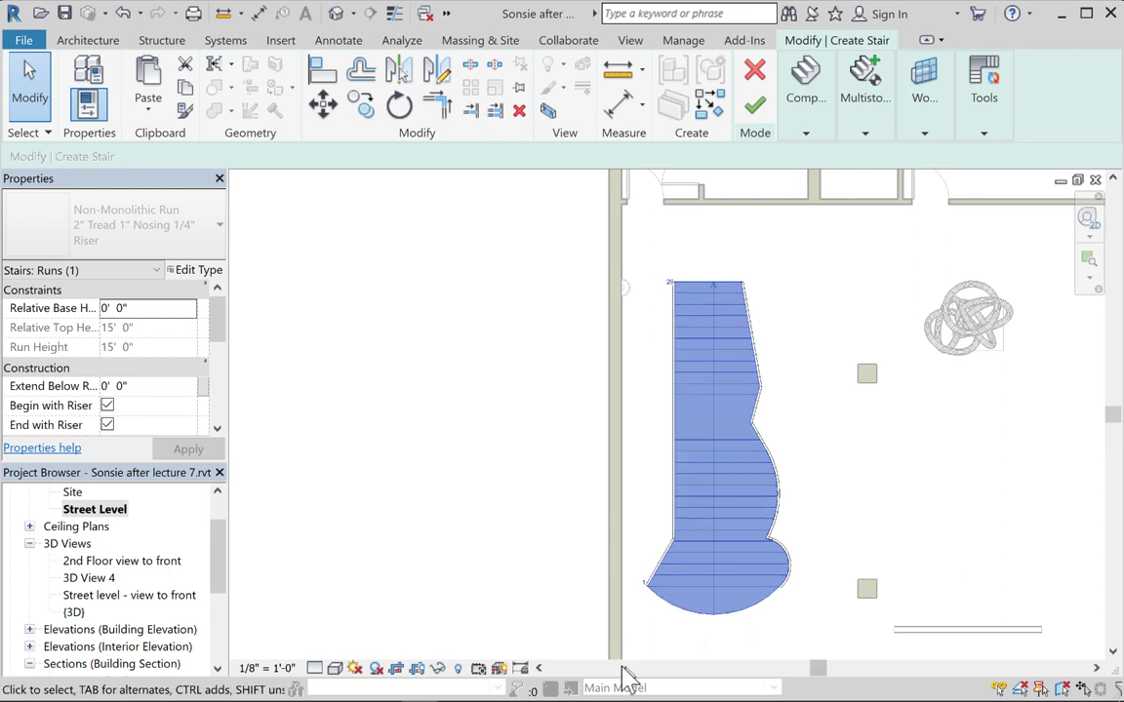
Examine the finished stair in the 3D View 4 perspective, and return to the Street Level floor plan
double_click(89, 577)
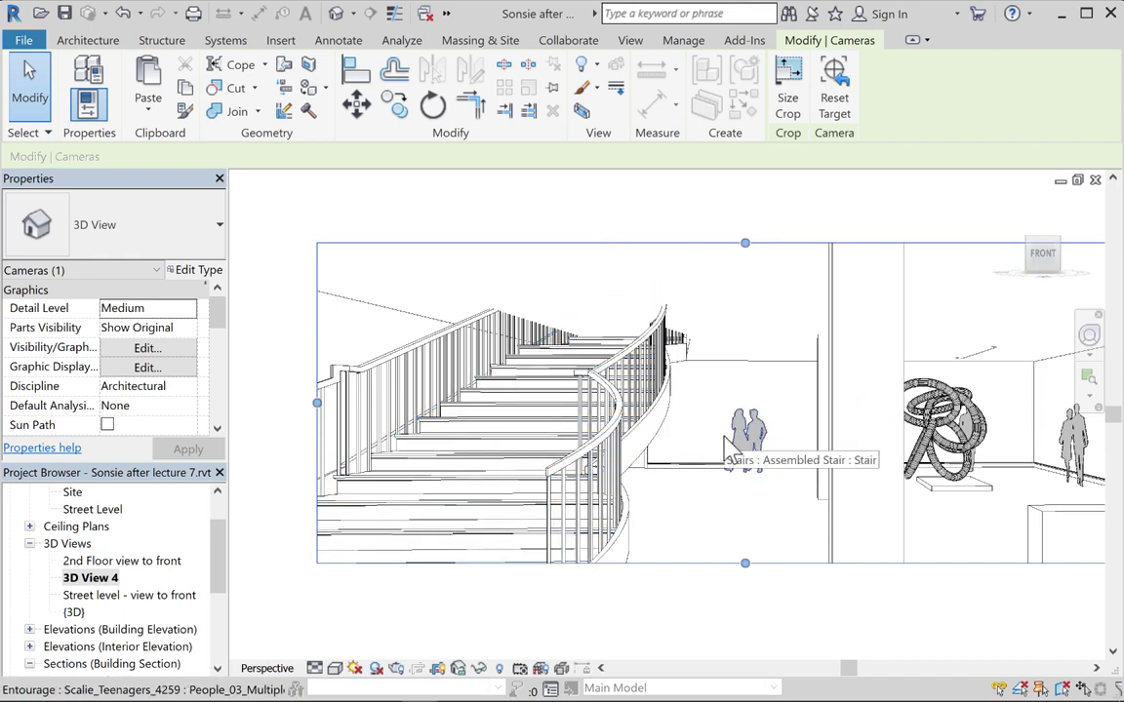
key(Escape)
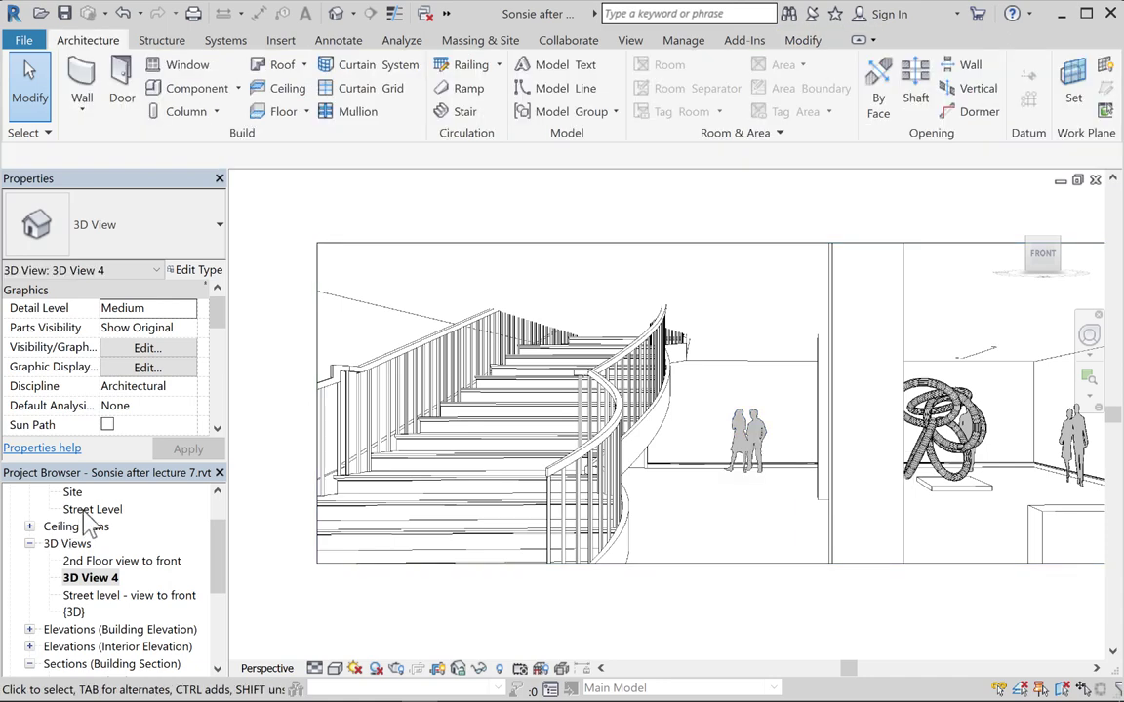
double_click(92, 509)
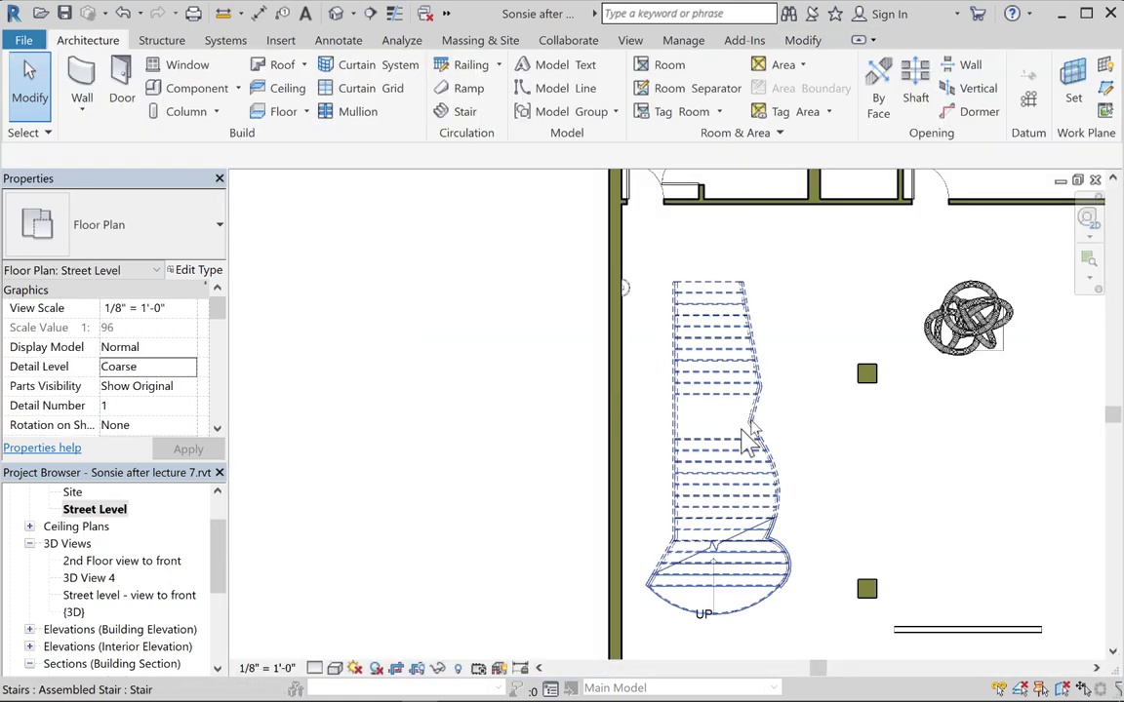
Flip the up direction of the irregular stair so that it climbs from its north end toward the south
click(727, 460)
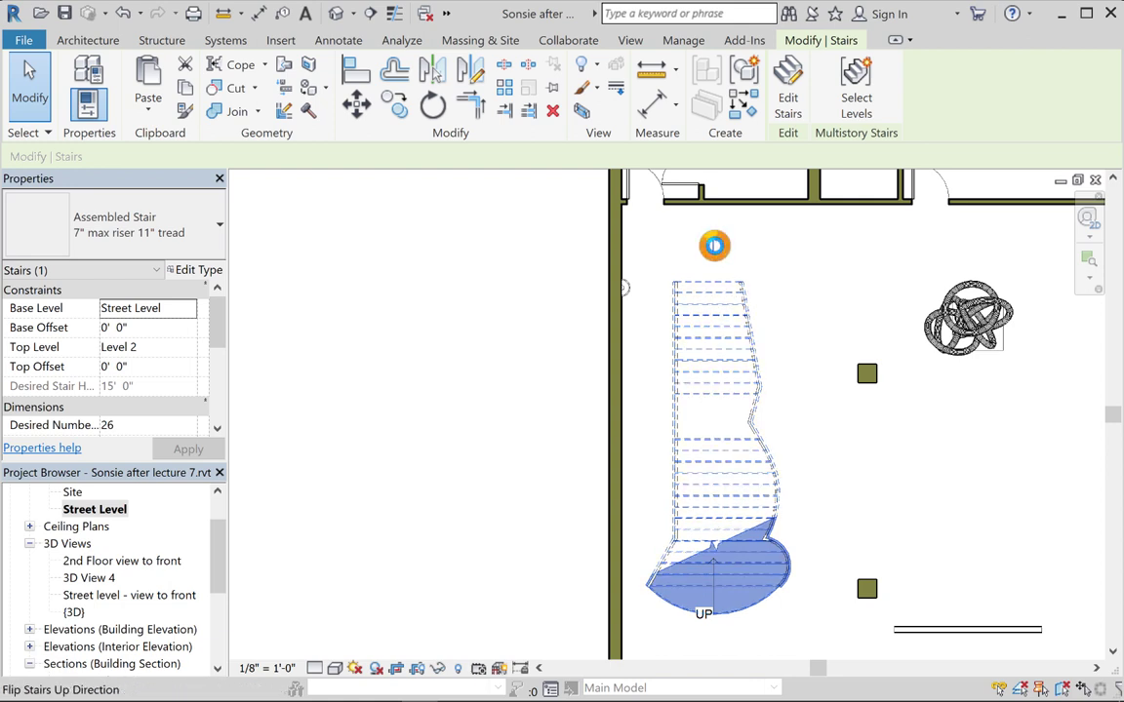
click(715, 245)
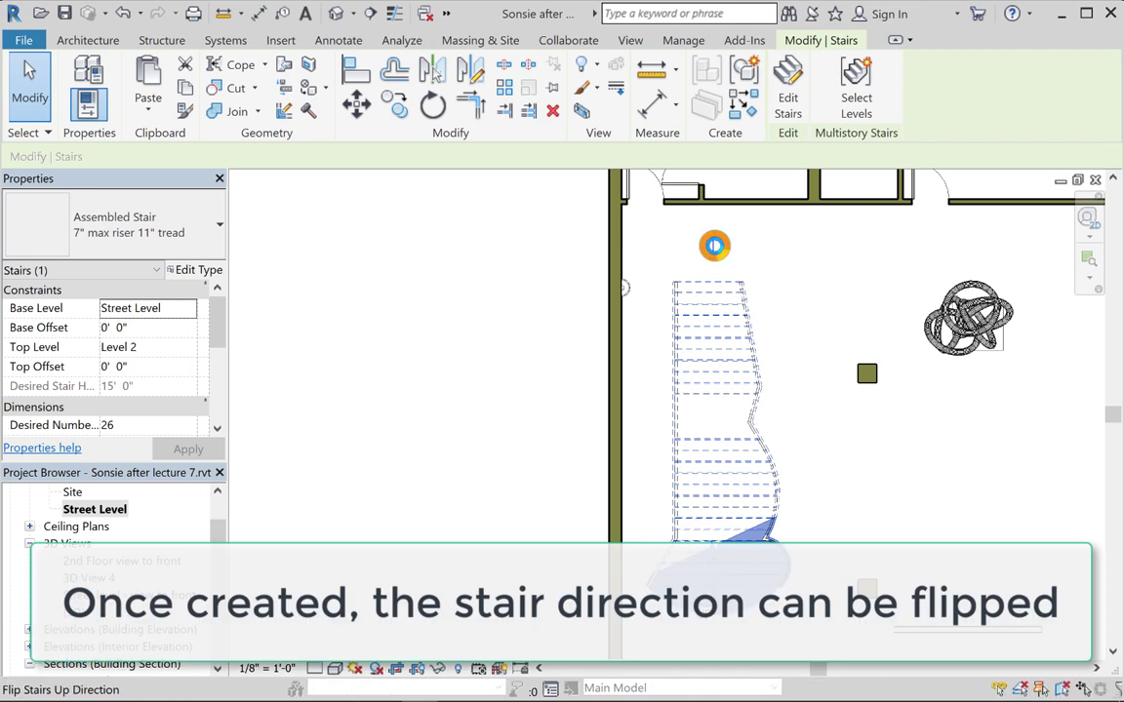
click(714, 245)
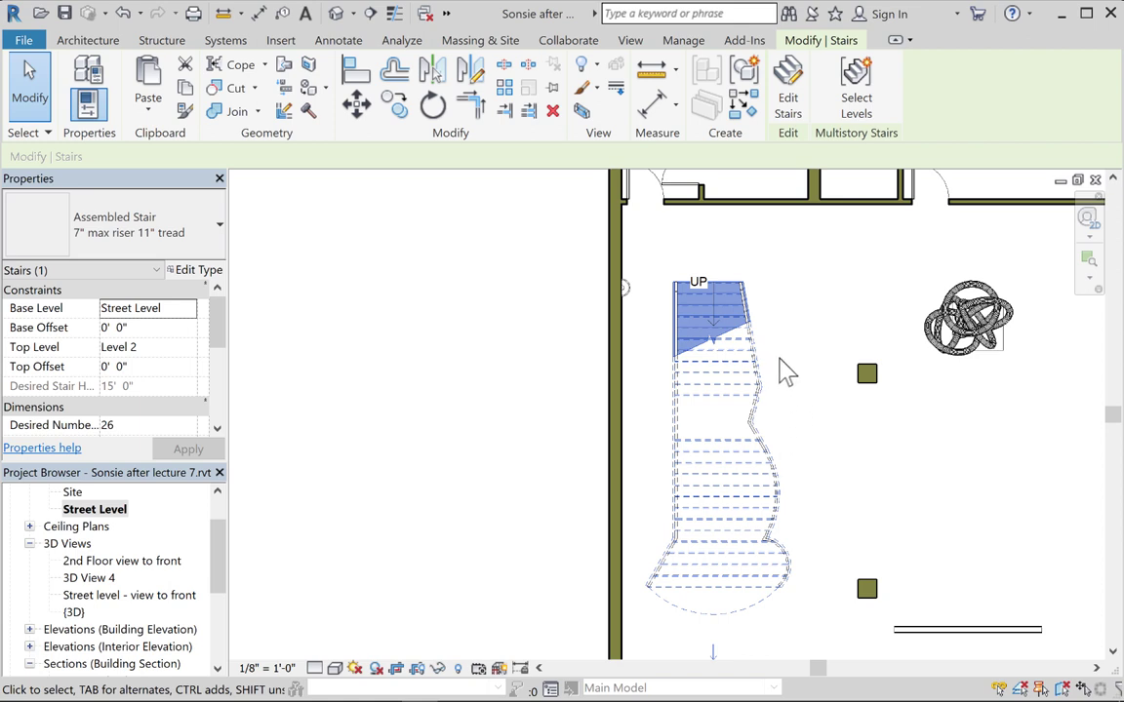
Start an architectural wall and save the project
middle_drag(780, 370, 764, 413)
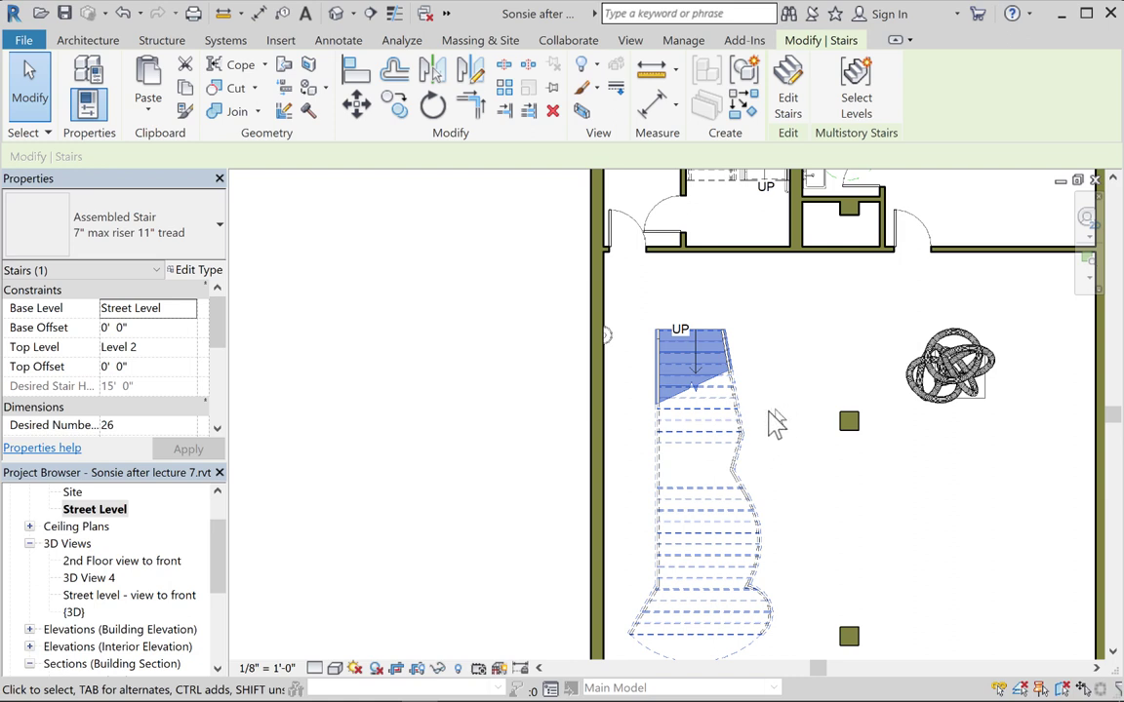
click(87, 43)
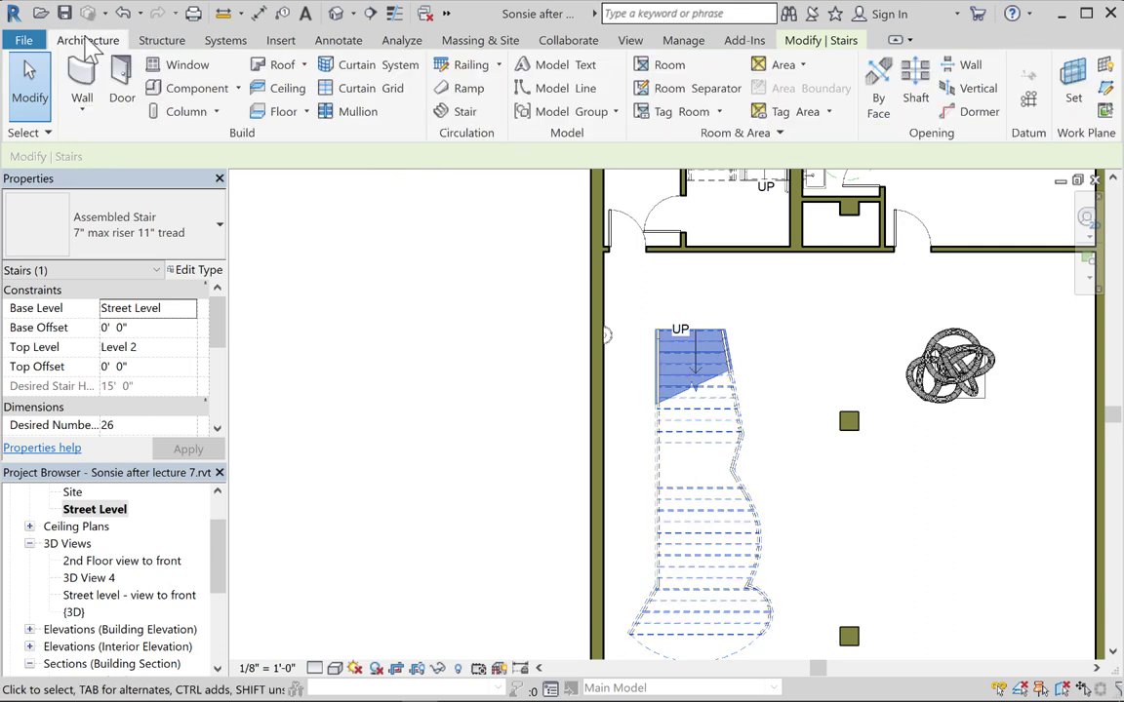
click(88, 110)
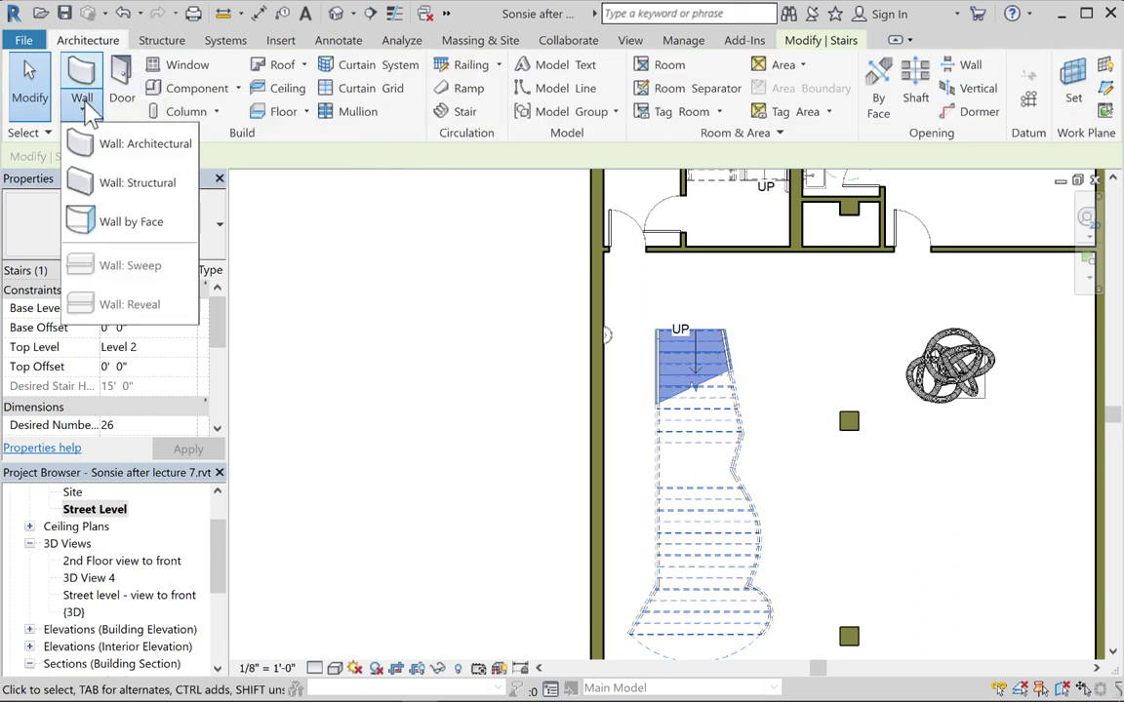
click(112, 148)
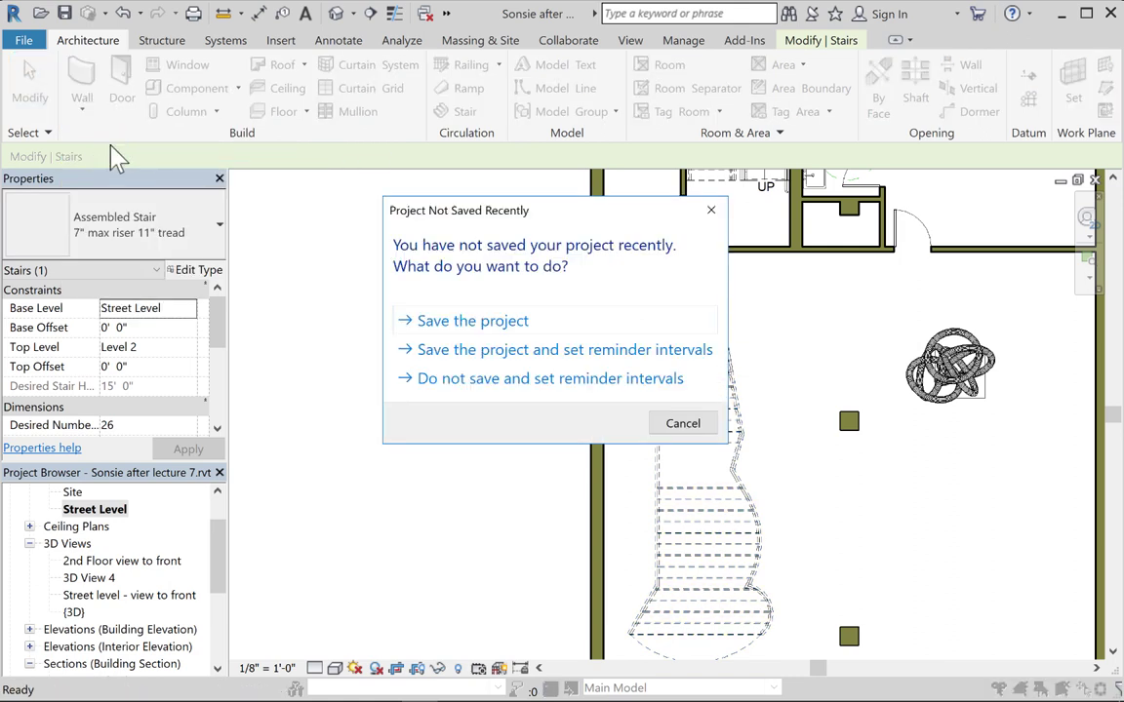
click(442, 324)
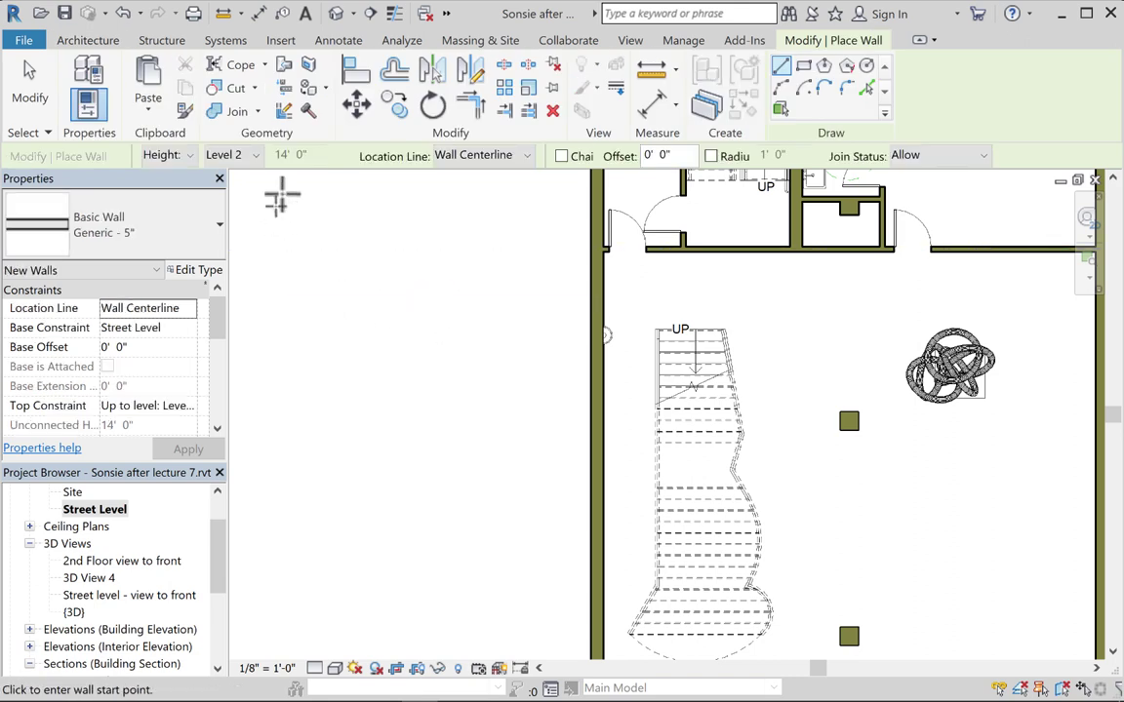
Draw a Generic - 5" wall with an unconnected height of 4' 0", about 9' 0" long at 75°, just east of the stair's north end
click(251, 159)
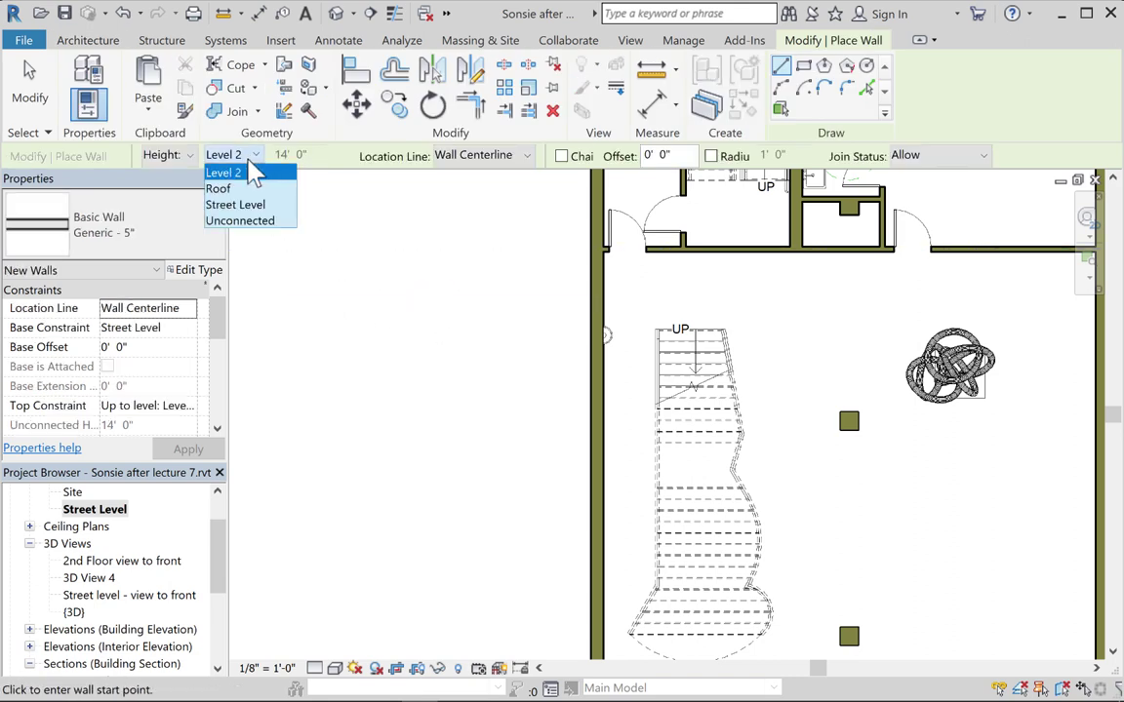
click(248, 219)
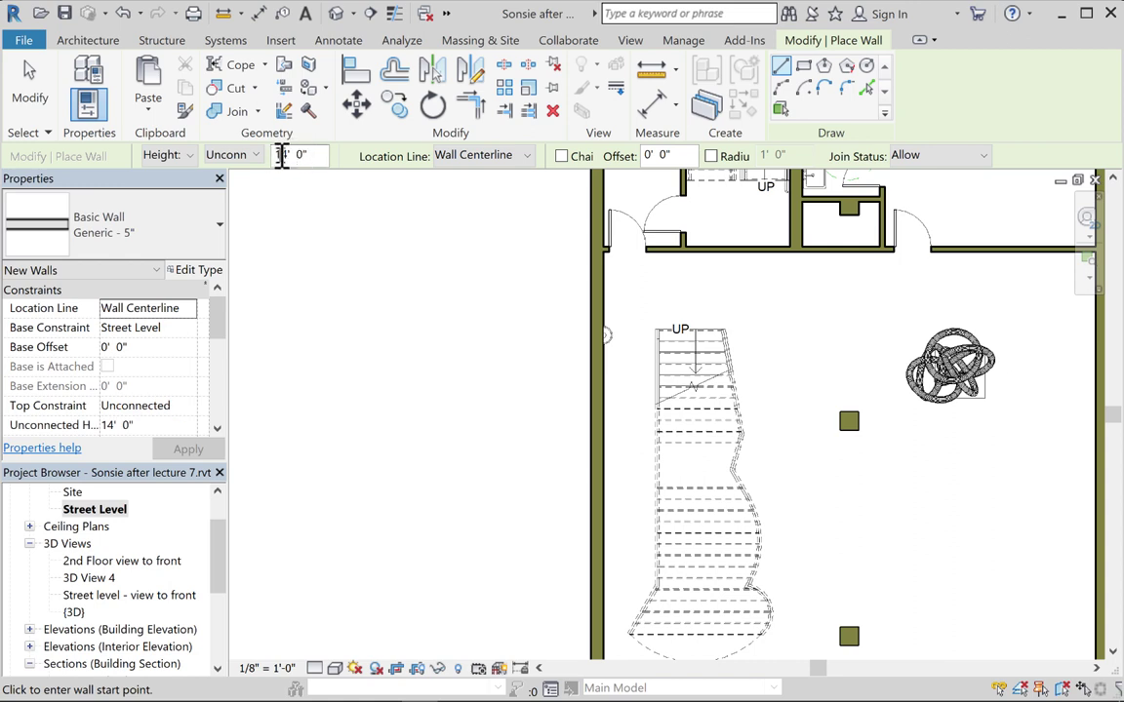
key(Return)
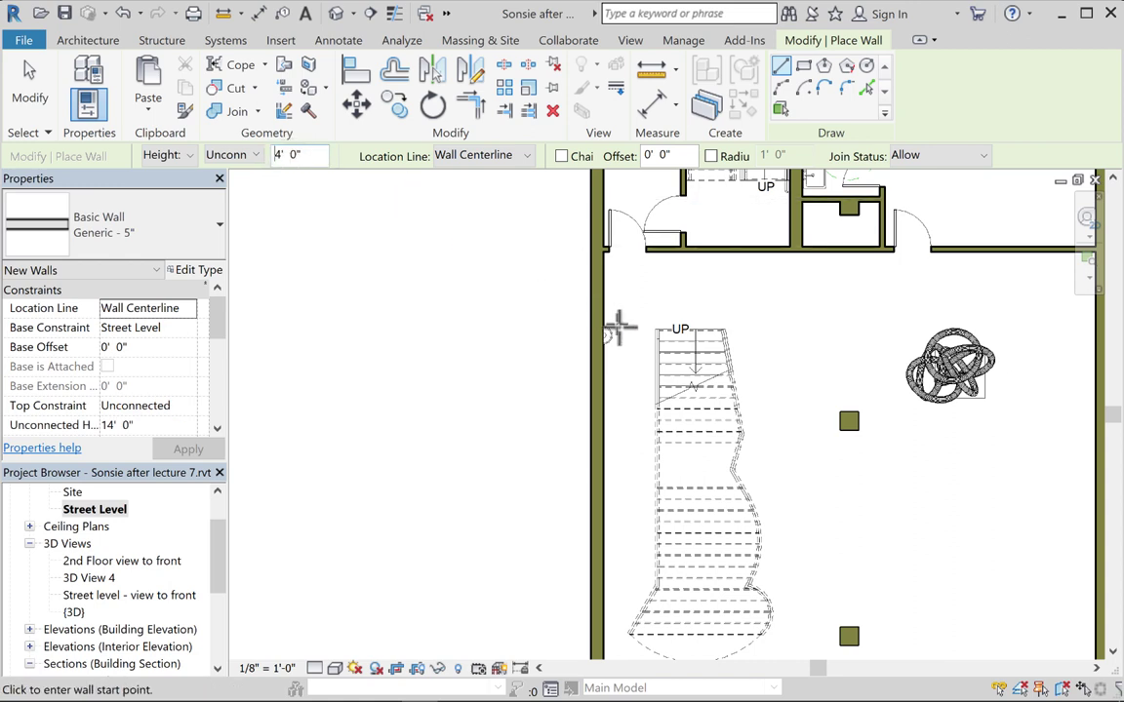
click(742, 325)
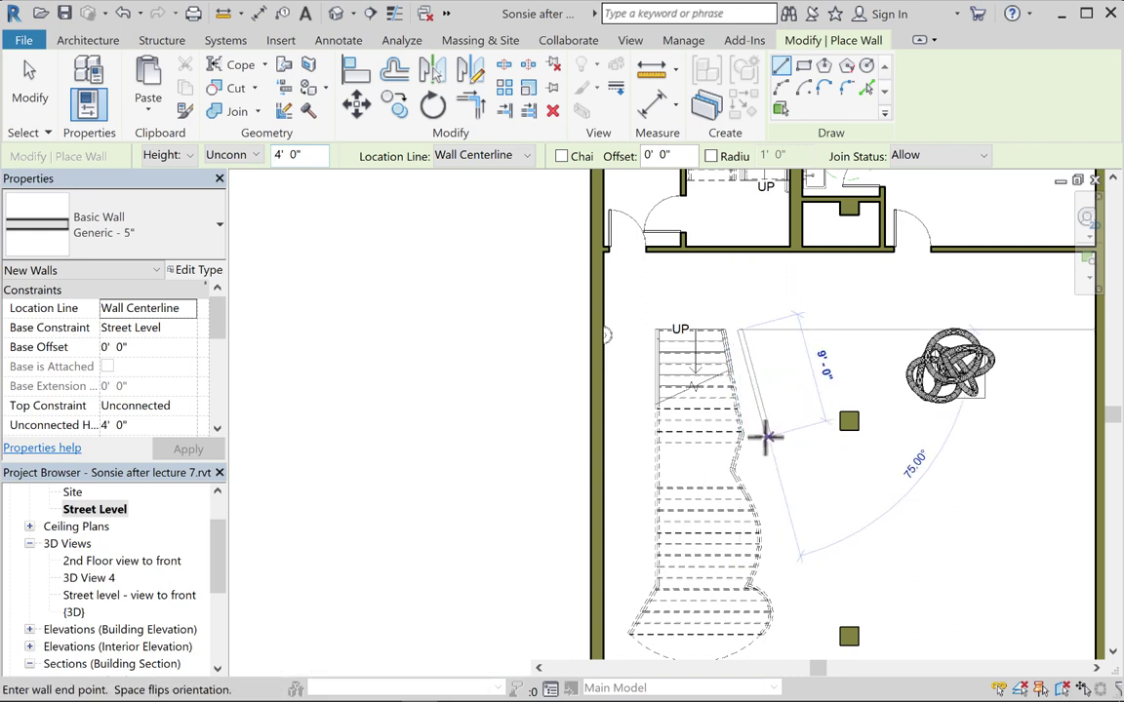
click(764, 435)
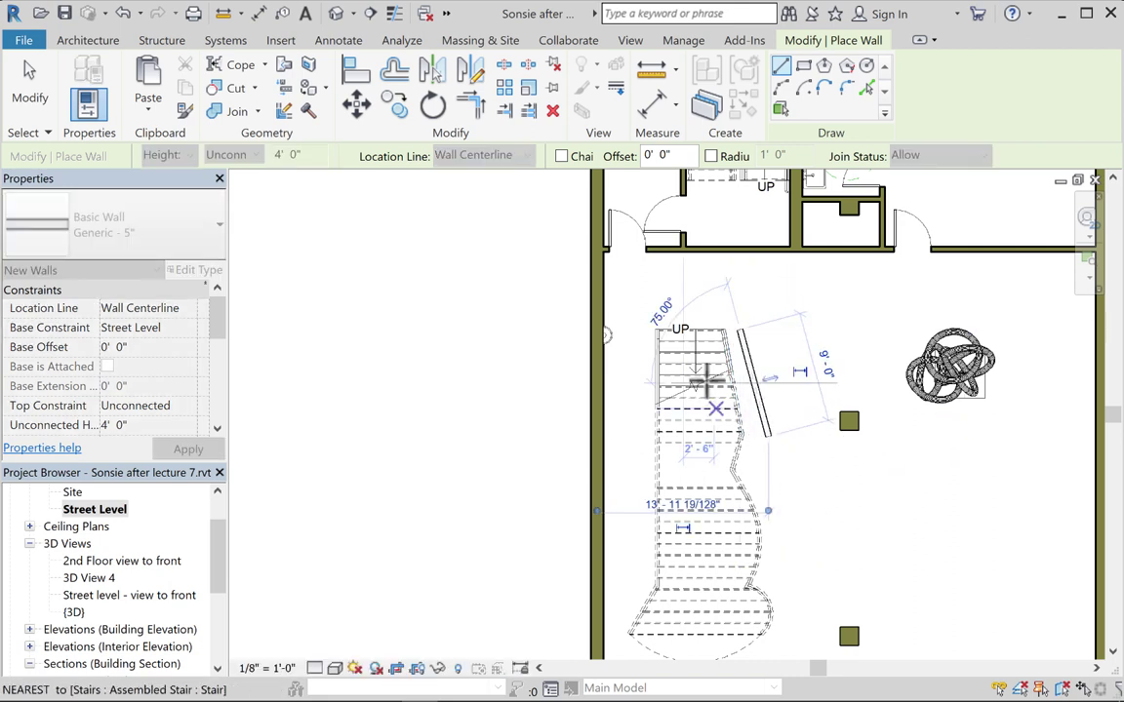
scroll(715, 387, up, 1)
scroll(715, 388, up, 2)
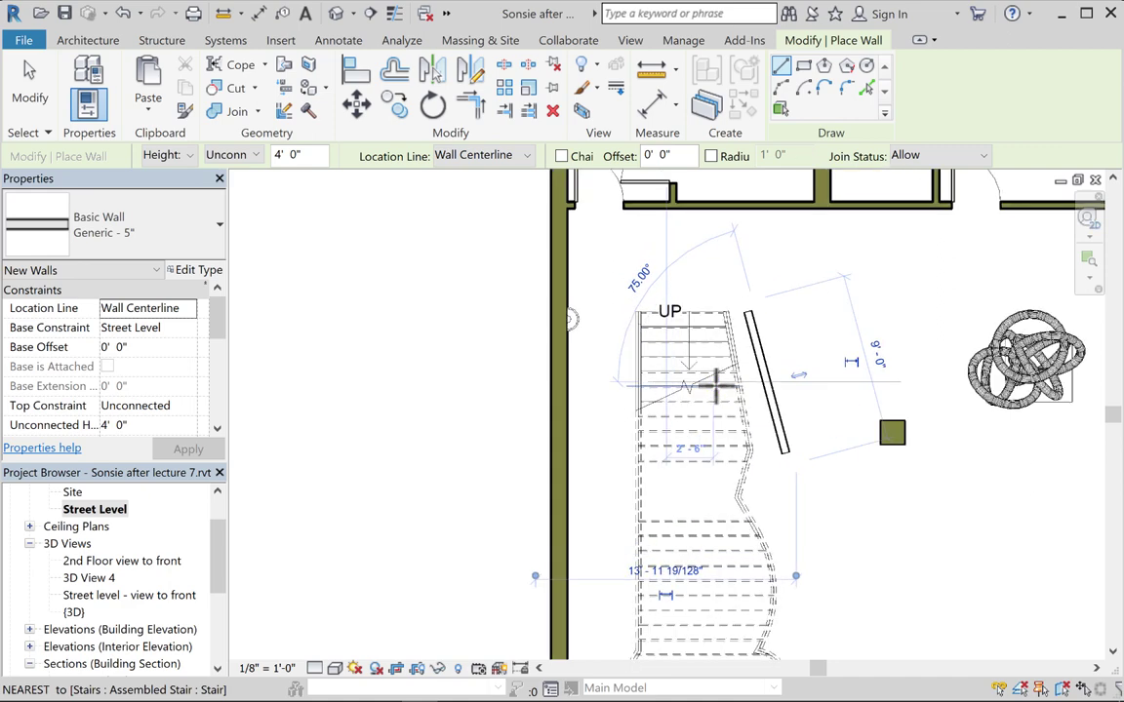
click(30, 78)
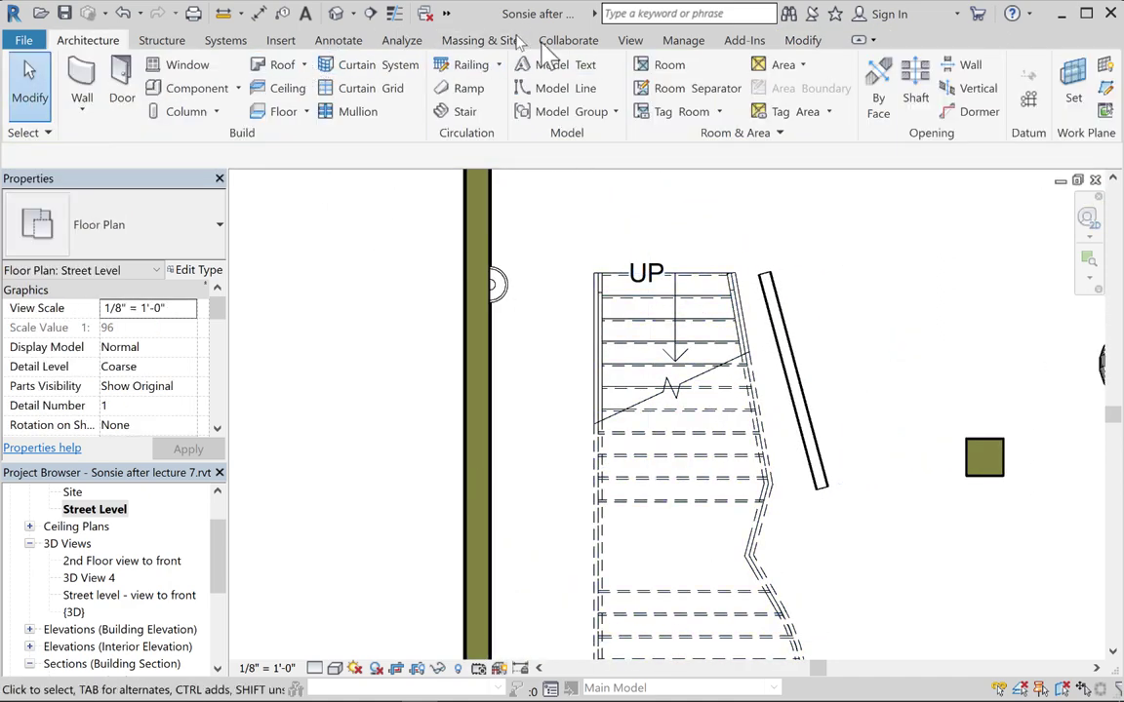
Align the new wall's east face with the slanted east edge of the stair's northern flight
click(806, 41)
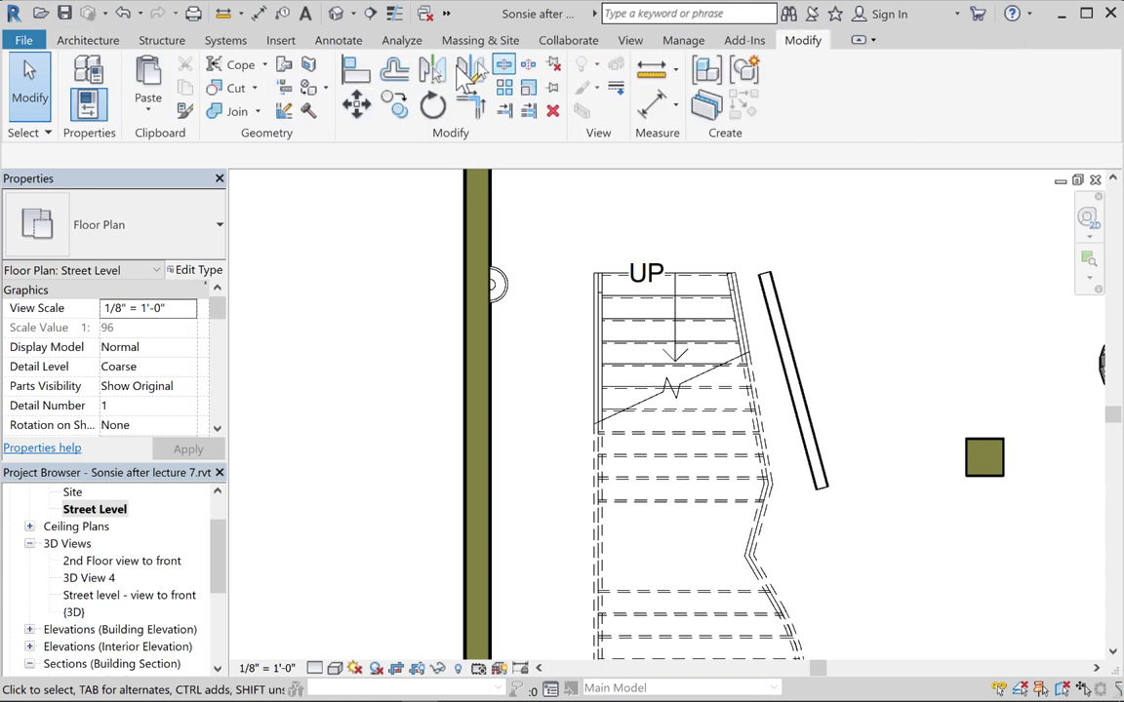
click(356, 71)
click(752, 358)
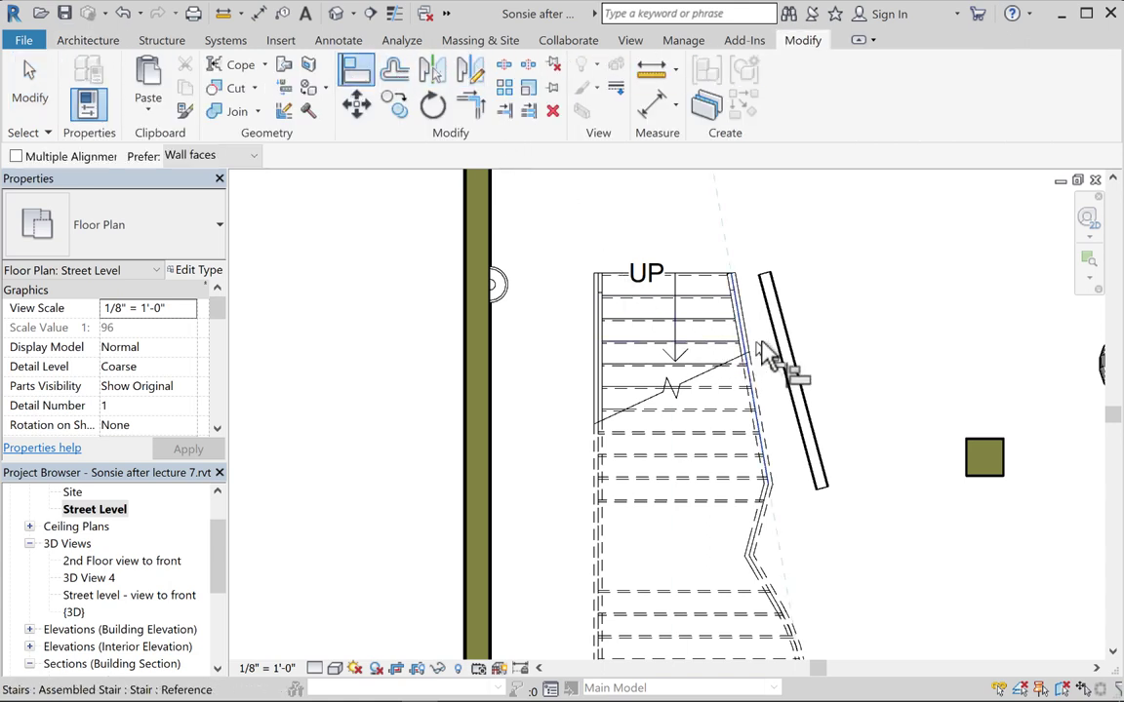
click(800, 363)
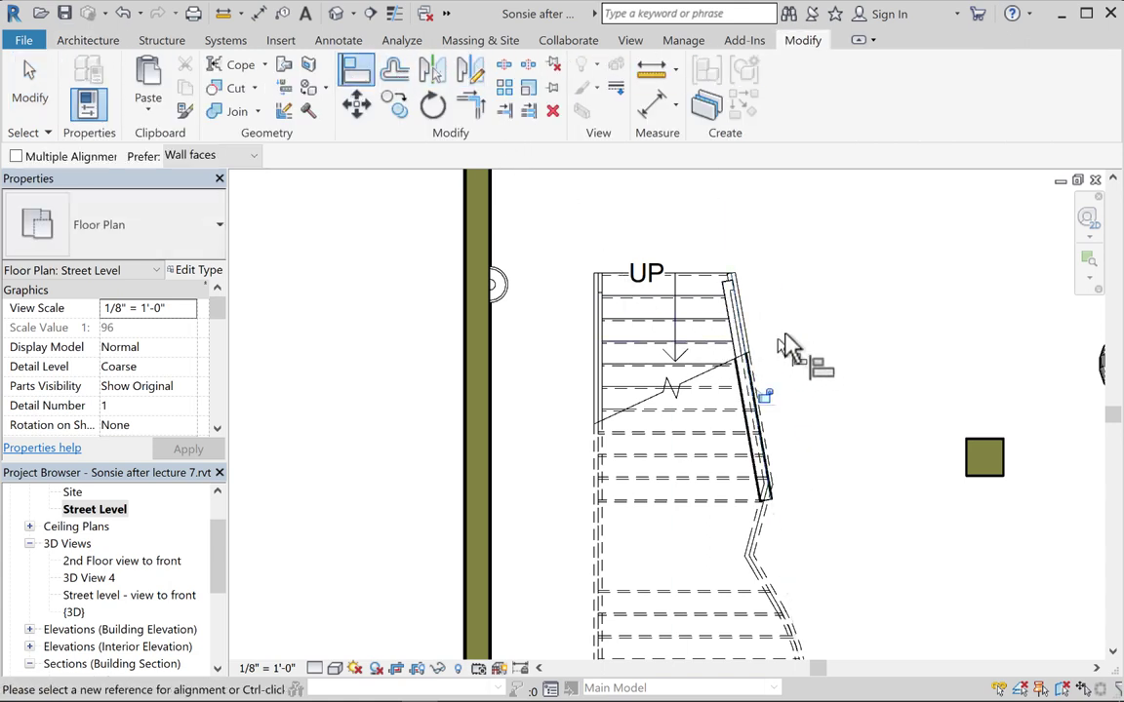
click(29, 88)
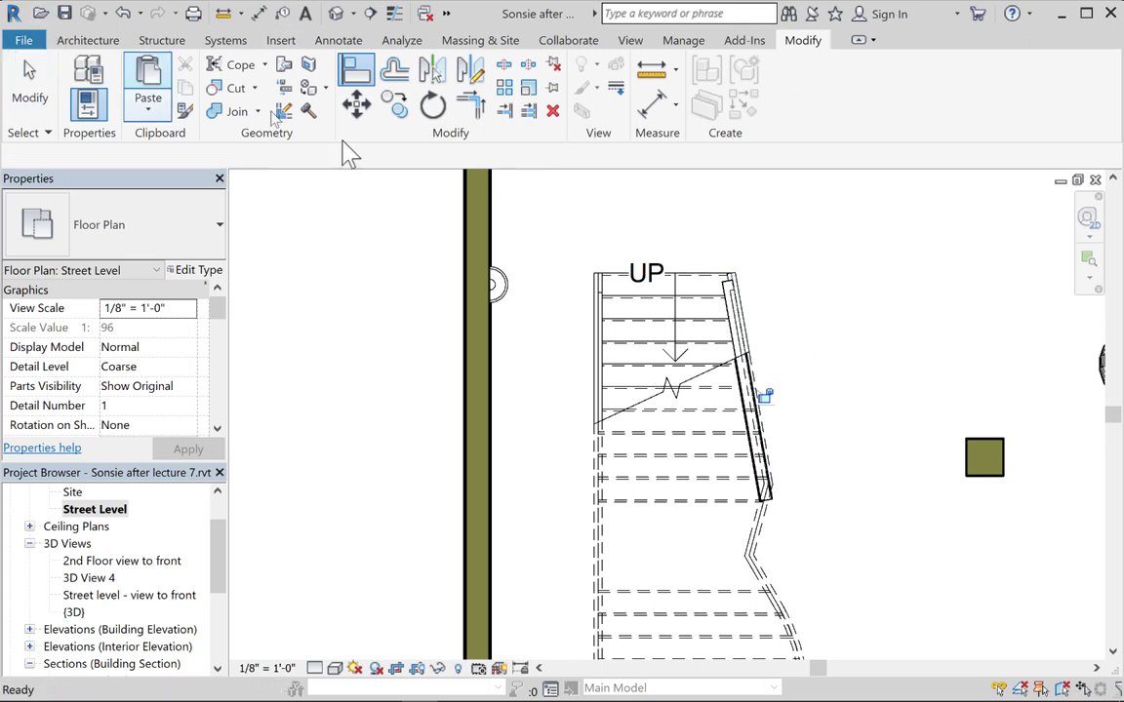
Extend the wall's north end past the stair's northernmost riser, making the wall 10' 0" long
click(728, 288)
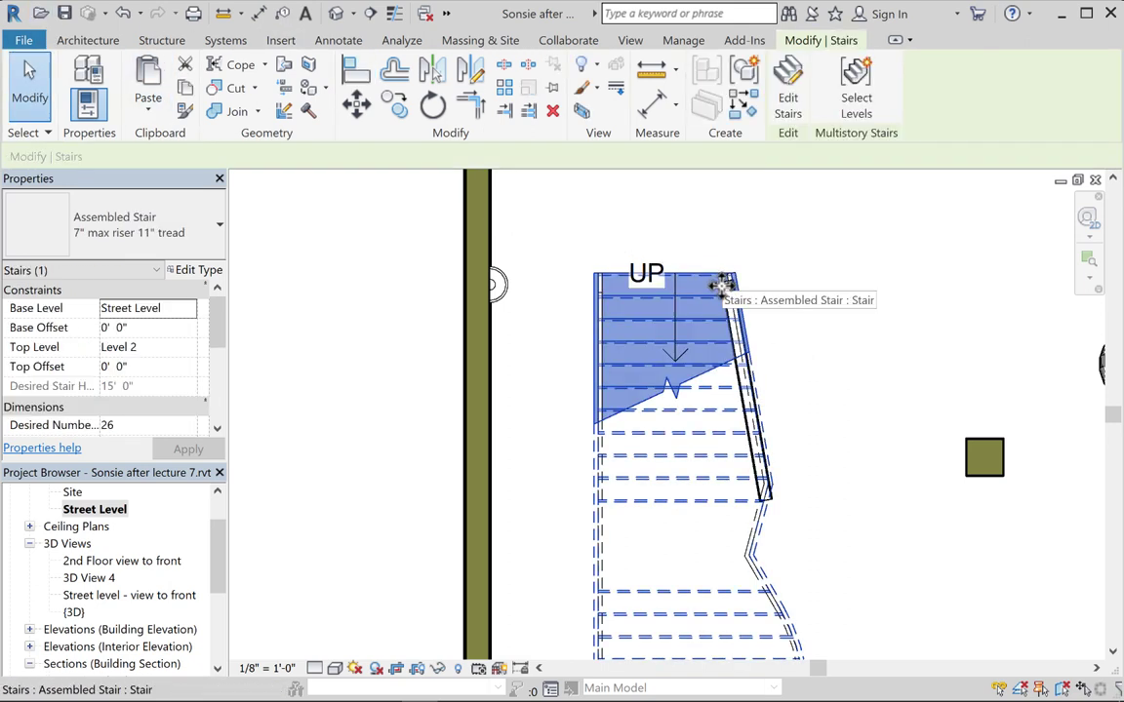
click(727, 298)
click(728, 293)
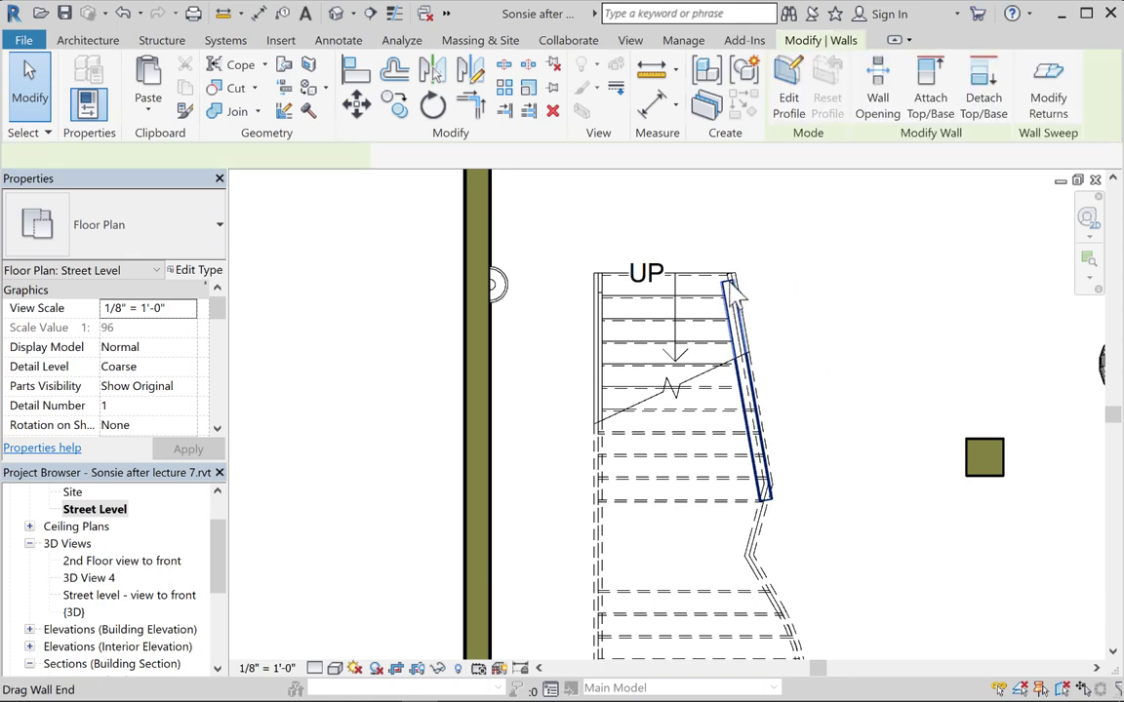
drag(727, 280, 709, 254)
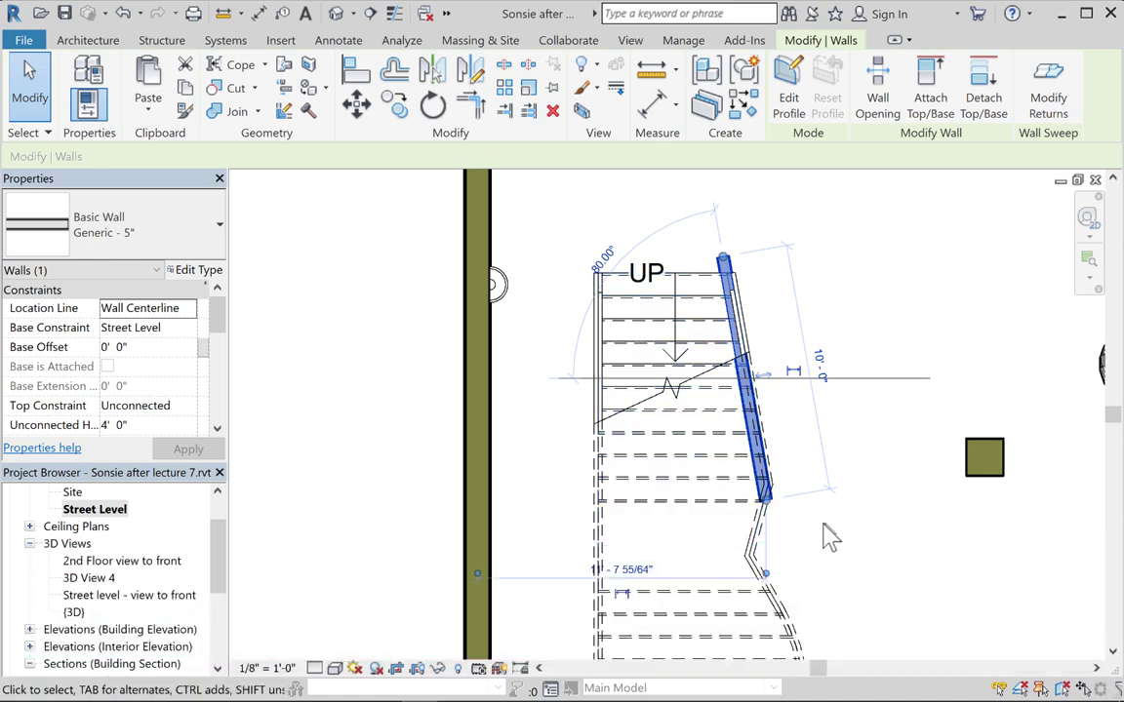
drag(767, 503, 767, 519)
middle_drag(853, 519, 843, 505)
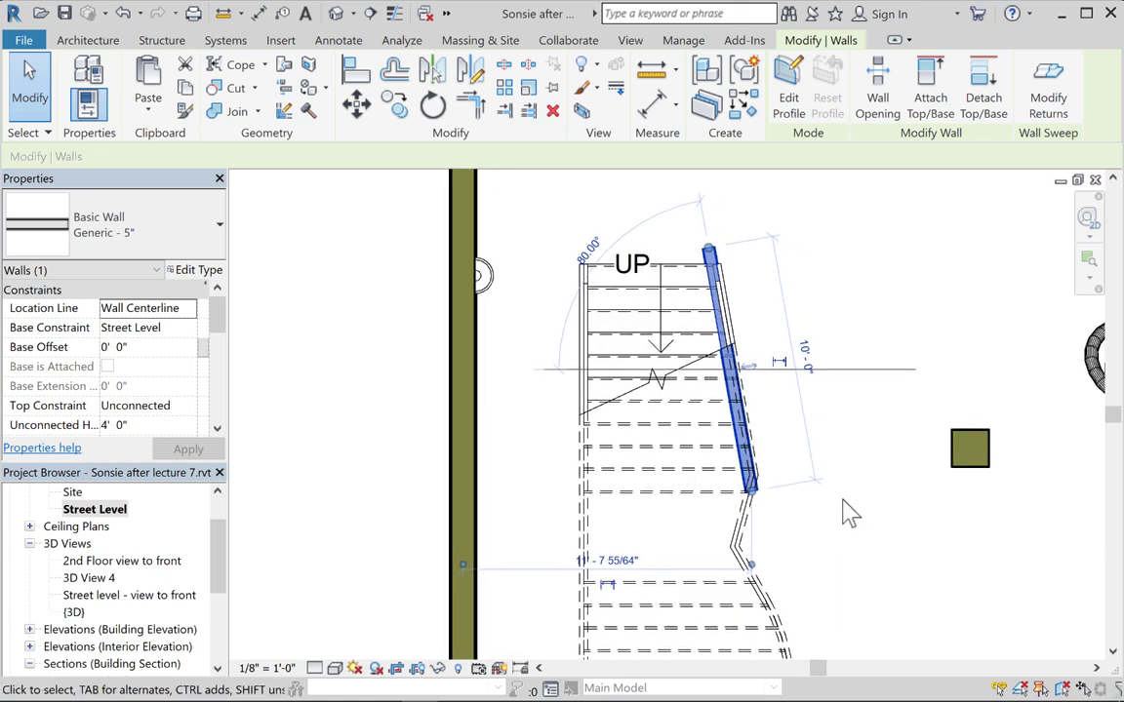
Open the Longitudinal Section and raise the top of the wall beside the stair's lower flight to 7' 0"
click(222, 558)
scroll(220, 575, down, 1)
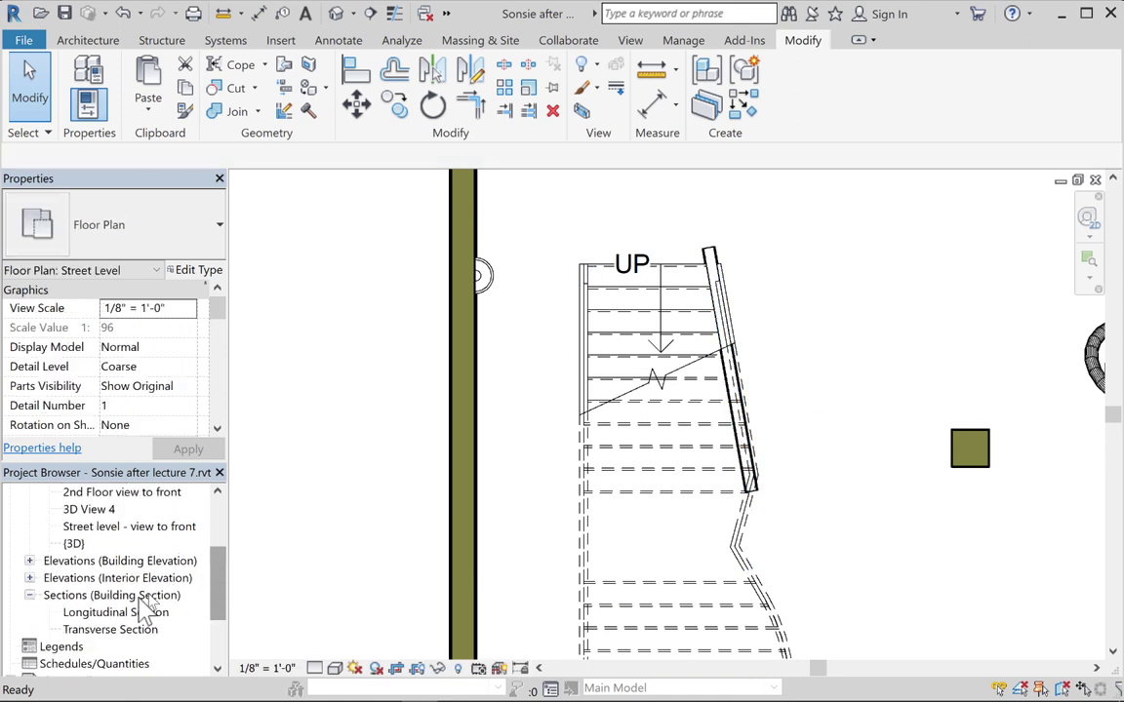
double_click(115, 615)
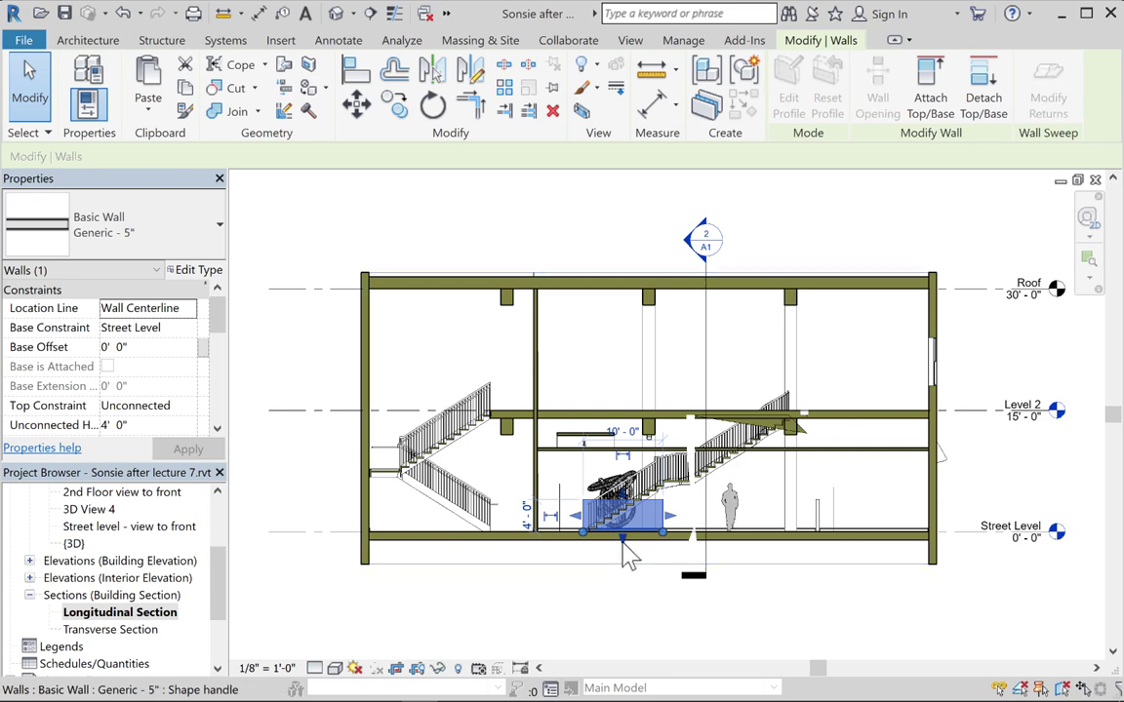
scroll(629, 554, up, 2)
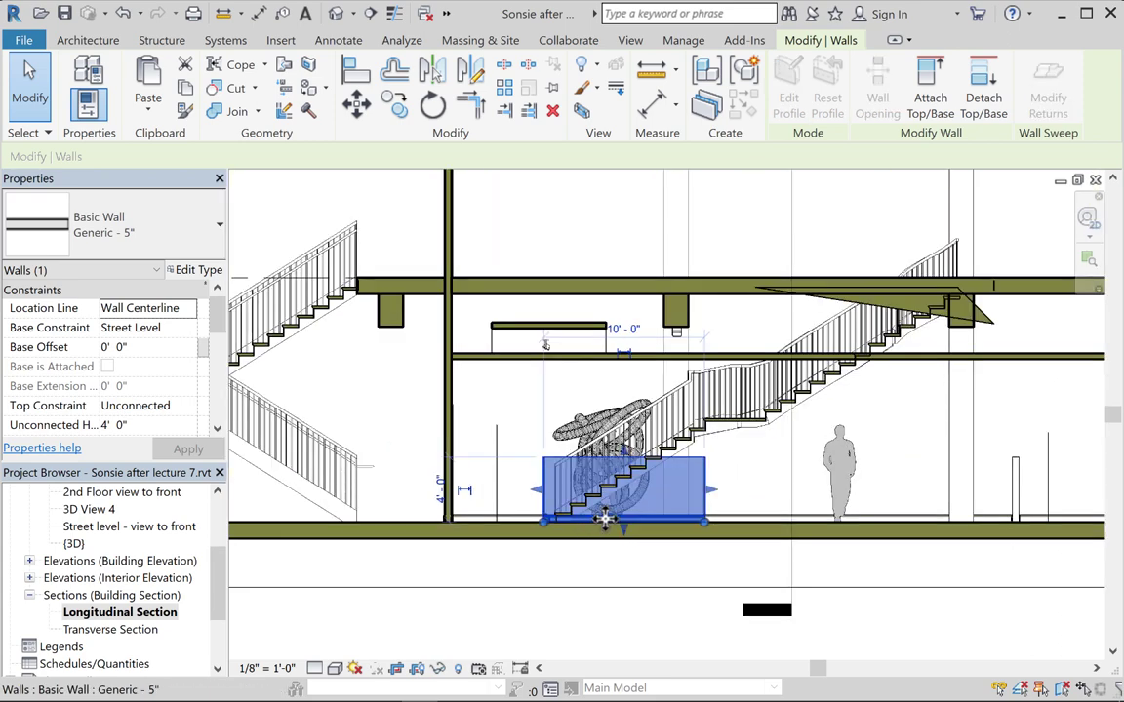
drag(627, 460, 623, 408)
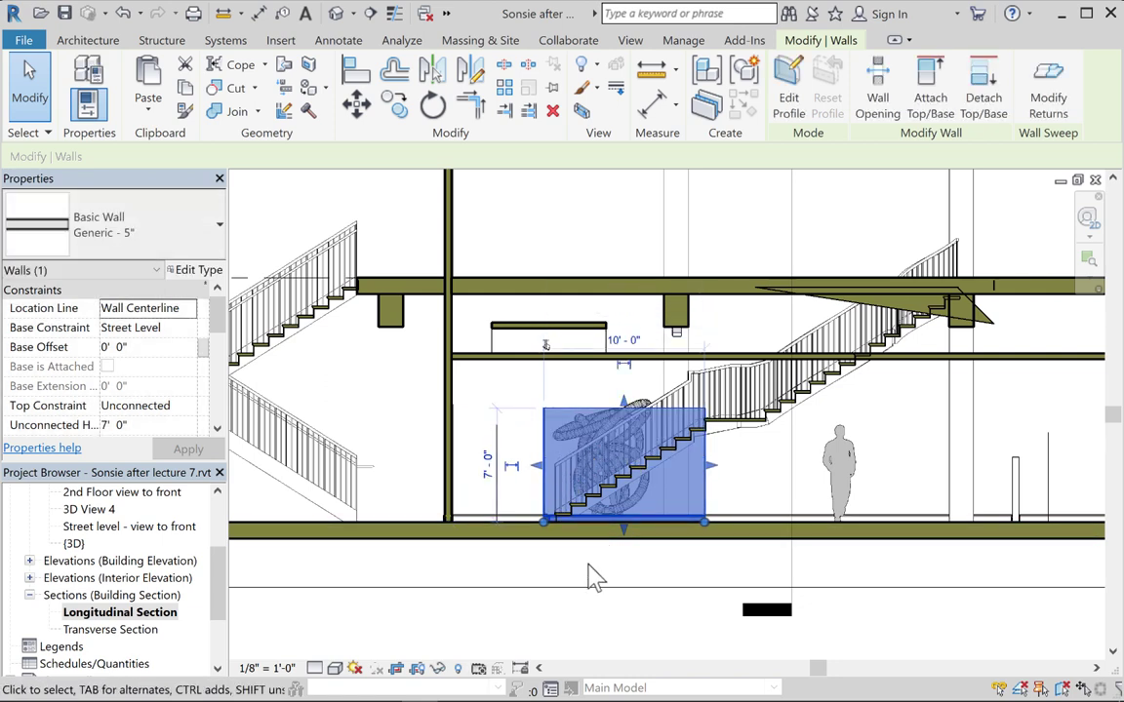
click(610, 609)
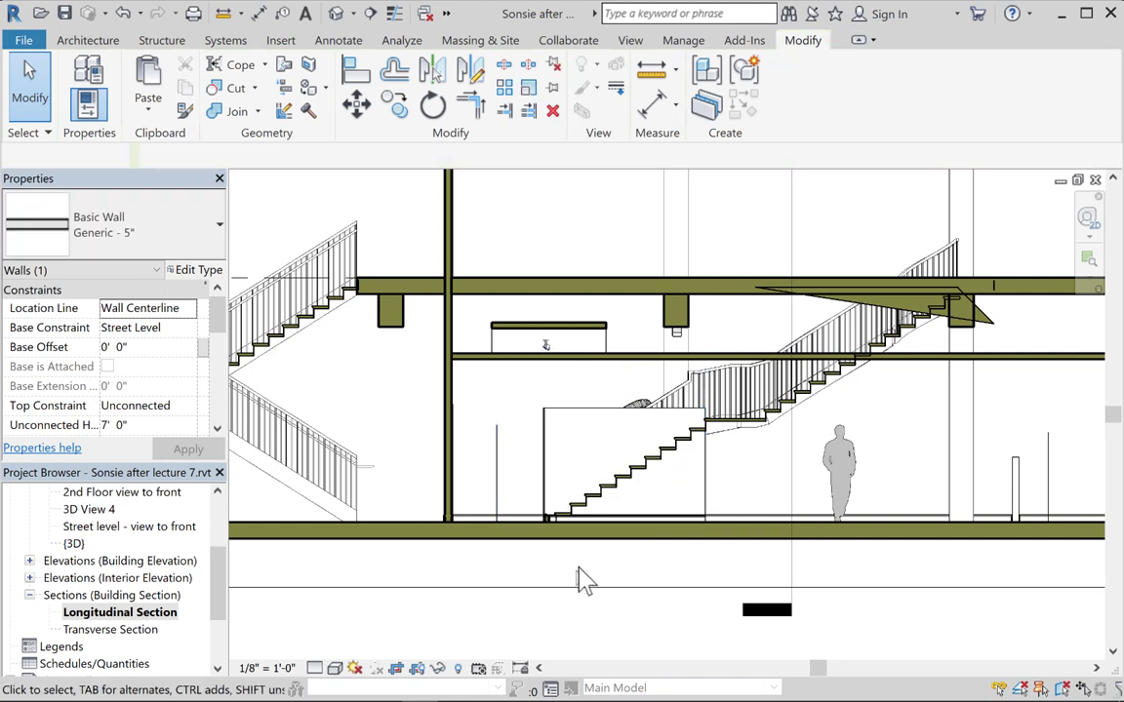
Edit the profile of the wall beside the stair's lower flight, shortening its vertical edge at the landing end to about 5' 7"
middle_drag(613, 594, 636, 615)
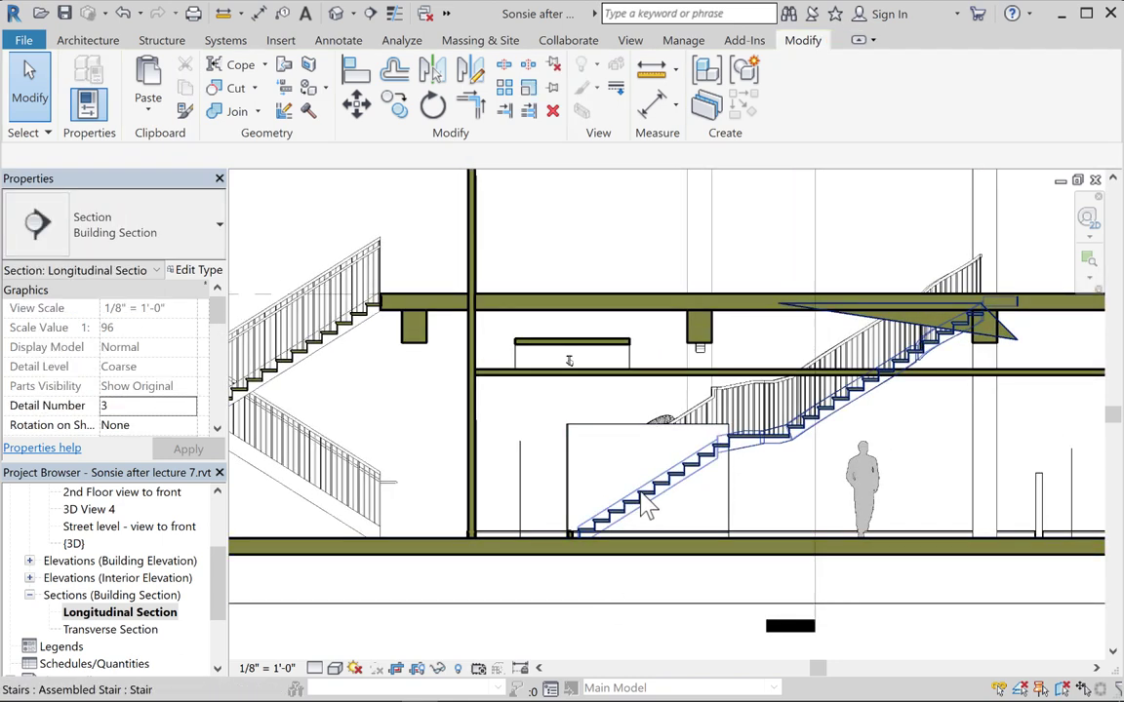
scroll(646, 500, up, 2)
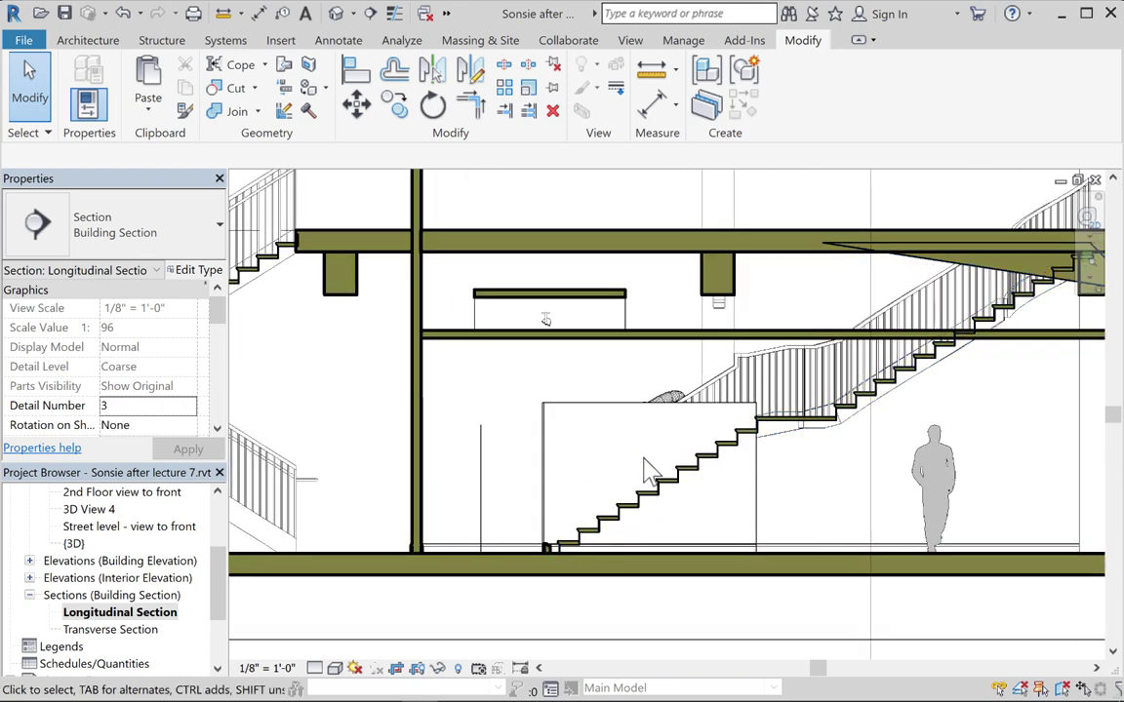
click(578, 403)
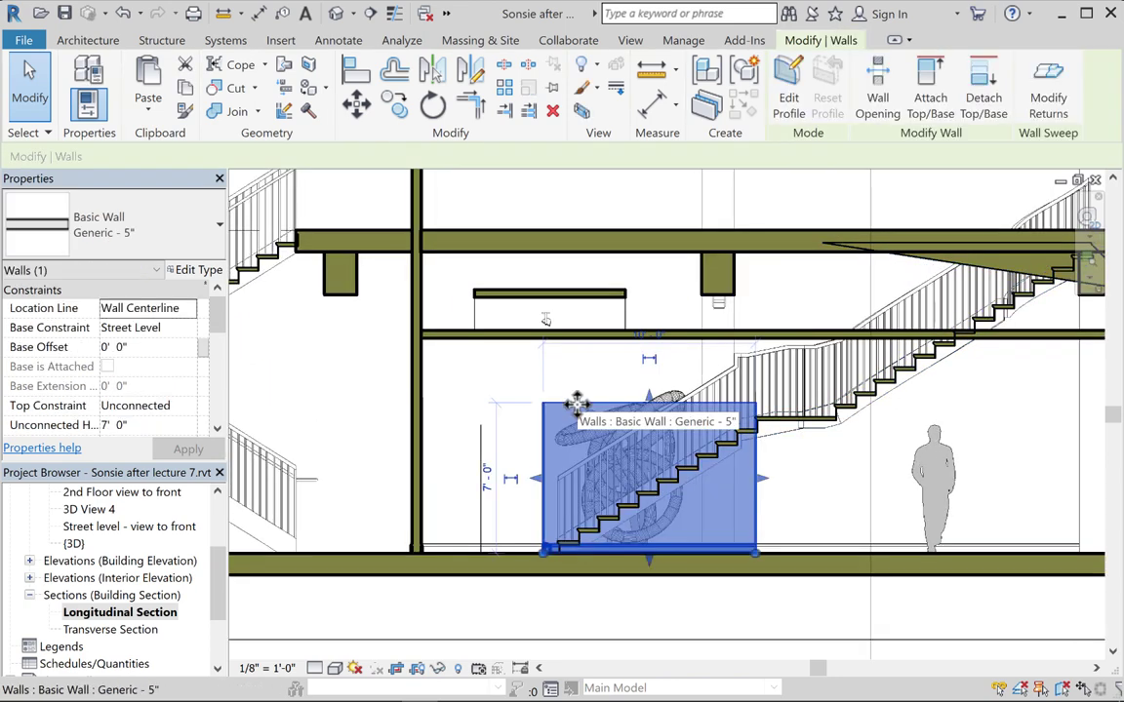
scroll(593, 457, up, 4)
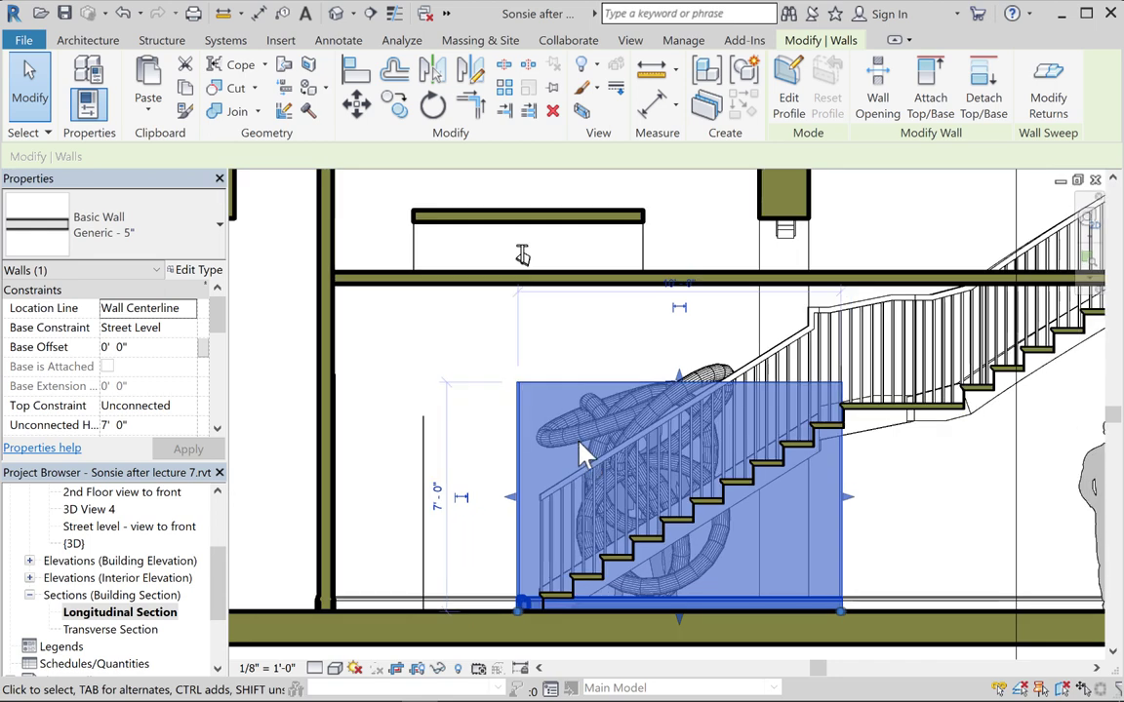
middle_drag(571, 431, 563, 410)
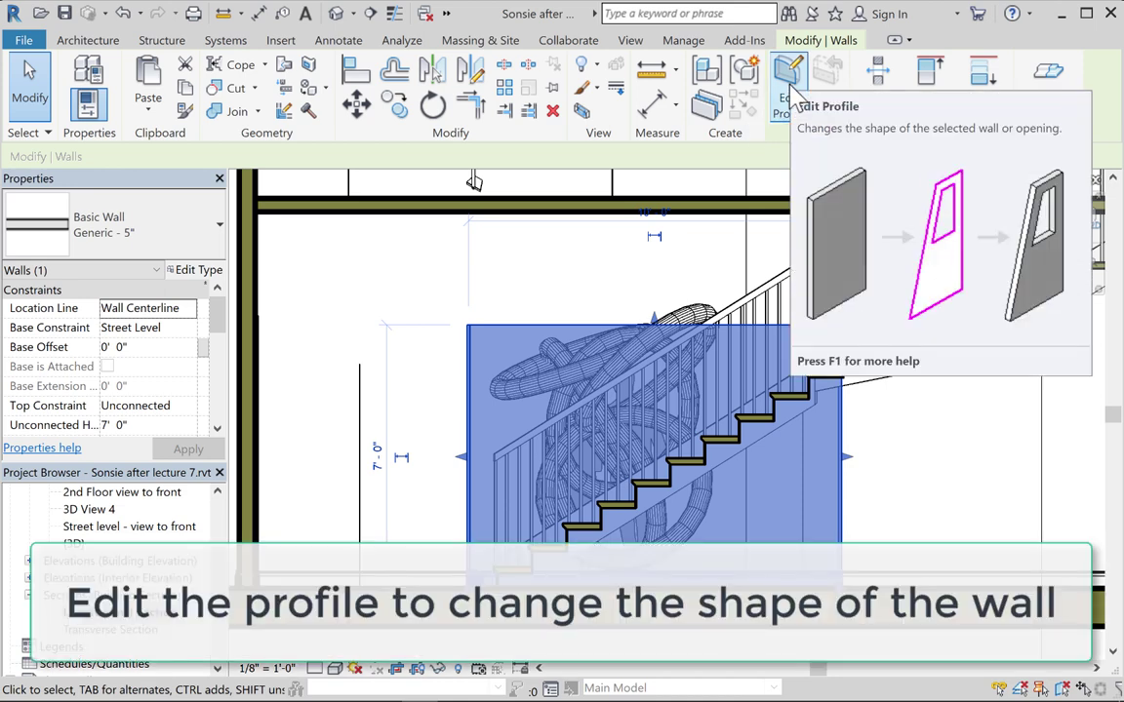
click(790, 83)
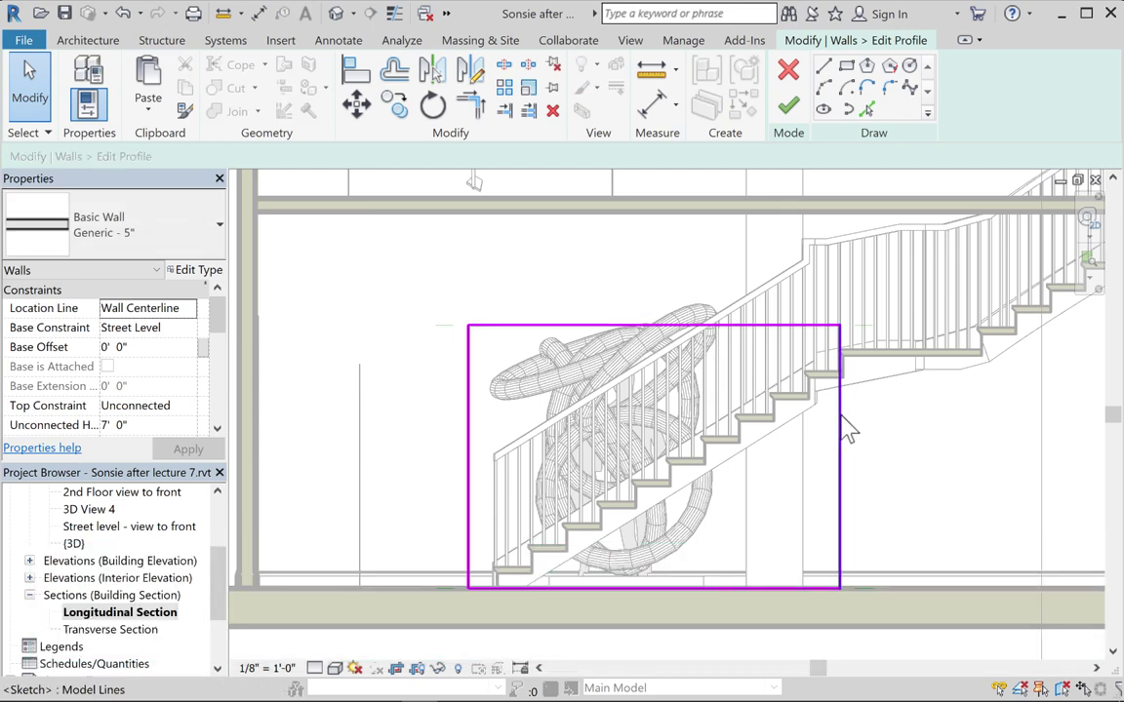
click(840, 368)
drag(841, 326, 840, 378)
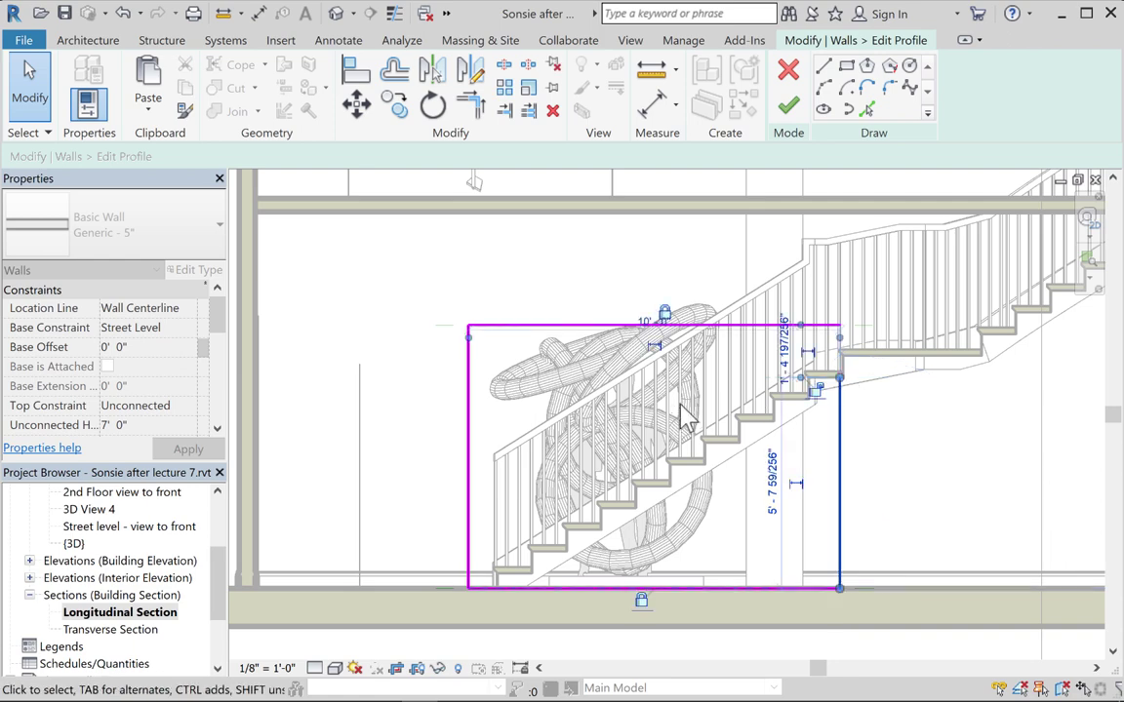
Delete the horizontal top line and the vertical line at the stair's foot from the wall profile
click(590, 327)
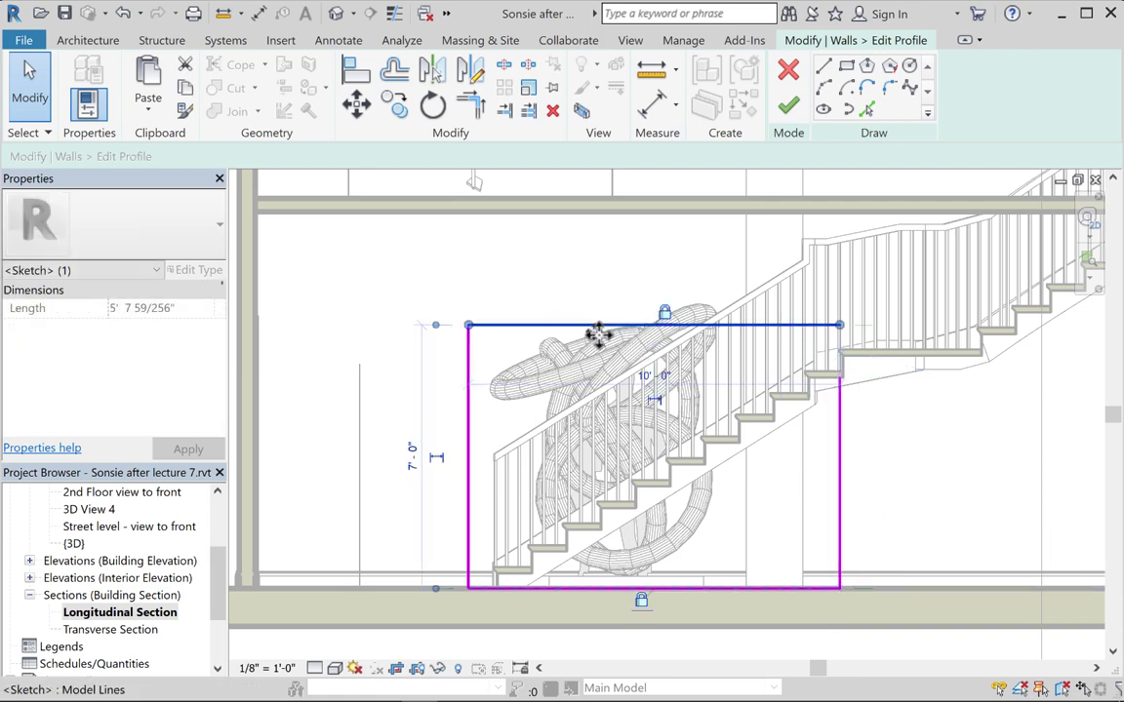
key(Delete)
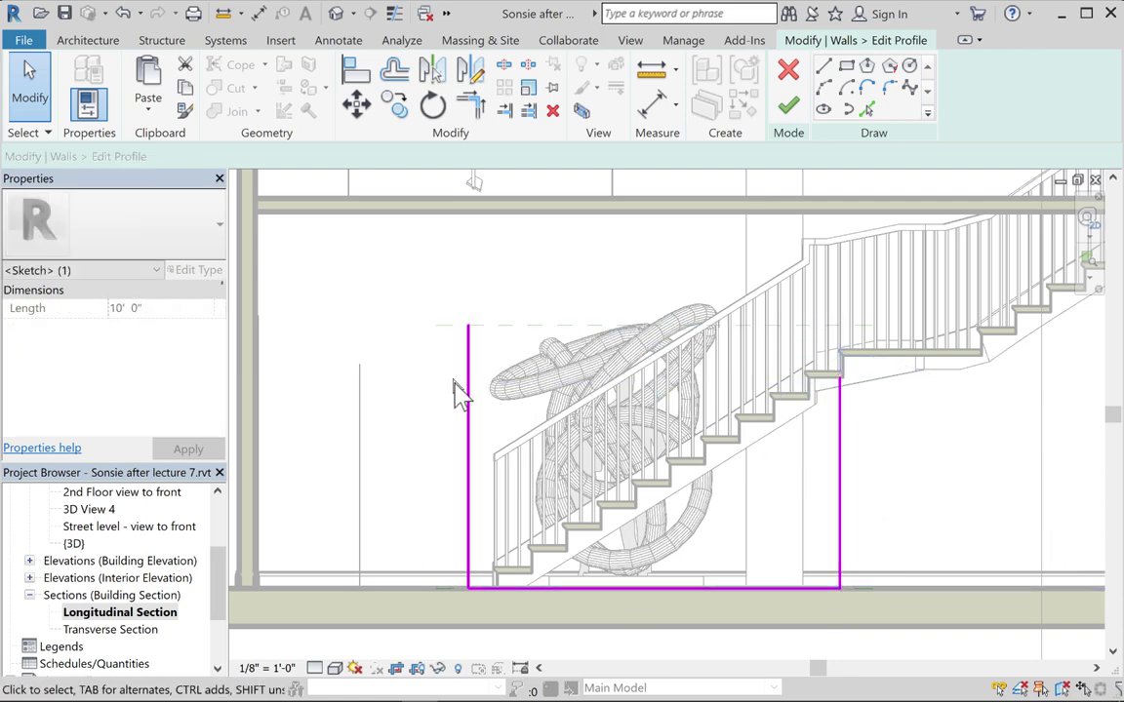
click(469, 413)
key(Delete)
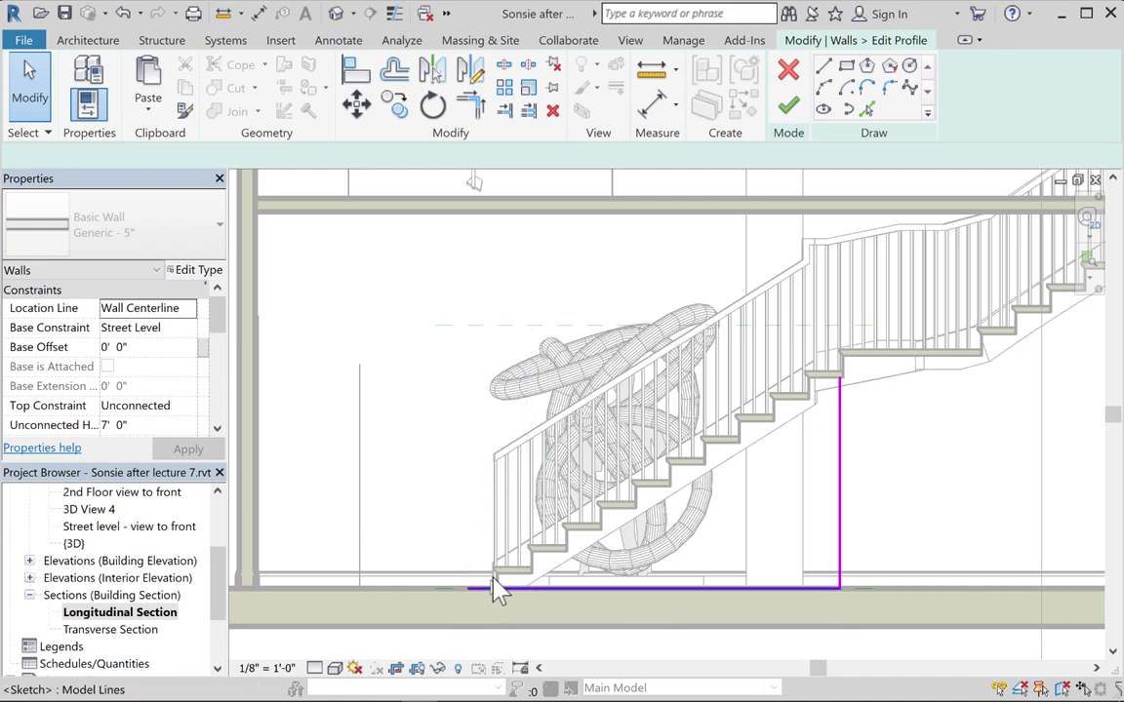
Add profile lines along the underside of the lower flight, the landing's sloping underside and the short vertical step between them
scroll(509, 592, up, 1)
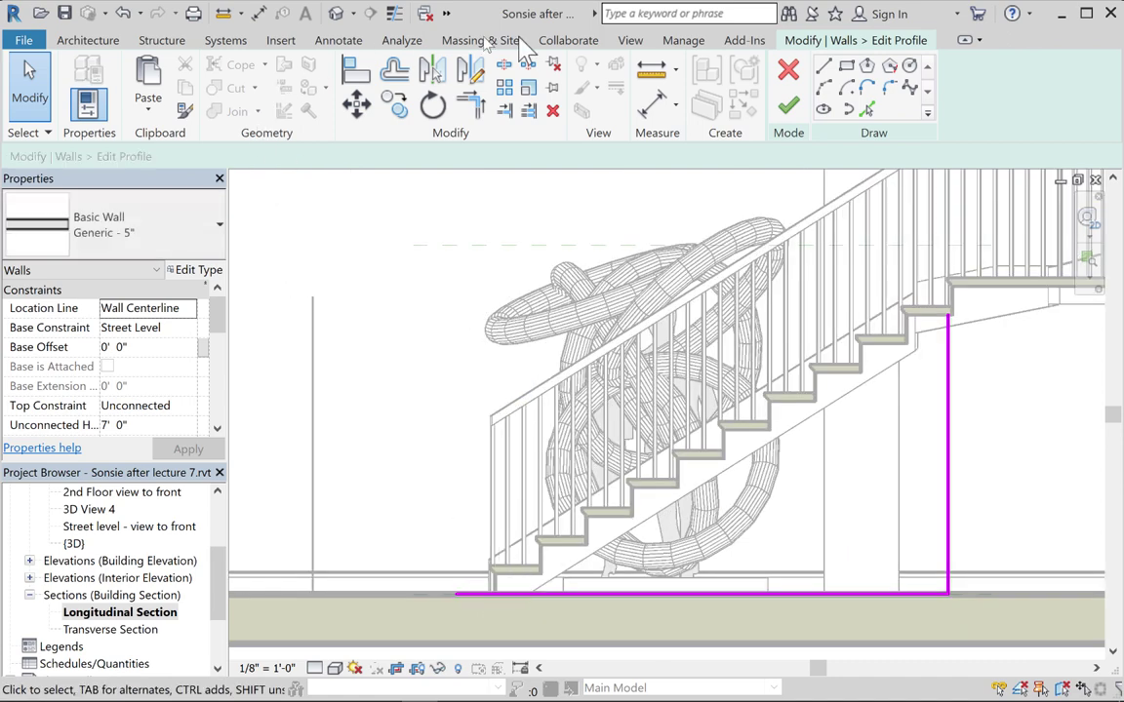
click(825, 66)
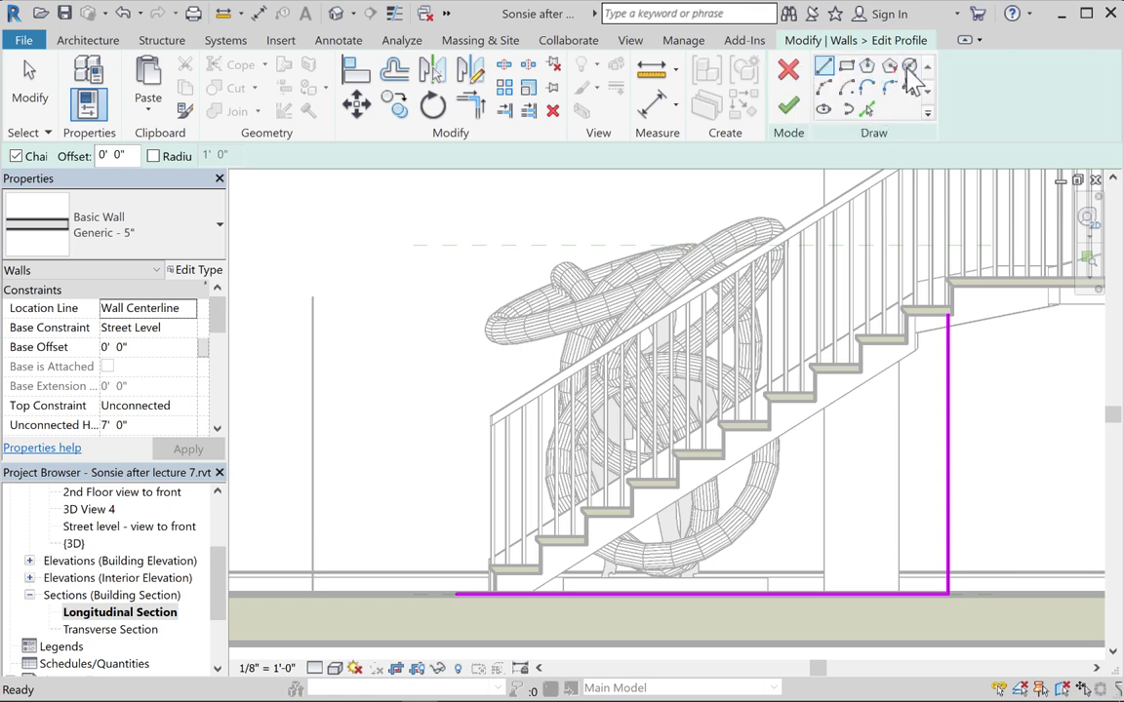
click(867, 112)
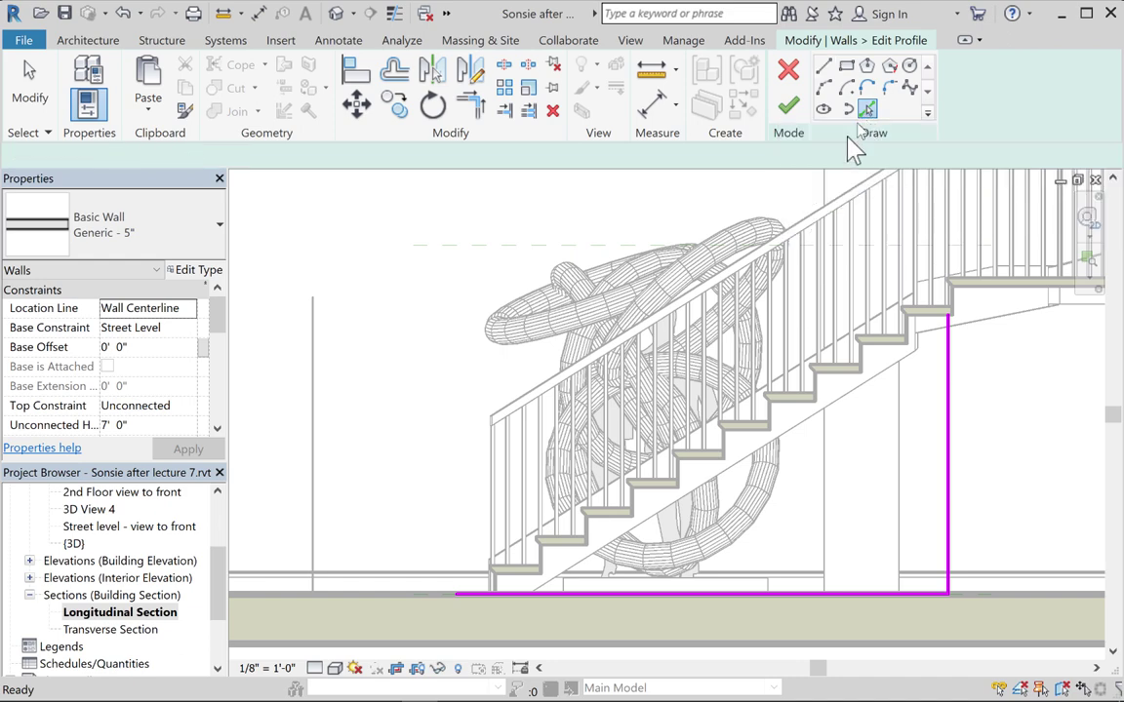
click(817, 436)
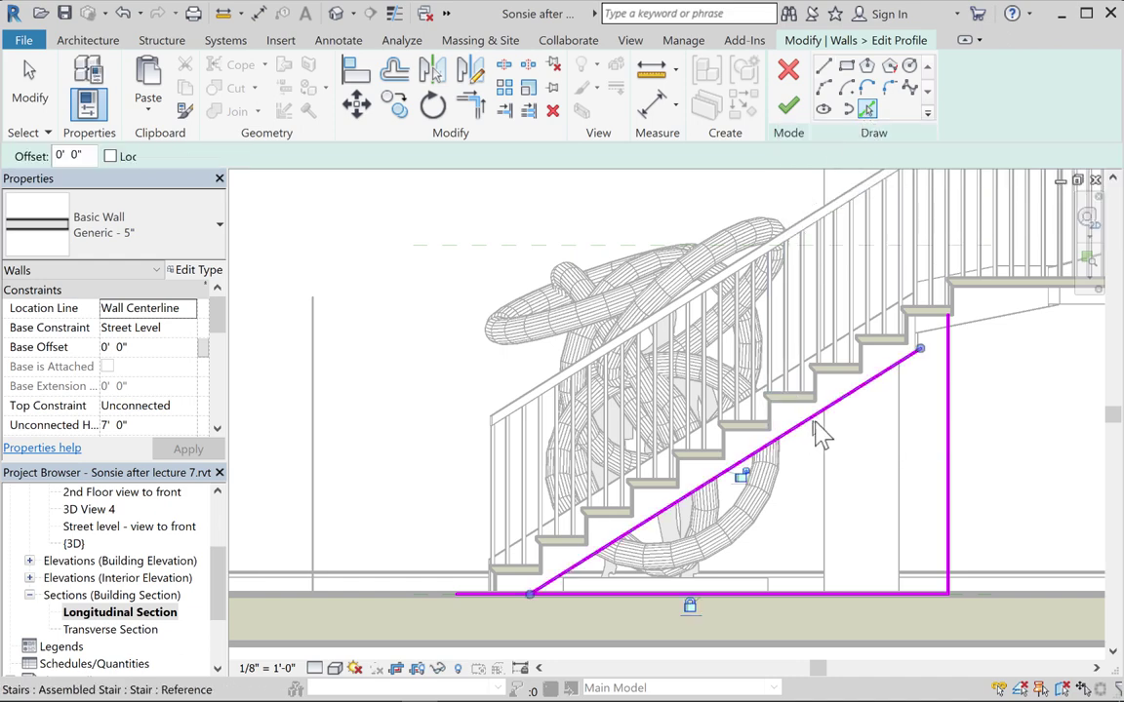
click(930, 333)
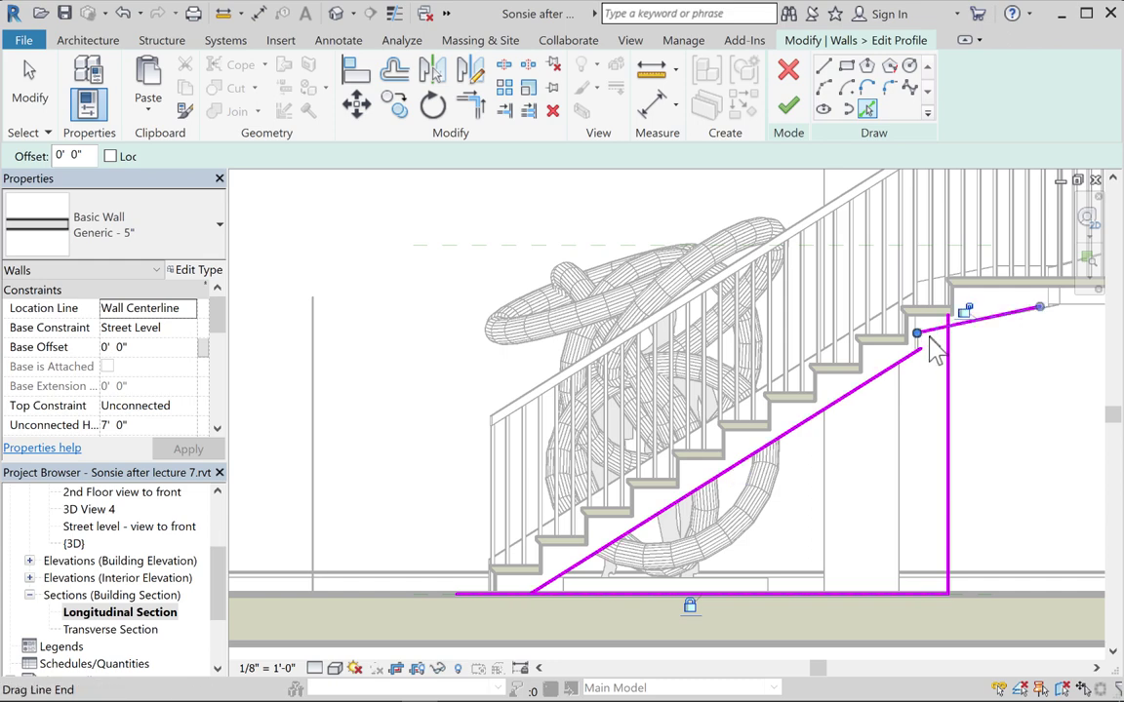
scroll(925, 359, up, 5)
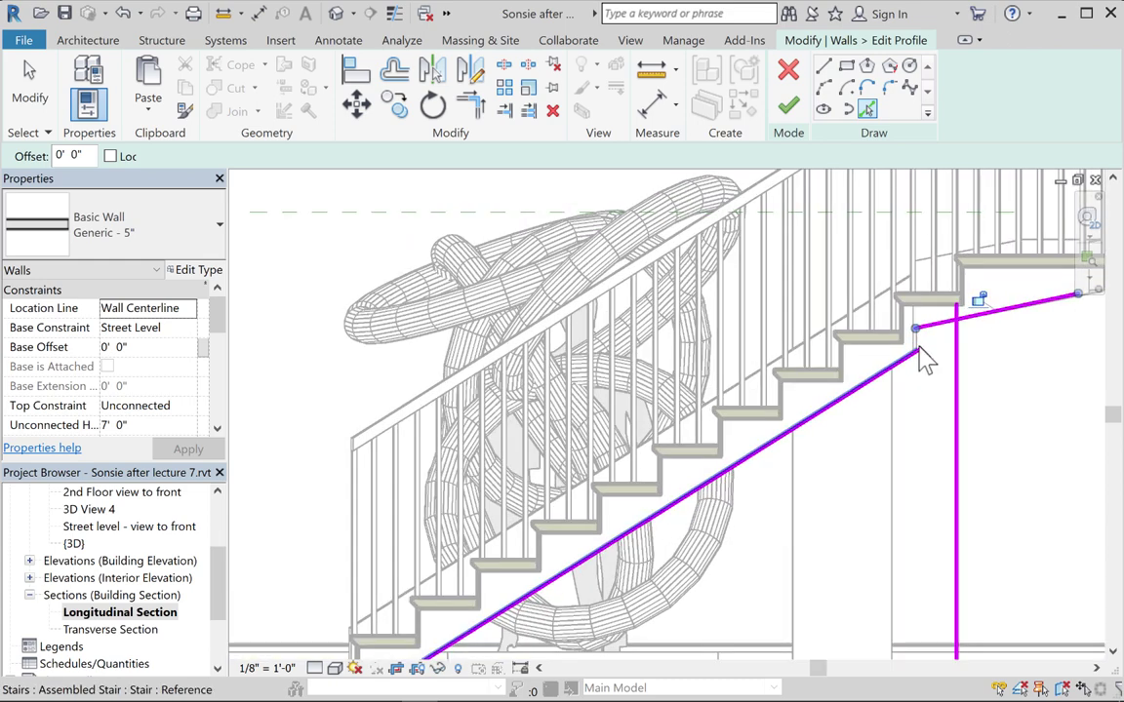
click(917, 353)
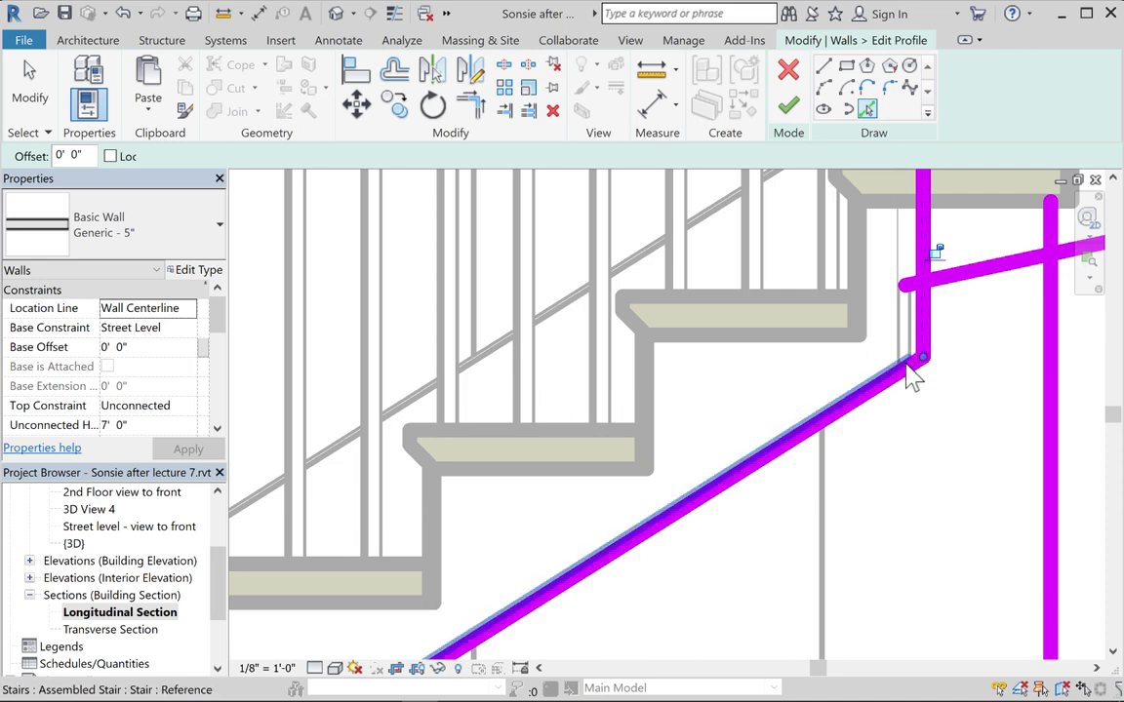
scroll(908, 376, down, 5)
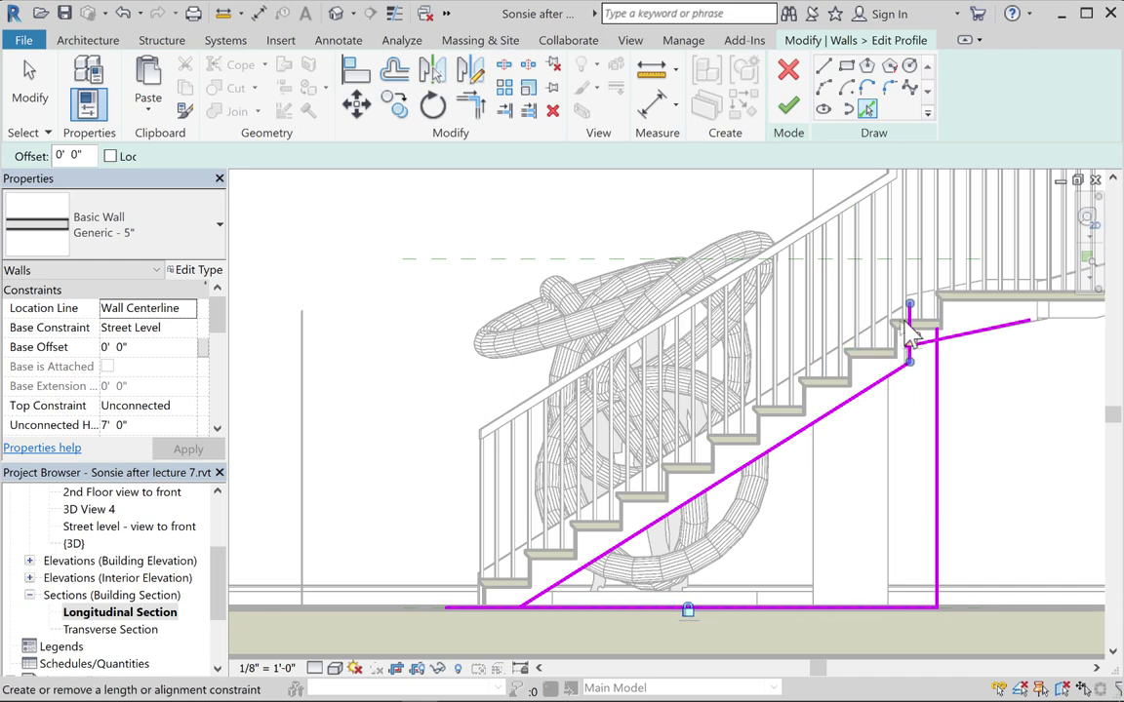
mouse_move(910, 306)
mouse_down()
mouse_move(881, 306)
mouse_move(888, 313)
mouse_up()
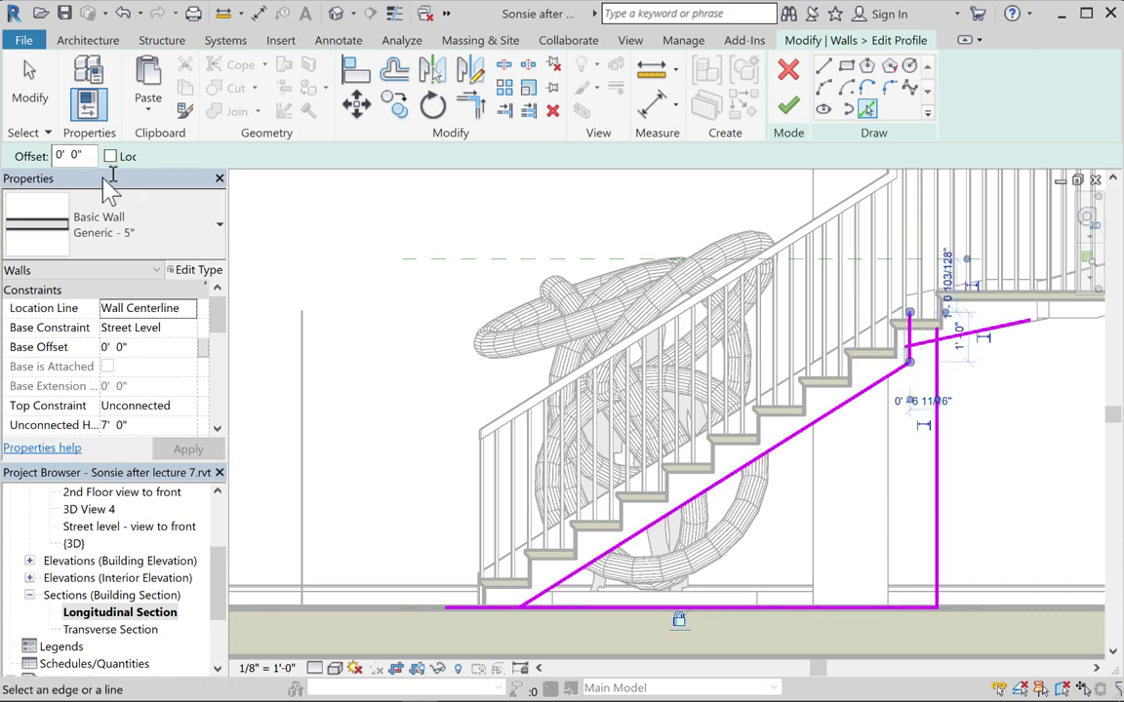
click(30, 90)
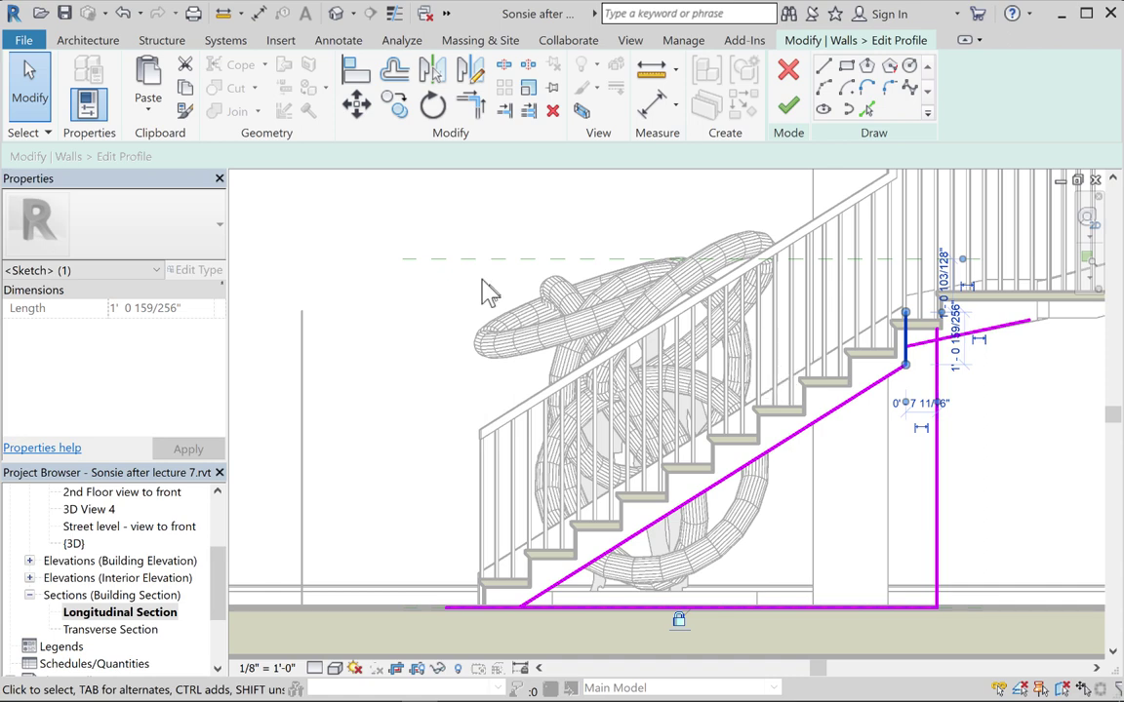
Trim the profile lines at their corners into one closed loop beneath the stair and finish the wall profile
mouse_move(636, 555)
middle_down()
mouse_move(652, 515)
mouse_move(646, 480)
middle_up()
scroll(625, 479, down, 1)
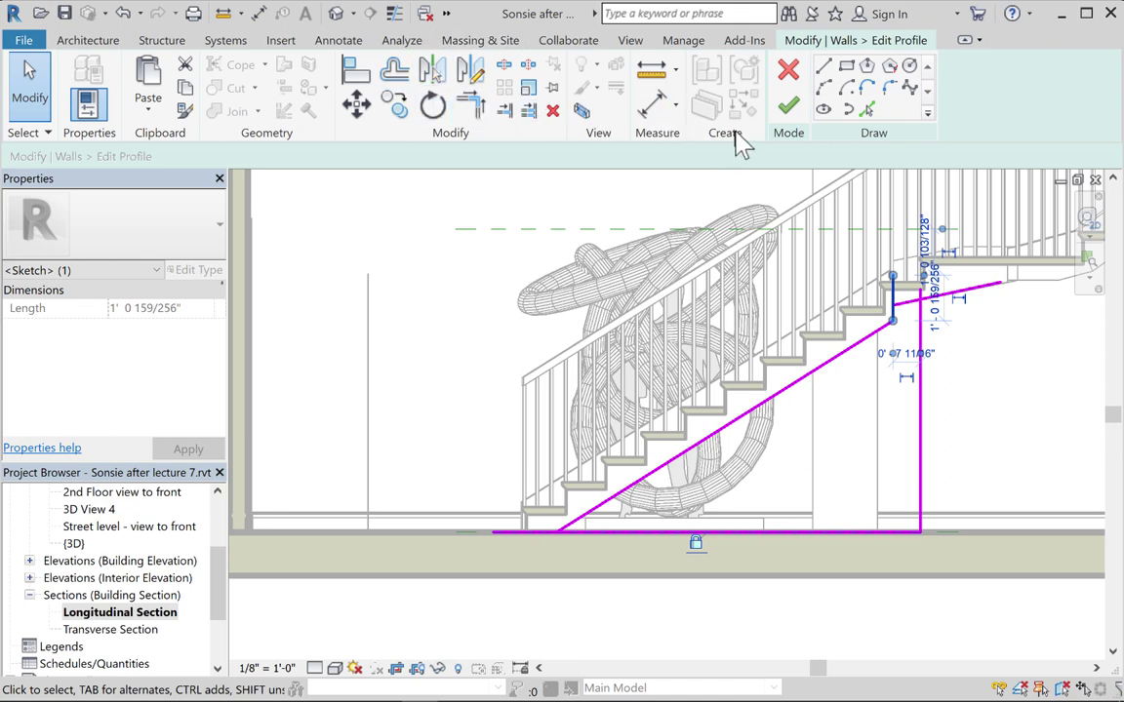
click(469, 106)
click(624, 499)
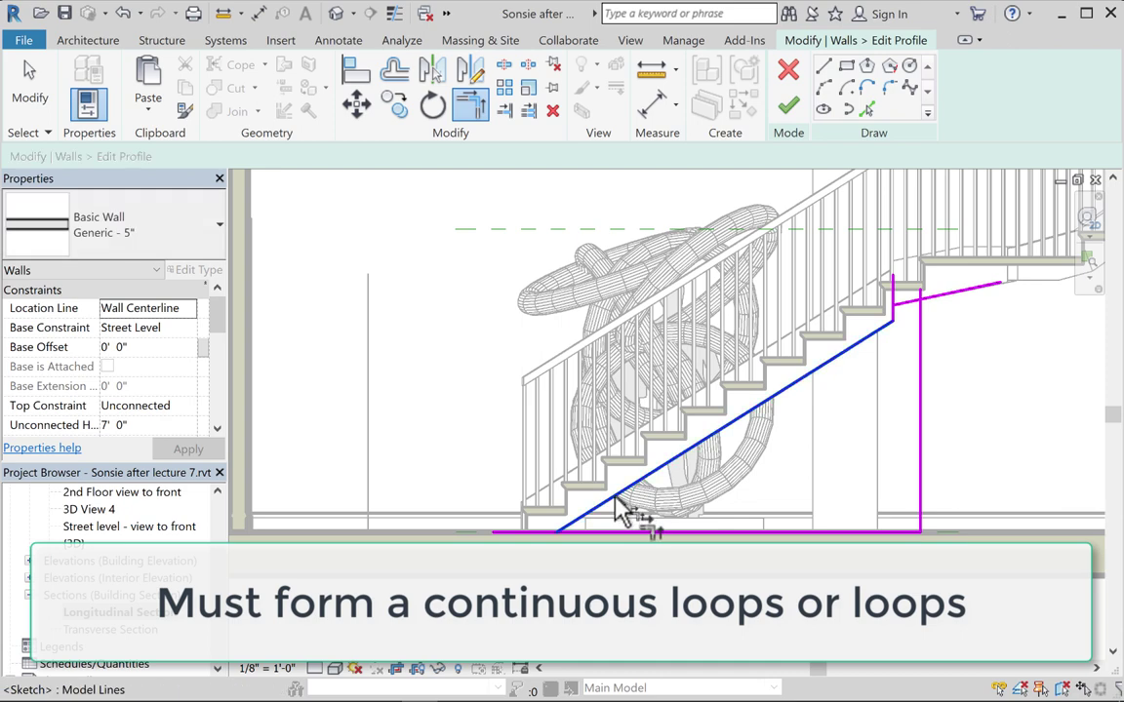
click(627, 532)
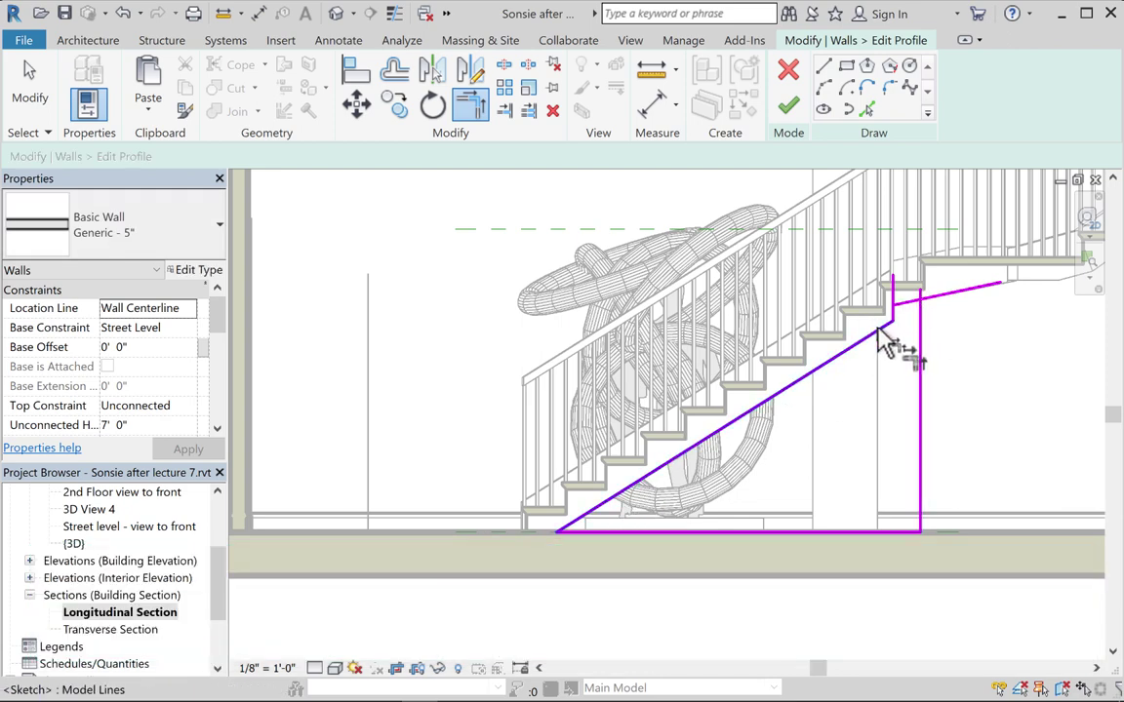
click(886, 330)
click(895, 317)
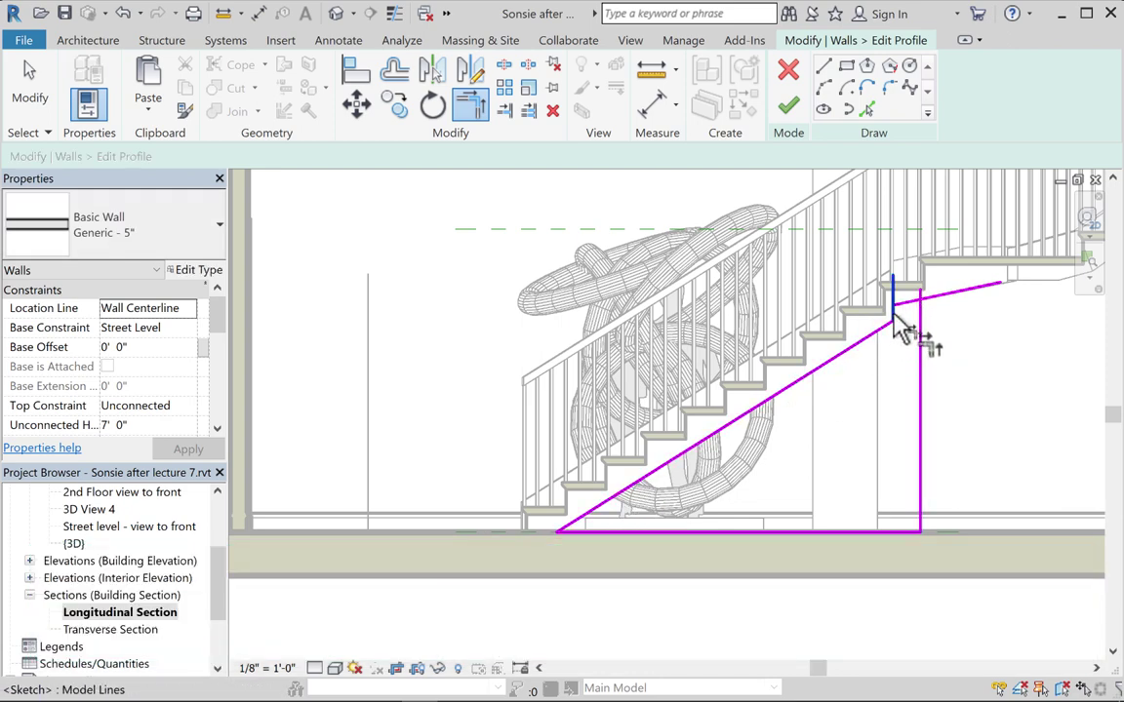
click(901, 311)
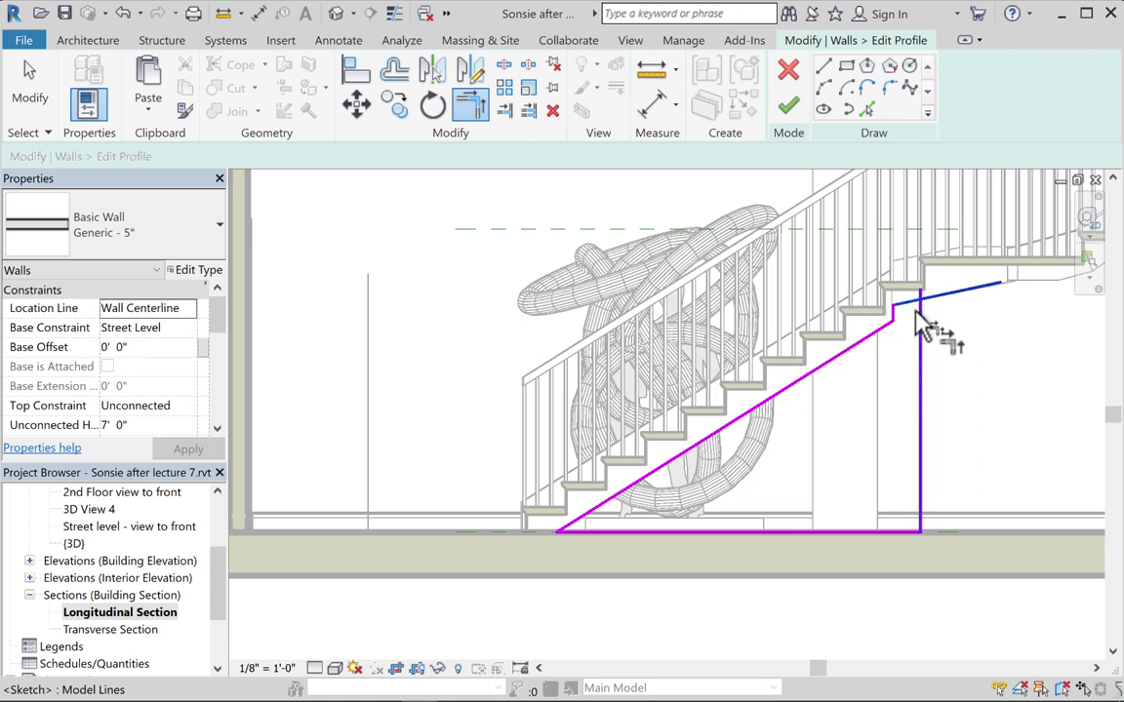
click(920, 329)
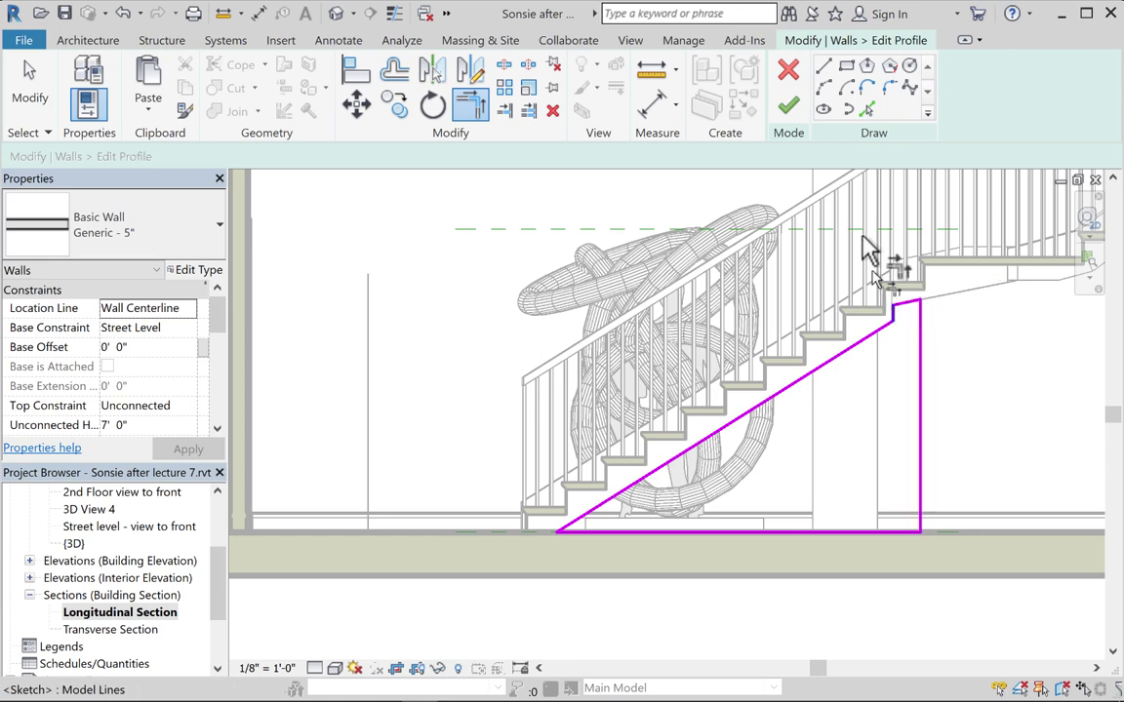
click(790, 109)
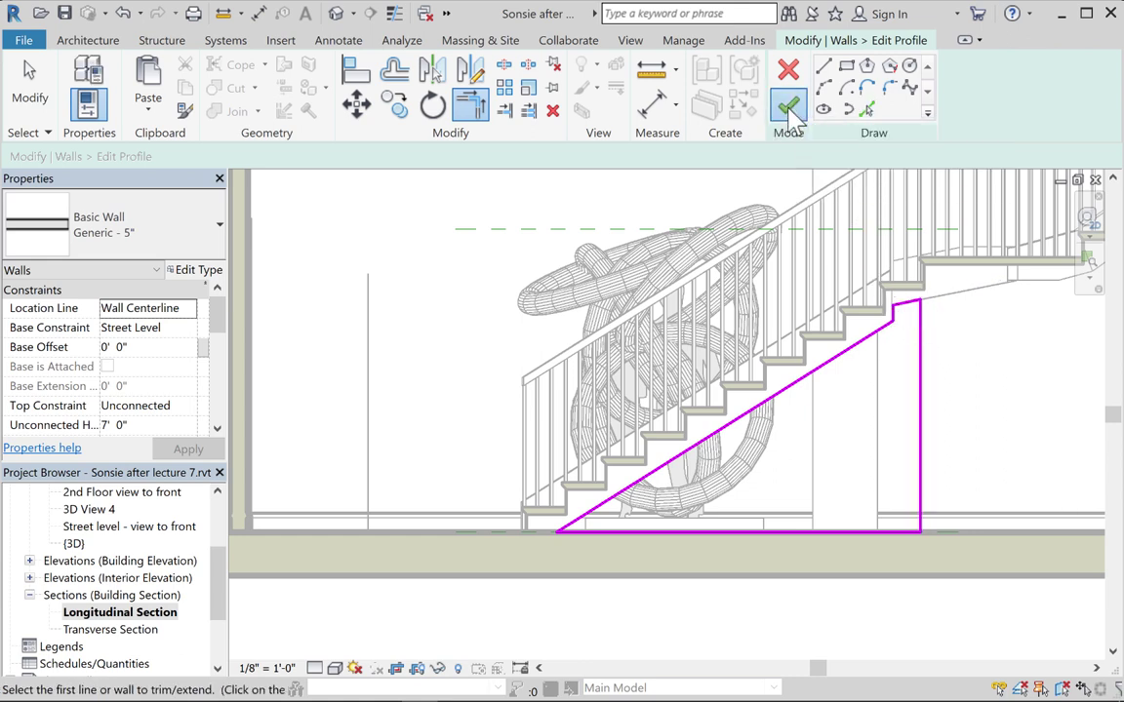
click(1005, 386)
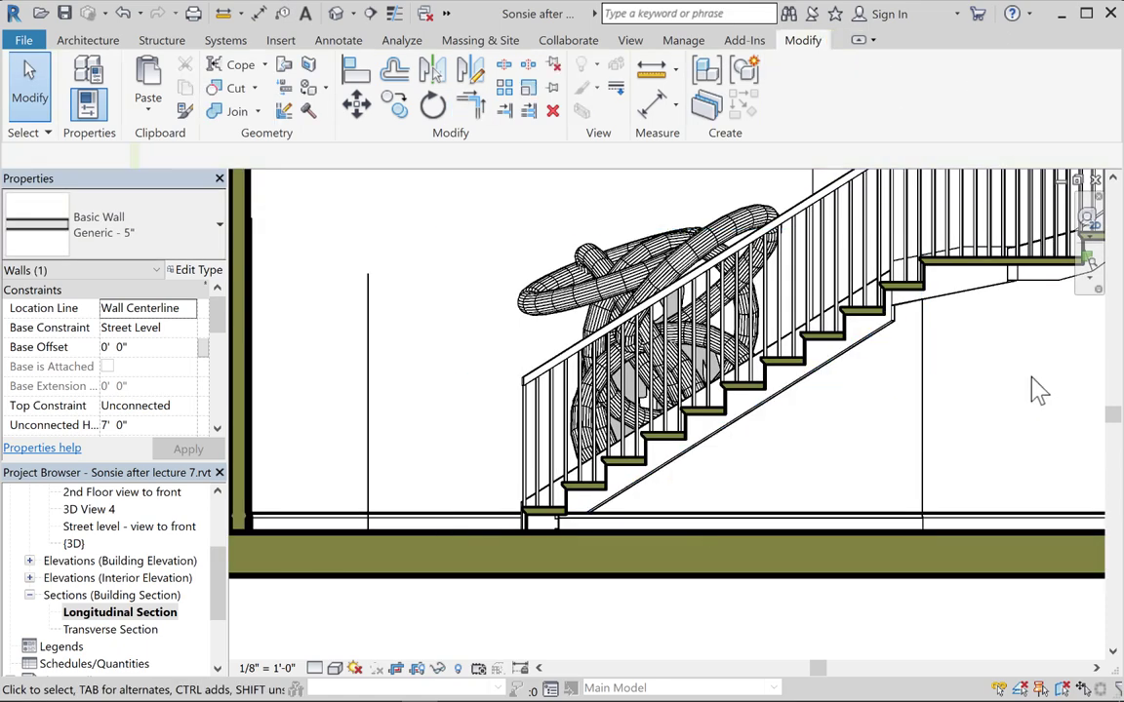
Hide the stair in the section to examine the reshaped wall, and undo the hiding
click(951, 288)
right_click(965, 301)
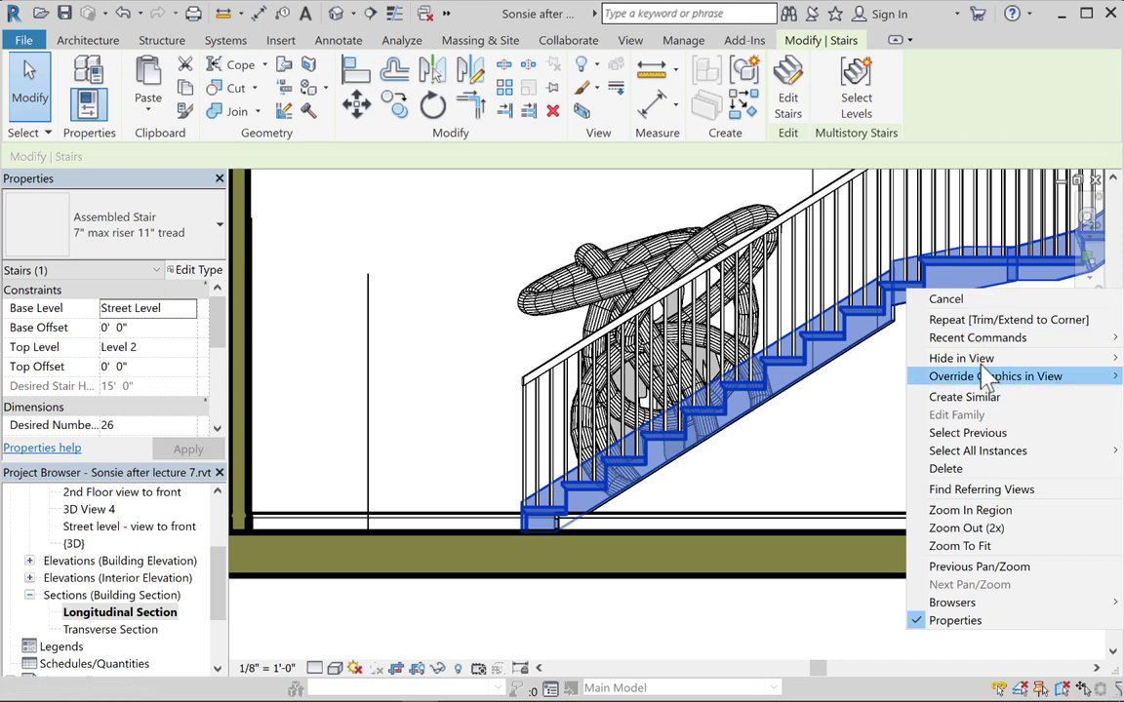
mouse_move(965, 359)
click(849, 361)
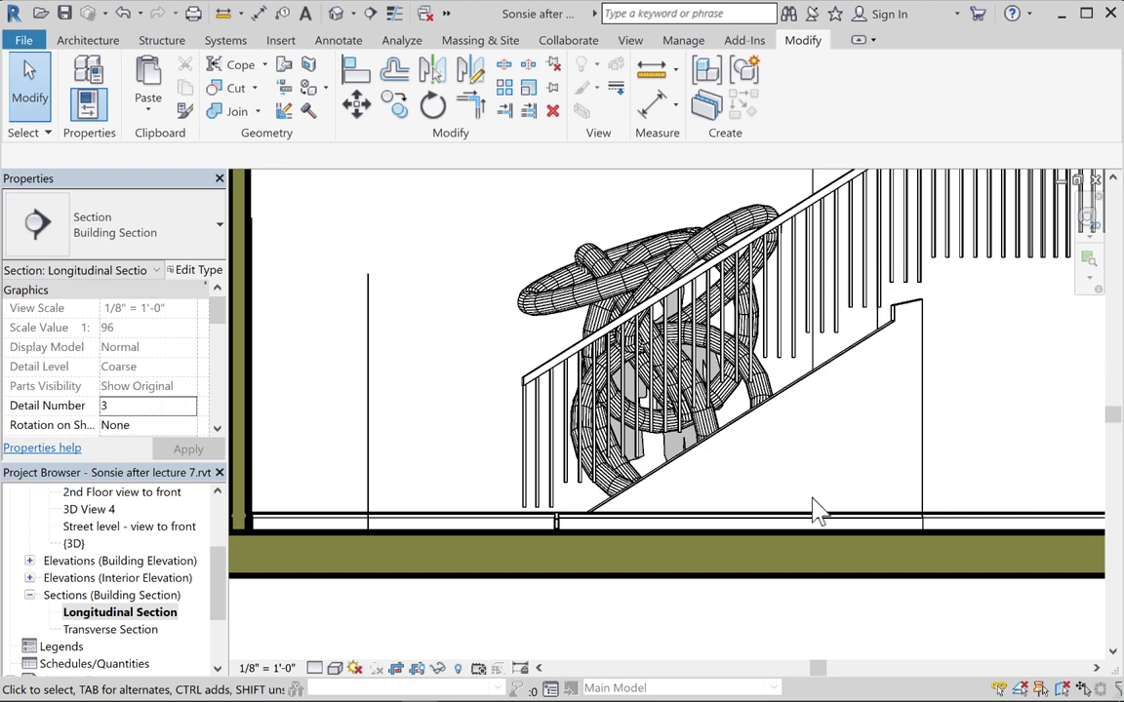
key(ctrl+z)
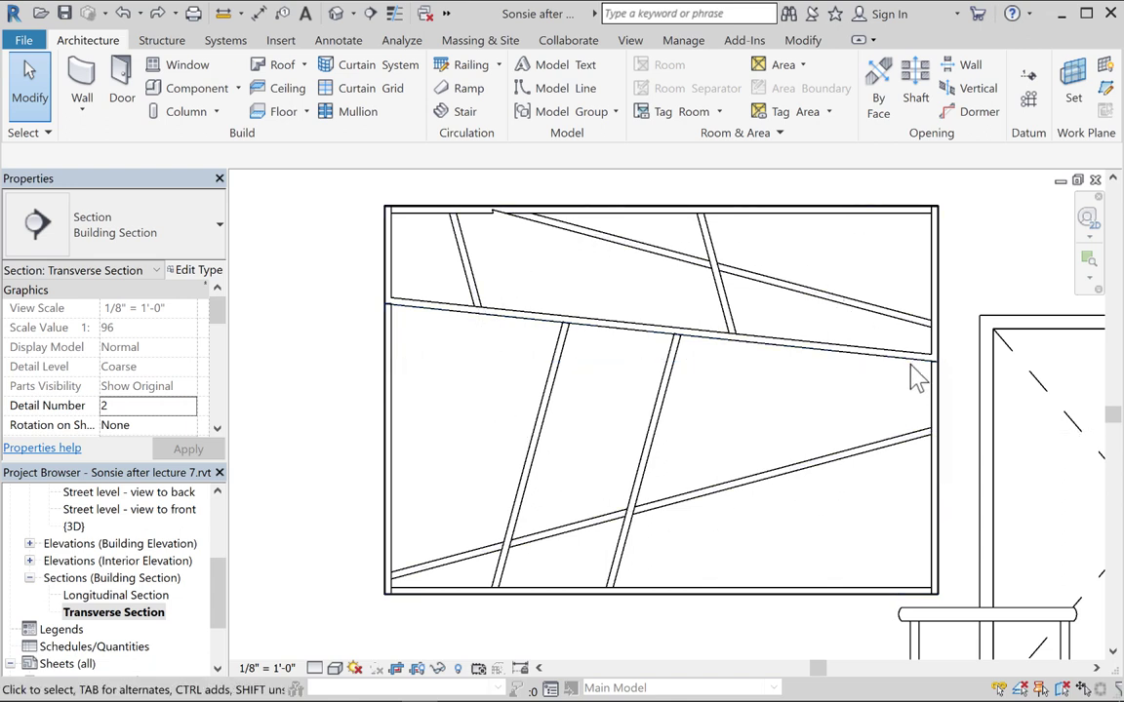
Edit the lower curtain wall's profile, slanting the right side inward at its foot and trimming the bottom line back to meet it
click(940, 412)
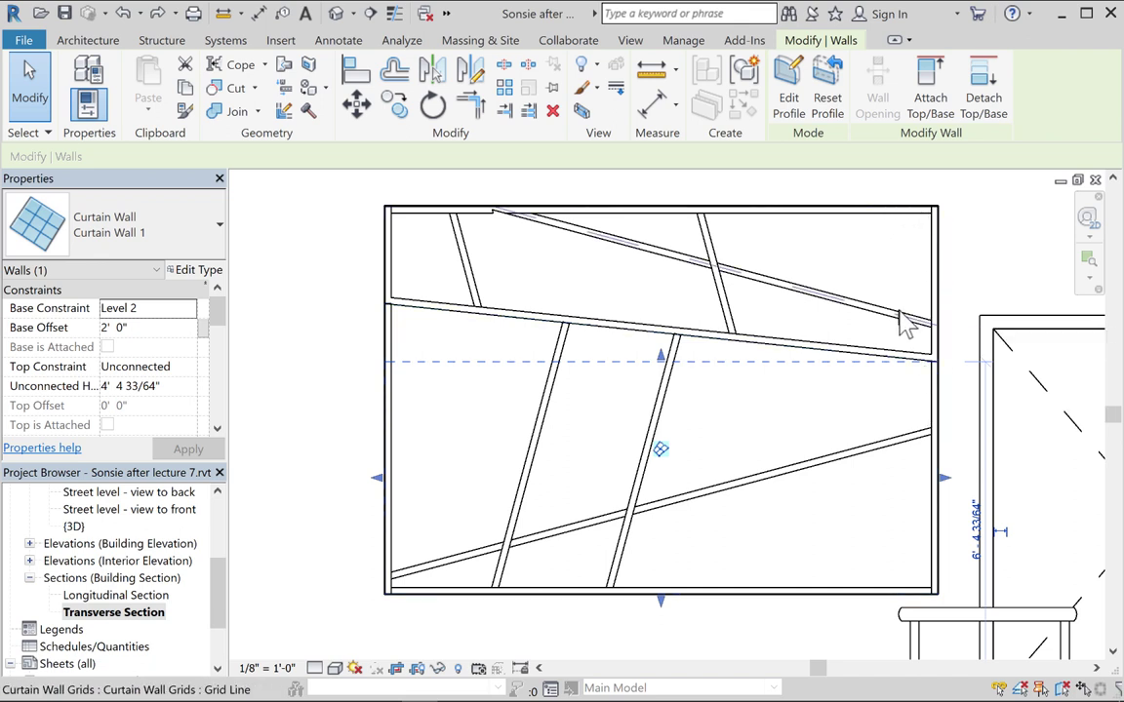
click(791, 102)
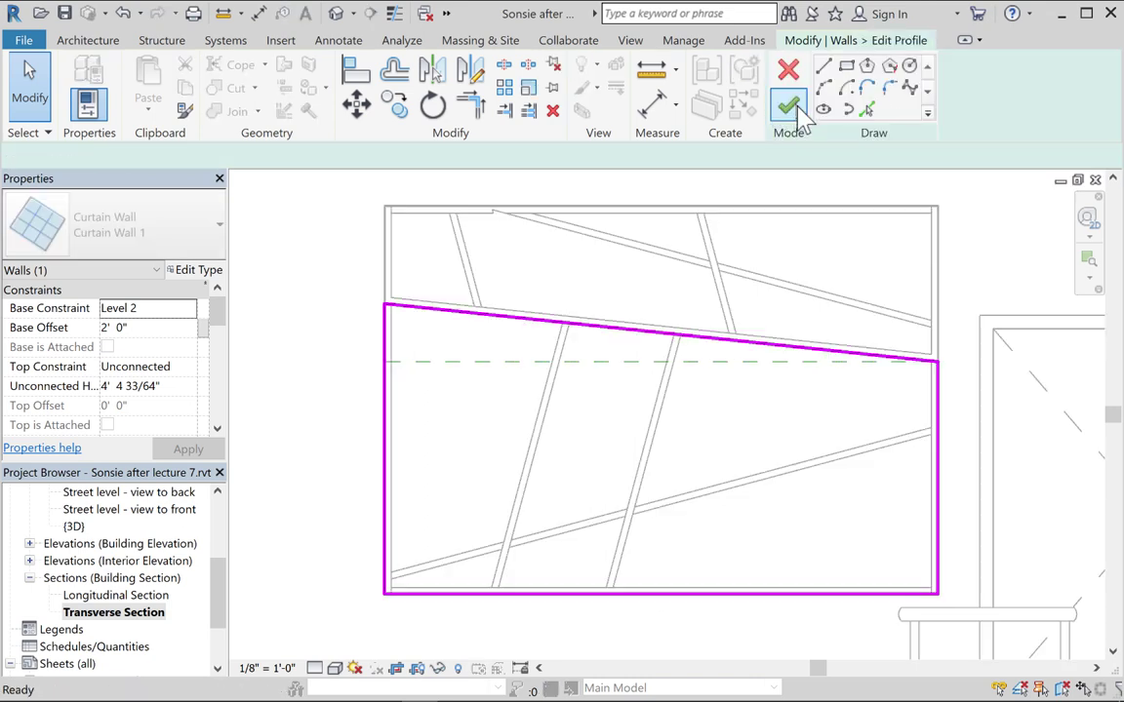
click(937, 514)
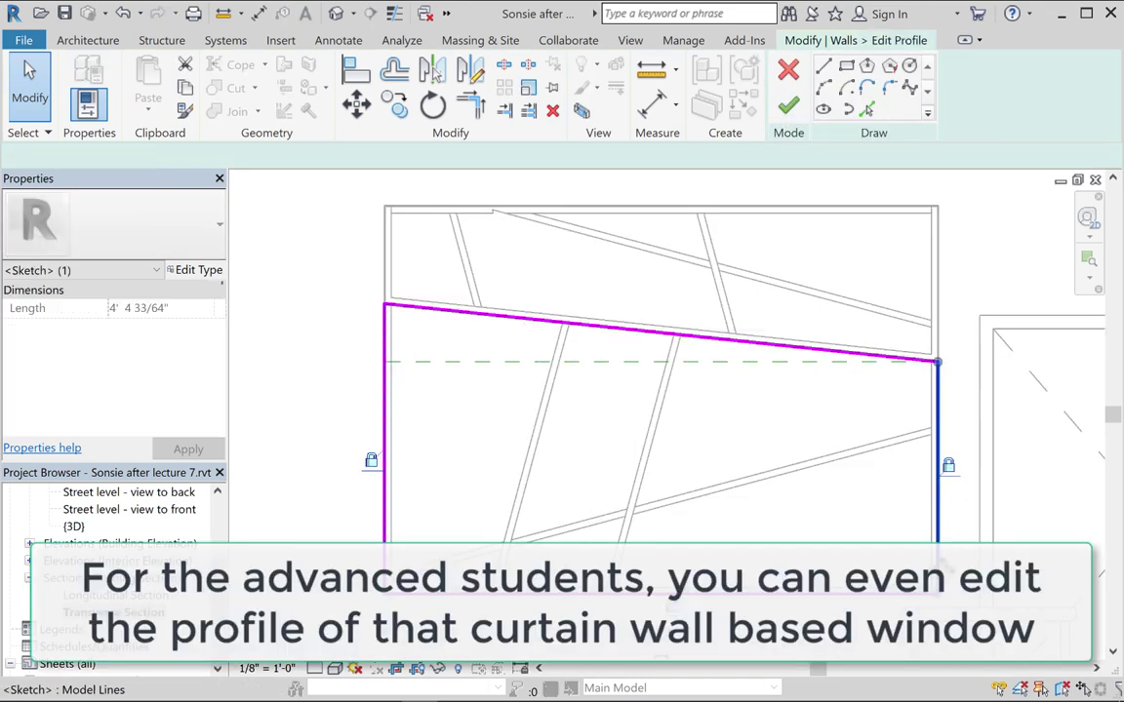
drag(937, 634, 885, 634)
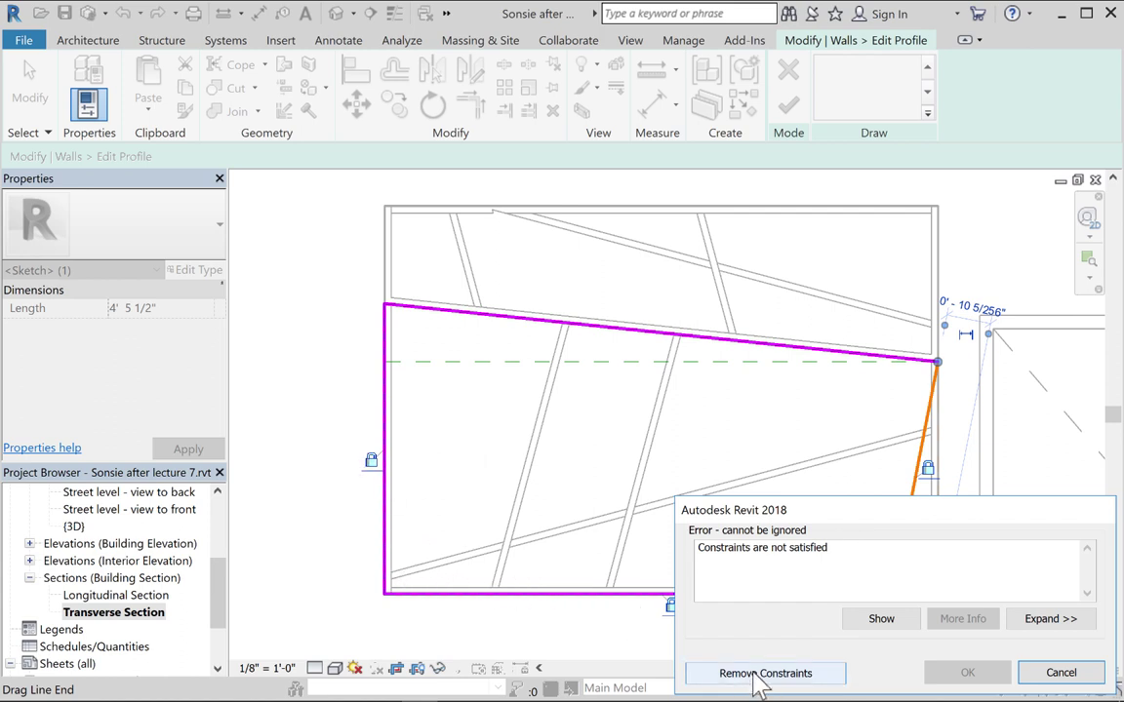
click(803, 675)
click(932, 593)
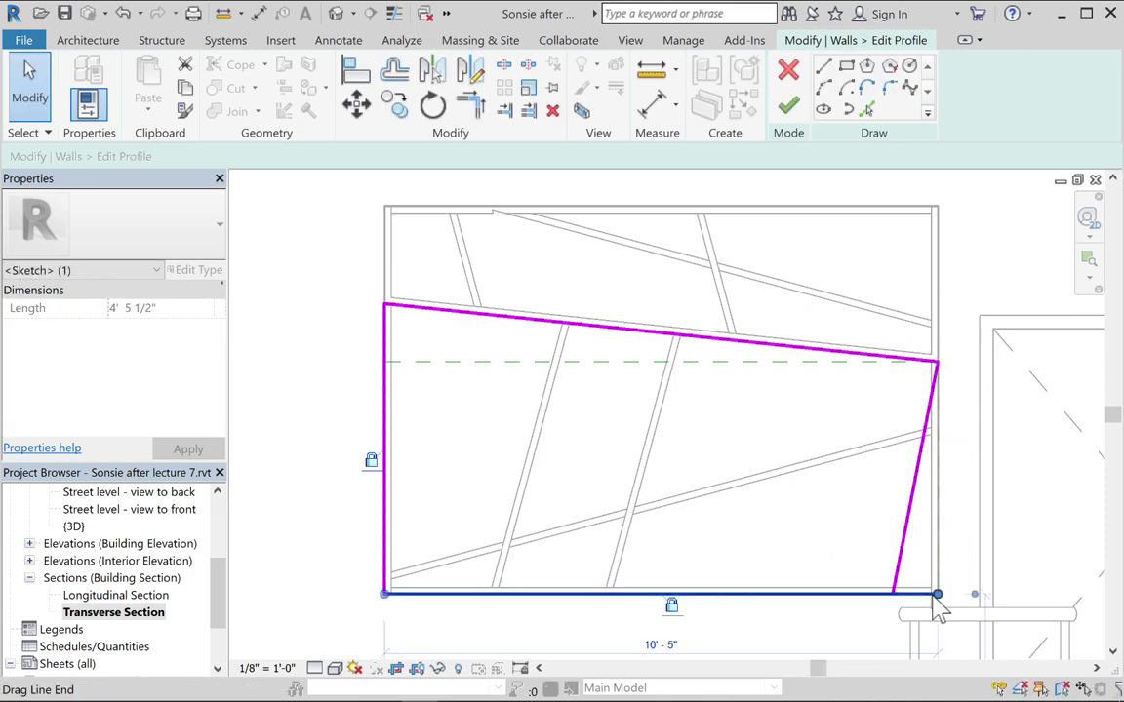
drag(935, 593, 894, 593)
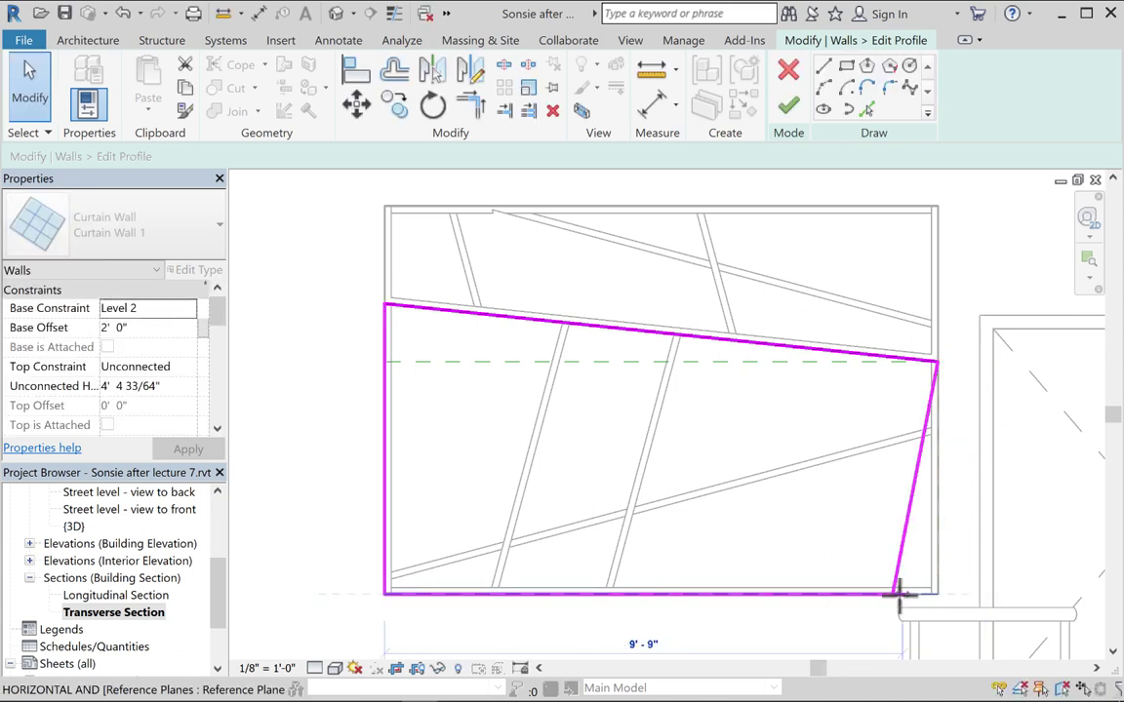
Slant the left side of the curtain wall profile inward at its foot to join the bottom line, and finish the profile
click(383, 585)
drag(385, 593, 454, 591)
key(Escape)
click(377, 540)
key(Escape)
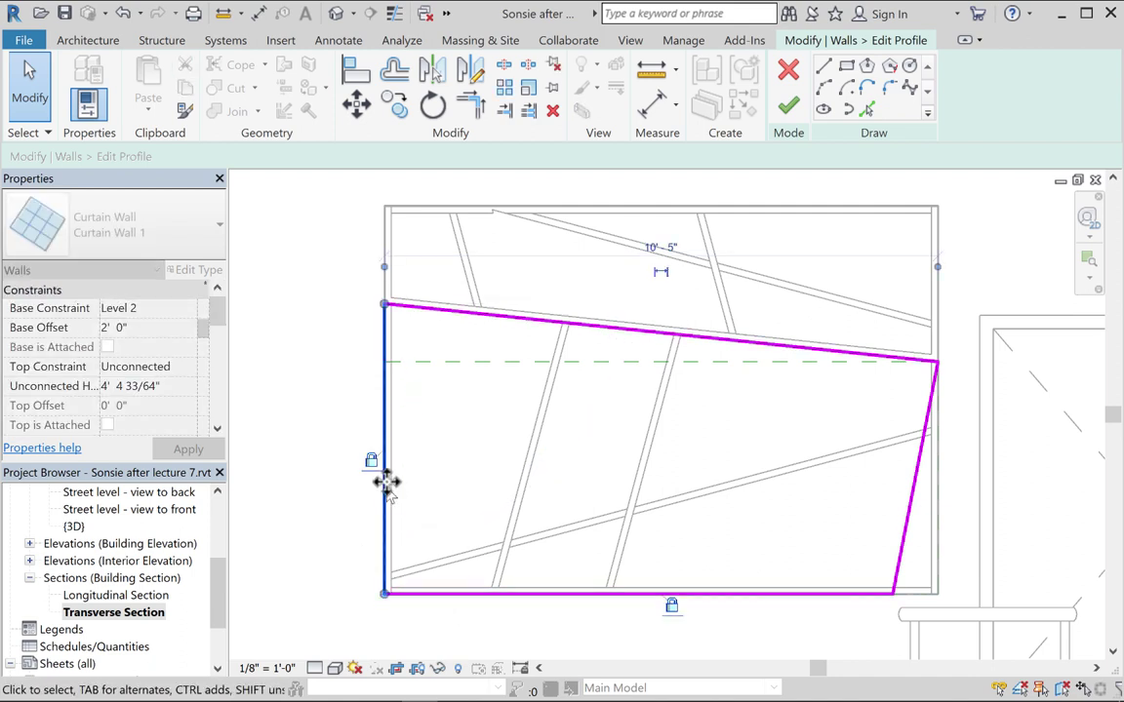
click(380, 472)
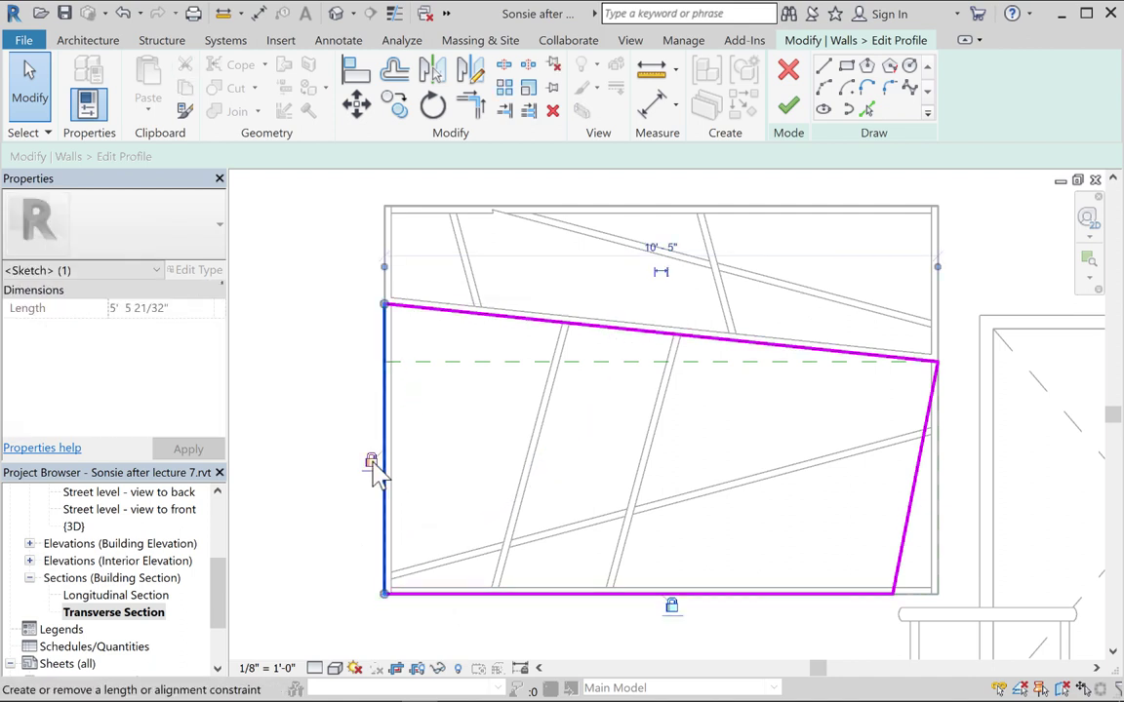
drag(385, 593, 435, 593)
click(386, 594)
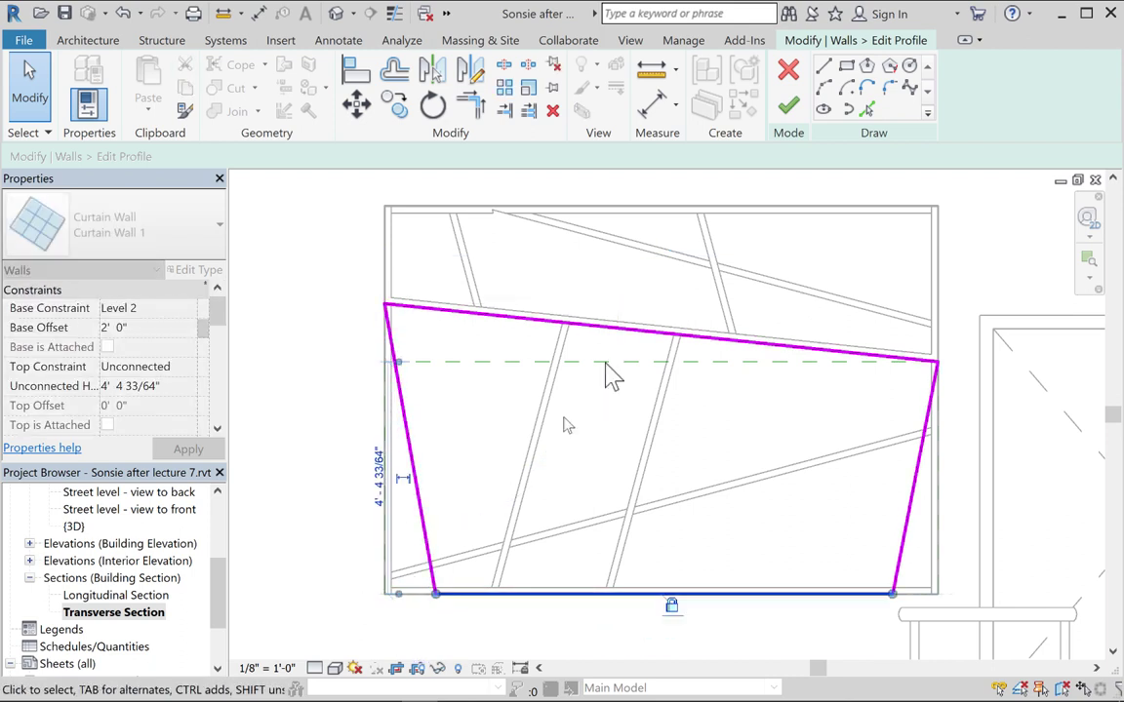
click(791, 108)
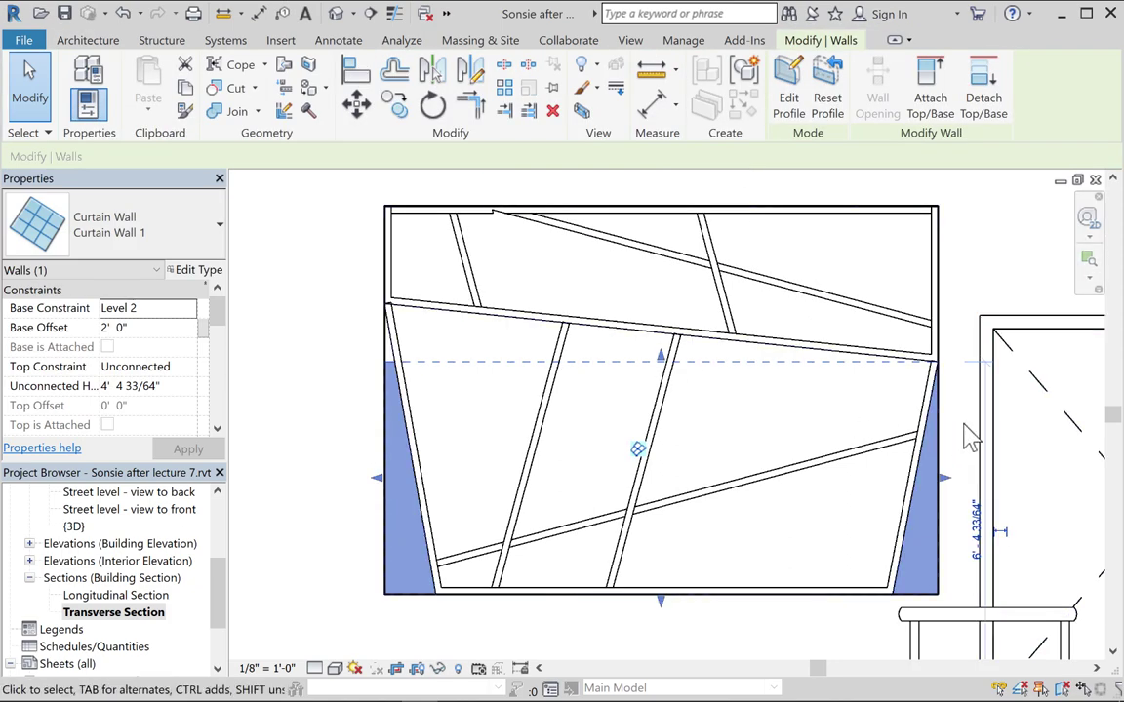
key(Escape)
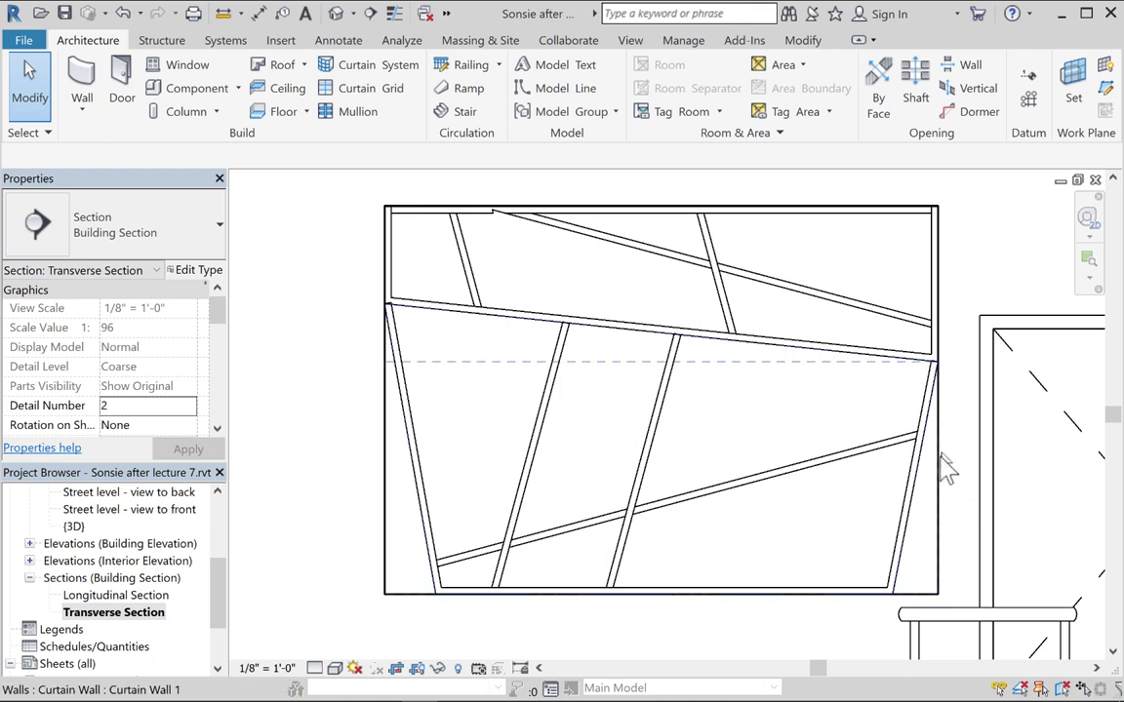
Reopen the lower curtain wall's profile sketch to examine its outline, and close the sketch
click(944, 476)
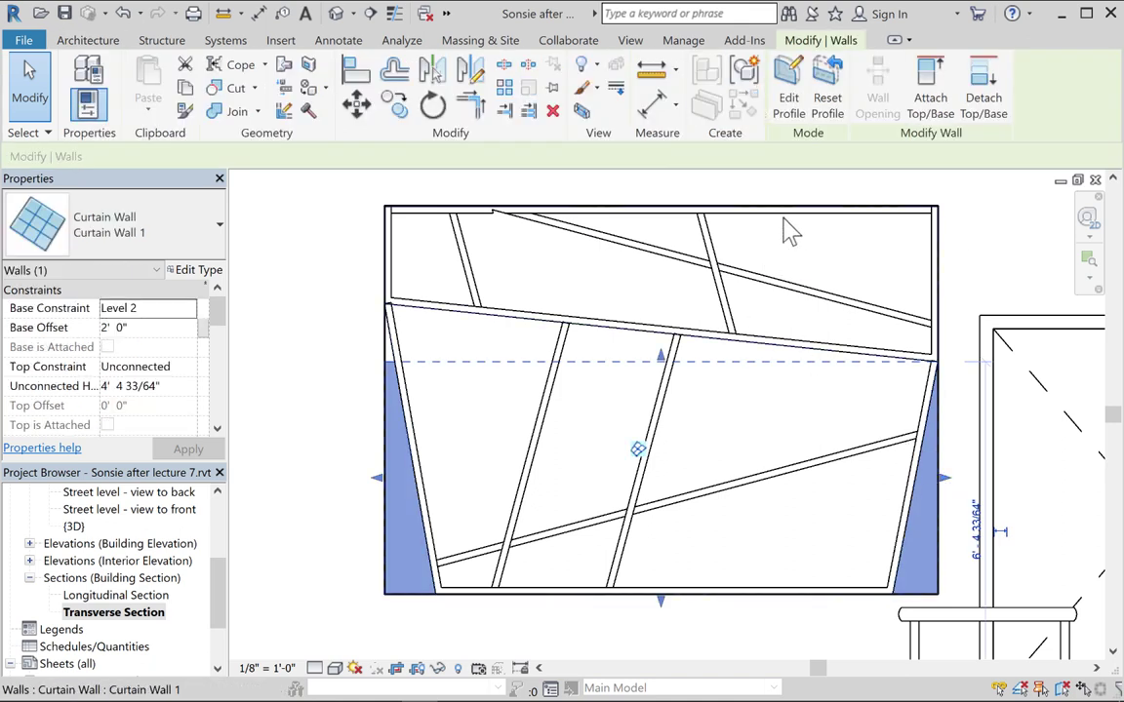
click(788, 98)
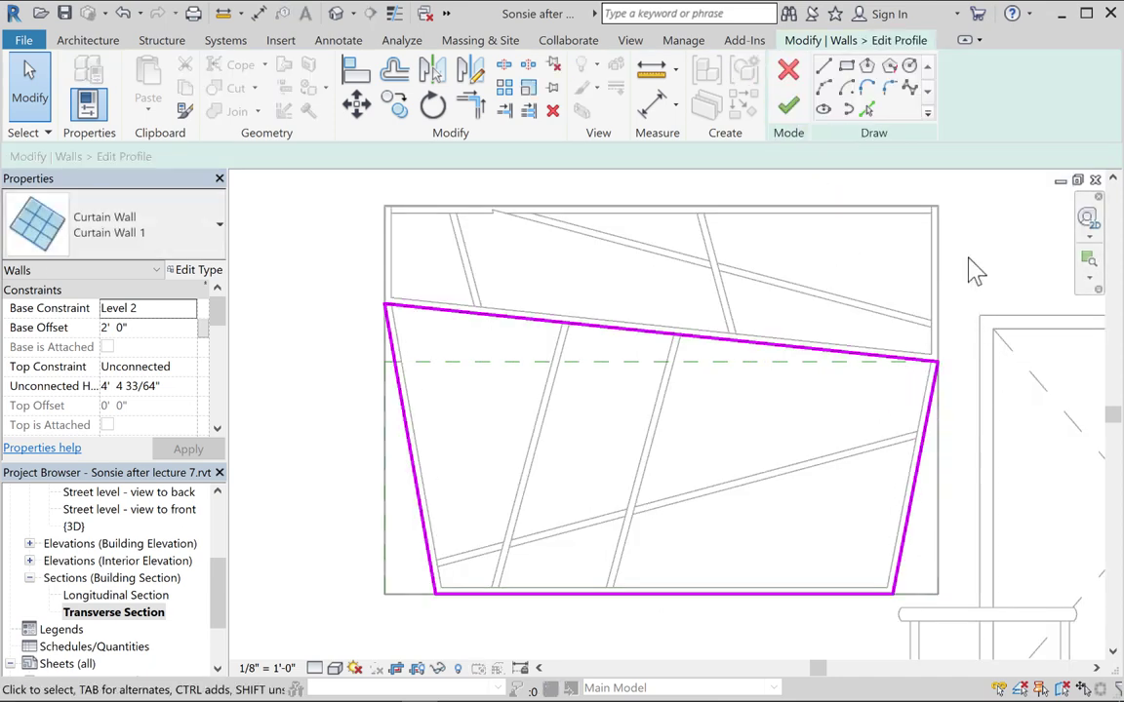
click(789, 106)
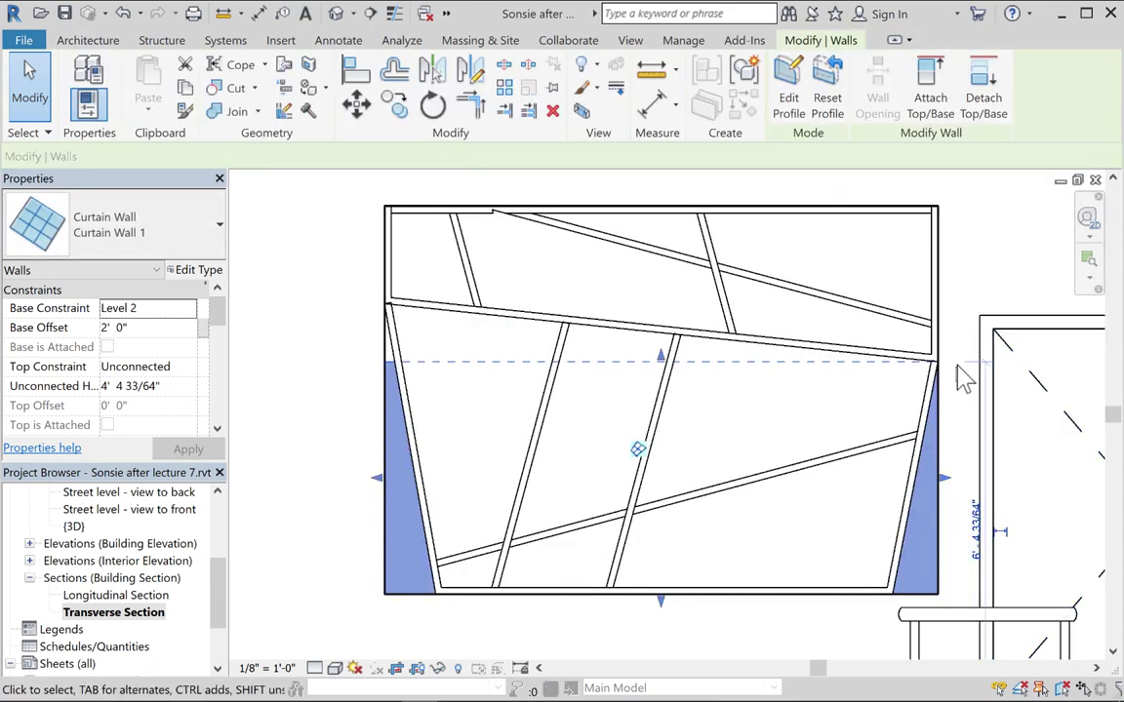
click(962, 395)
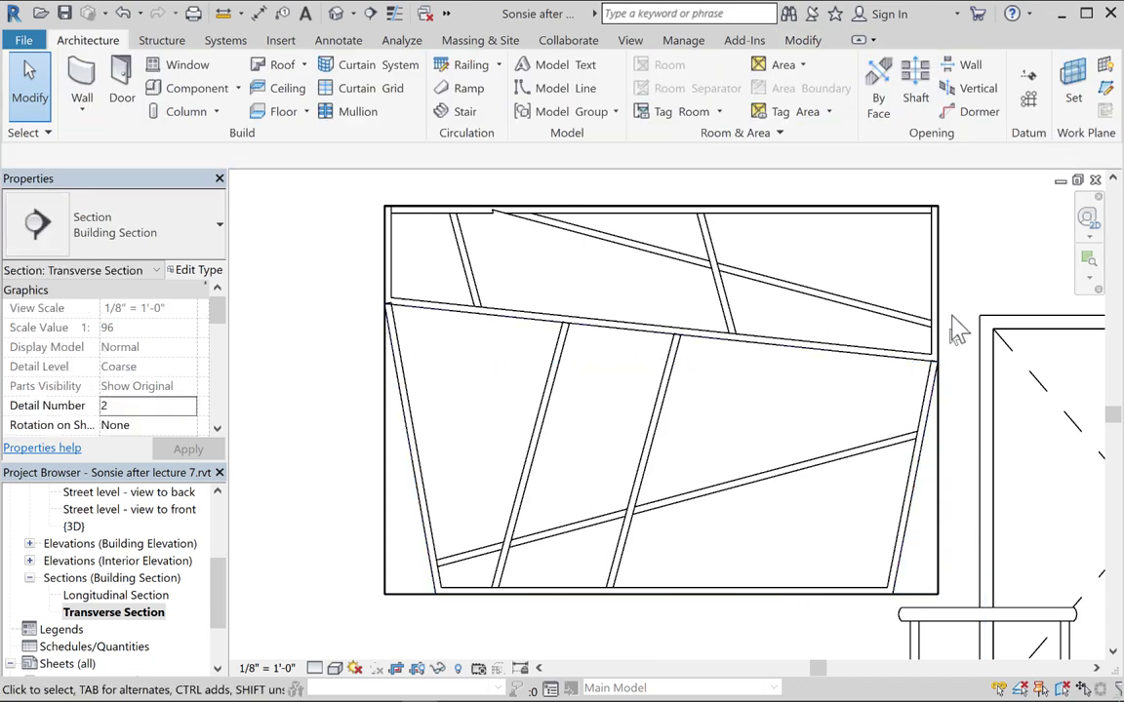
Try to isolate the rectangular wall opening around the curtain wall window by cycling through overlapping elements, and clear the selection
drag(547, 258, 964, 624)
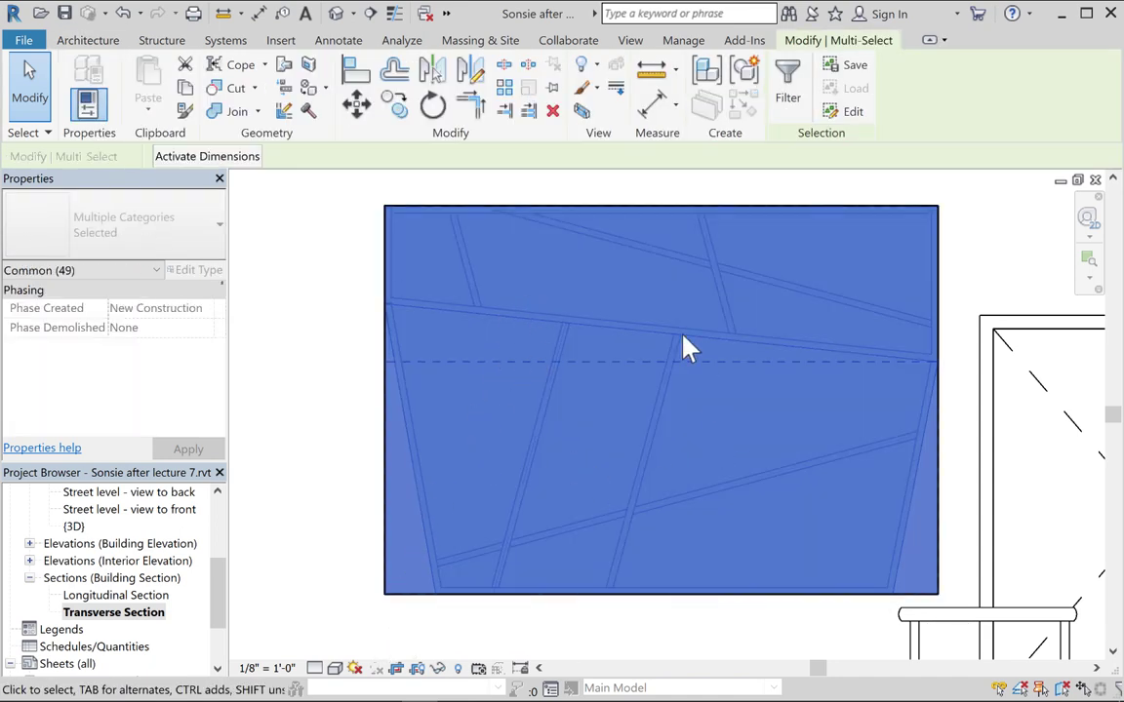
click(370, 414)
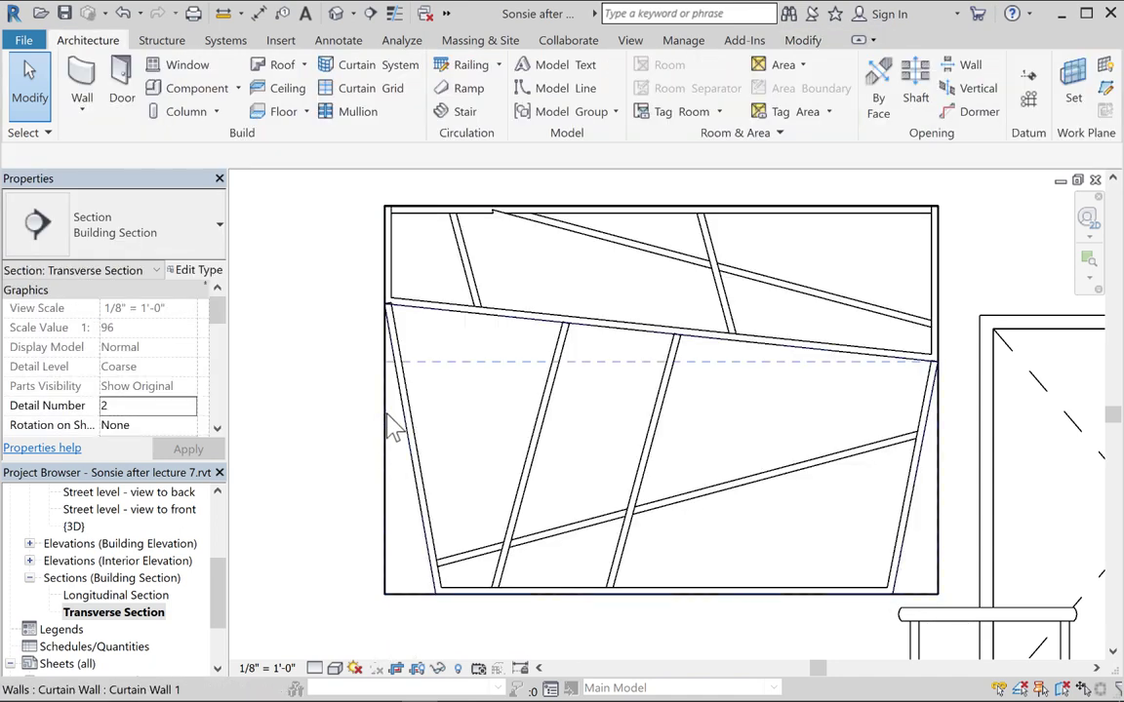
key(Tab)
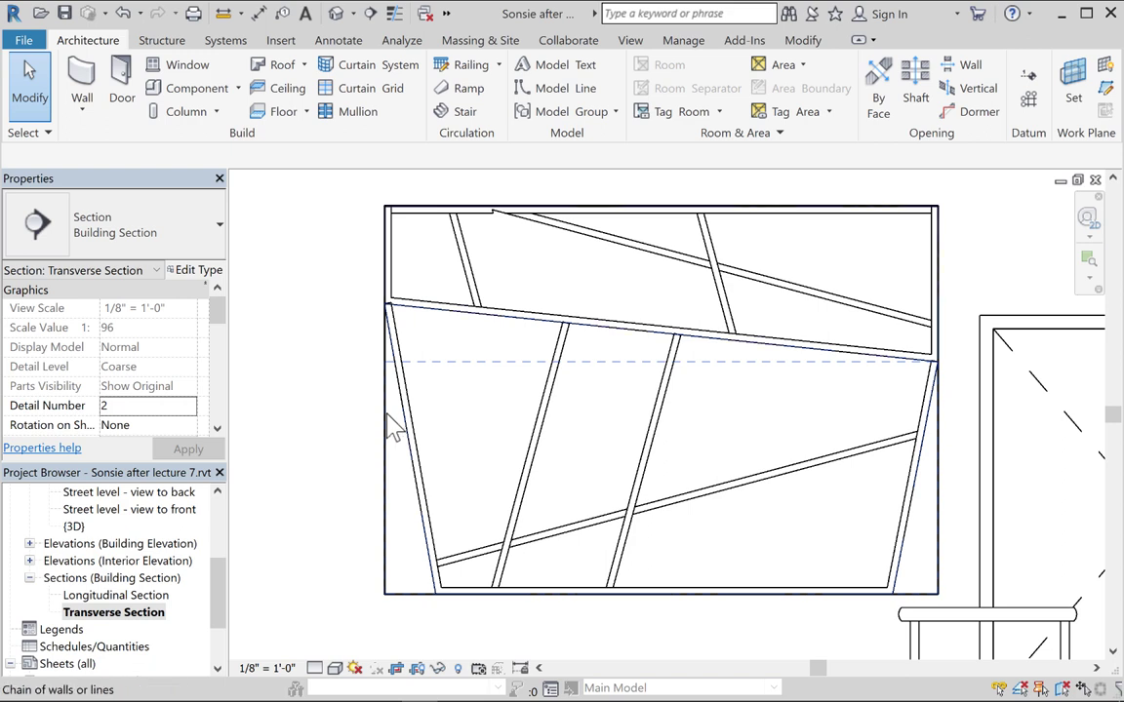
key(Tab)
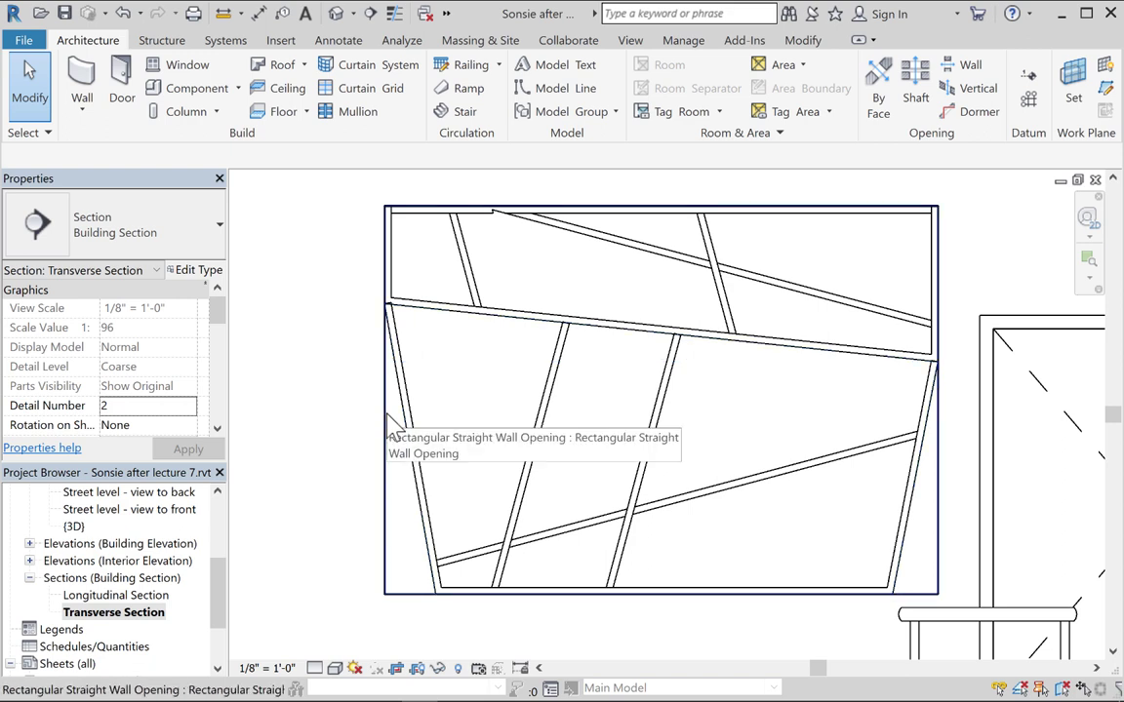
click(389, 420)
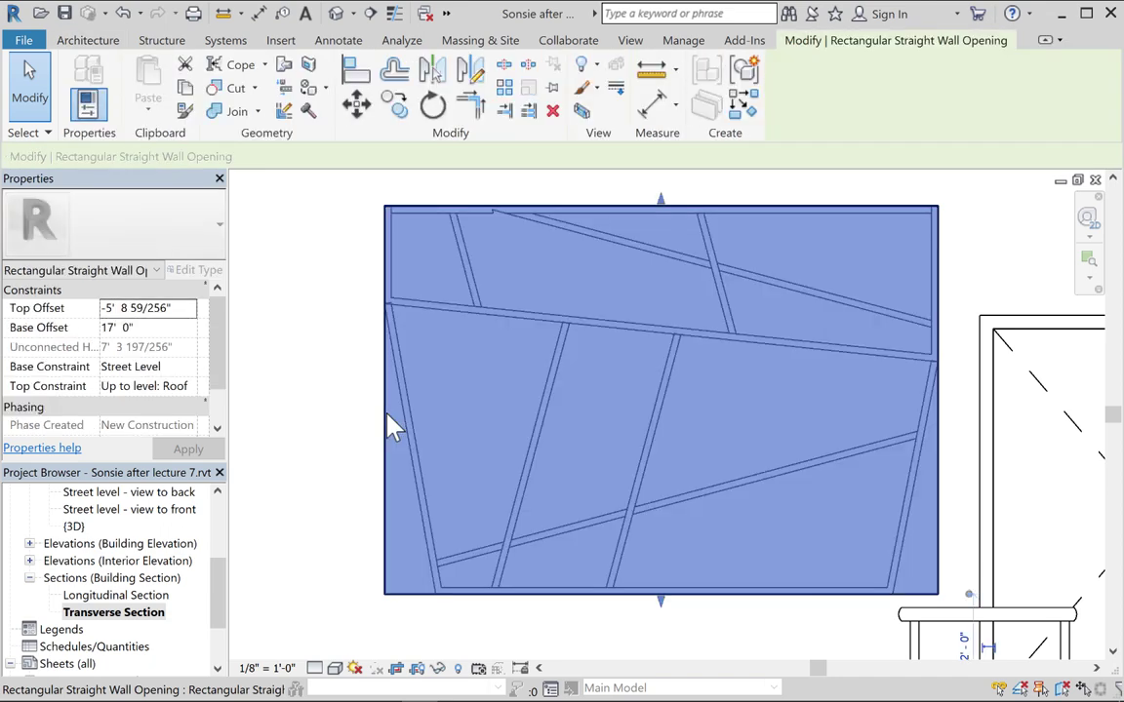
click(360, 410)
drag(333, 189, 954, 620)
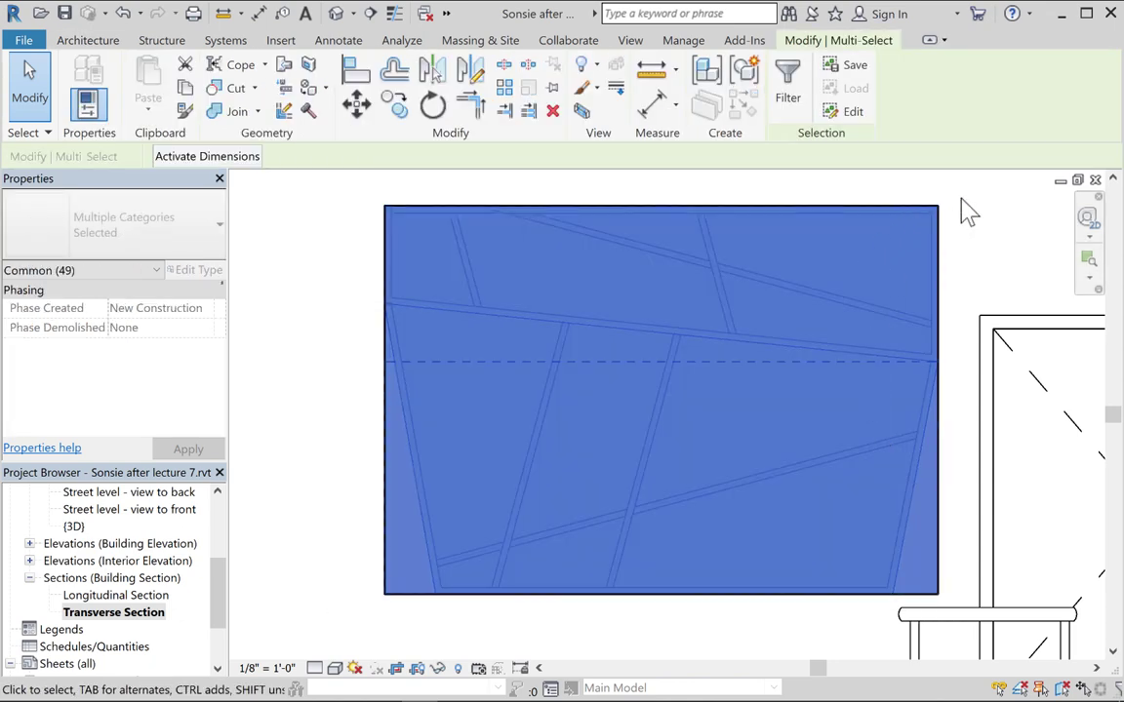
click(962, 207)
Filter a selection around the window to only the Rectangular Straight Wall Opening category and delete that opening
drag(954, 192, 361, 607)
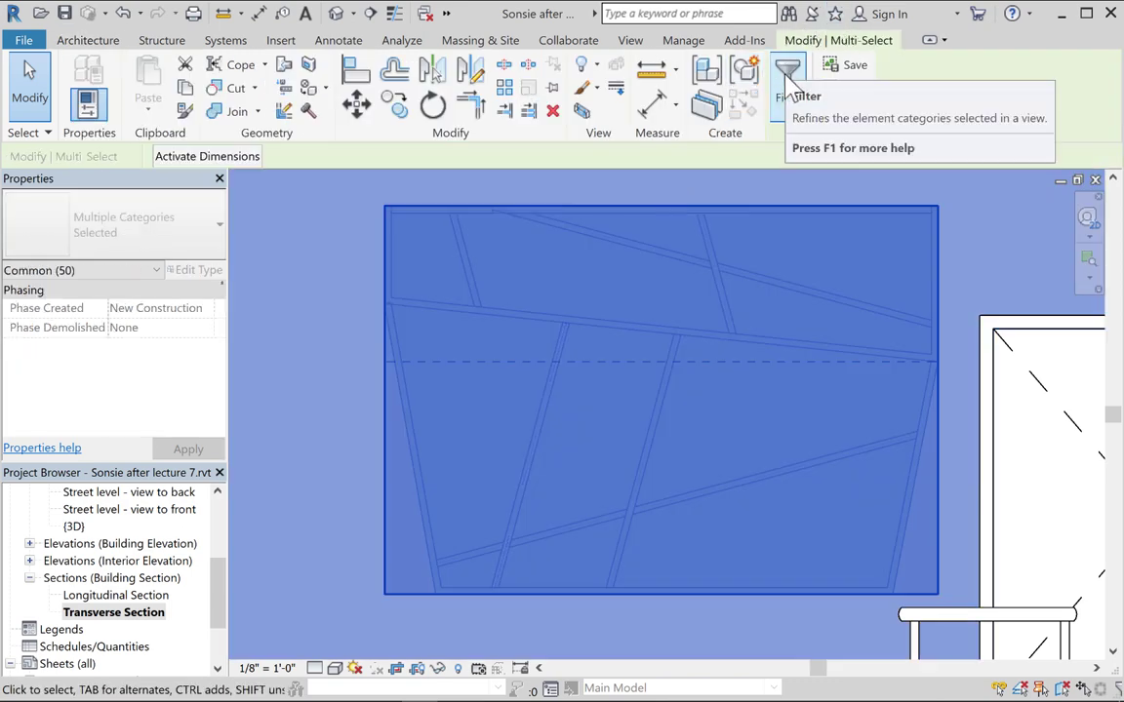
click(788, 83)
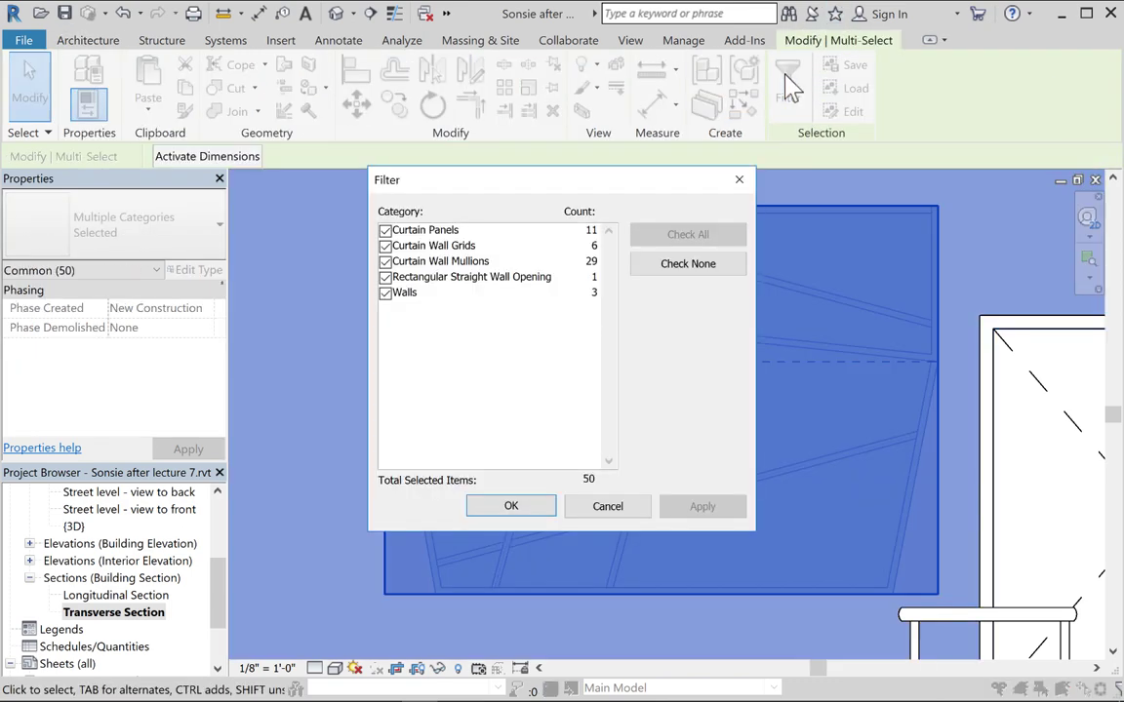
click(698, 272)
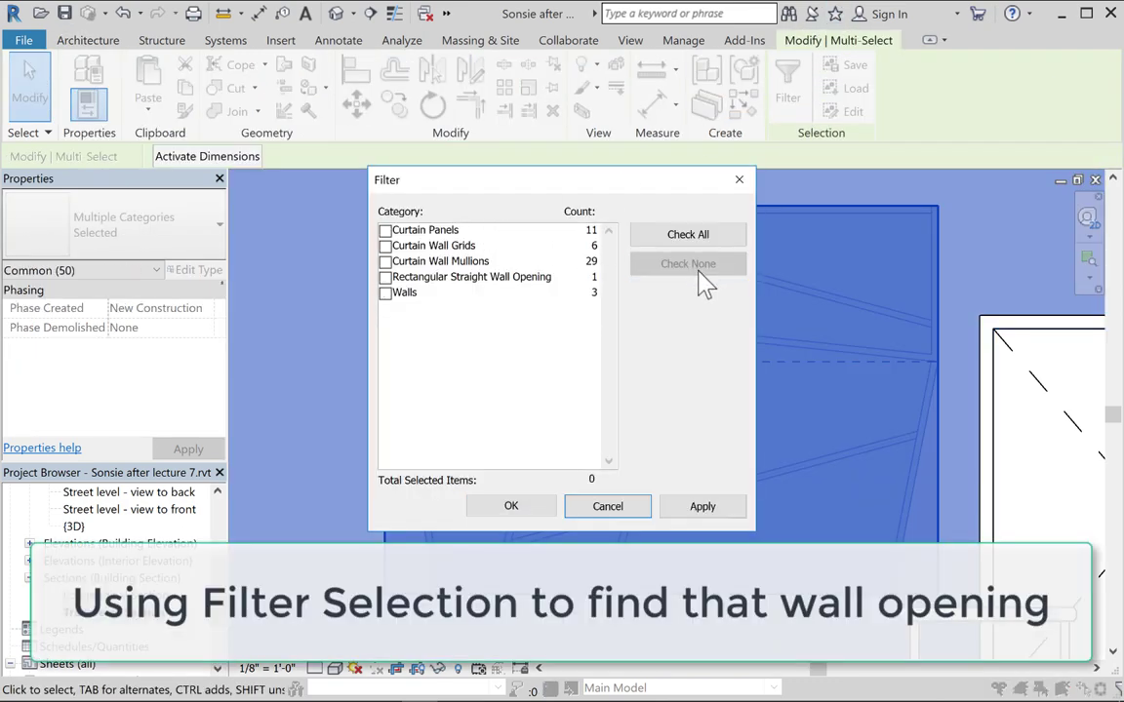
click(385, 278)
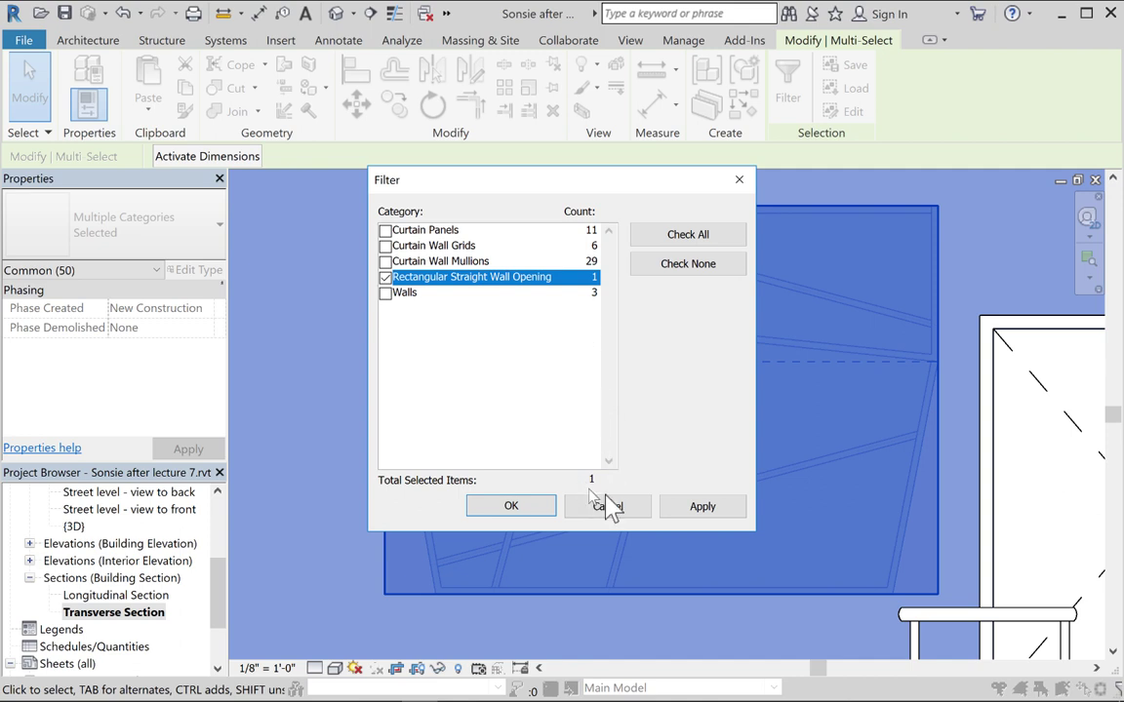
click(702, 507)
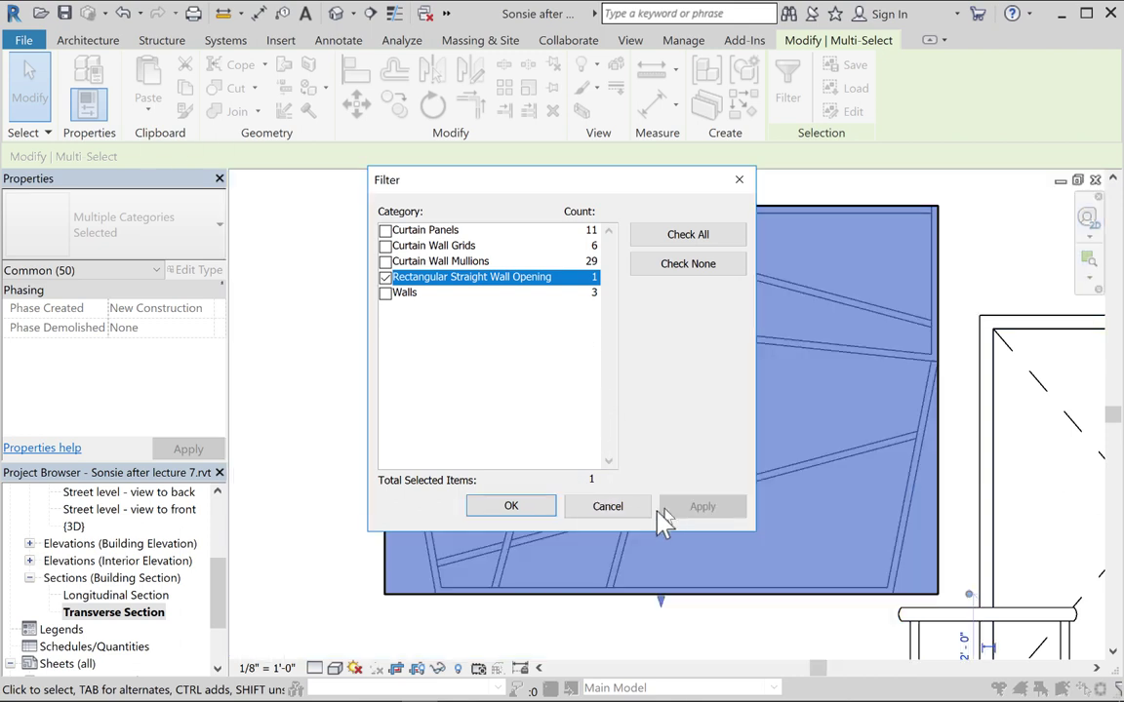
click(512, 507)
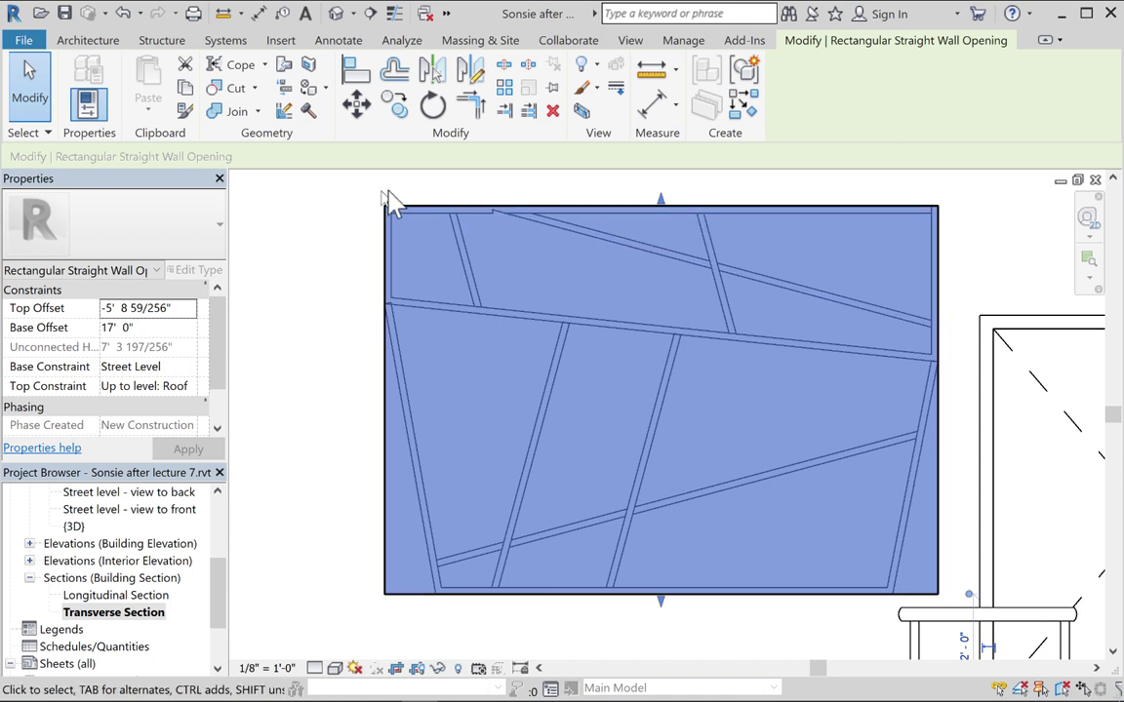
key(Delete)
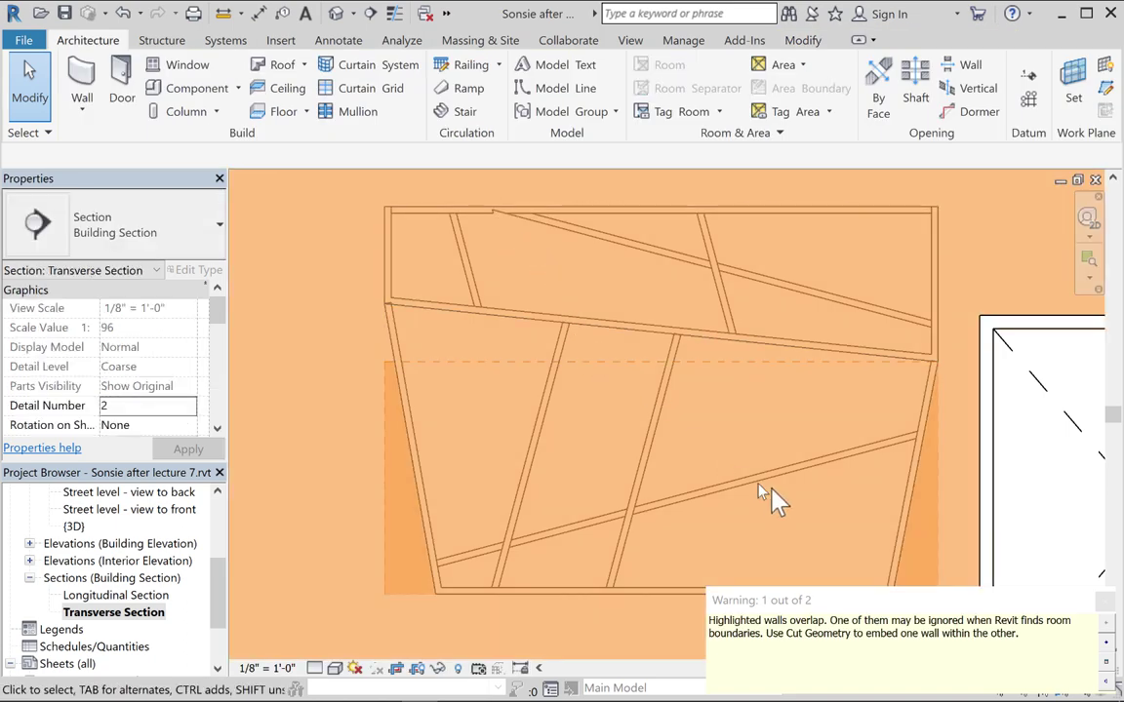
click(1105, 601)
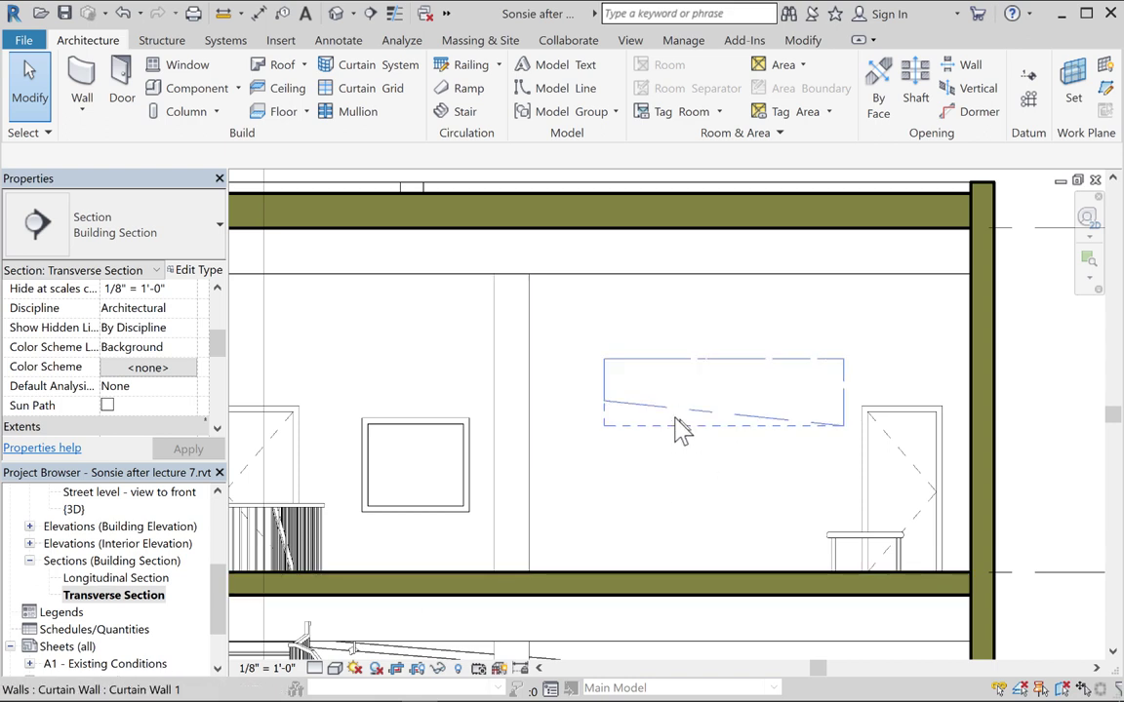
Display the section in Wireframe and open the profile sketch of the Generic - 5" back wall behind the curtain wall window
click(334, 668)
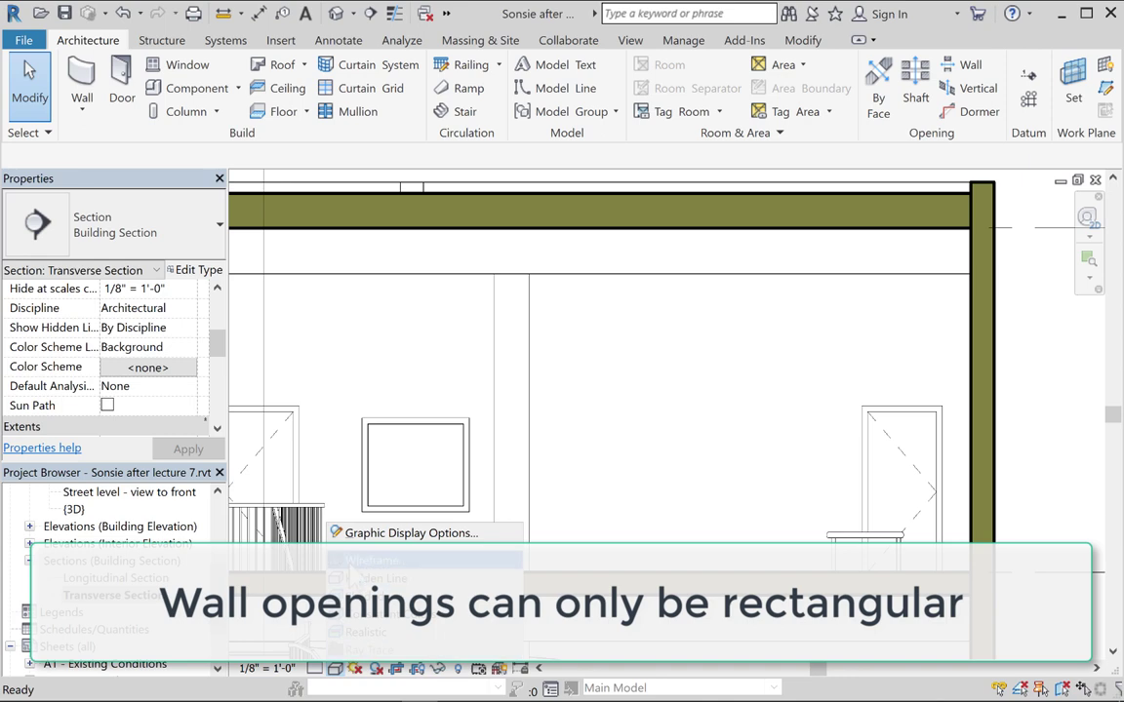
click(351, 563)
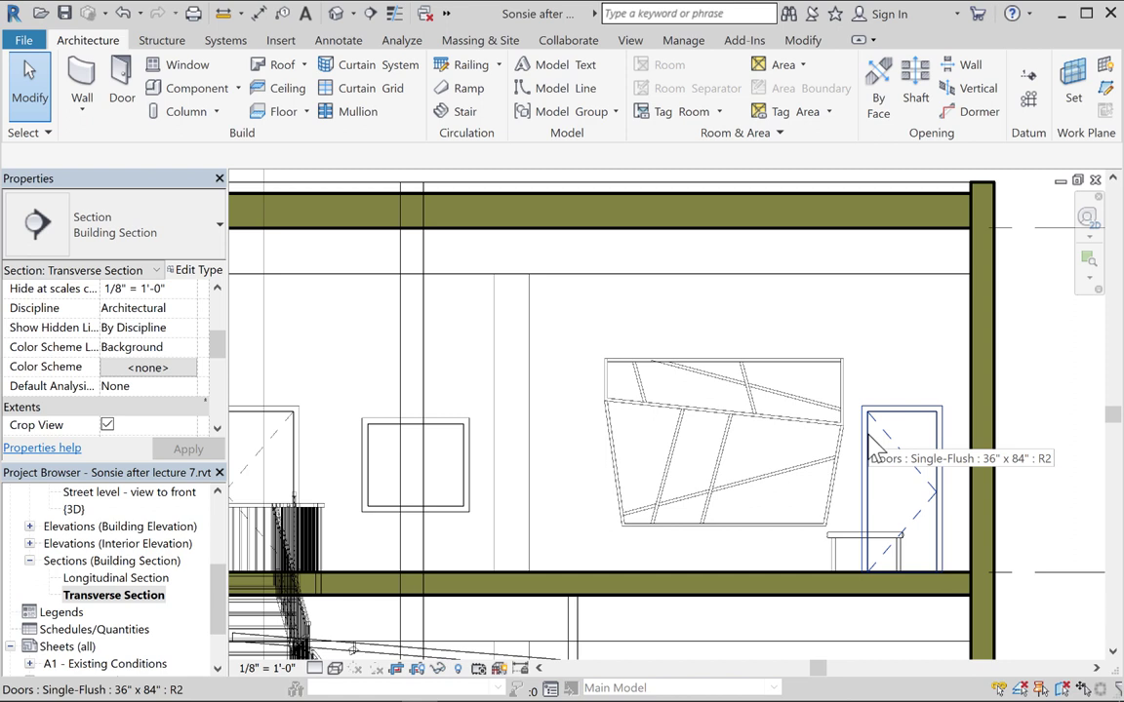
key(Tab)
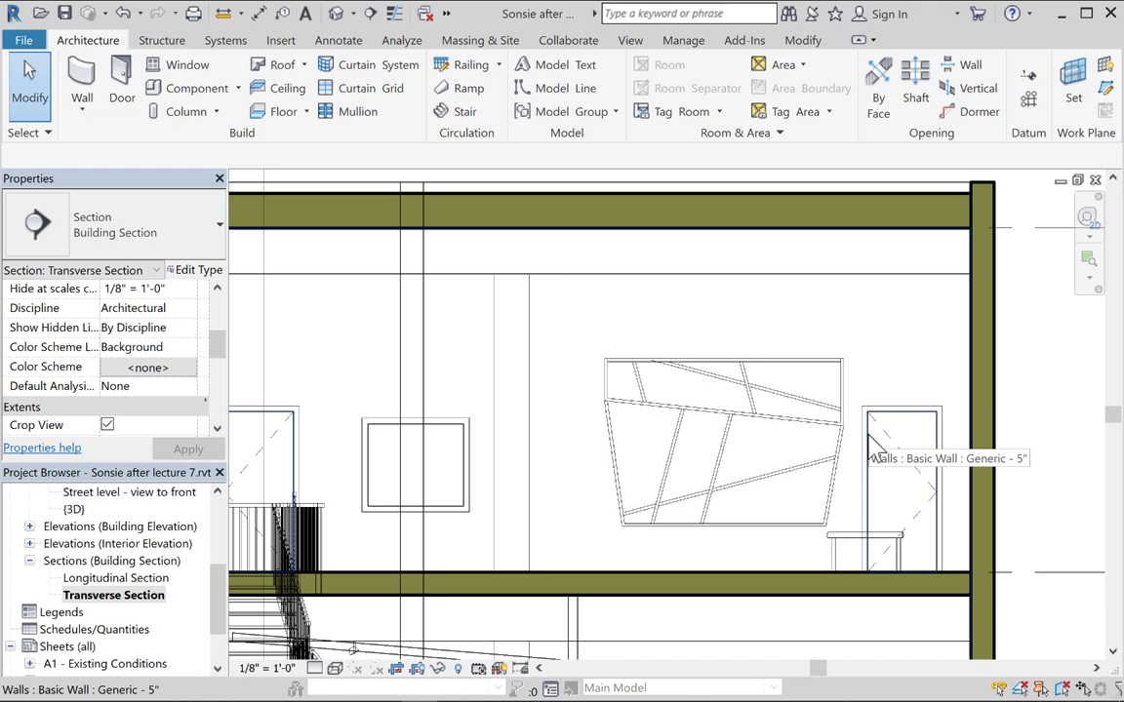
click(875, 449)
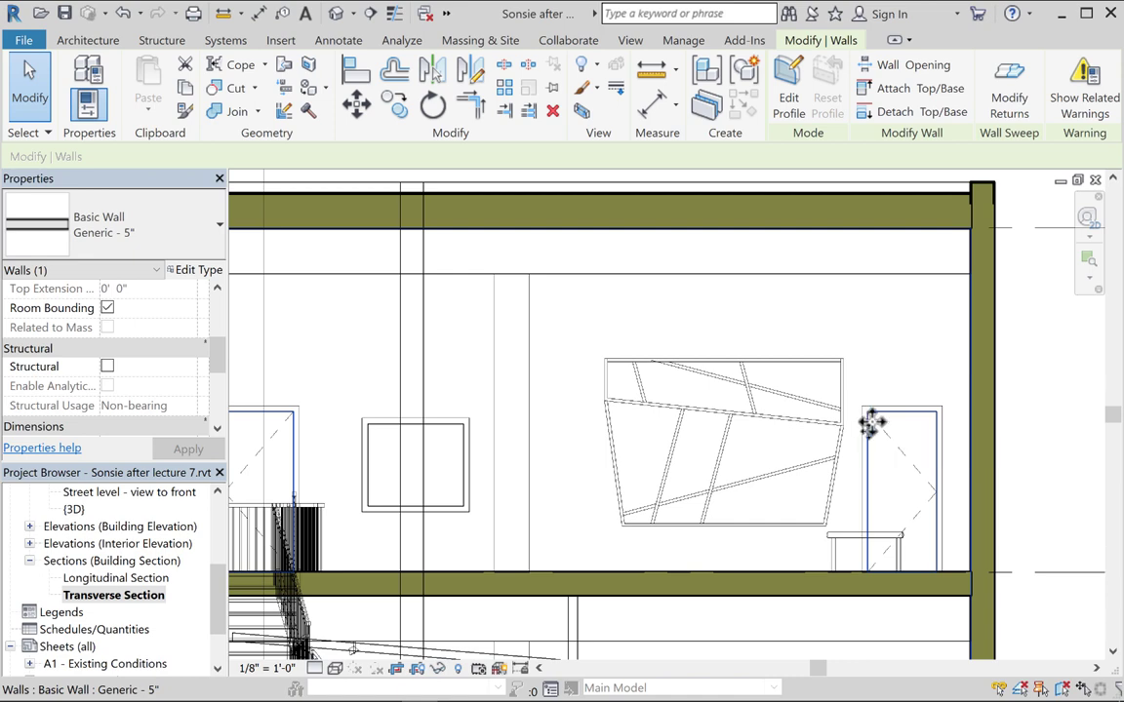
click(799, 97)
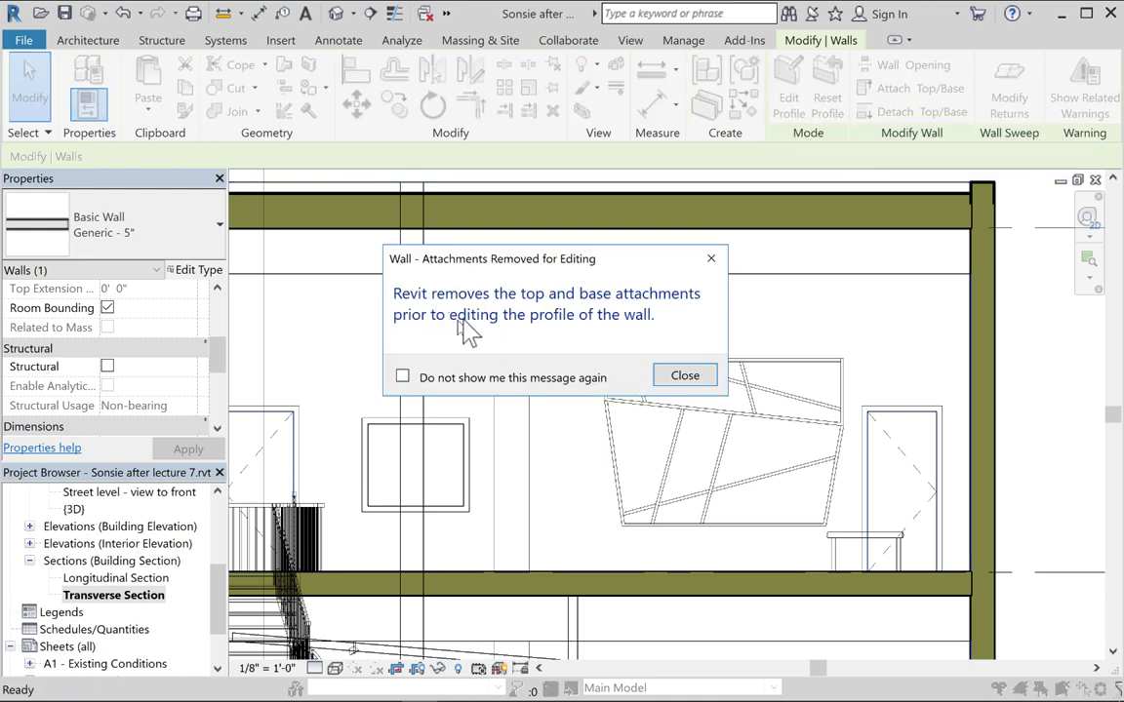
click(683, 380)
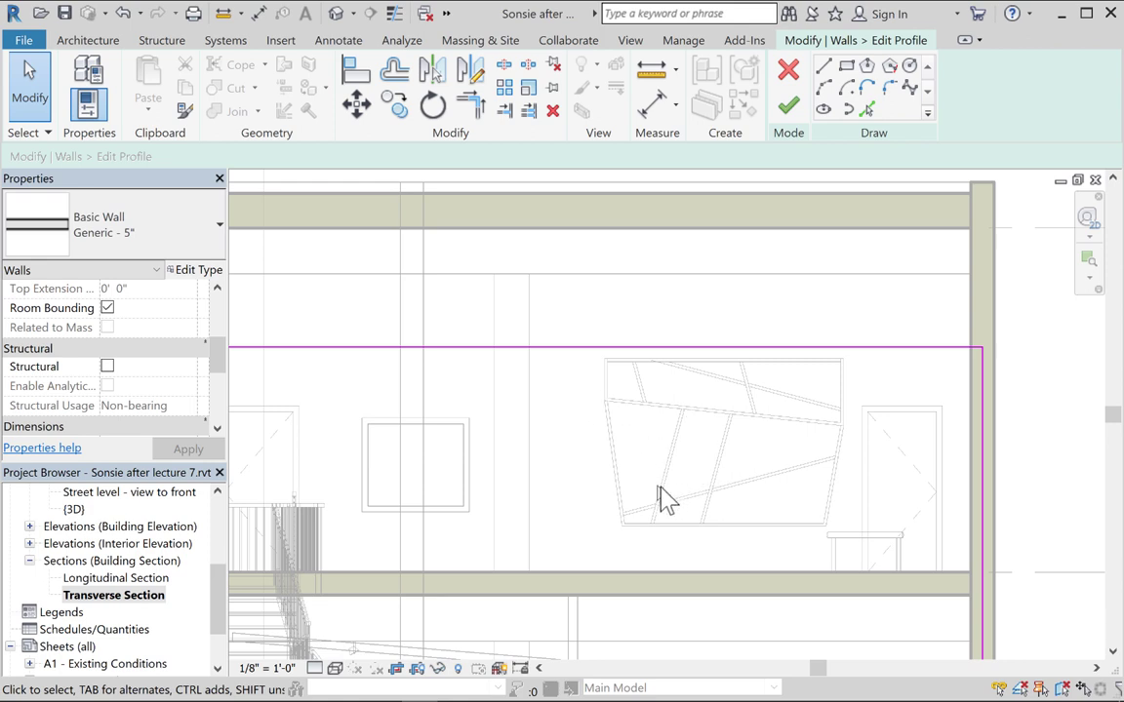
Move the top line of the back wall's profile up to the Roof level and remove the conflicting constraints
middle_drag(683, 429, 861, 444)
scroll(722, 422, down, 2)
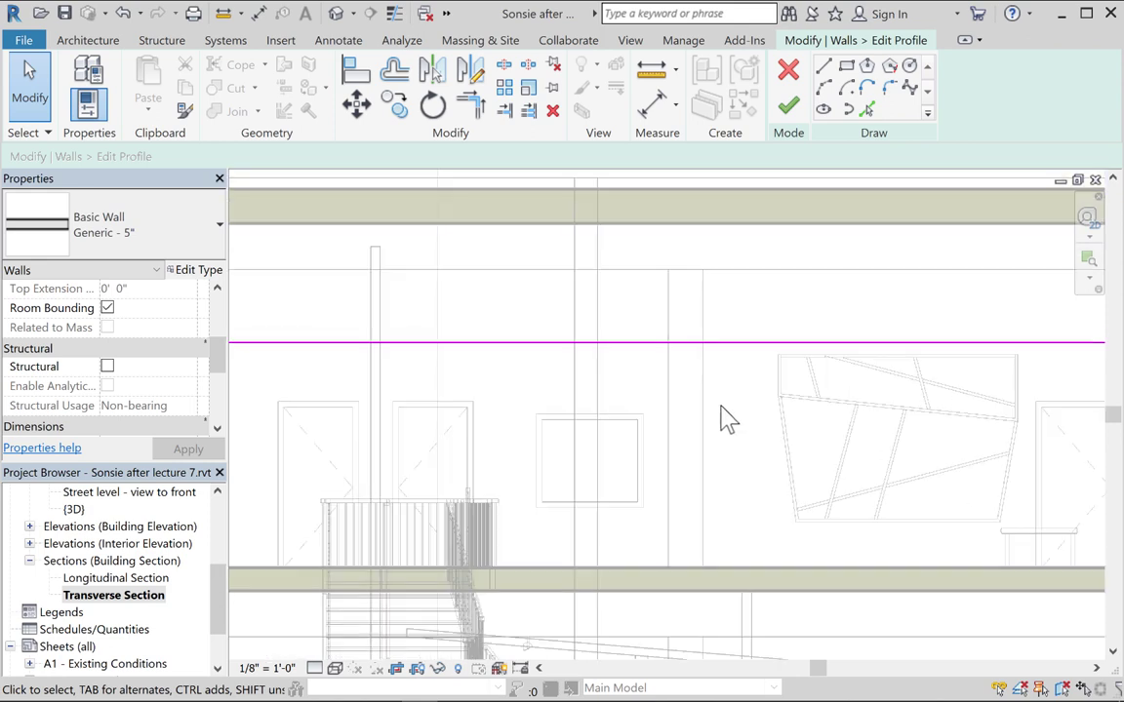
click(723, 351)
drag(723, 352, 719, 241)
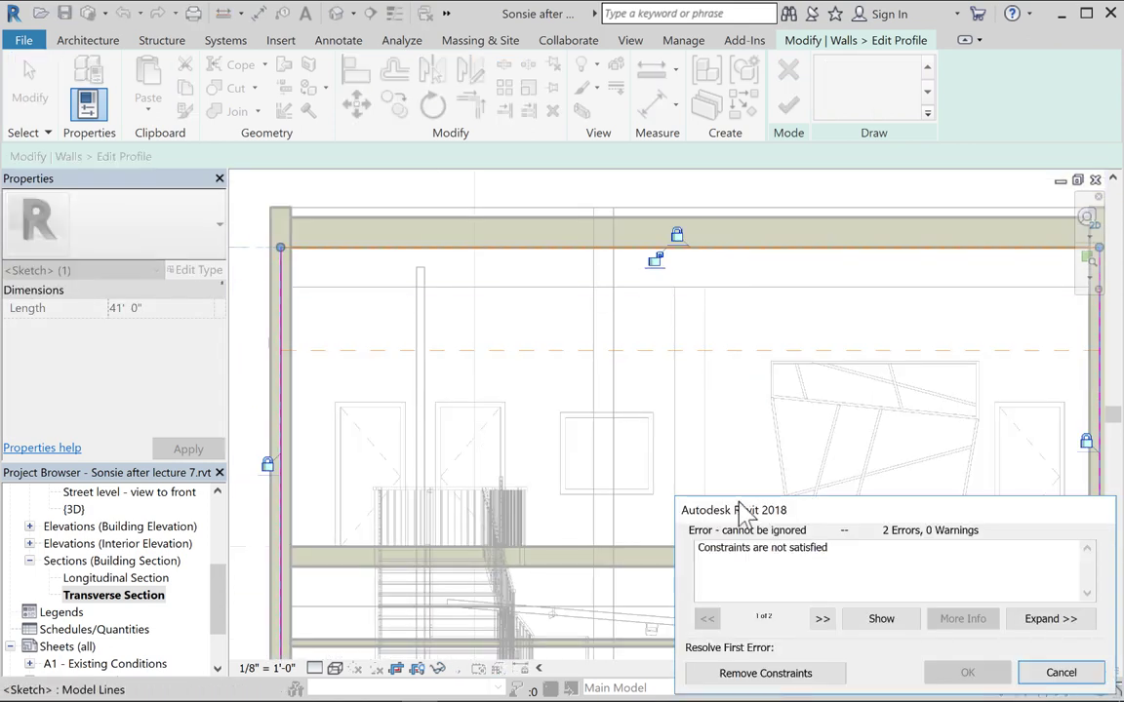
mouse_move(745, 452)
middle_down()
mouse_move(697, 465)
mouse_move(555, 462)
mouse_move(492, 491)
middle_up()
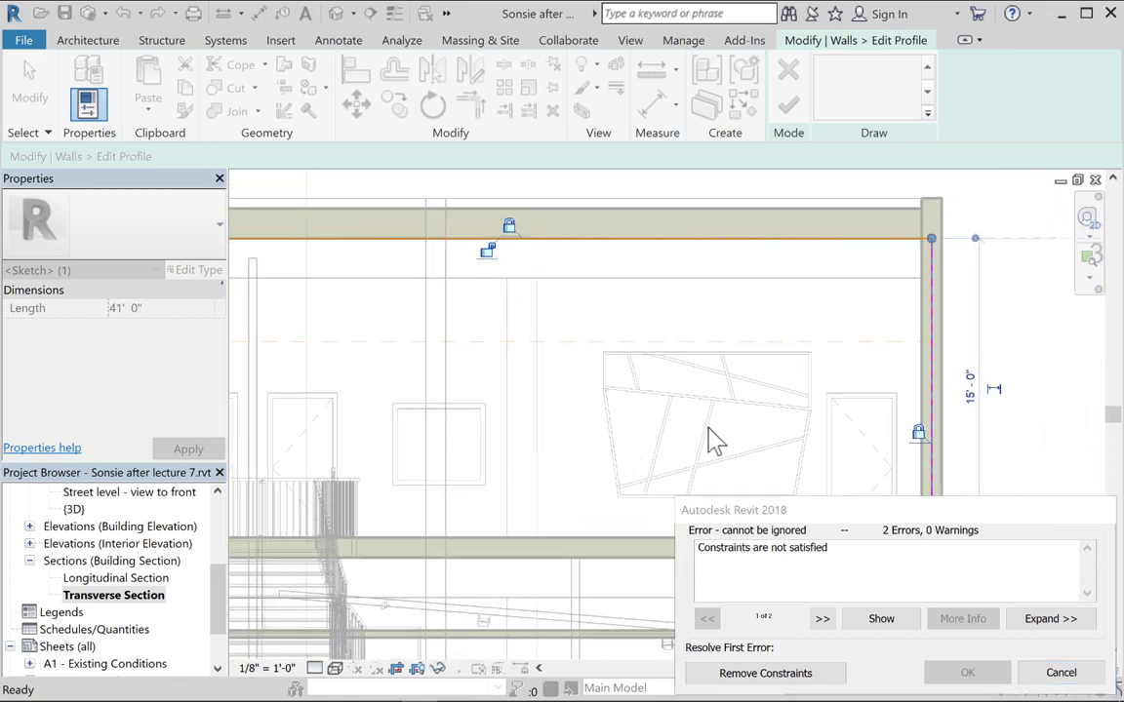
middle_drag(607, 420, 556, 420)
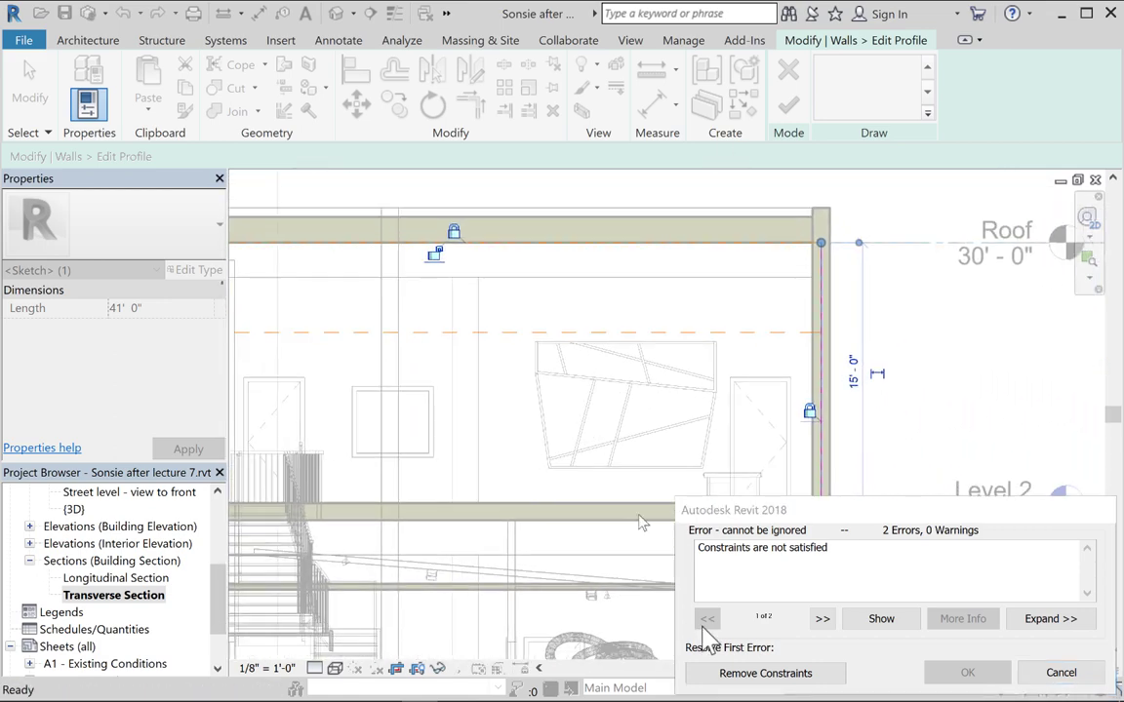
click(764, 673)
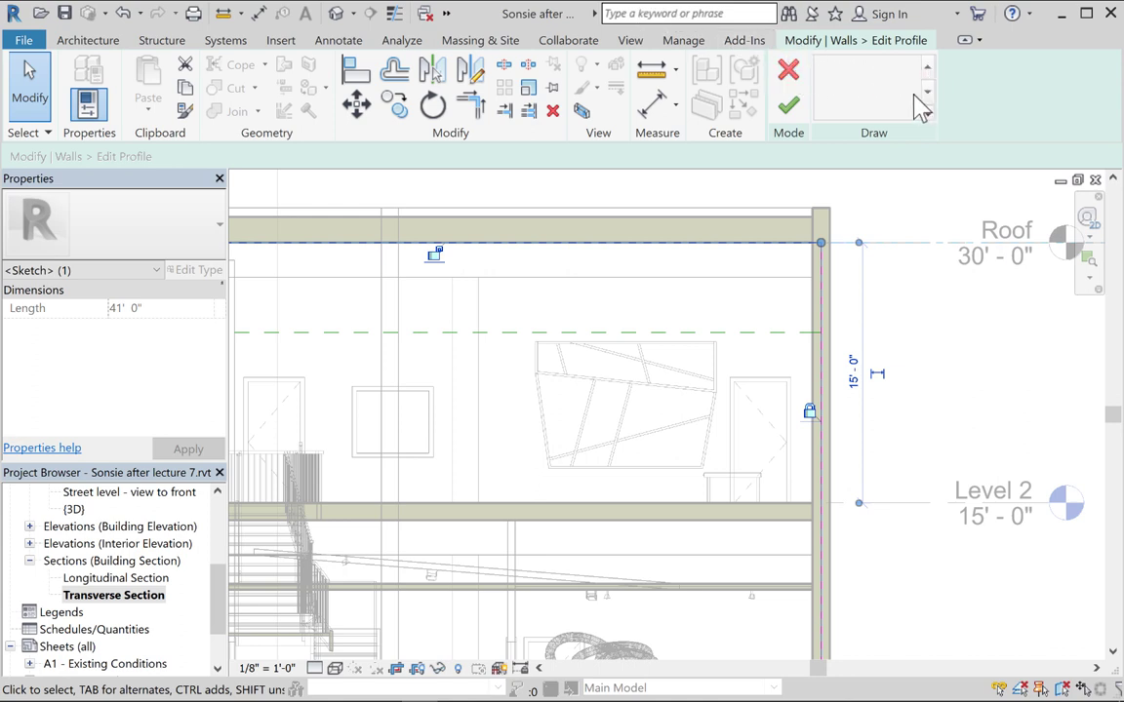
click(908, 260)
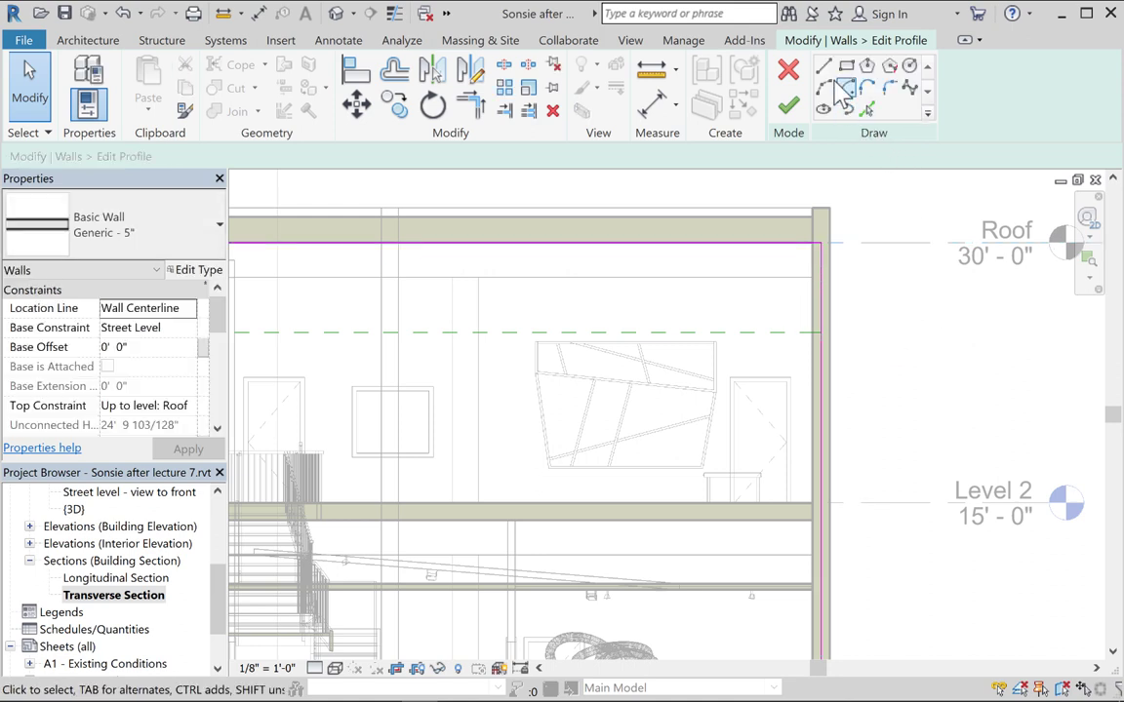
Create profile lines in the back wall by picking the curtain wall window's top, right, bottom and left edges
click(874, 113)
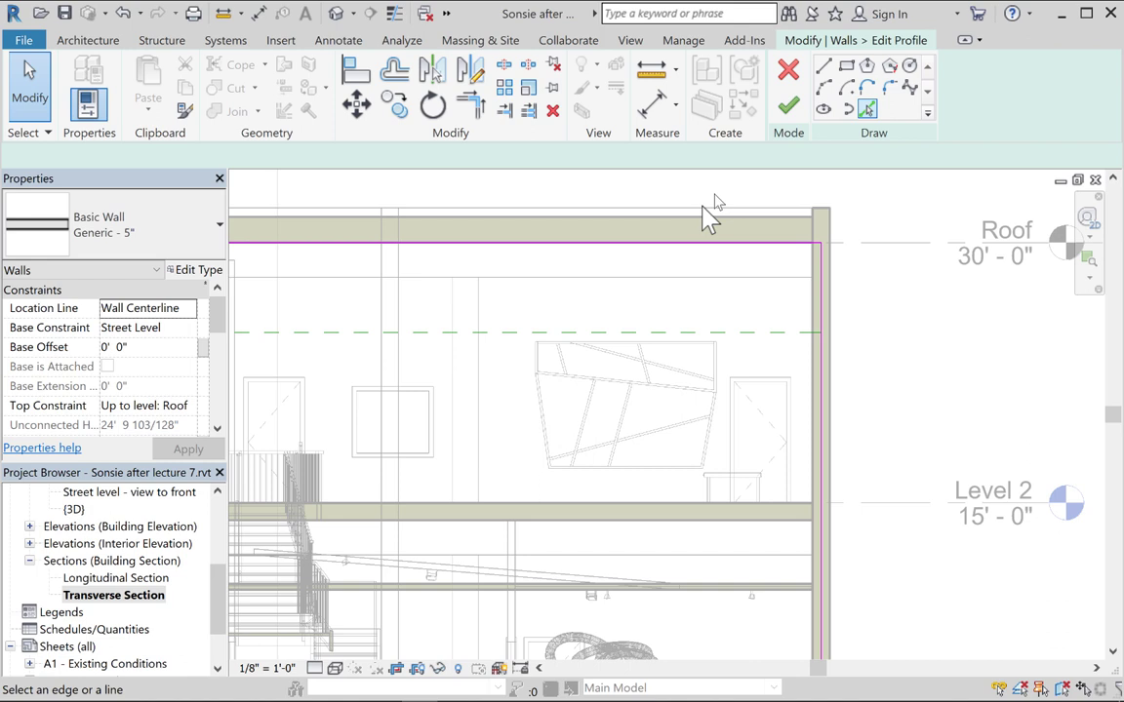
click(672, 344)
click(716, 381)
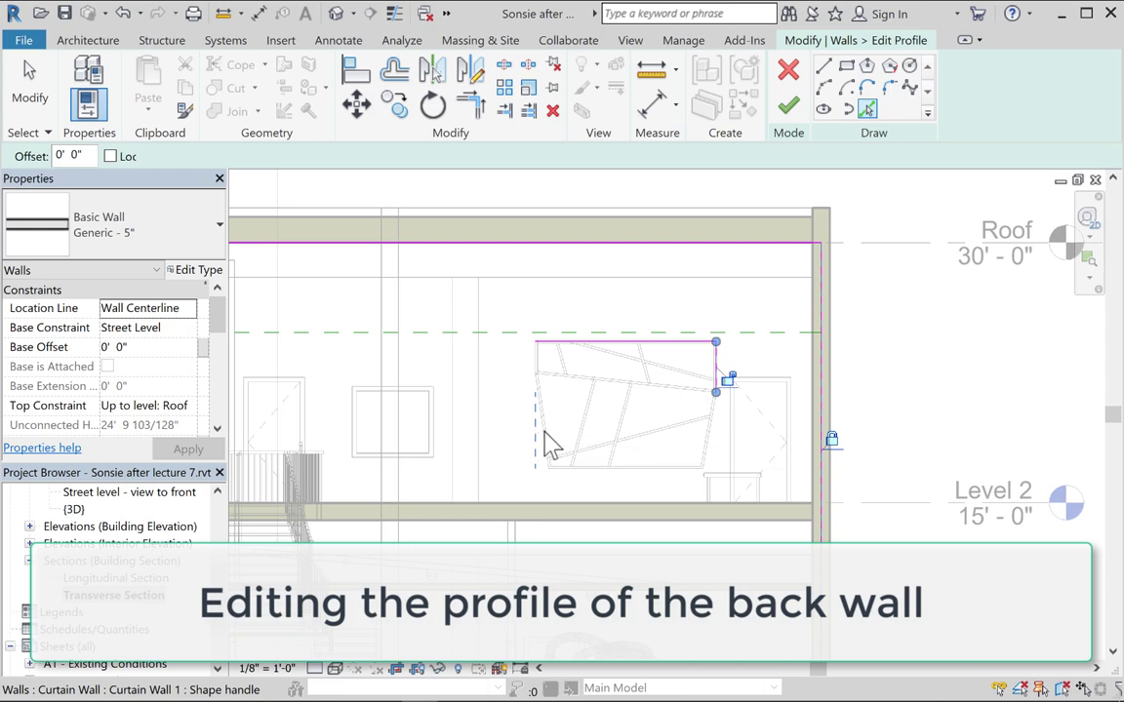
click(589, 472)
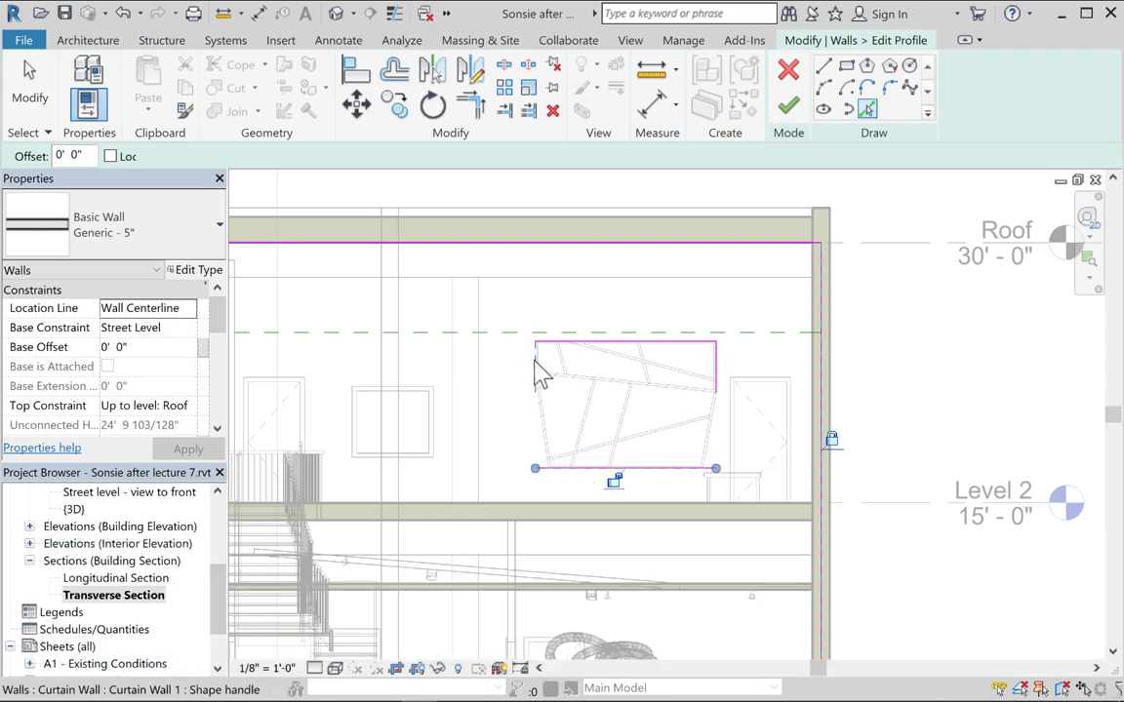
click(535, 368)
scroll(587, 453, up, 3)
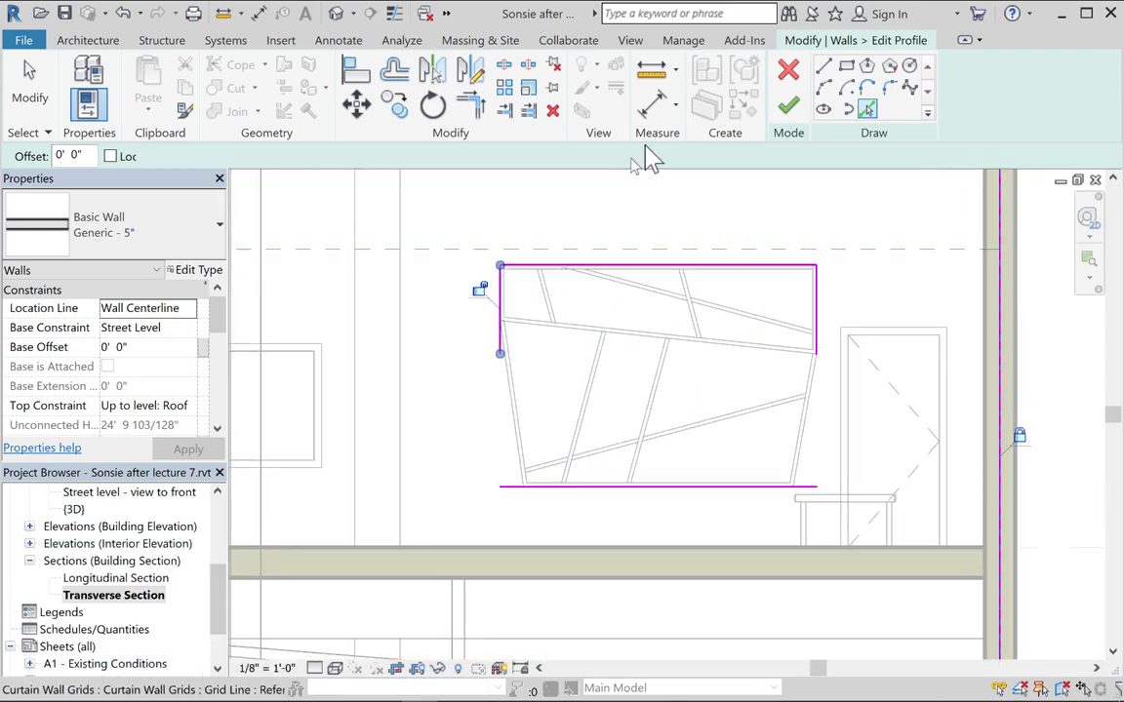
Draw slanted lines along both lower sides of the window, from the vertical profile lines down to the bottom line
click(823, 65)
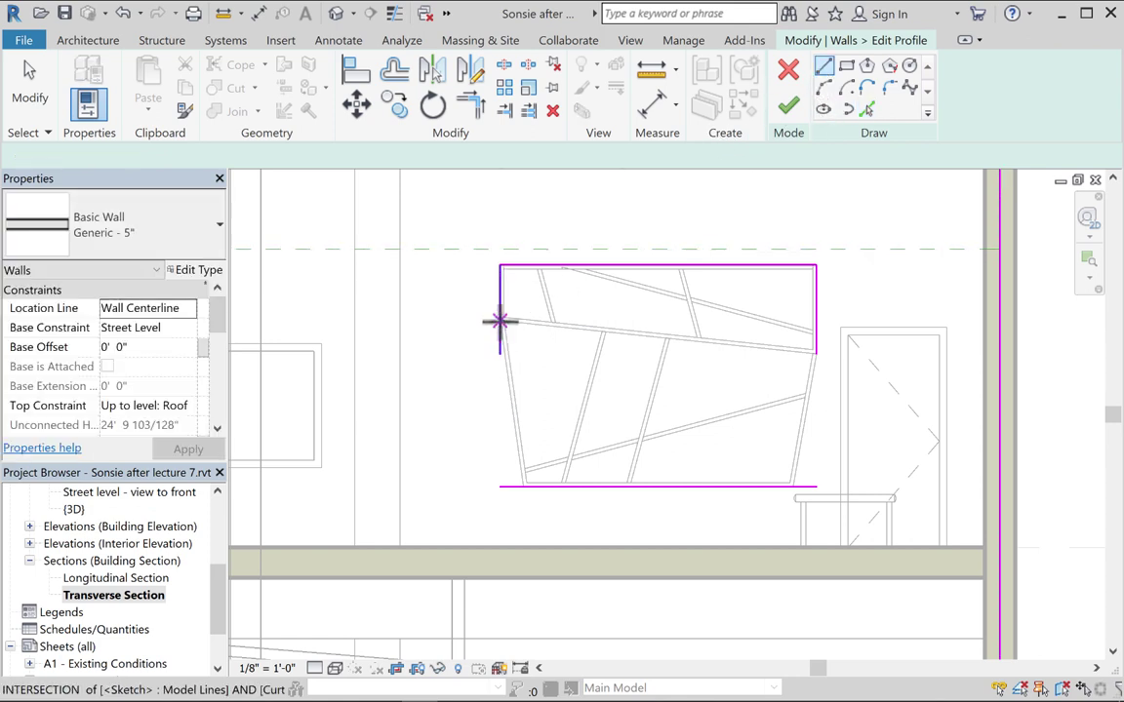
click(500, 320)
click(520, 485)
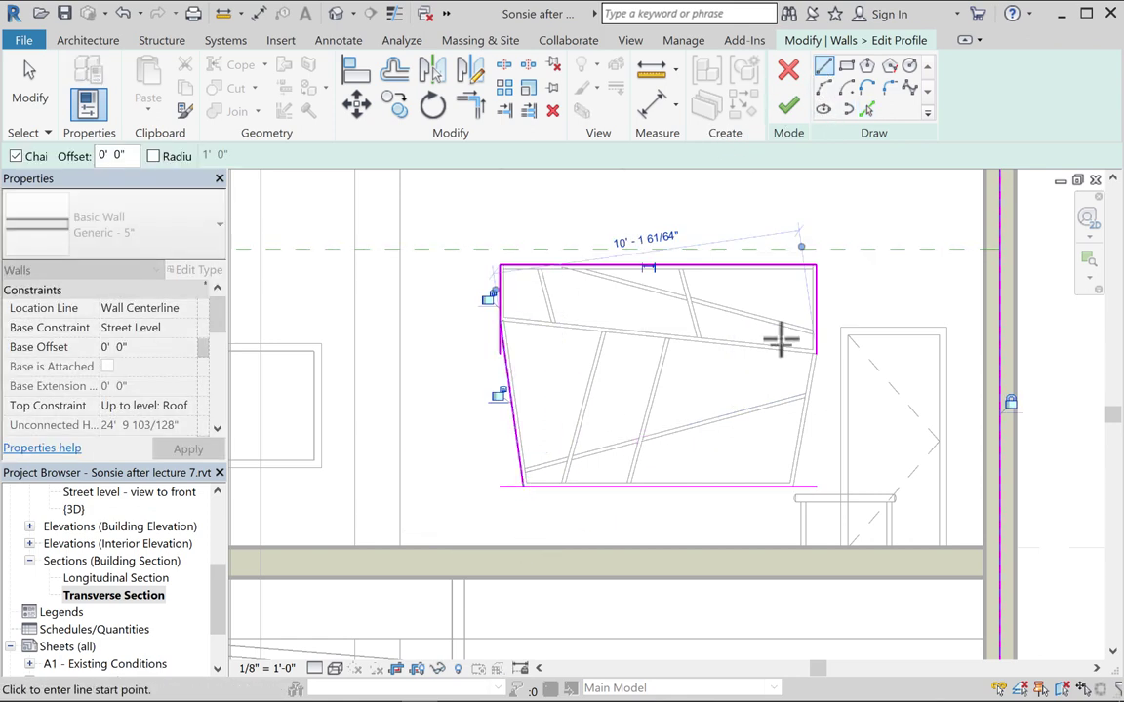
click(814, 353)
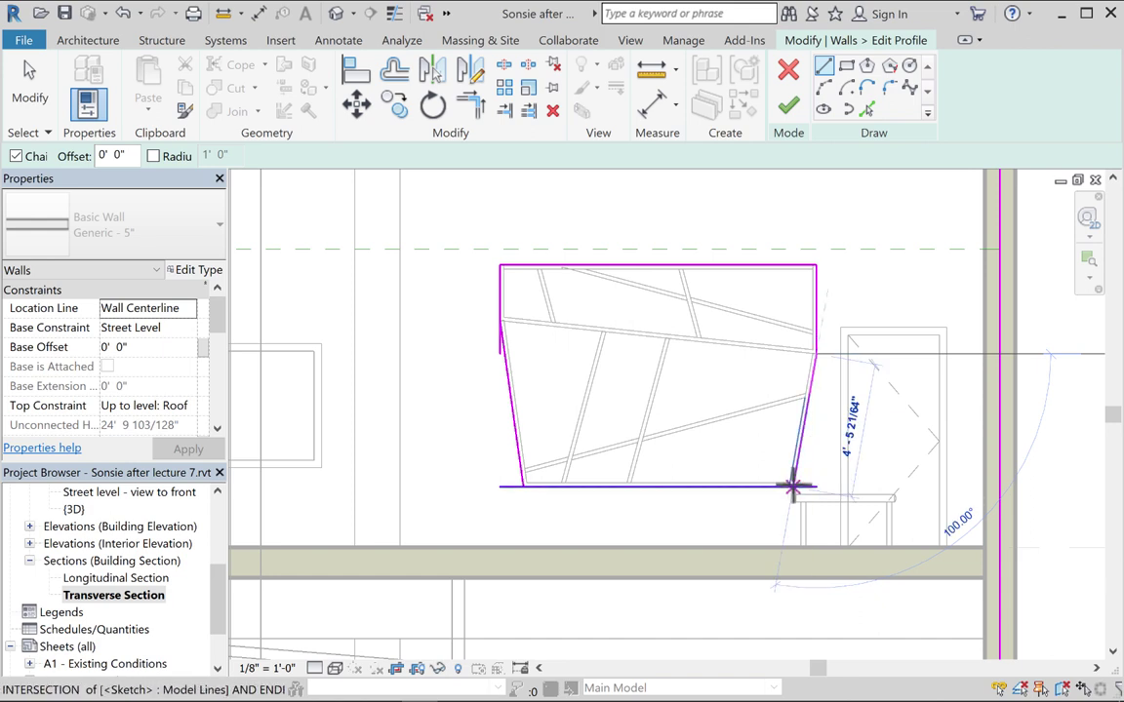
click(792, 485)
key(Escape)
key(Escape)
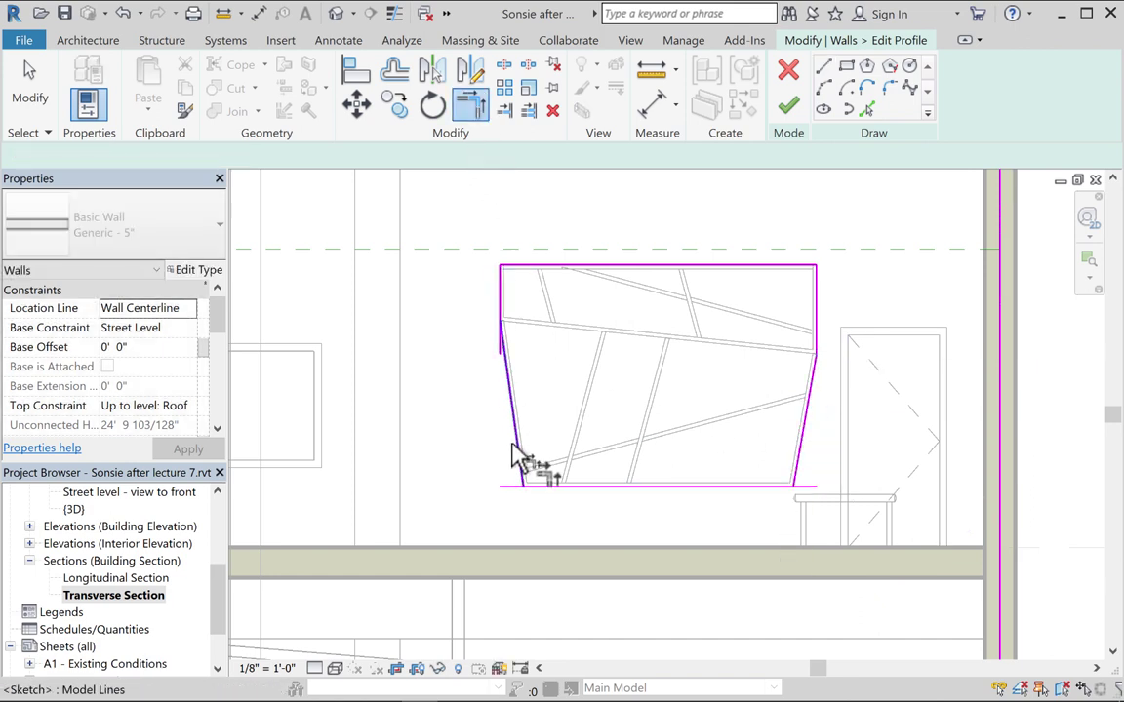
Trim the window outline's overlapping lines into a closed loop and finish the back wall's profile, unjoining the conflicting elements
click(512, 447)
click(591, 485)
click(634, 486)
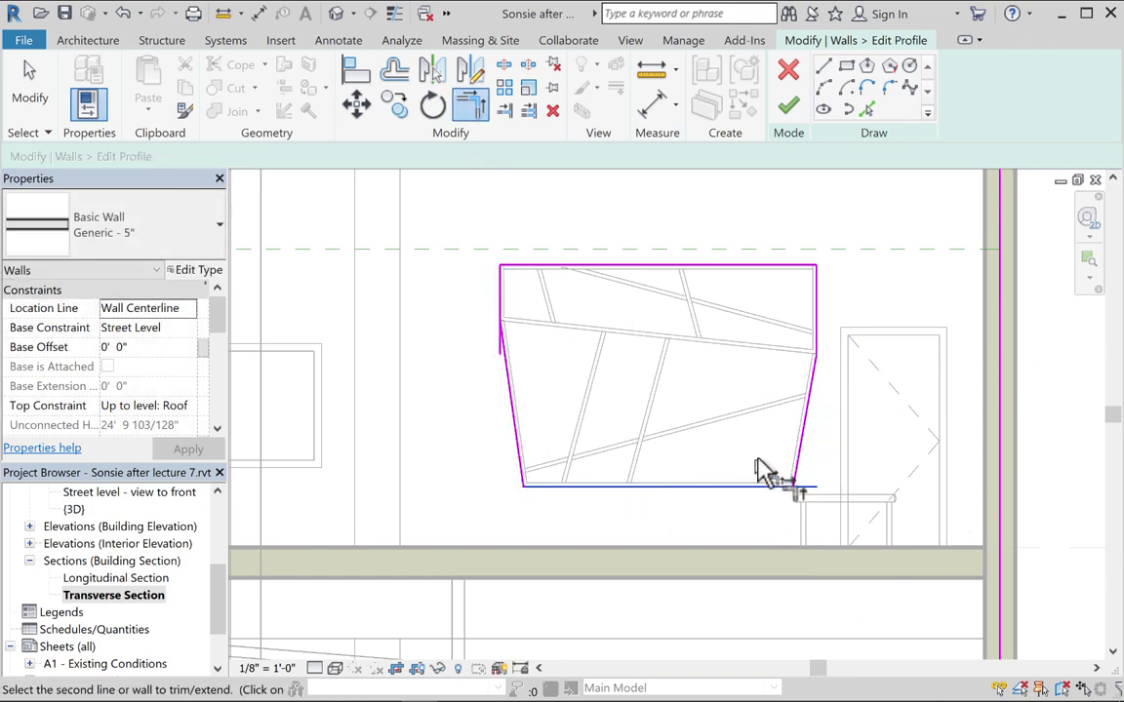
click(794, 469)
click(512, 385)
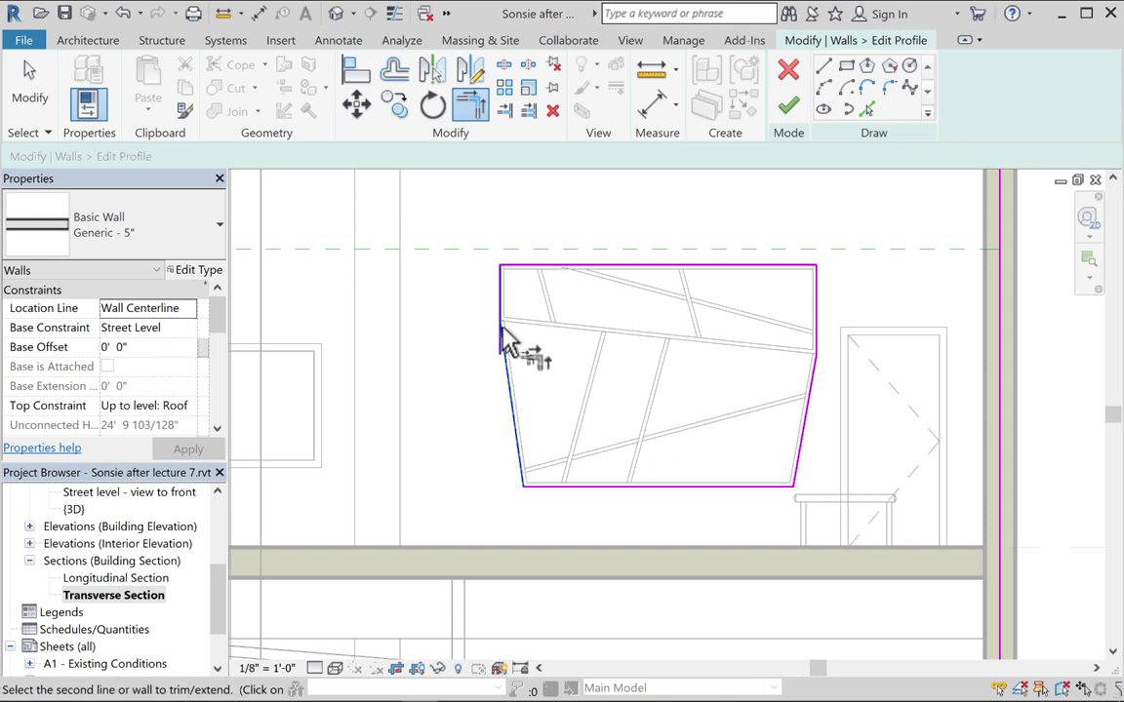
click(502, 314)
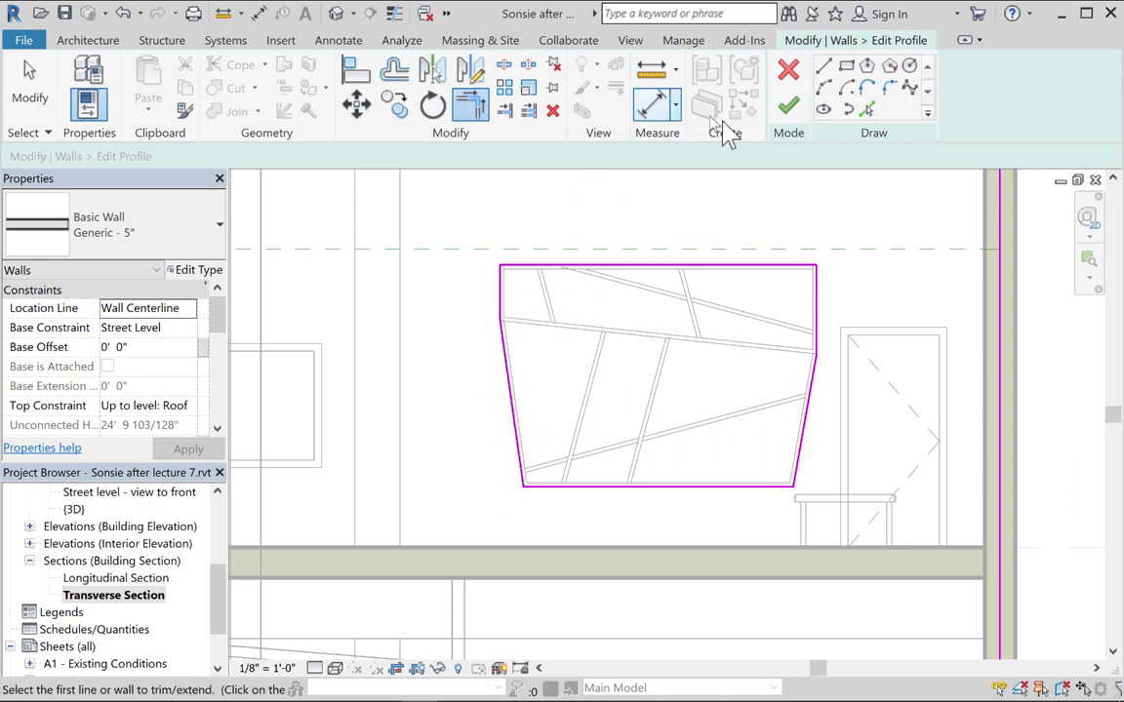
click(788, 105)
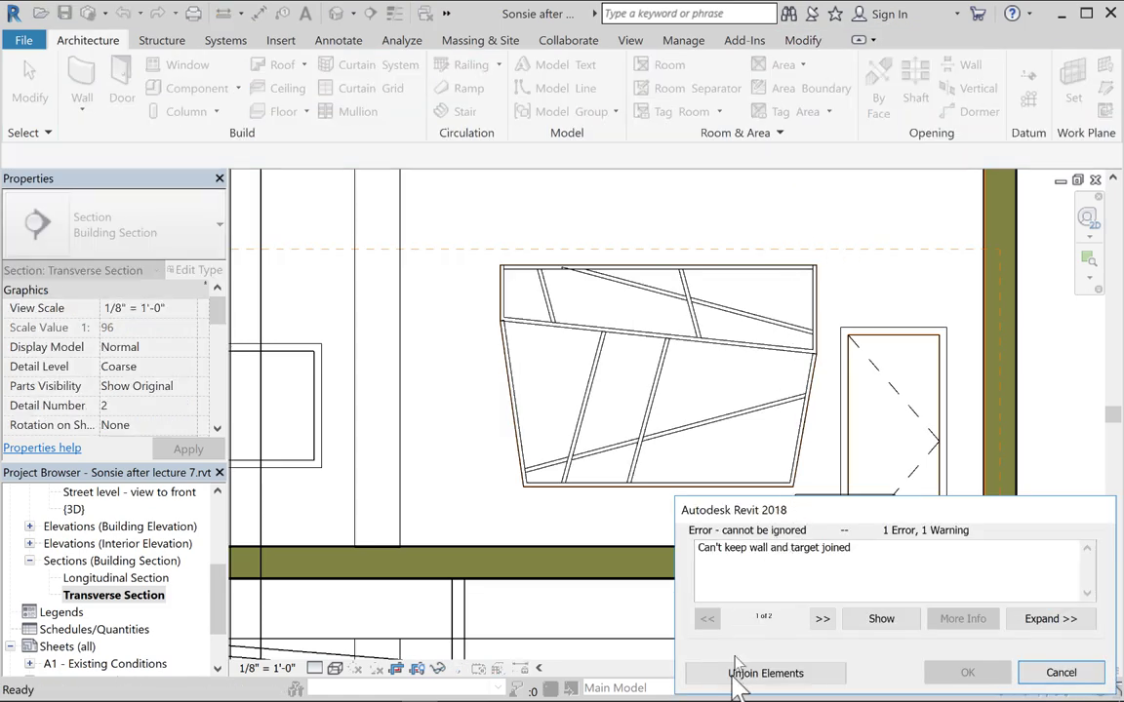
click(786, 680)
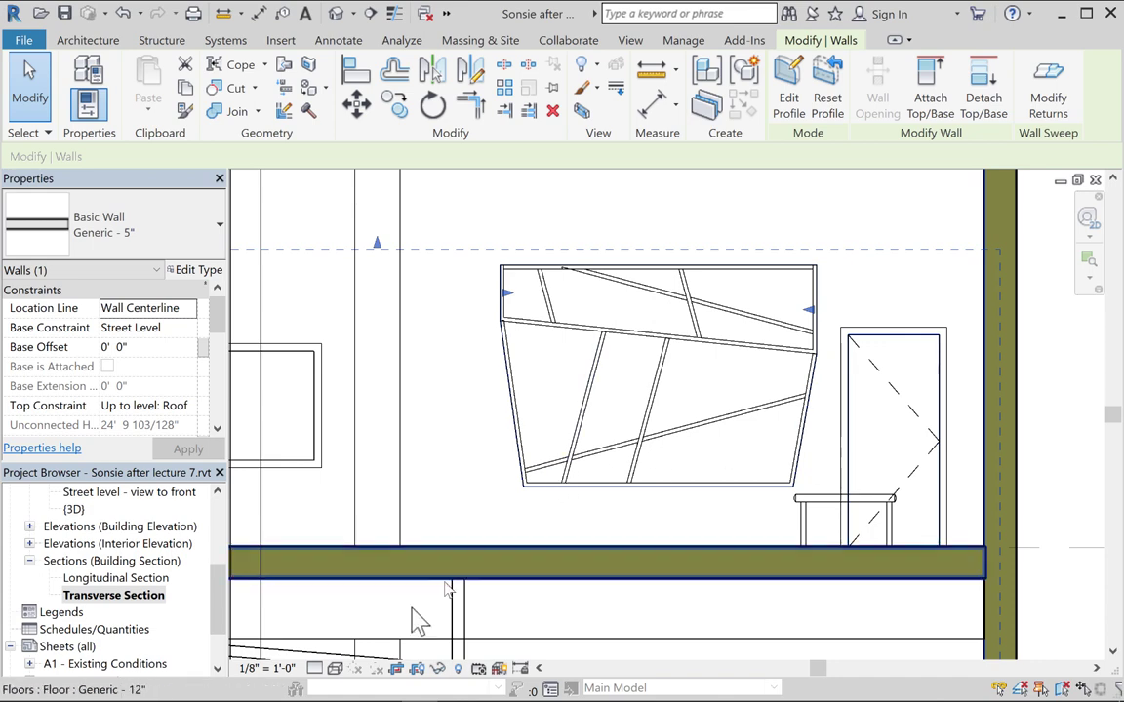
Set the Transverse Section's visual style to Shaded and clear the wall selection
click(335, 668)
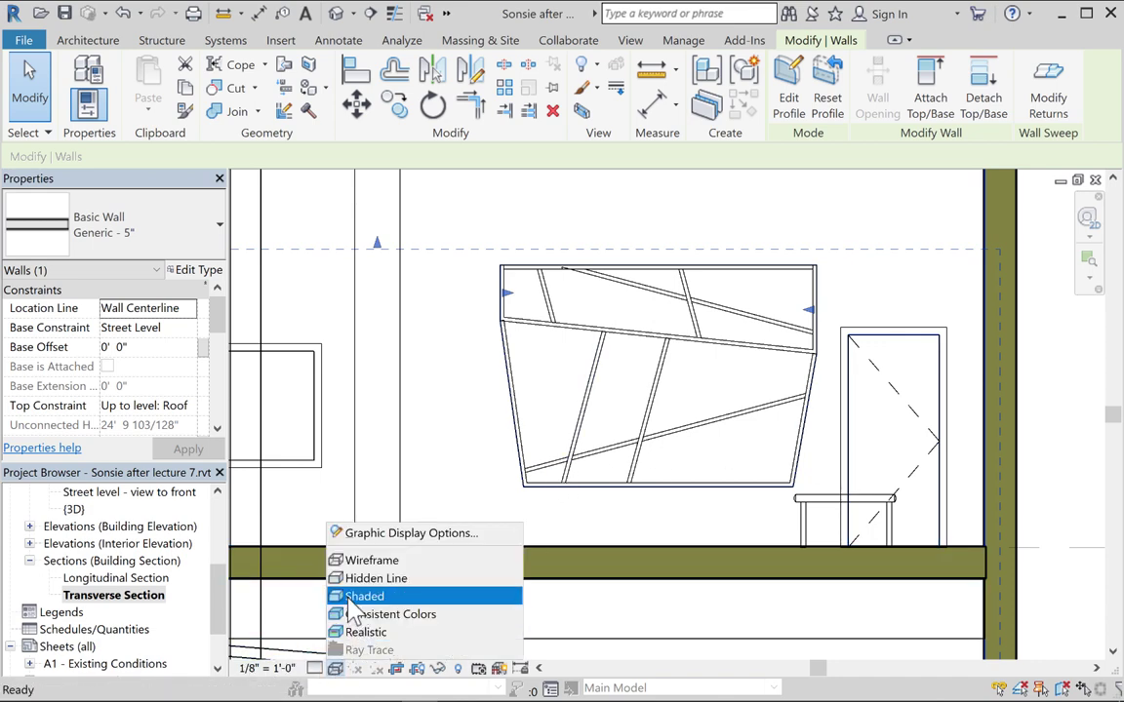
click(361, 597)
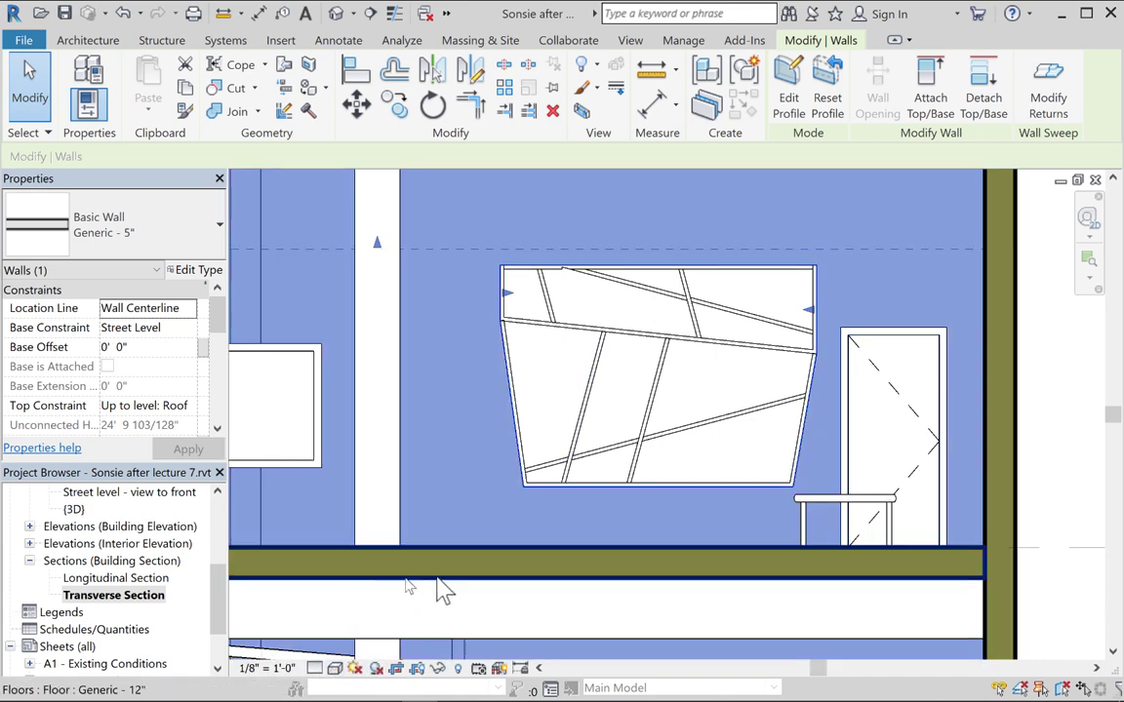
click(1050, 369)
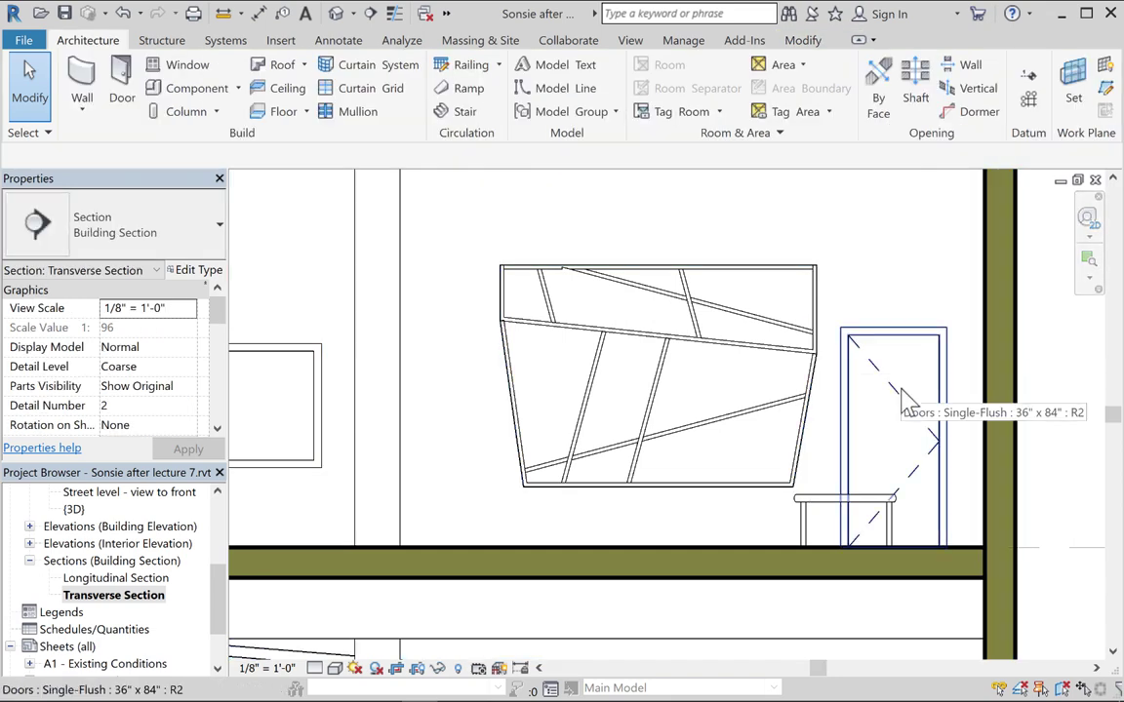
Switch to the Level 2 floor plan and display it in Wireframe to examine the irregular stair beneath the floor
key(ctrl+Tab)
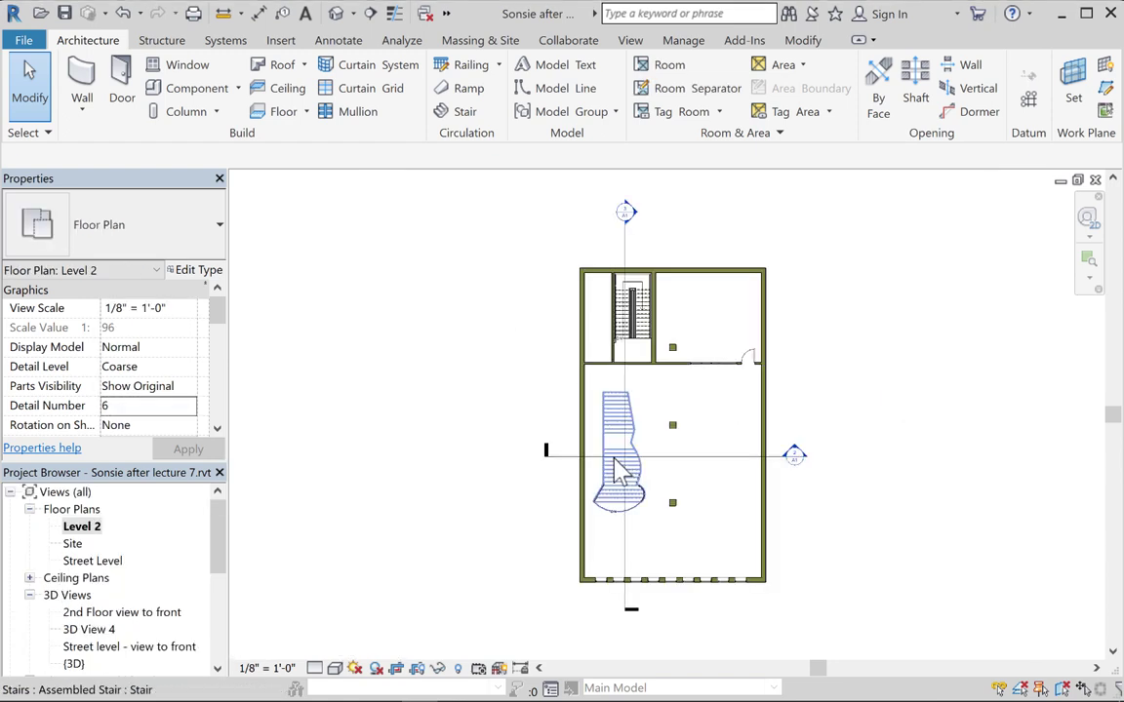
scroll(618, 470, up, 2)
scroll(617, 469, up, 2)
scroll(624, 459, up, 1)
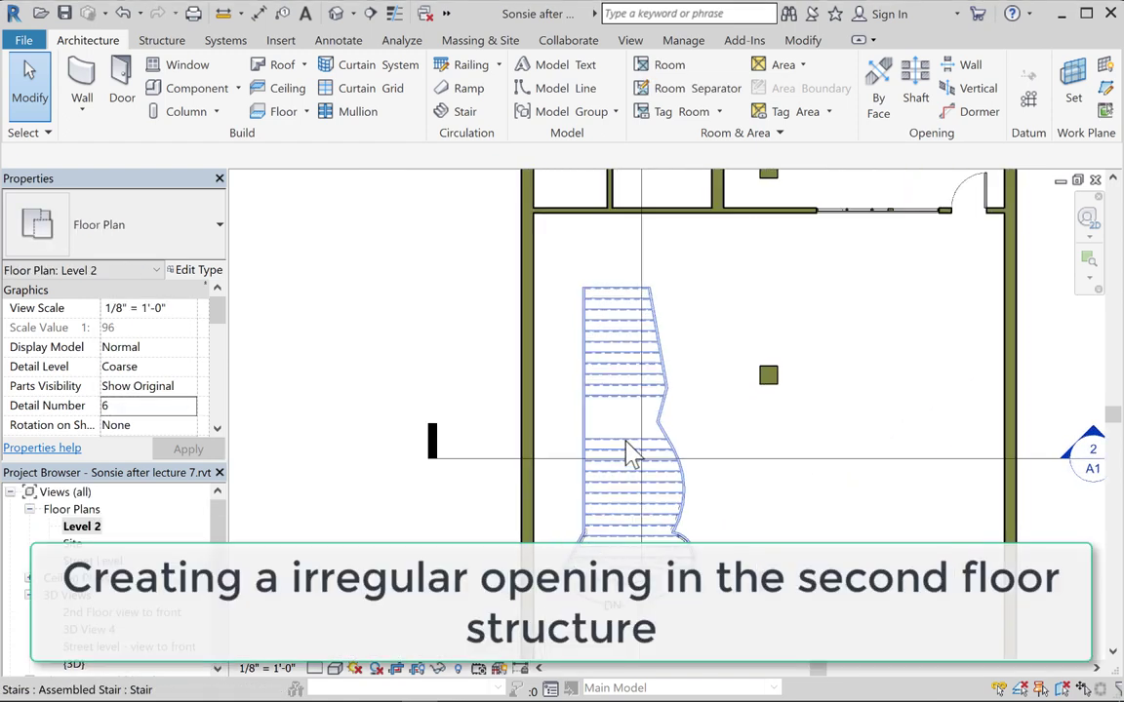
scroll(629, 454, up, 1)
scroll(632, 446, up, 2)
middle_drag(632, 446, 591, 514)
click(590, 507)
key(Delete)
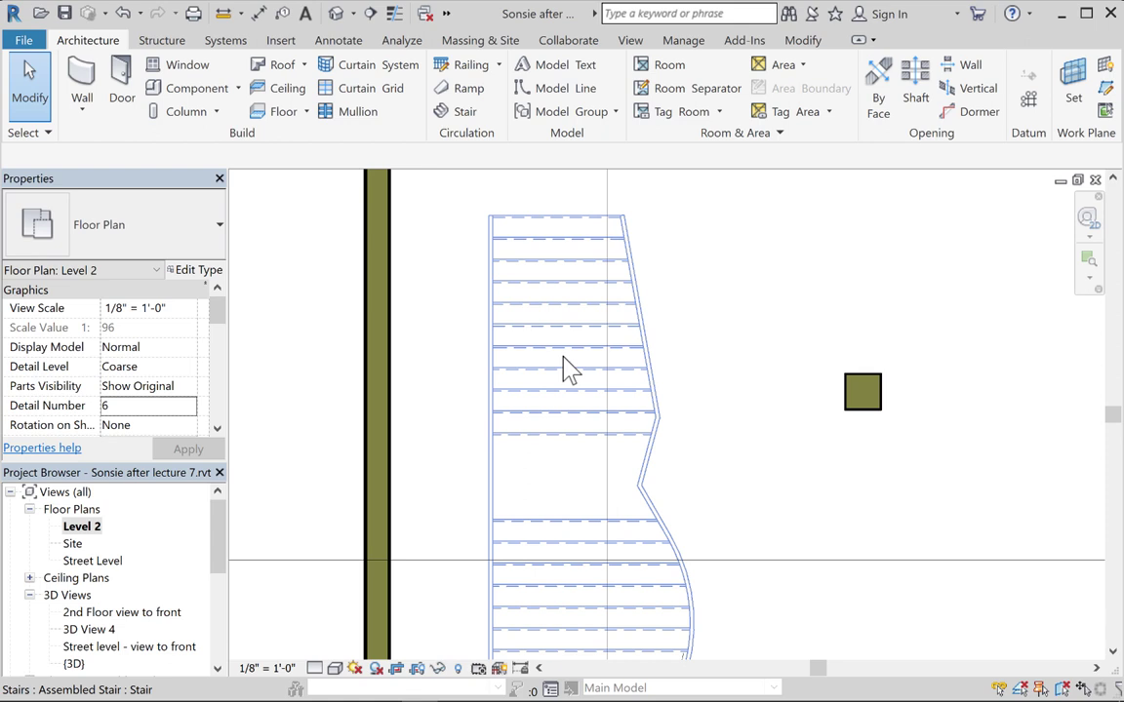
click(571, 369)
key(Delete)
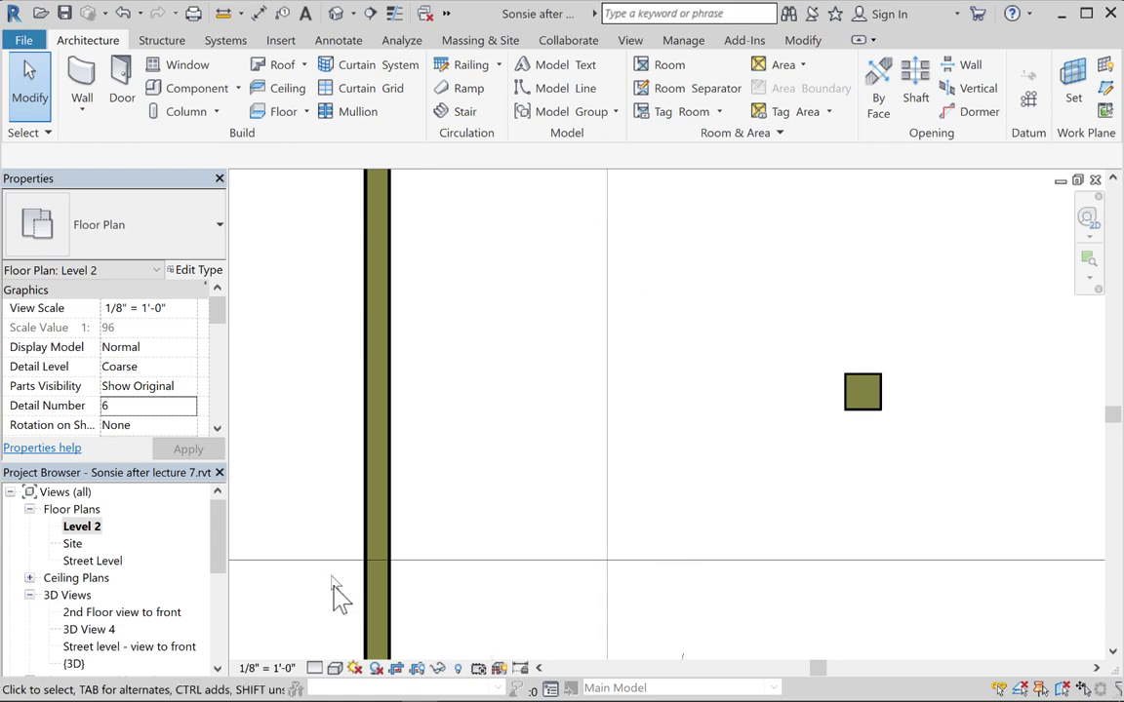
click(335, 669)
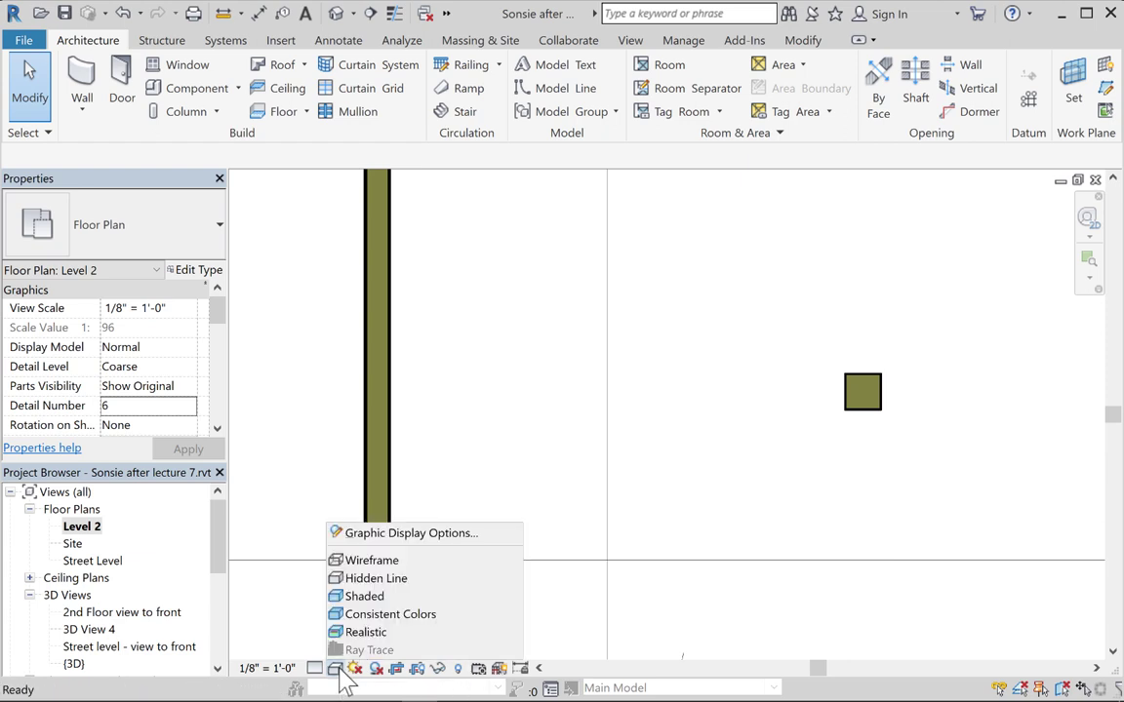
click(369, 562)
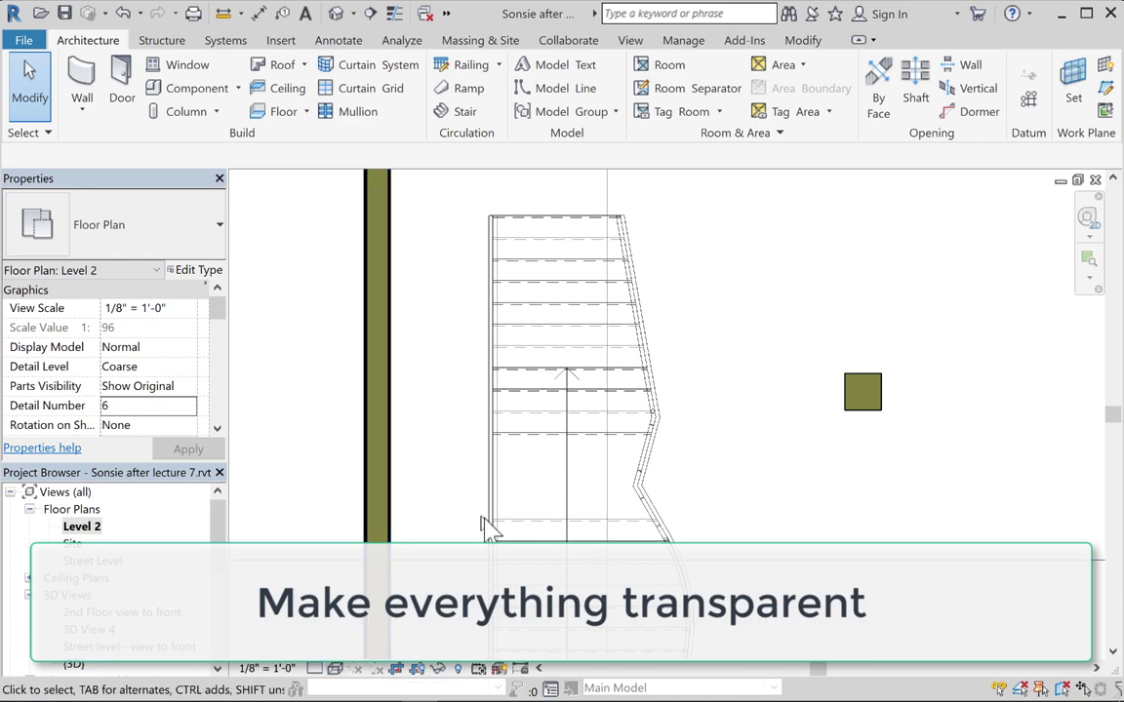
Start an Opening by Face sketch on the Generic - 12" floor of Level 2
scroll(572, 352, down, 3)
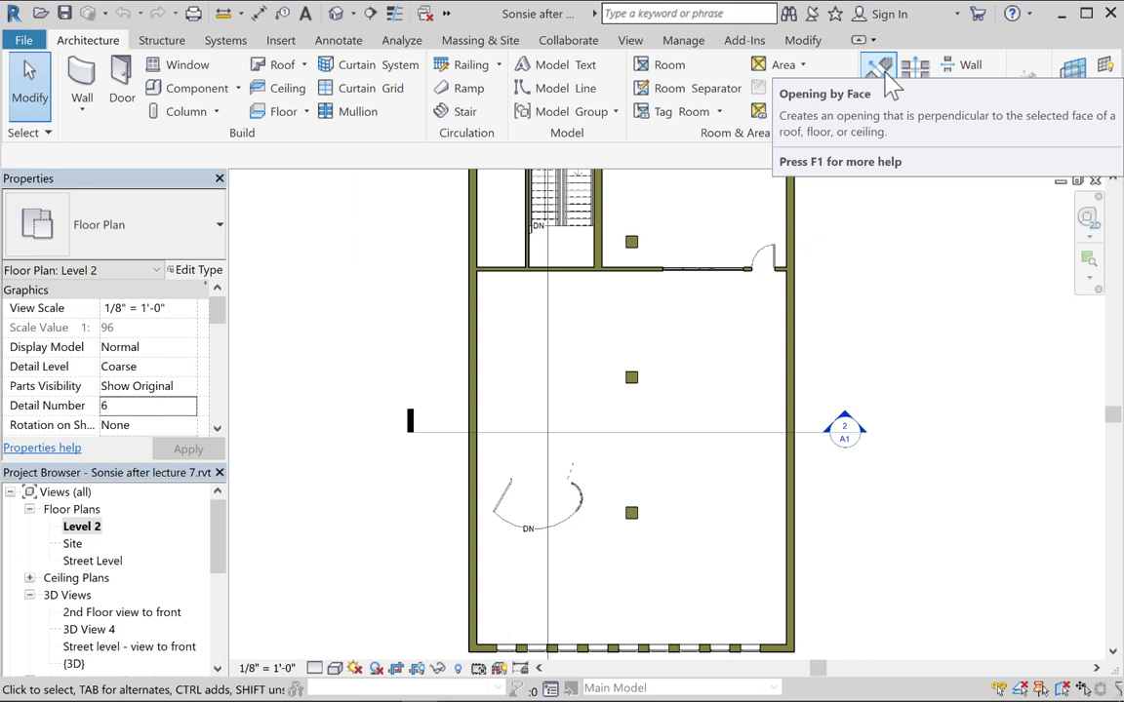
click(883, 78)
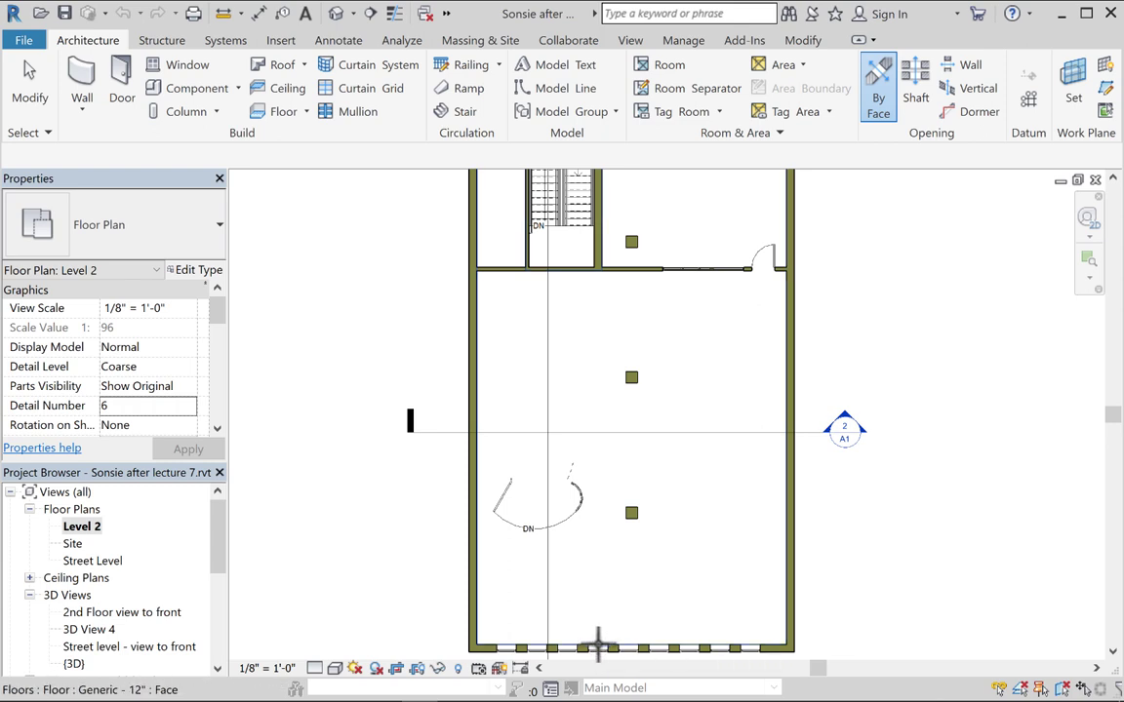
click(624, 625)
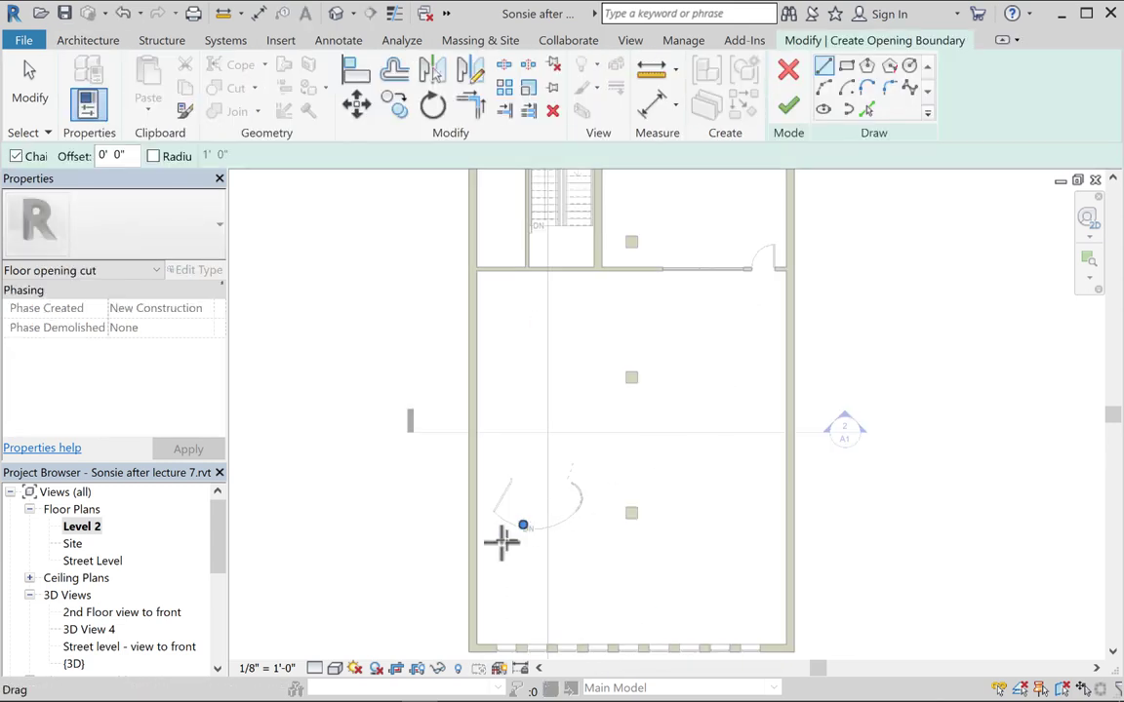
Set the Level 2 floor plan's visual style to Wireframe so the whole curved stair can be traced
scroll(517, 475, up, 4)
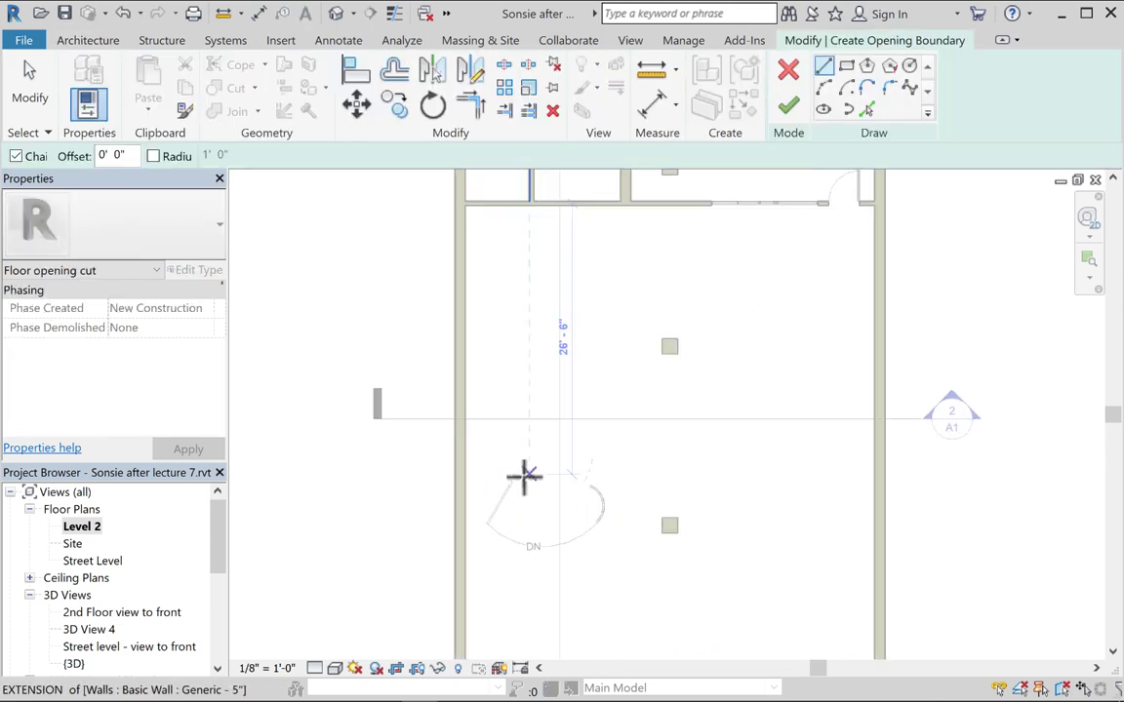
middle_drag(530, 474, 578, 564)
scroll(566, 551, up, 1)
scroll(562, 537, down, 2)
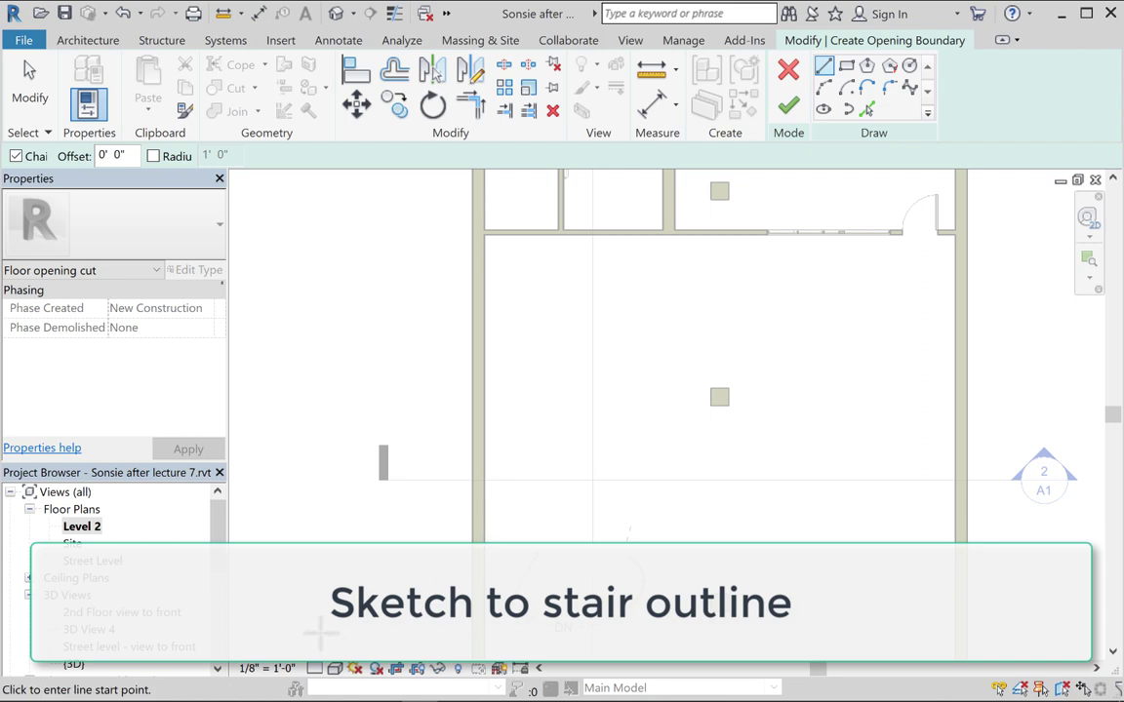
click(336, 674)
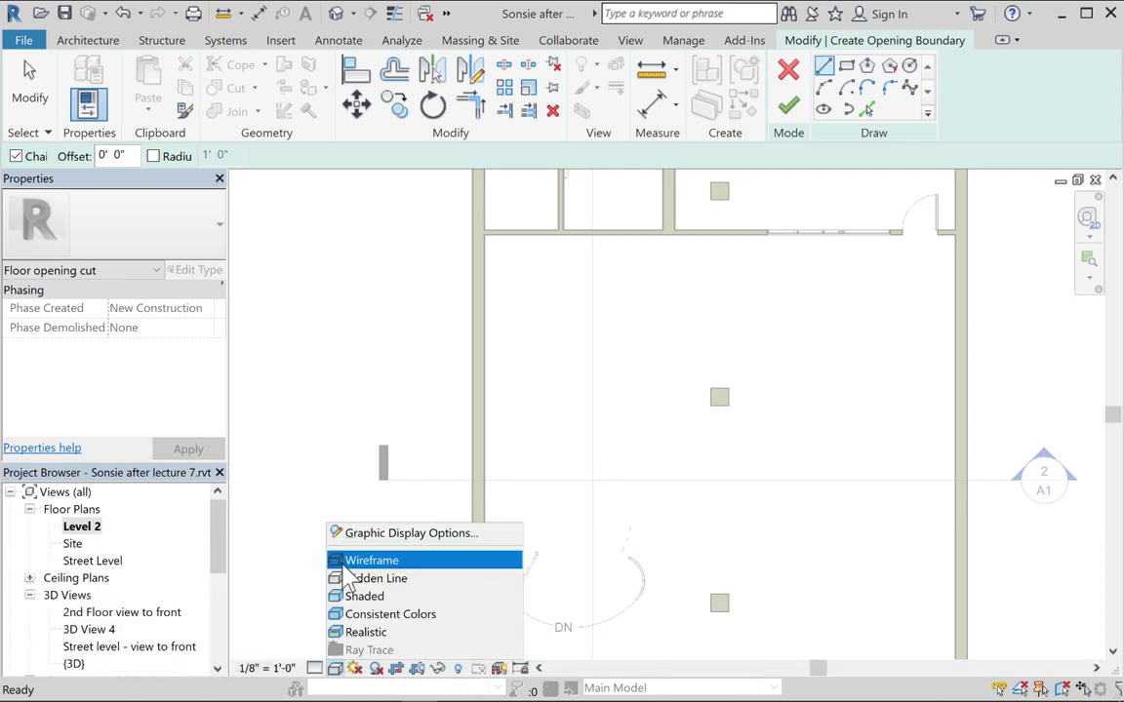
click(346, 564)
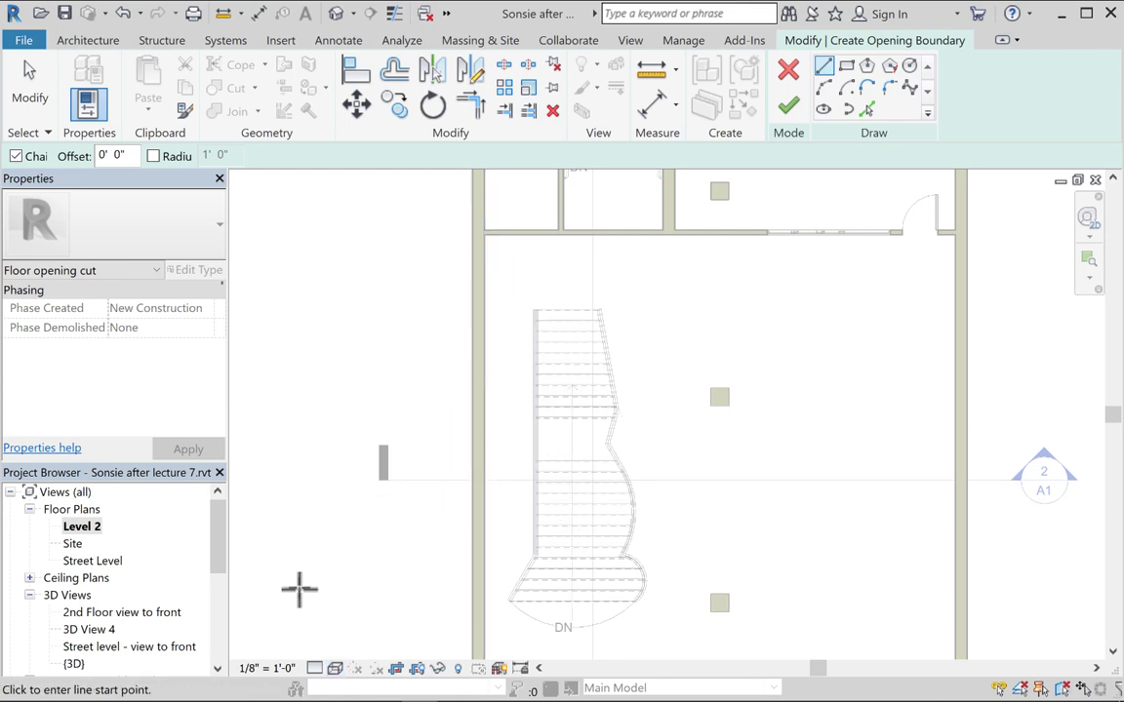
click(335, 669)
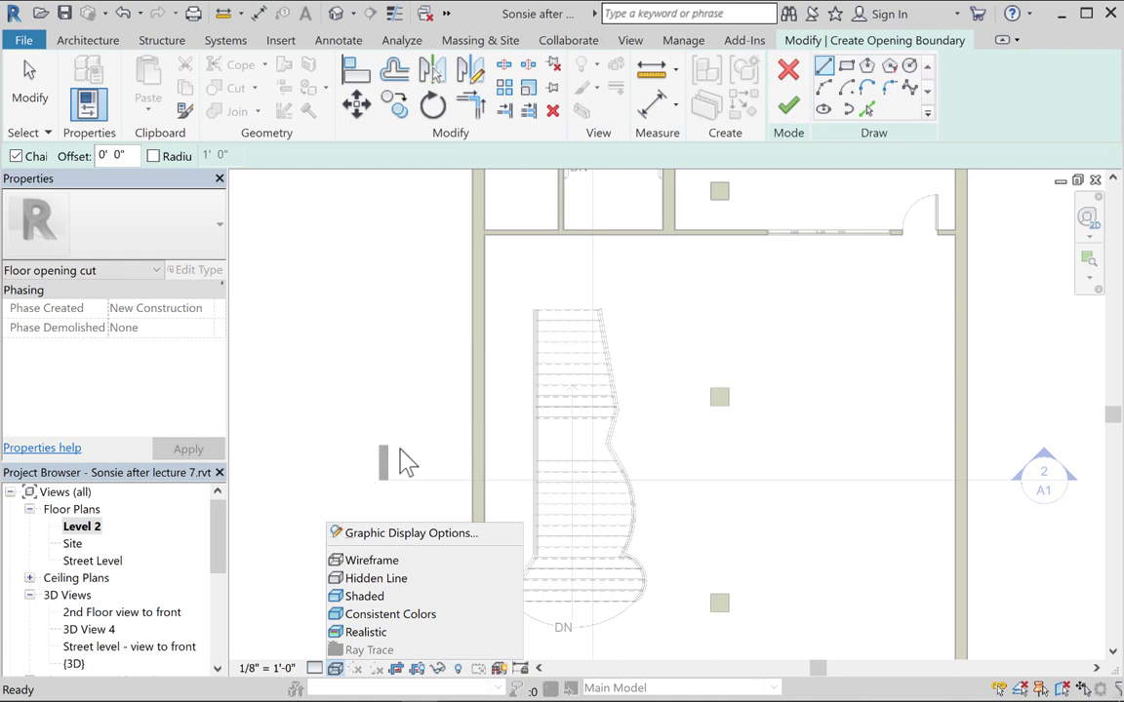
click(472, 374)
key(Escape)
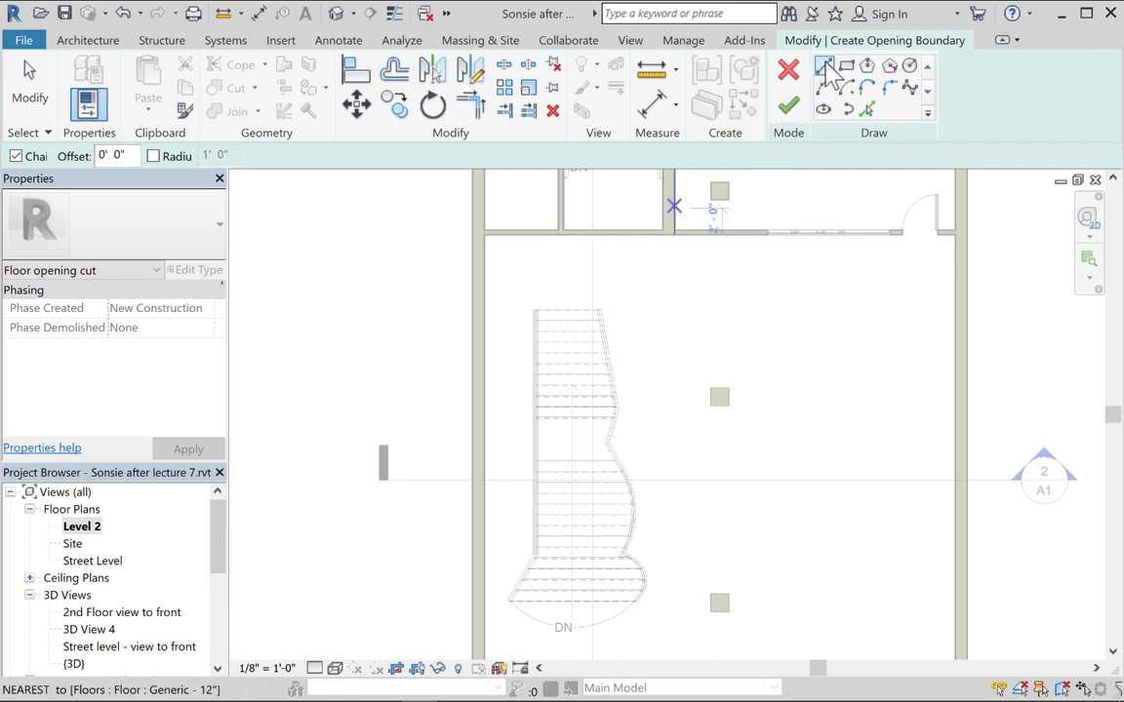
Draw opening boundary lines down the upper stair's slanted right edge, around its corner, and horizontally across to the left edge
click(600, 309)
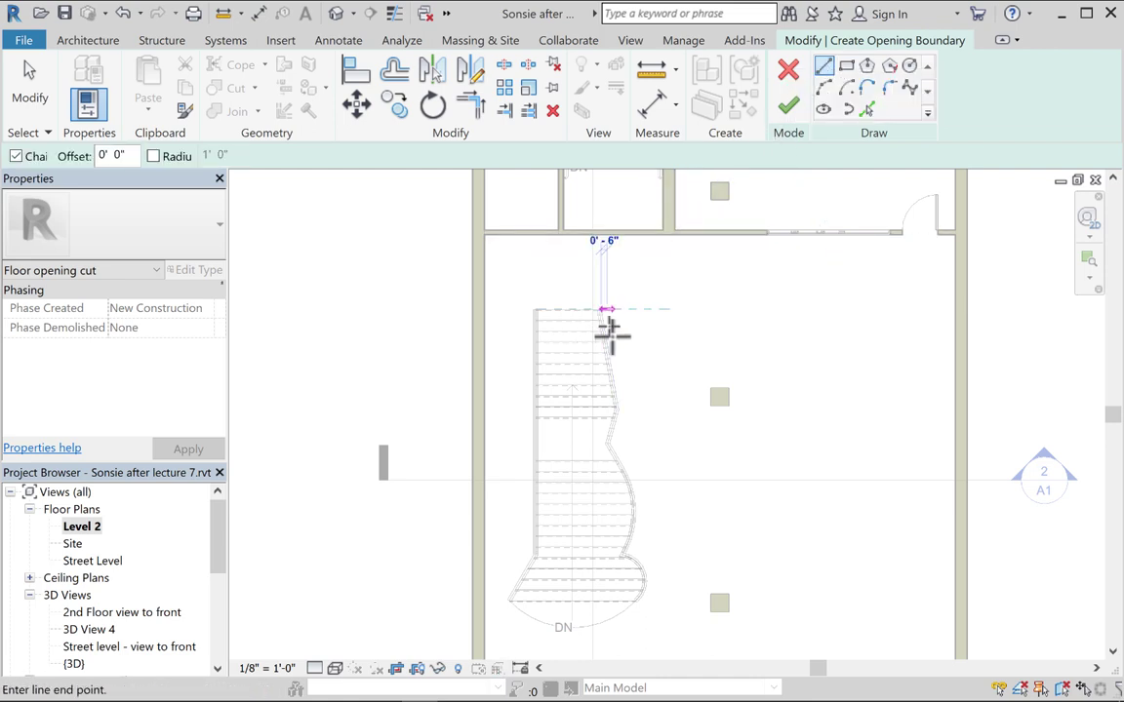
click(616, 403)
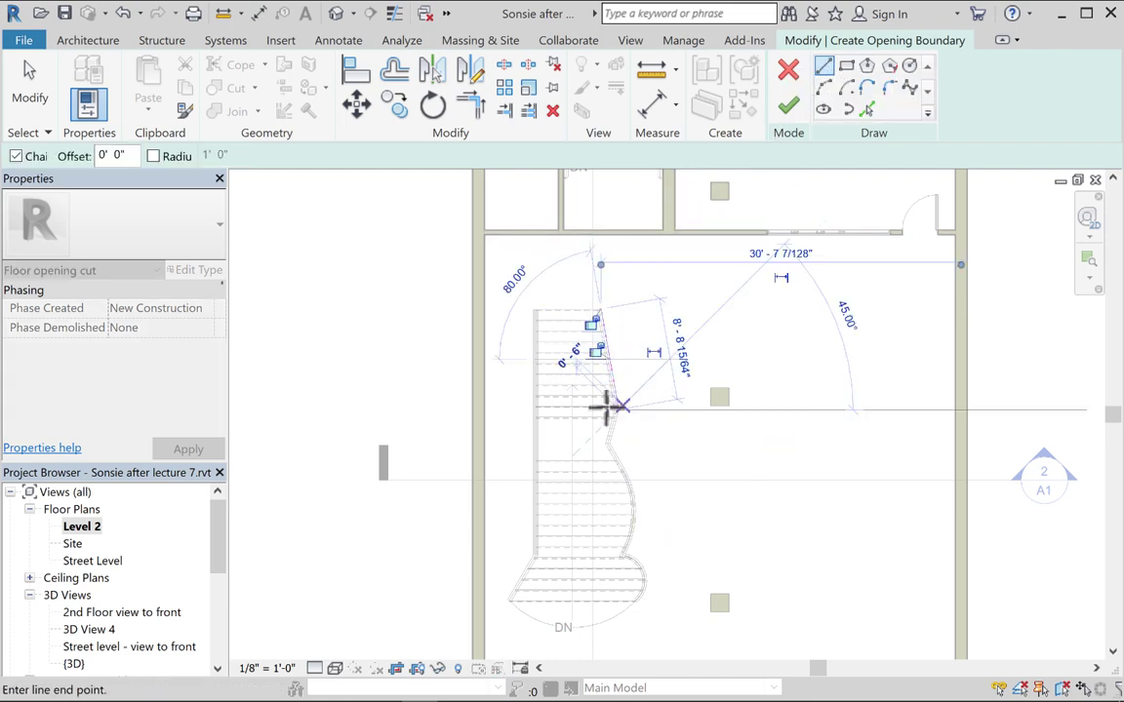
scroll(613, 419, down, 4)
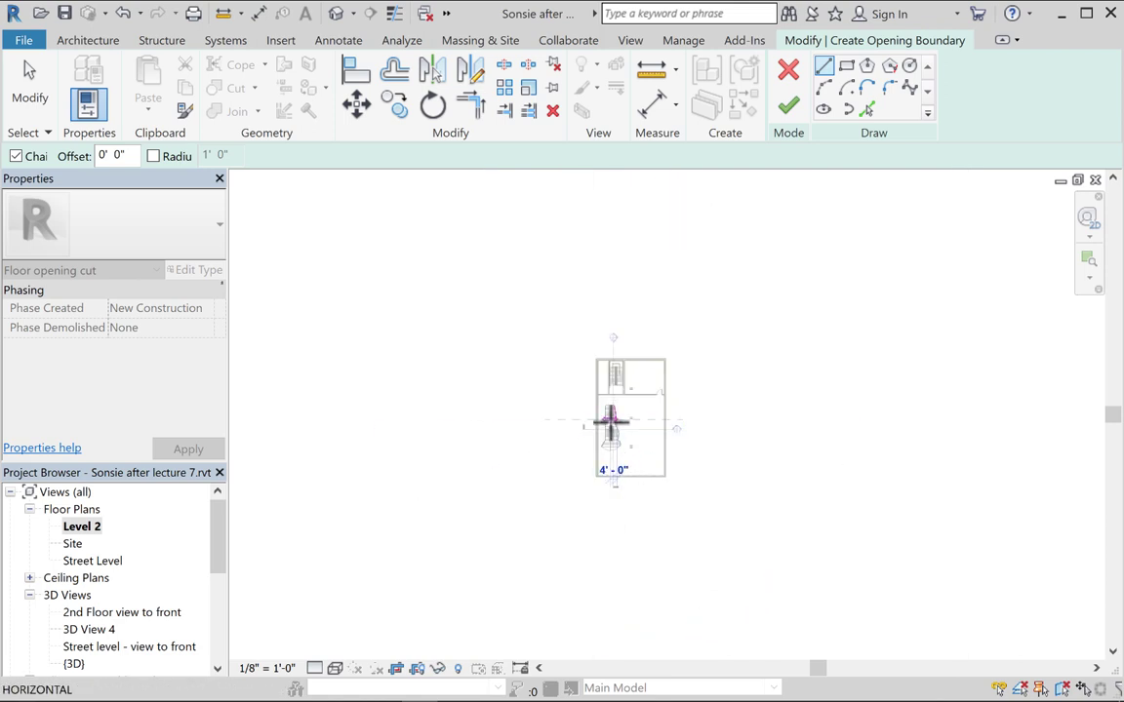
scroll(613, 420, up, 5)
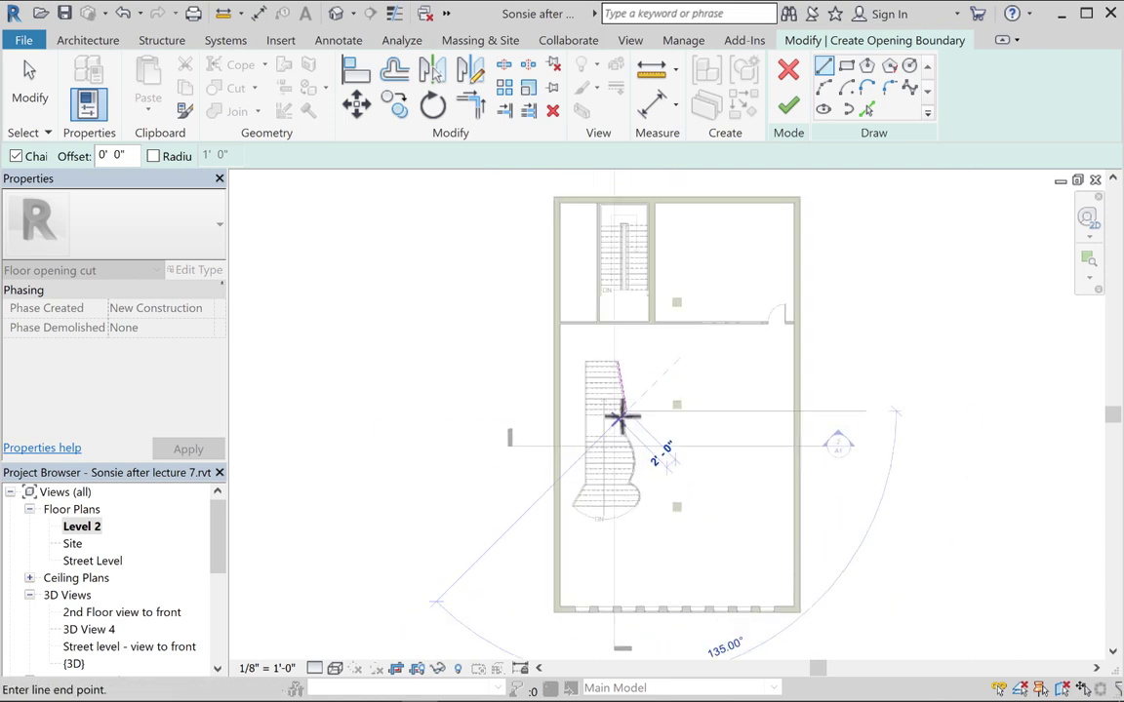
scroll(622, 415, up, 2)
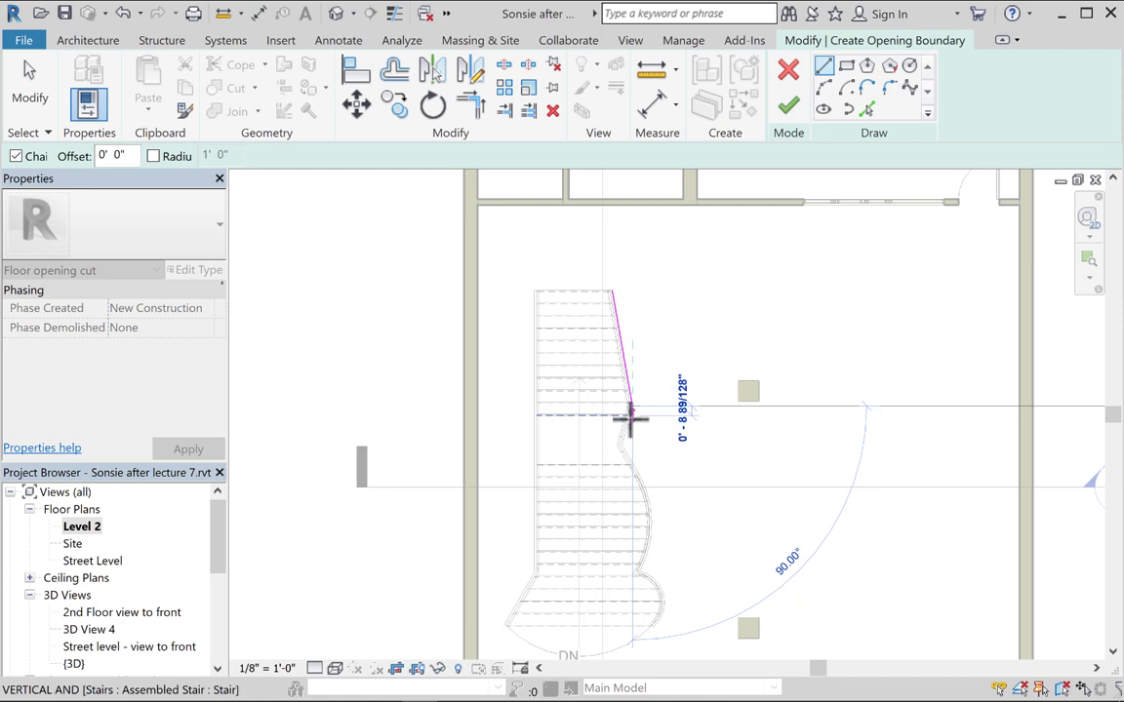
scroll(629, 420, up, 3)
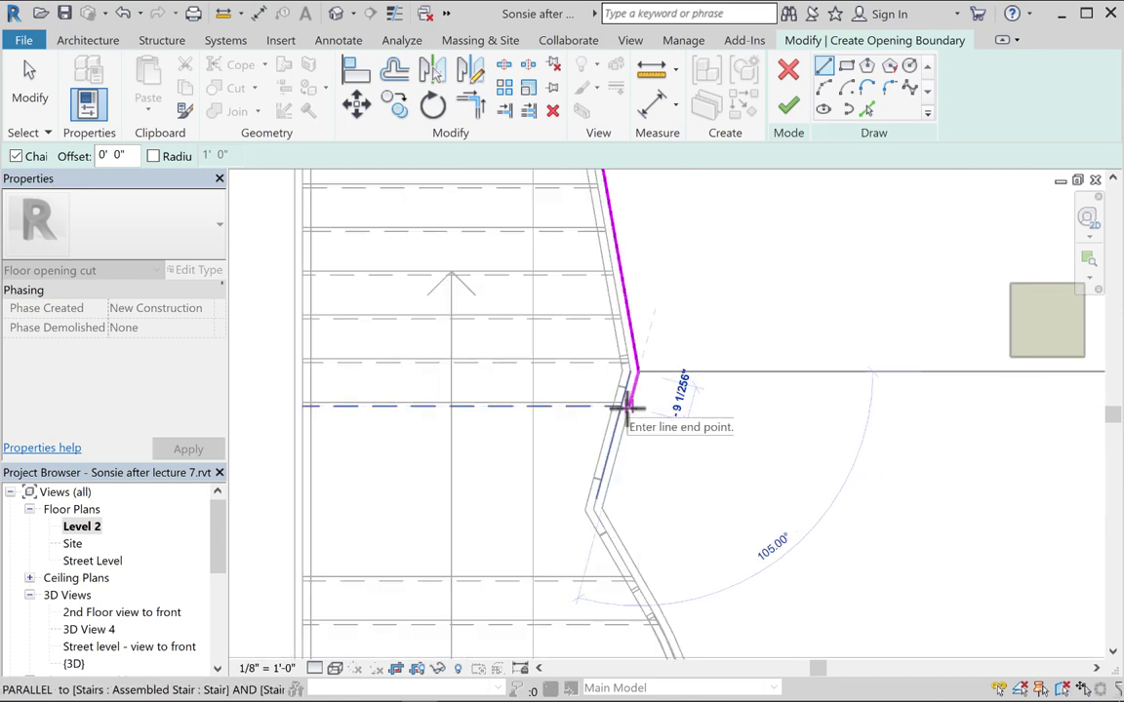
click(629, 401)
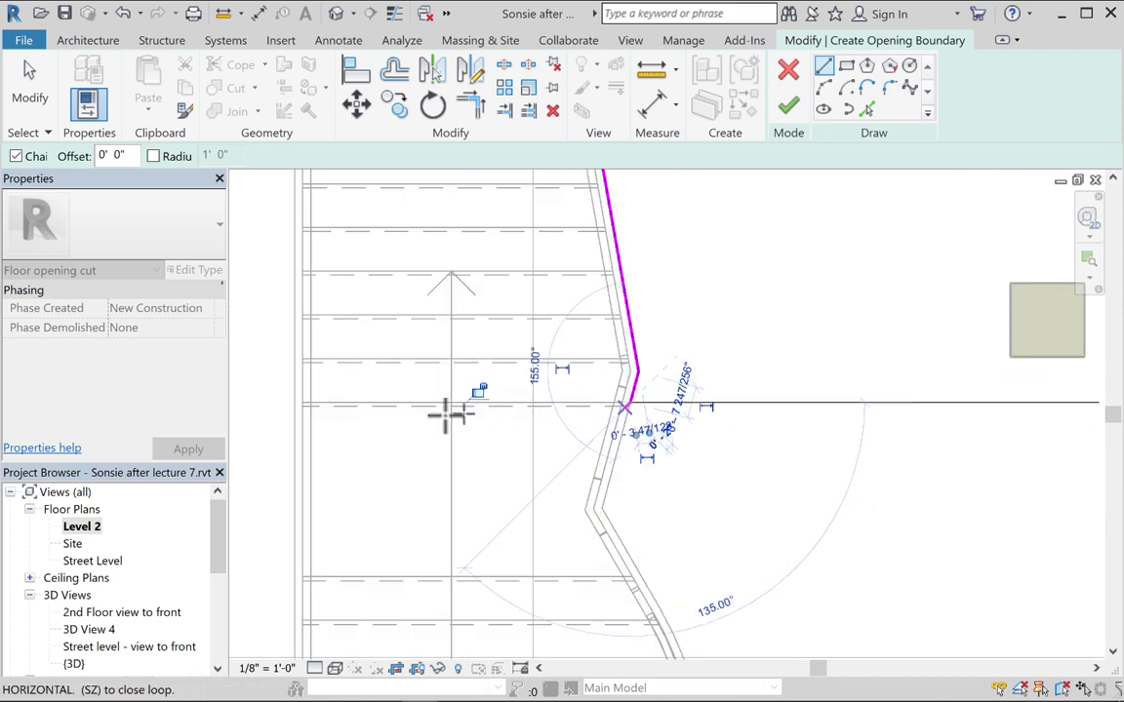
click(291, 401)
Complete the opening boundary with Pick Lines along the stair's top and left edges, and finish the floor opening
middle_drag(410, 454, 433, 534)
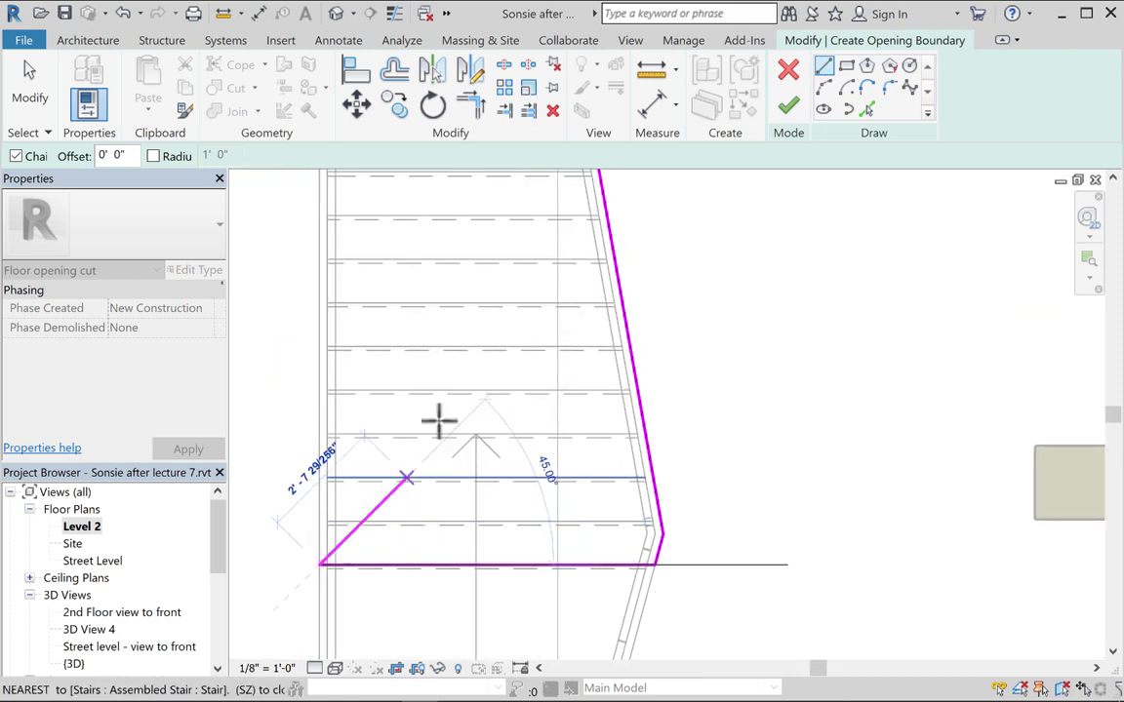
scroll(514, 567, down, 1)
middle_drag(514, 567, 514, 506)
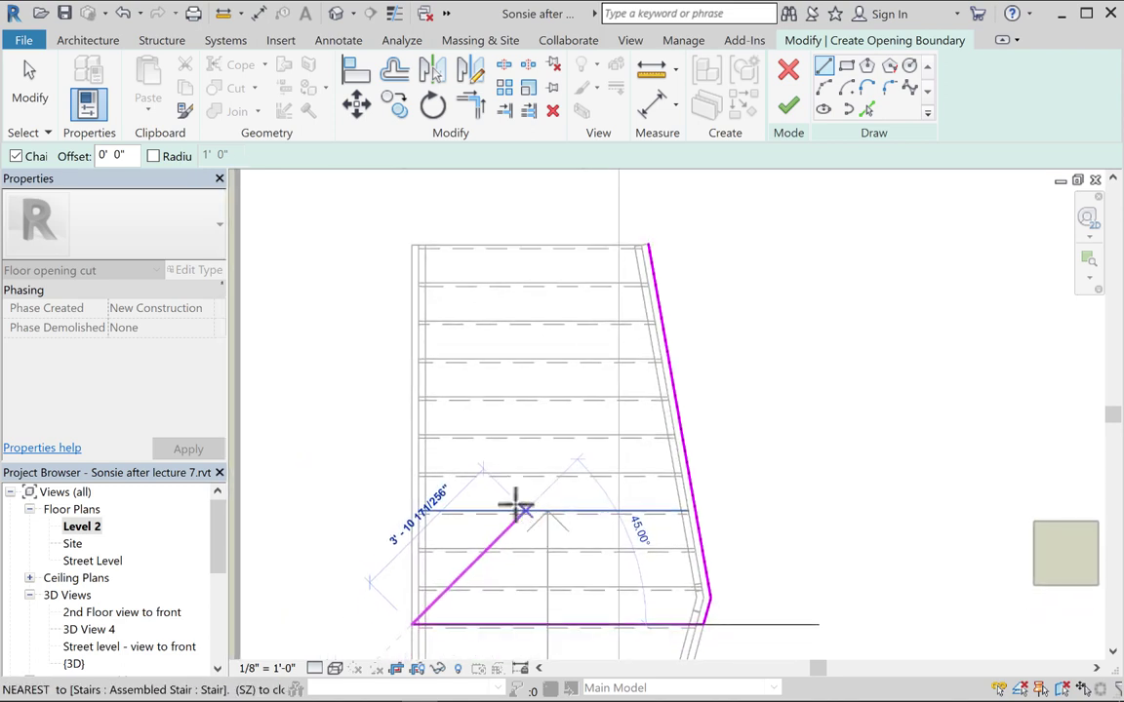
scroll(502, 488, up, 1)
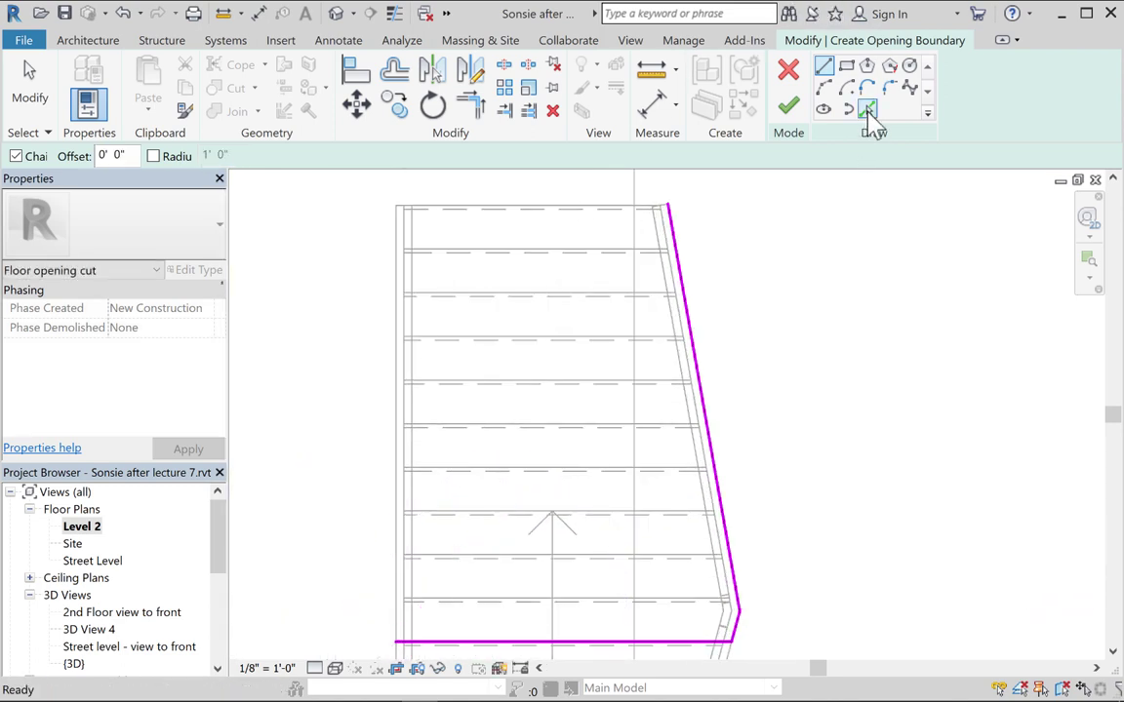
click(869, 110)
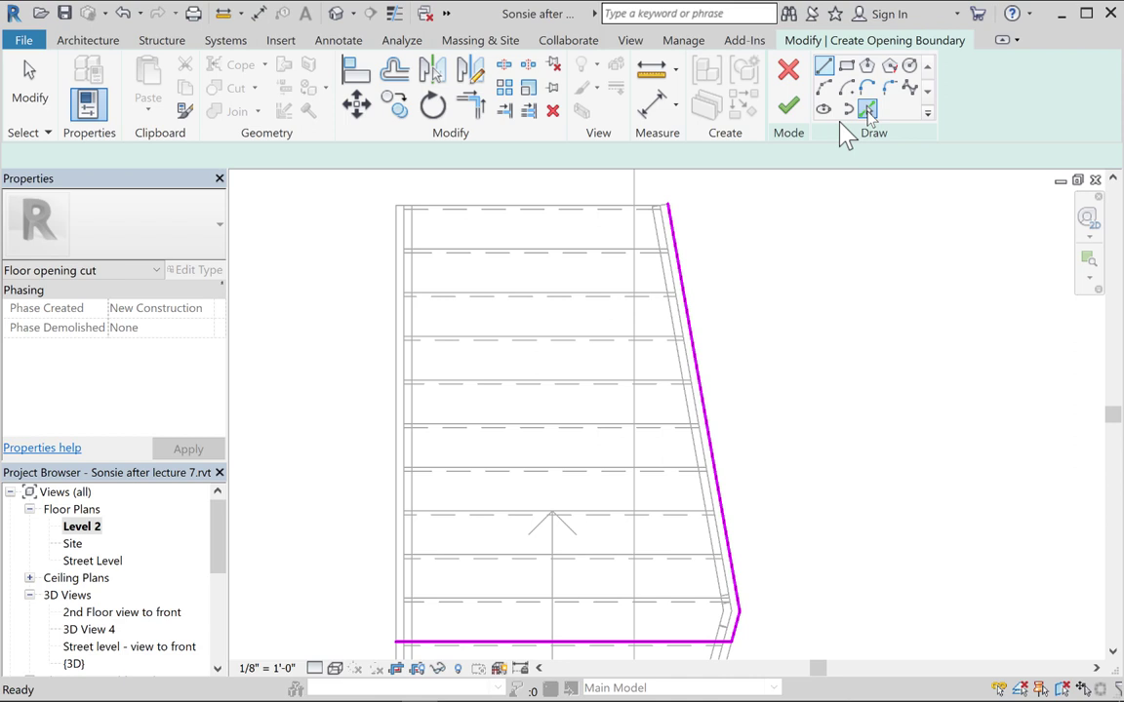
click(454, 212)
mouse_move(394, 255)
mouse_down()
mouse_move(358, 276)
mouse_move(371, 274)
mouse_up()
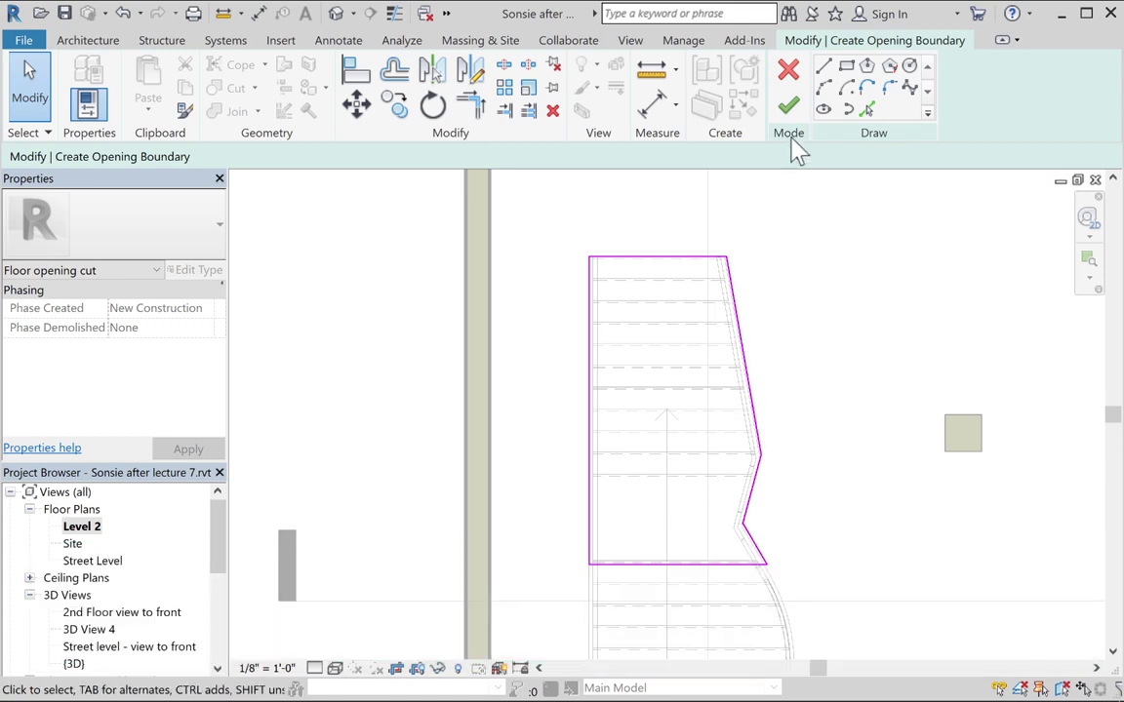
click(790, 105)
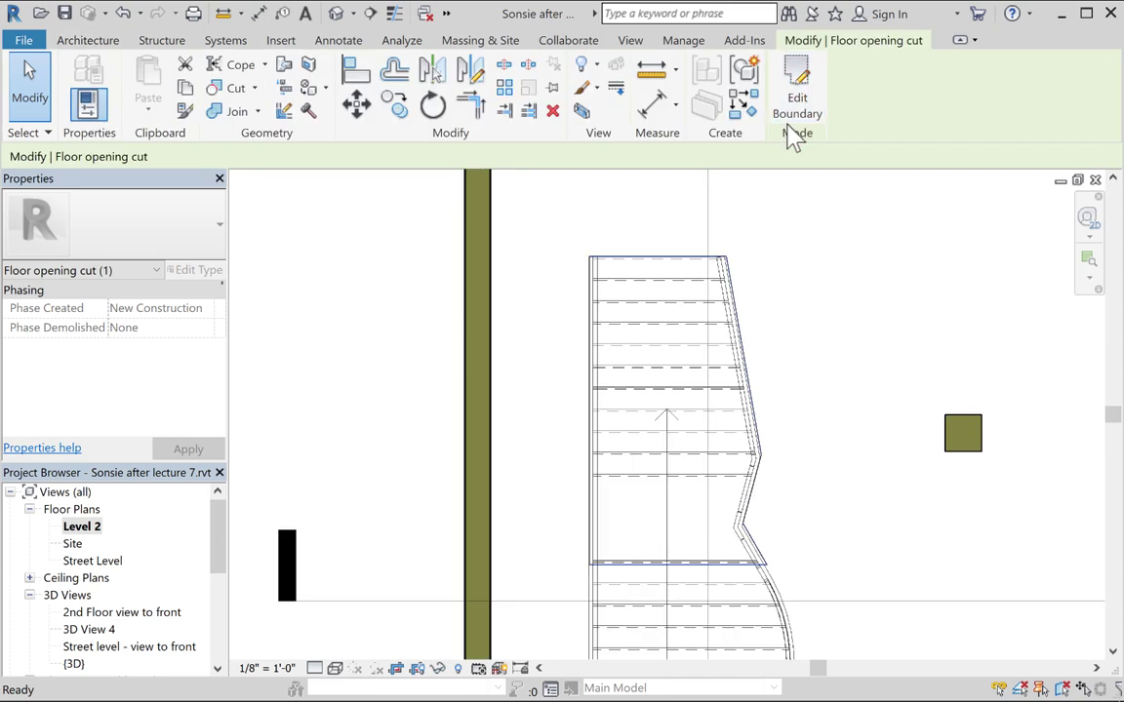
Set the Level 2 plan's visual style to Shaded and check the floor opening around the stair
click(335, 668)
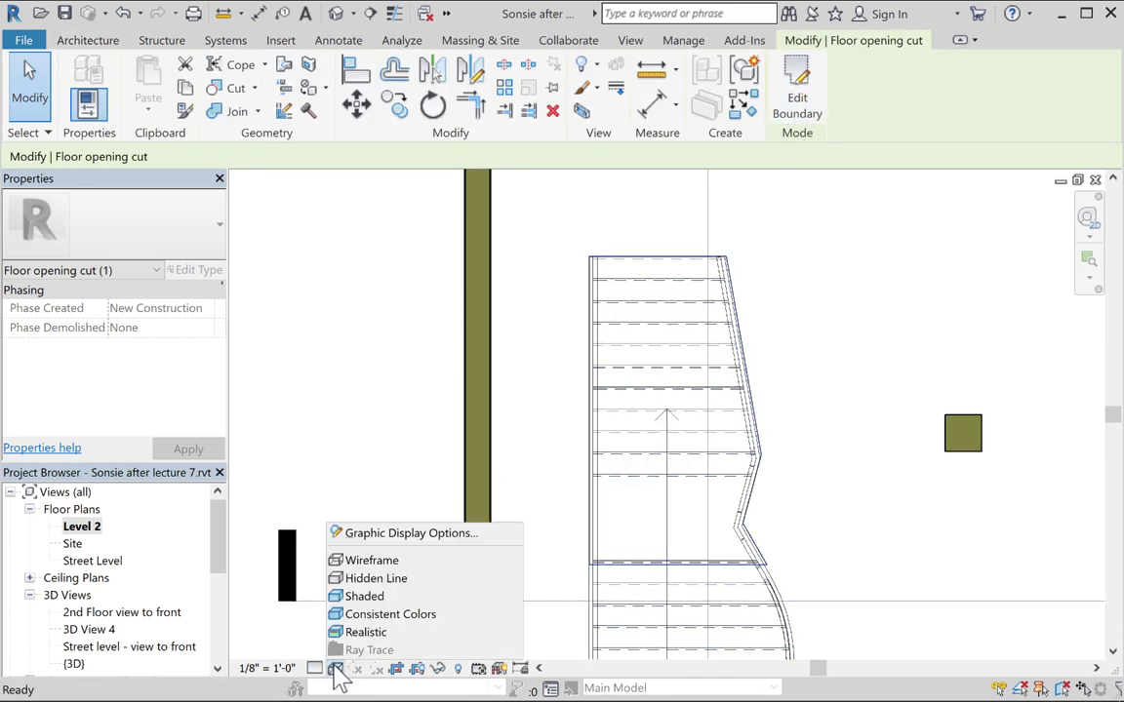
click(353, 596)
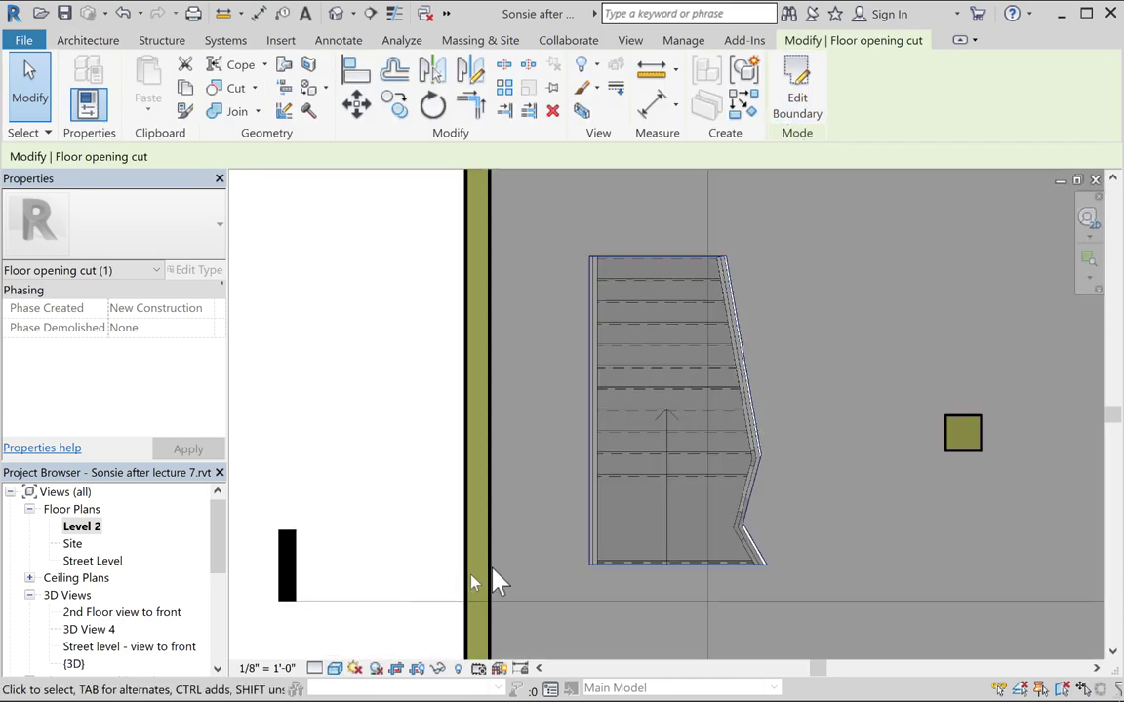
scroll(573, 563, up, 1)
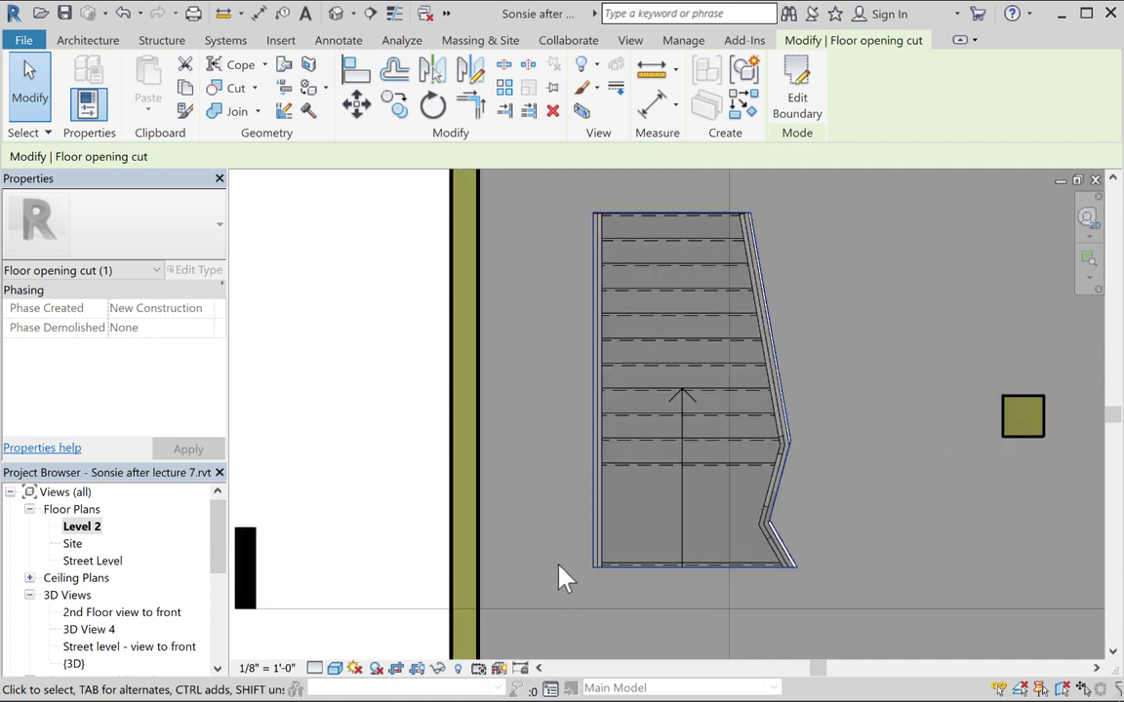
scroll(565, 578, down, 1)
scroll(566, 578, down, 1)
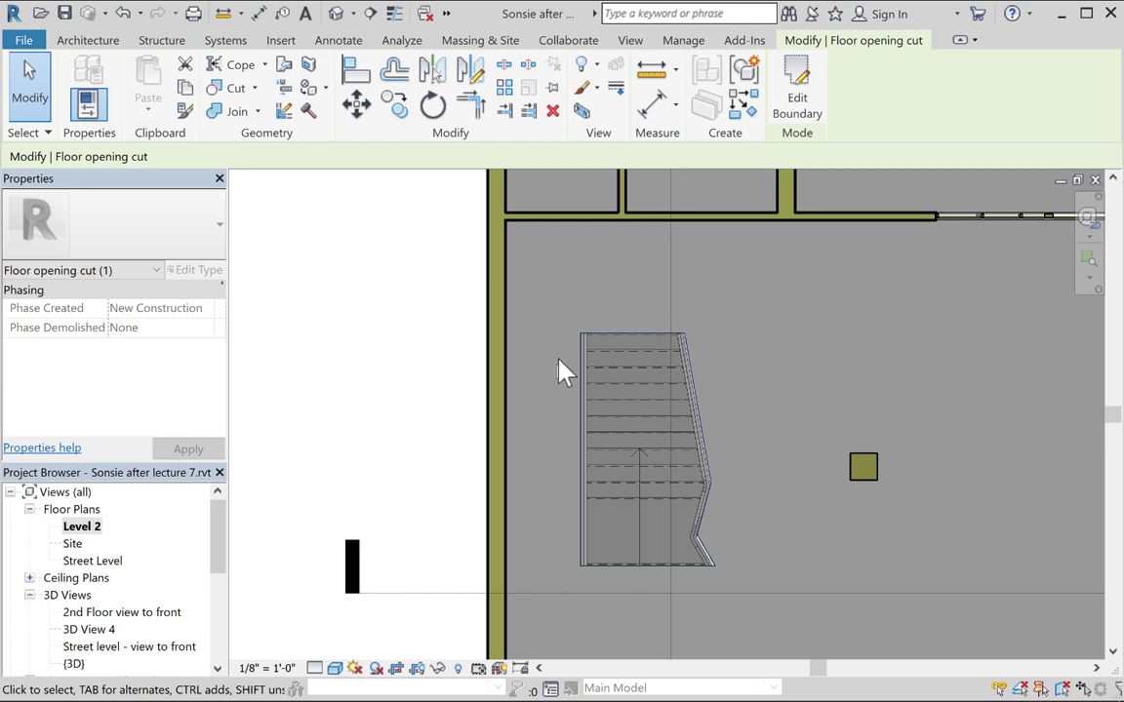
Place a 36" x 84" Single-Flush door in the wall in front of the back stairwell and flip its hinge side
middle_drag(584, 364, 625, 530)
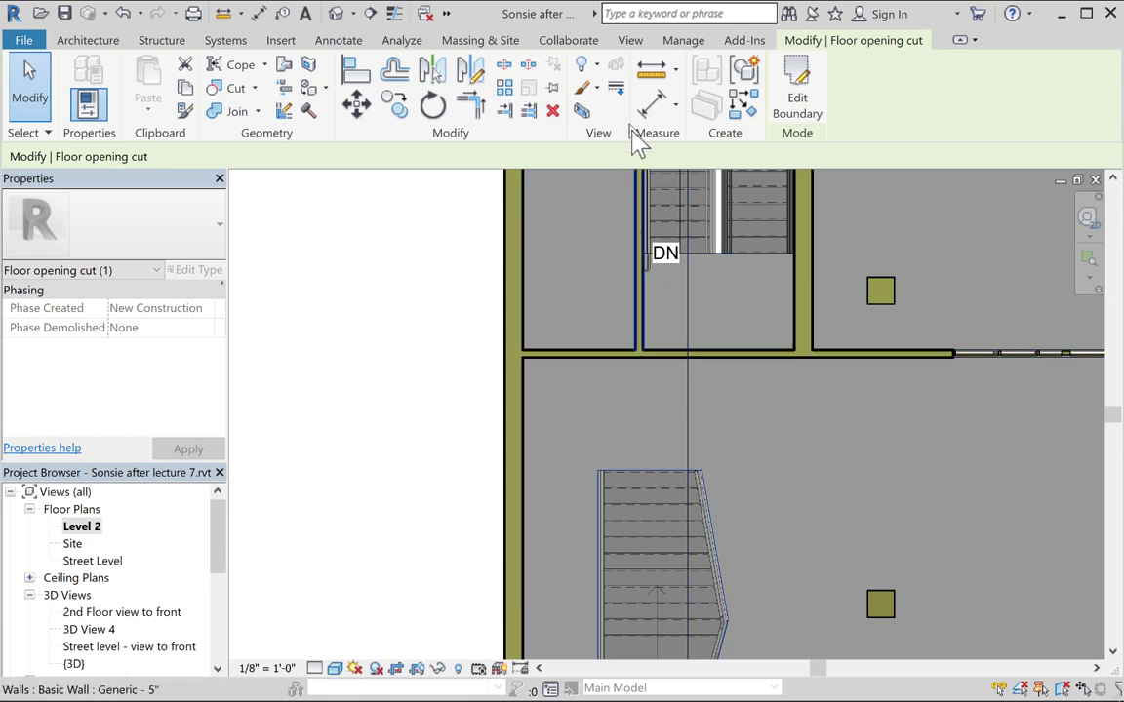
click(86, 40)
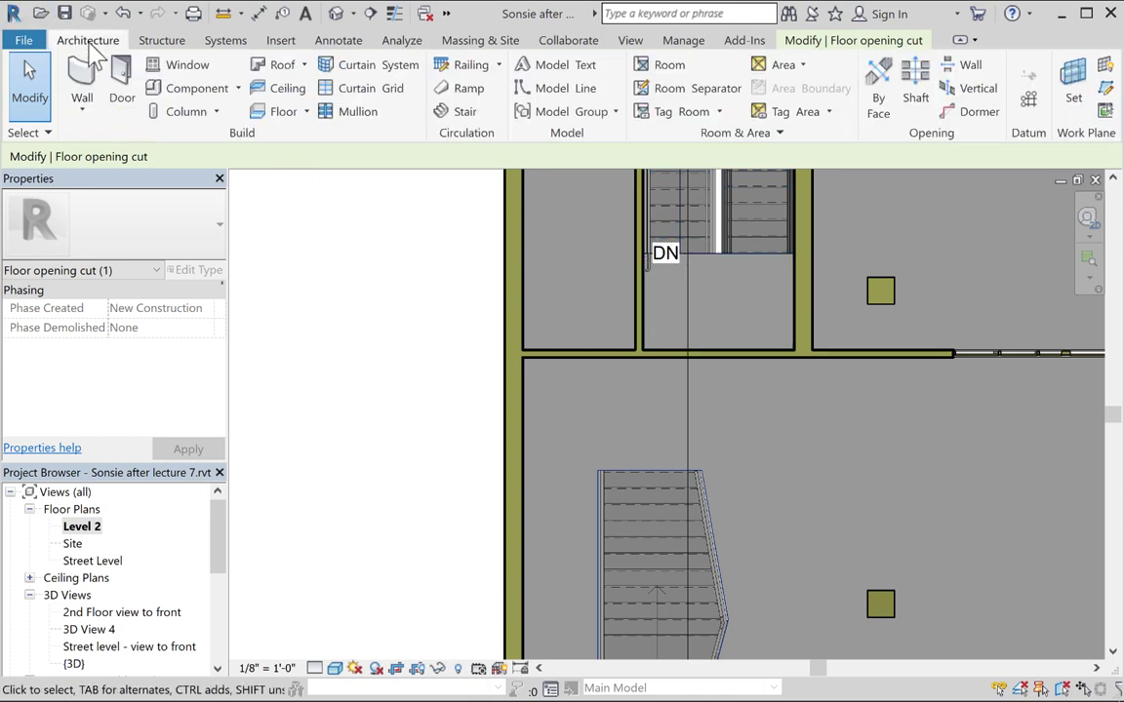
click(119, 80)
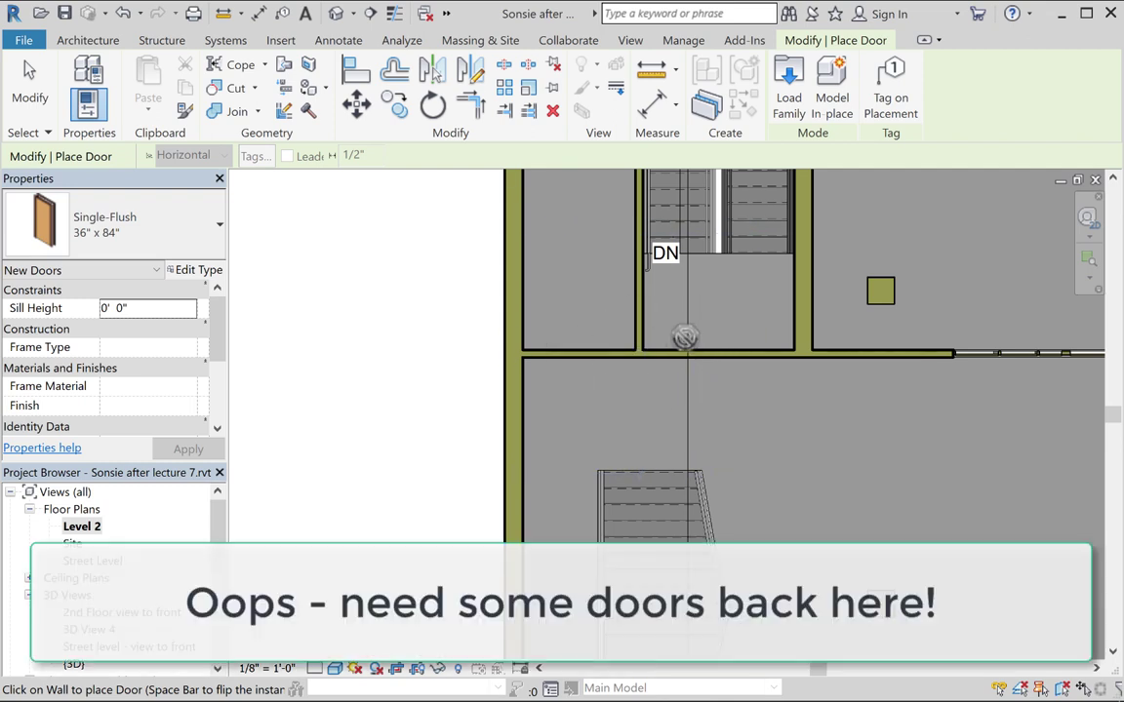
click(680, 343)
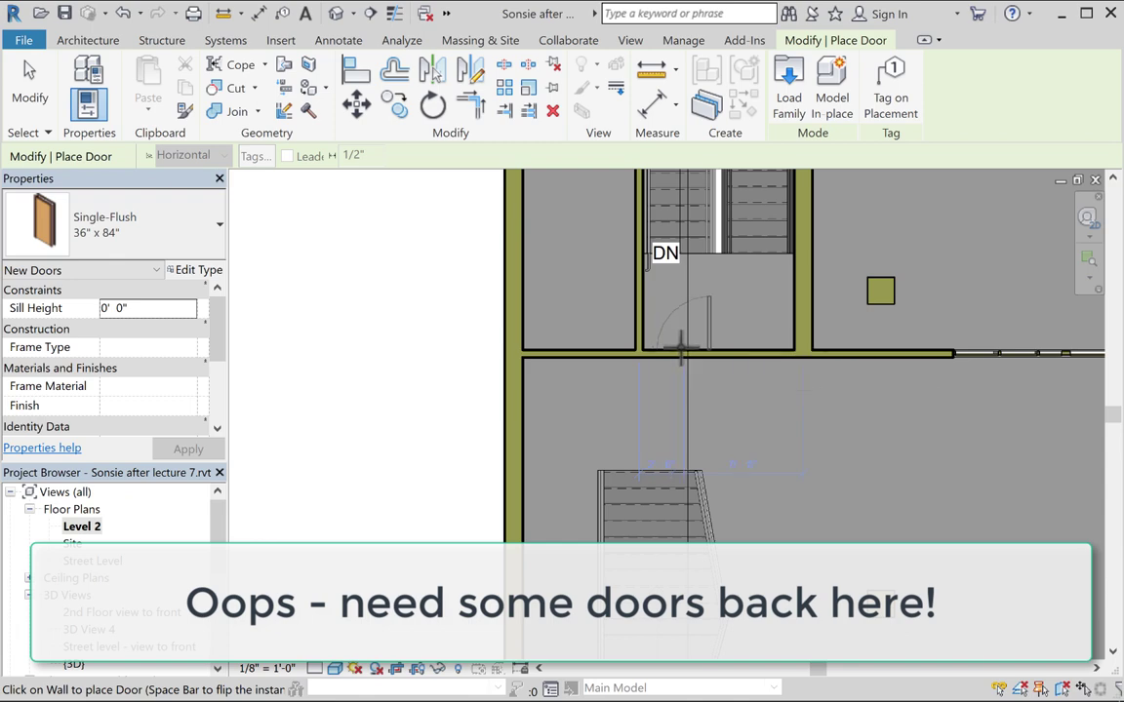
click(31, 86)
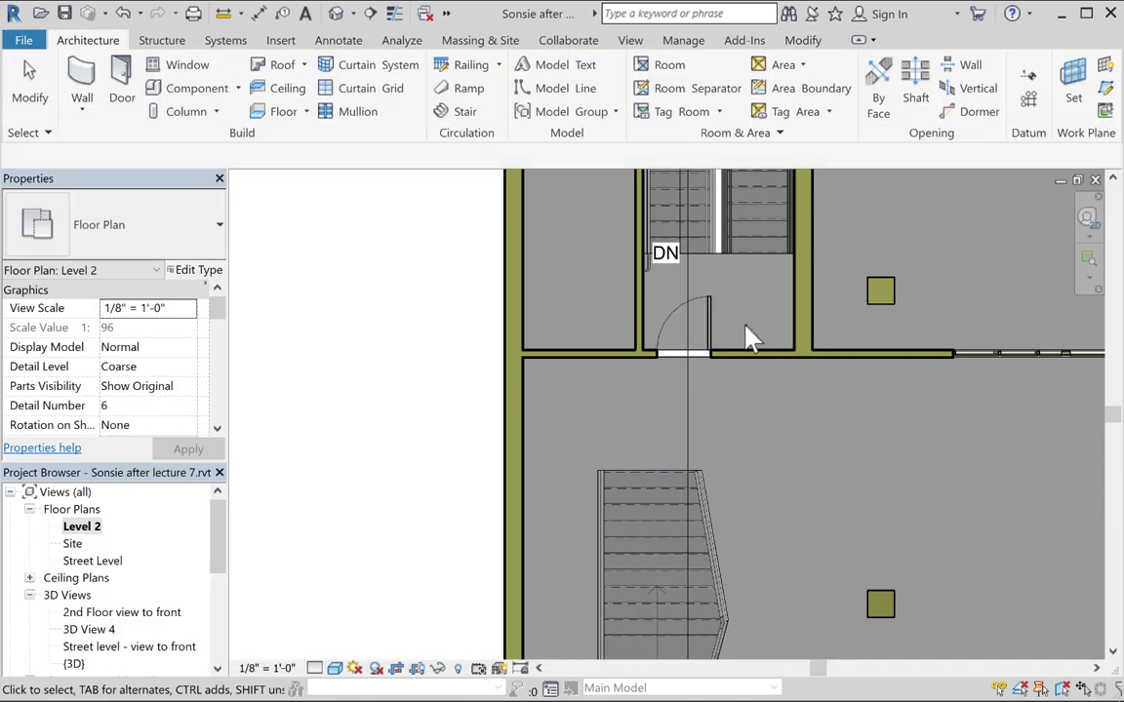
click(706, 328)
click(702, 332)
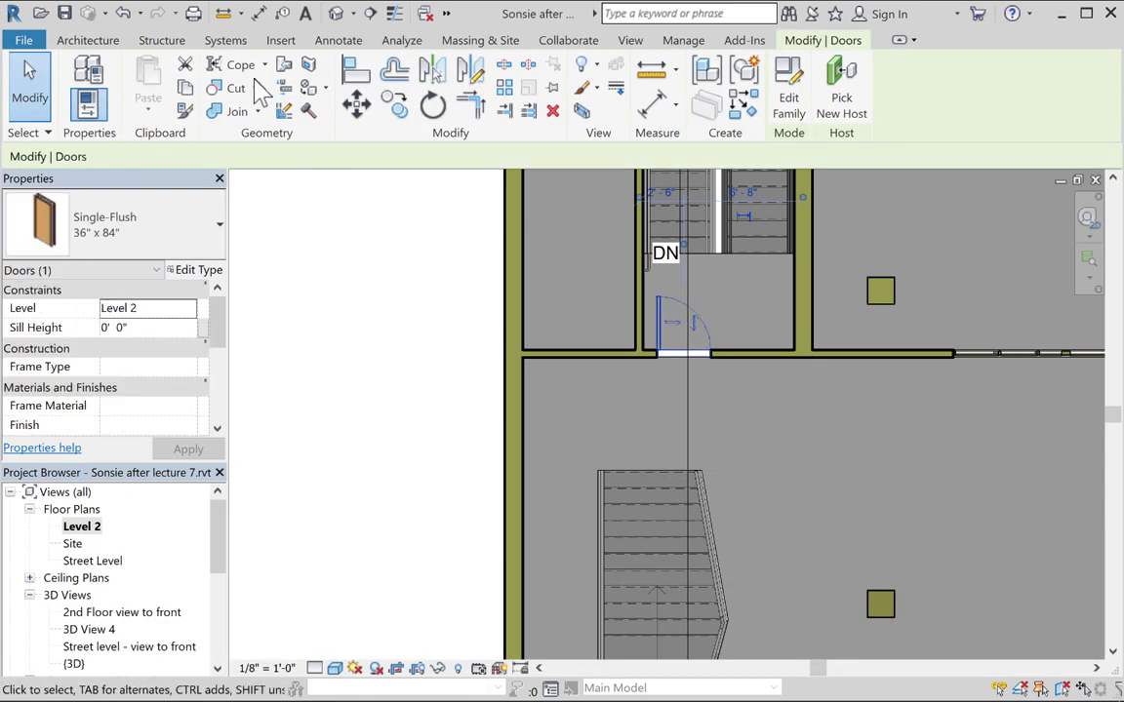
Add a similar Single-Flush door in the front wall of the room left of the stairwell
click(744, 104)
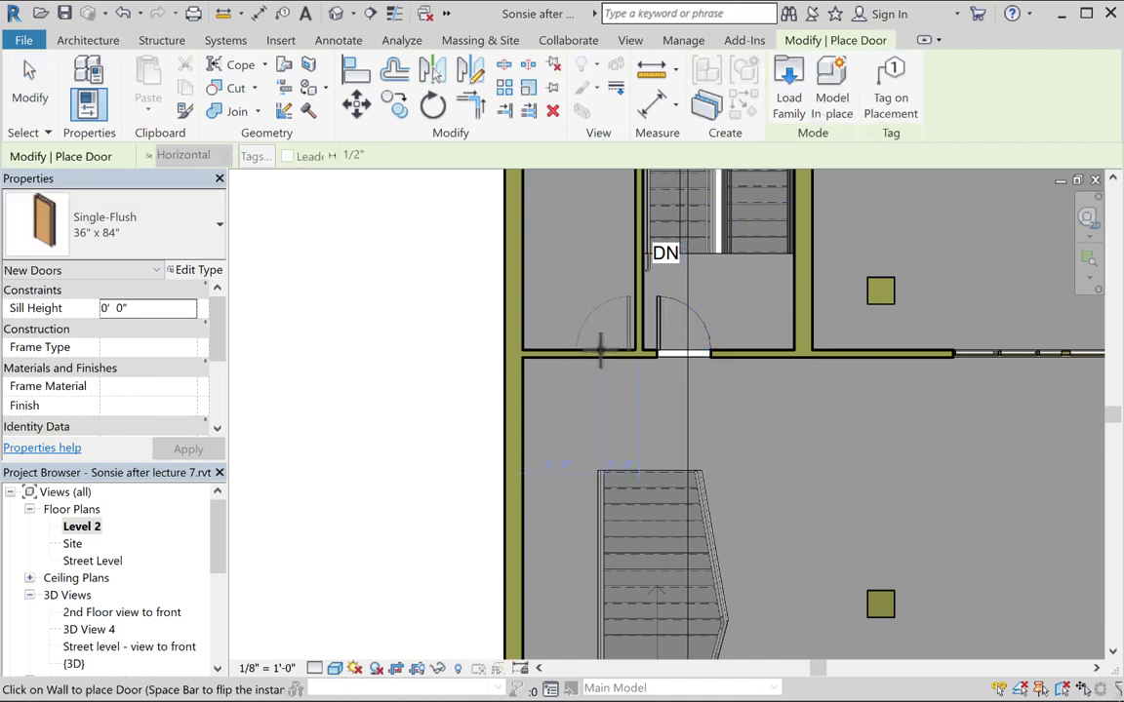
click(594, 351)
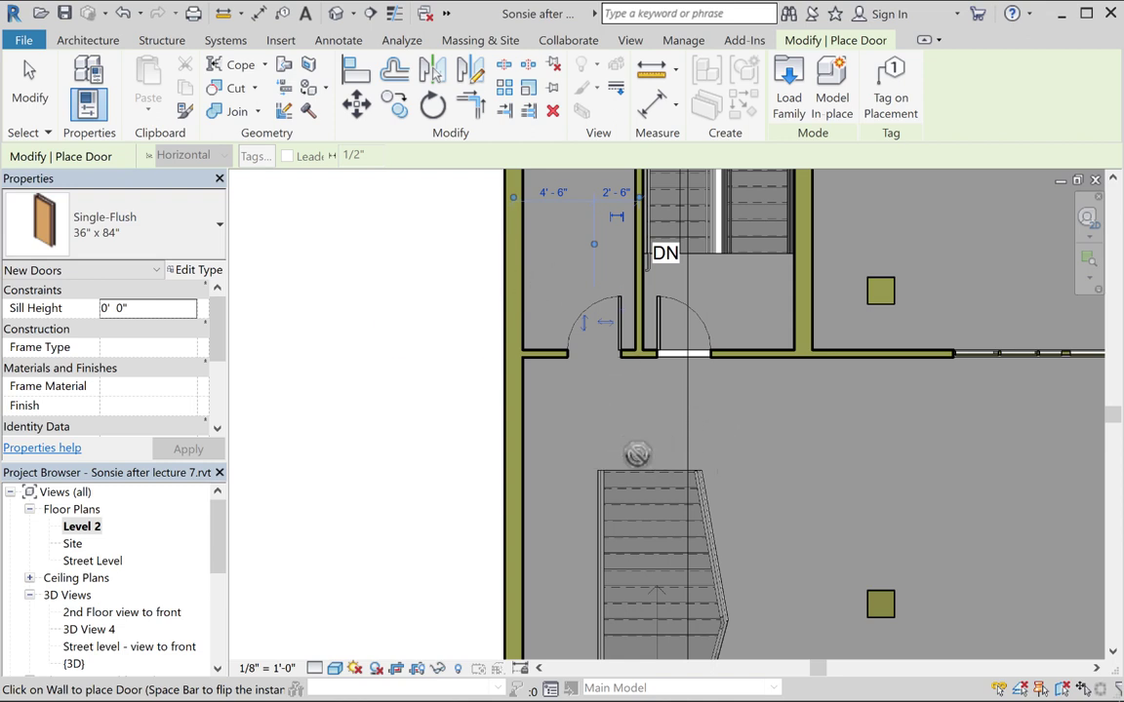
middle_drag(638, 453, 619, 382)
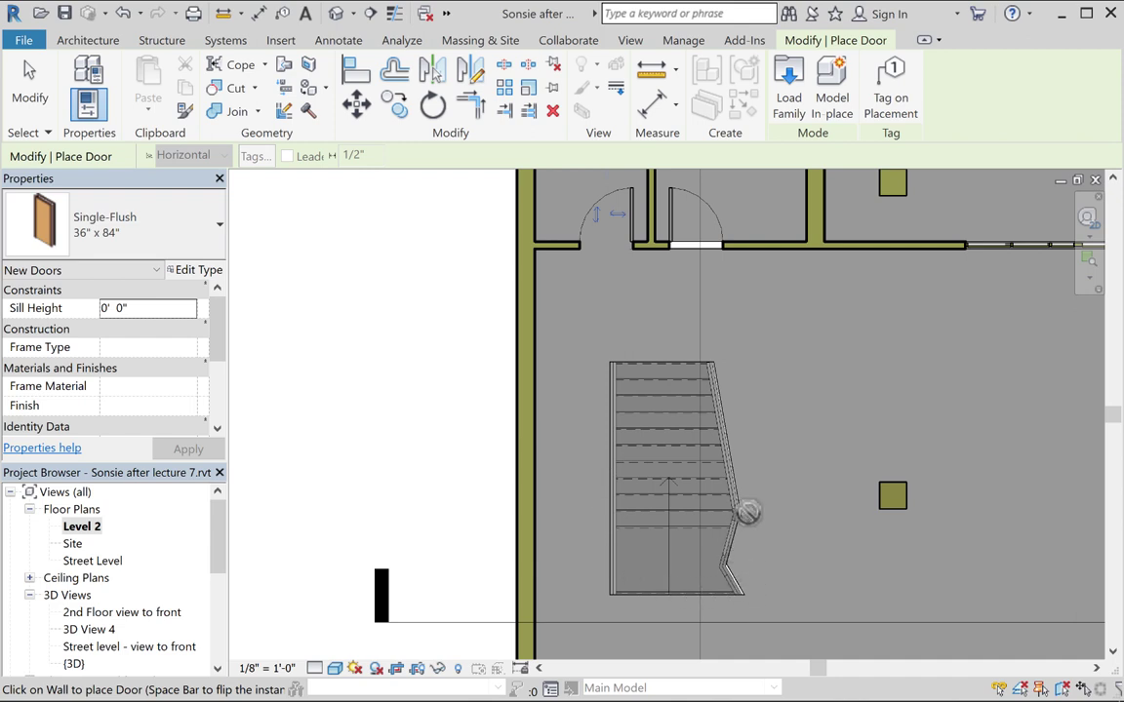
click(32, 86)
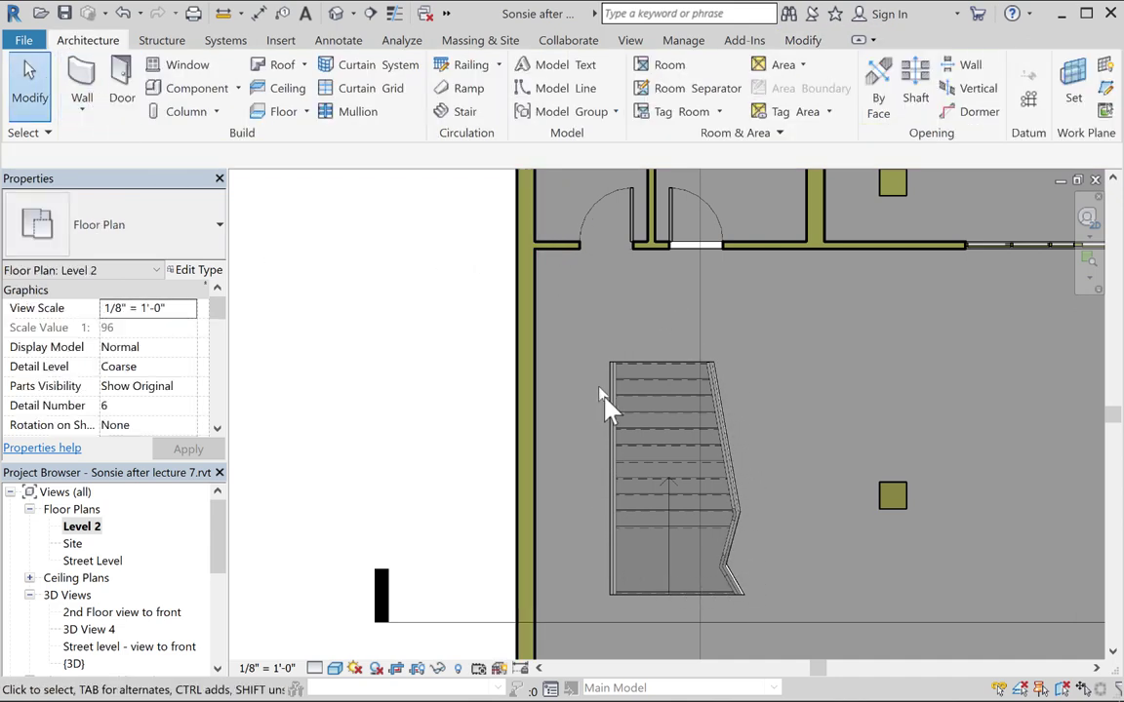
Open the default 3D view and examine the floor opening and back-room doors on Level 2
click(335, 13)
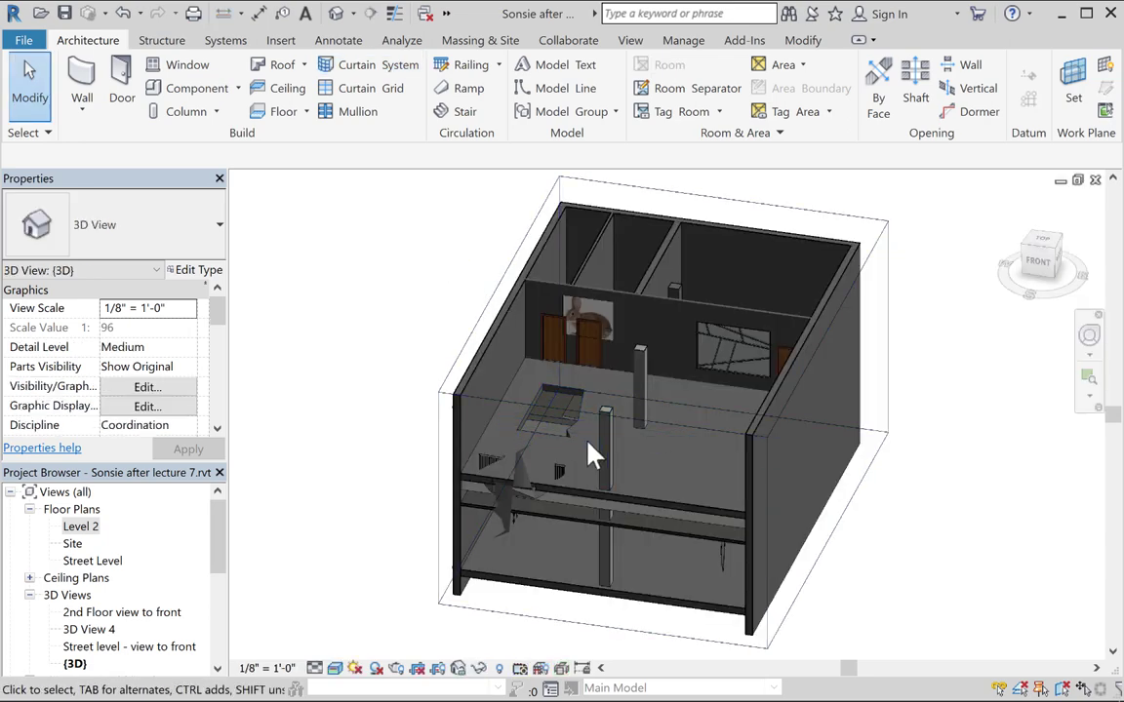
shift+middle_drag(607, 439, 549, 470)
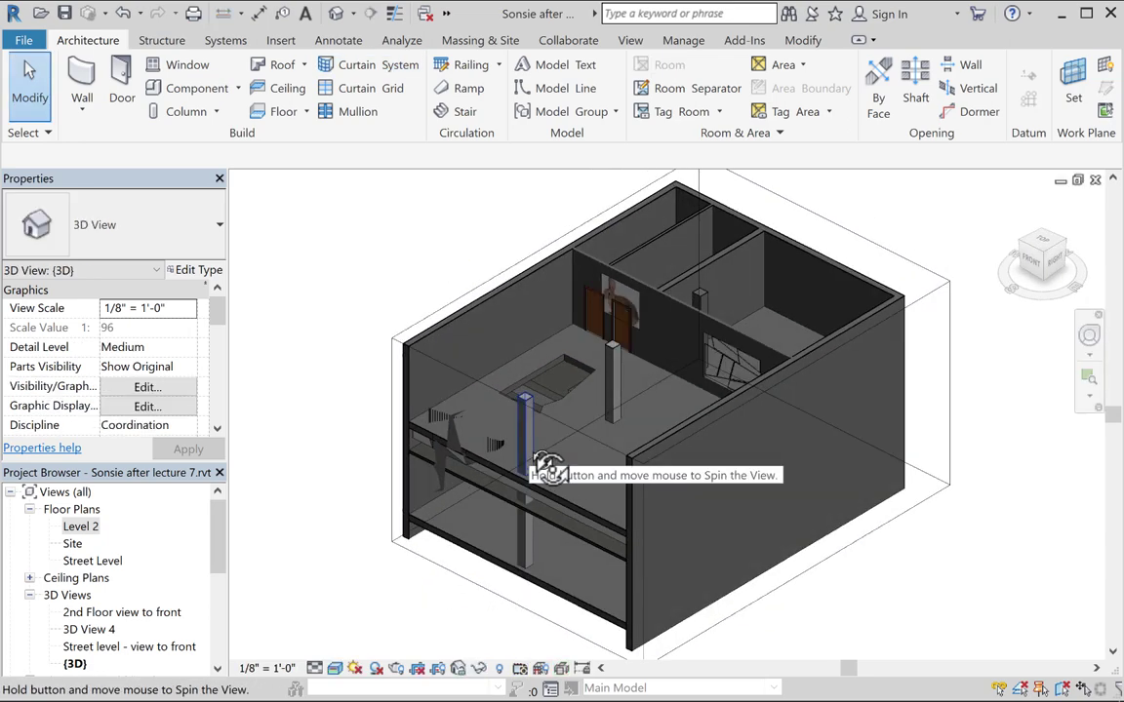
scroll(535, 394, up, 5)
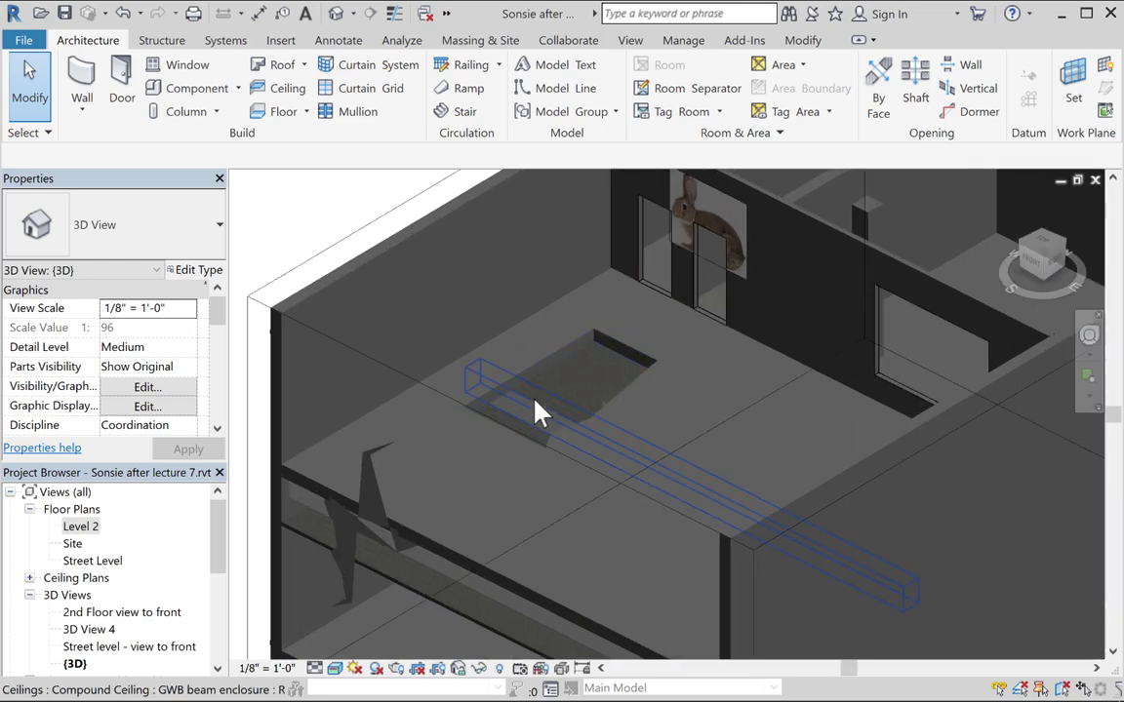
scroll(537, 405, up, 3)
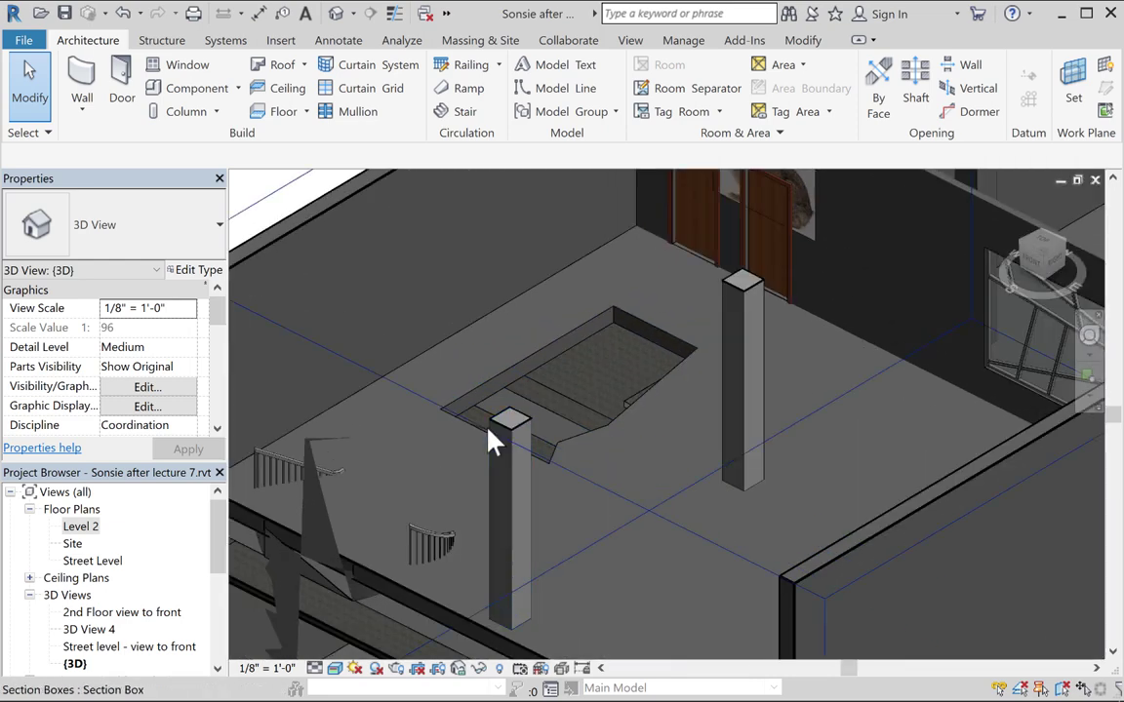
shift+middle_drag(562, 401, 558, 493)
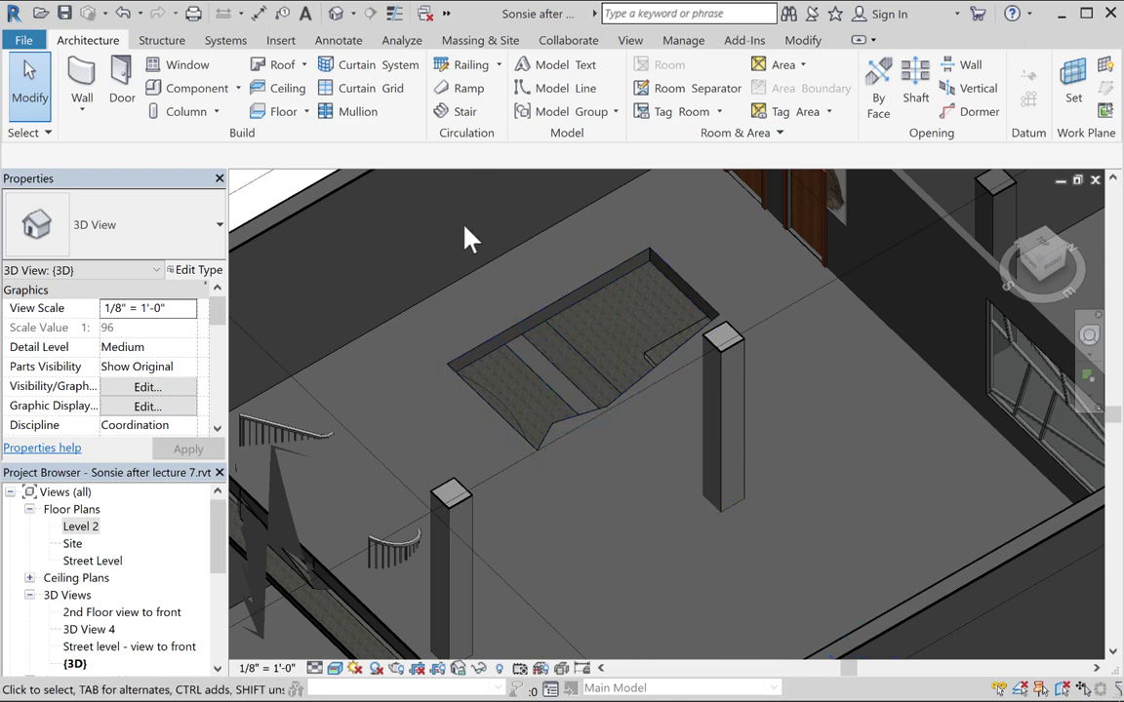
On the Level 2 plan, start a sketched Handrail - Rectangular railing and draw its path along the stair opening's 13'-0" left edge
double_click(82, 528)
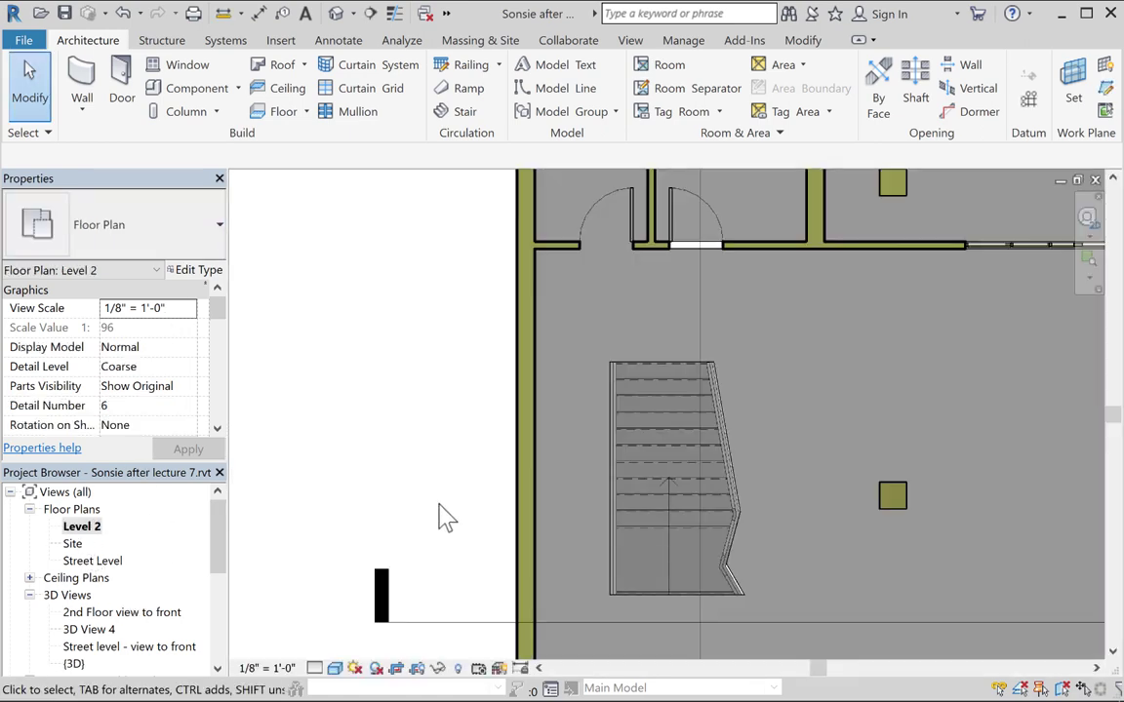
click(668, 495)
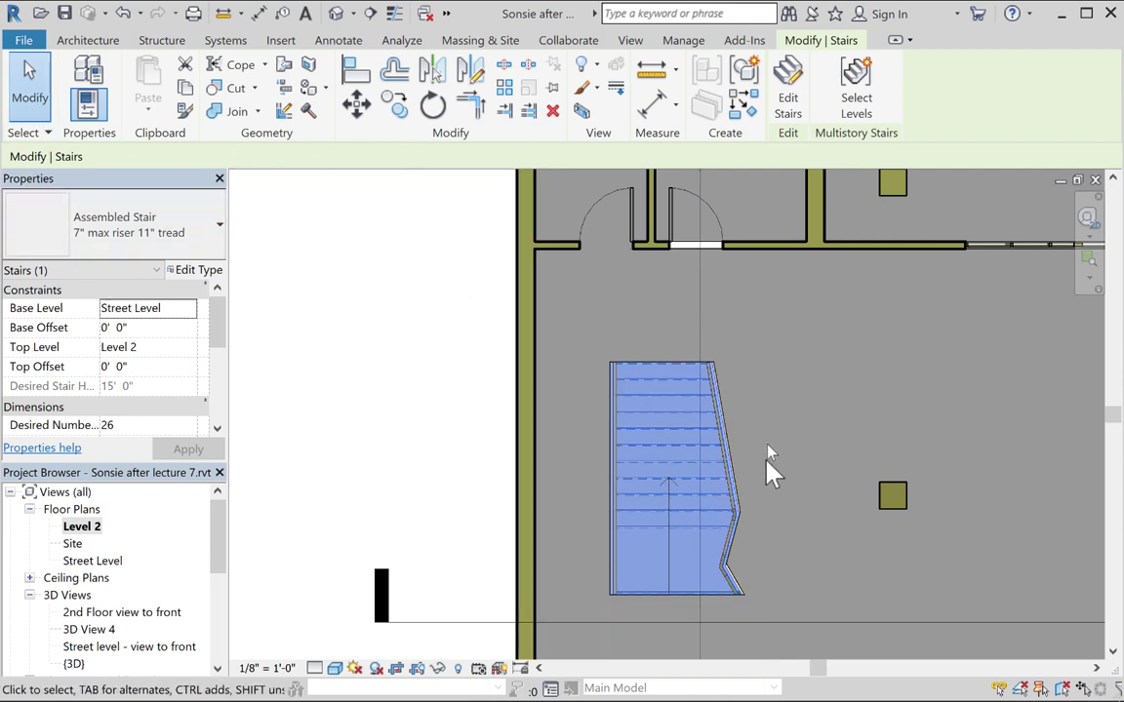
click(423, 395)
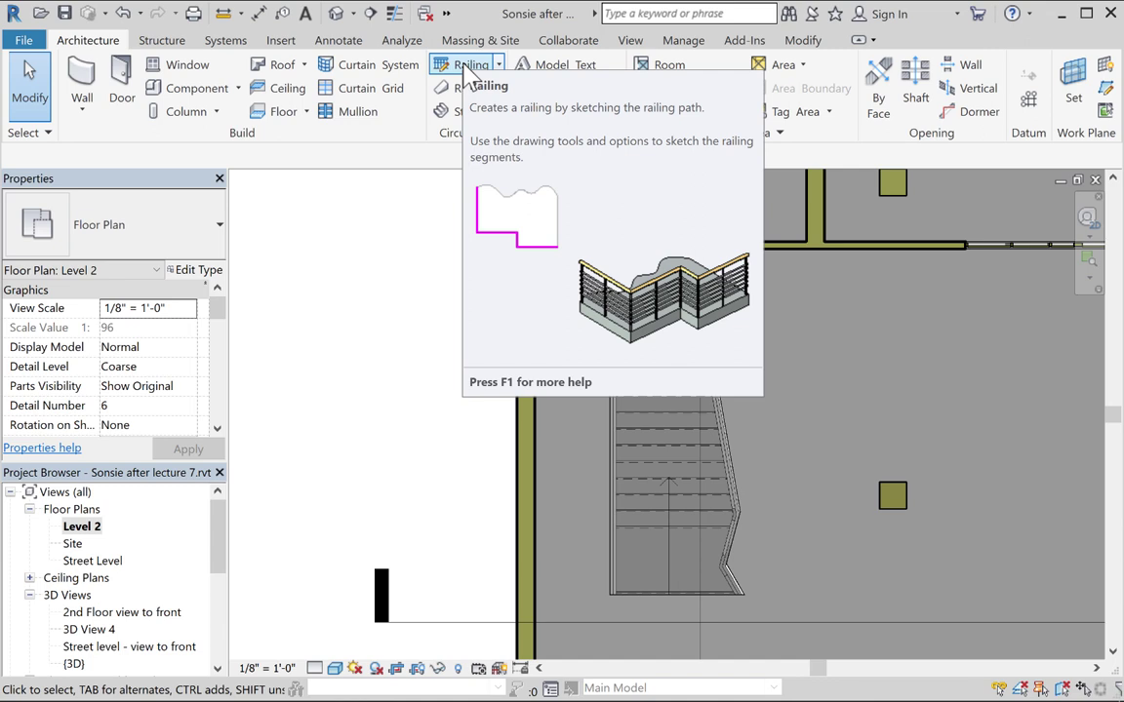
click(500, 67)
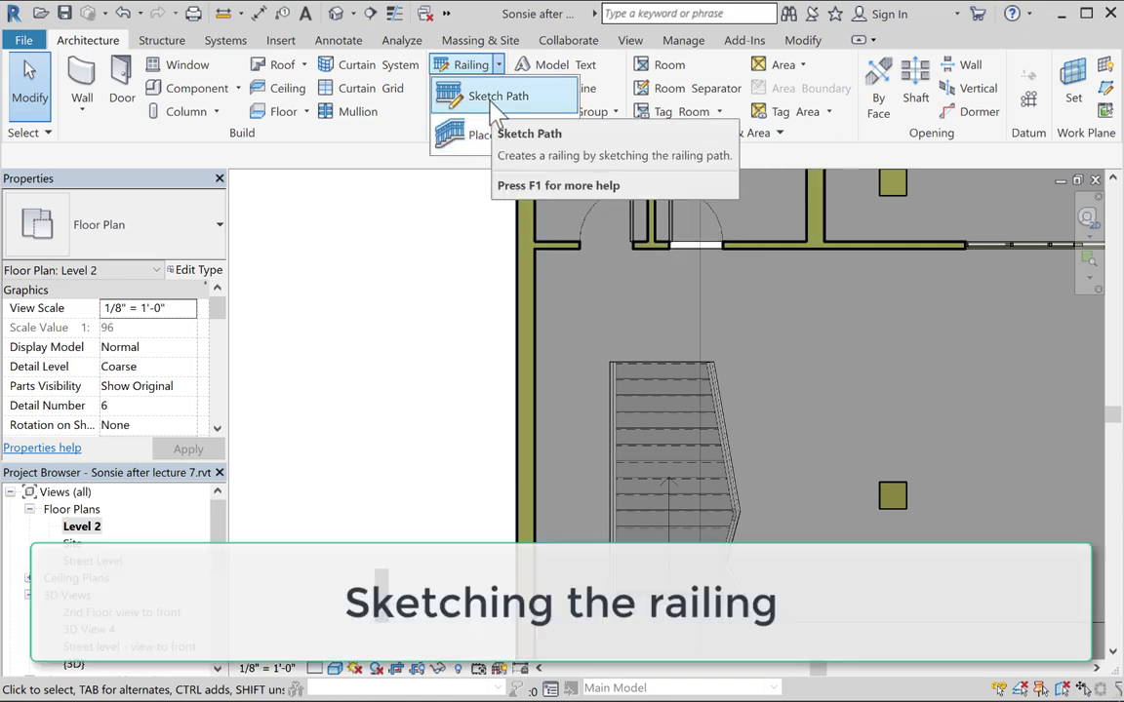
click(492, 97)
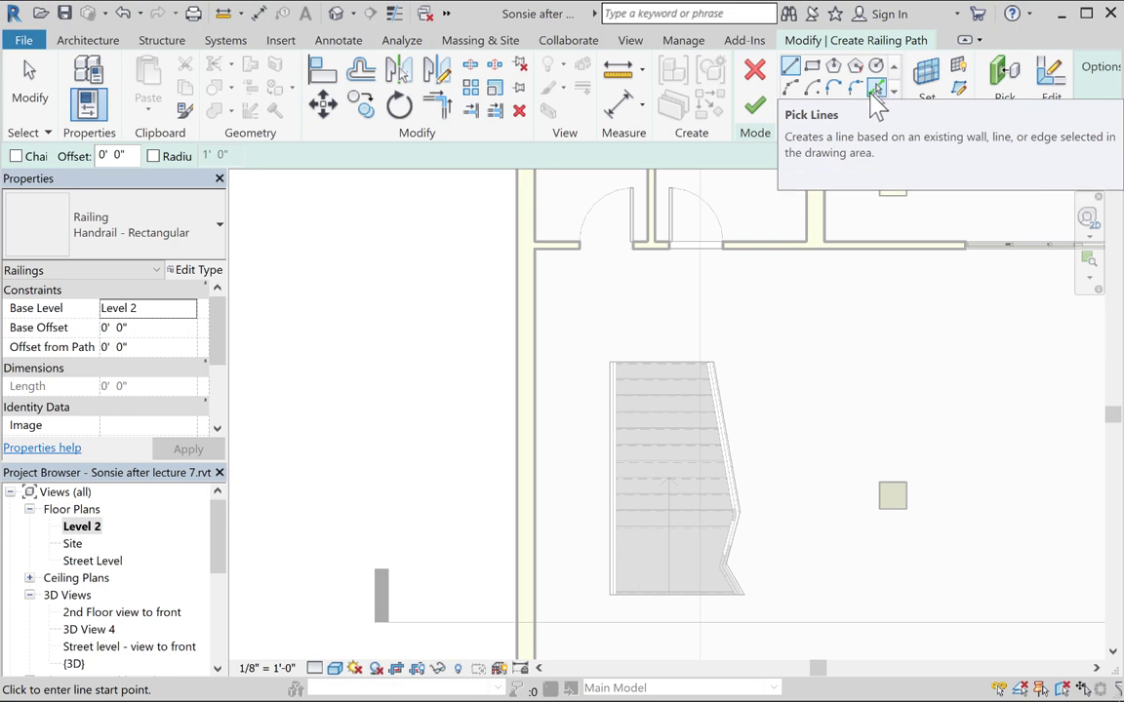
click(610, 363)
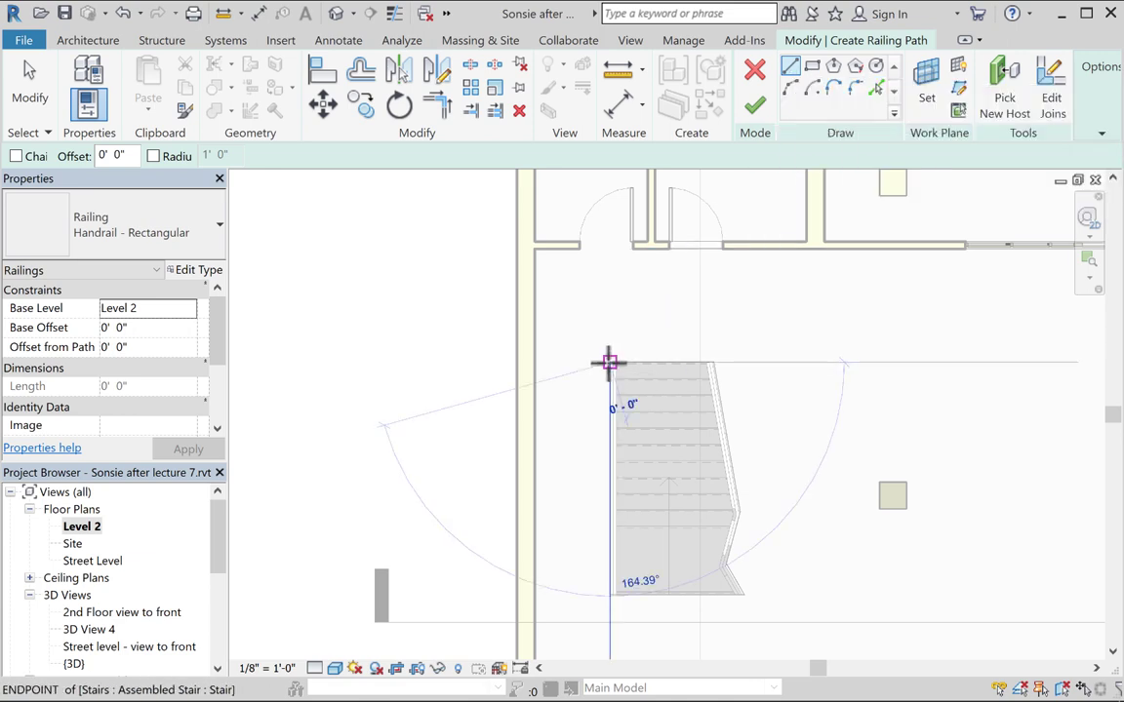
click(609, 595)
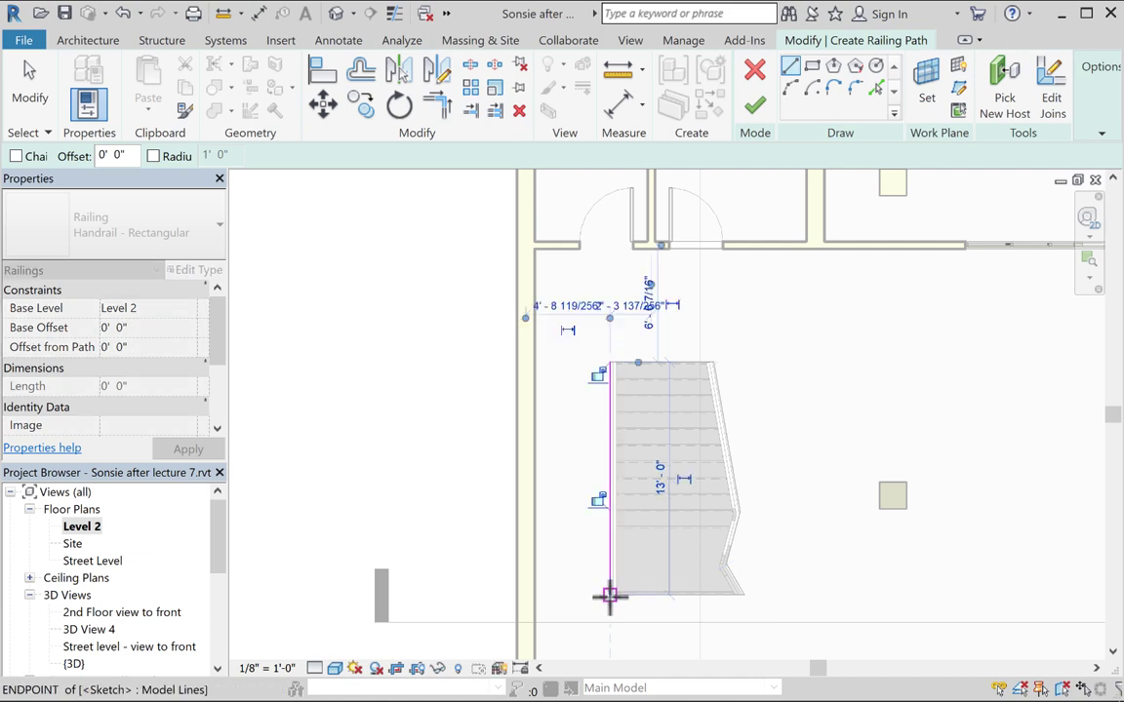
Continue the railing path along the opening's bottom and angled right edges, leaving the top edge open, and finish the railing
click(742, 594)
click(742, 519)
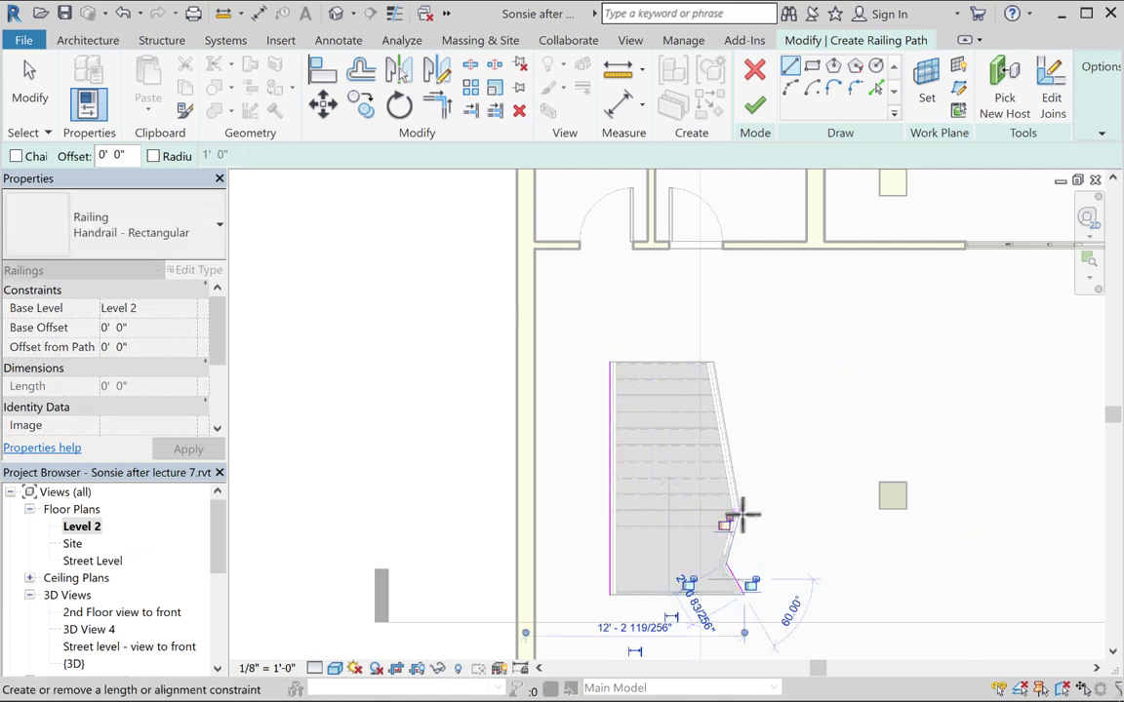
click(610, 595)
click(741, 594)
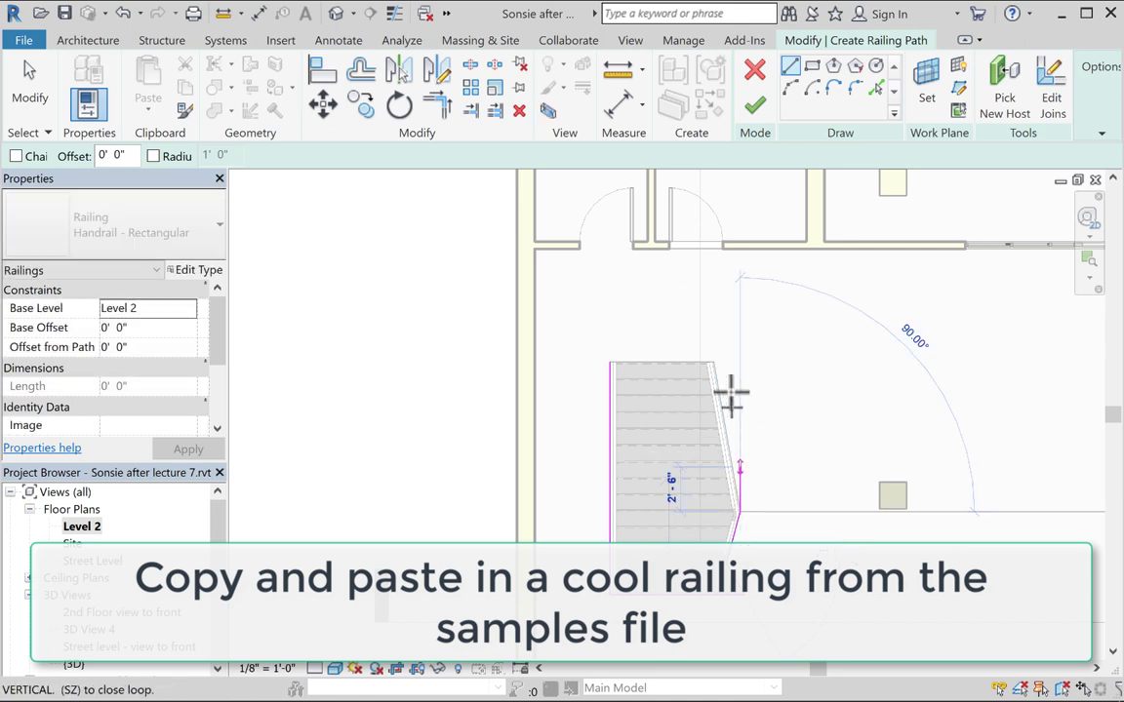
click(714, 363)
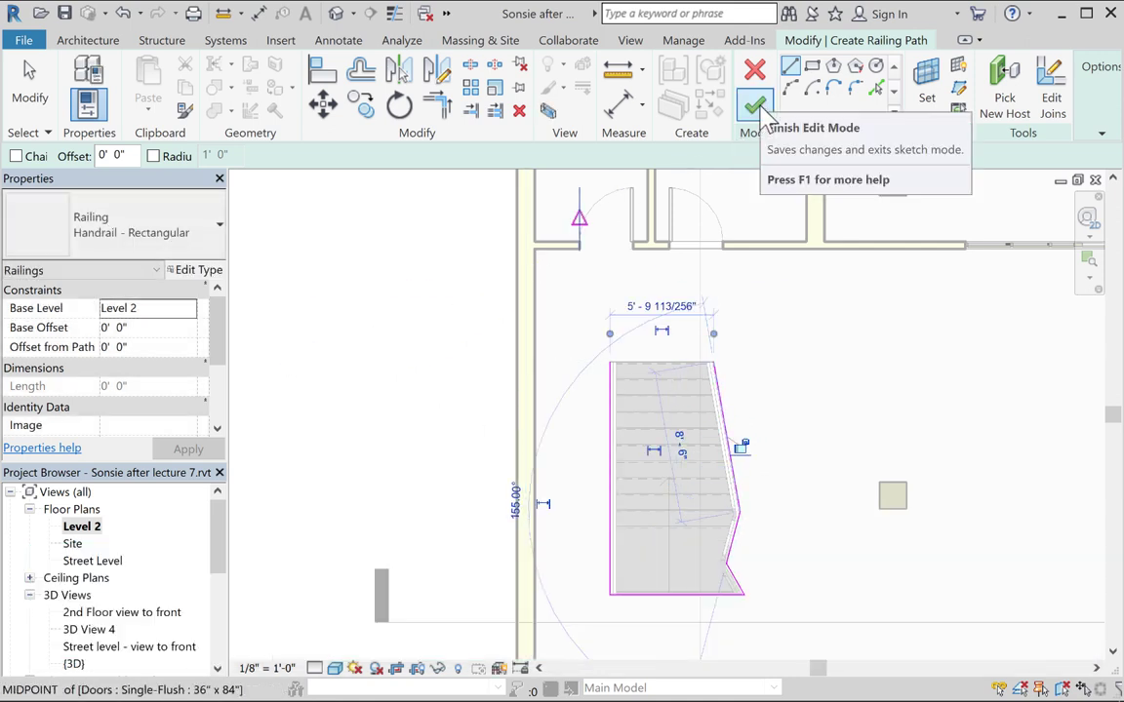
click(760, 105)
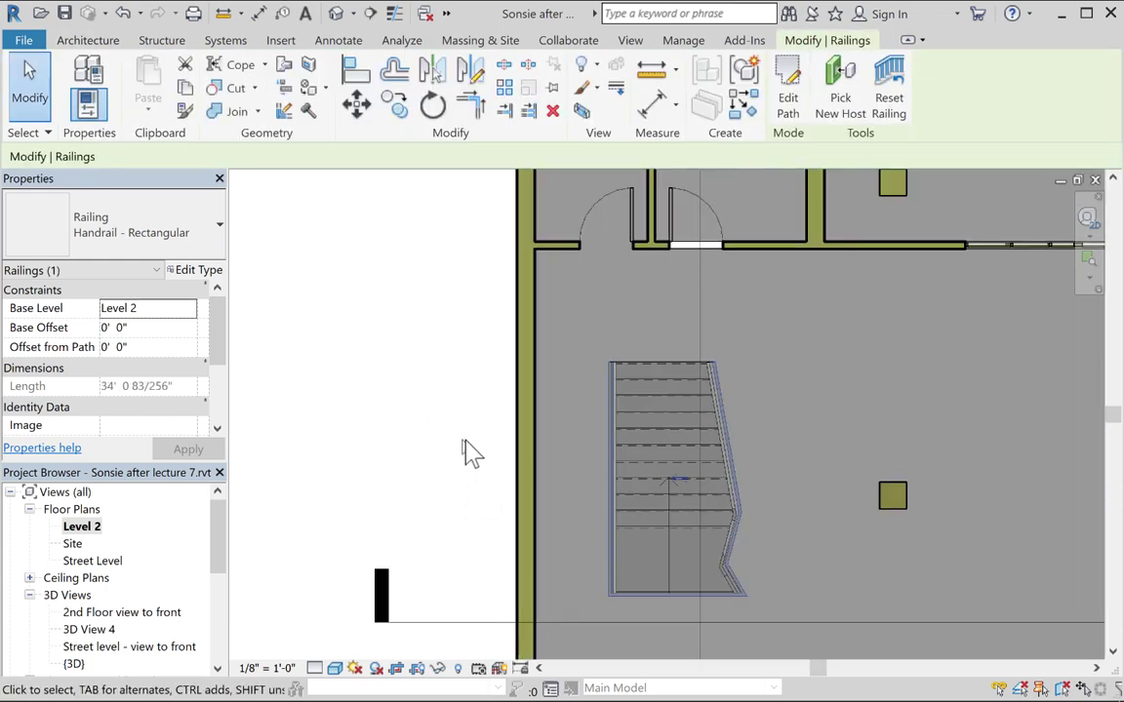
Open the 2nd floor view to back and examine the railing around the stair opening from several angles
middle_drag(479, 473, 448, 396)
scroll(422, 409, up, 5)
scroll(433, 418, down, 8)
scroll(444, 405, down, 1)
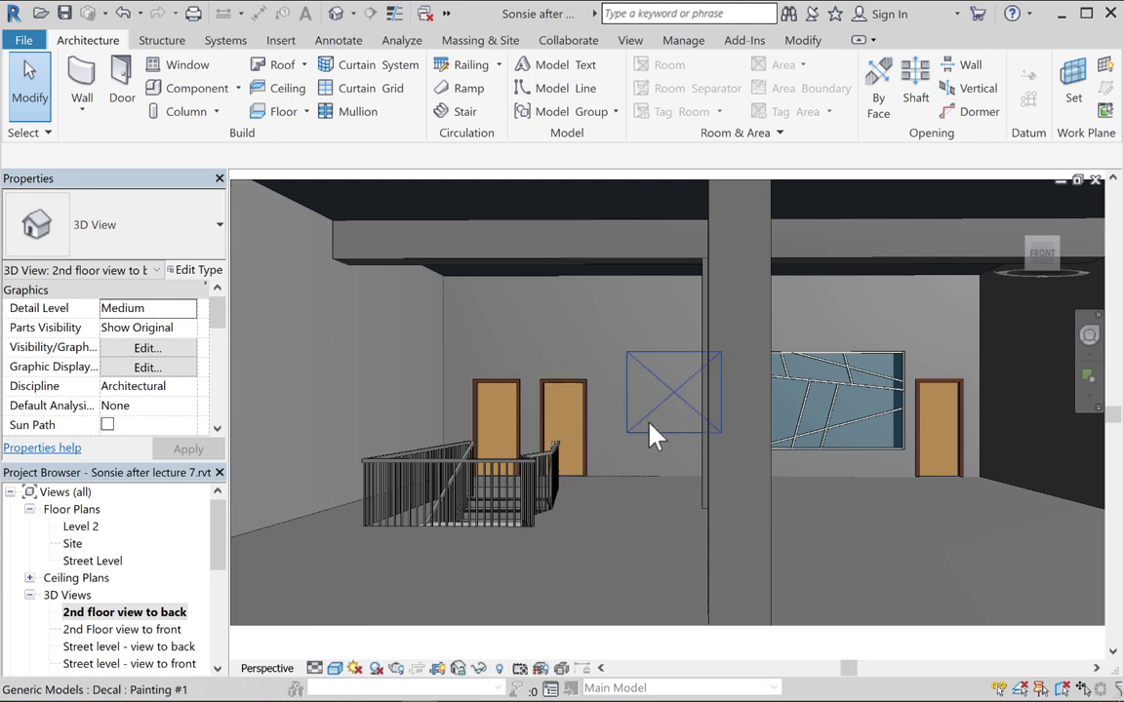
mouse_move(654, 434)
shift+middle_down()
mouse_move(690, 452)
mouse_move(673, 439)
shift+middle_up()
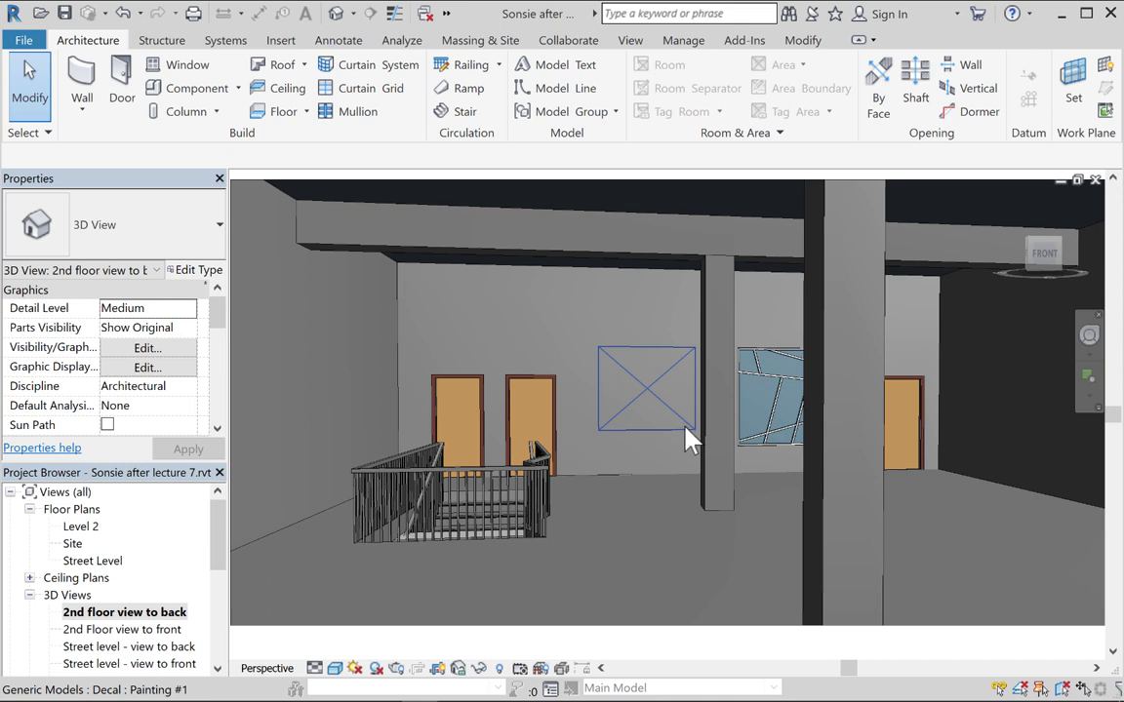
shift+middle_drag(686, 429, 717, 453)
mouse_move(708, 450)
shift+middle_down()
mouse_move(720, 454)
mouse_move(699, 439)
shift+middle_up()
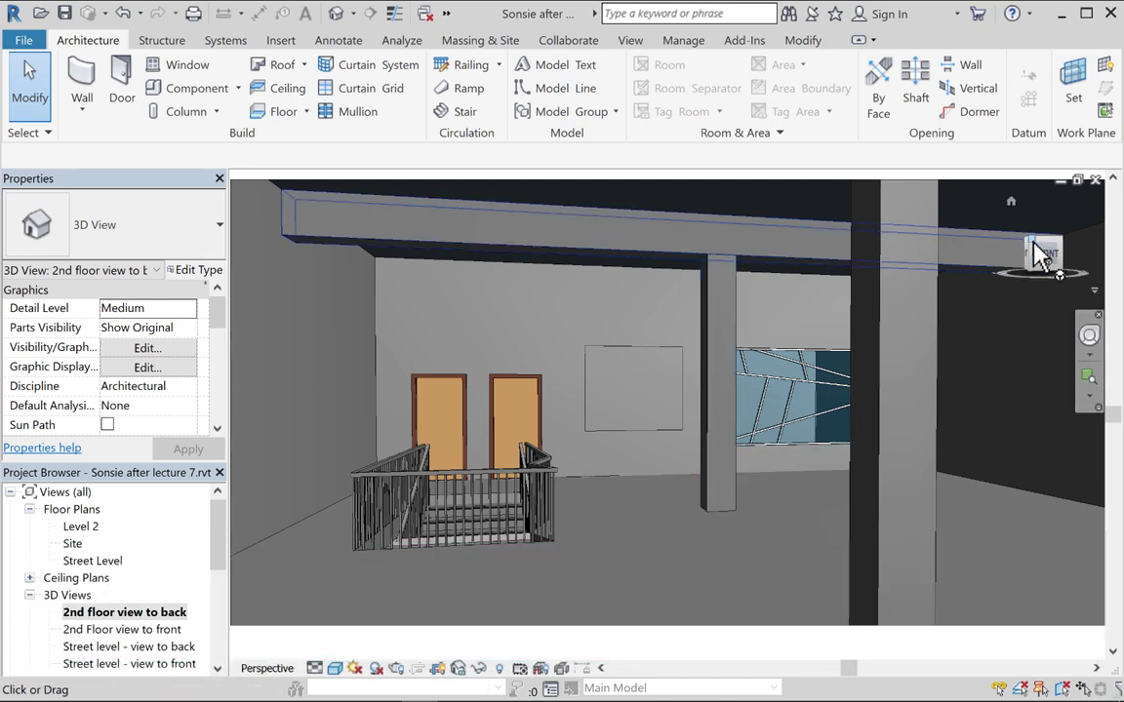
click(1093, 337)
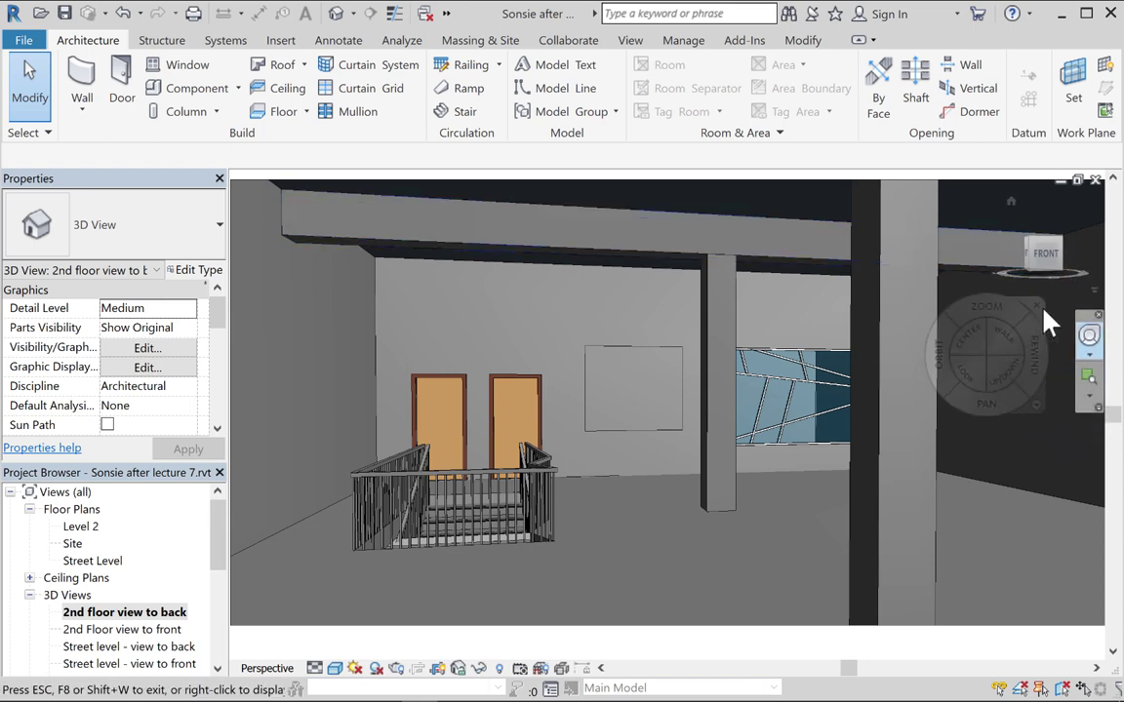
key(Escape)
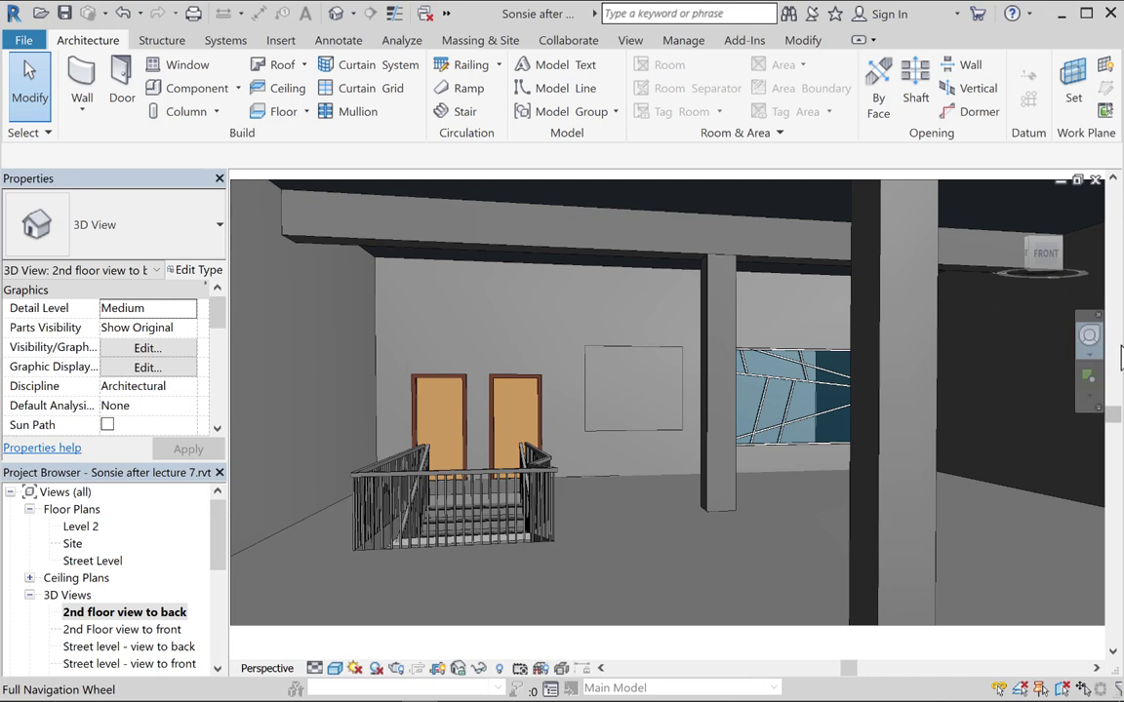
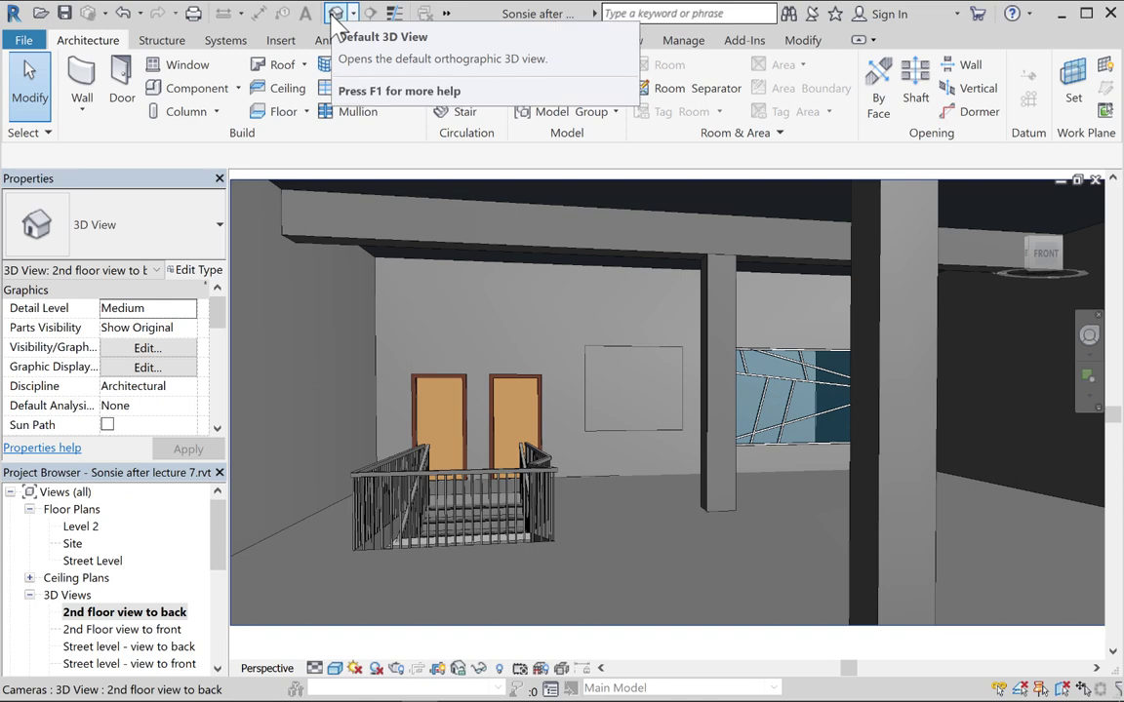
Return to the default 3D view and examine the Level 2 room, with its stair railing and back wall, from the front
click(335, 12)
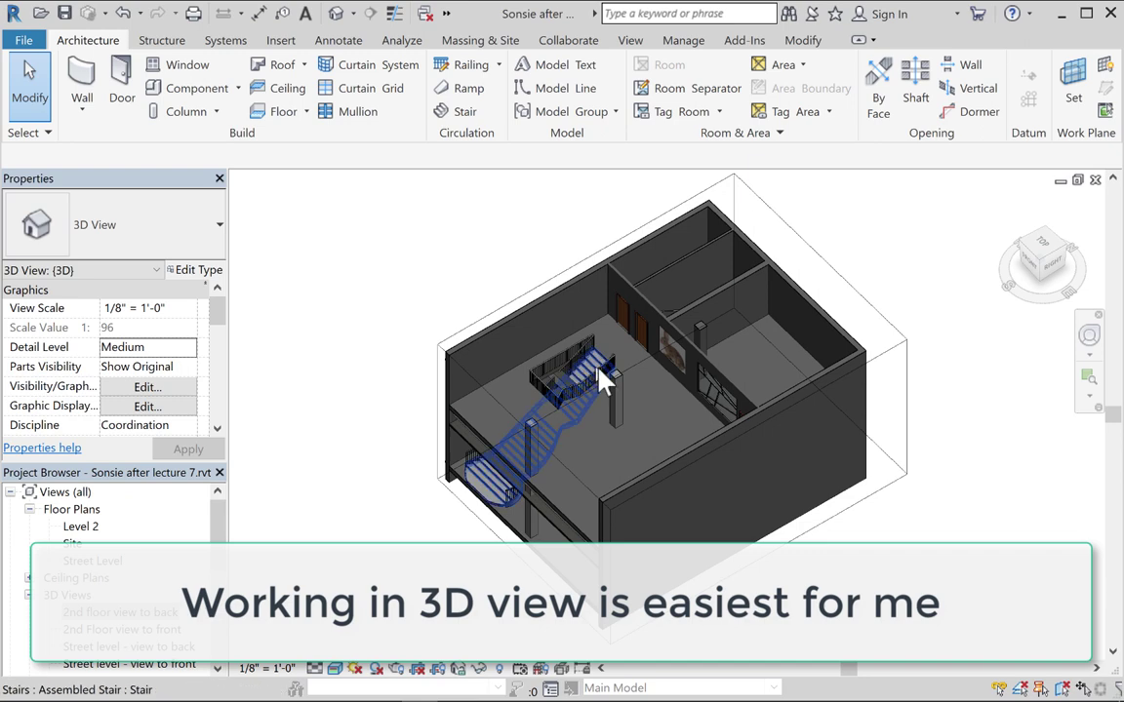
scroll(607, 387, up, 4)
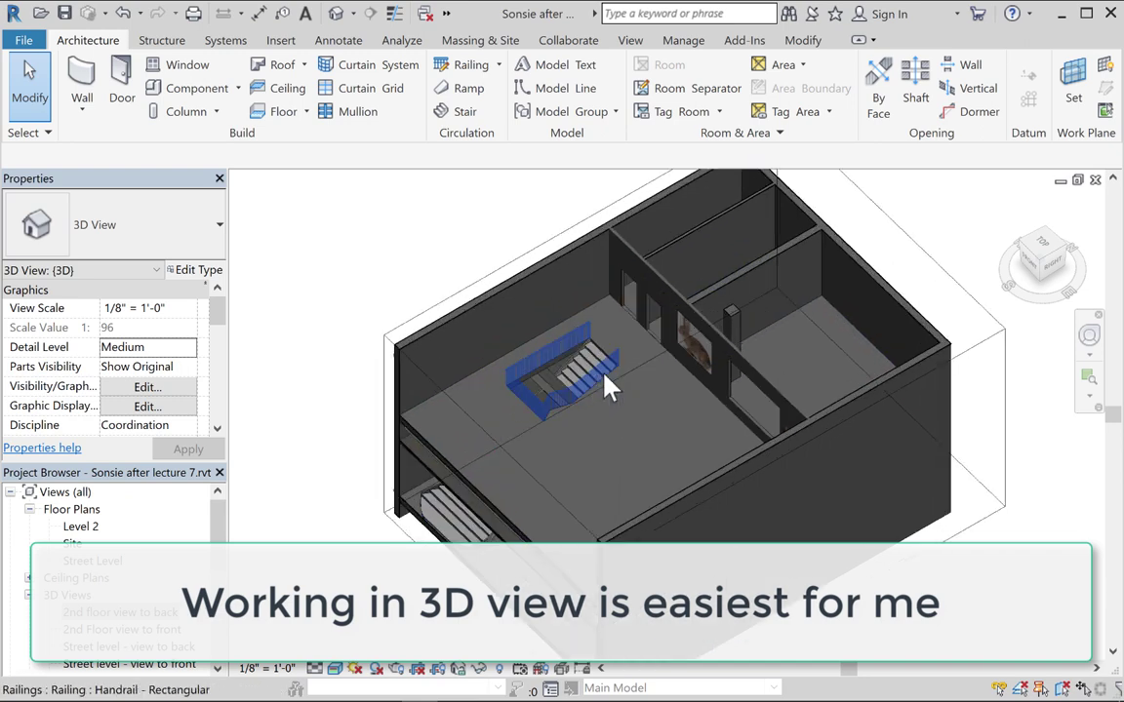
scroll(602, 393, up, 3)
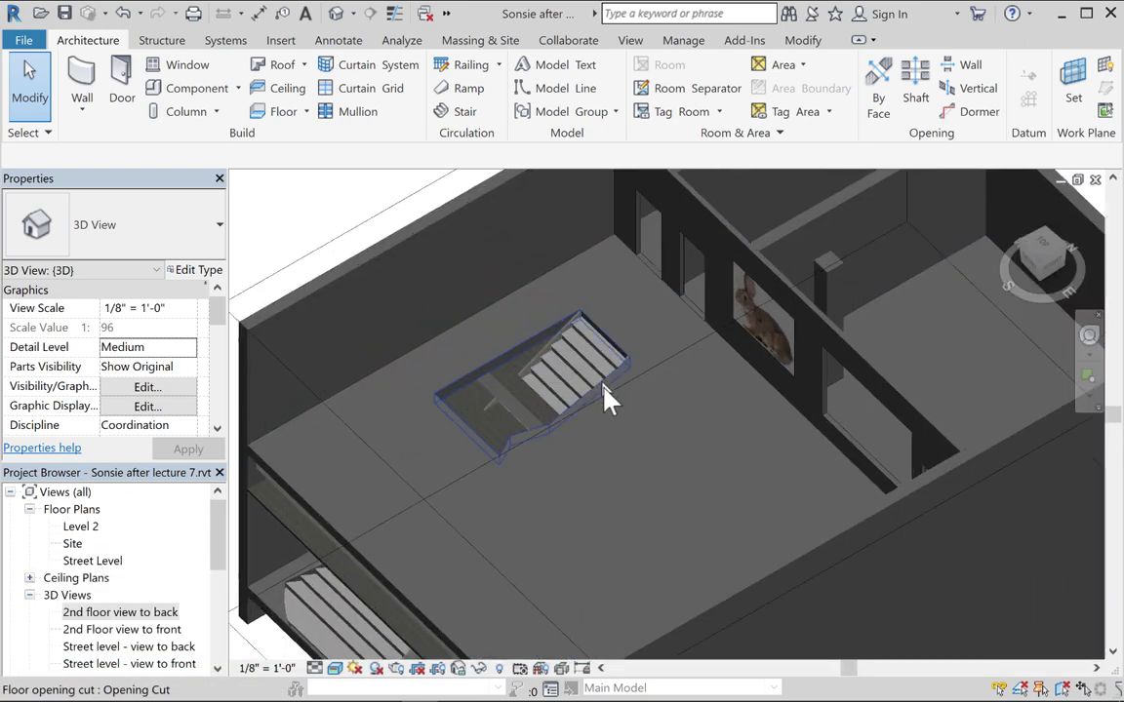
shift+middle_drag(645, 427, 800, 439)
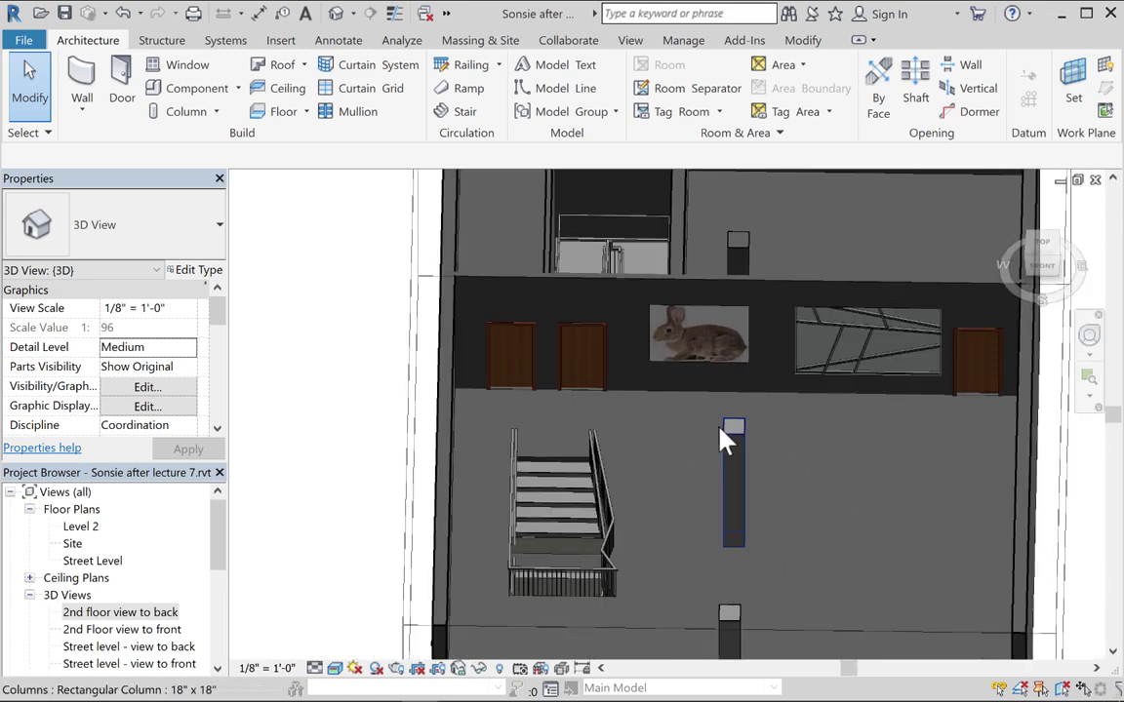
mouse_move(725, 439)
shift+middle_down()
mouse_move(792, 453)
mouse_move(720, 447)
shift+middle_up()
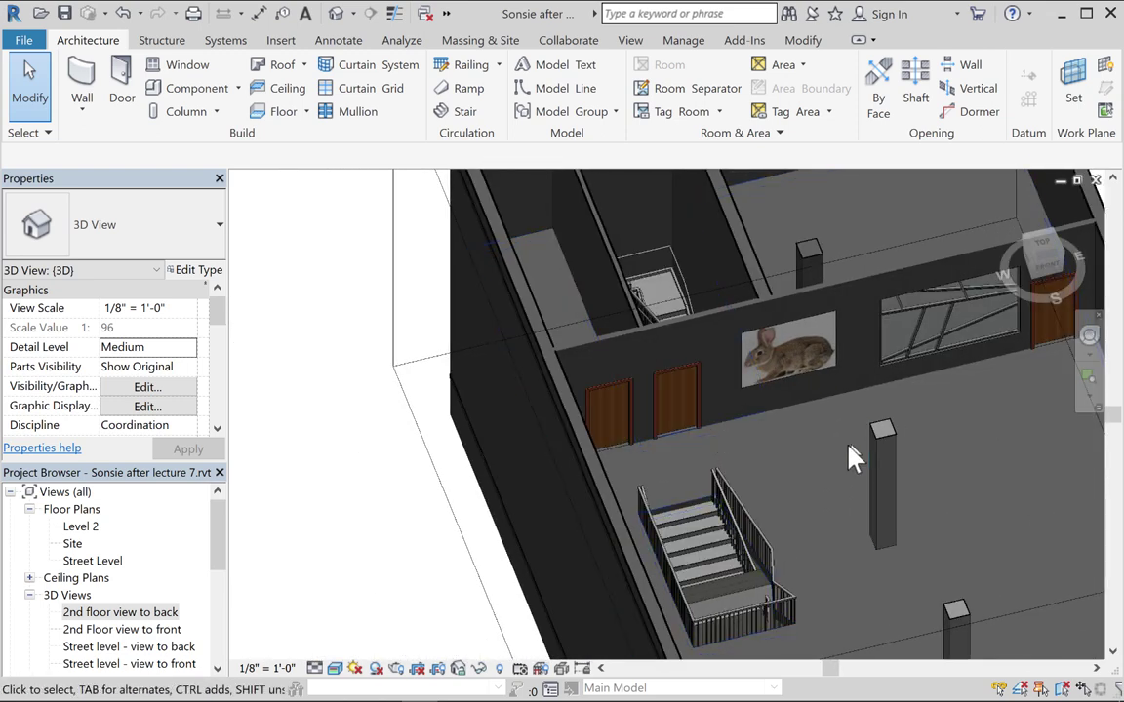
middle_drag(853, 456, 659, 442)
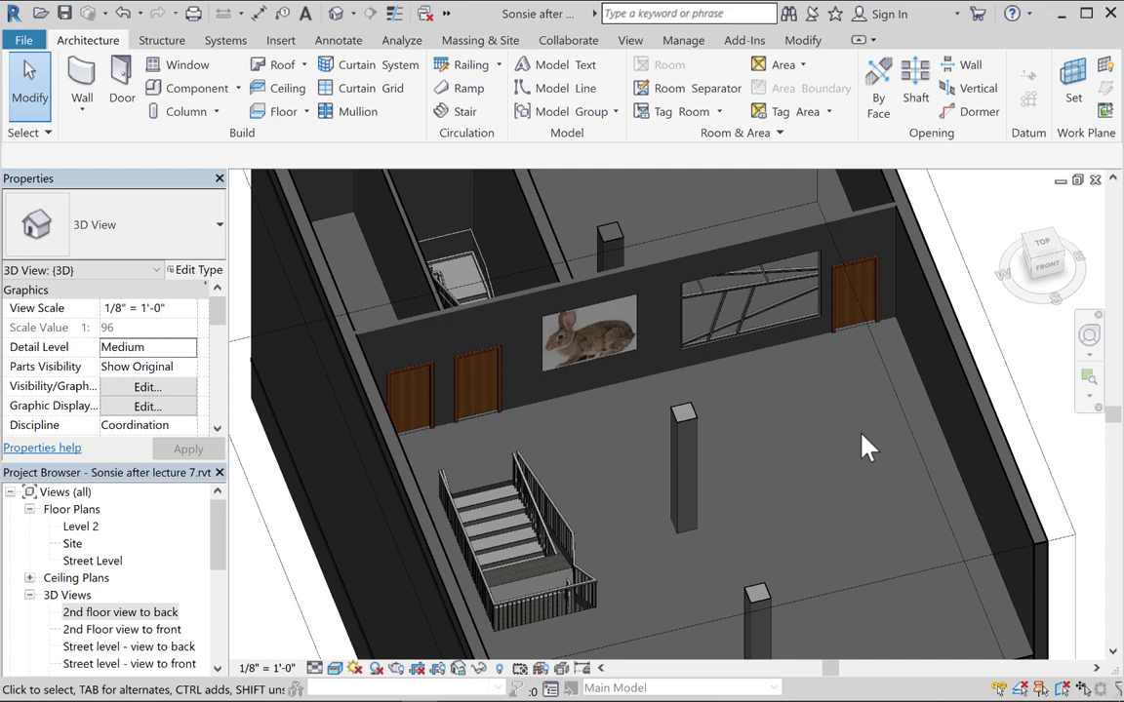
scroll(396, 321, up, 2)
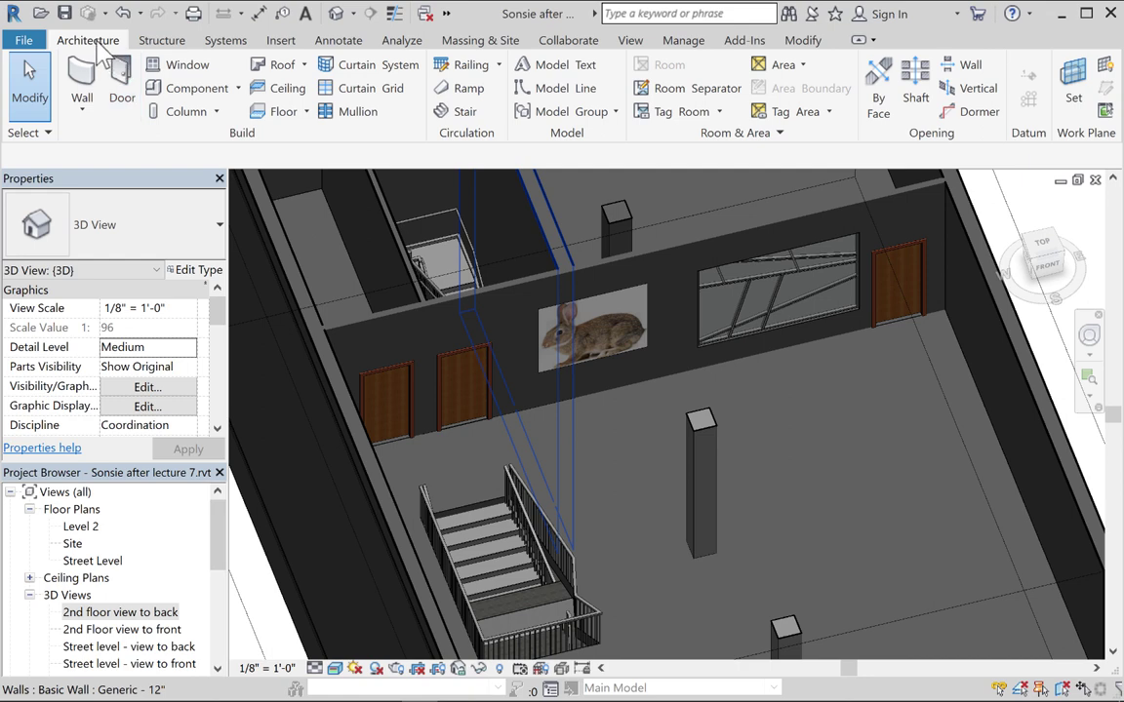
Create a new in-place component in the Furniture category and name it Bench seat
click(238, 89)
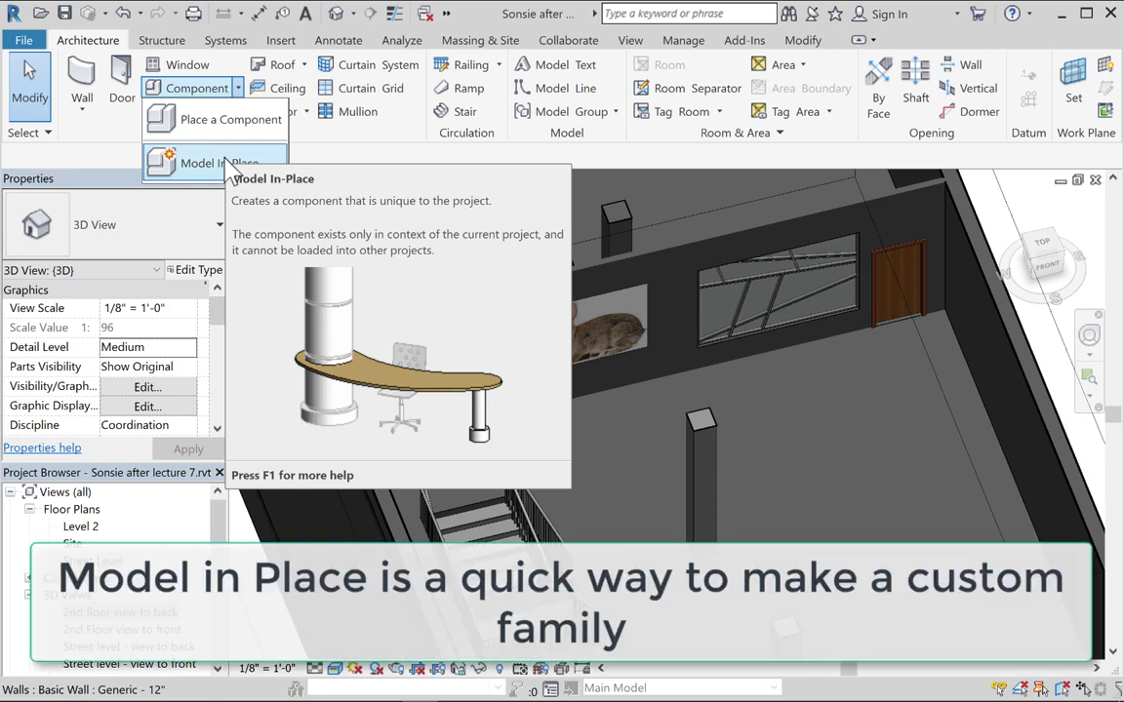
click(234, 164)
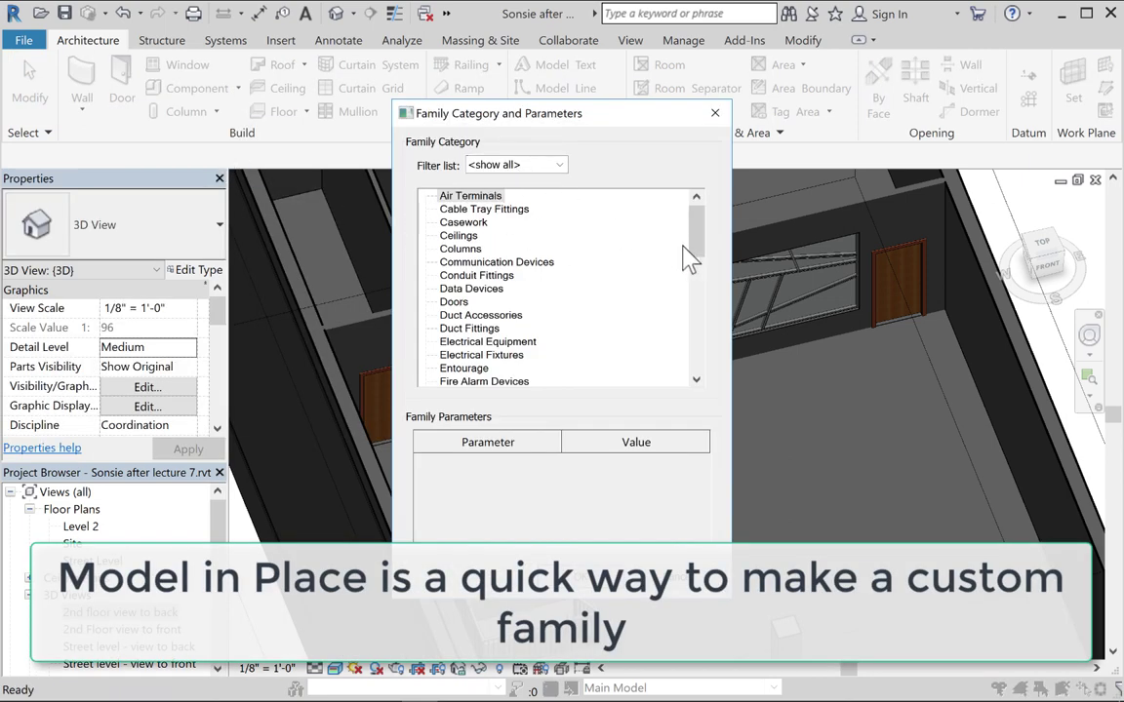
drag(695, 246, 721, 280)
click(460, 289)
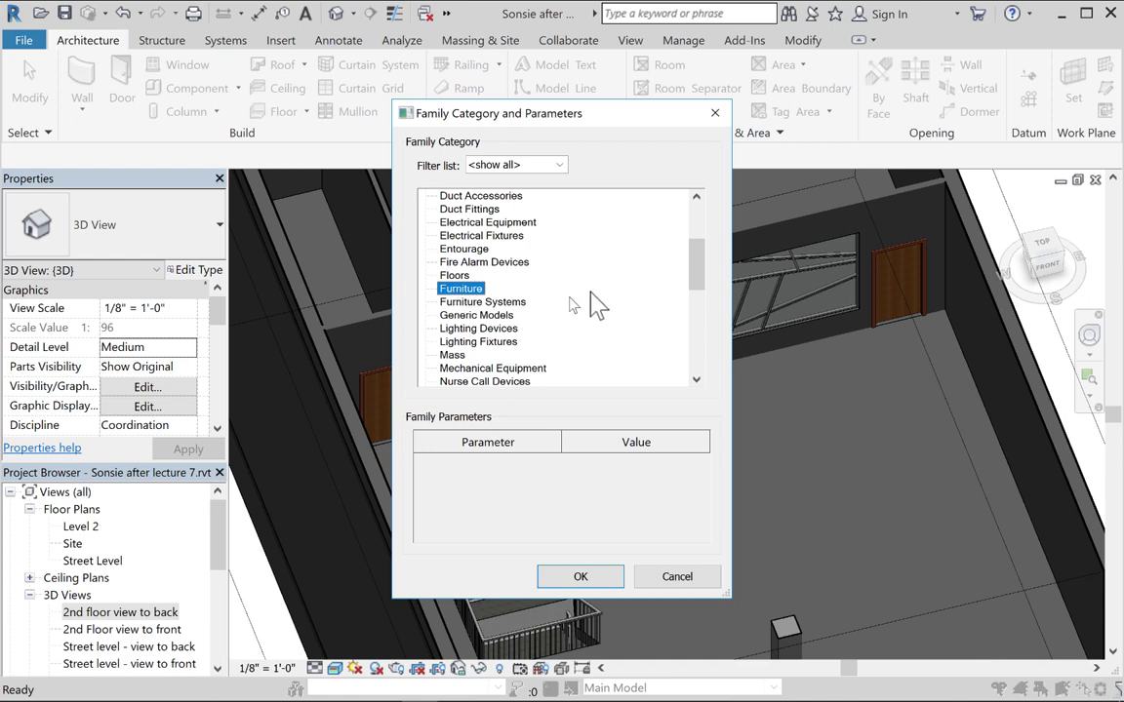
drag(699, 266, 691, 275)
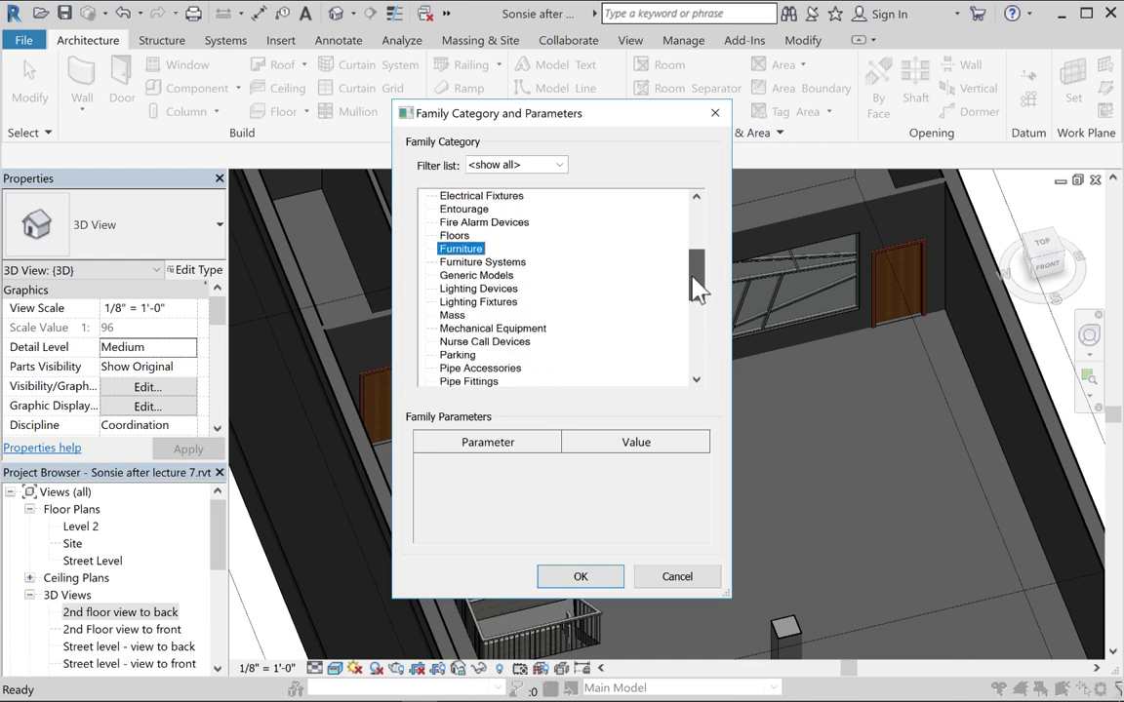
click(454, 317)
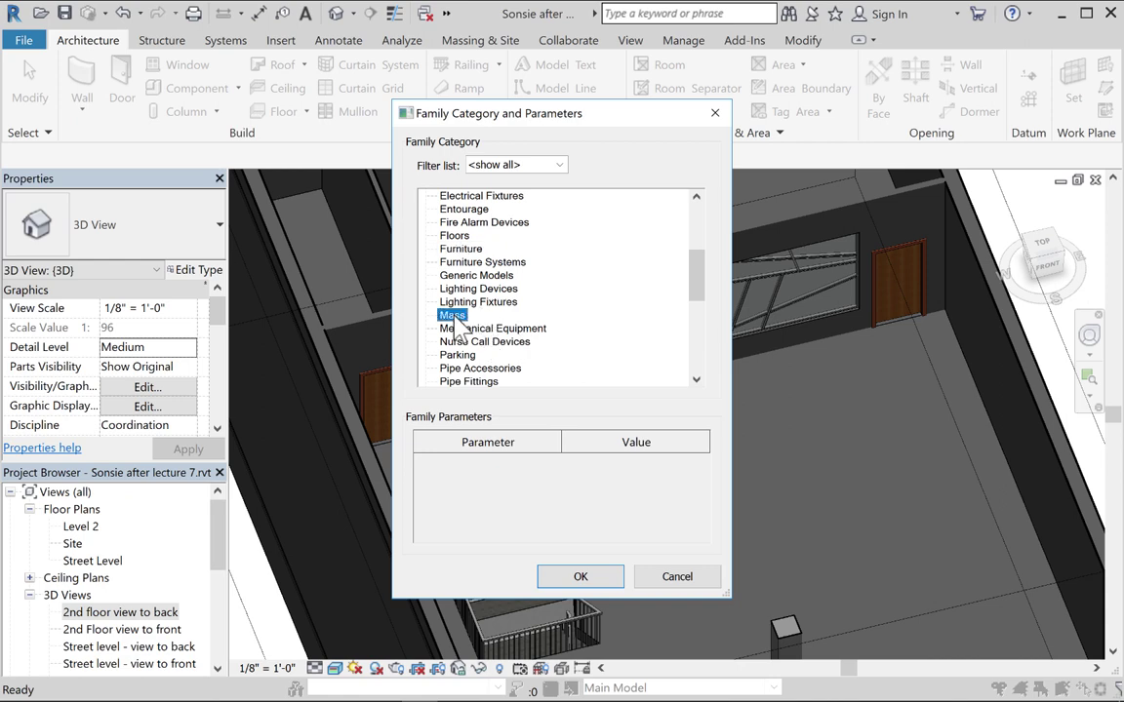
click(451, 250)
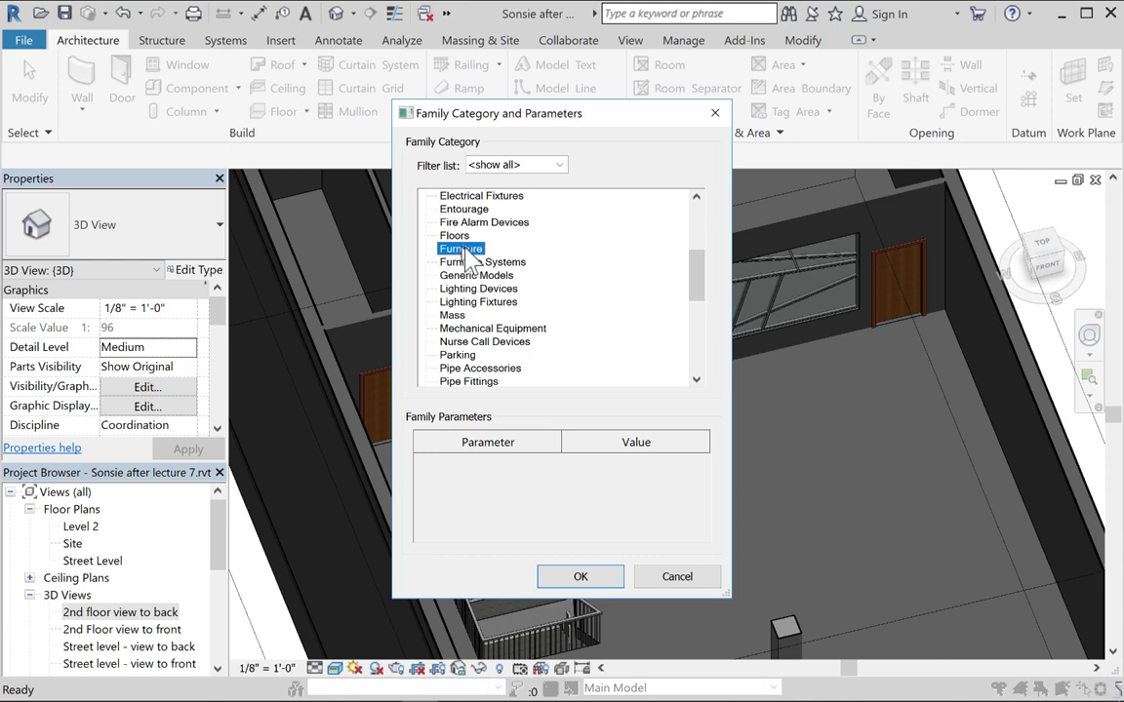
click(581, 578)
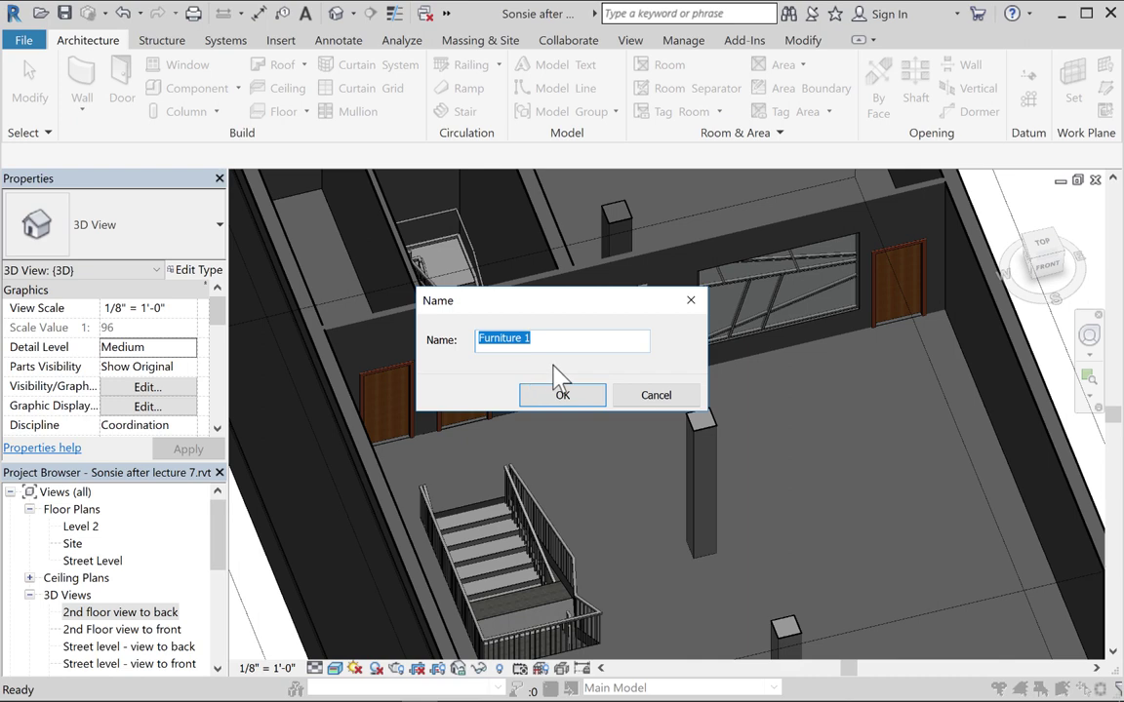
text(Bench seat)
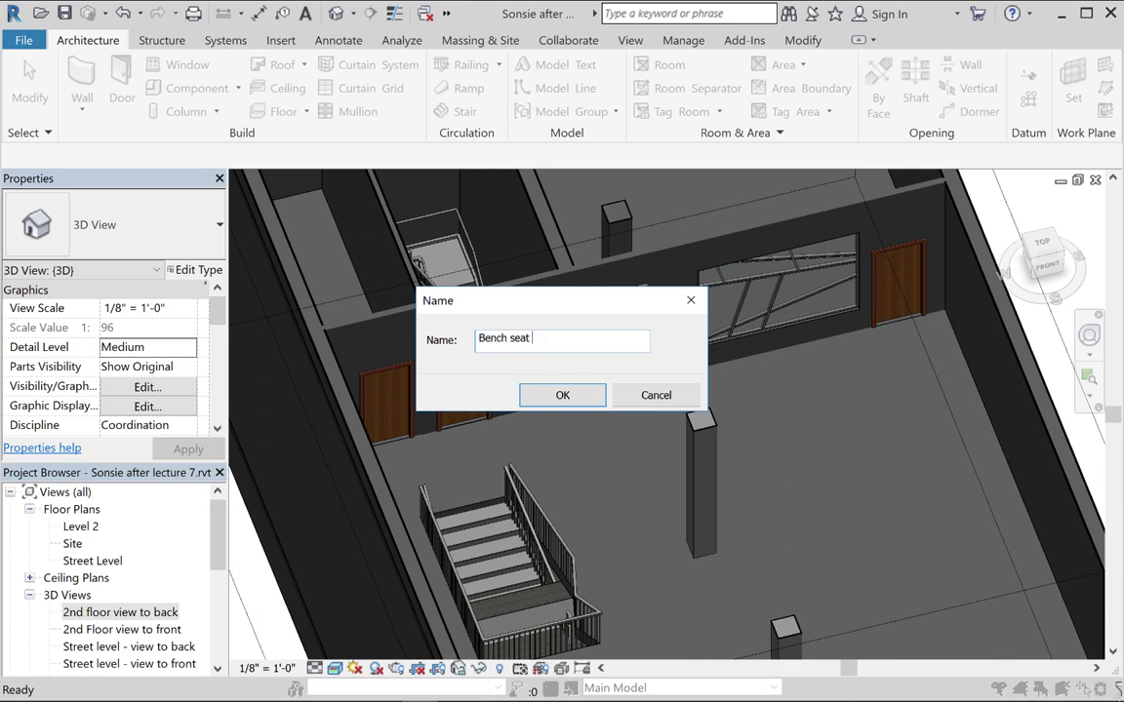
key(Return)
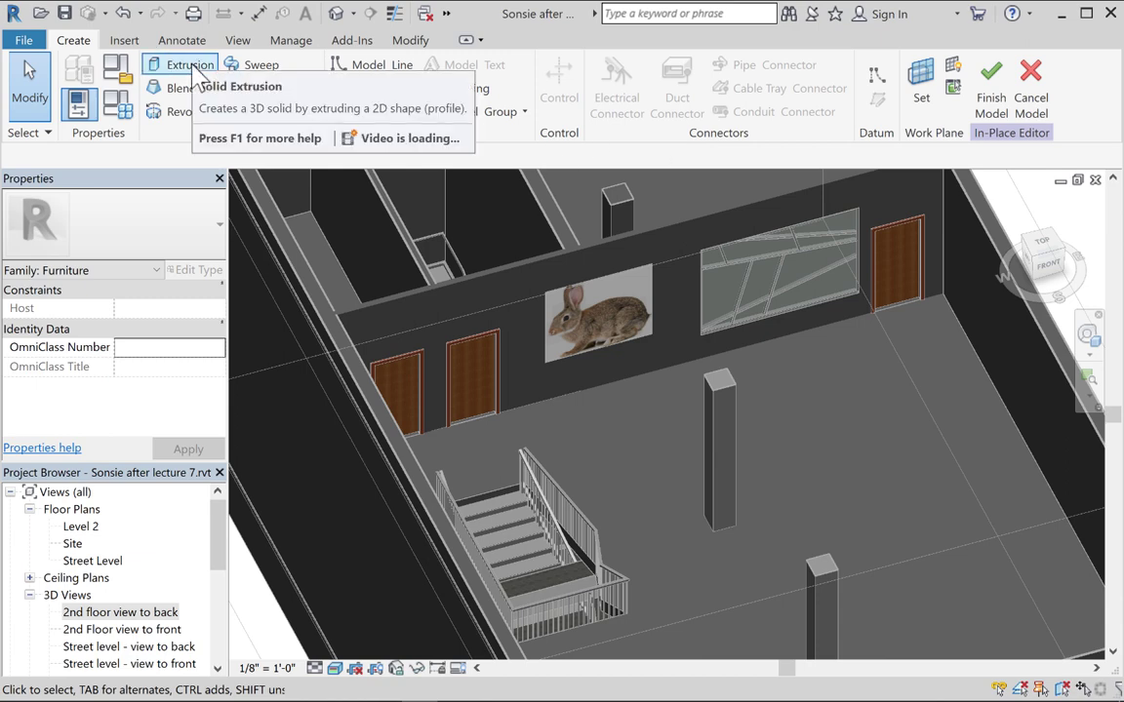
Start a solid extrusion and try to set its work plane by picking a plane
click(192, 65)
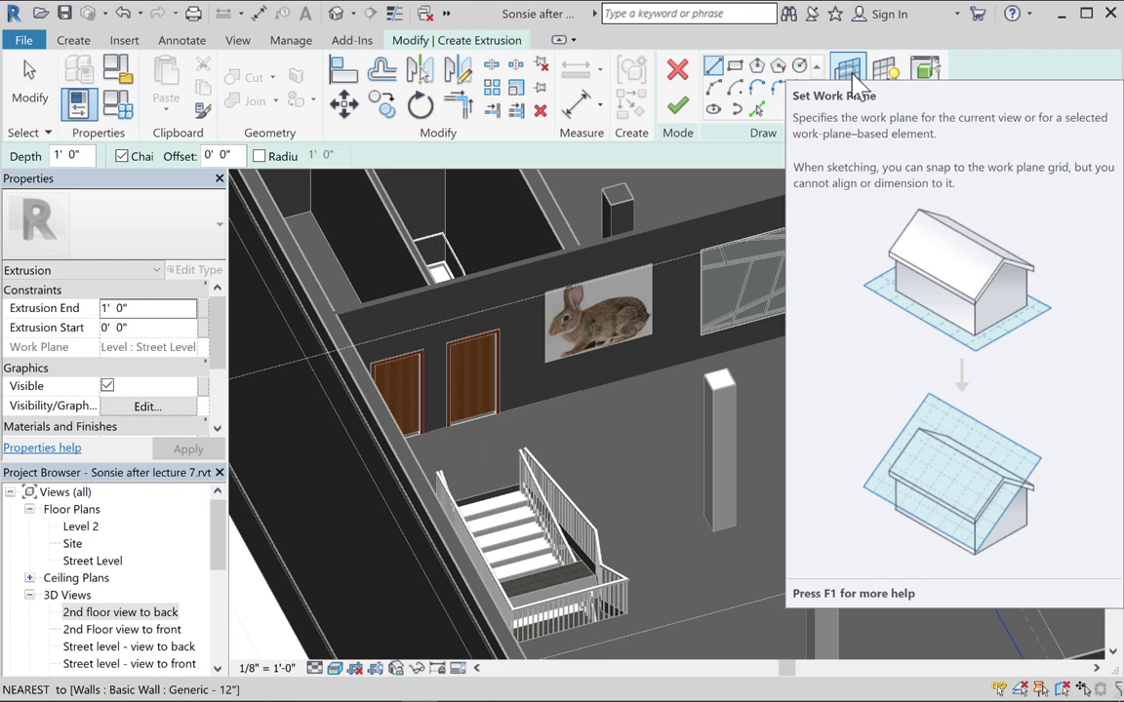
click(849, 76)
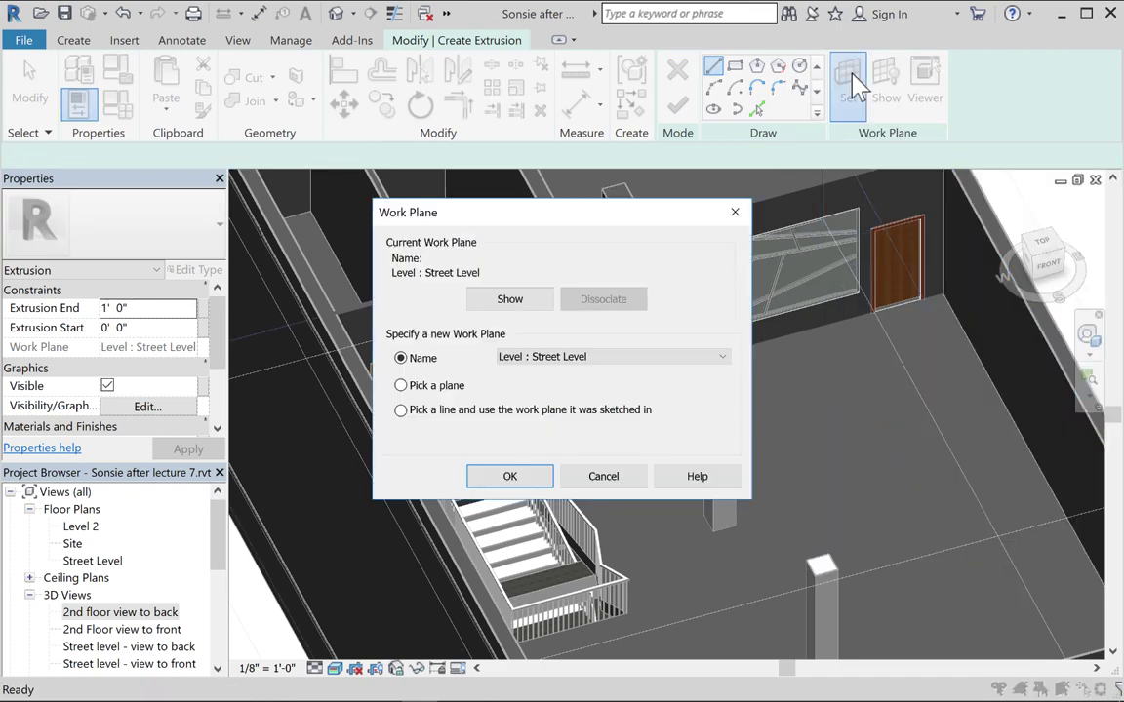
click(571, 358)
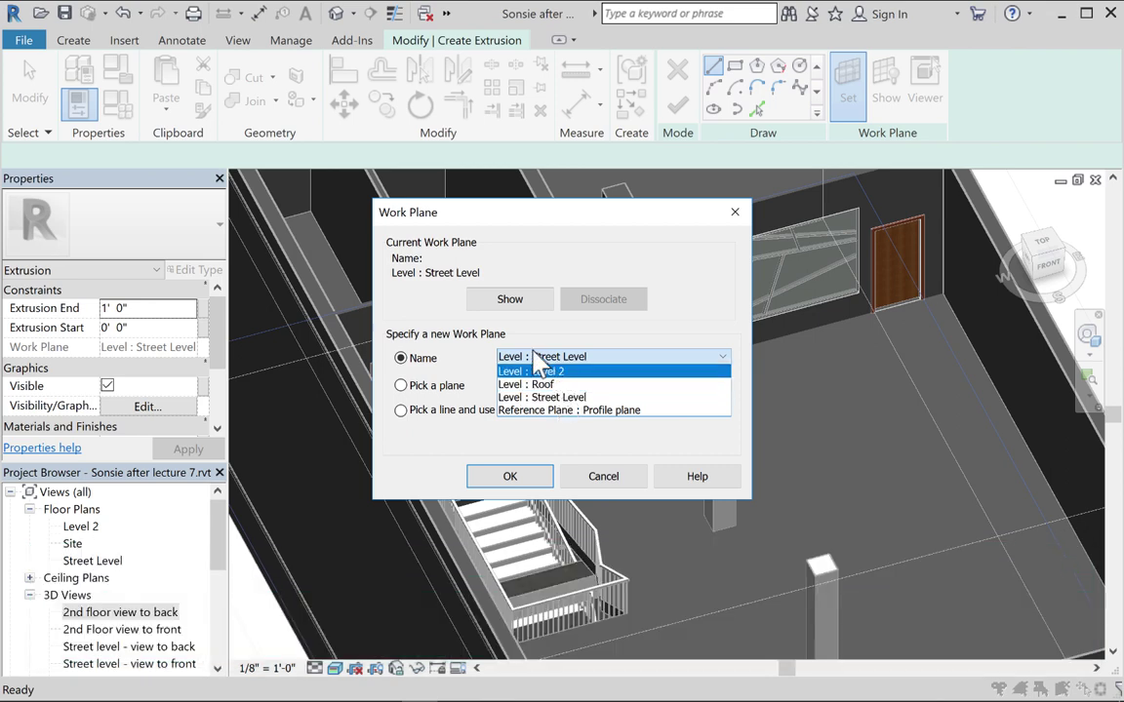
click(524, 372)
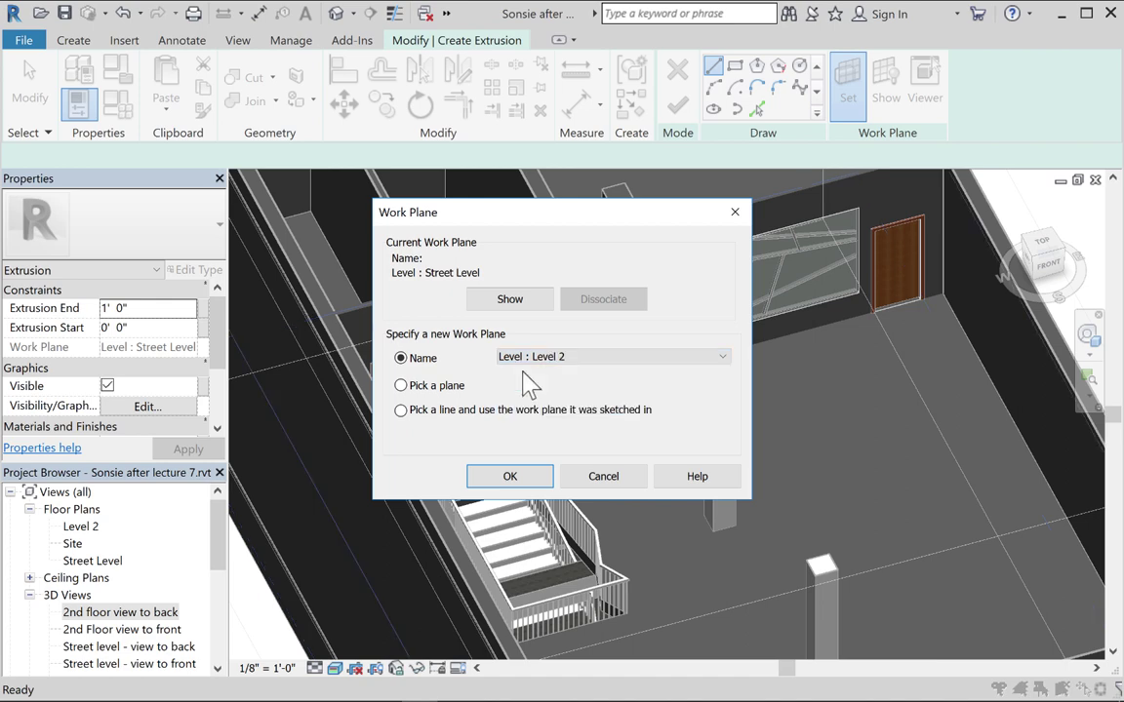
click(402, 386)
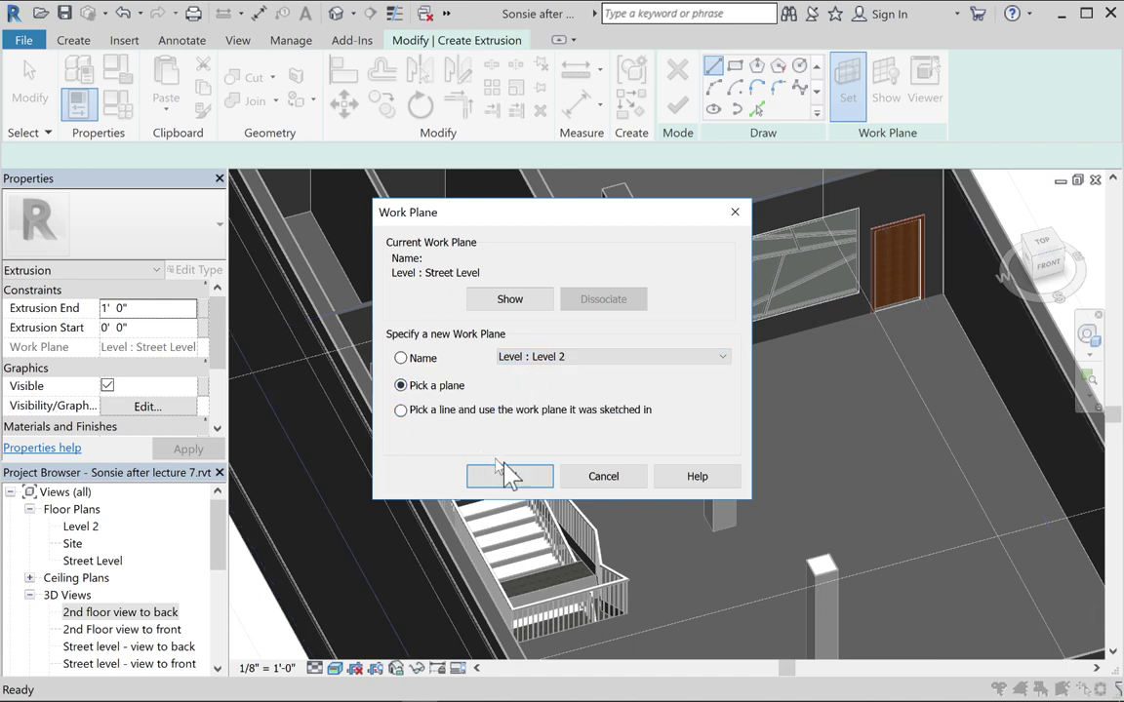
click(520, 475)
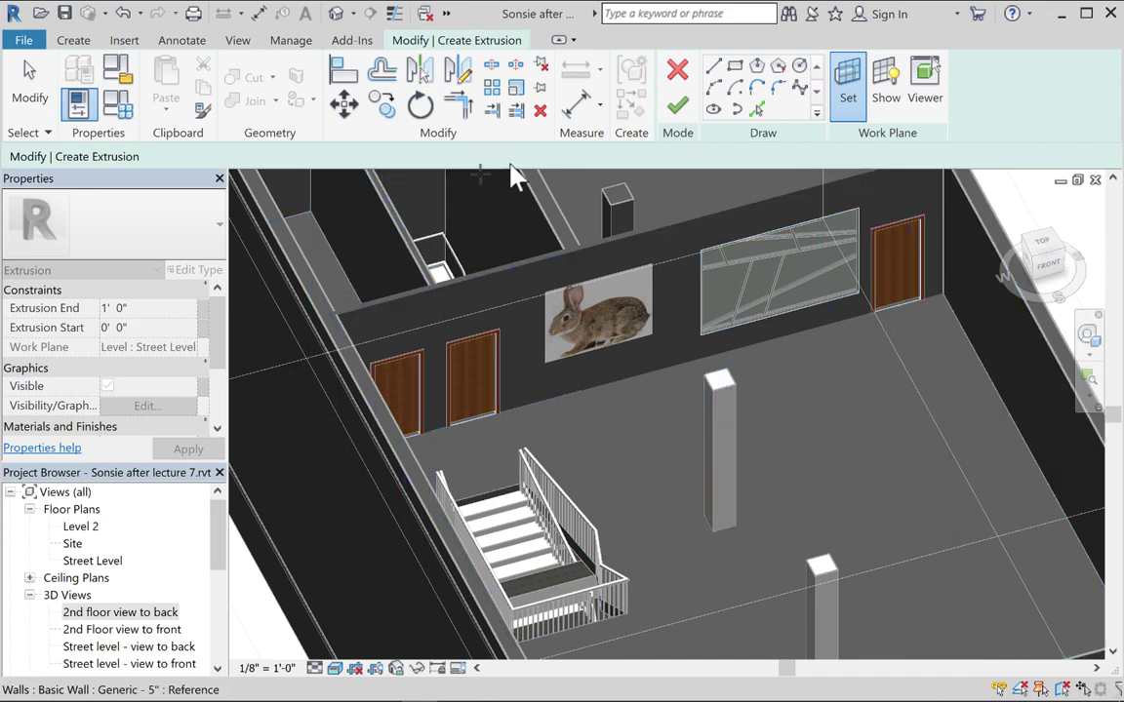
Set the extrusion's work plane to Level : Level 2
click(848, 86)
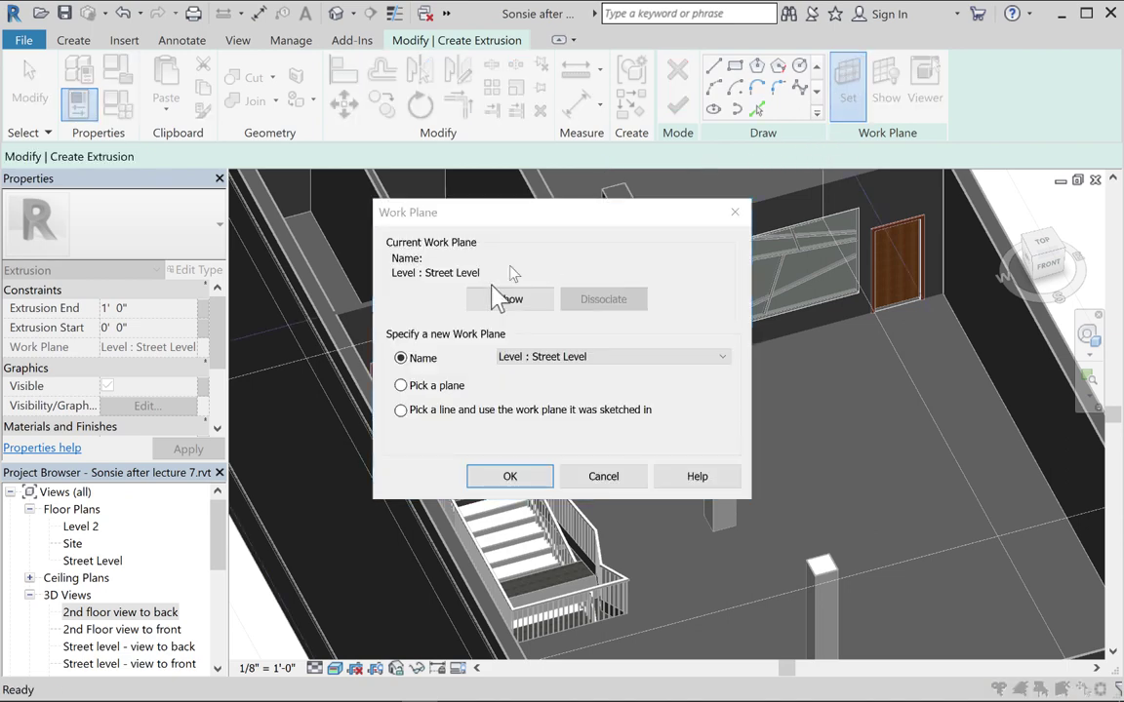
click(517, 357)
click(513, 372)
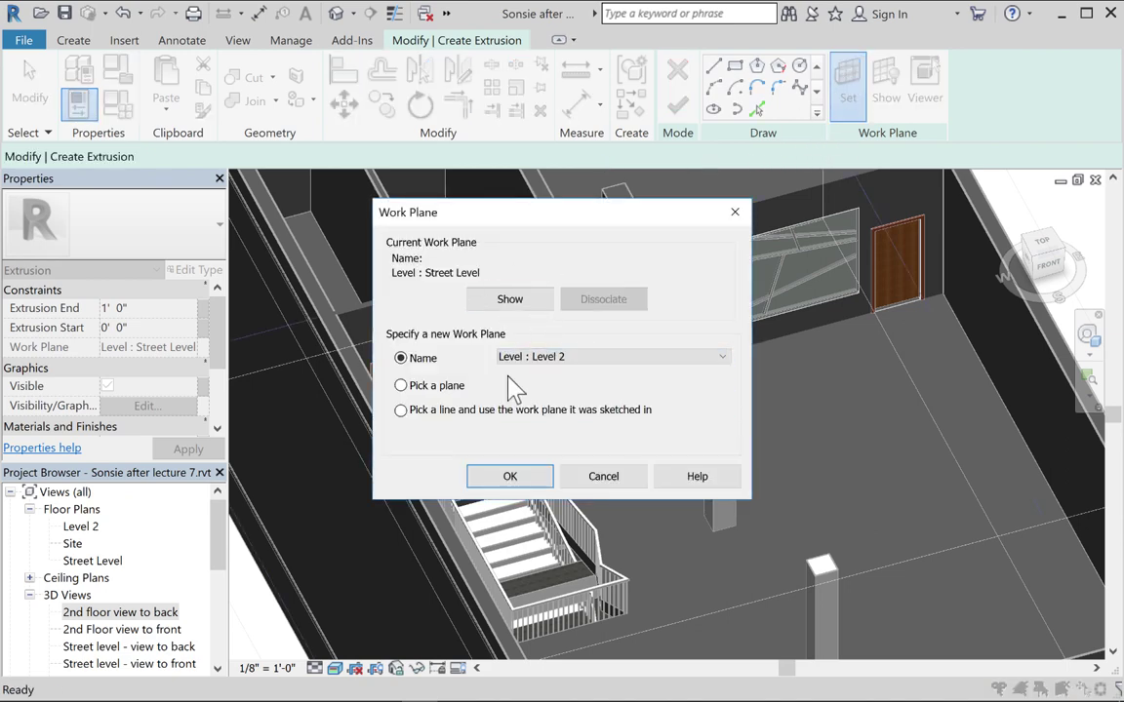
click(508, 477)
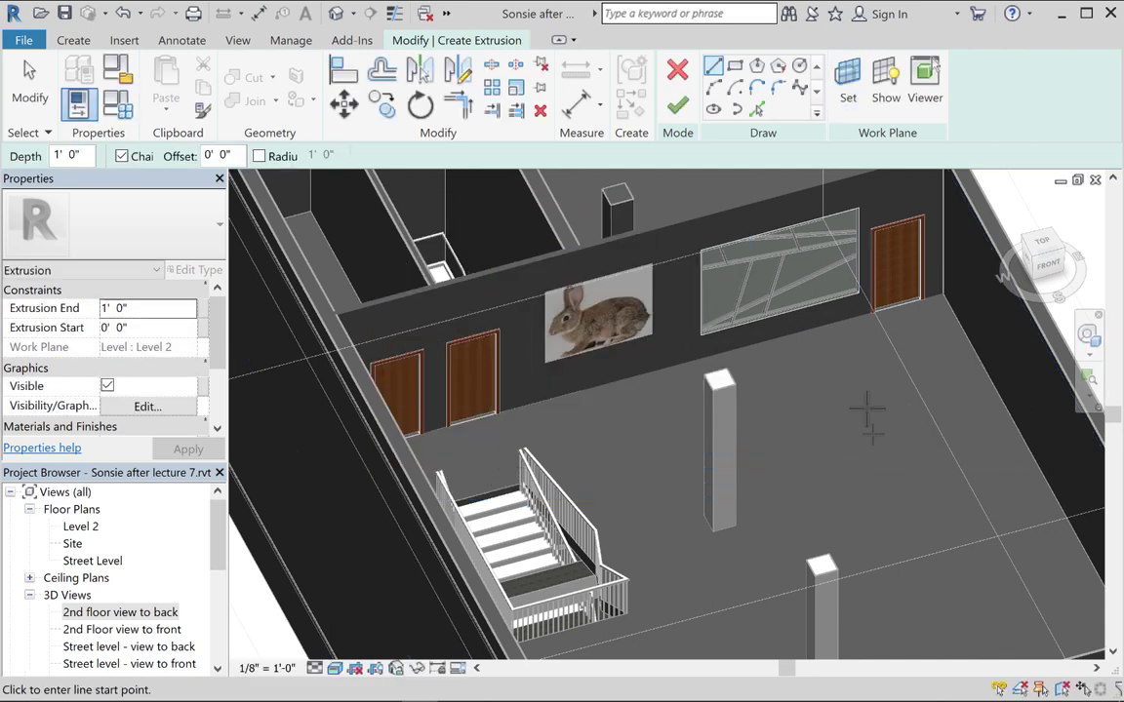
Sketch a rectangle about 4'-0" by 5'-0" on the open floor beside the column and extrude it to 2' 0"
click(735, 65)
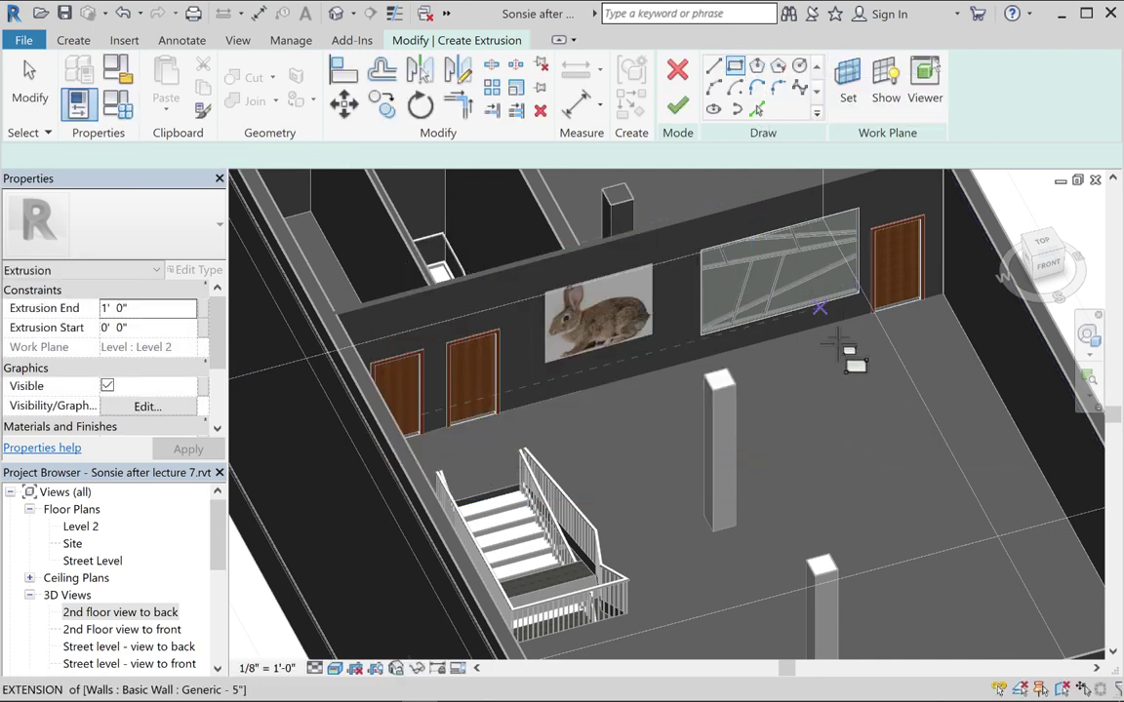
click(852, 405)
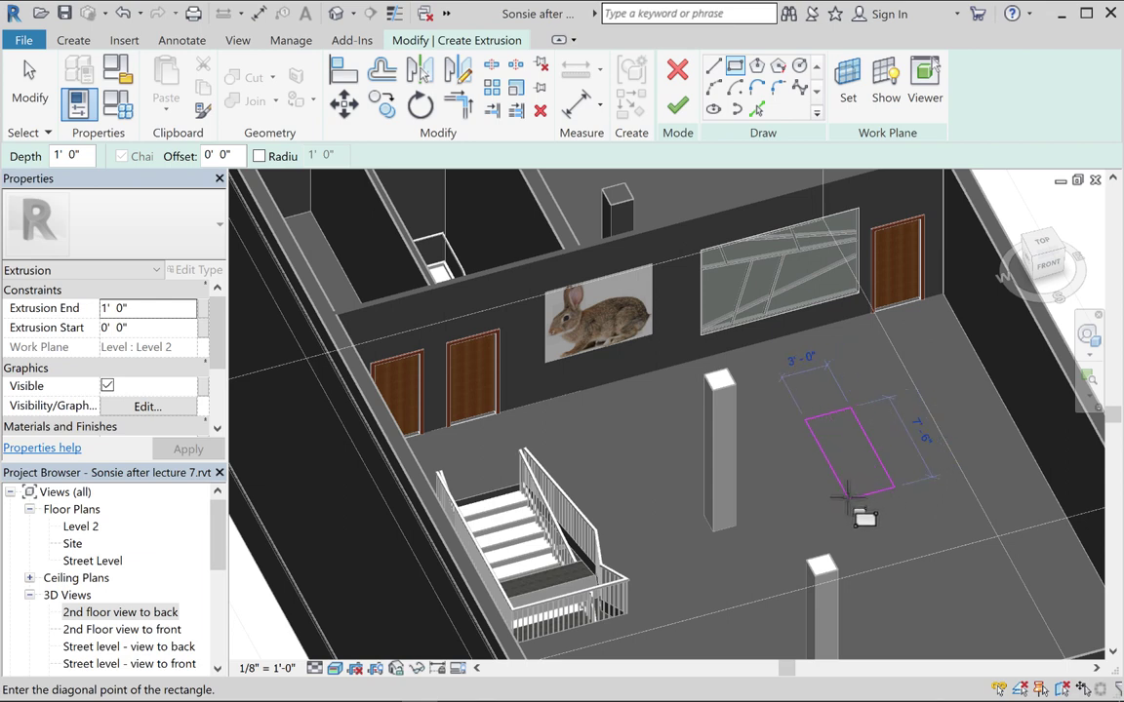
click(820, 475)
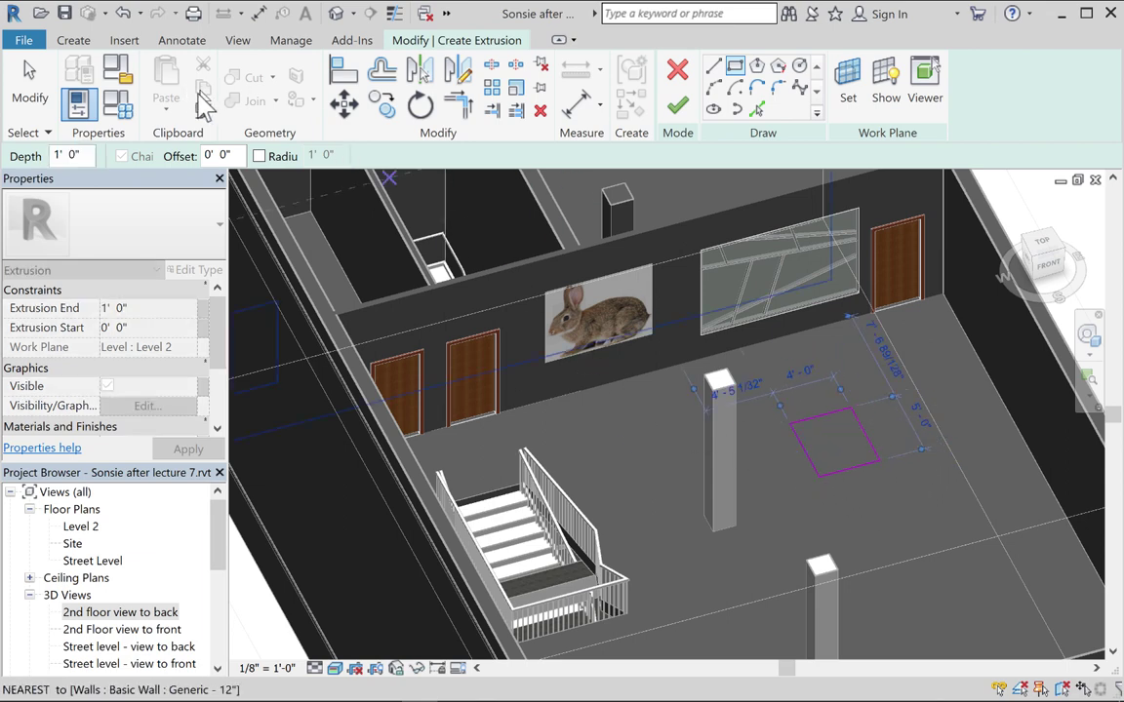
click(113, 308)
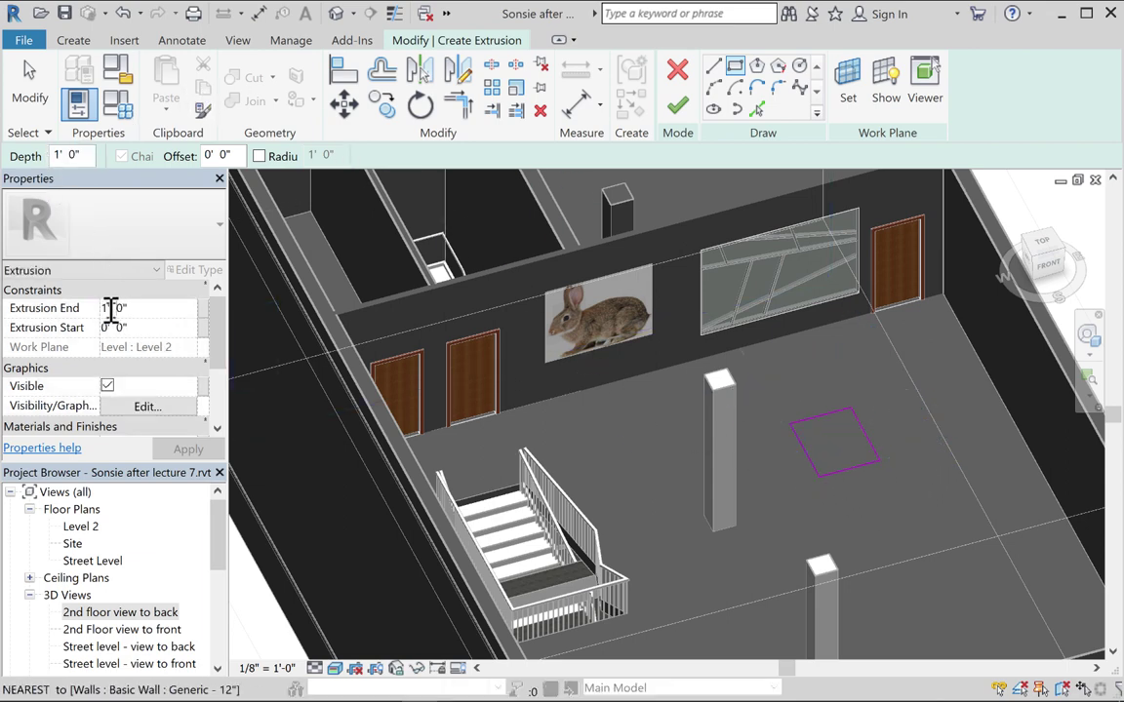
text(1)
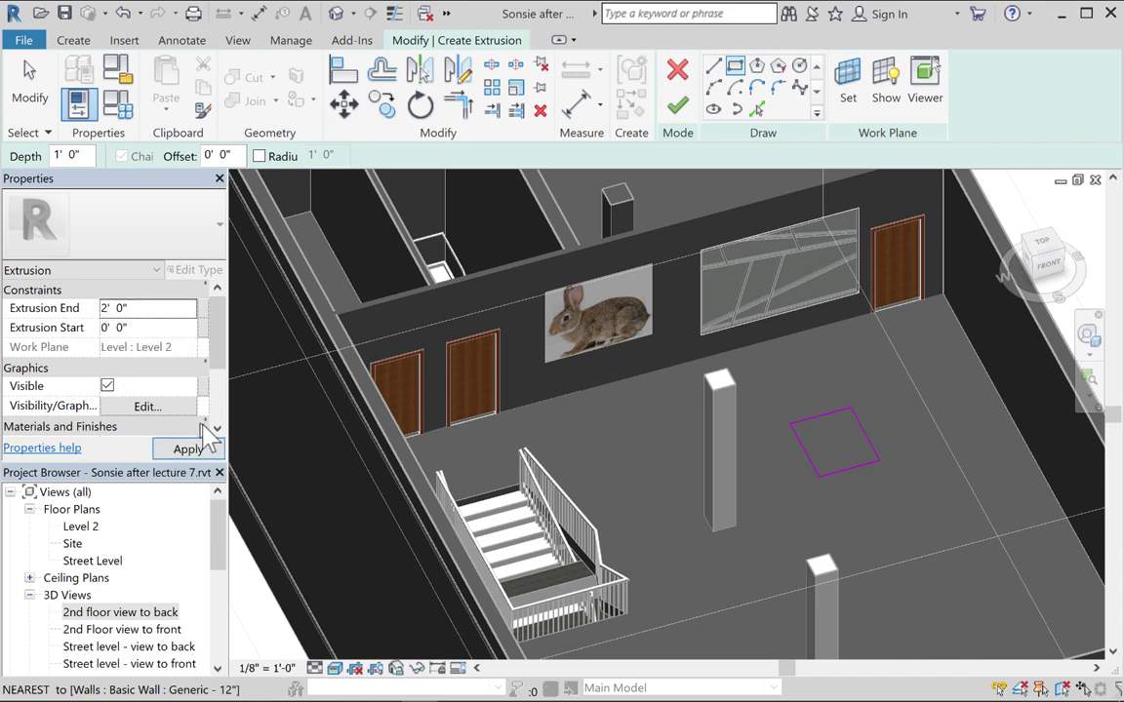
click(186, 448)
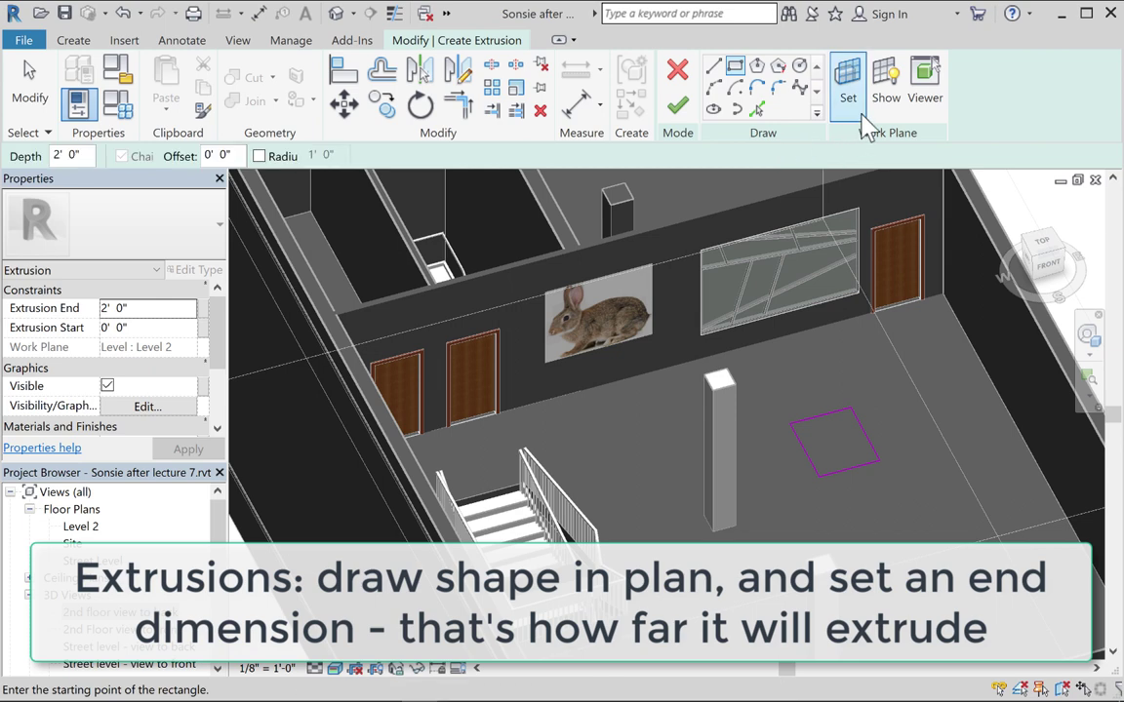
click(677, 105)
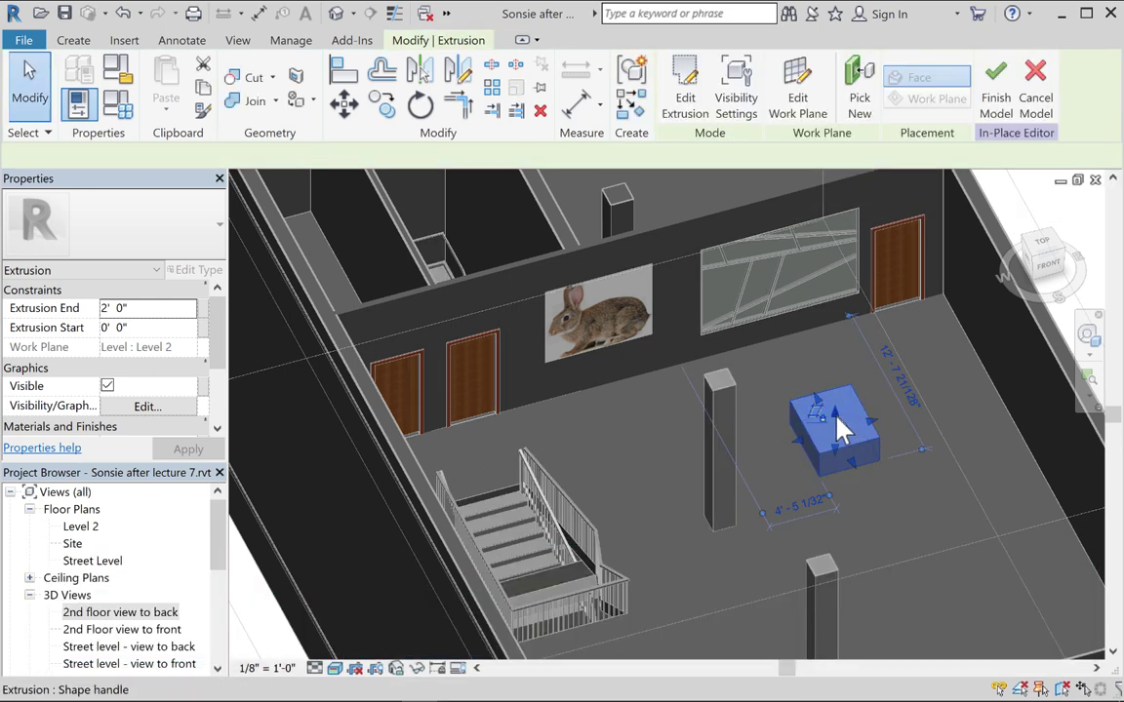
Reshape the box with its grips, raising it to about 5'-0" and moving the side facing the column inward and back outward
scroll(841, 433, up, 2)
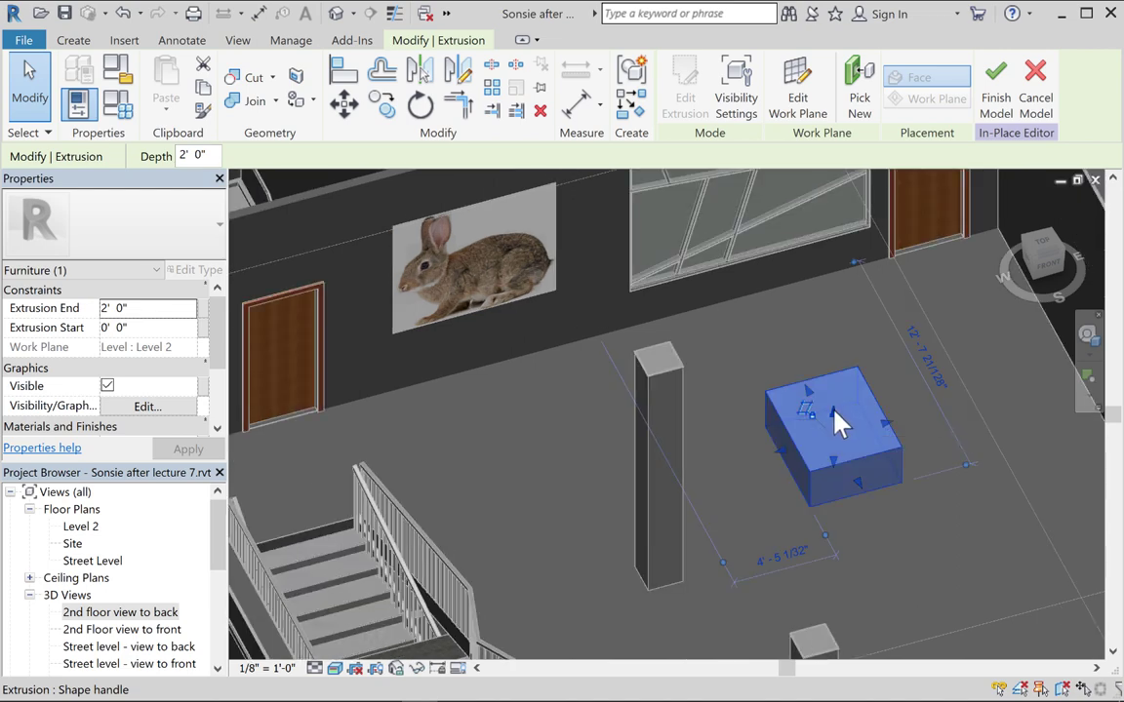
drag(837, 413, 853, 367)
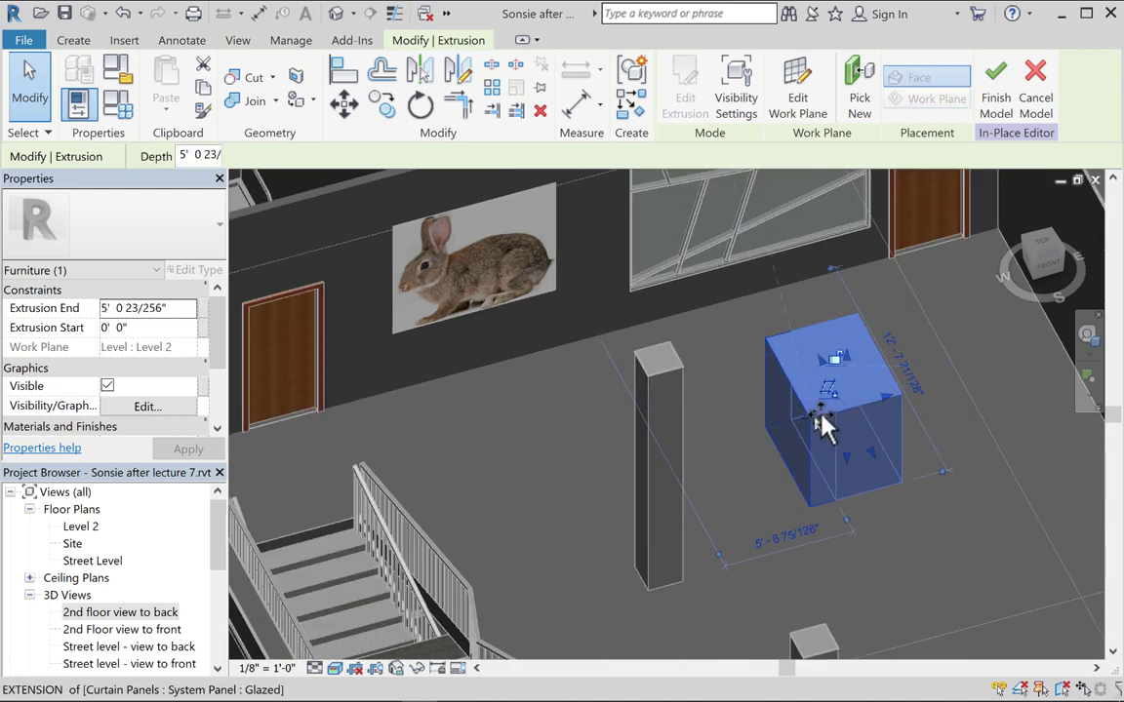
drag(823, 422, 857, 462)
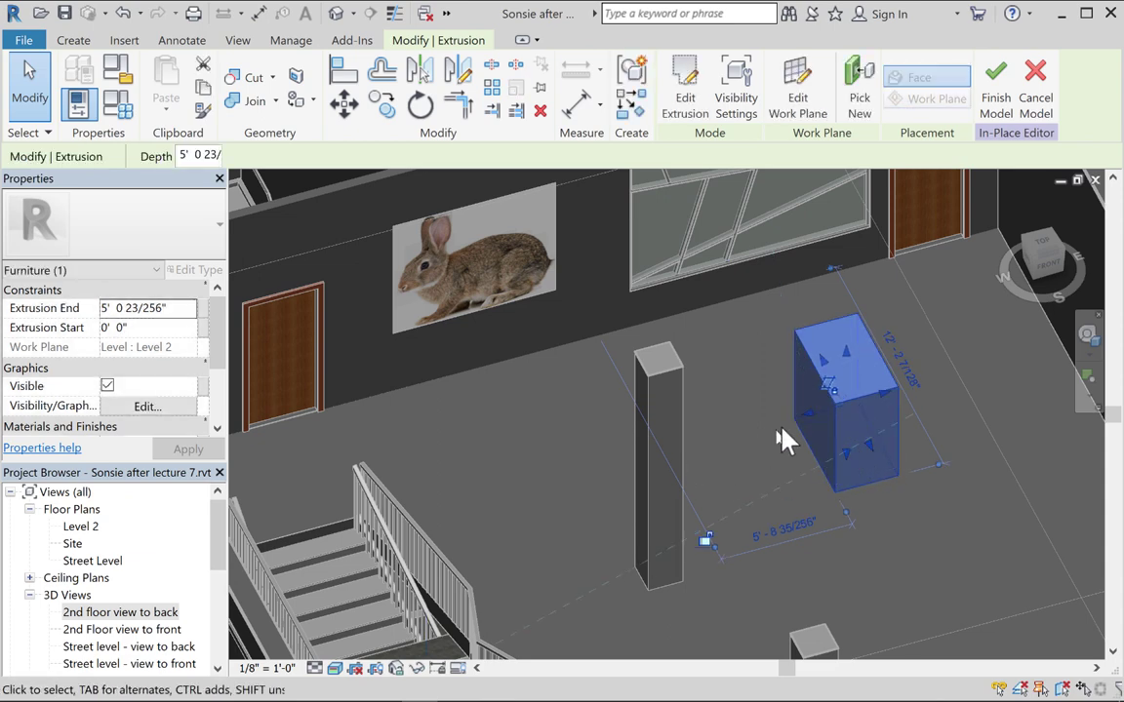
drag(816, 417, 781, 431)
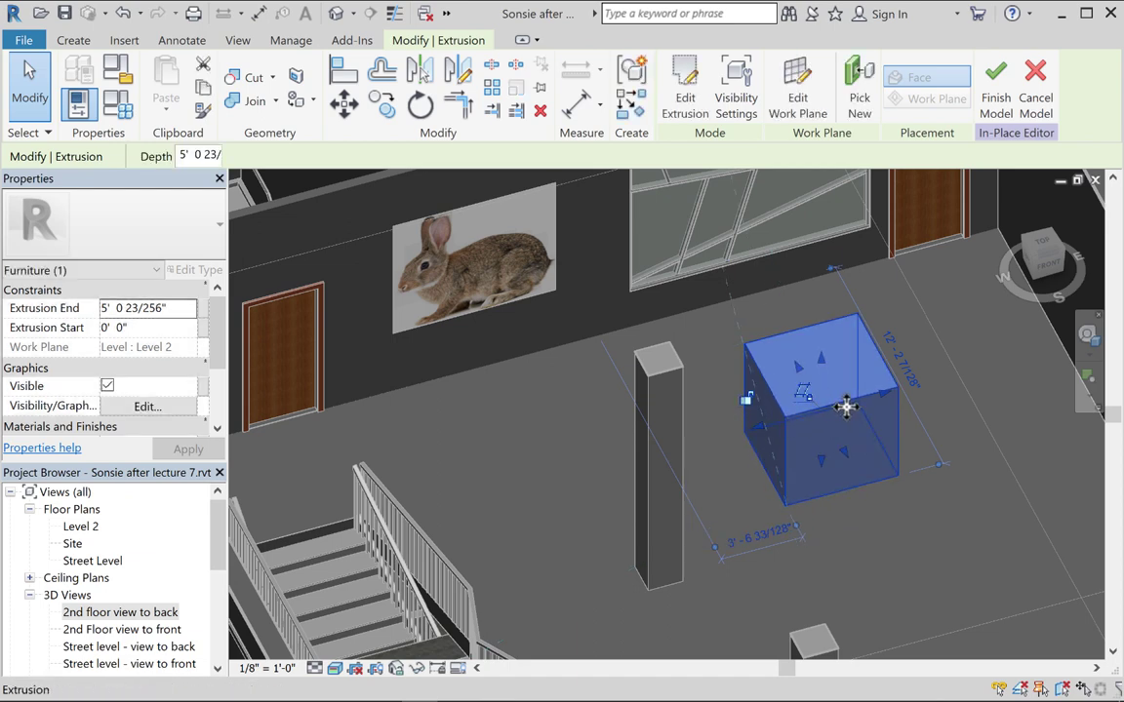
Set the box's extrusion end to 24" and delete the trial box from the in-place model
click(131, 305)
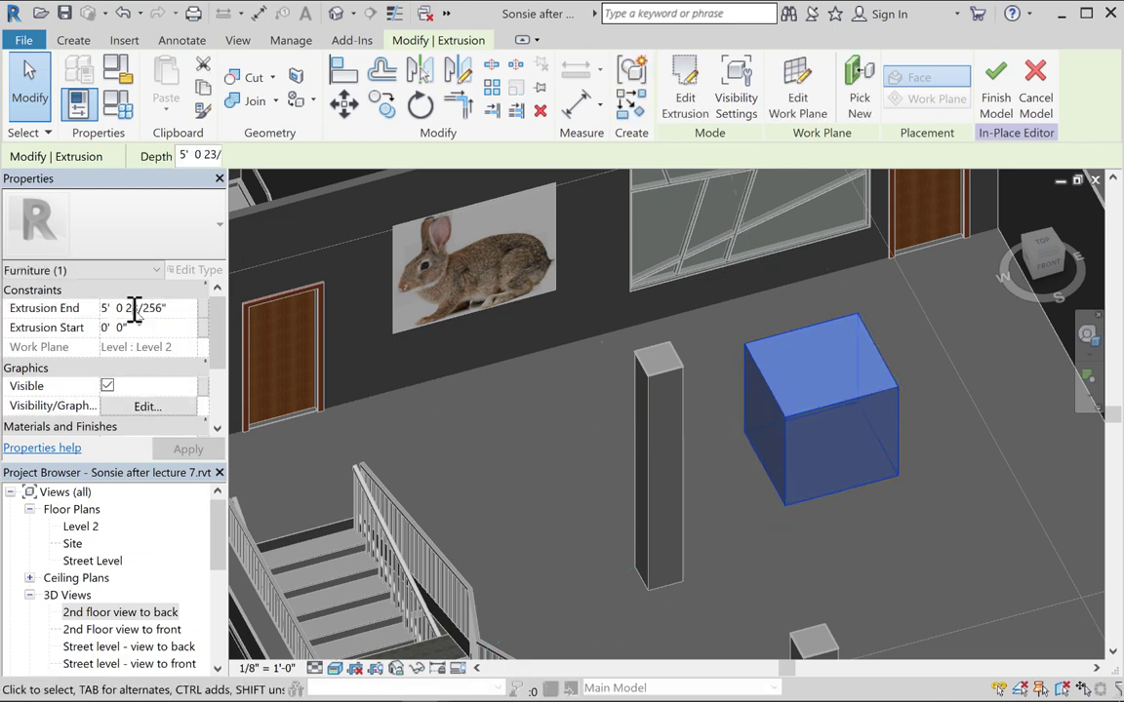
drag(164, 307, 86, 312)
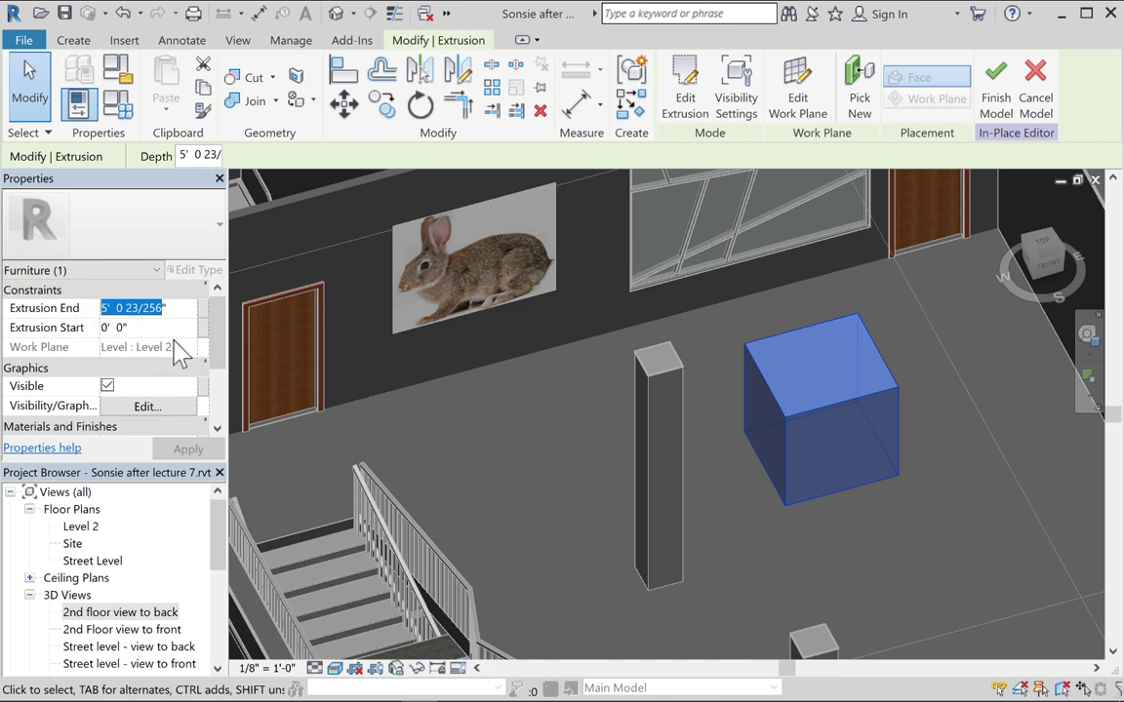
text(24")
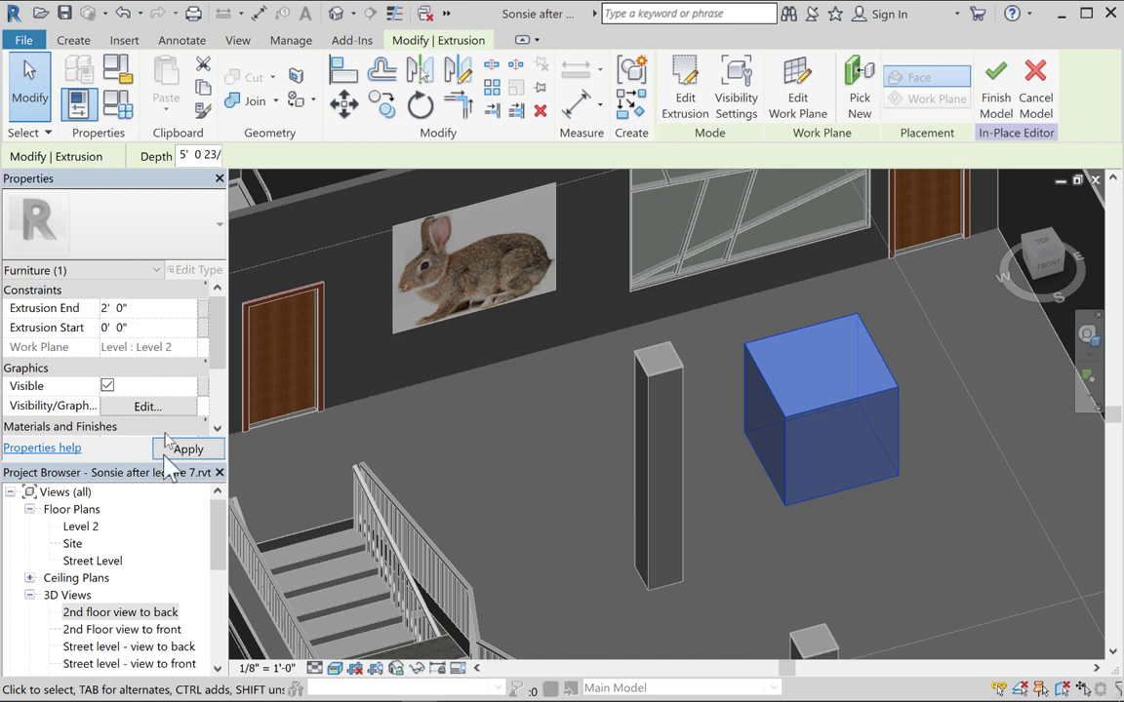
click(188, 449)
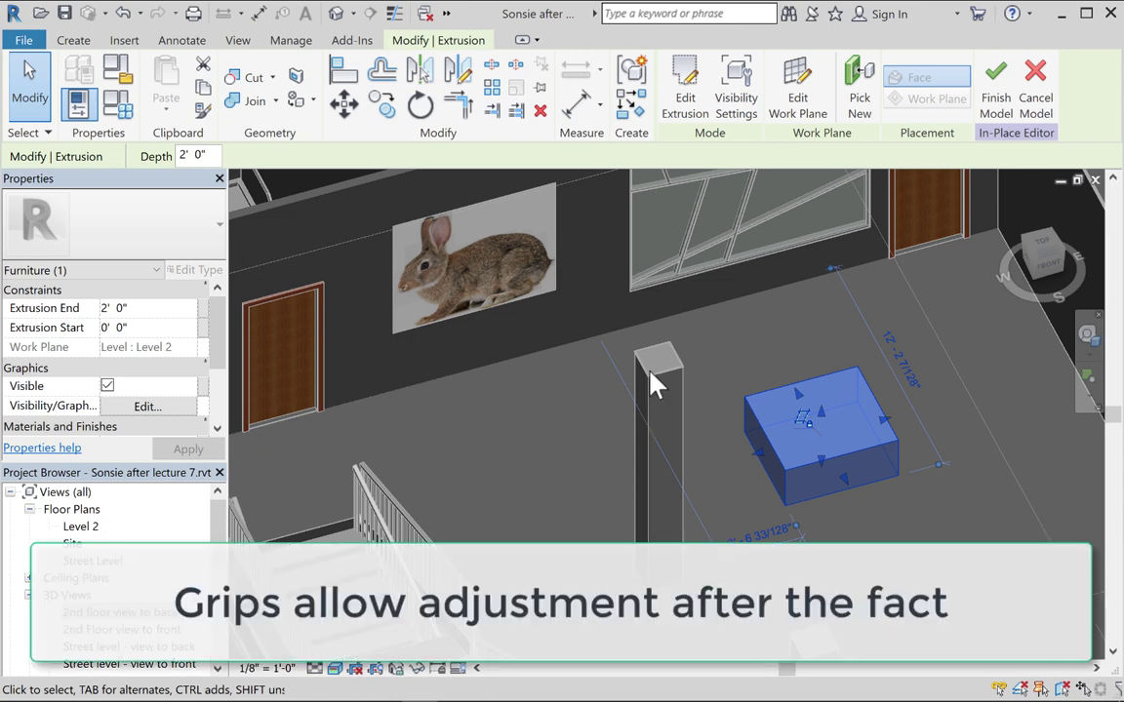
click(720, 404)
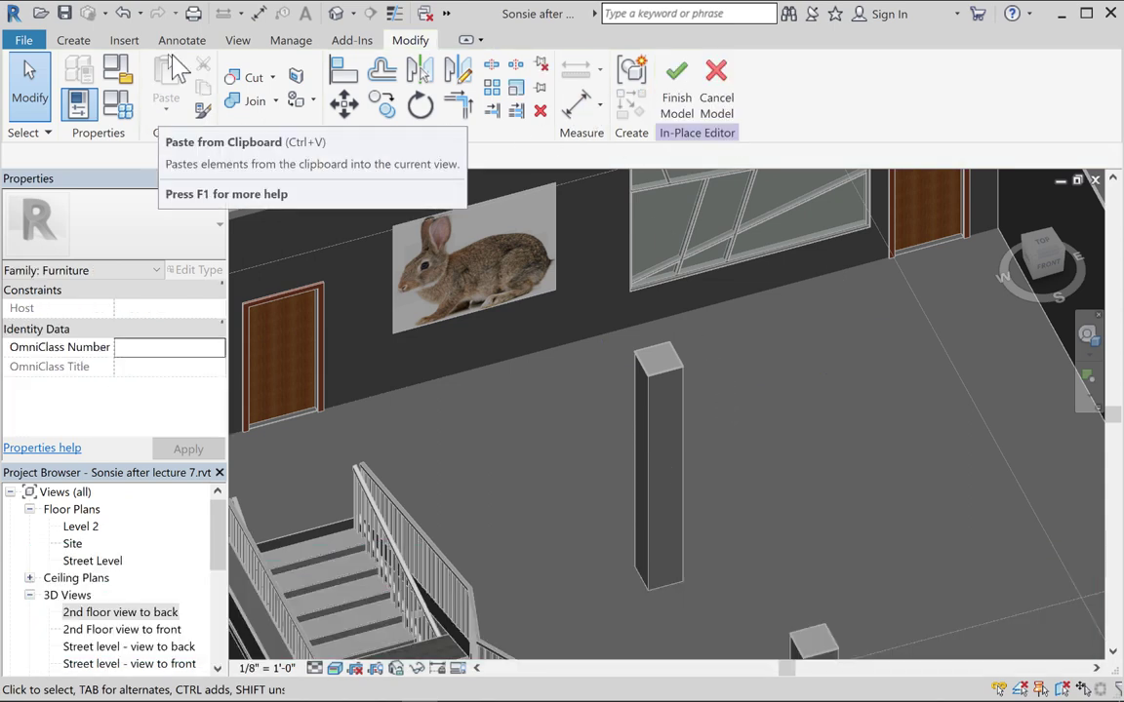
Start a solid Sweep with a sketched path and set its work plane to Level : Level 2
click(75, 41)
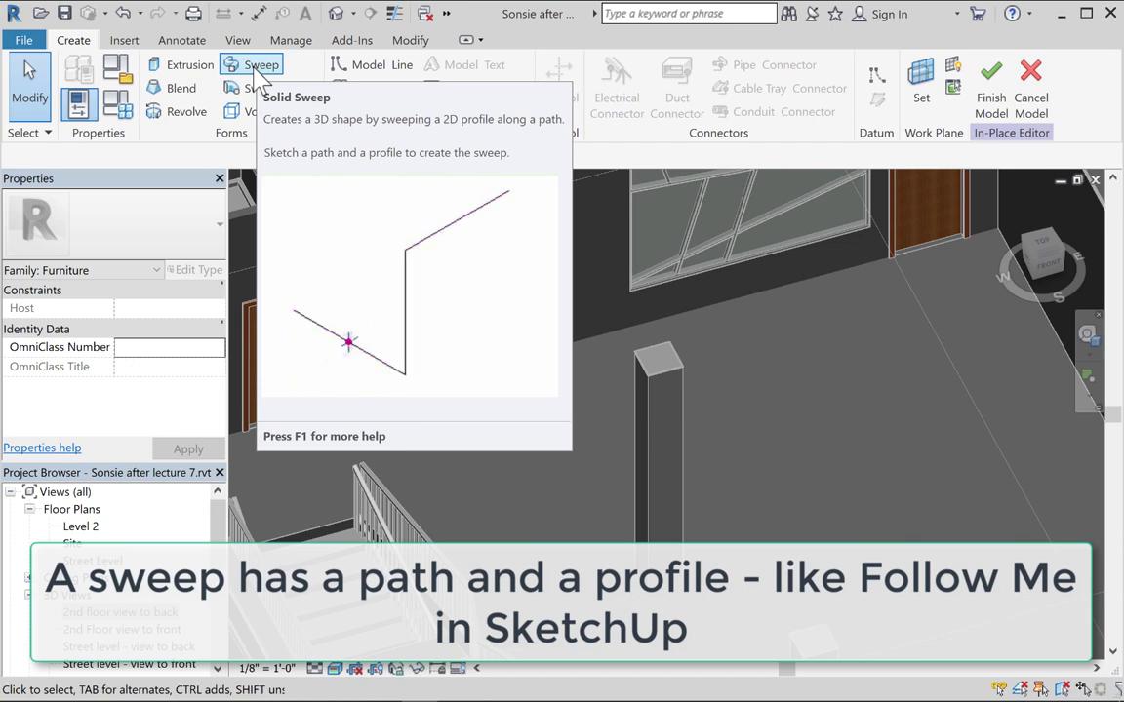
click(259, 66)
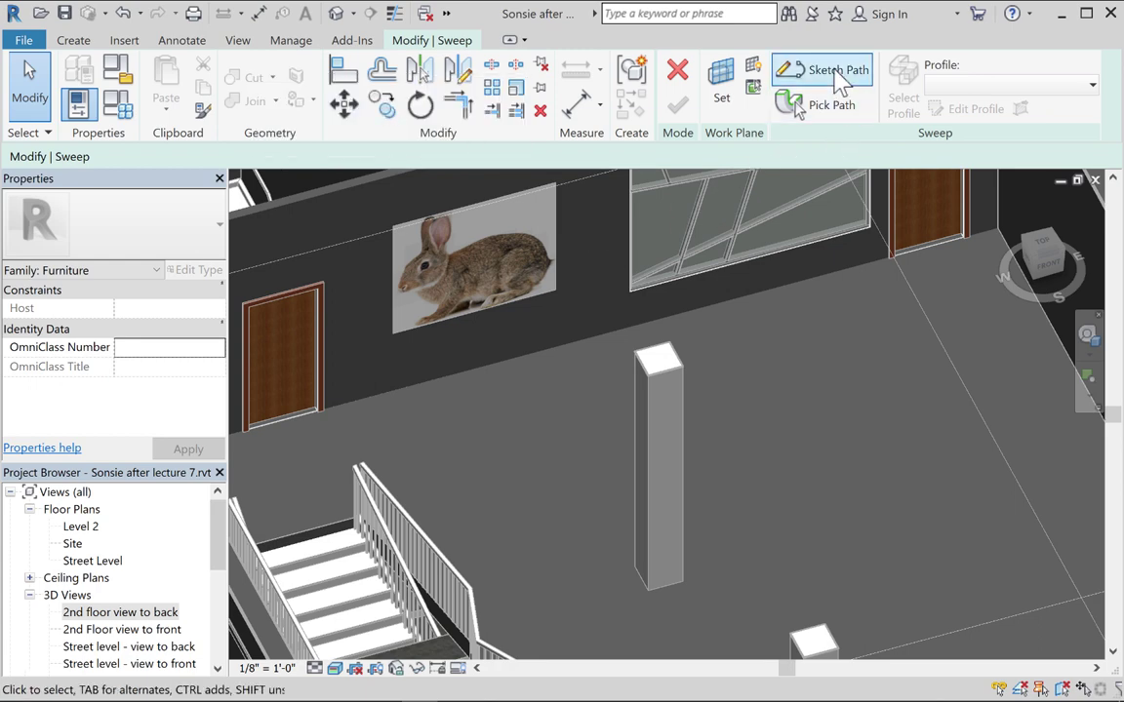
click(834, 72)
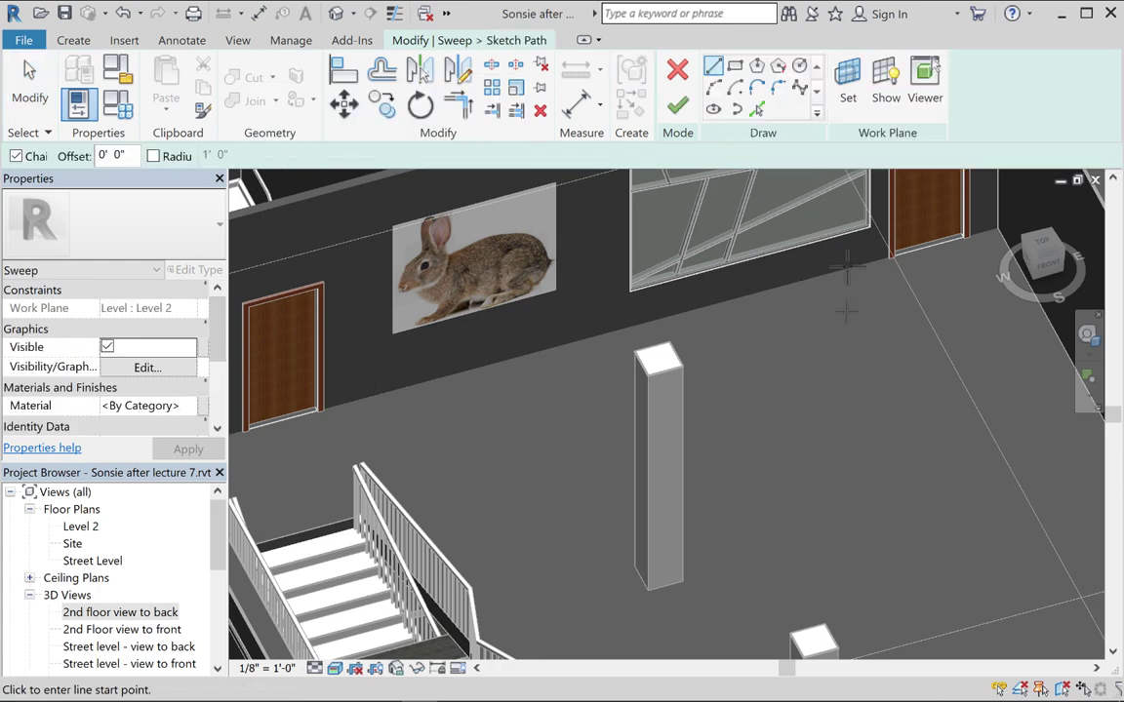
click(906, 206)
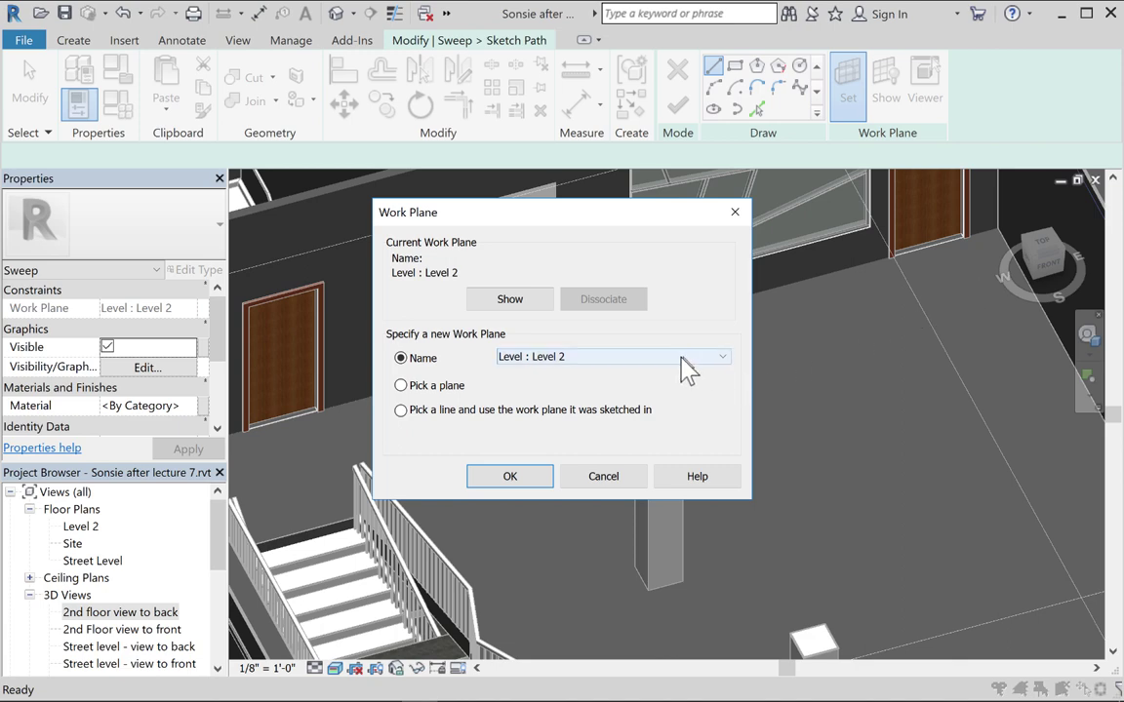
click(509, 478)
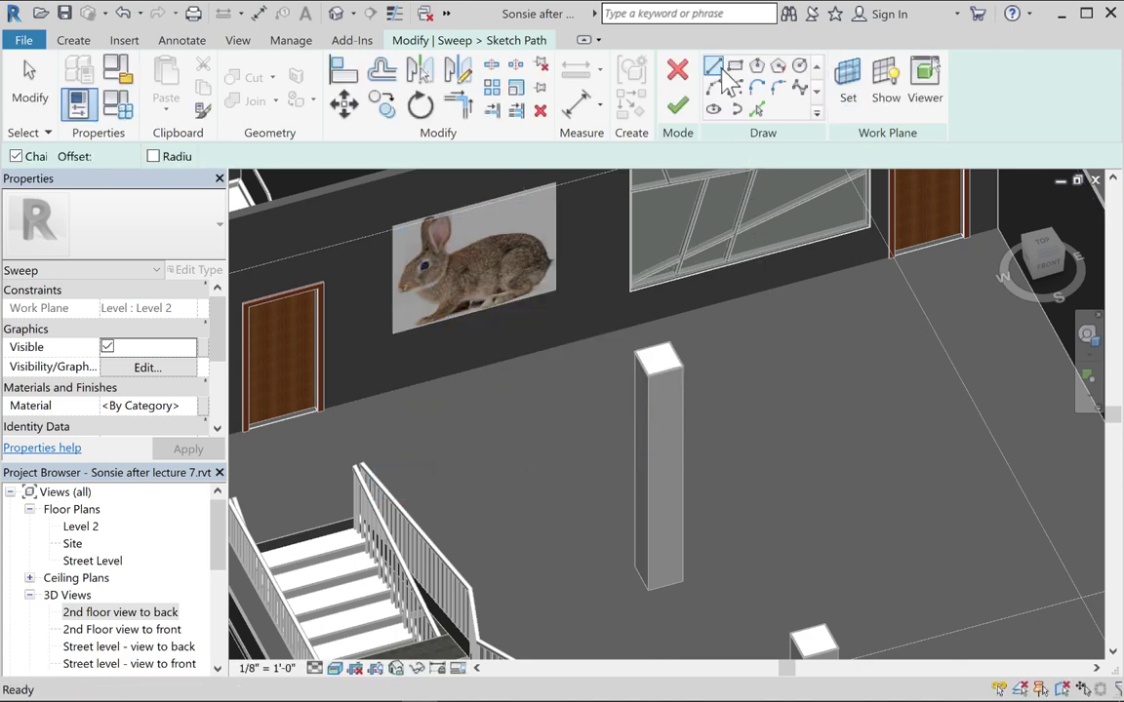
Sketch an open three-segment sweep path beside the column, its first two segments about 6'-0" and 4'-6", and finish the path
click(803, 429)
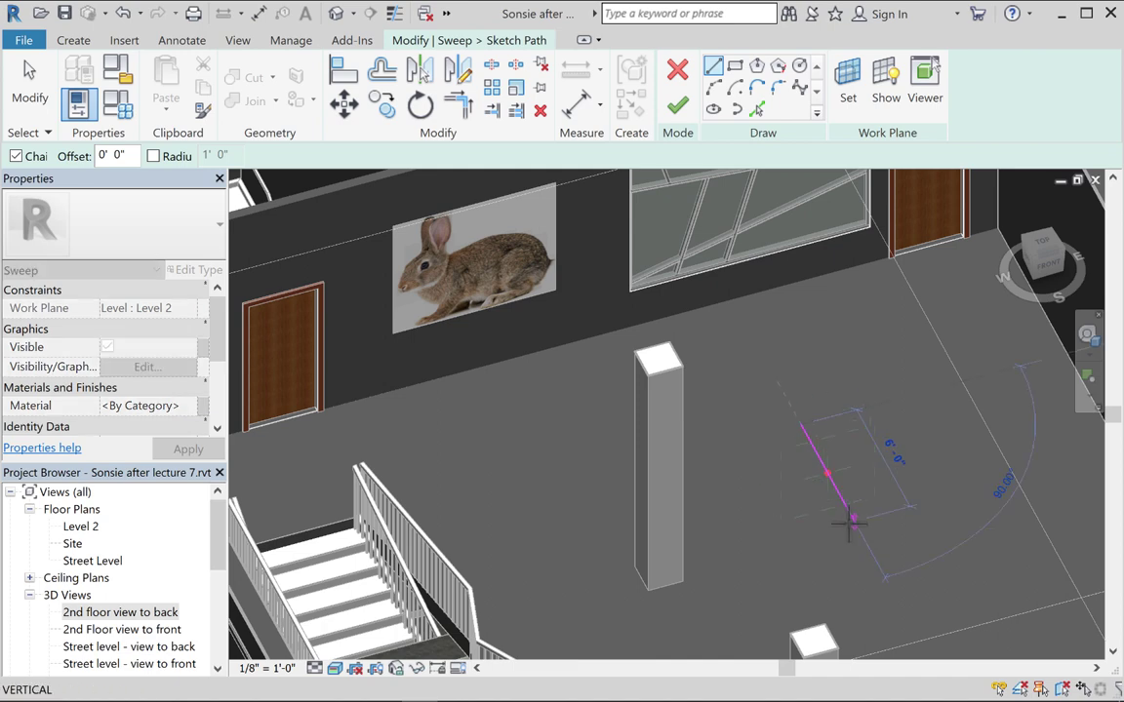
click(853, 520)
click(966, 532)
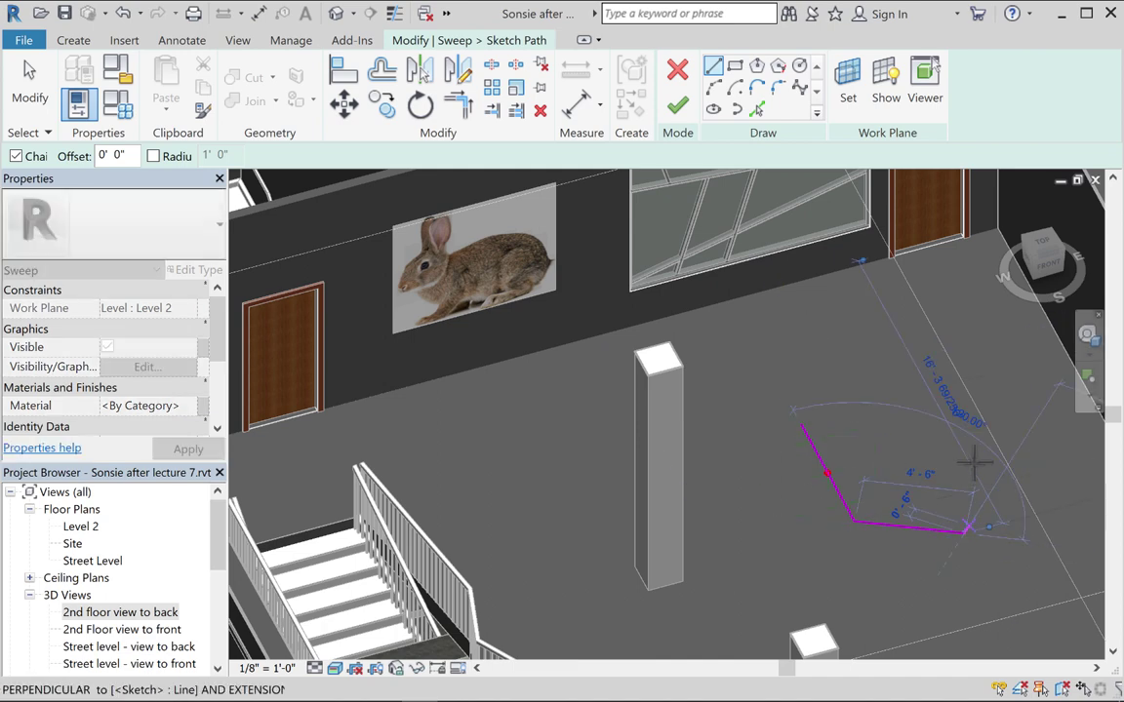
click(977, 454)
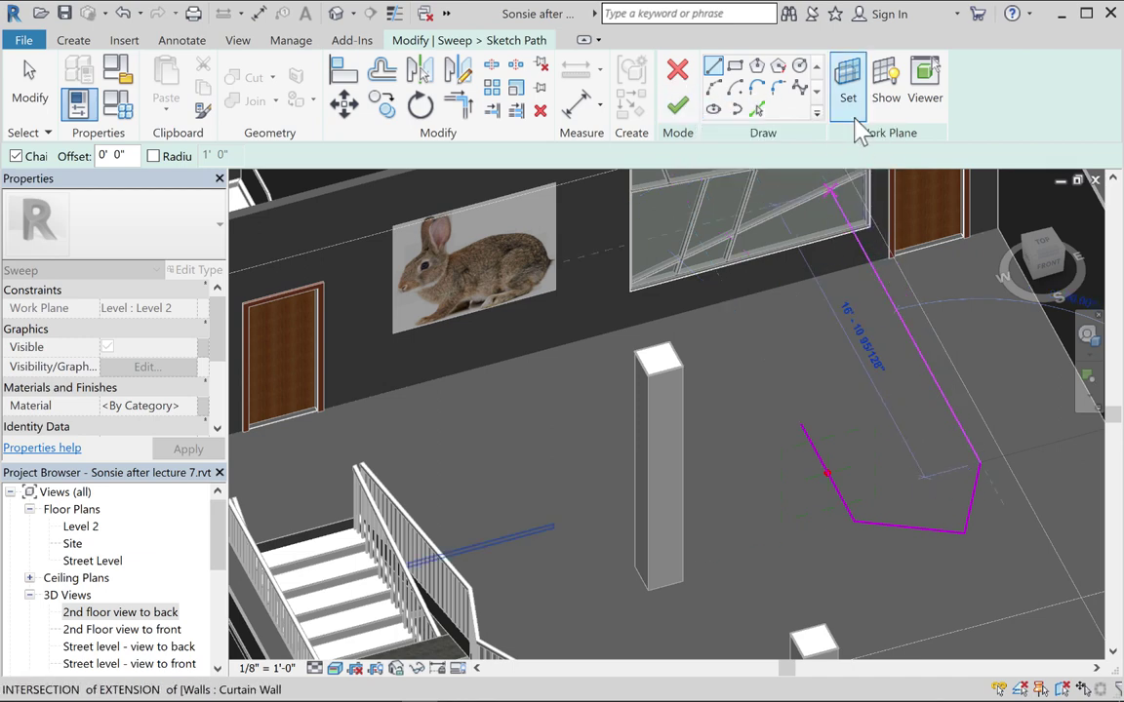
click(677, 105)
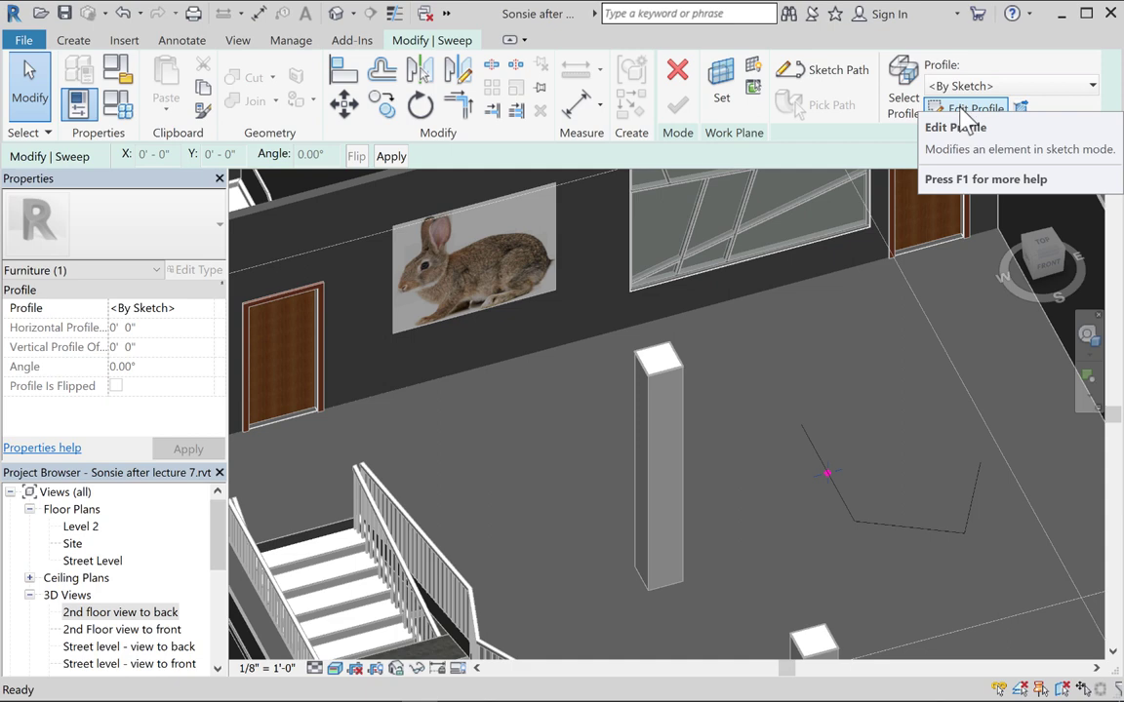
Open the sweep's profile for editing and switch the 3D view's visual style to Hidden Line
click(964, 111)
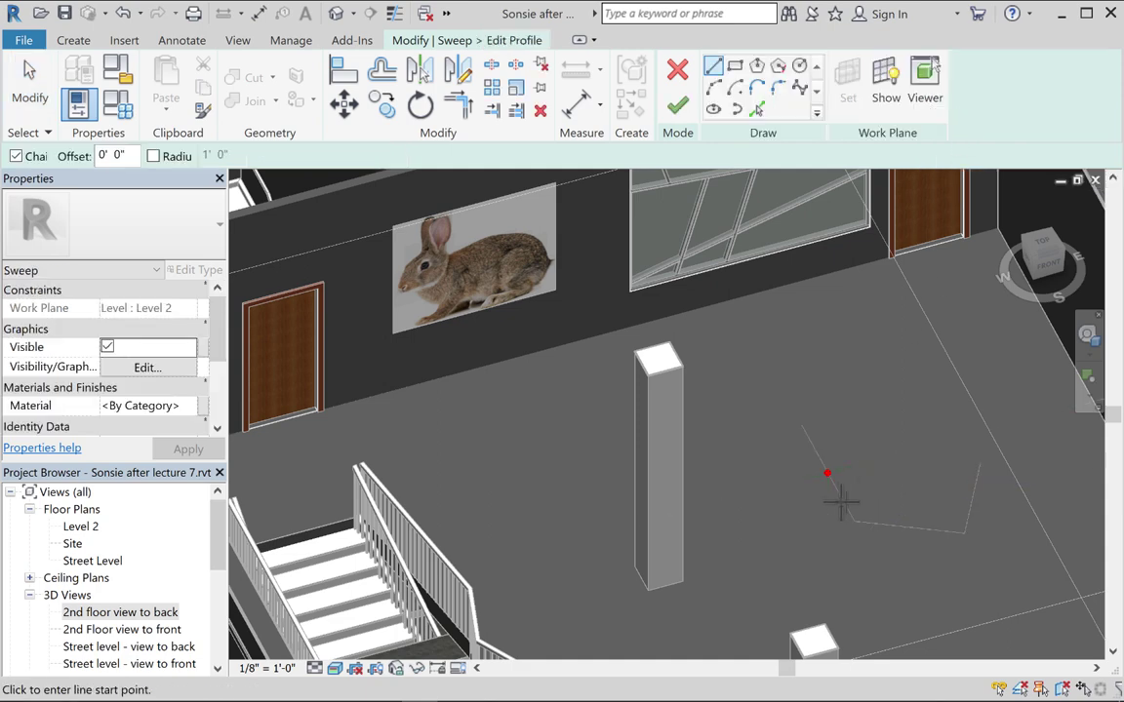
scroll(828, 485, up, 5)
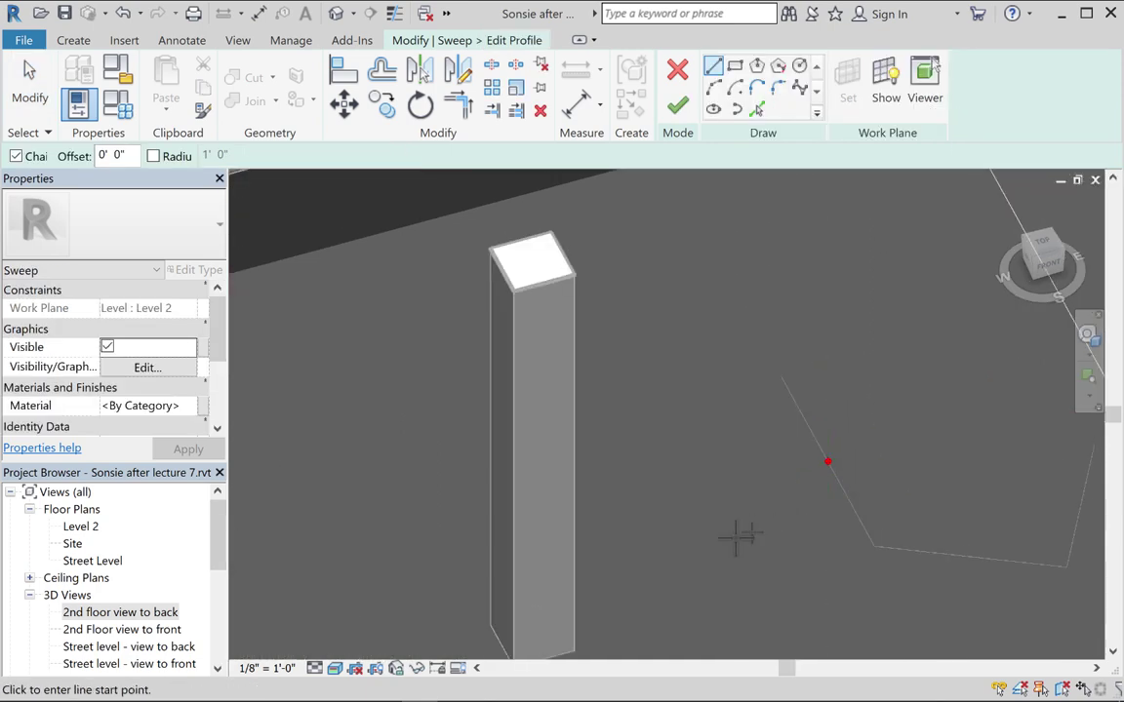
click(334, 669)
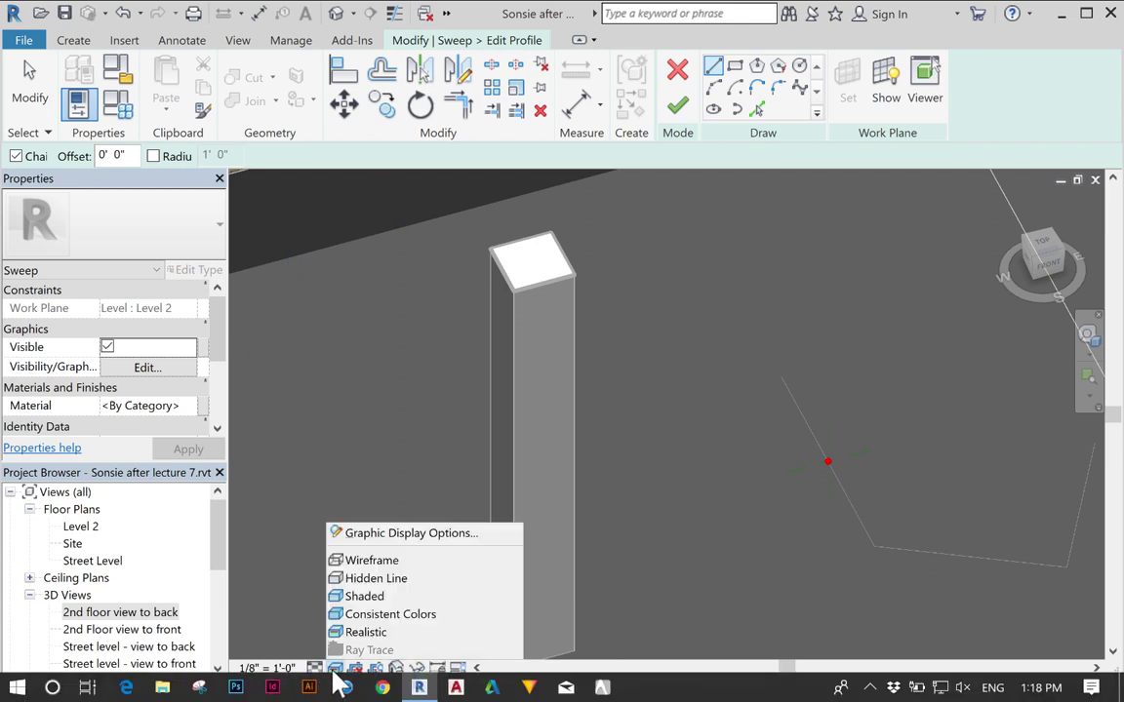
click(344, 578)
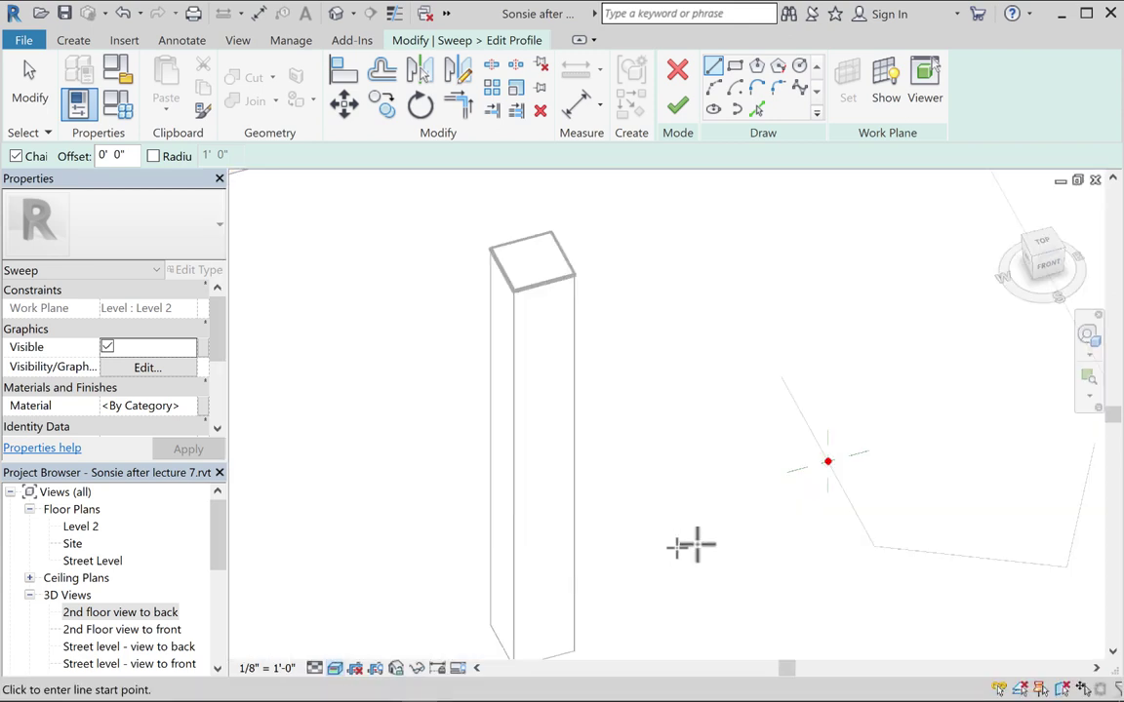
middle_drag(810, 530, 739, 519)
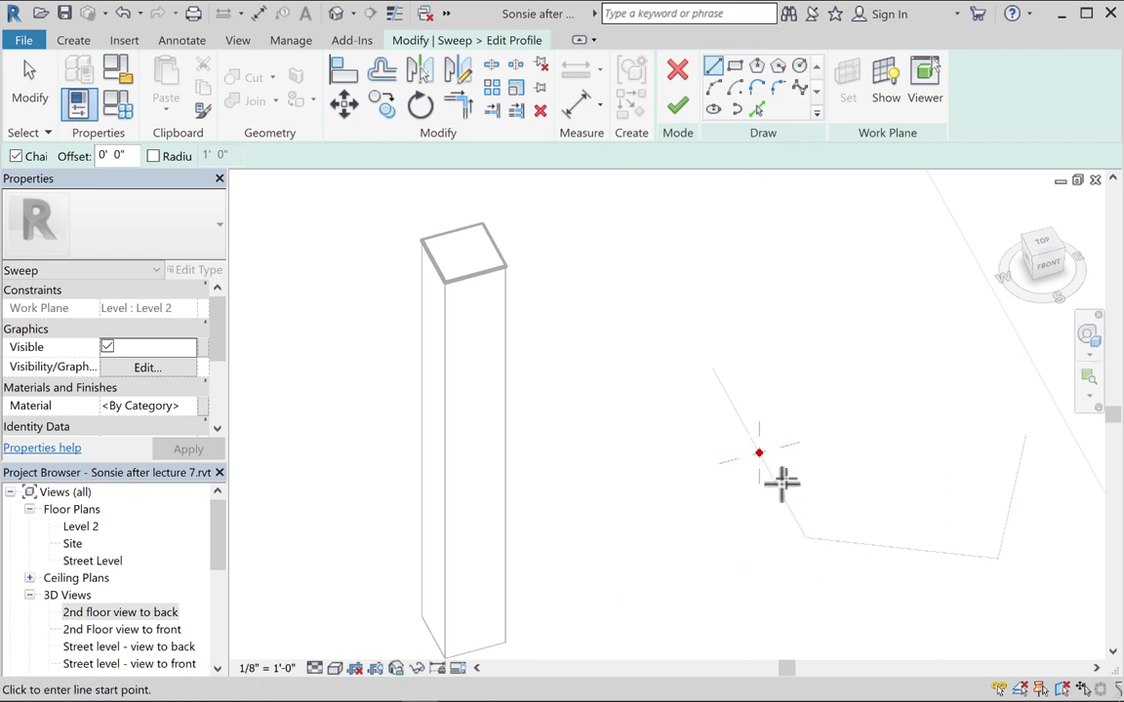
Draw a six-sided inscribed polygon centred on the path's red profile point and finish the profile sketch
click(757, 67)
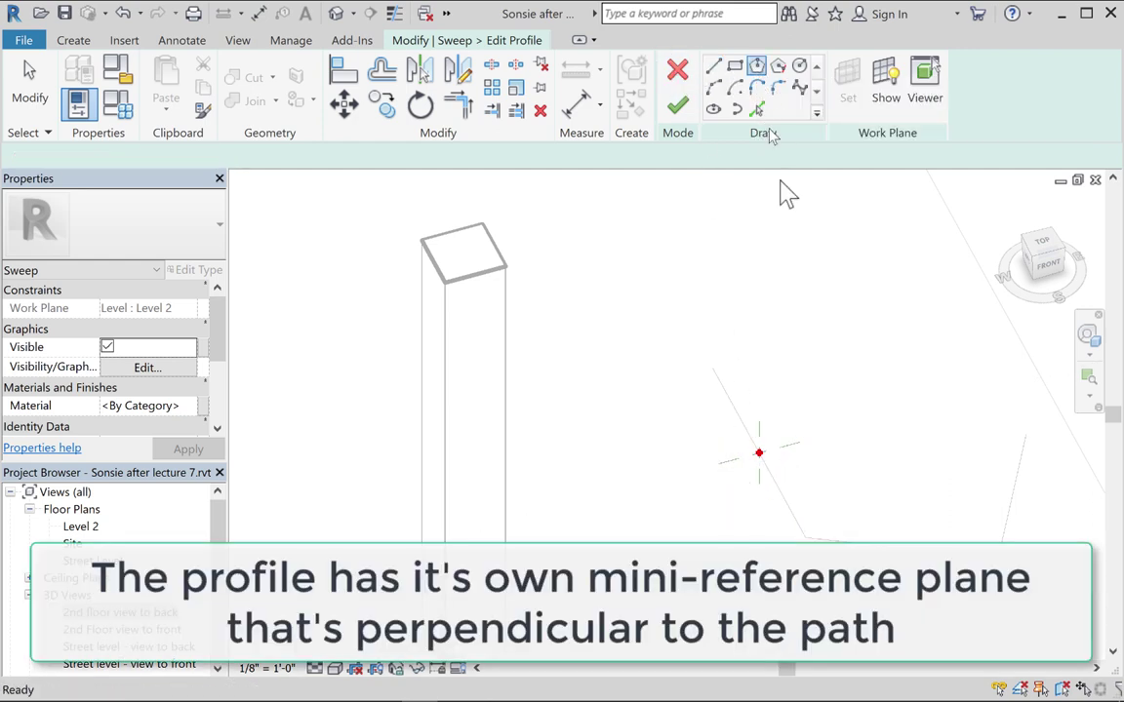
click(759, 453)
click(784, 470)
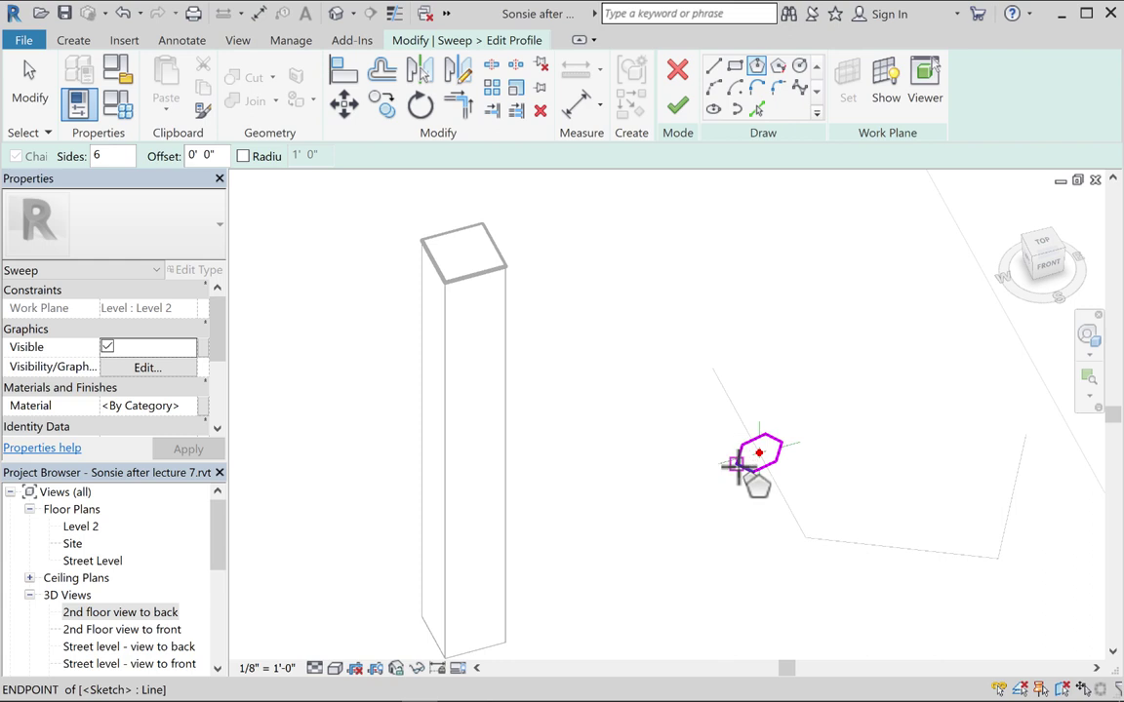
click(683, 109)
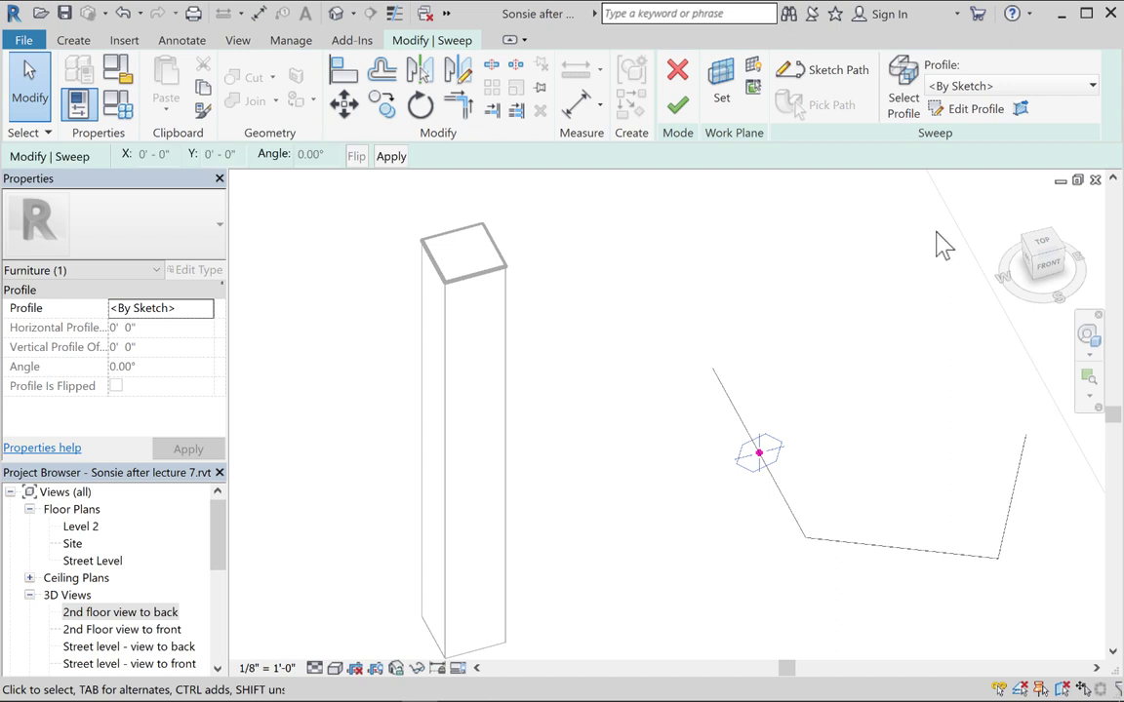
Look through the available predefined sweep profiles, keeping the profile set to <By Sketch>
click(1093, 86)
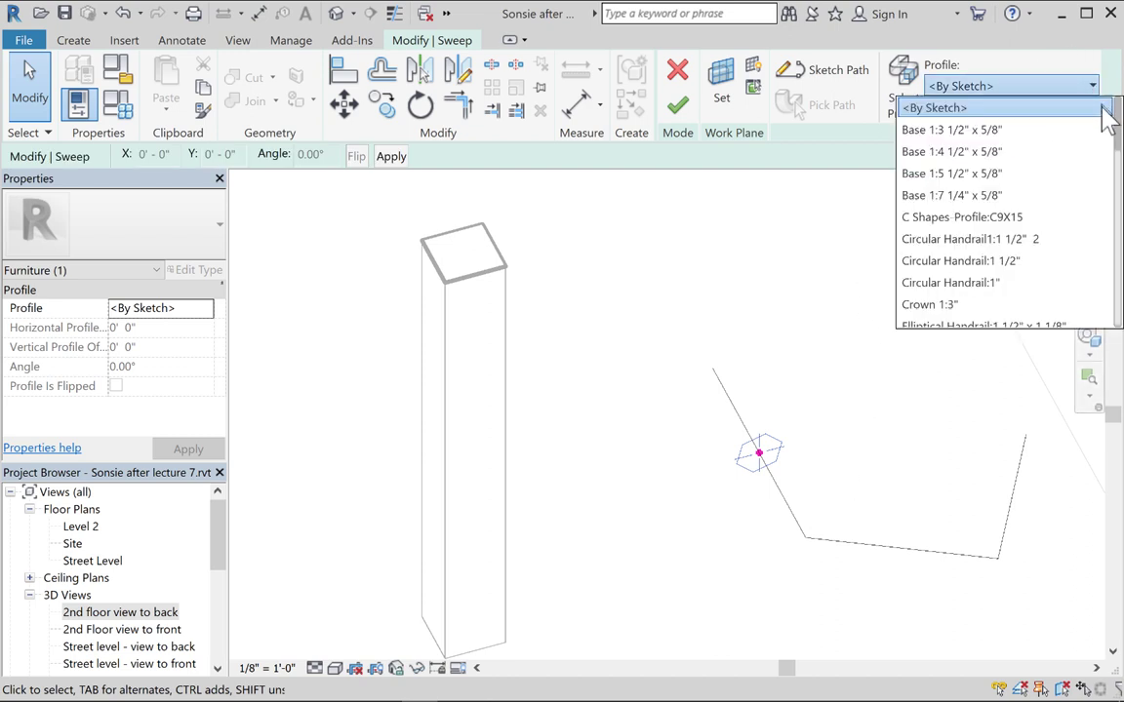
scroll(1005, 214, down, 2)
scroll(1005, 214, down, 5)
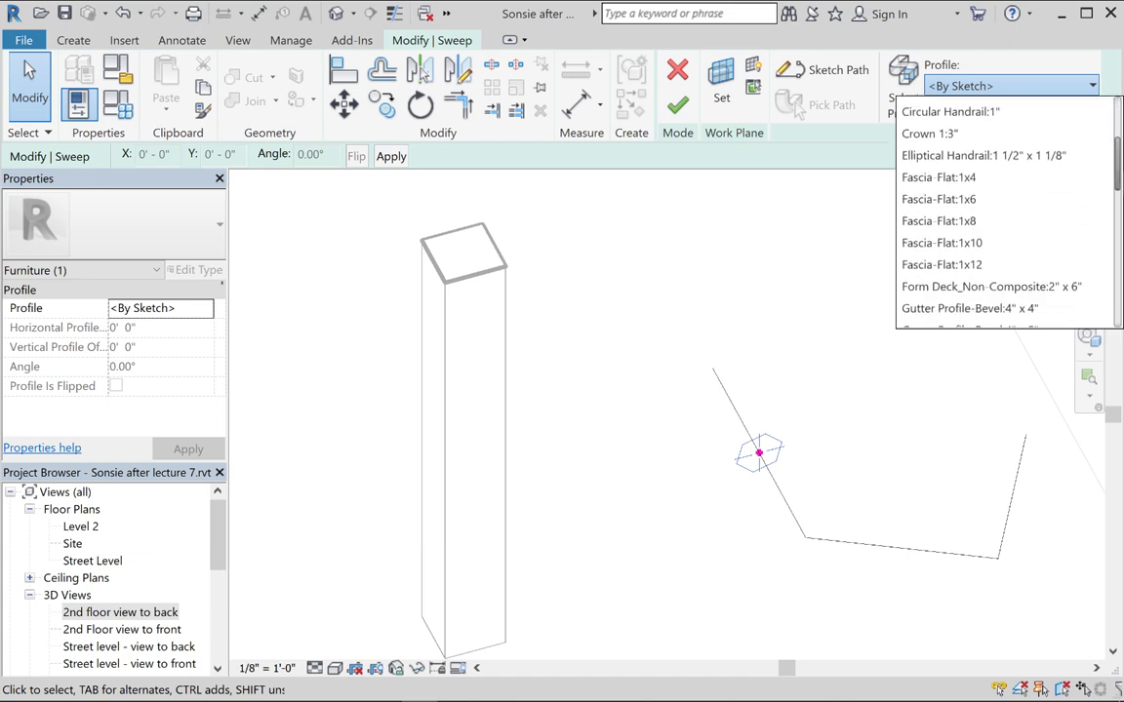
scroll(1005, 215, down, 4)
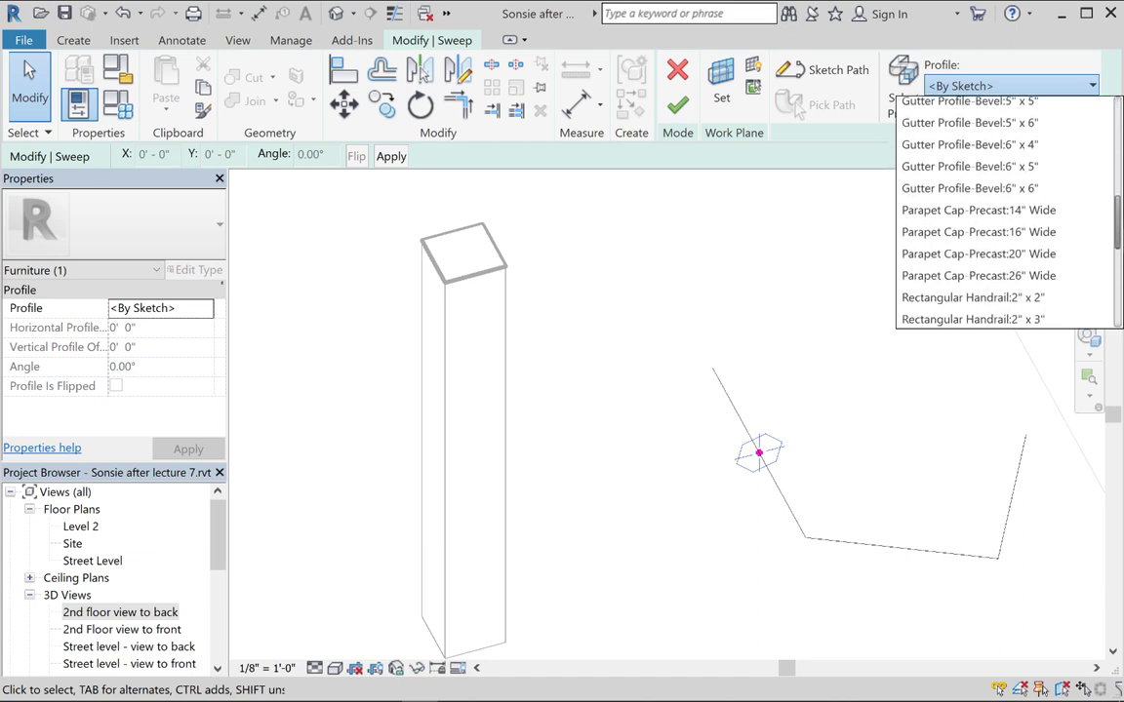
scroll(1005, 215, up, 10)
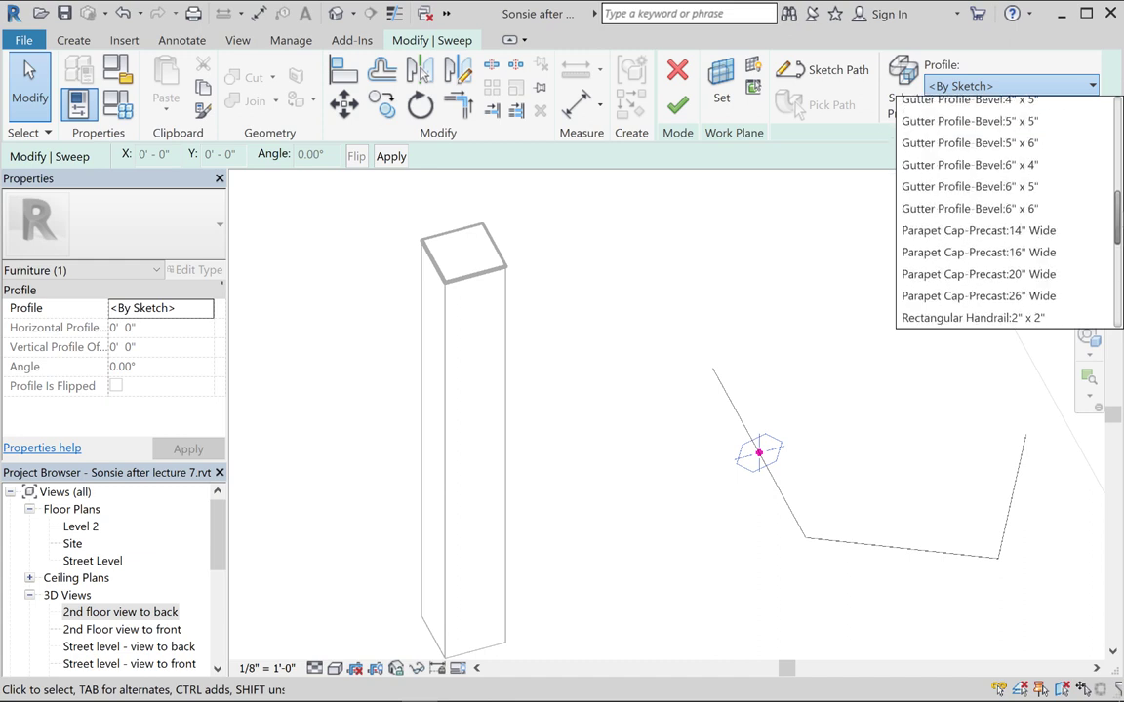
click(837, 251)
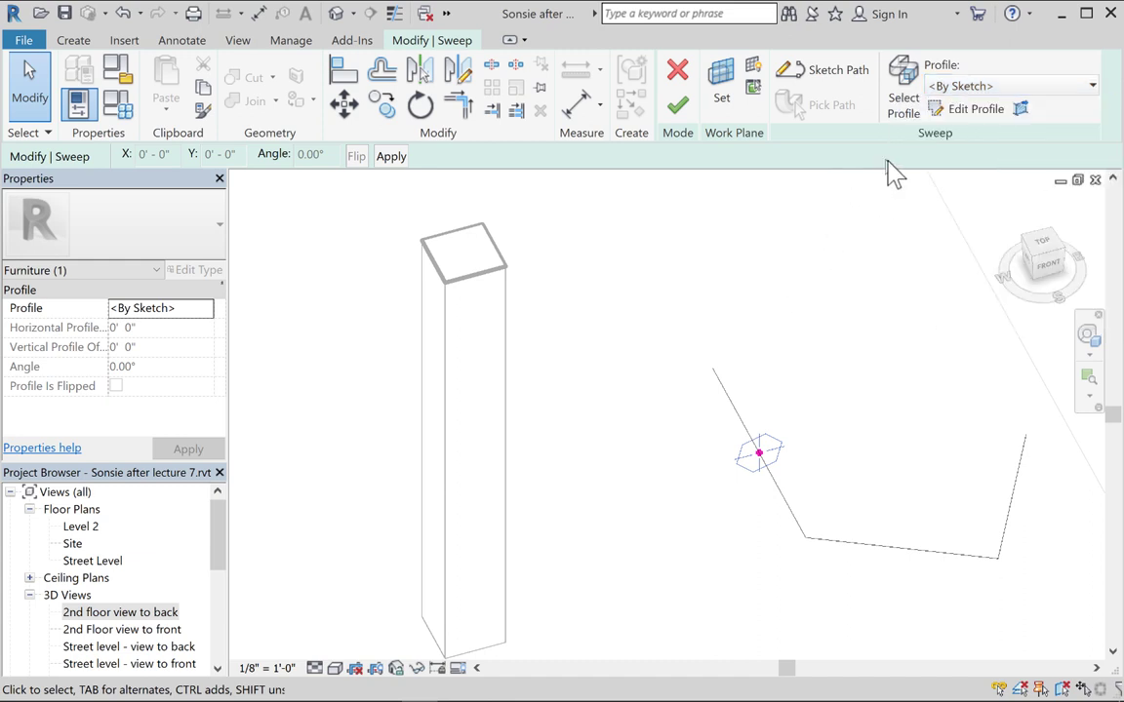
Finish the sweep to form a solid with the hexagonal profile along the three-segment path
click(679, 106)
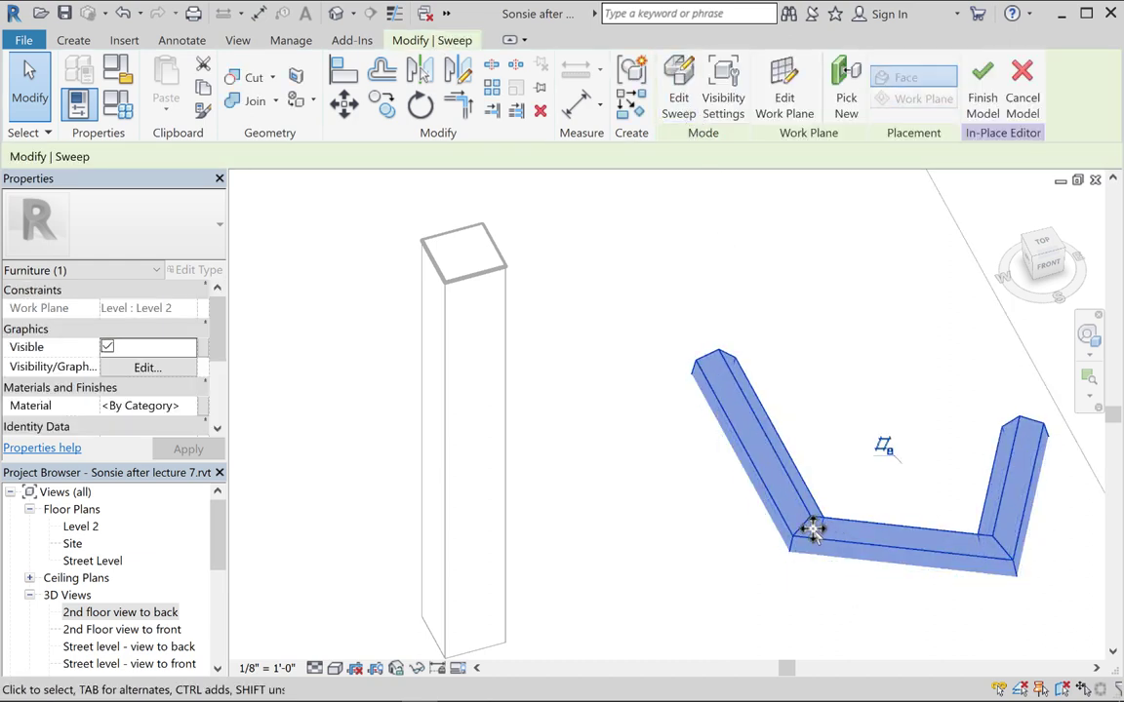
scroll(742, 527, down, 1)
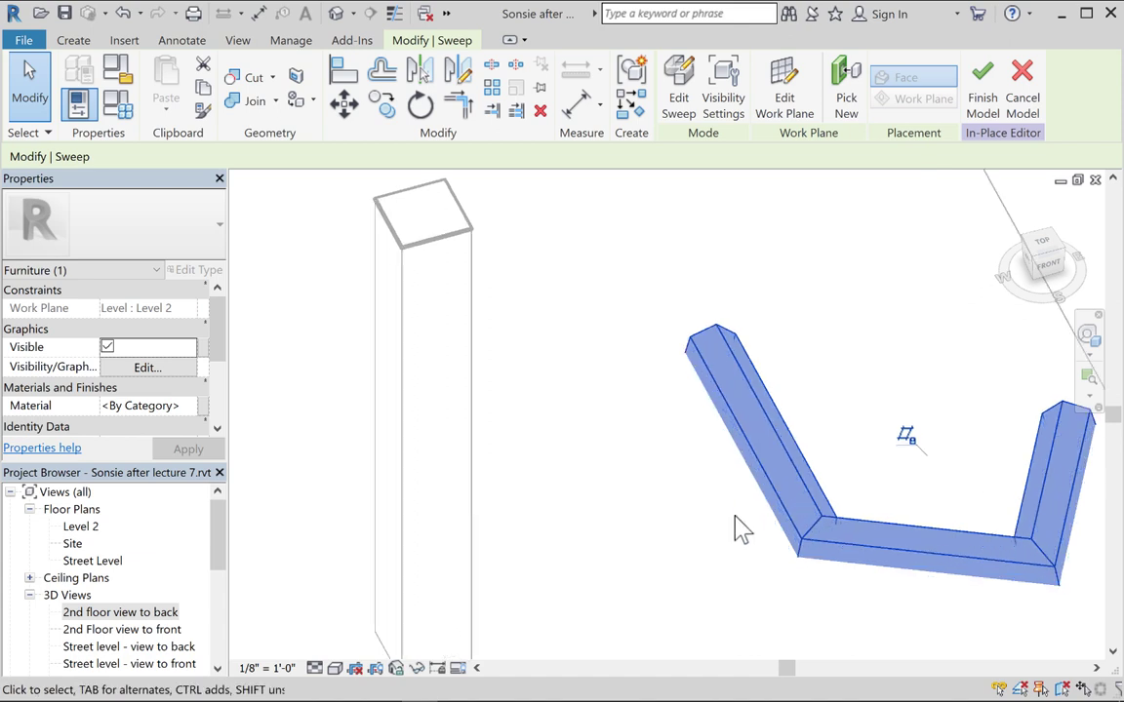
scroll(741, 527, up, 1)
scroll(742, 527, down, 1)
scroll(741, 527, down, 1)
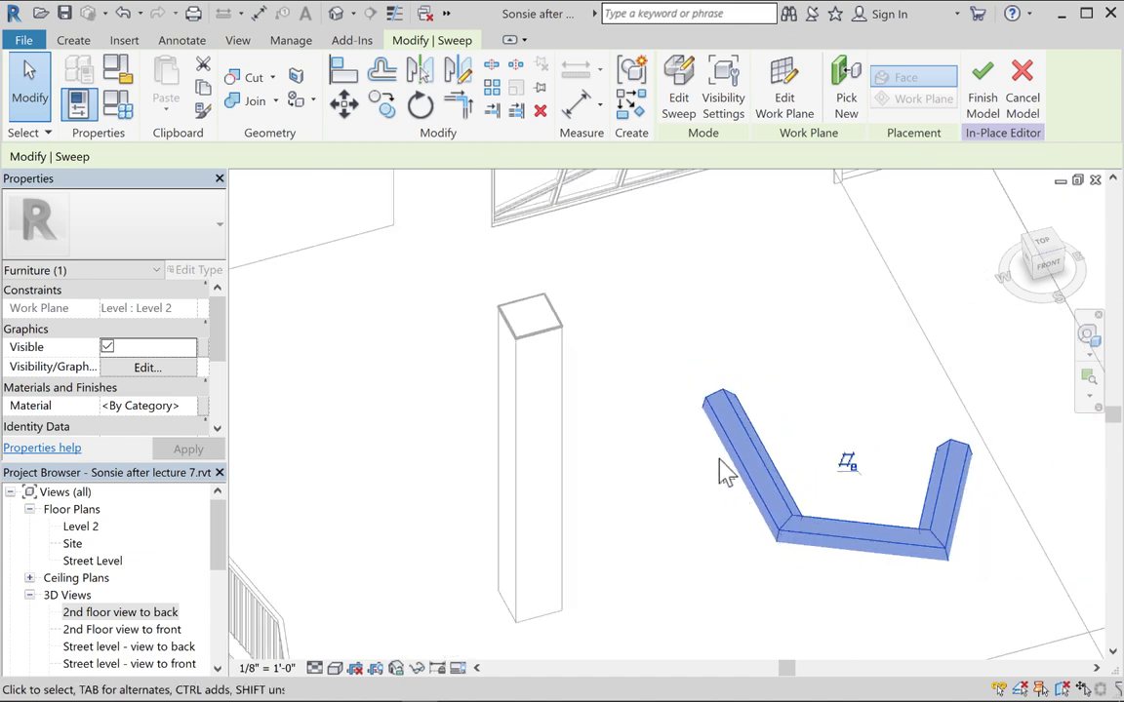
Dissociate the trial sweep from its work plane and delete it from the in-place model
click(853, 466)
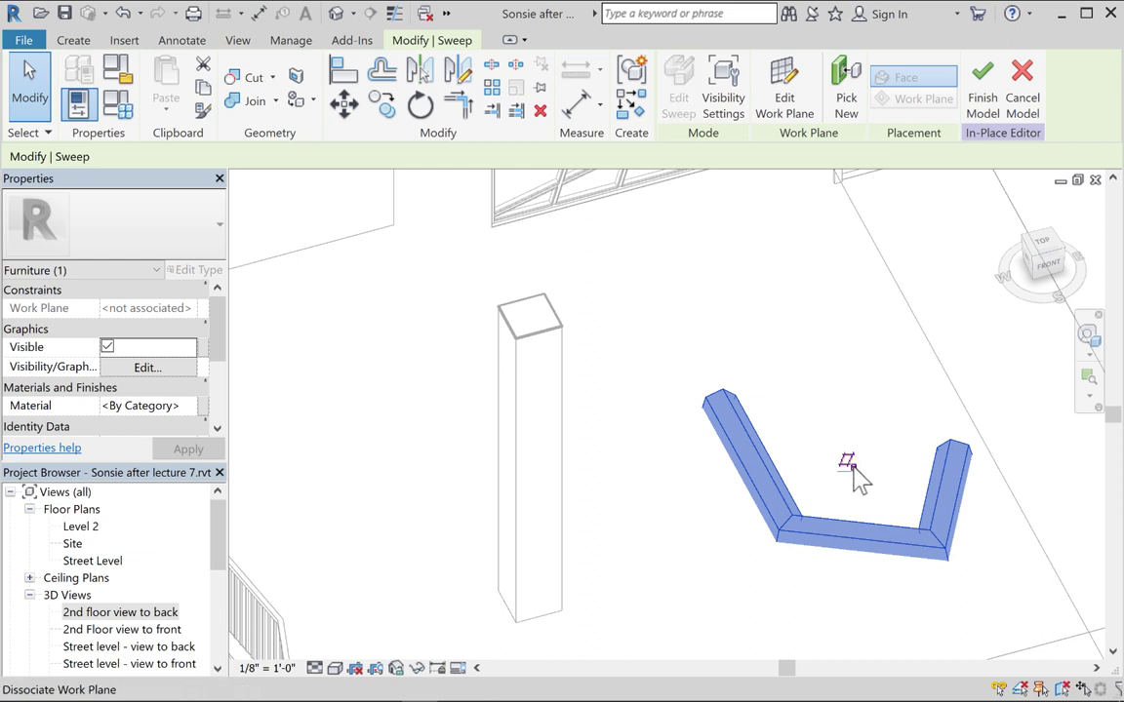
click(825, 469)
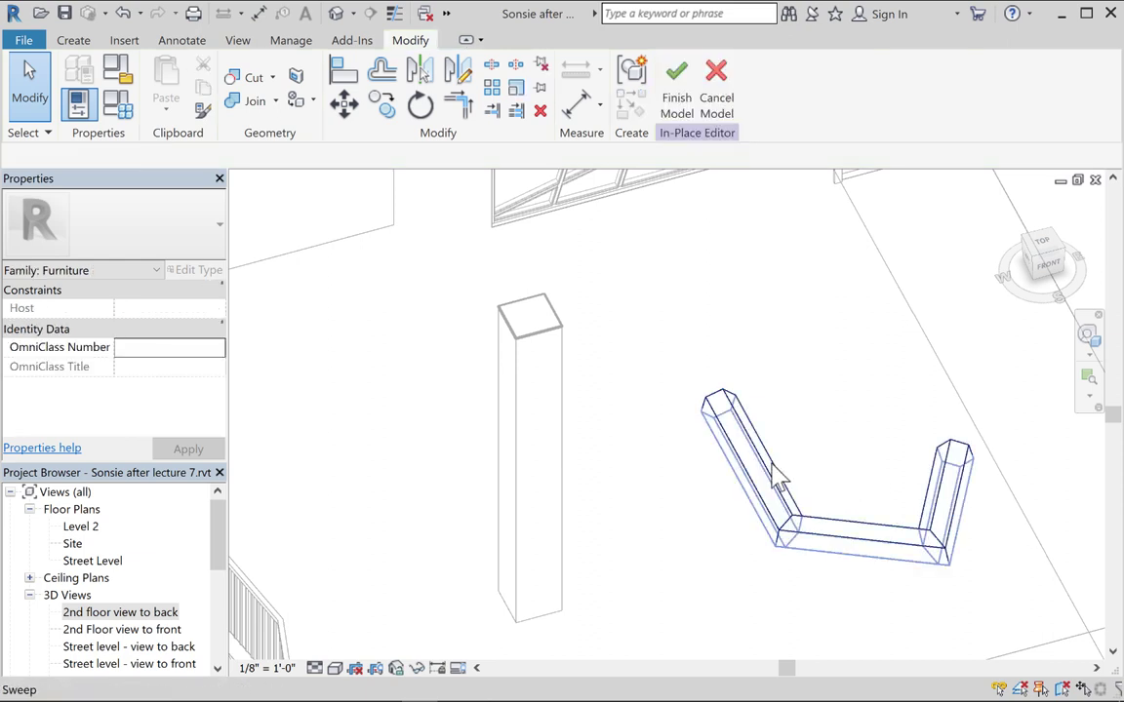
click(776, 463)
key(Delete)
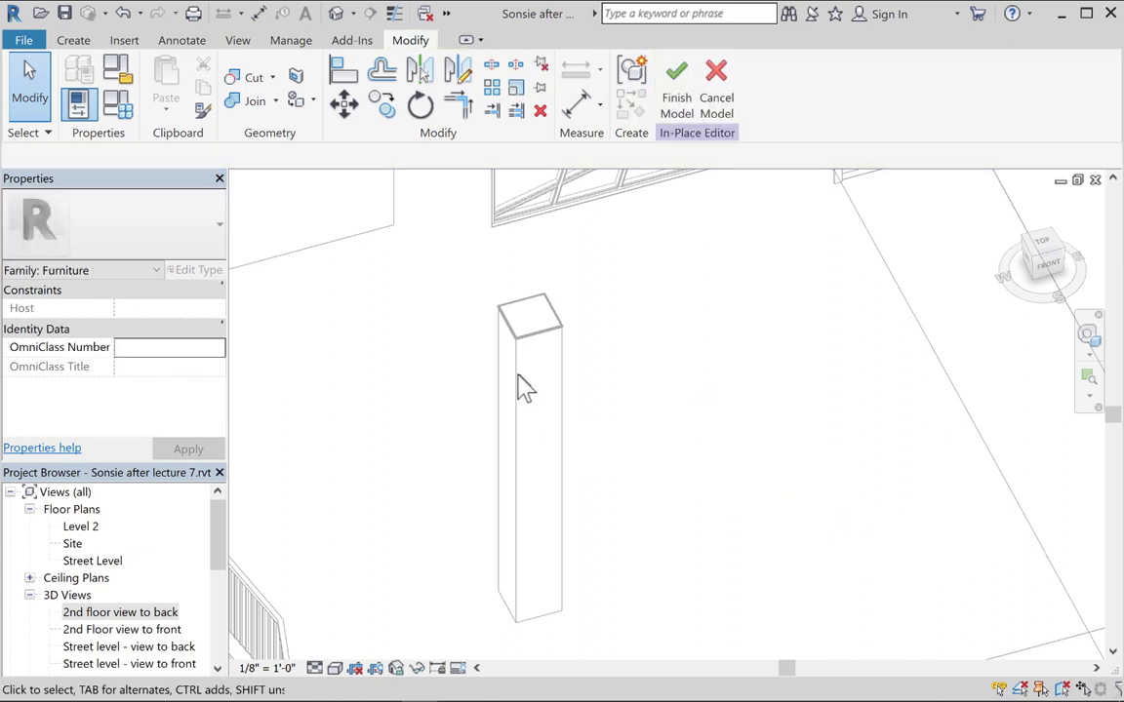
Start a solid Blend and sketch a circle of about 0'-6" radius on the open floor beside the column as its base boundary
click(75, 41)
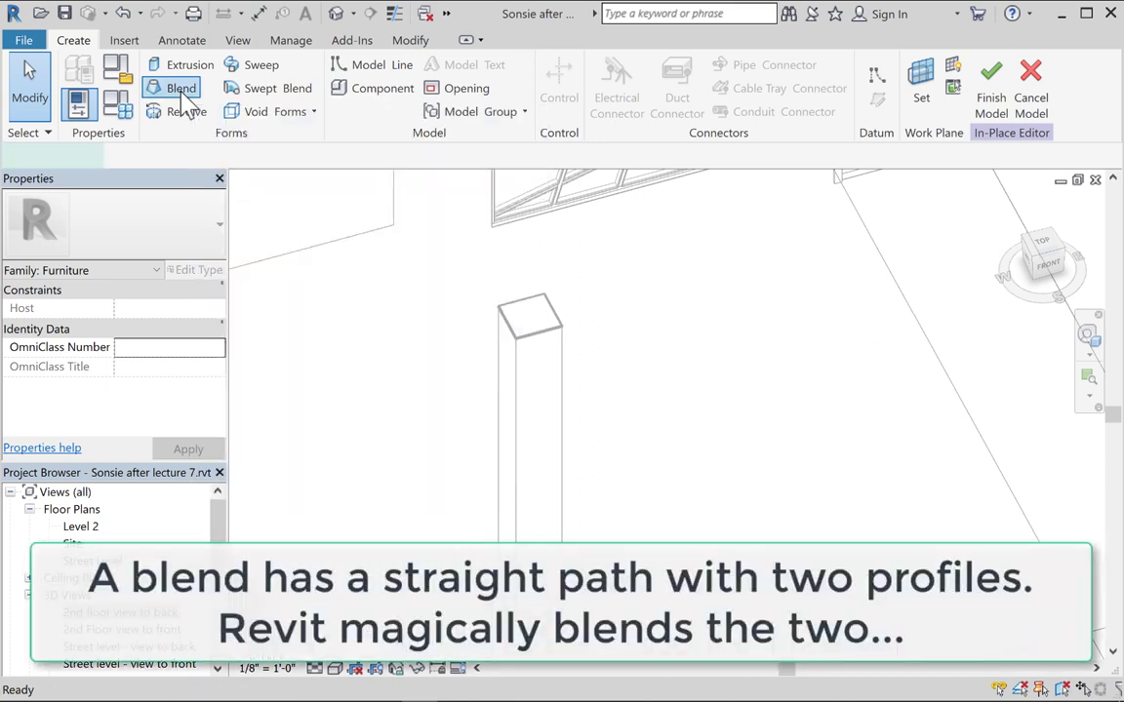
click(182, 95)
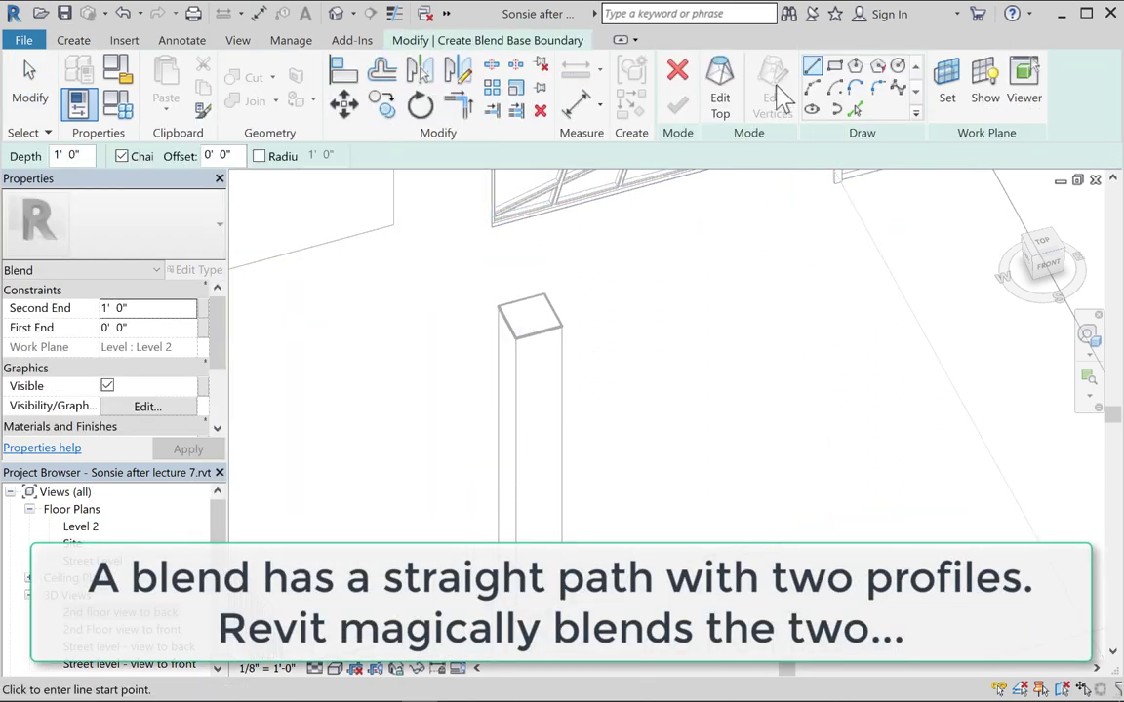
click(898, 66)
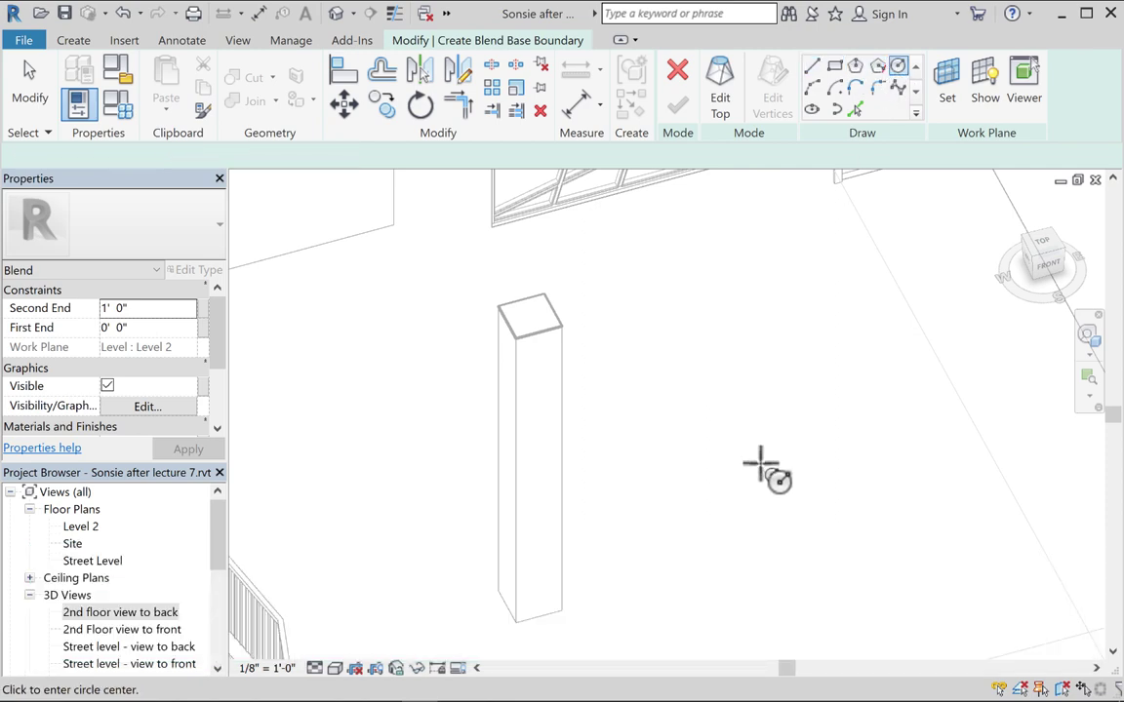
click(777, 391)
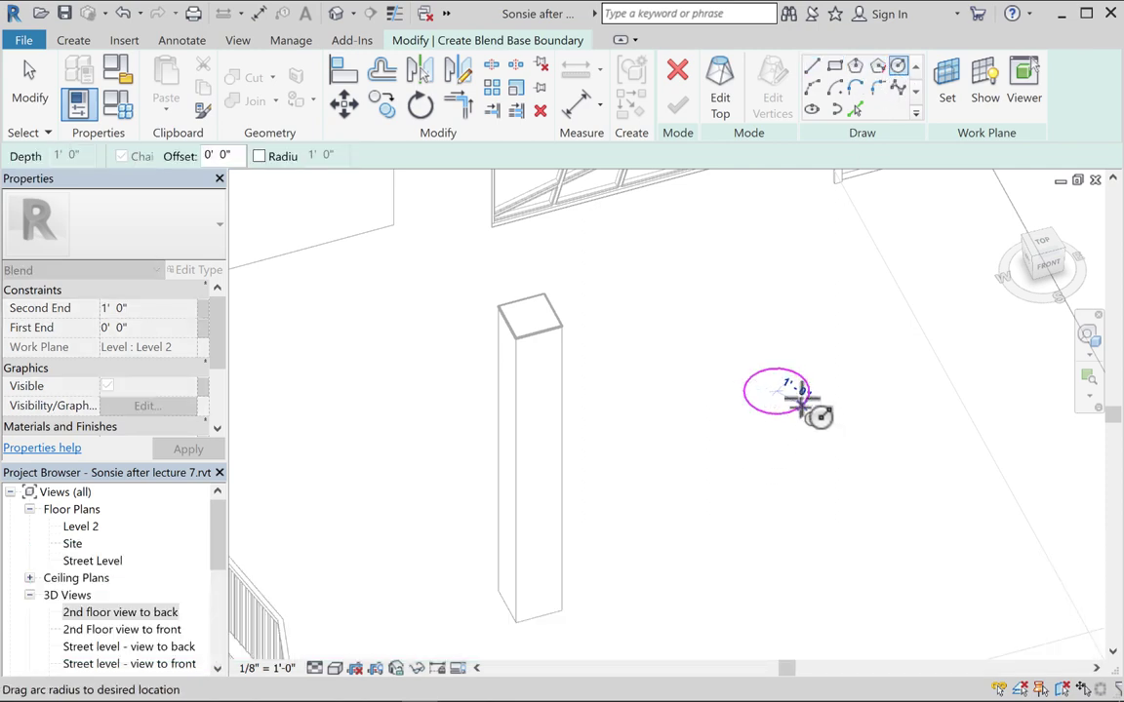
click(801, 390)
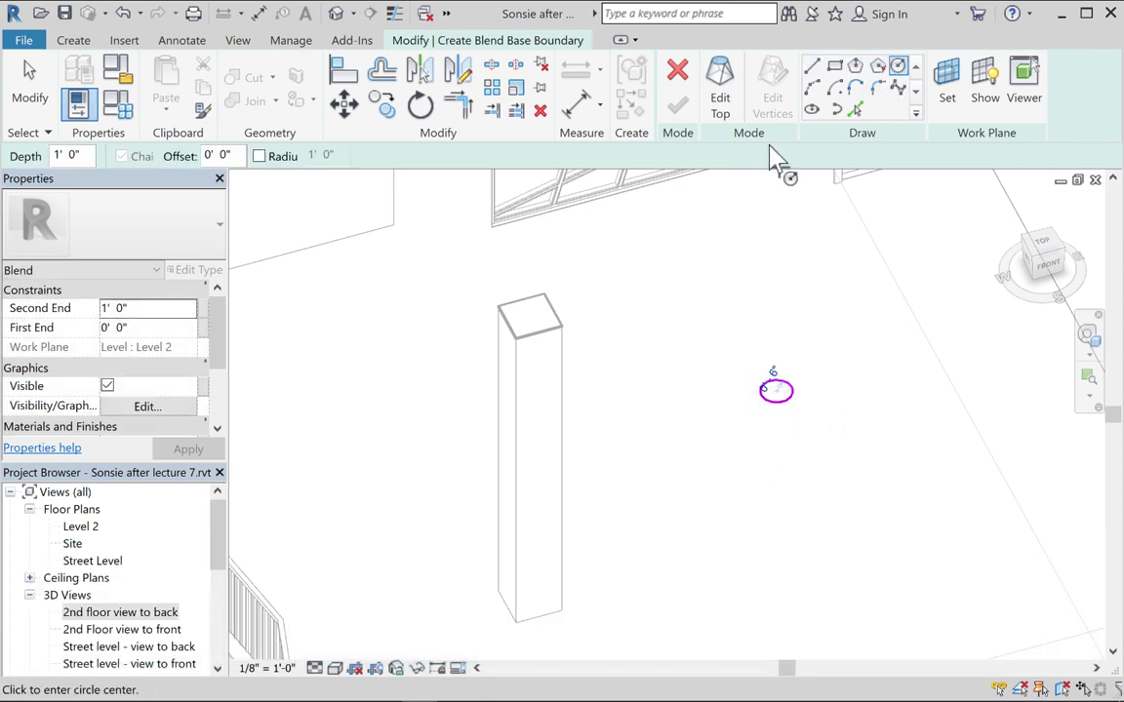
Sketch a six-sided polygon around the base circle as the blend's top boundary and finish the blend
click(724, 95)
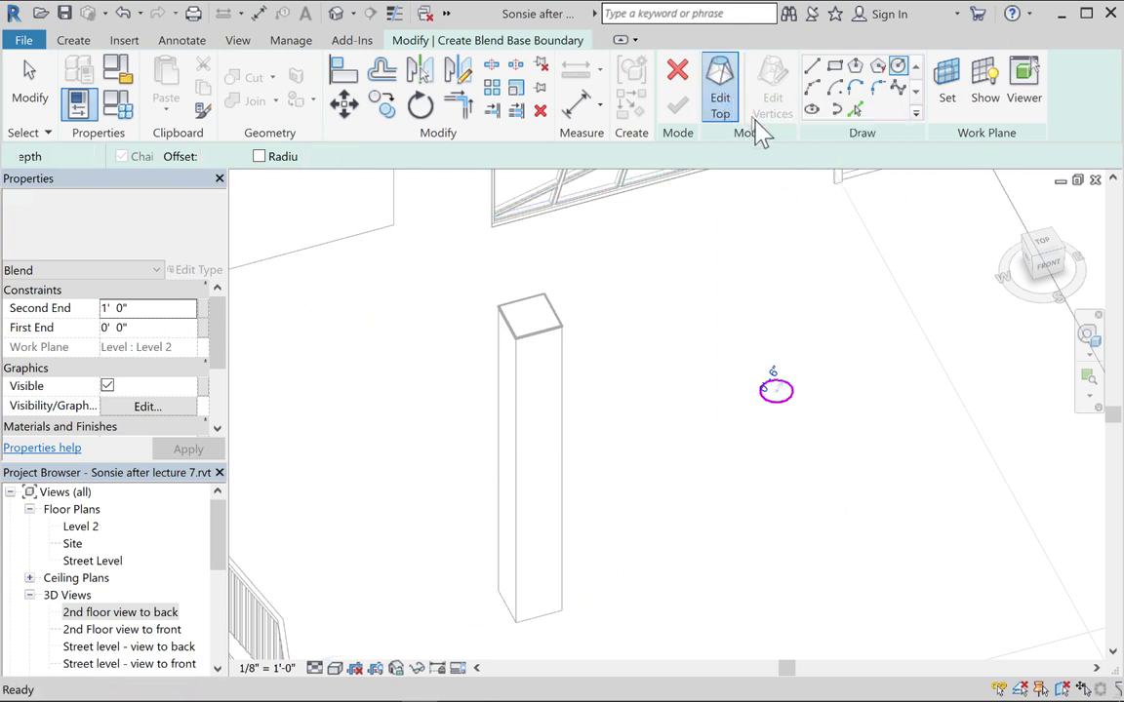
click(855, 66)
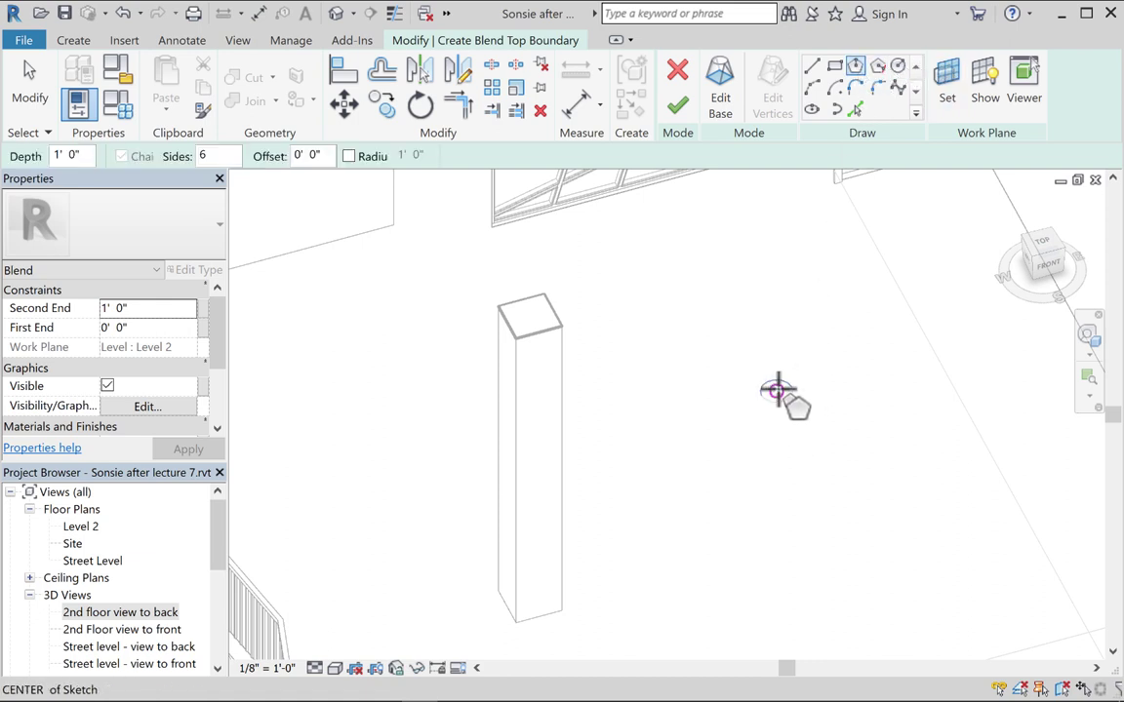
click(776, 390)
click(774, 369)
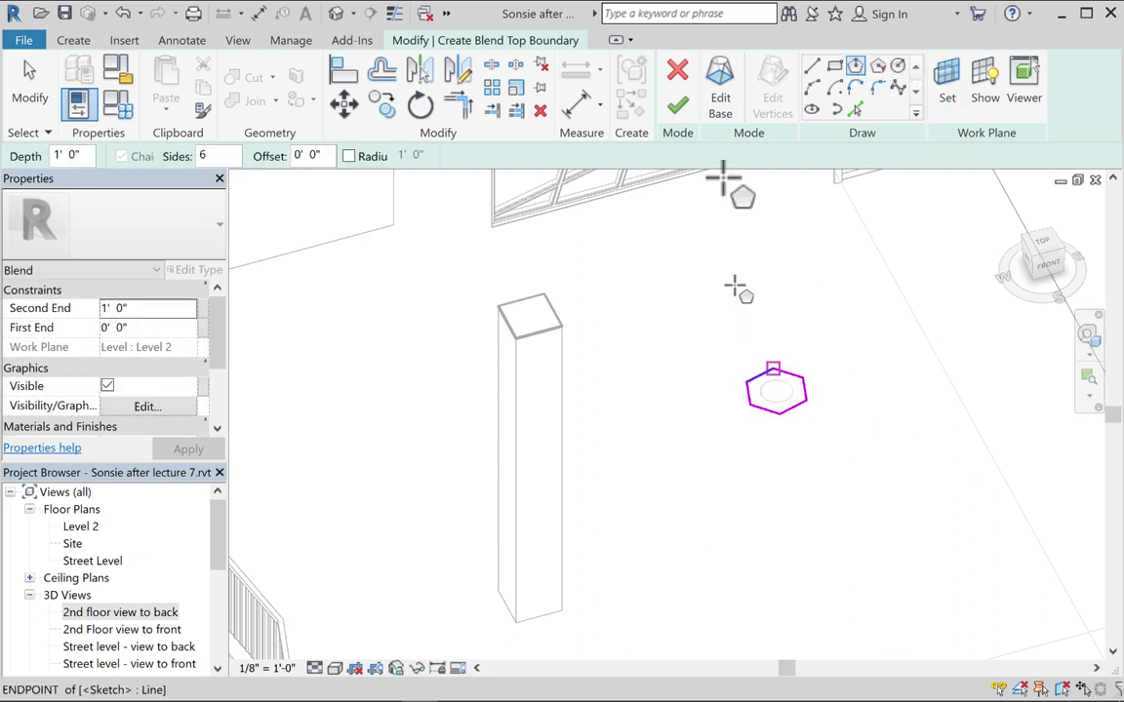
click(677, 104)
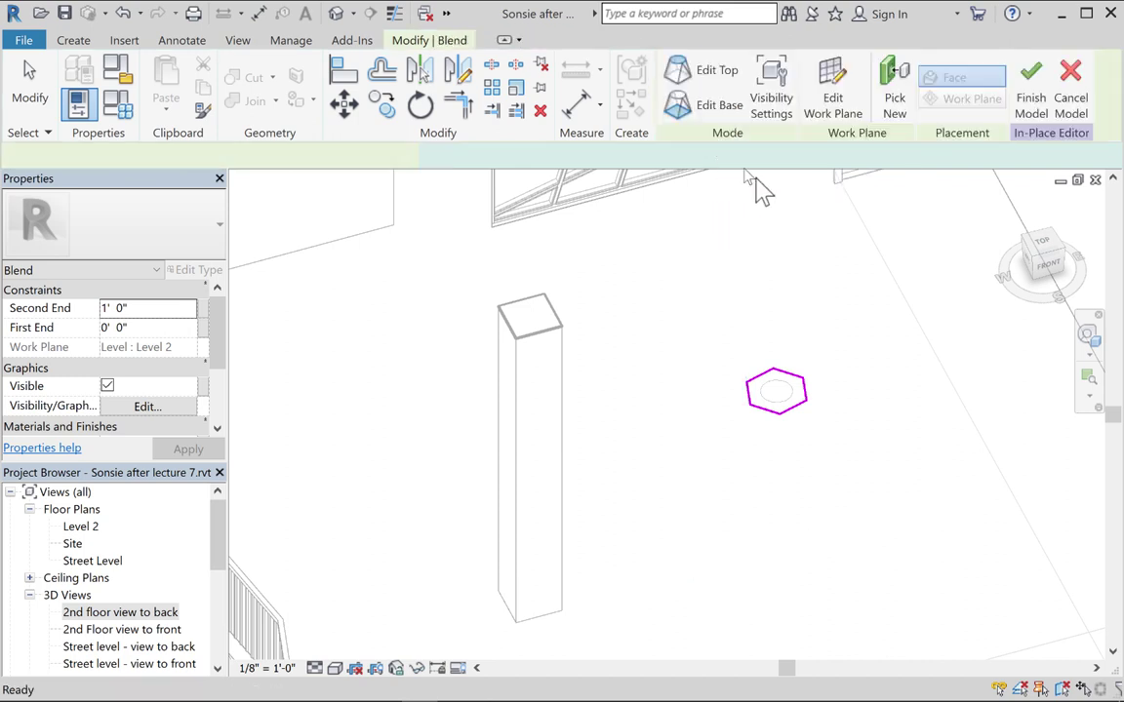
Stretch the blend upward to a depth of about 2'-7", and delete this trial solid
click(781, 376)
shift+middle_drag(785, 376, 778, 339)
scroll(785, 388, up, 3)
drag(780, 346, 780, 265)
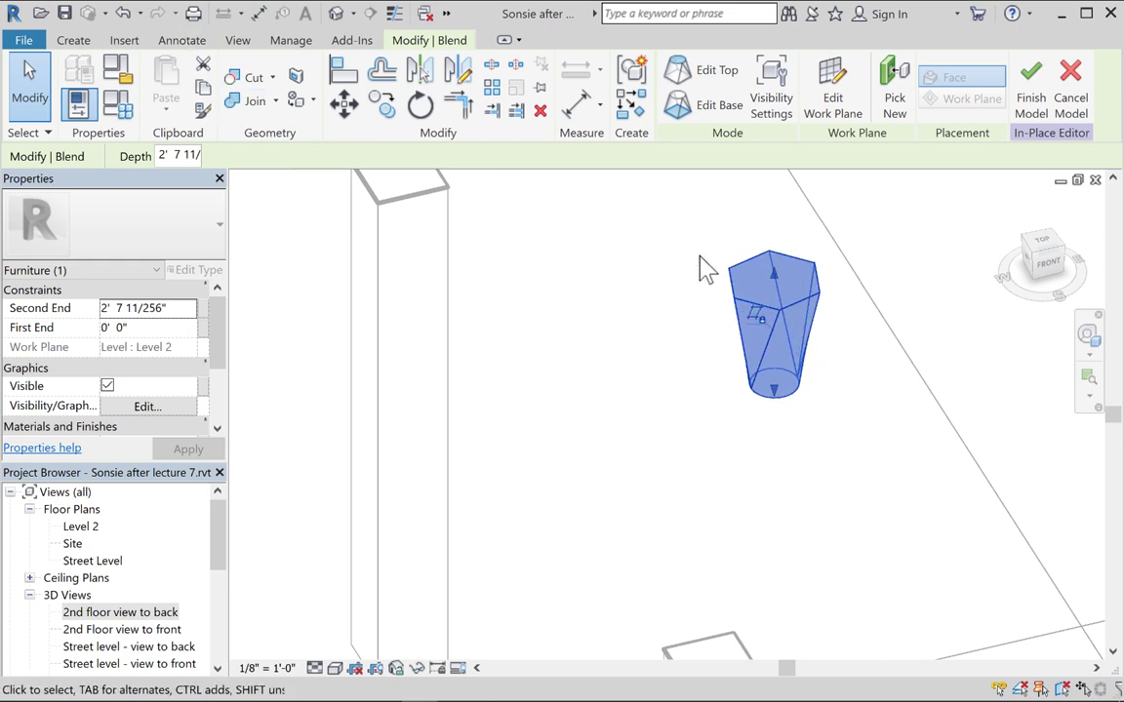
key(Delete)
click(73, 40)
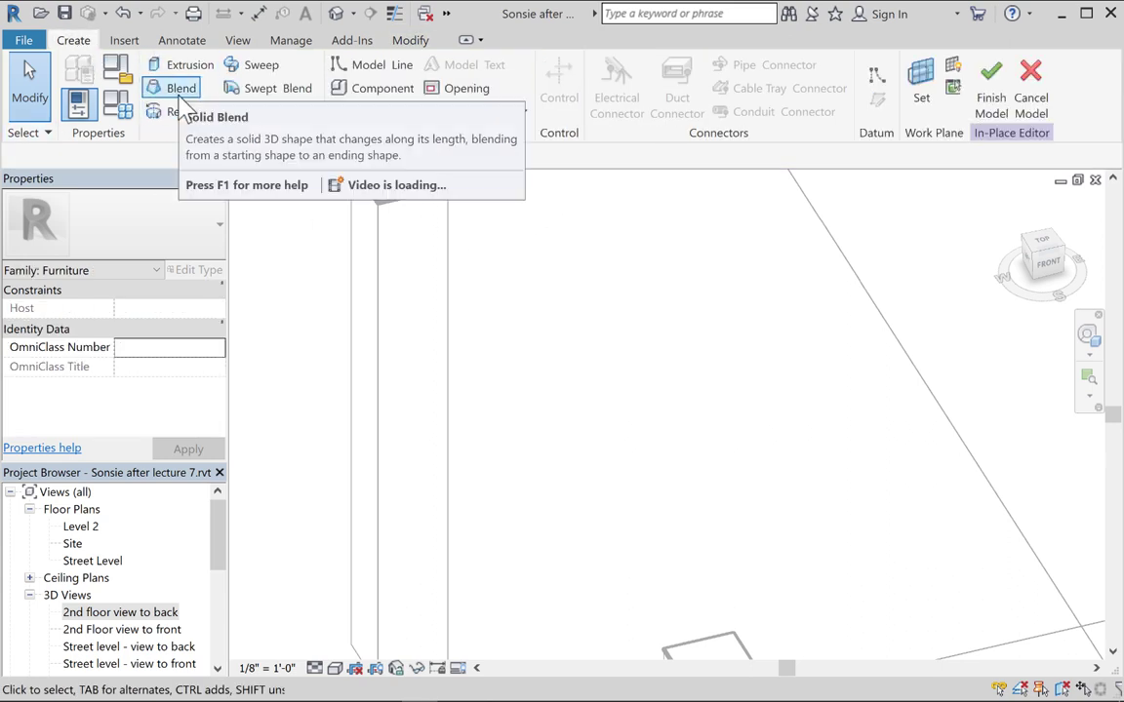
click(259, 94)
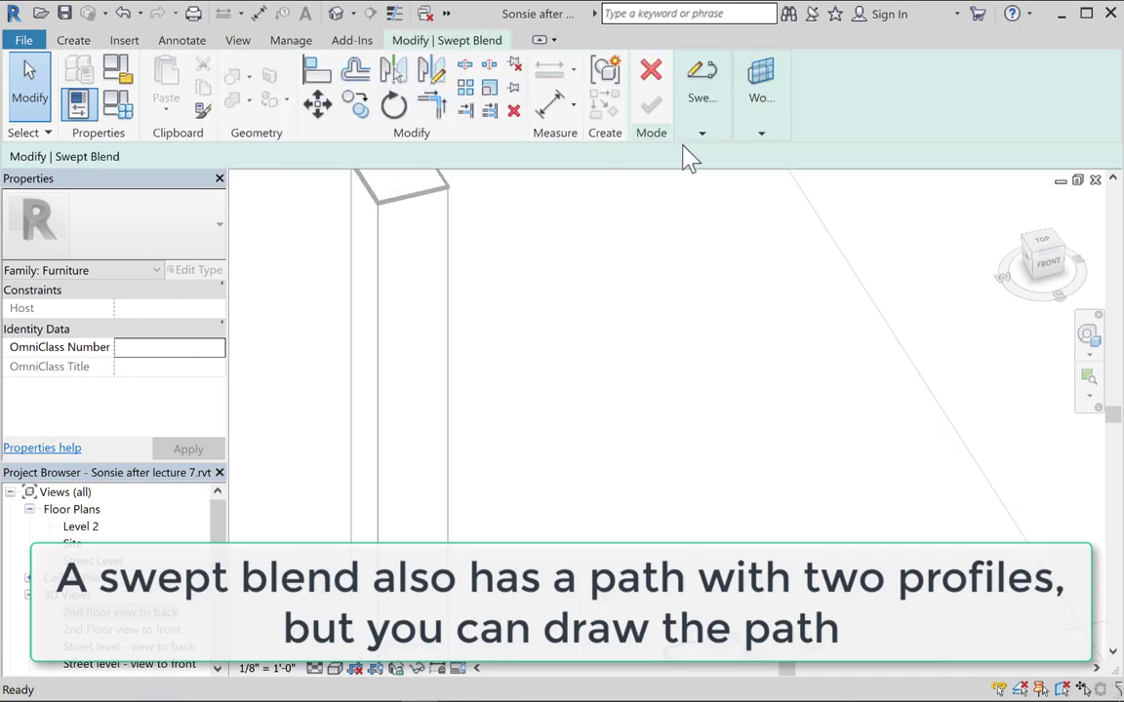
click(702, 133)
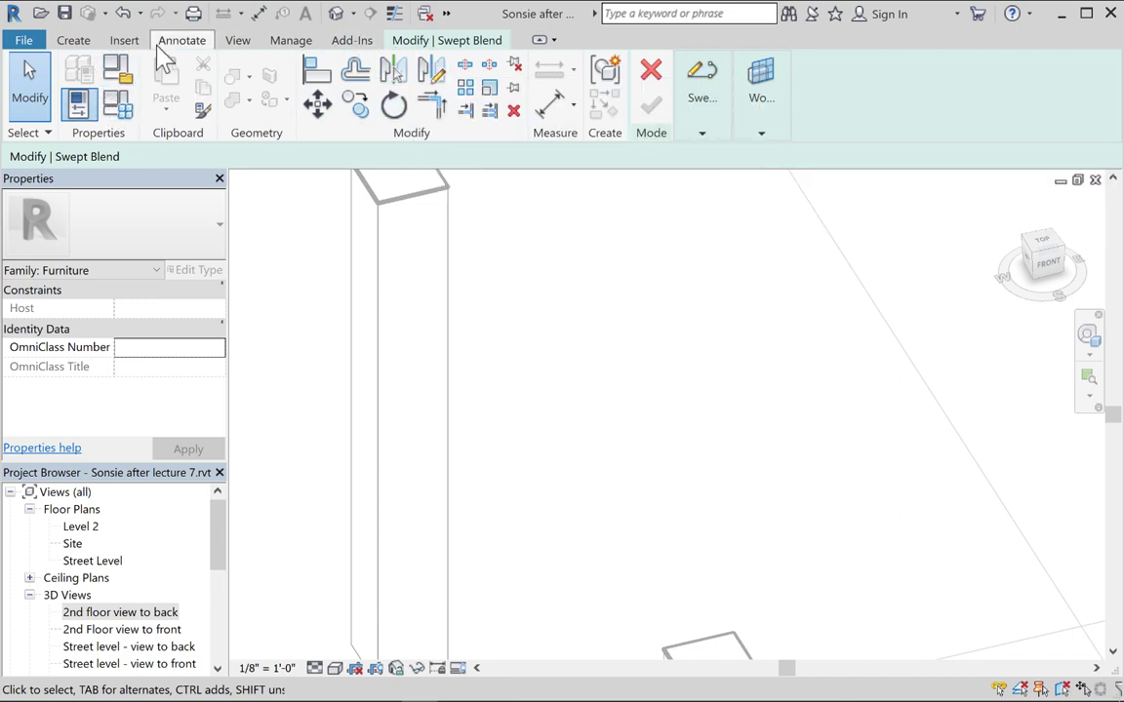
click(74, 41)
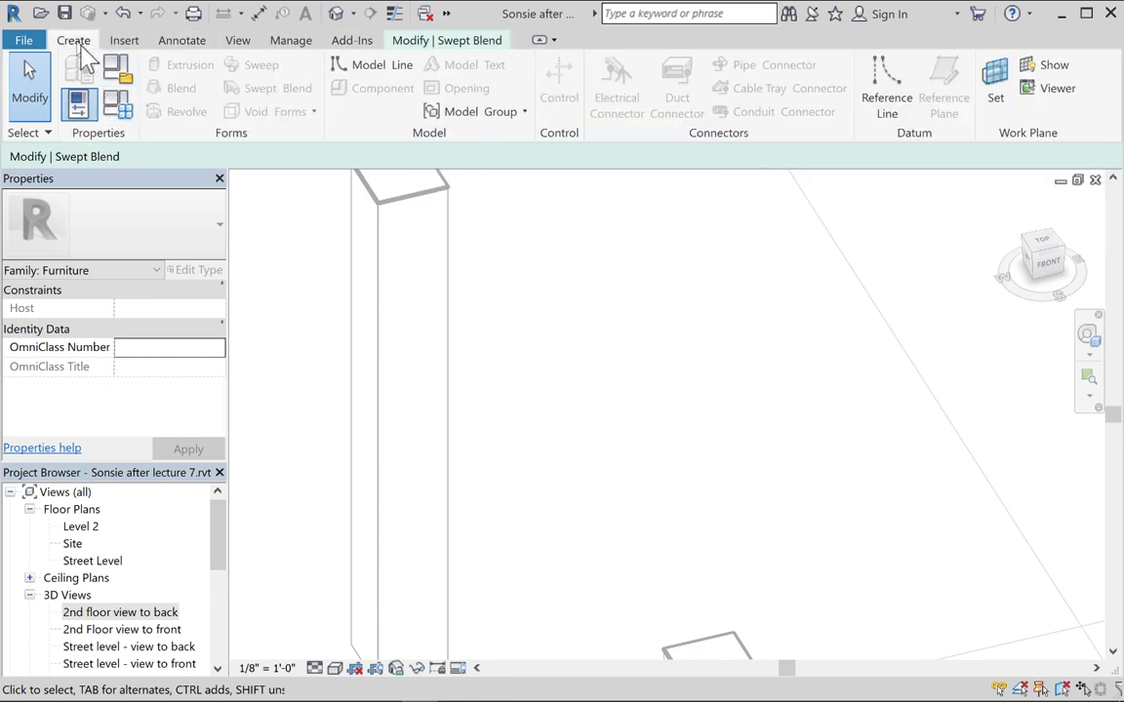
click(444, 44)
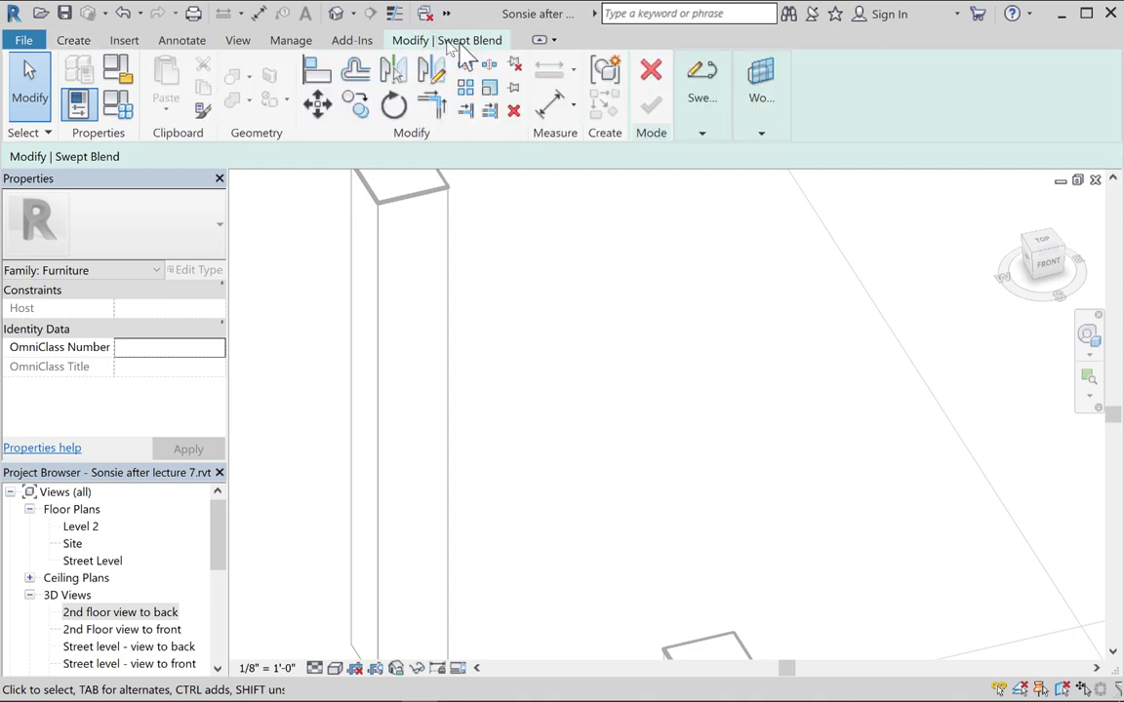
click(651, 72)
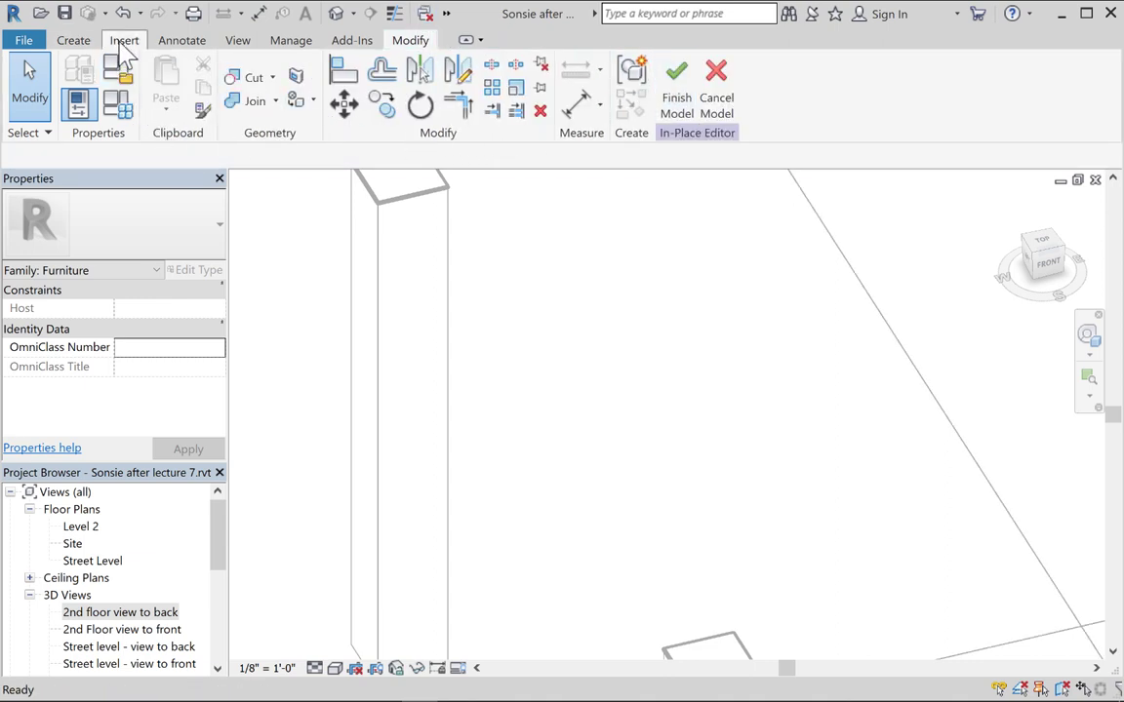
Start a solid Revolve and set its work plane by picking a face of the column nearest the curtain wall
click(74, 41)
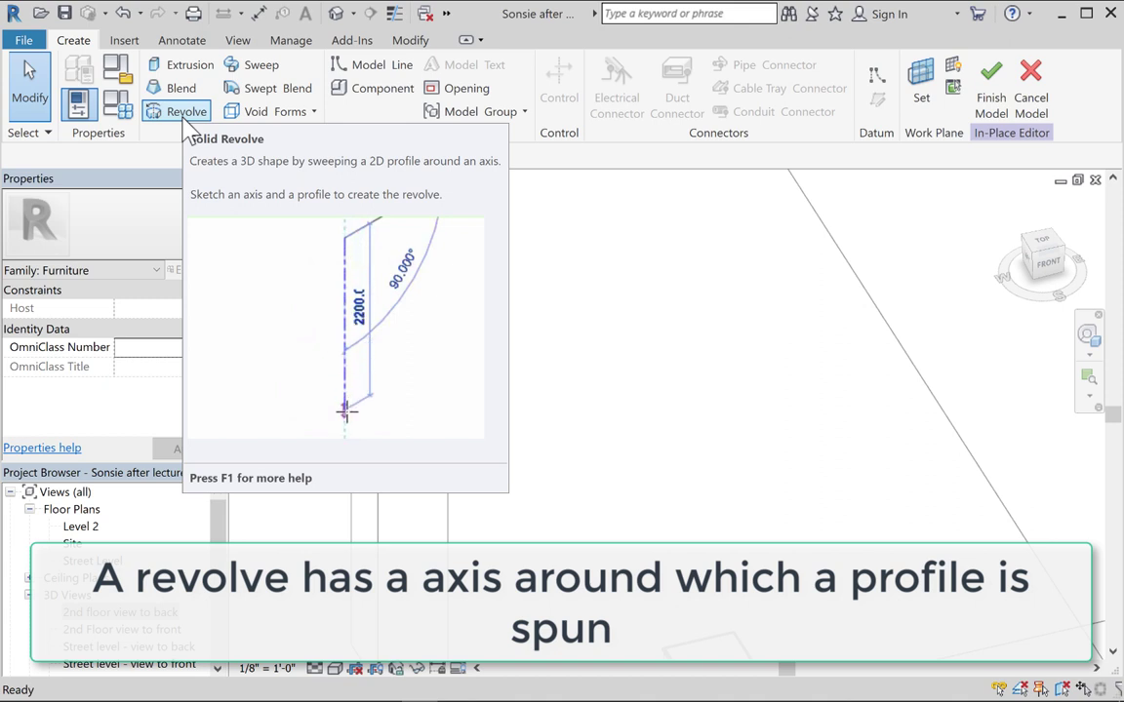
click(182, 113)
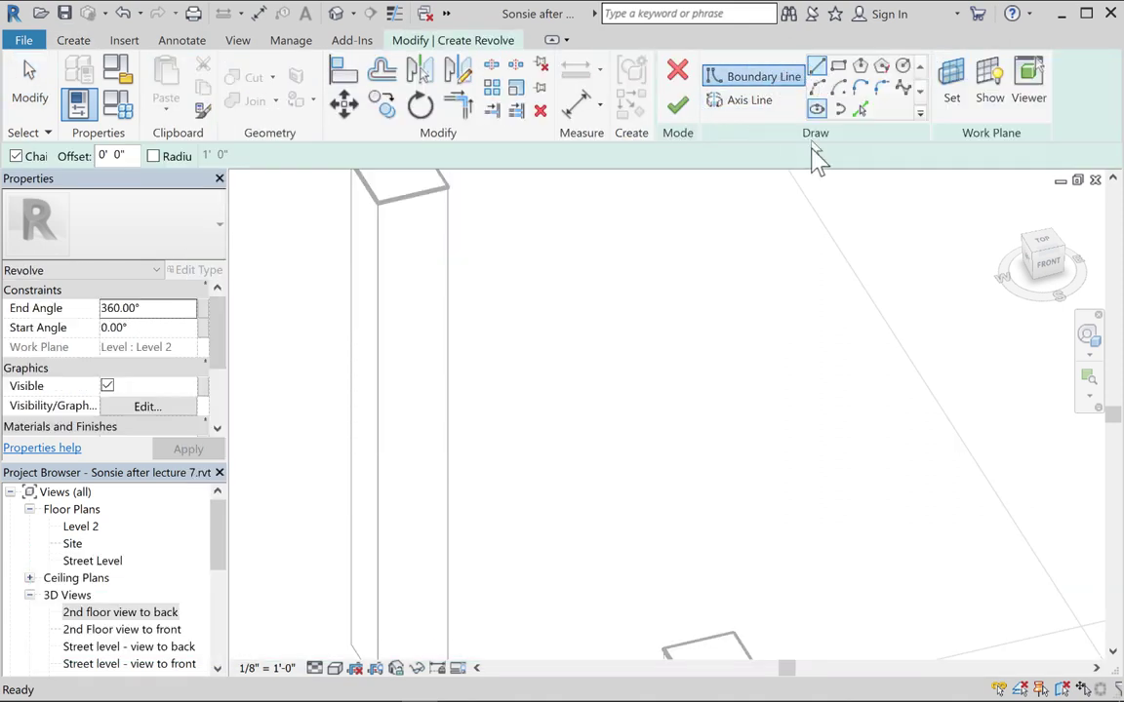
click(839, 68)
click(817, 67)
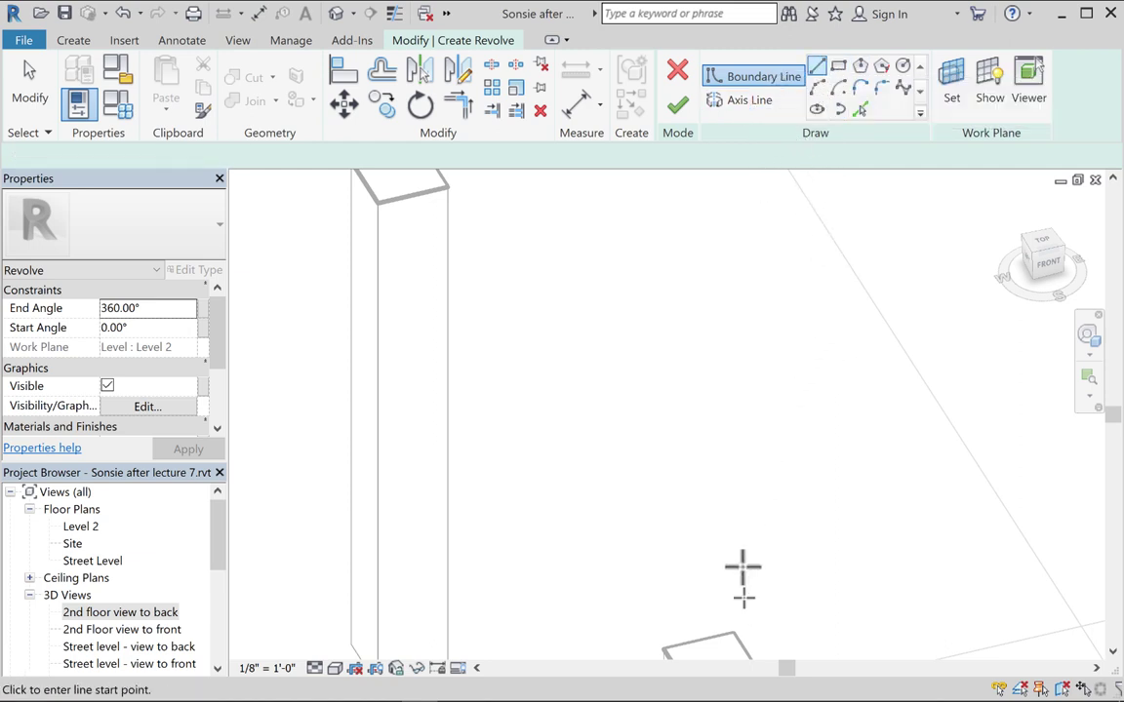
middle_drag(743, 568, 787, 502)
scroll(788, 499, down, 4)
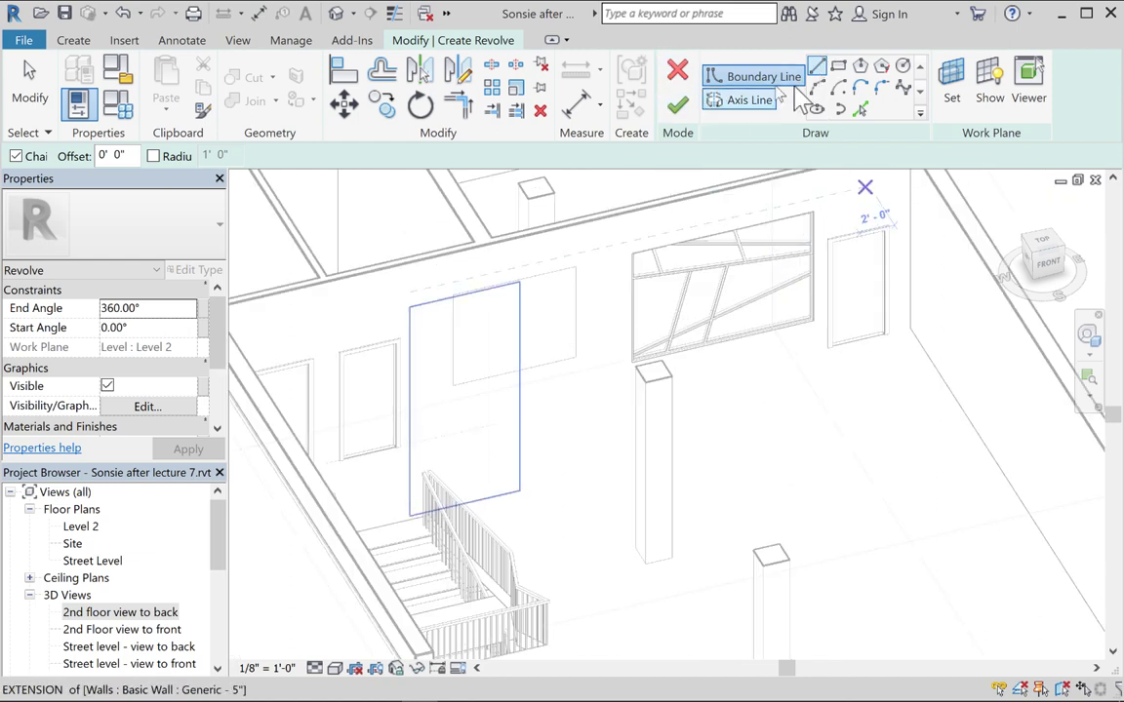
click(951, 80)
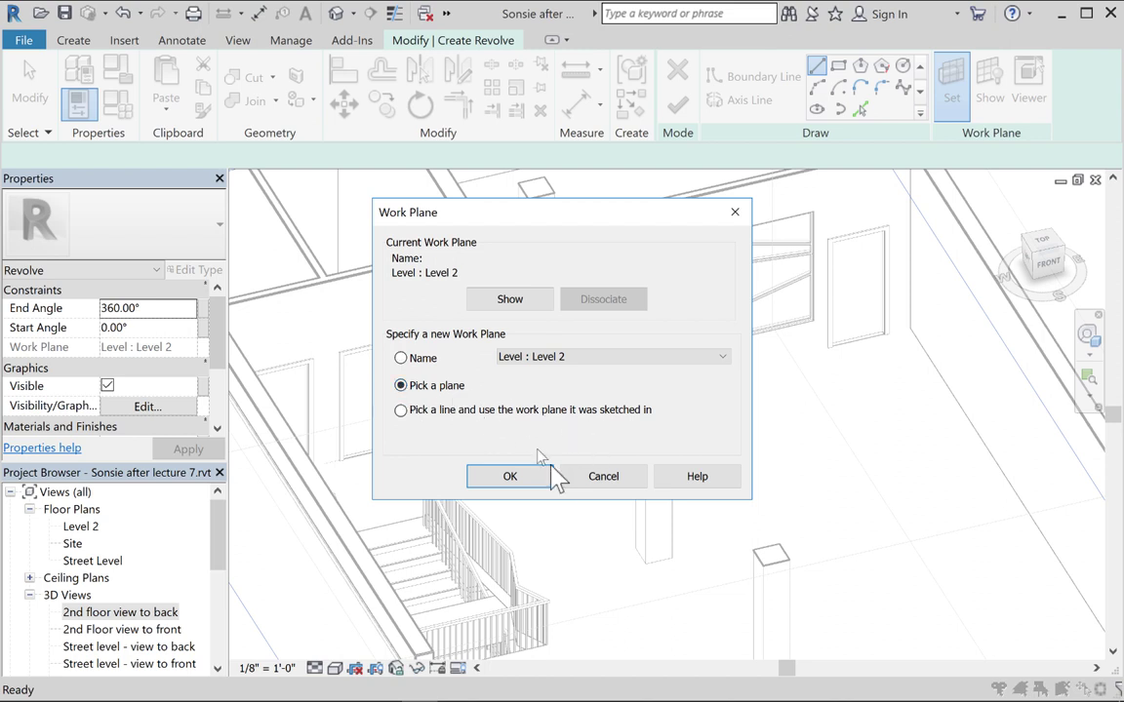
click(511, 477)
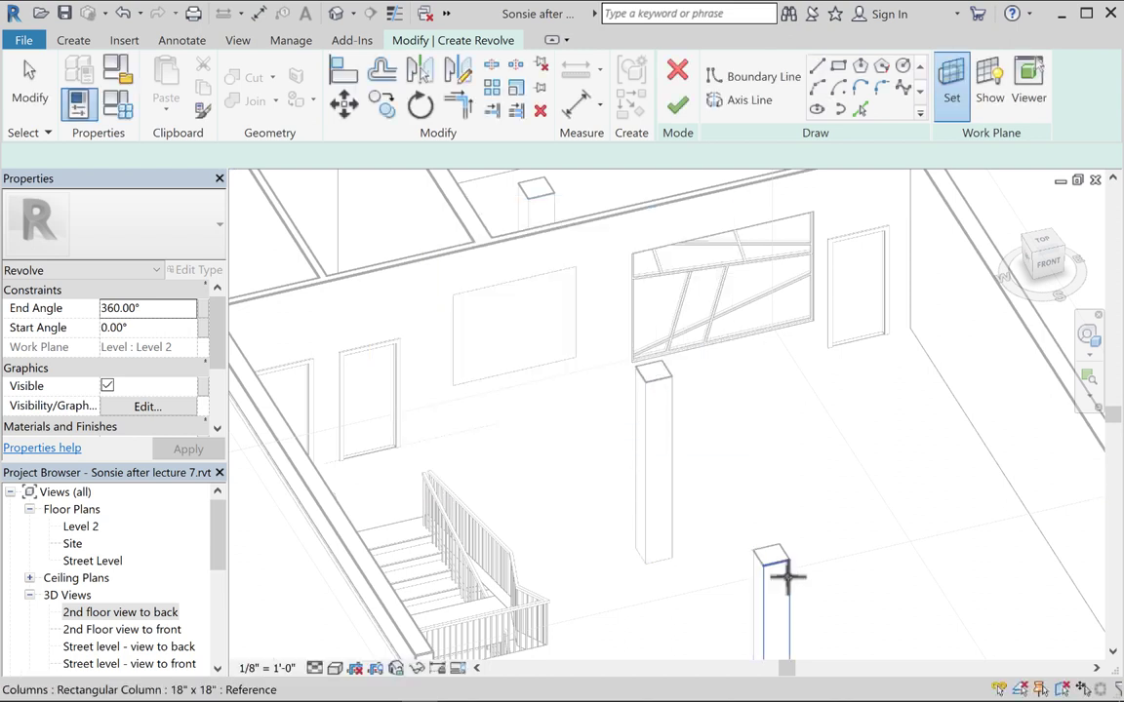
click(664, 394)
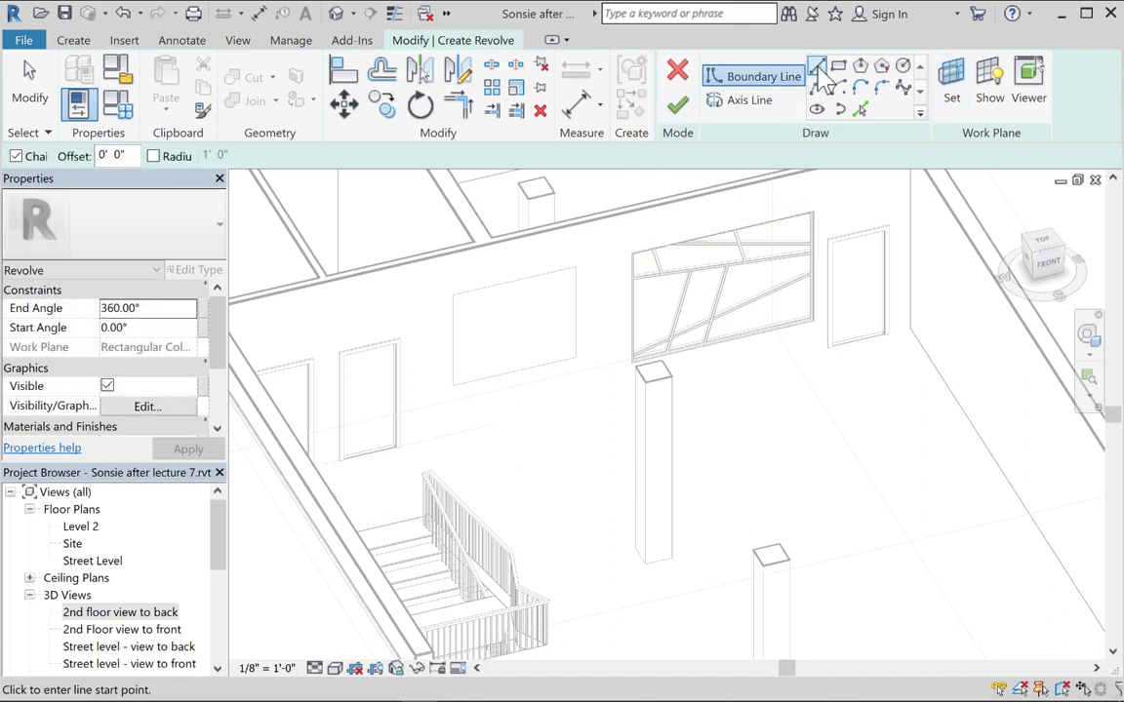
Sketch a closed four-sided revolve boundary on the open floor beside the column, with a vertical side about 5'-9" tall
click(821, 477)
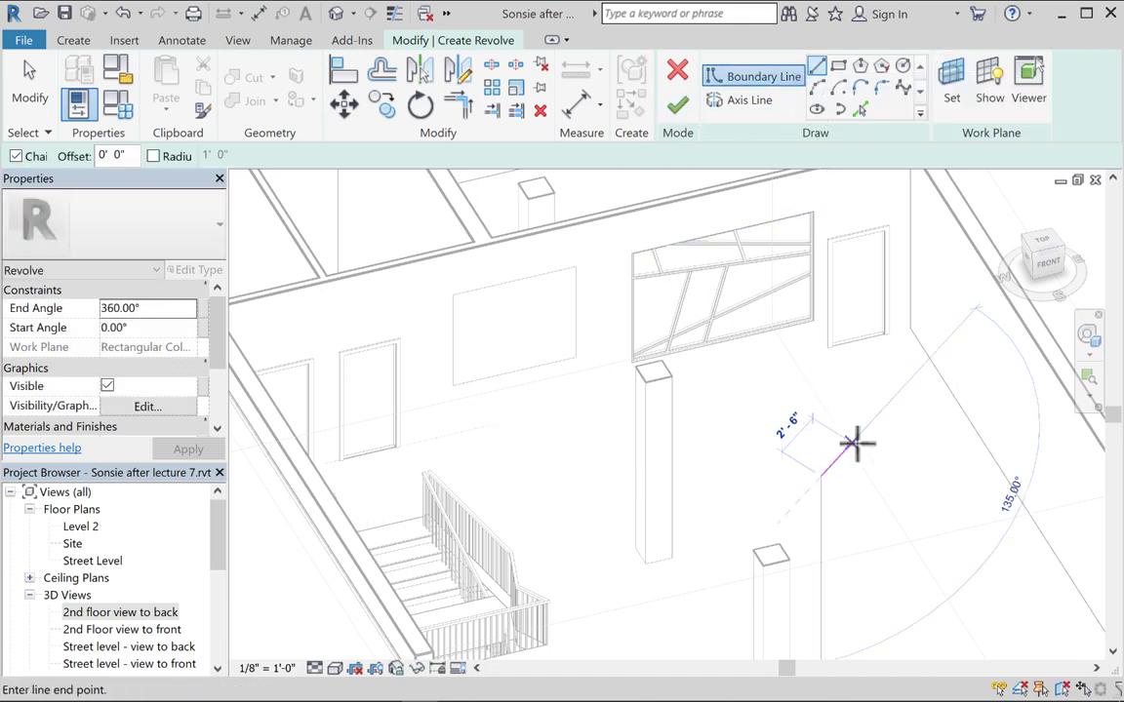
click(851, 444)
click(844, 410)
click(814, 410)
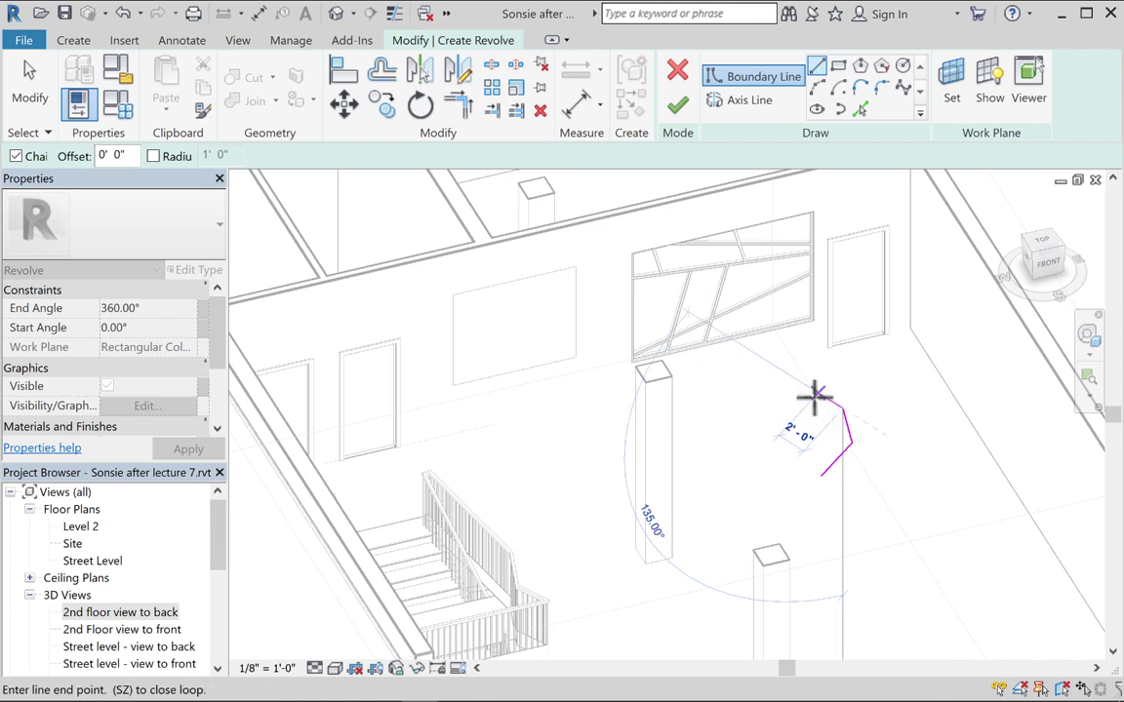
click(818, 393)
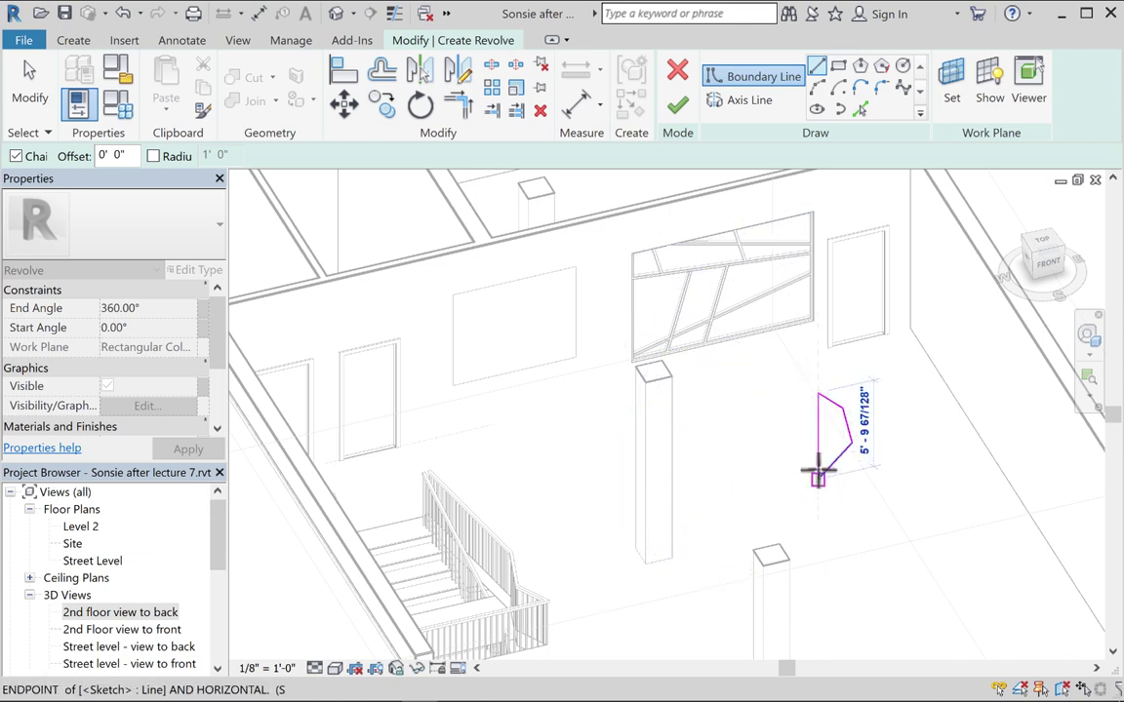
click(818, 477)
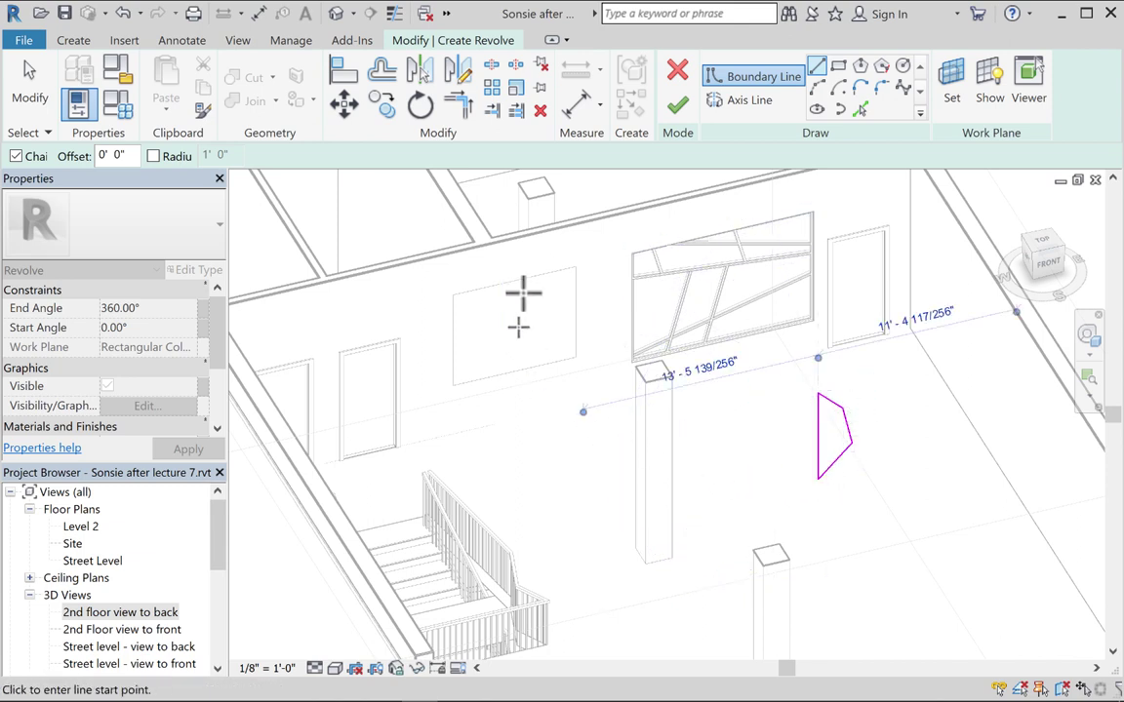
Draw a vertical revolve axis about 8'-2" long, about 1'-4" from the profile's straight side and between it and the column
click(740, 101)
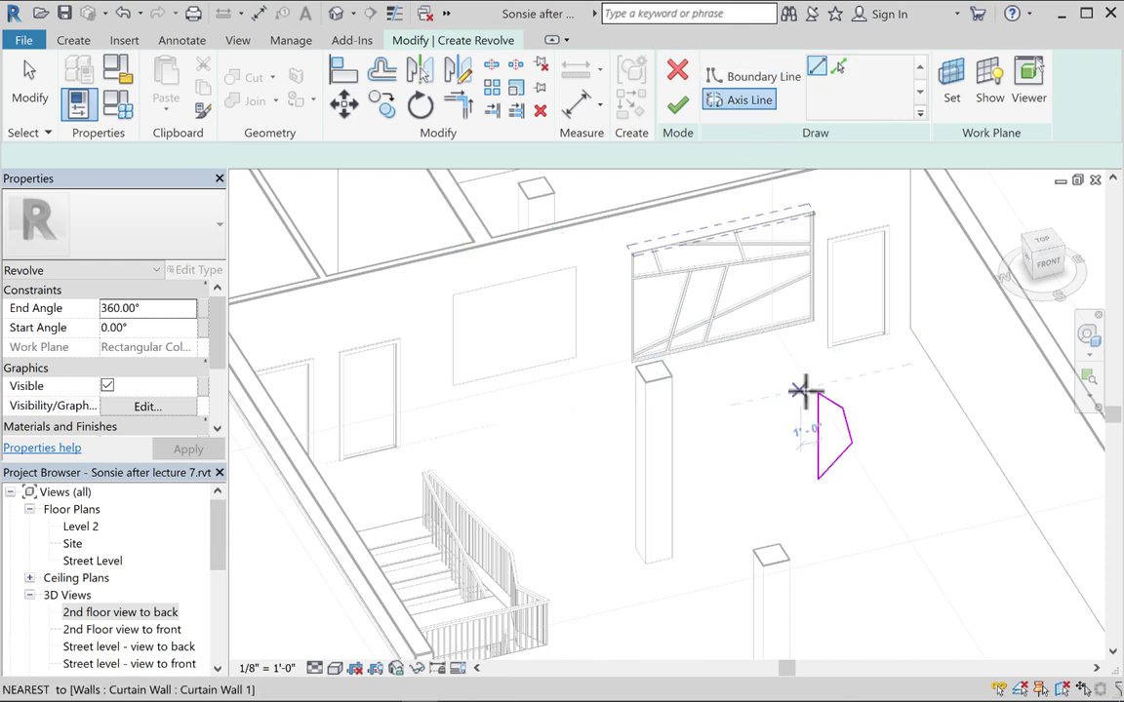
click(817, 394)
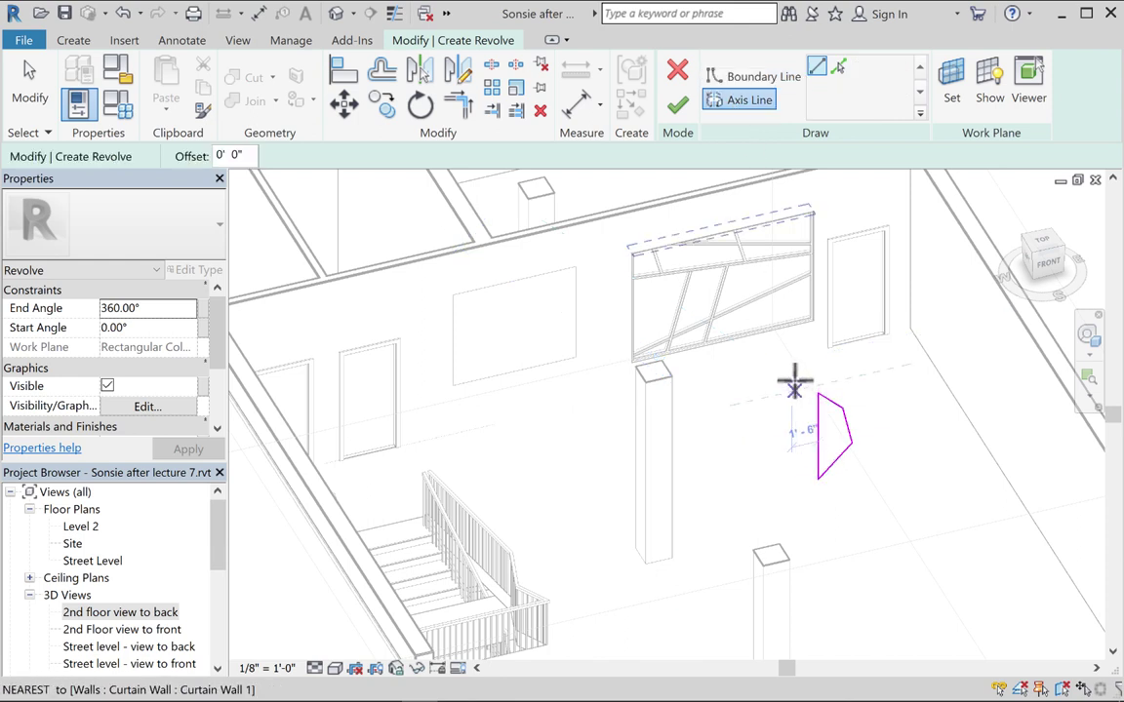
click(794, 383)
click(795, 522)
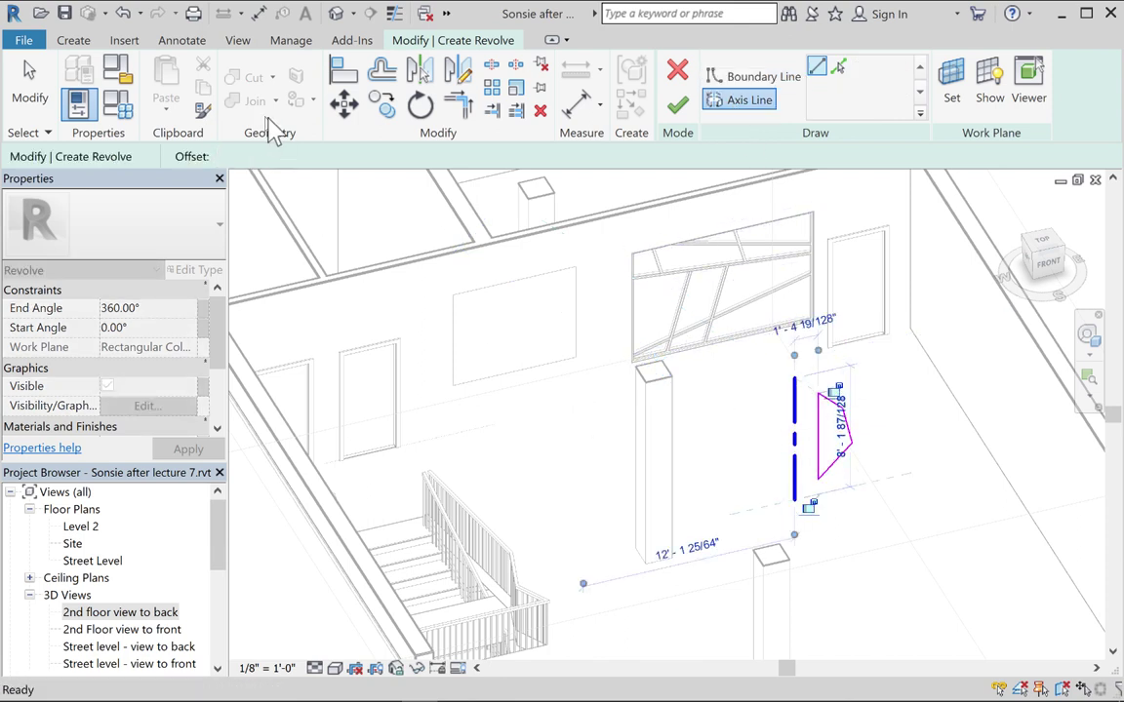
click(29, 83)
click(571, 400)
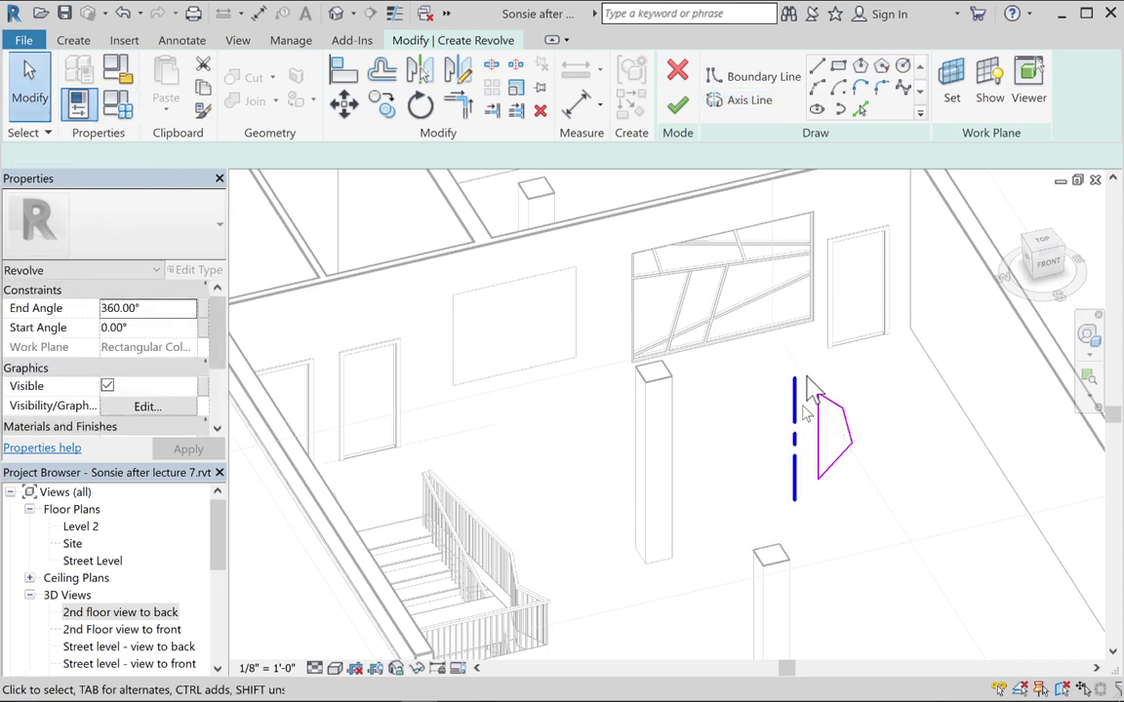
Finish the revolve with the End Angle kept at 360° and view the resulting solid
mouse_move(748, 451)
shift+middle_down()
mouse_move(765, 484)
mouse_move(742, 501)
mouse_move(677, 482)
mouse_move(709, 511)
mouse_move(752, 489)
mouse_move(752, 454)
mouse_move(806, 470)
shift+middle_up()
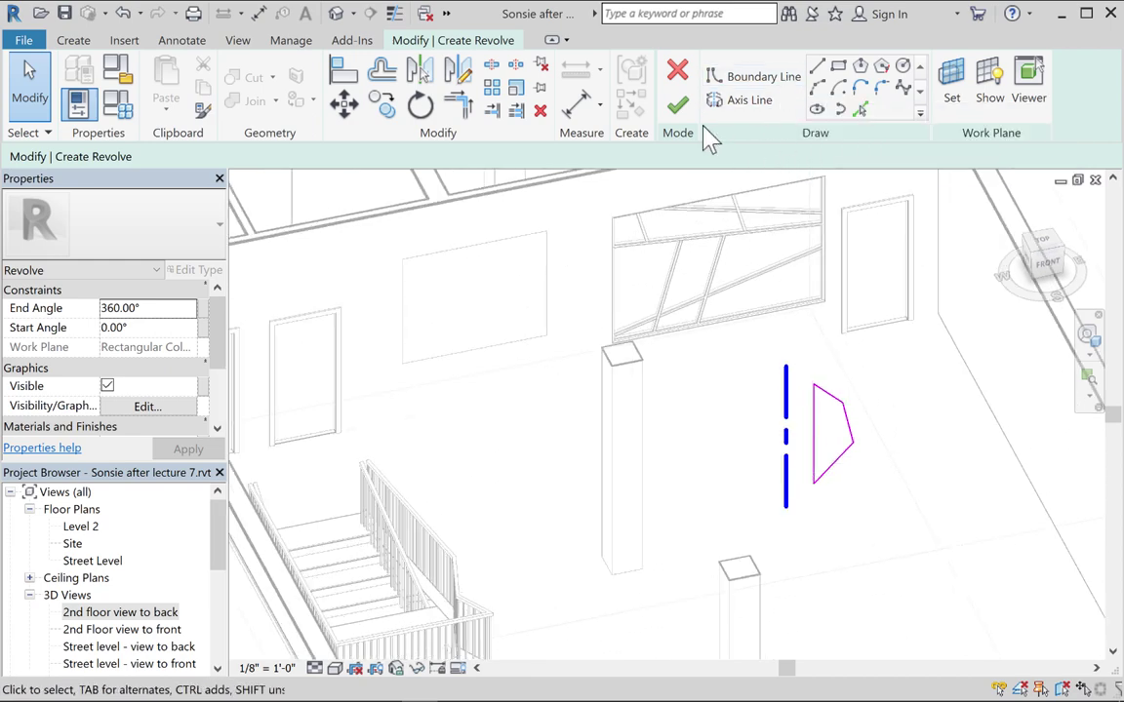
click(147, 307)
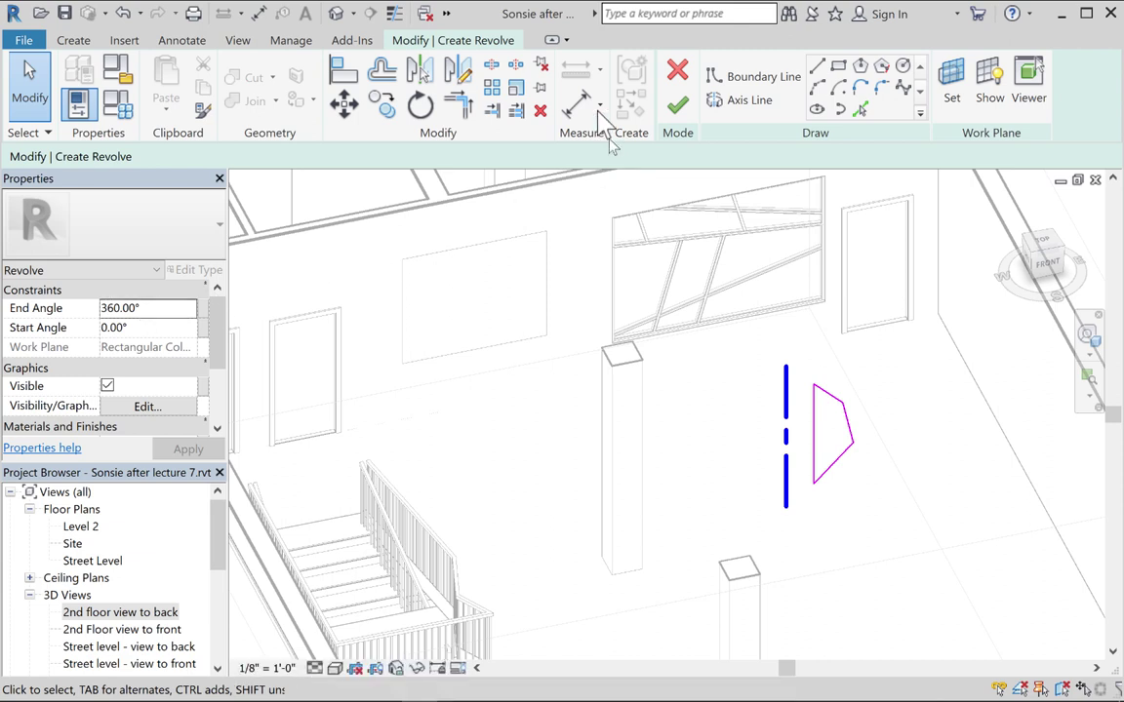
click(675, 107)
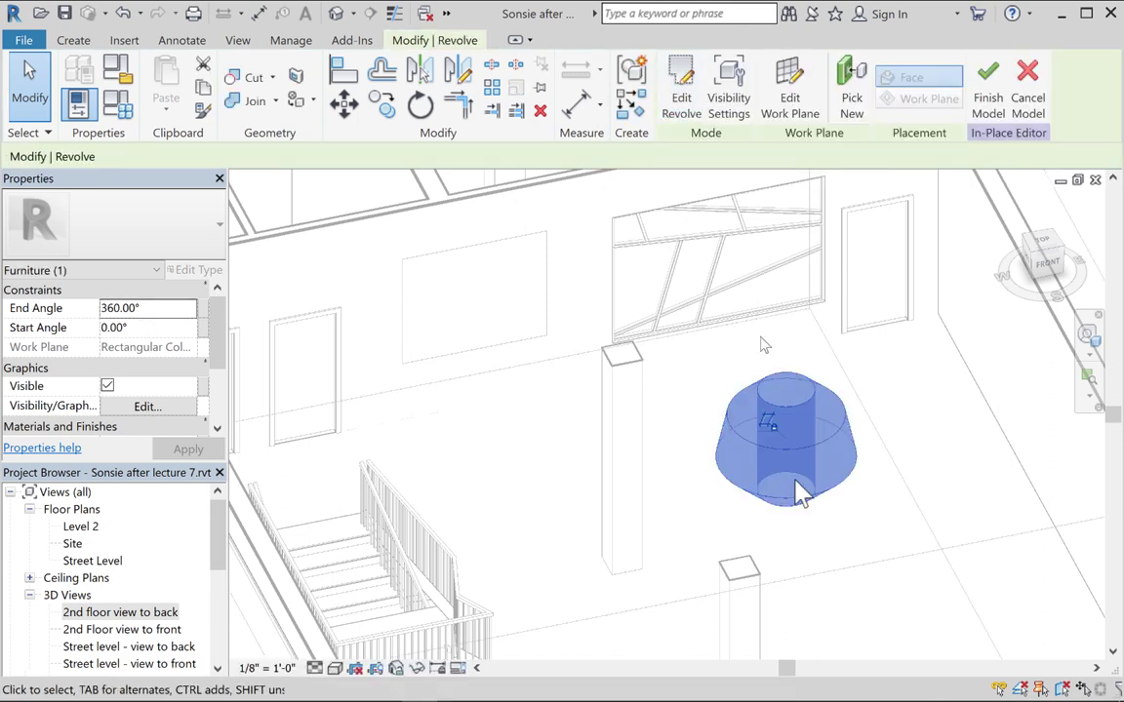
click(780, 531)
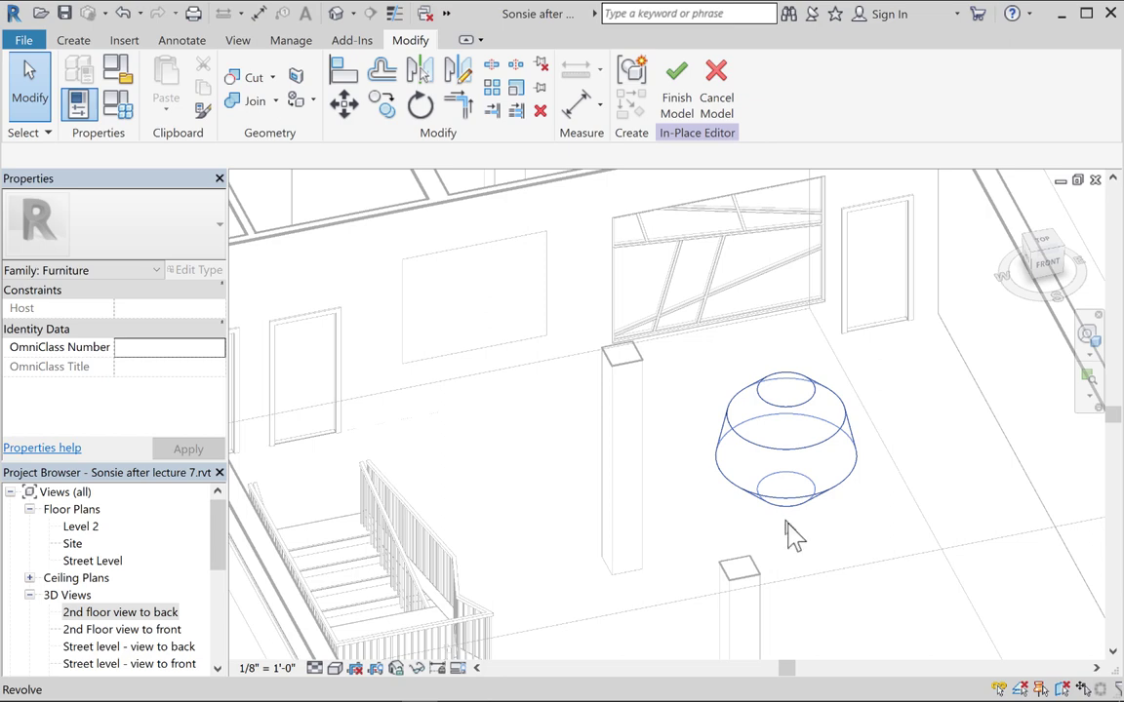
mouse_move(792, 535)
shift+middle_down()
mouse_move(813, 575)
mouse_move(785, 524)
mouse_move(811, 462)
mouse_move(816, 514)
mouse_move(793, 527)
shift+middle_up()
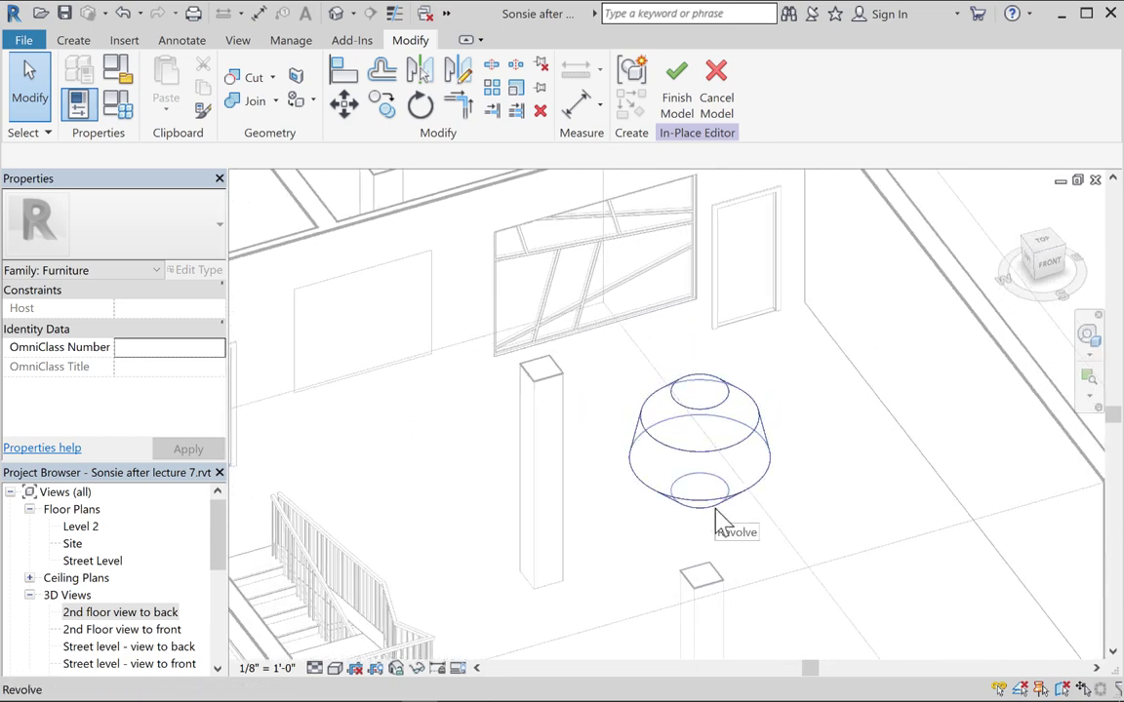
Reopen and close the revolve's sketch without edits, and start cancelling the in-place model but decline to discard the changes
double_click(715, 414)
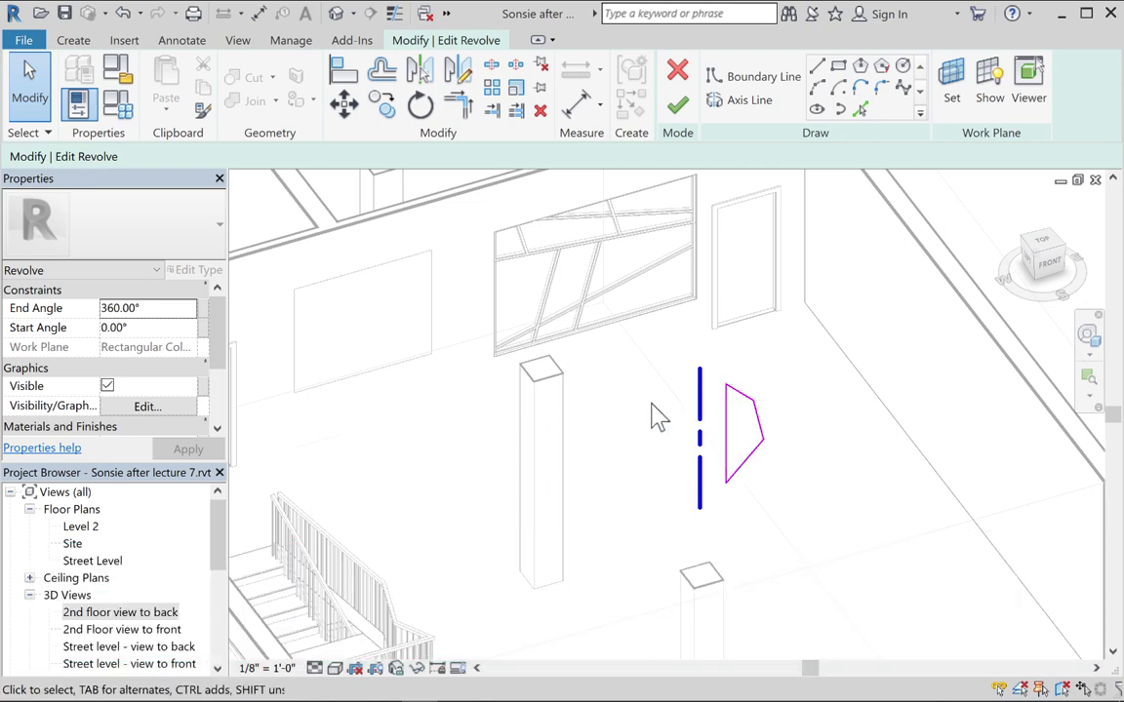
click(675, 104)
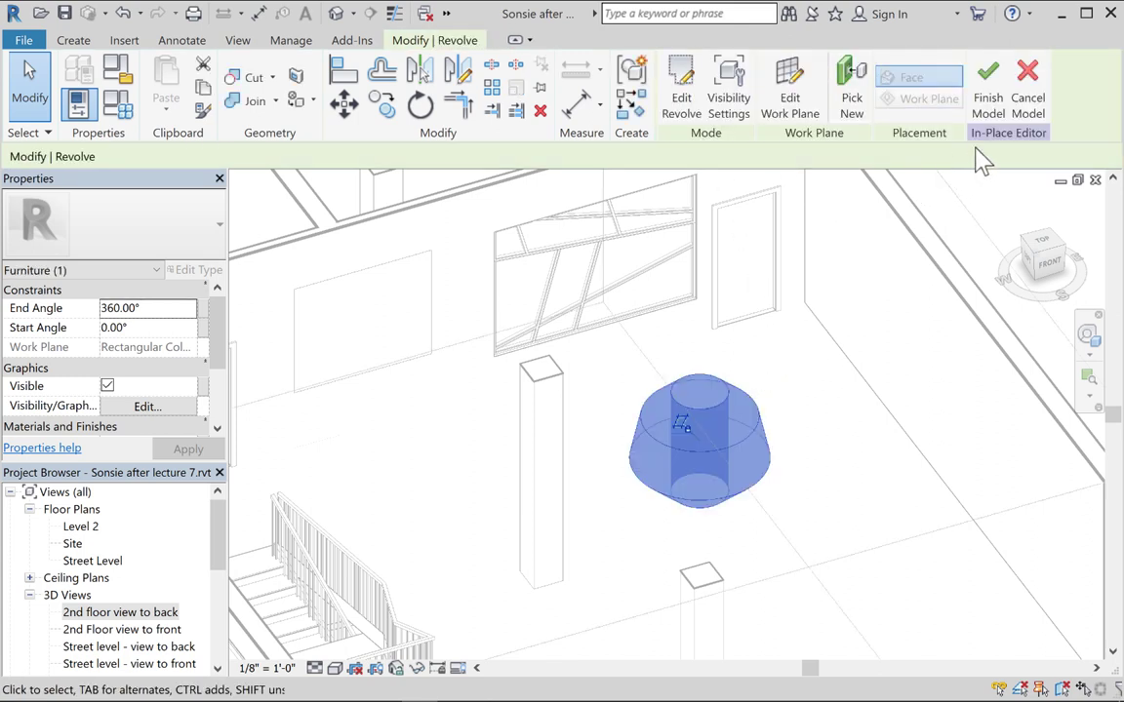
click(1026, 83)
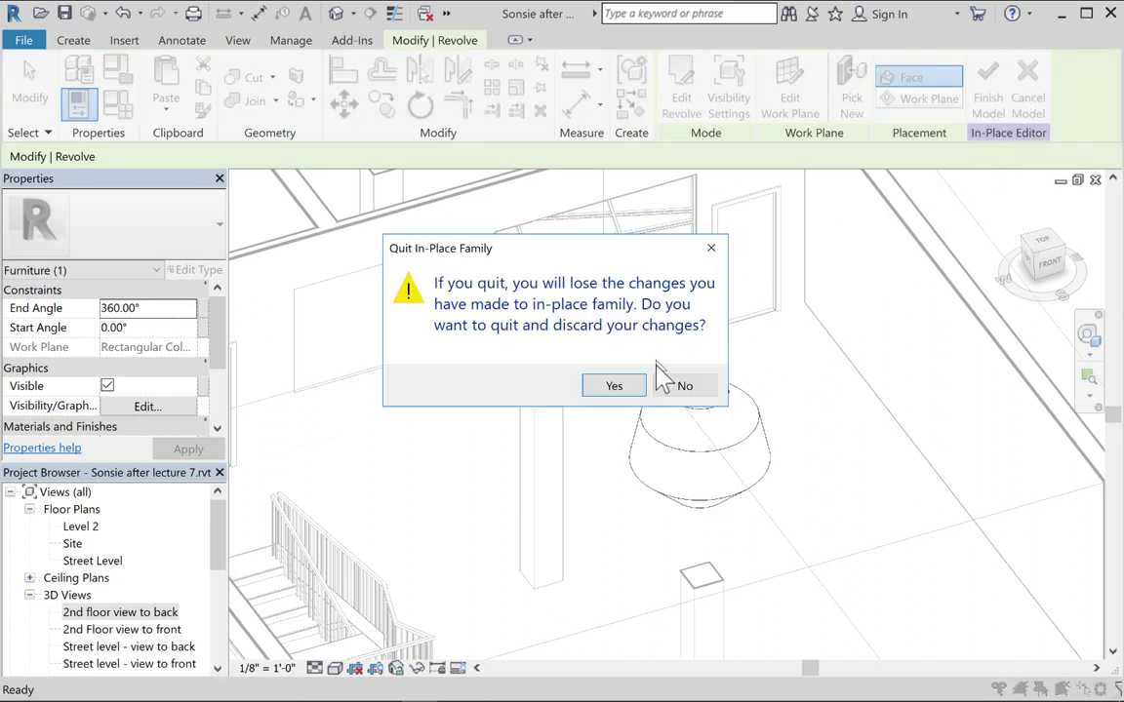
click(688, 390)
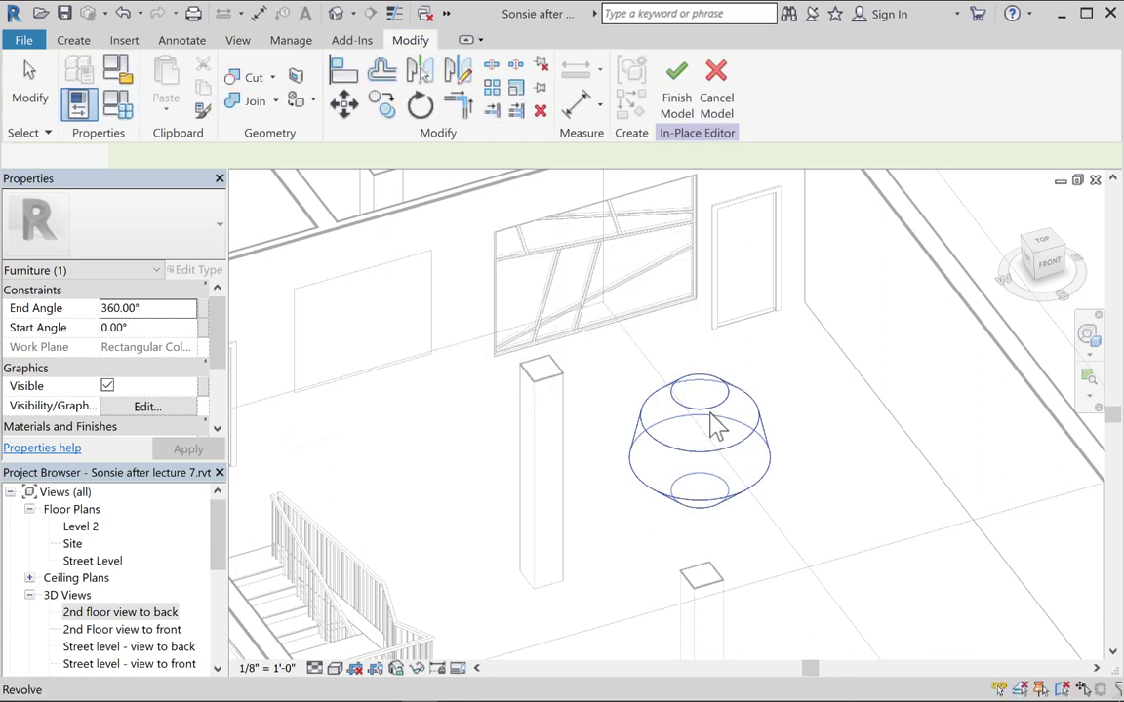
Delete the trial revolve solid beside the column
click(715, 421)
key(Delete)
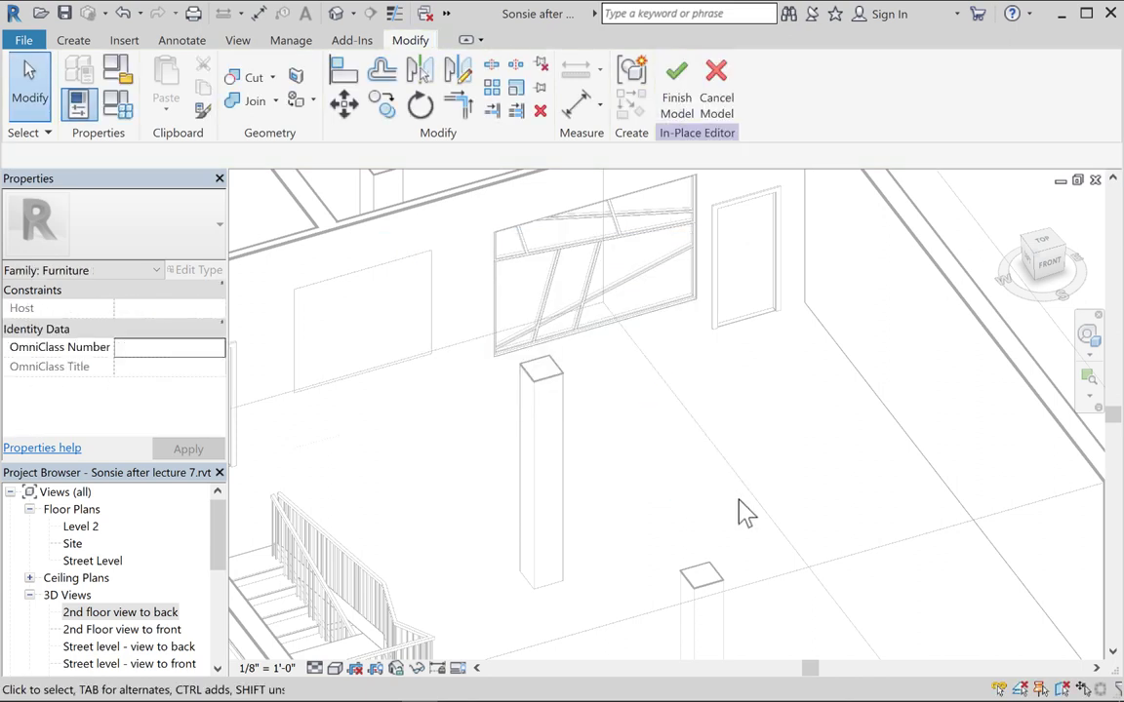
scroll(742, 508, up, 2)
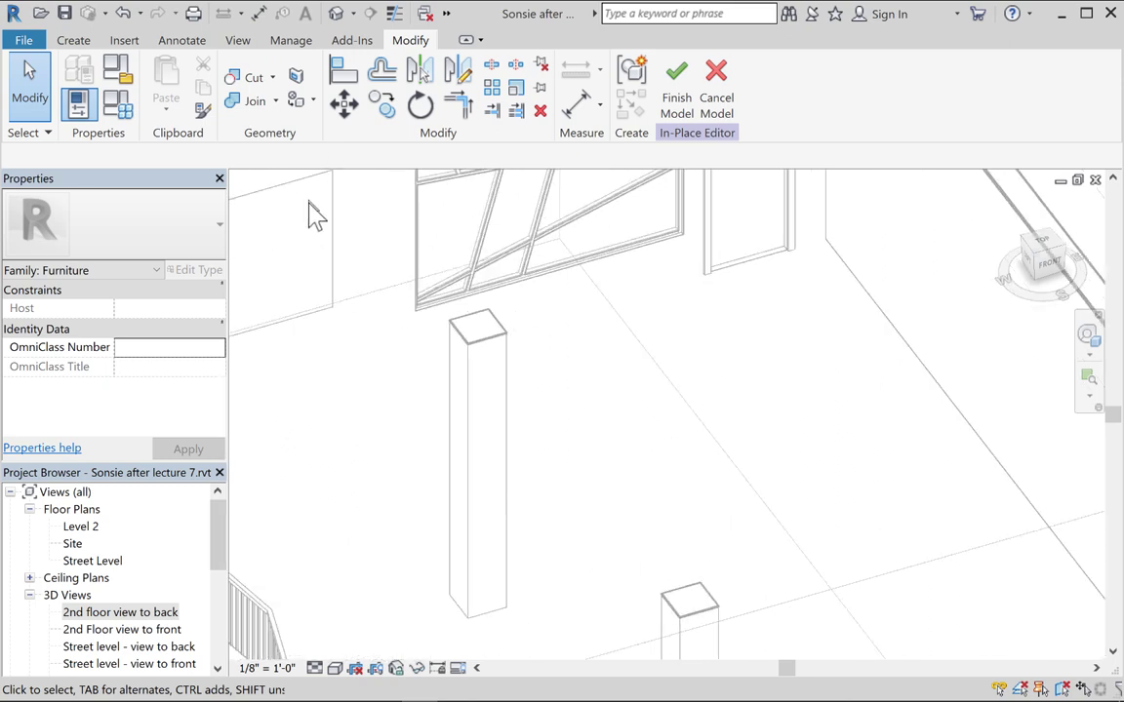
Start a new extrusion and set its work plane to Level : Level 2
click(73, 40)
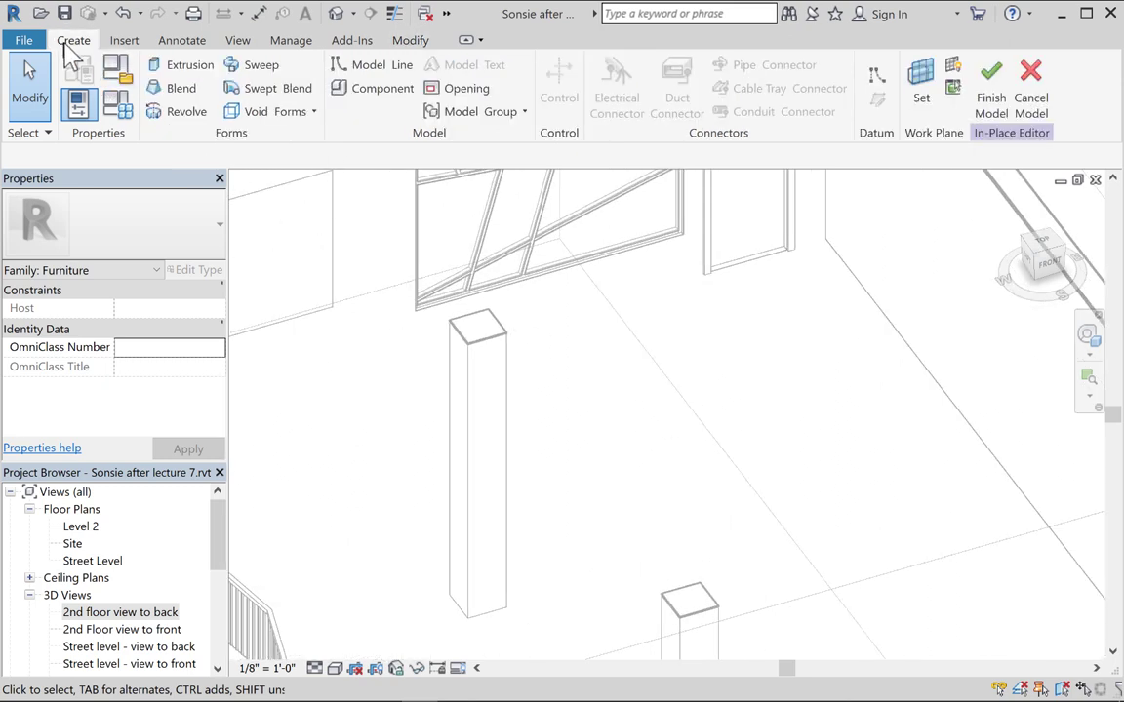
click(176, 68)
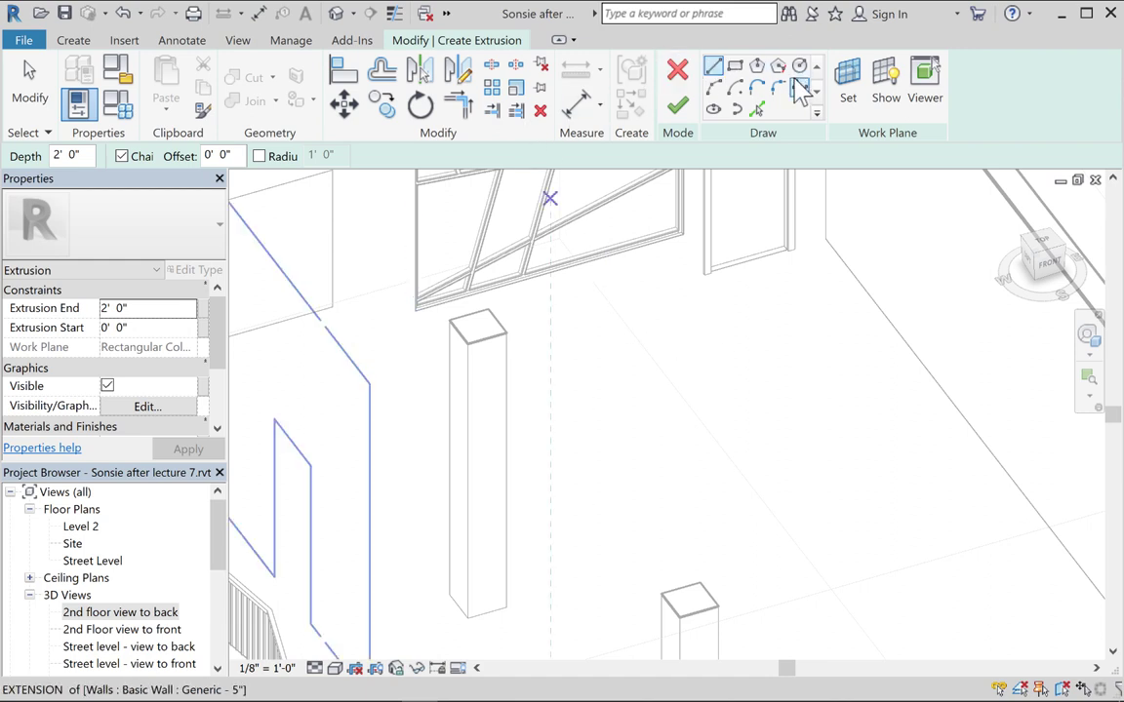
click(839, 95)
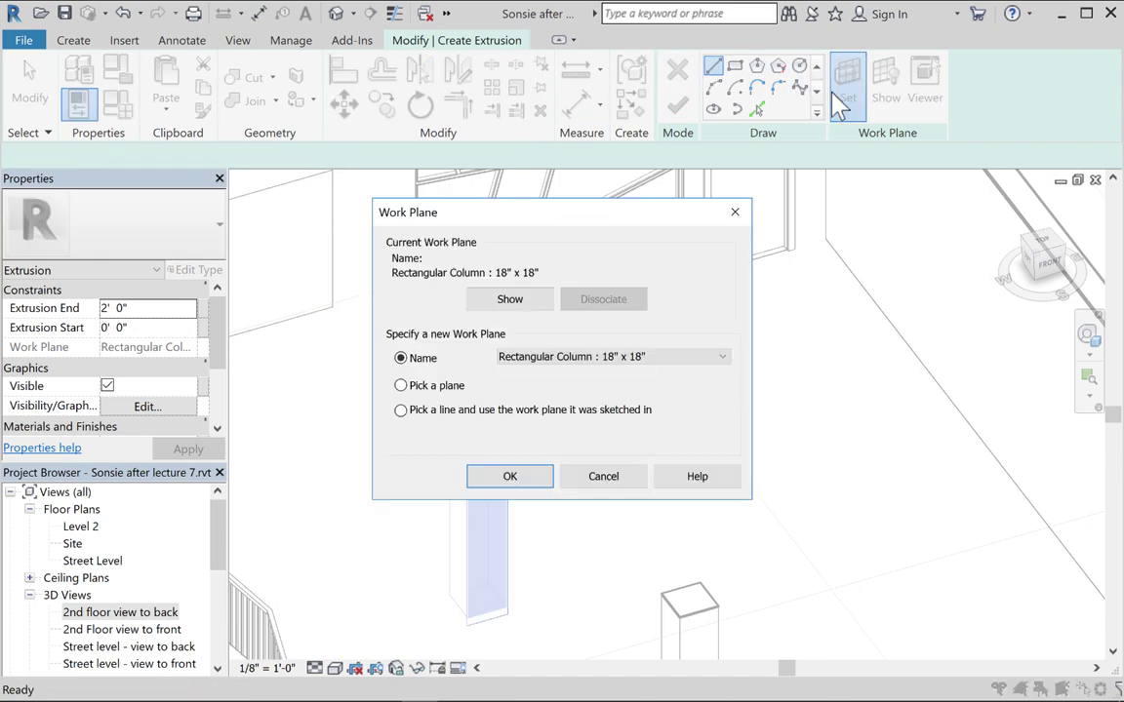
click(595, 357)
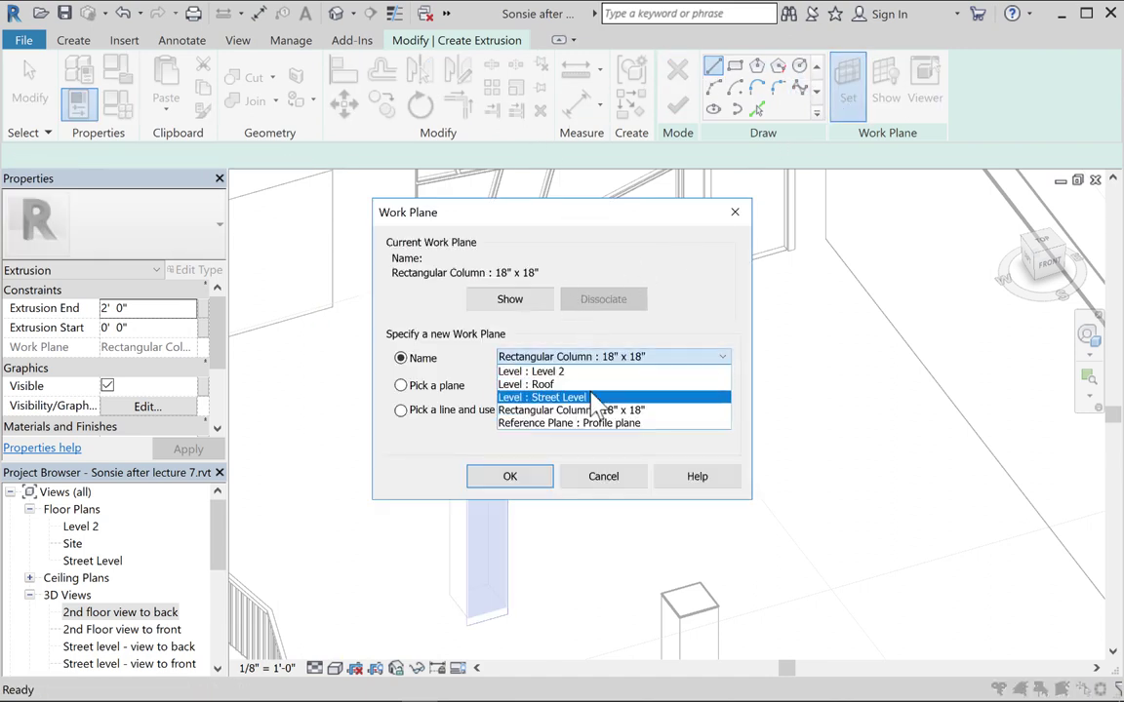
click(581, 372)
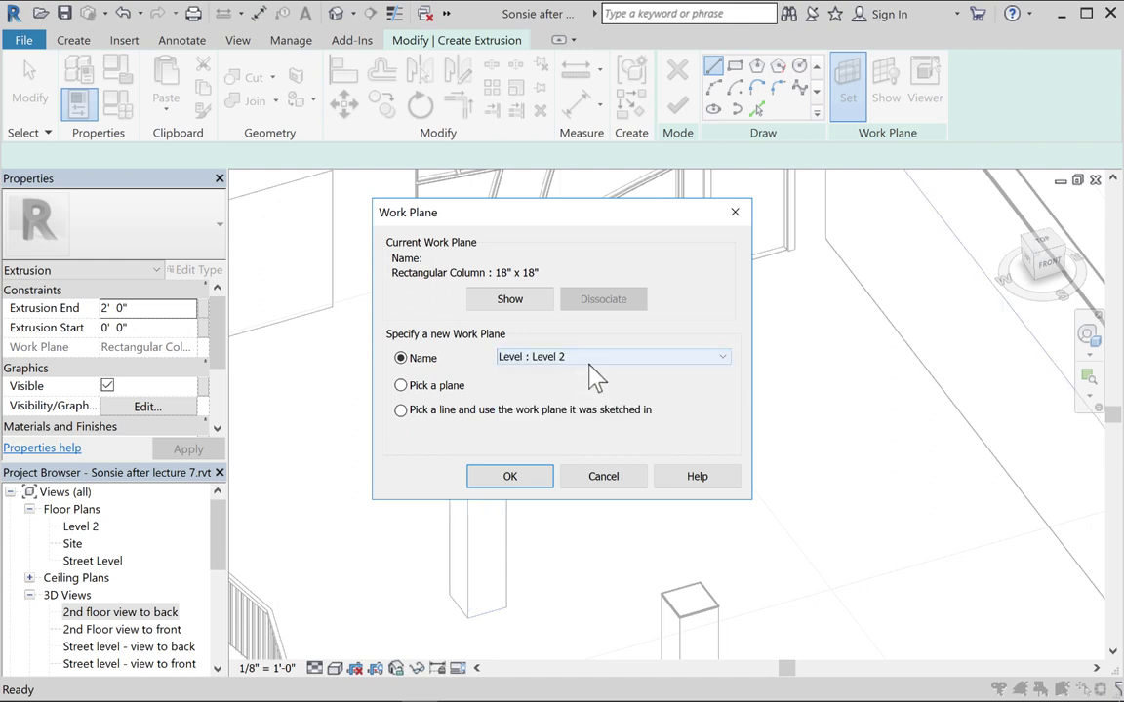
click(509, 476)
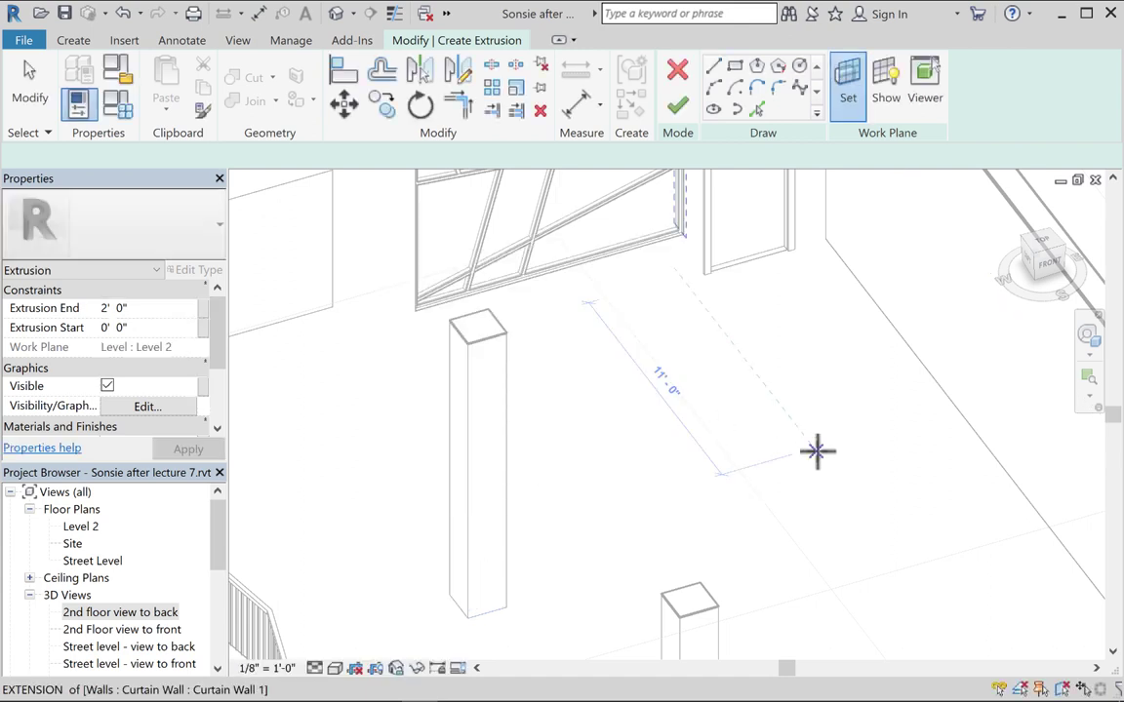
Sketch a 2" by 2" square on the open floor to the right of the columns as the bench leg profile
scroll(817, 454, up, 1)
scroll(816, 454, up, 1)
middle_drag(803, 457, 657, 454)
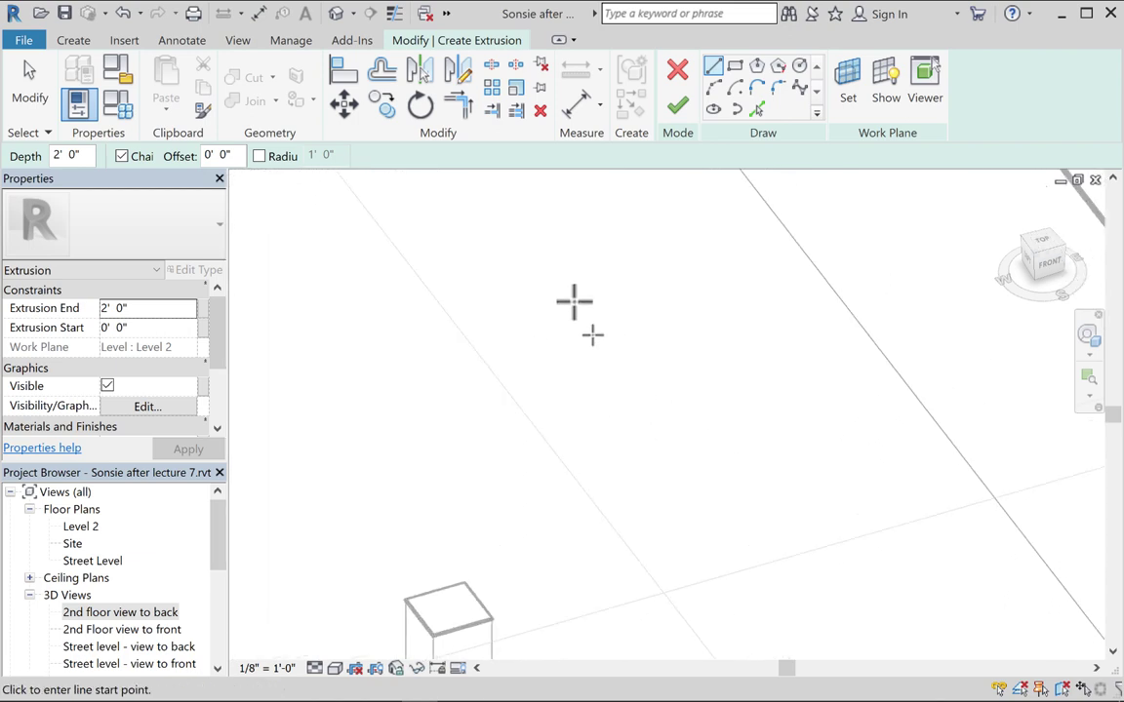
click(735, 65)
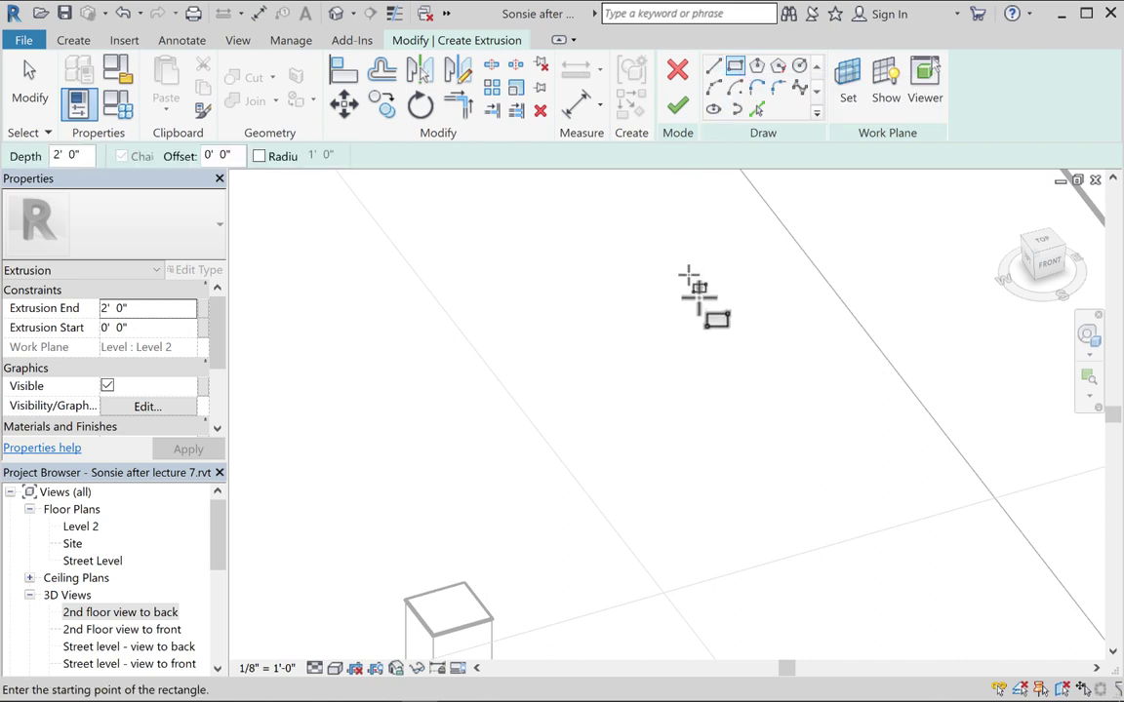
click(747, 375)
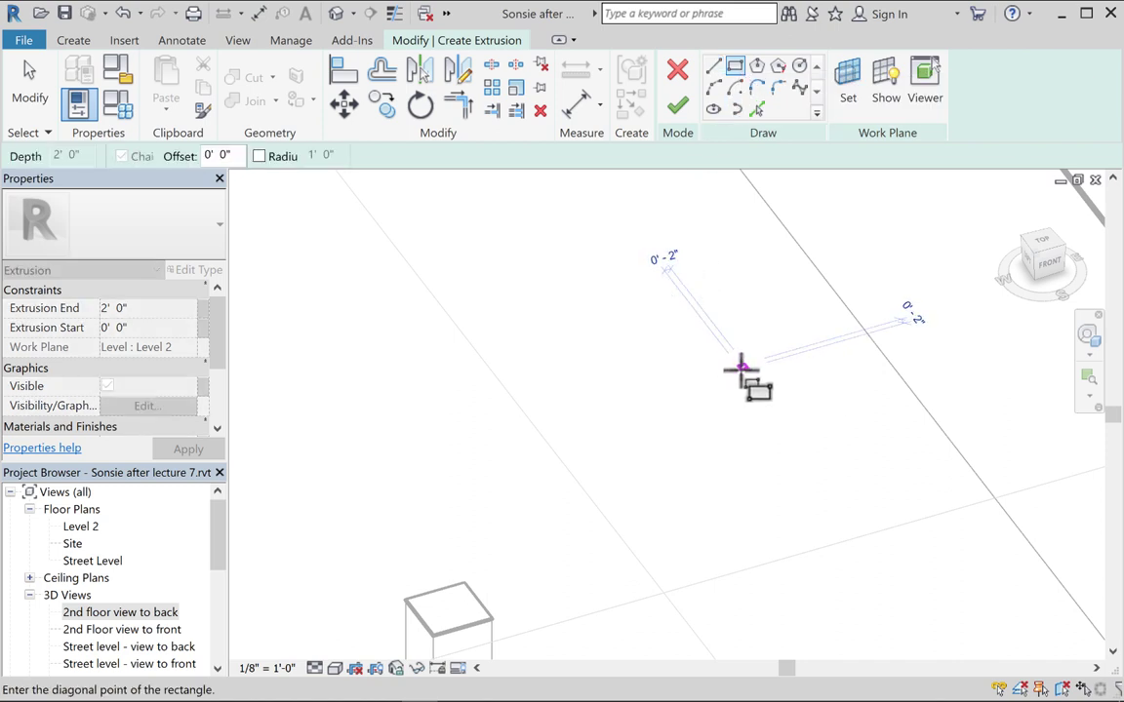
click(741, 368)
scroll(742, 368, up, 2)
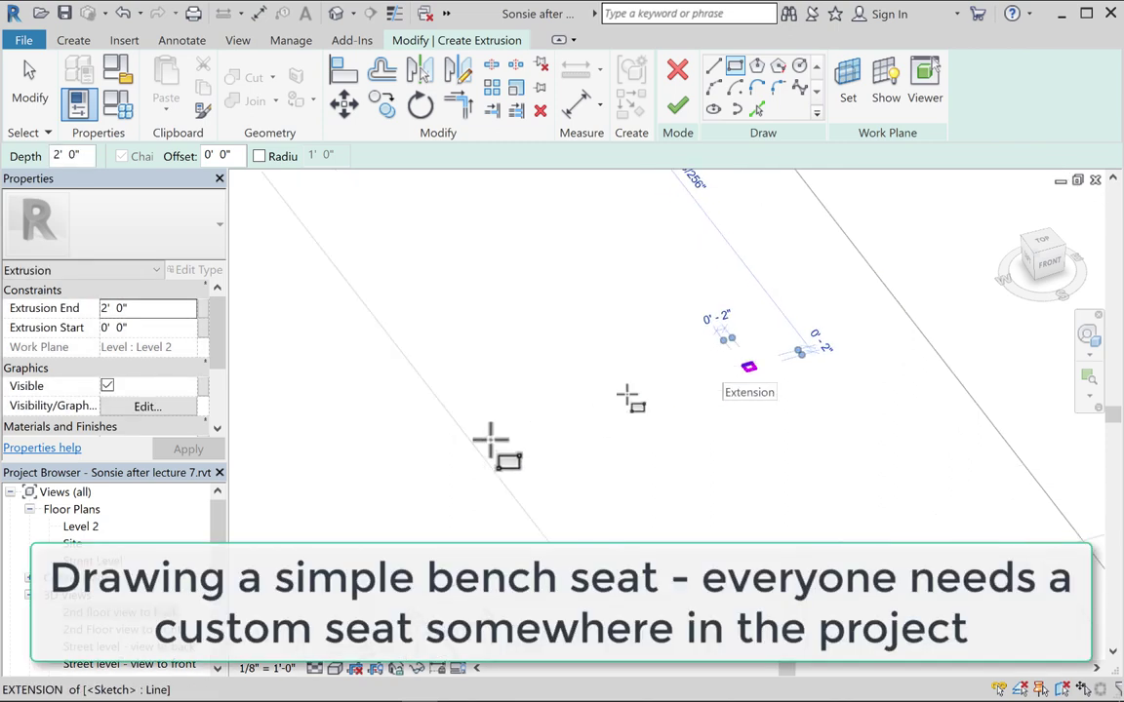
scroll(734, 371, up, 1)
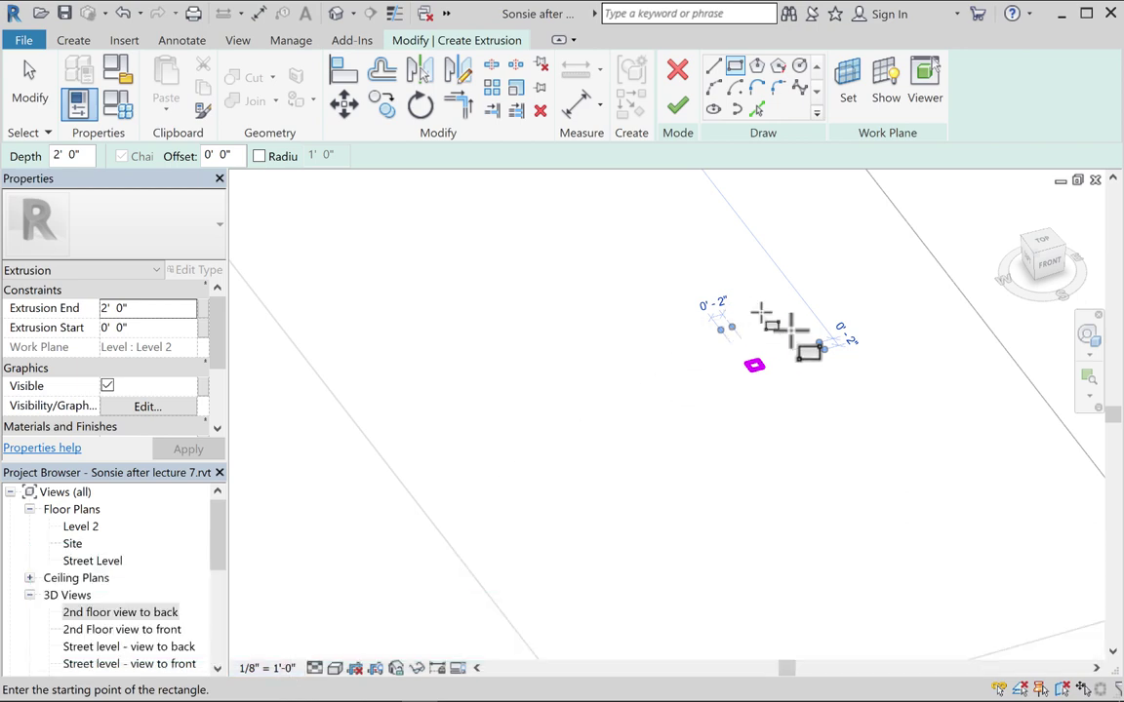
Set the view scale to 1/4" = 1'-0"
click(270, 670)
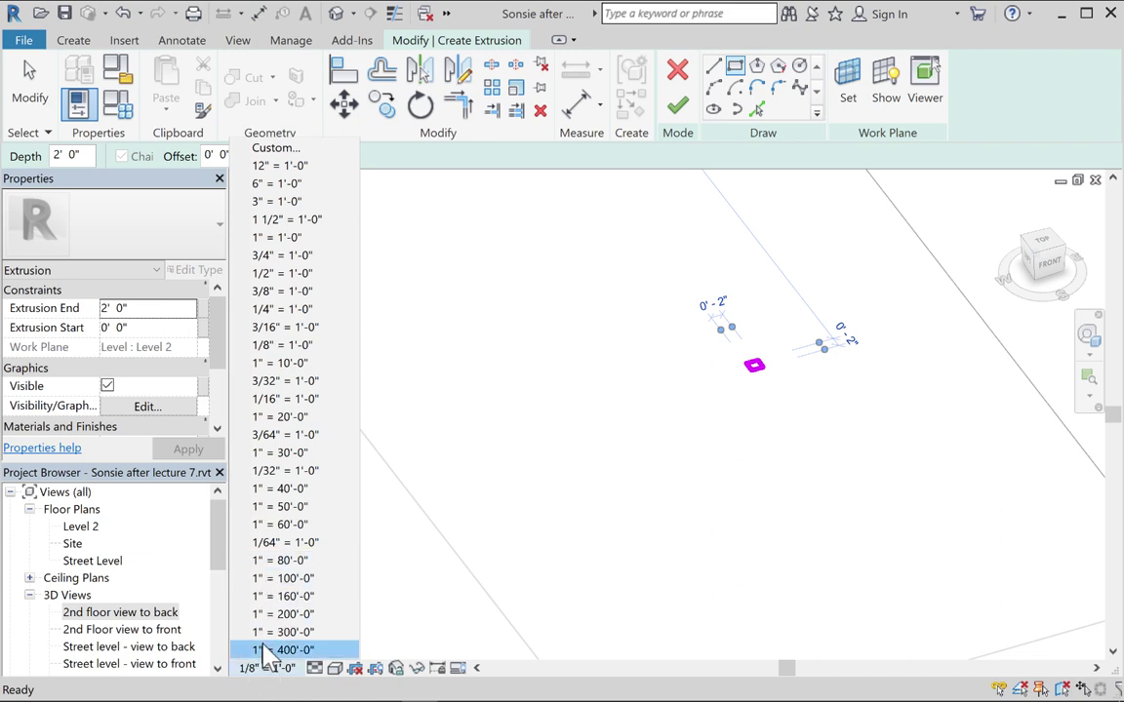
click(274, 310)
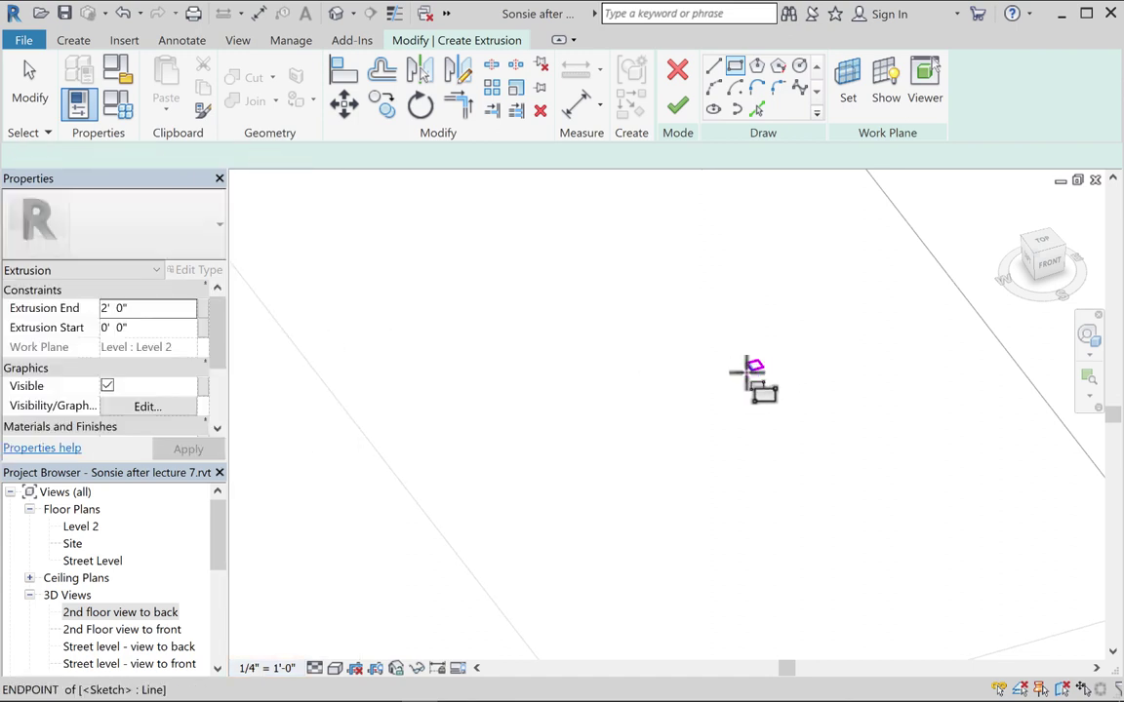
scroll(747, 376, up, 3)
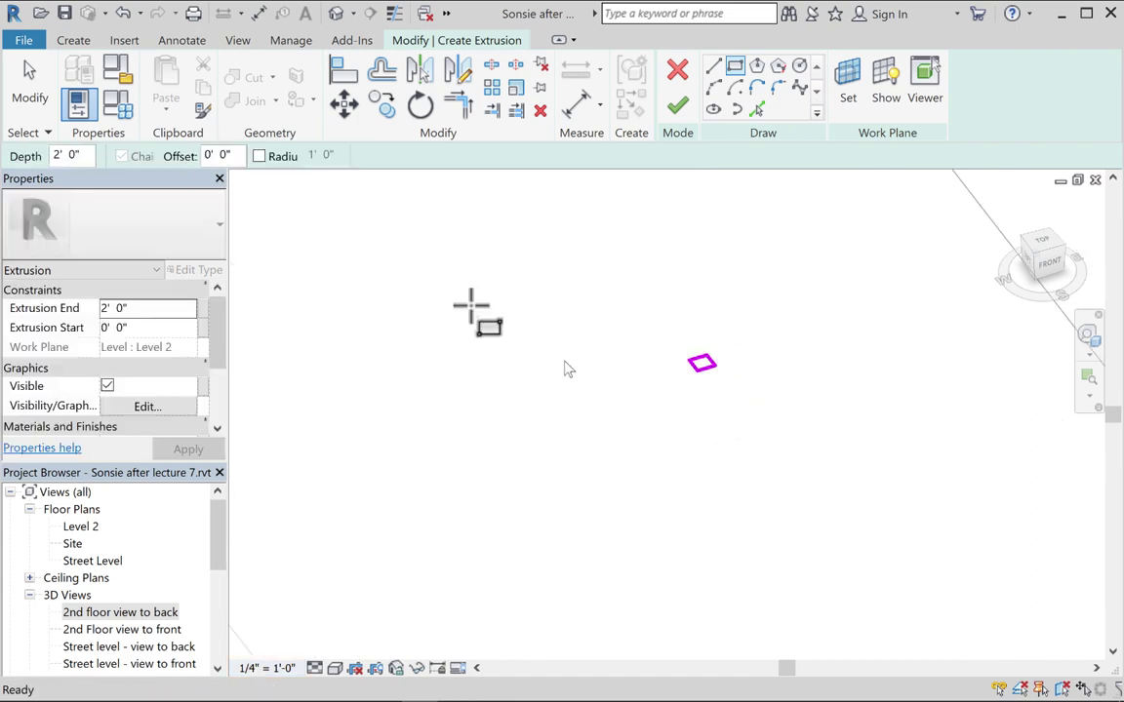
Set the Extrusion End to 1' 6" and finish the extrusion of the square leg
click(28, 78)
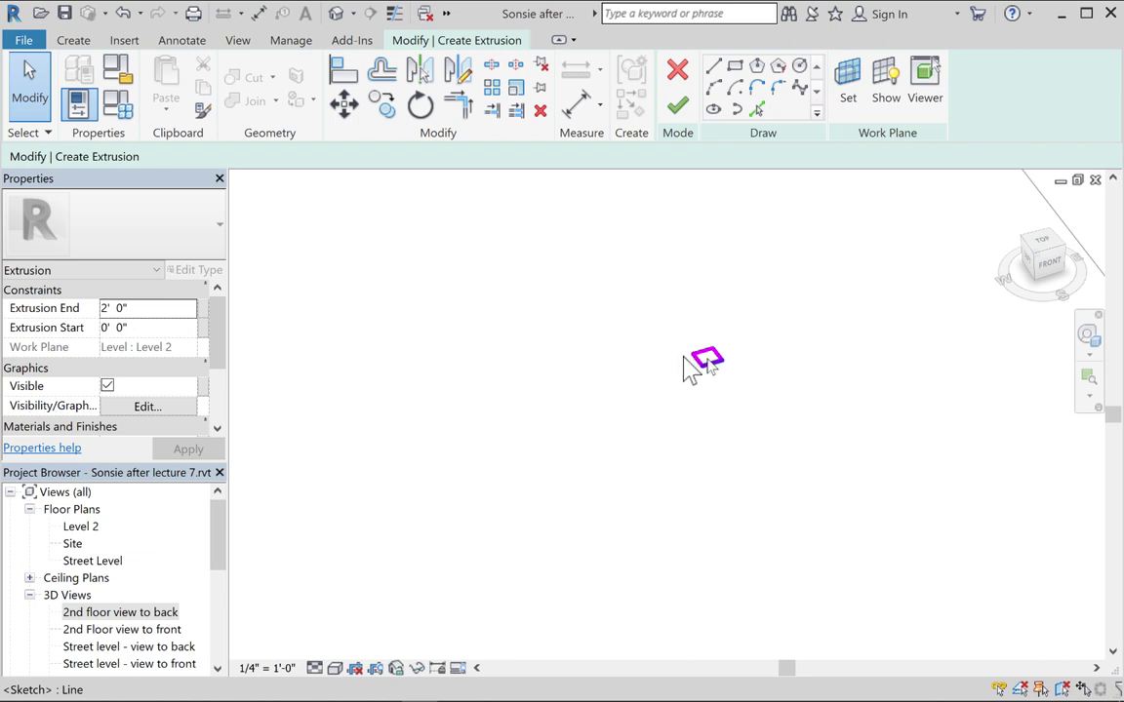
drag(659, 326, 752, 387)
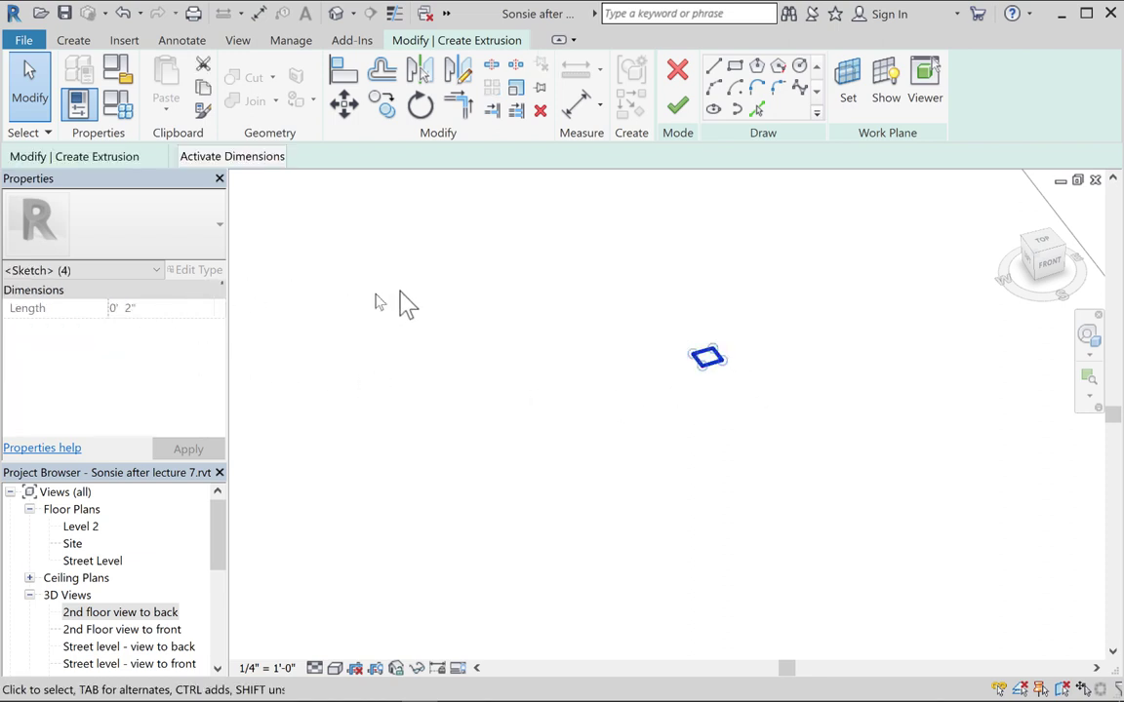
click(642, 311)
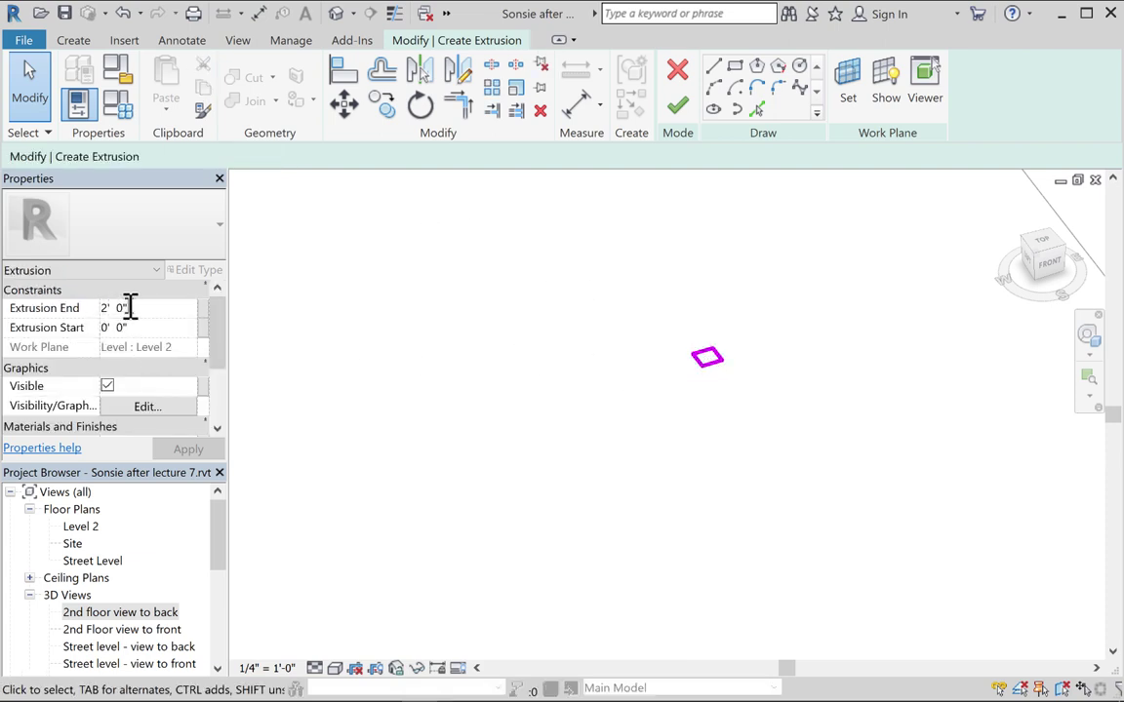
text(1)
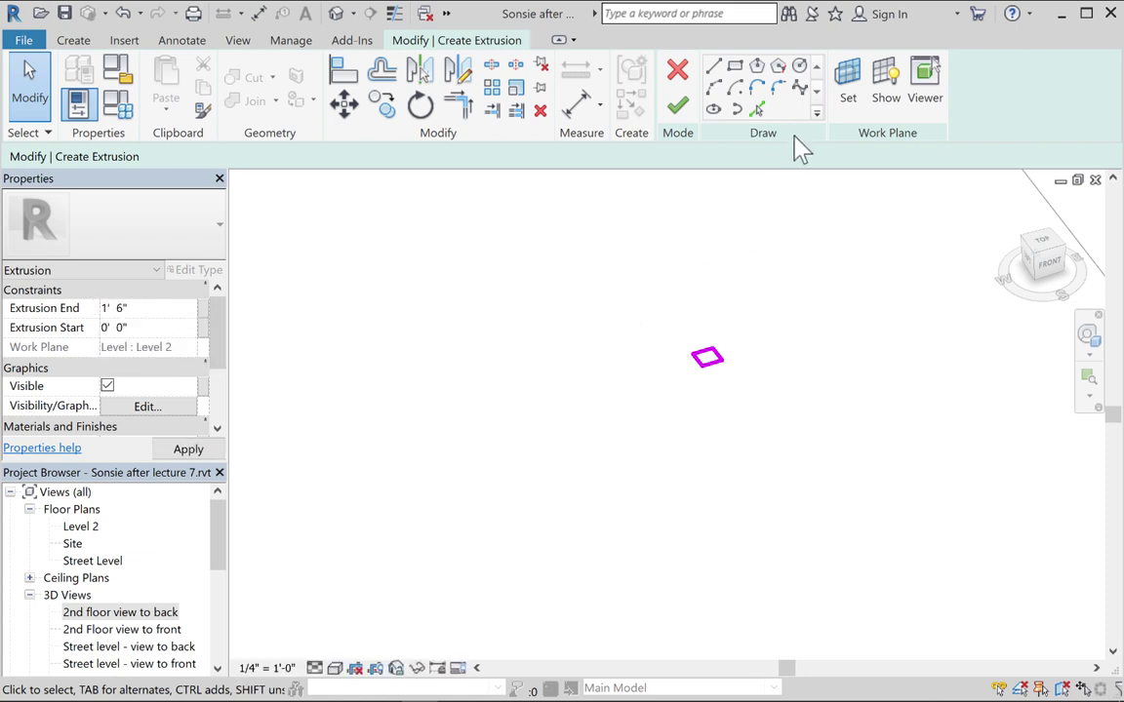
click(678, 109)
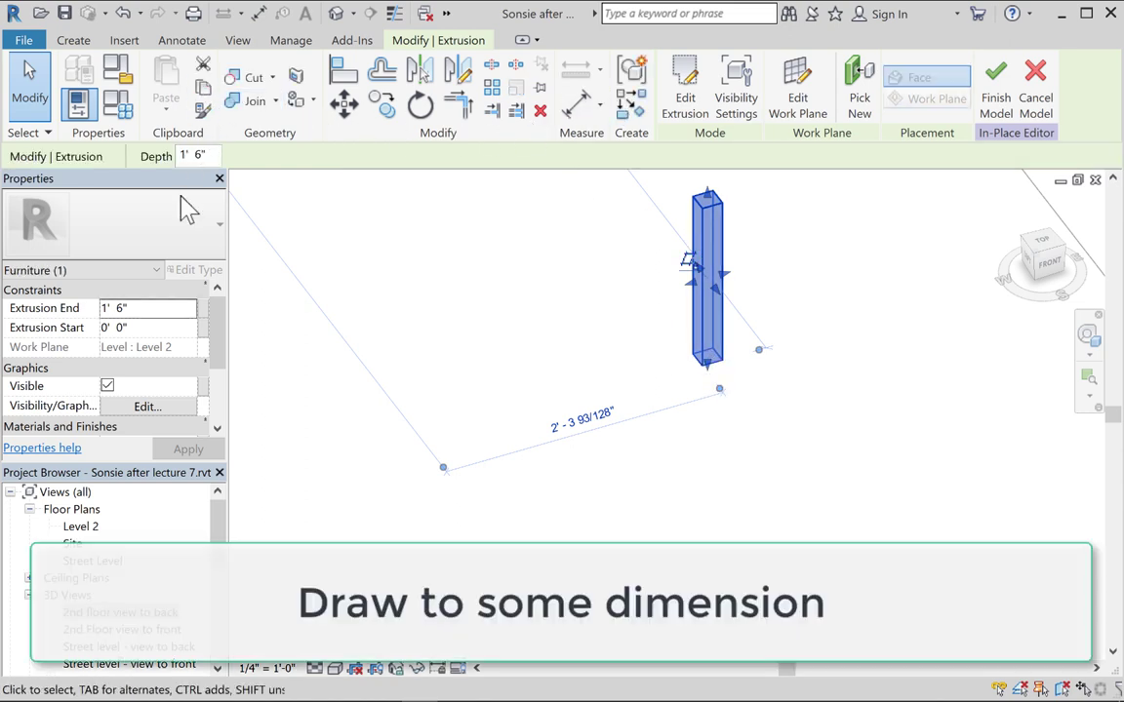
Copy the leg toward the front, about 1'-2" from the original and in line with it
click(381, 105)
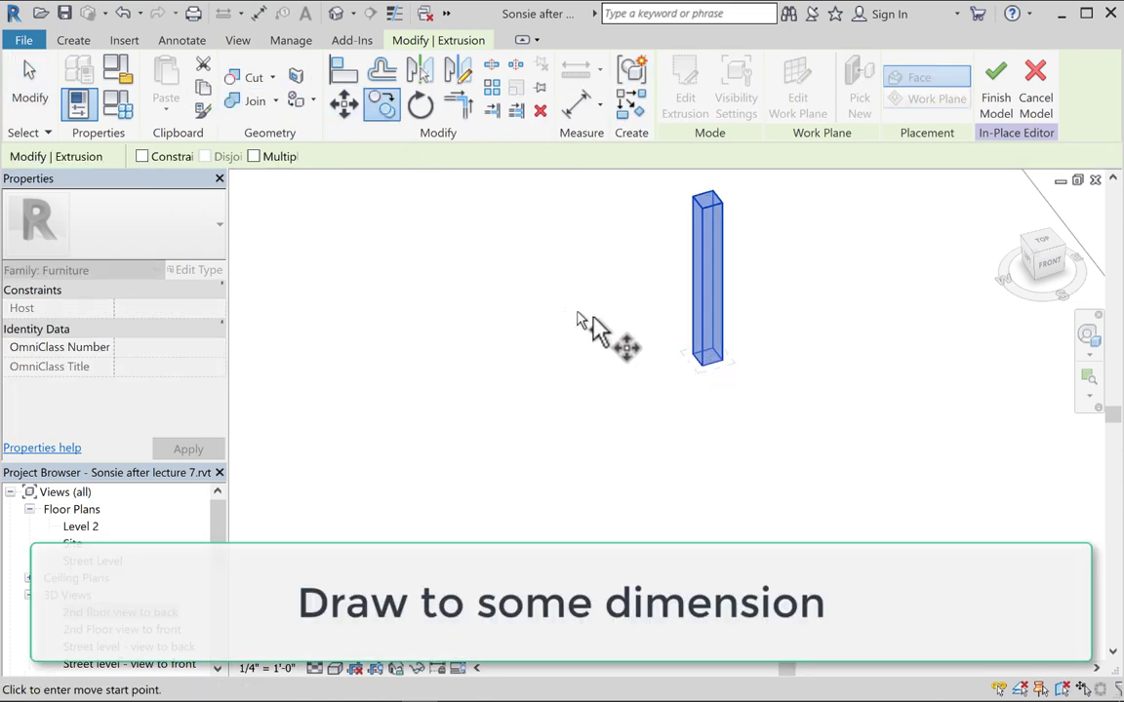
click(702, 370)
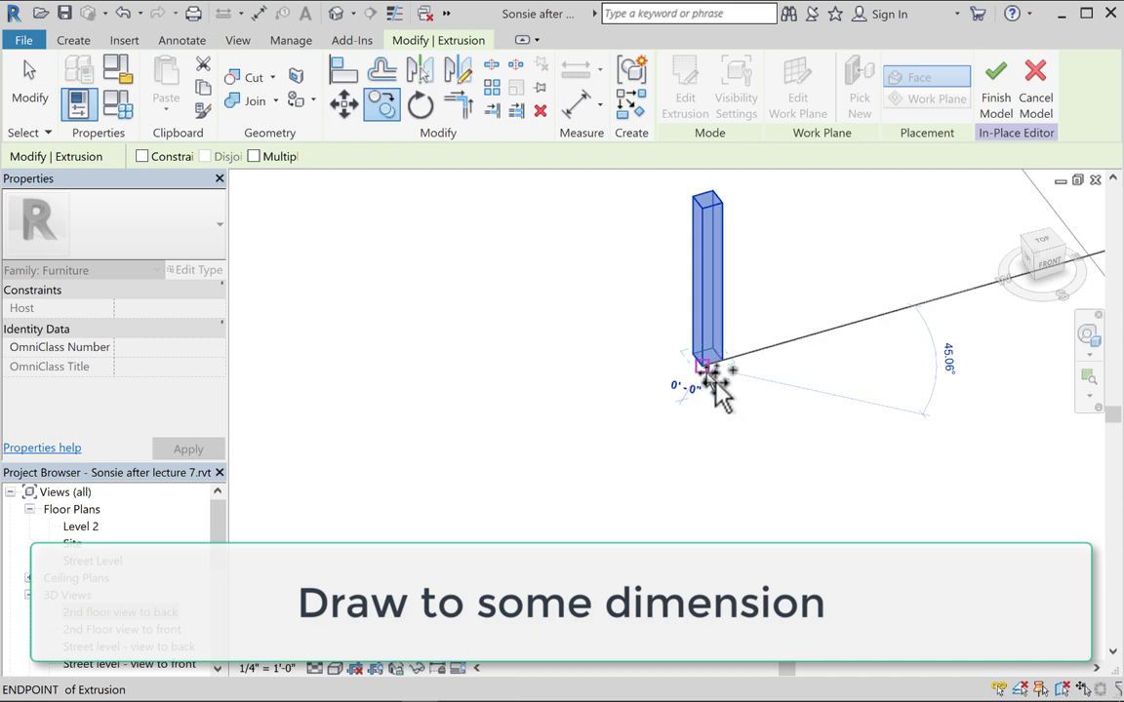
click(758, 436)
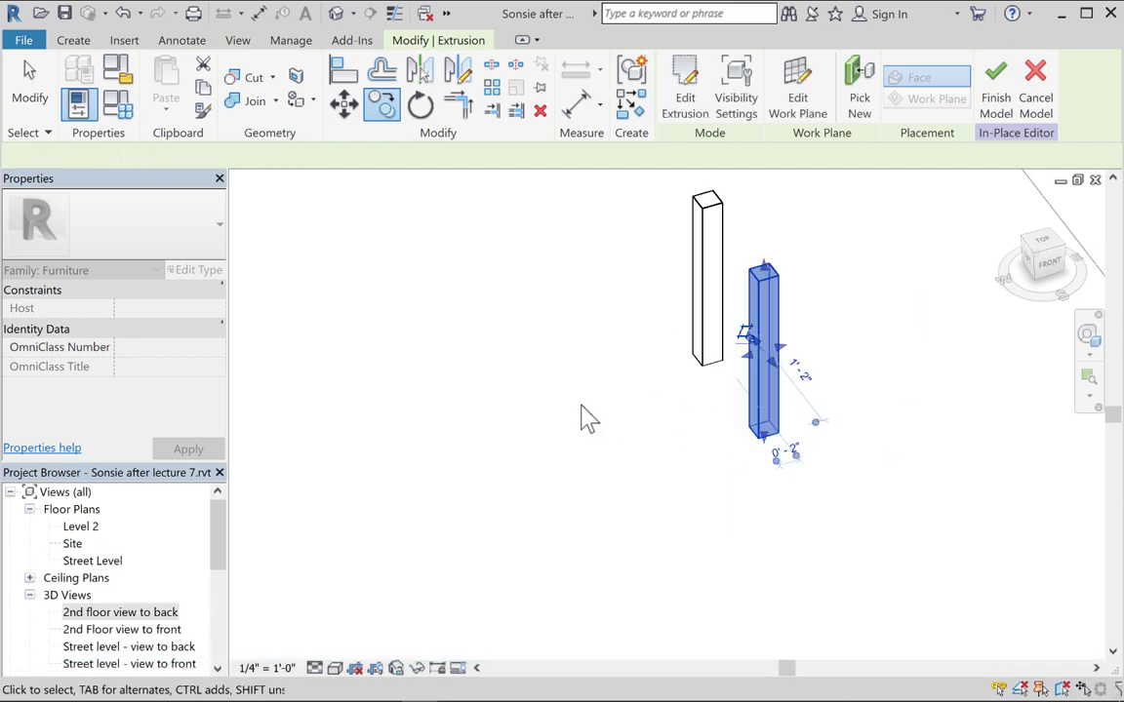
Copy both legs together 2'-10" horizontally toward the left to form the other end of the bench
ctrl+click(699, 348)
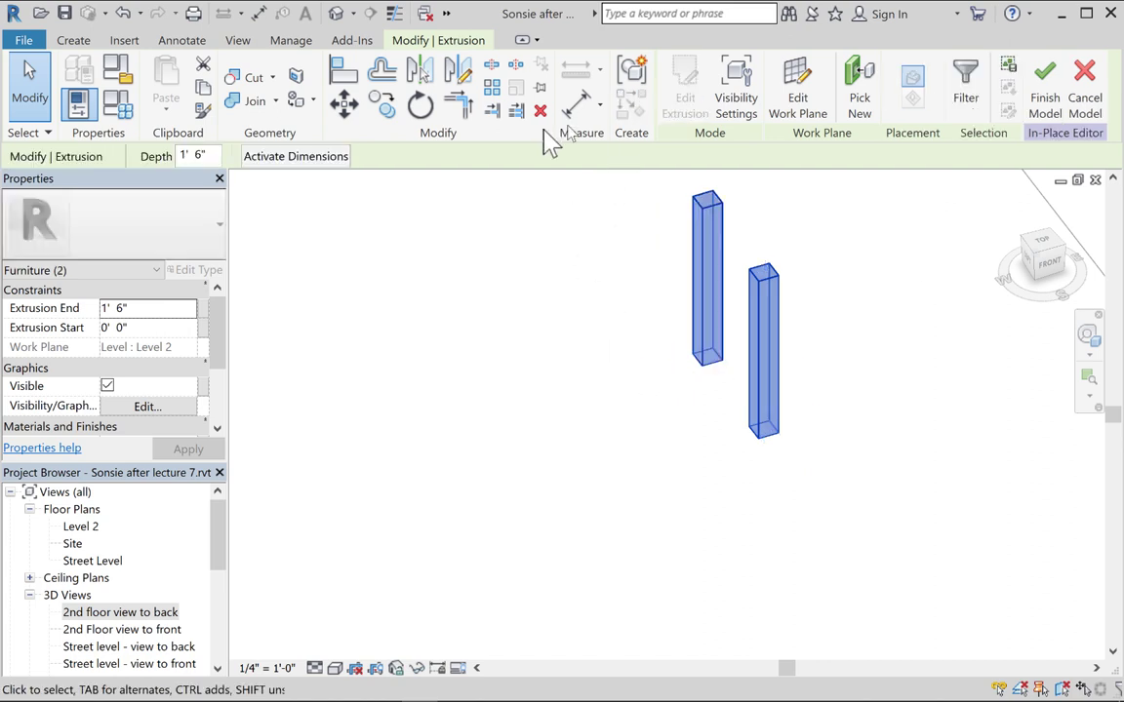
click(381, 104)
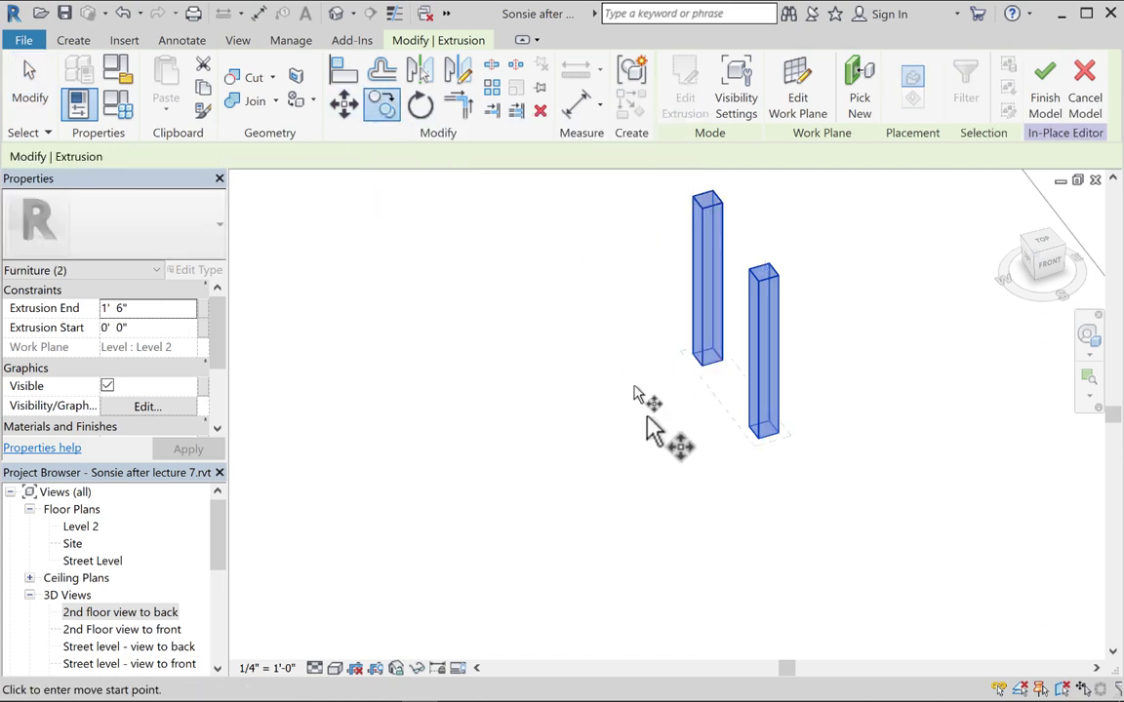
click(753, 441)
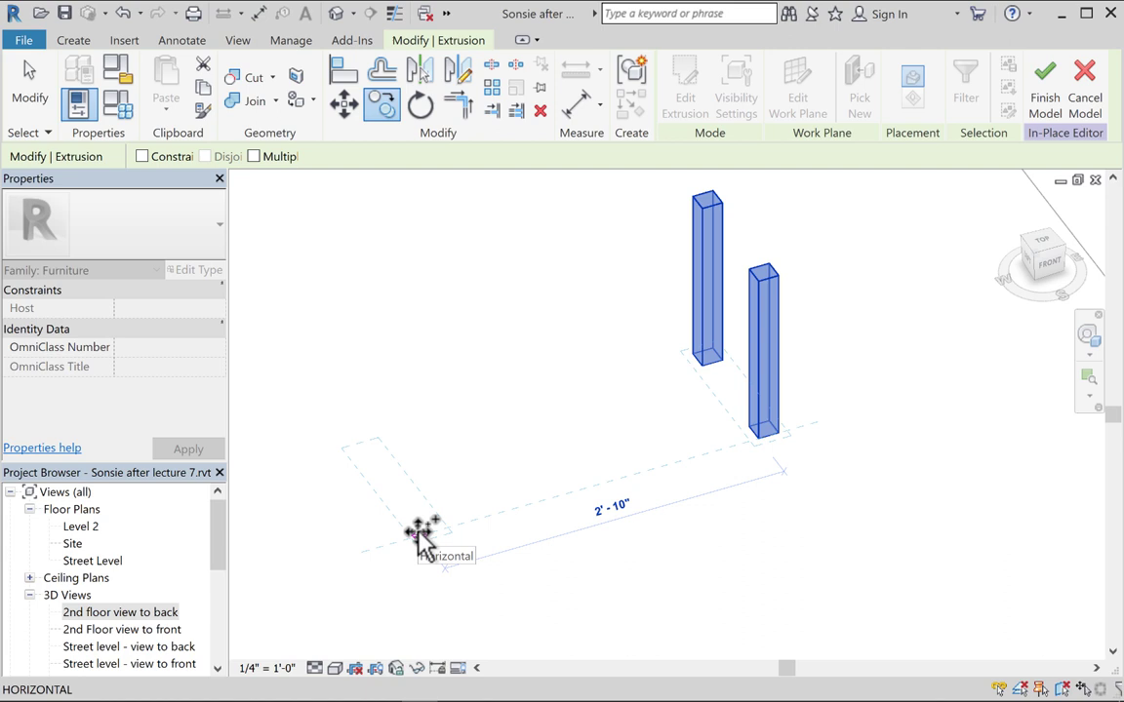
click(417, 533)
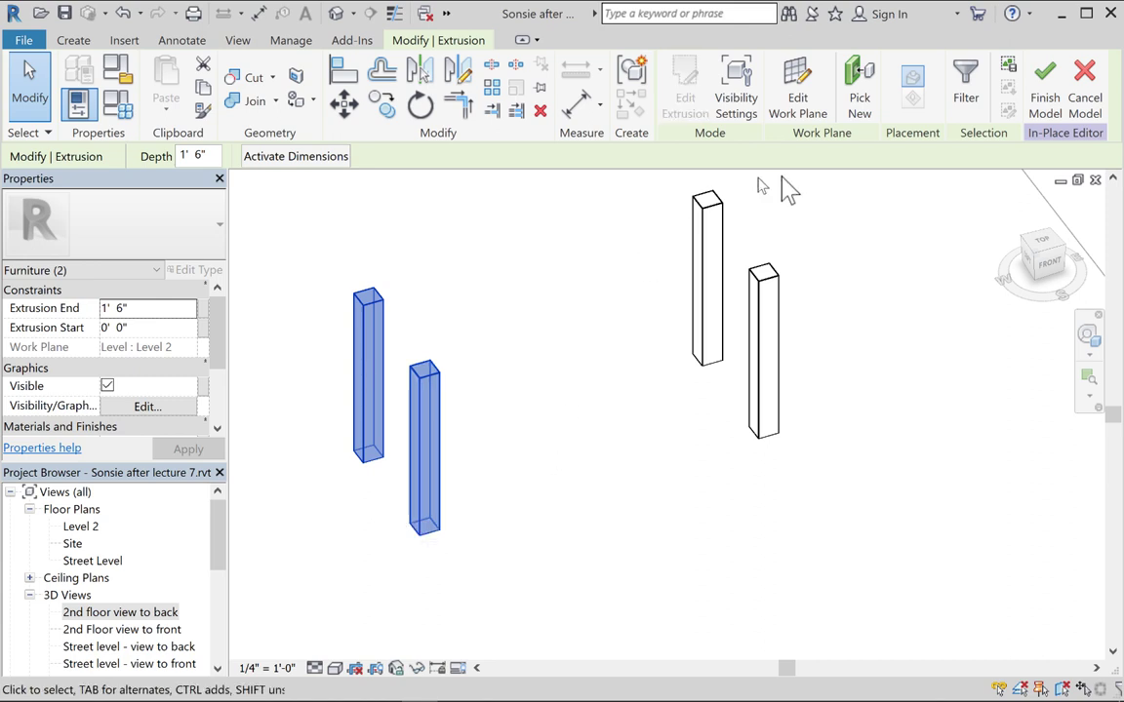
middle_drag(665, 293, 715, 341)
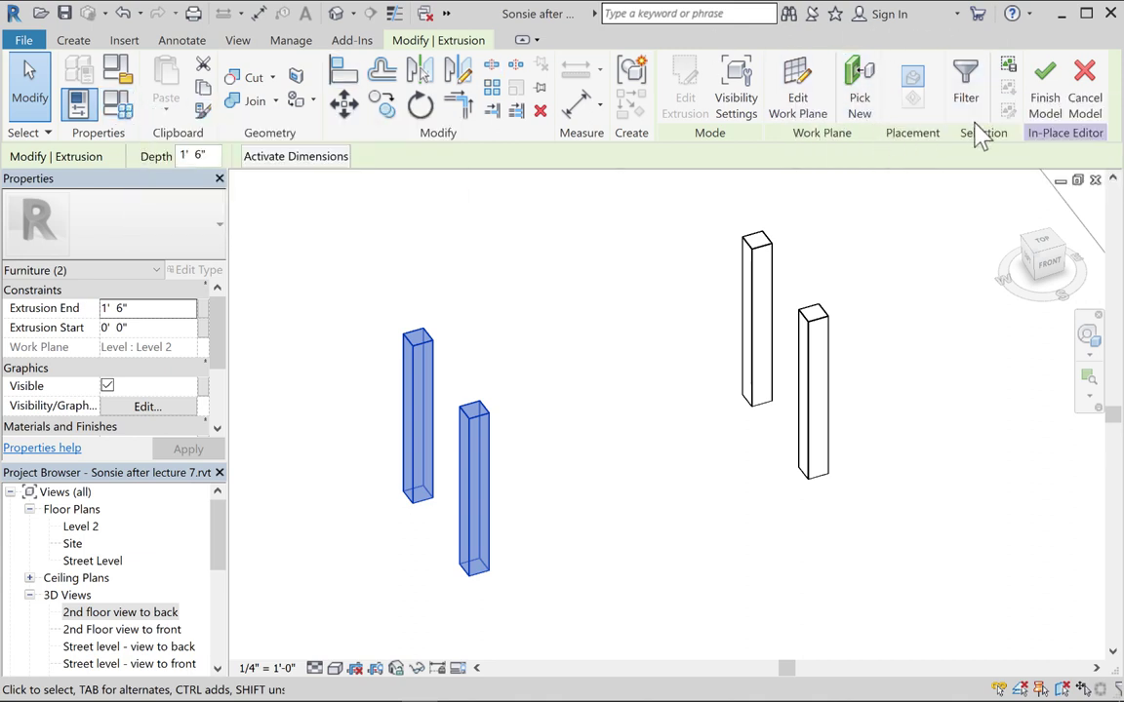
Try to move the two copied legs' work plane to the top face of the original leg, and undo it
click(802, 92)
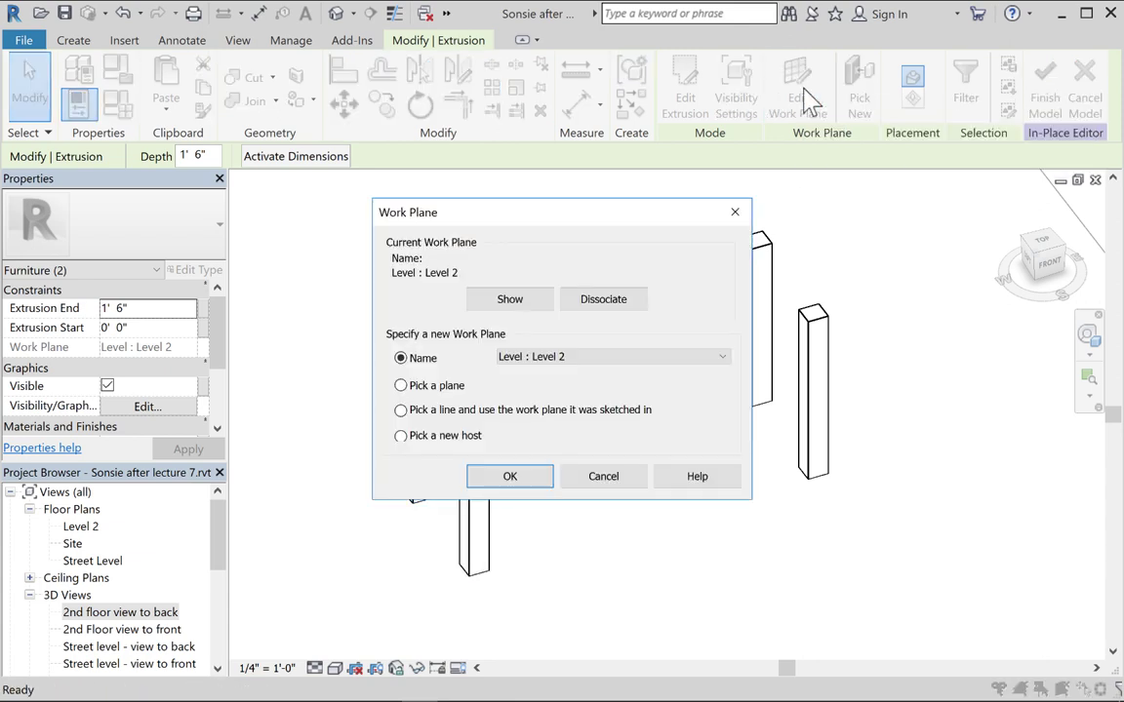
click(401, 385)
click(511, 478)
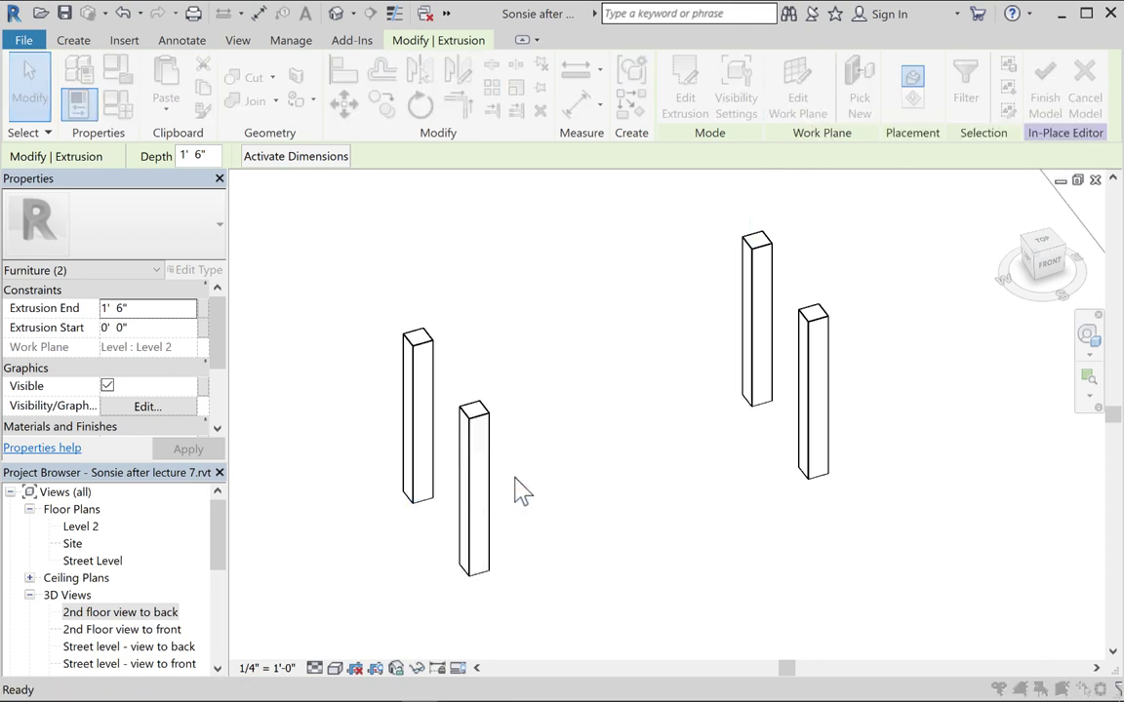
click(756, 241)
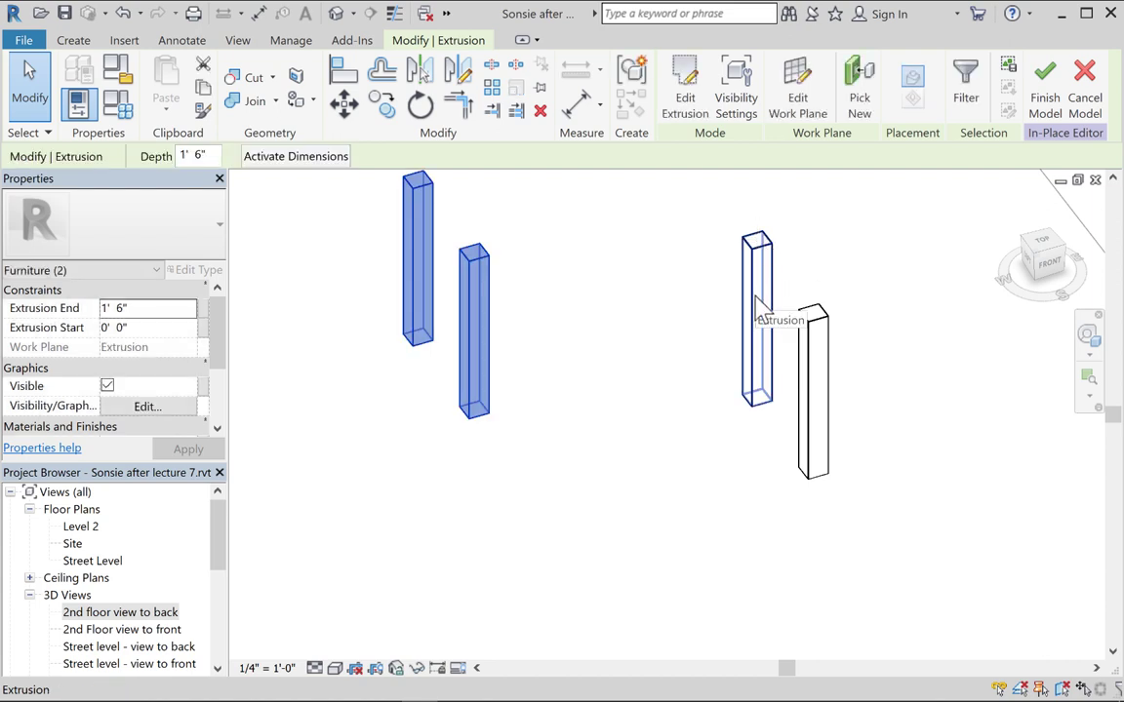
key(ctrl+z)
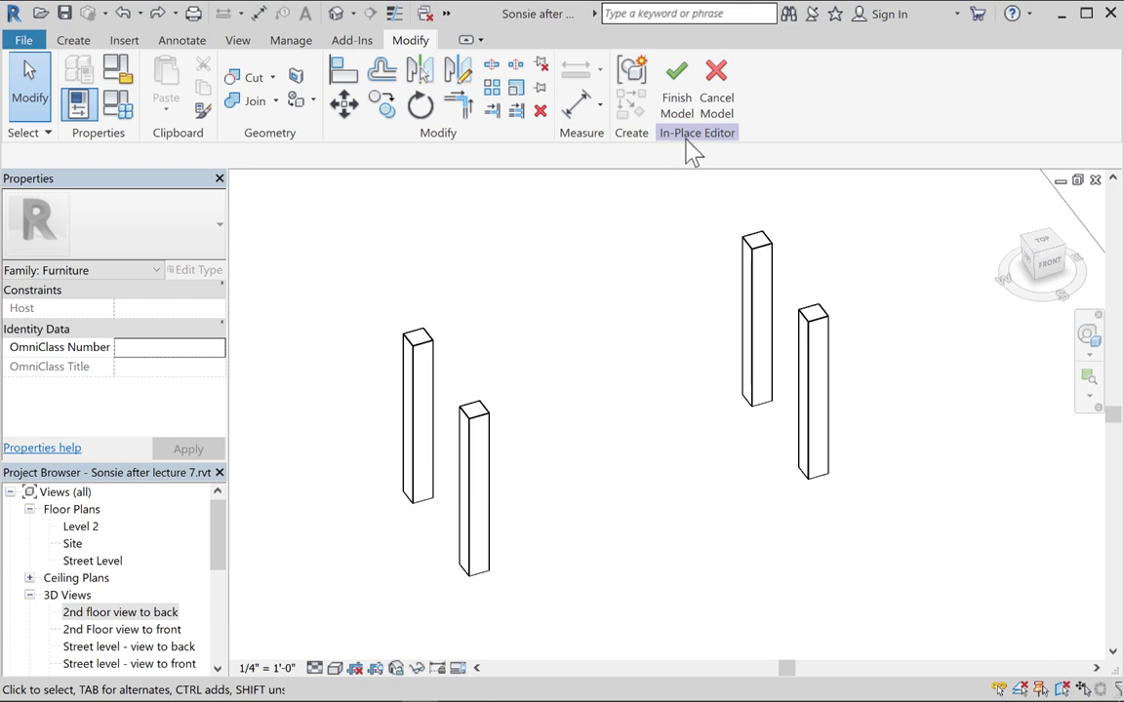
Finish the in-place model and select the resulting four-legged furniture component
click(676, 83)
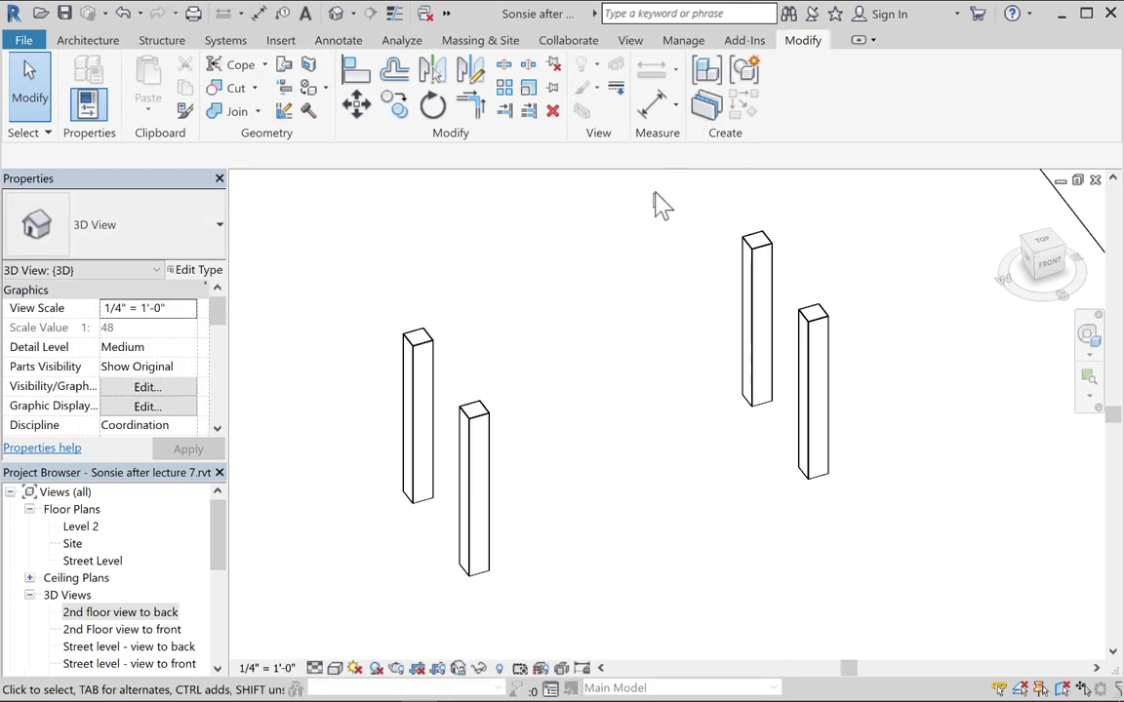
click(425, 346)
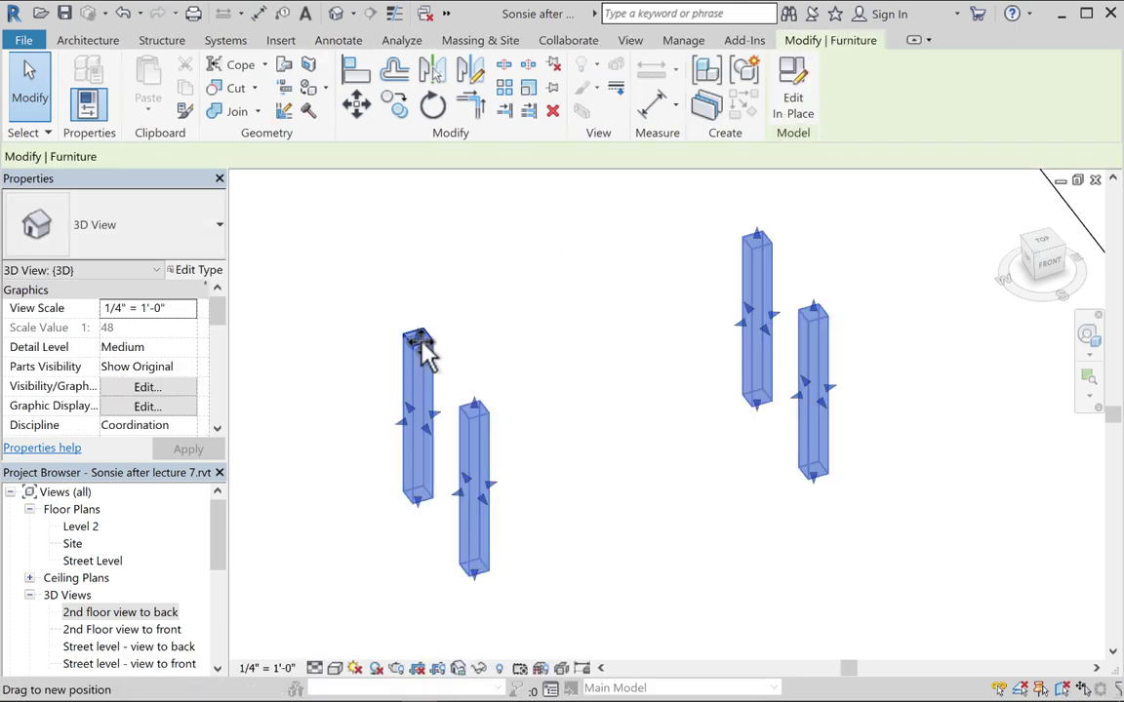
Reopen the bench seat for in-place editing and set a new extrusion's work plane to the top face of the right rear leg
click(507, 329)
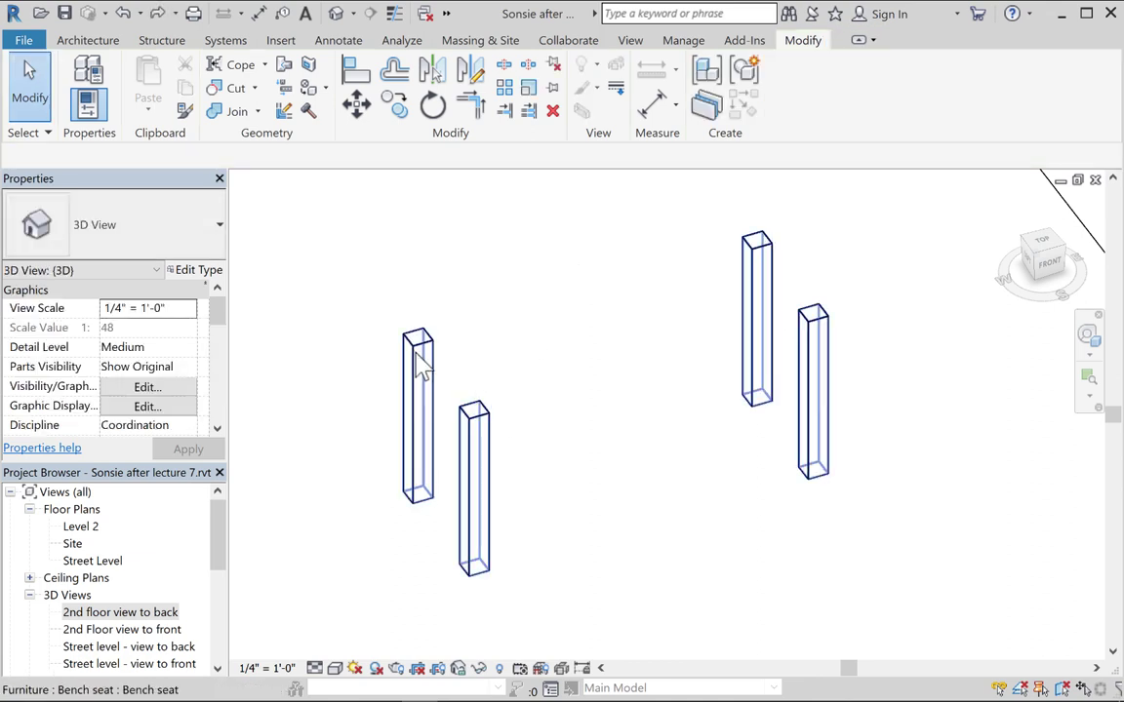
click(420, 364)
double_click(420, 364)
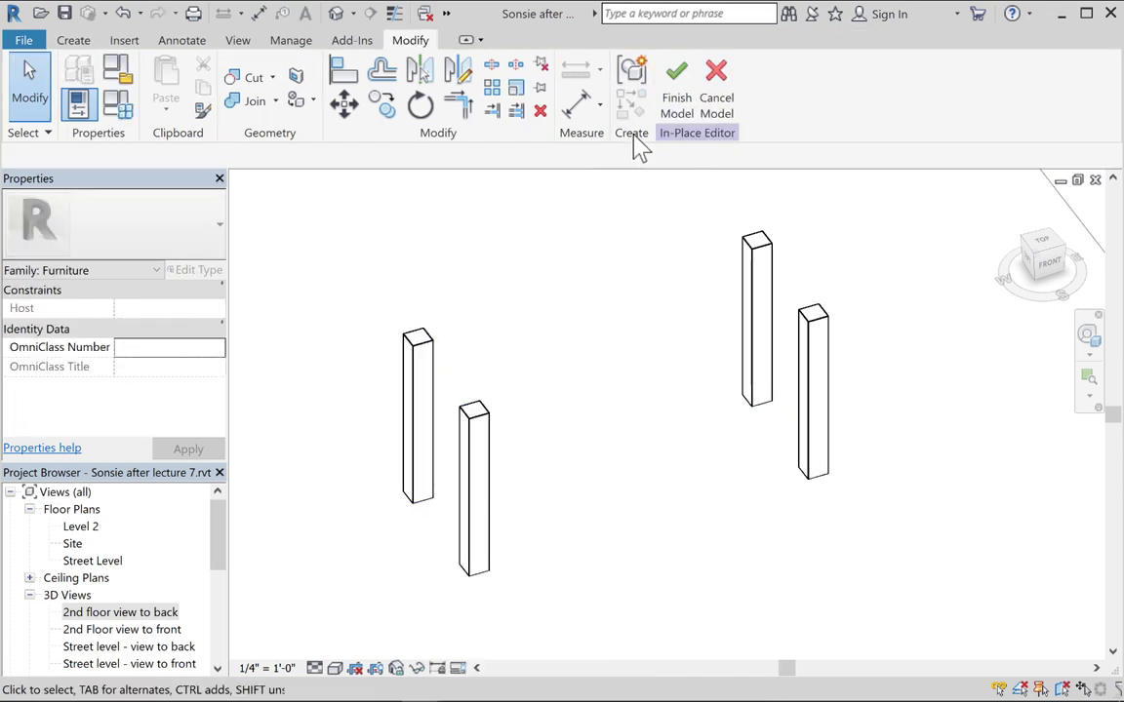
click(73, 40)
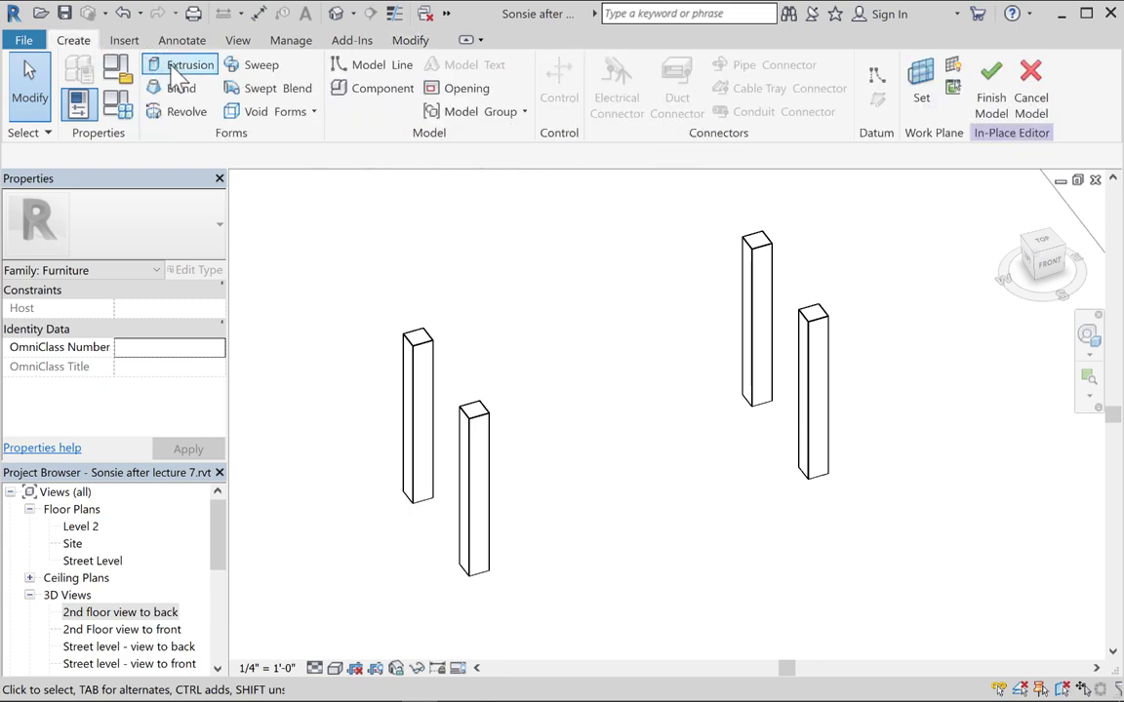
click(178, 72)
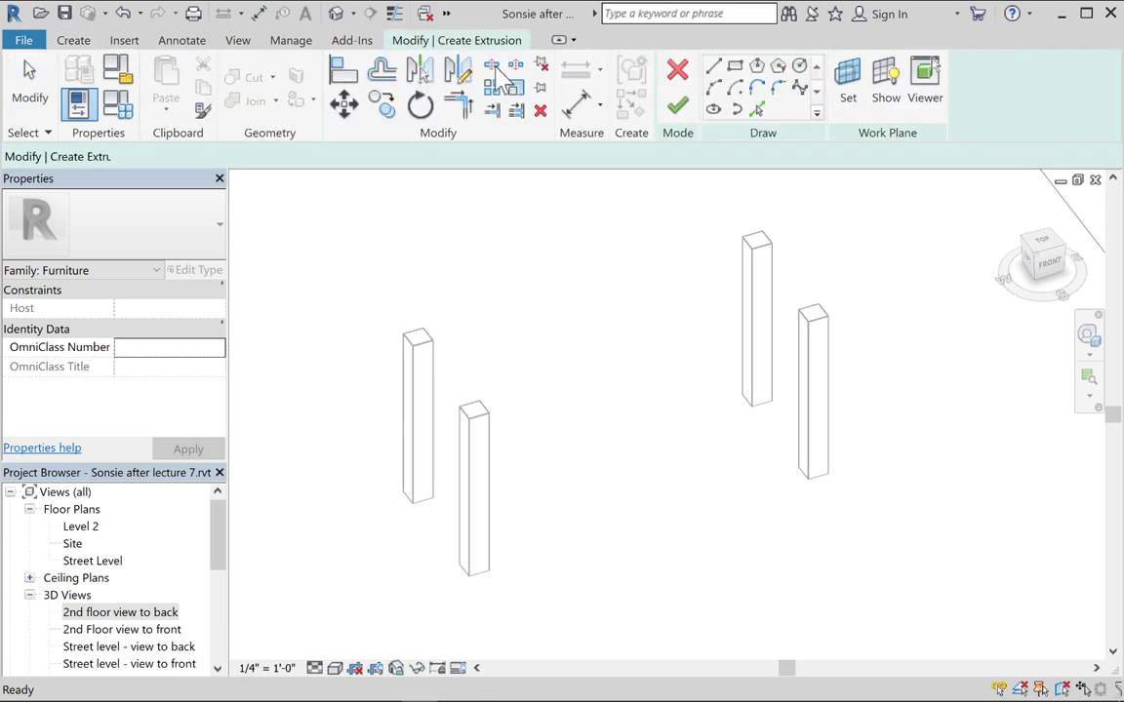
click(849, 83)
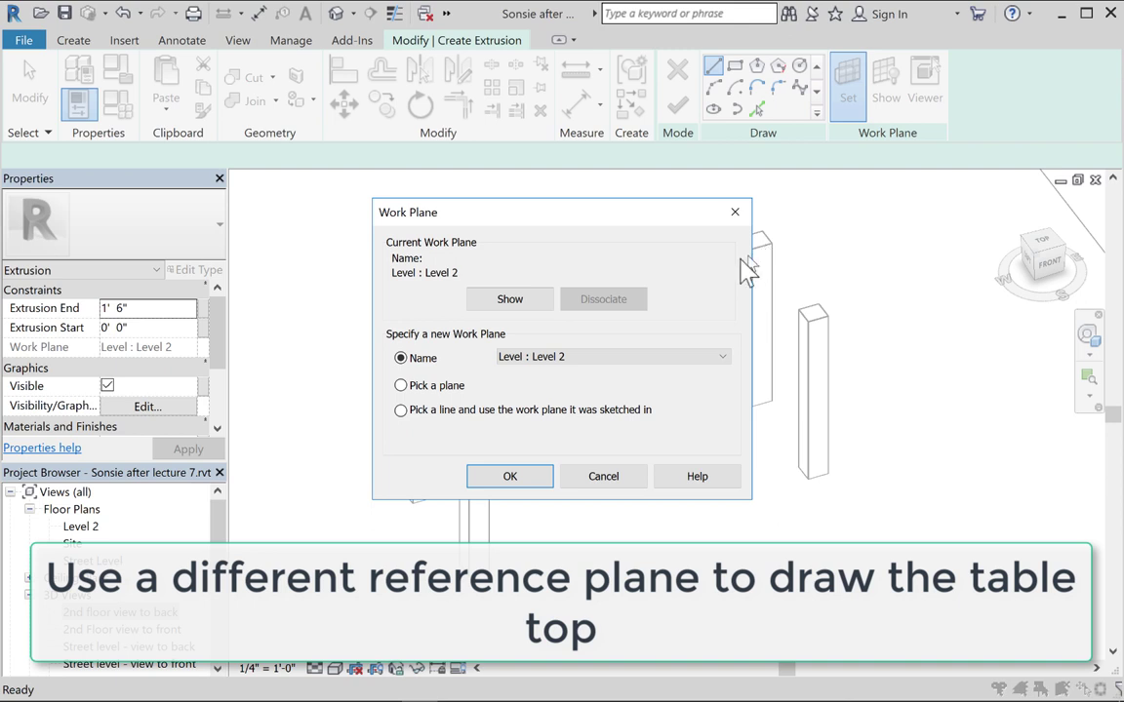
click(507, 476)
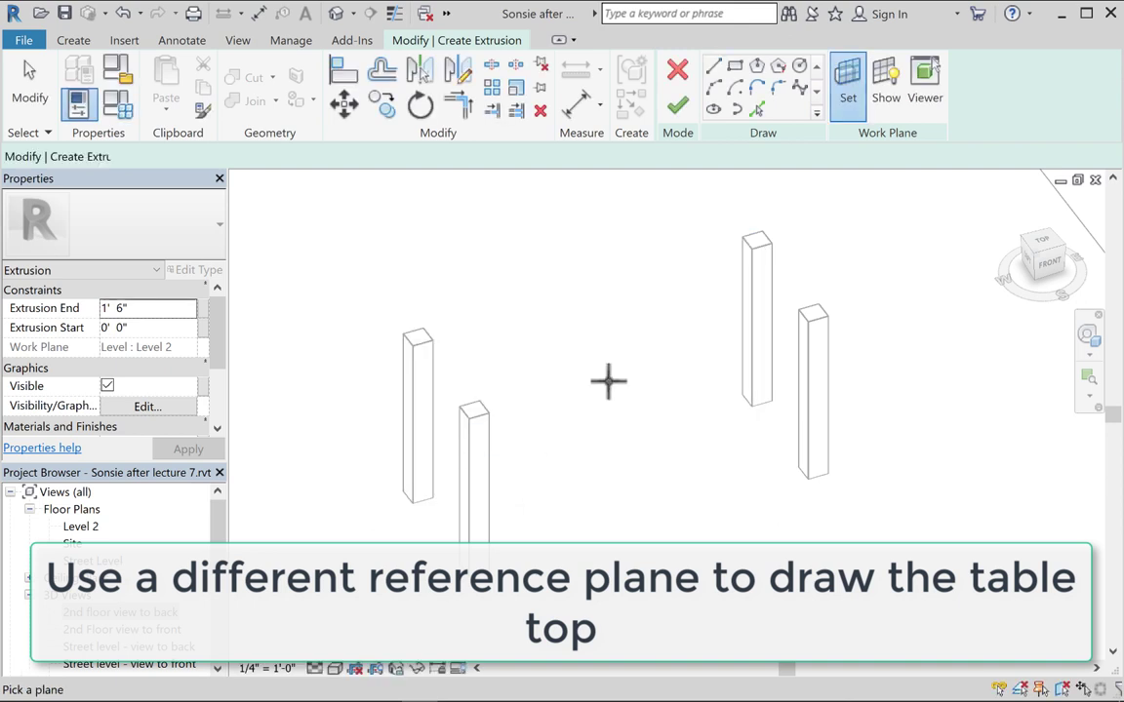
click(754, 236)
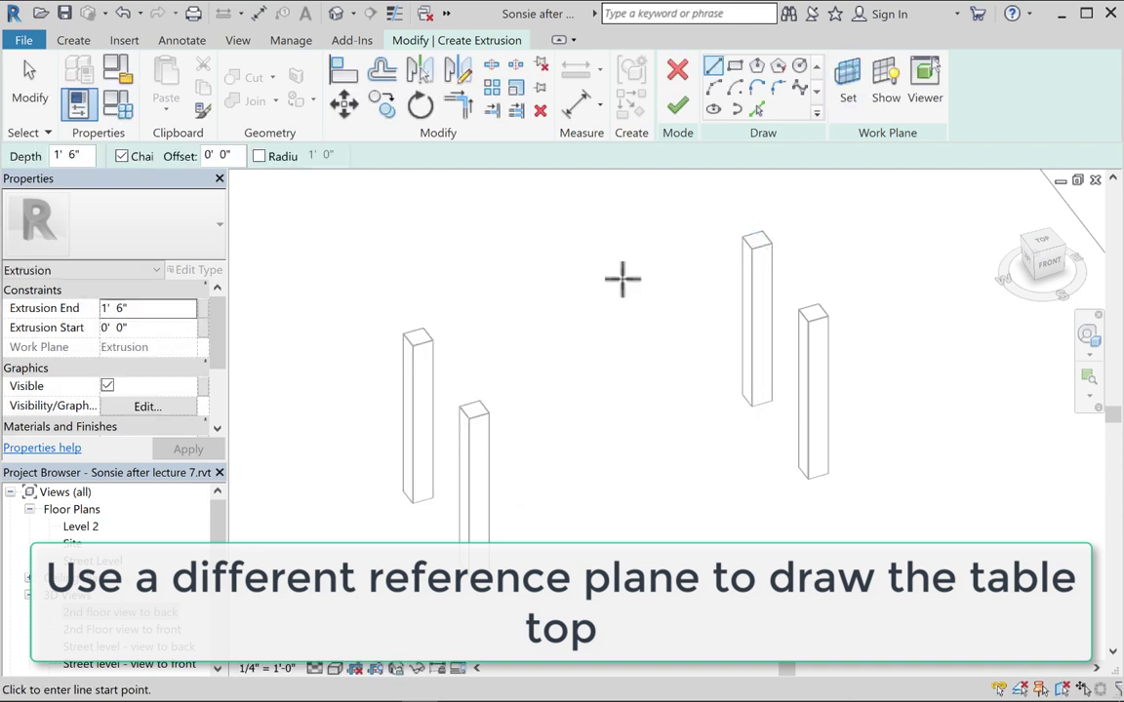
Sketch a rectangle about 3'-0" long across the four leg tops, spanning the outer corners of diagonally opposite legs
click(735, 65)
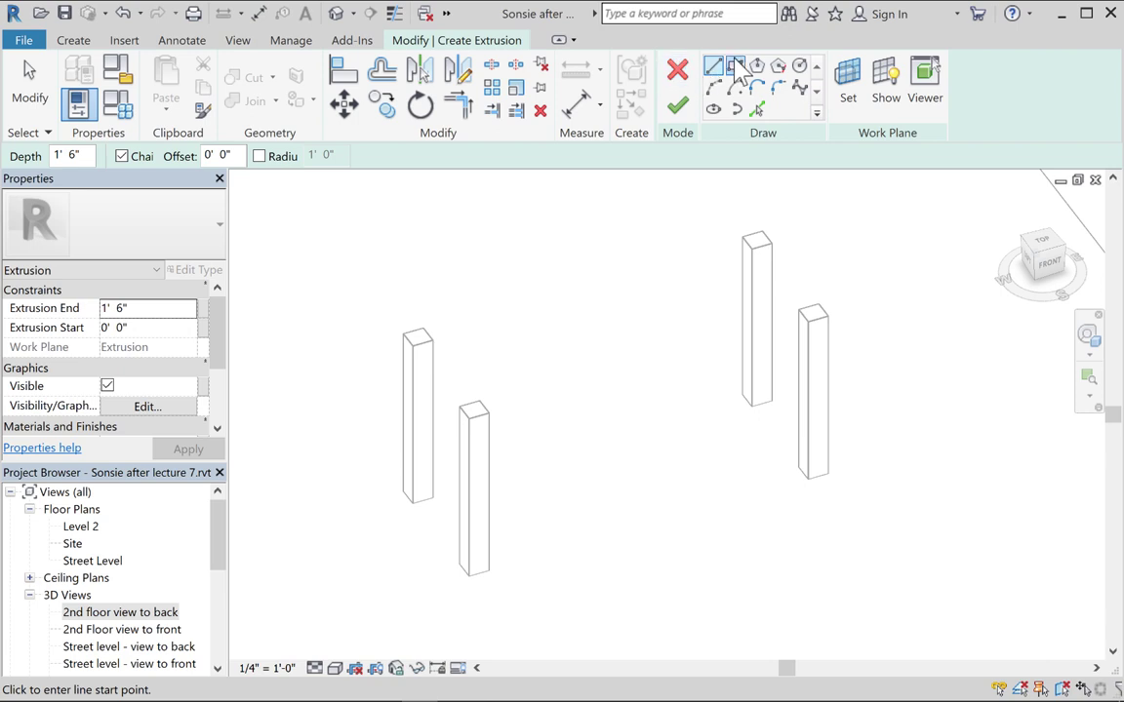
click(761, 235)
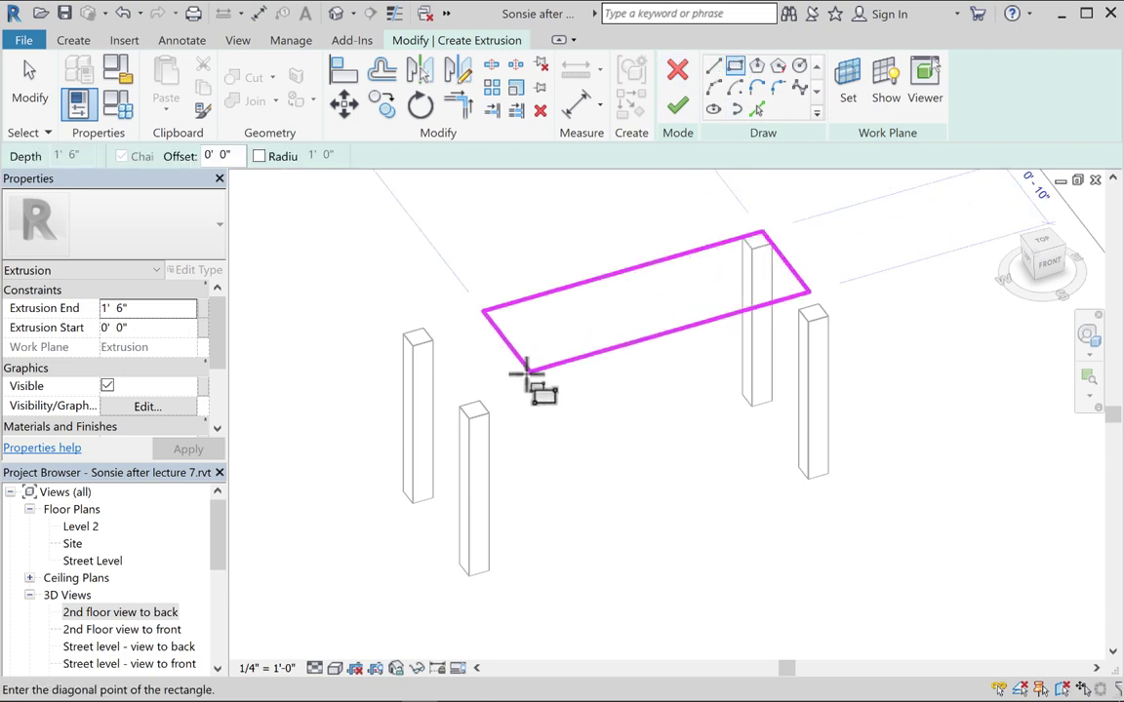
click(468, 417)
mouse_move(587, 375)
shift+middle_down()
mouse_move(605, 377)
mouse_move(615, 346)
mouse_move(667, 310)
mouse_move(637, 369)
mouse_move(624, 336)
mouse_move(732, 377)
shift+middle_up()
scroll(624, 336, up, 1)
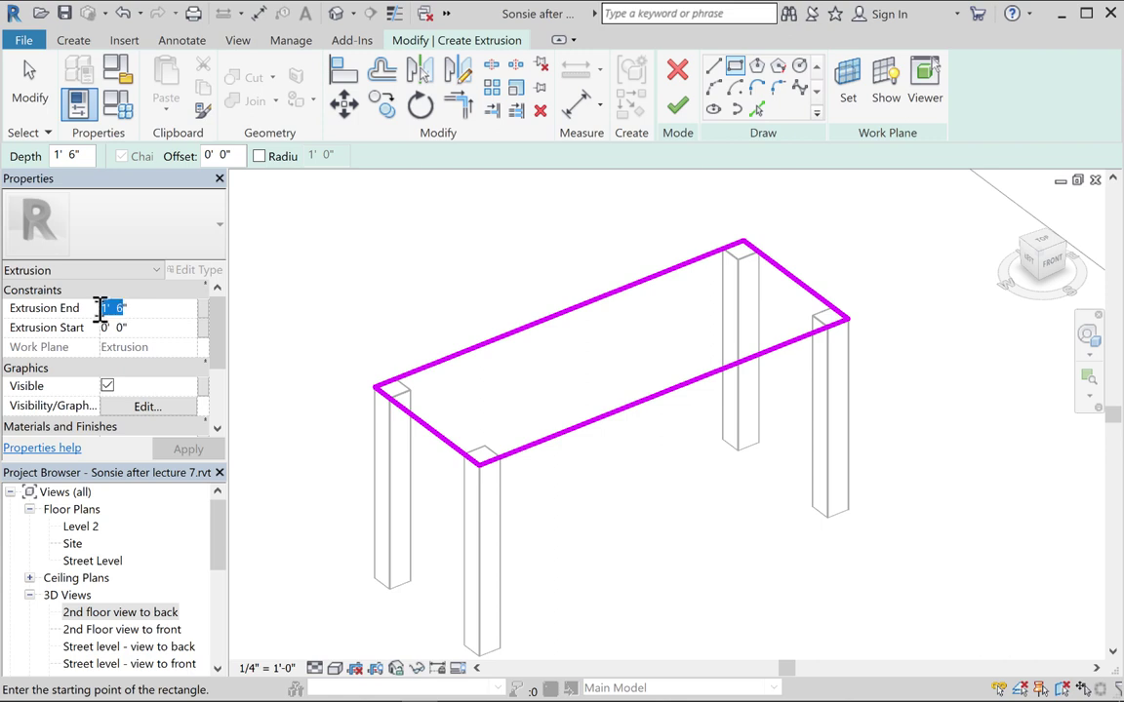
Set the extrusion end to 3" and finish the seat slab extrusion
text(2")
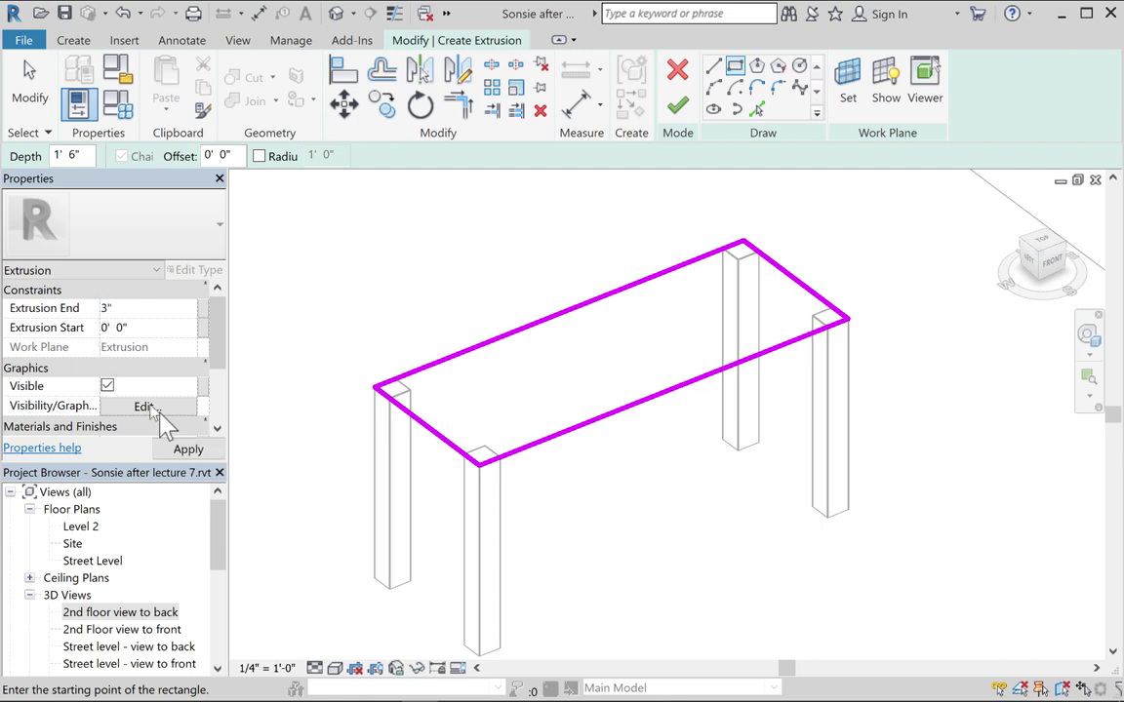
click(186, 448)
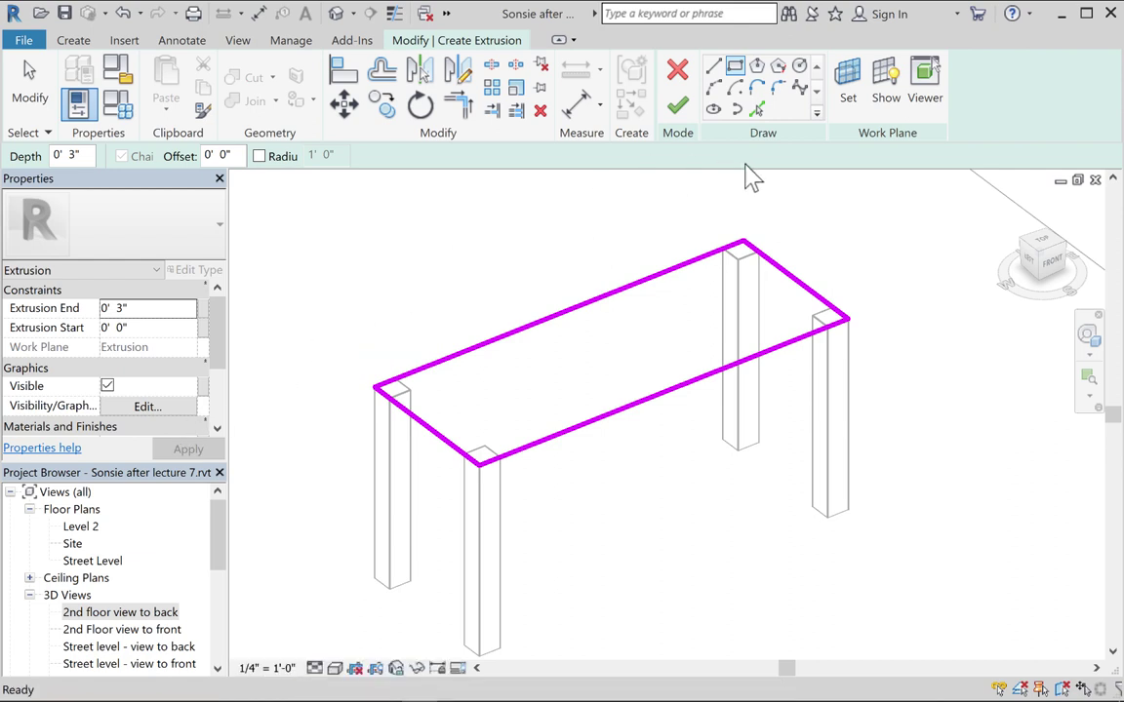
click(678, 107)
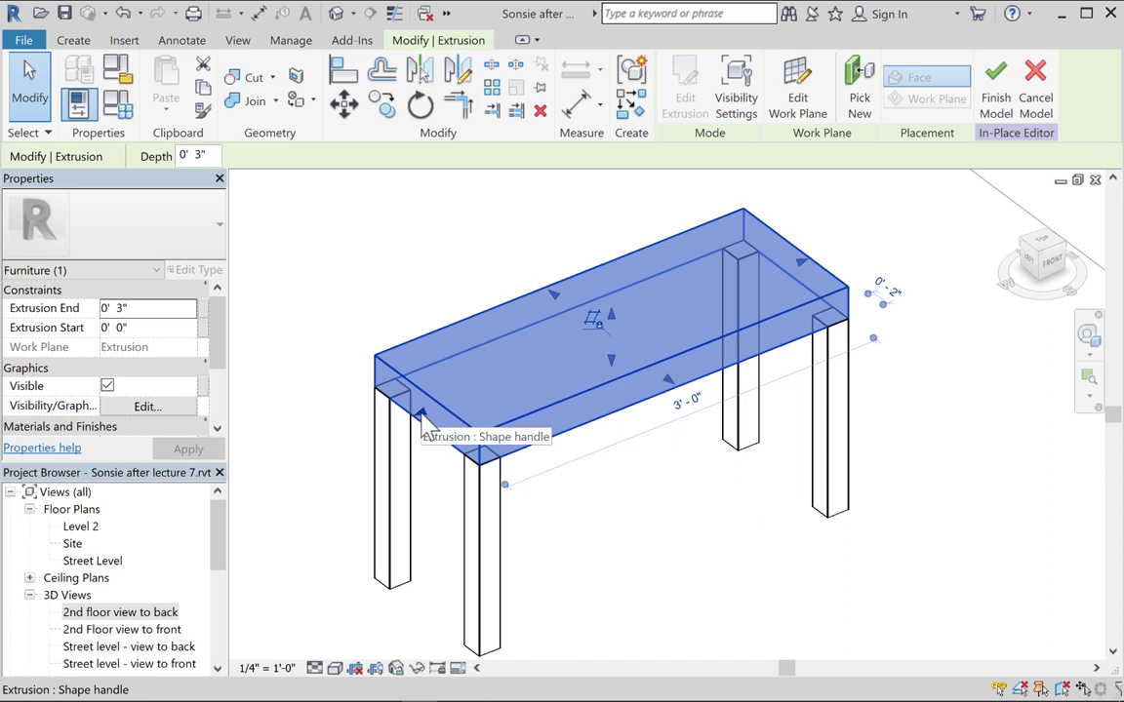
Stretch all four sides of the seat slab outward so it overhangs the legs
drag(422, 418, 410, 429)
drag(661, 390, 672, 390)
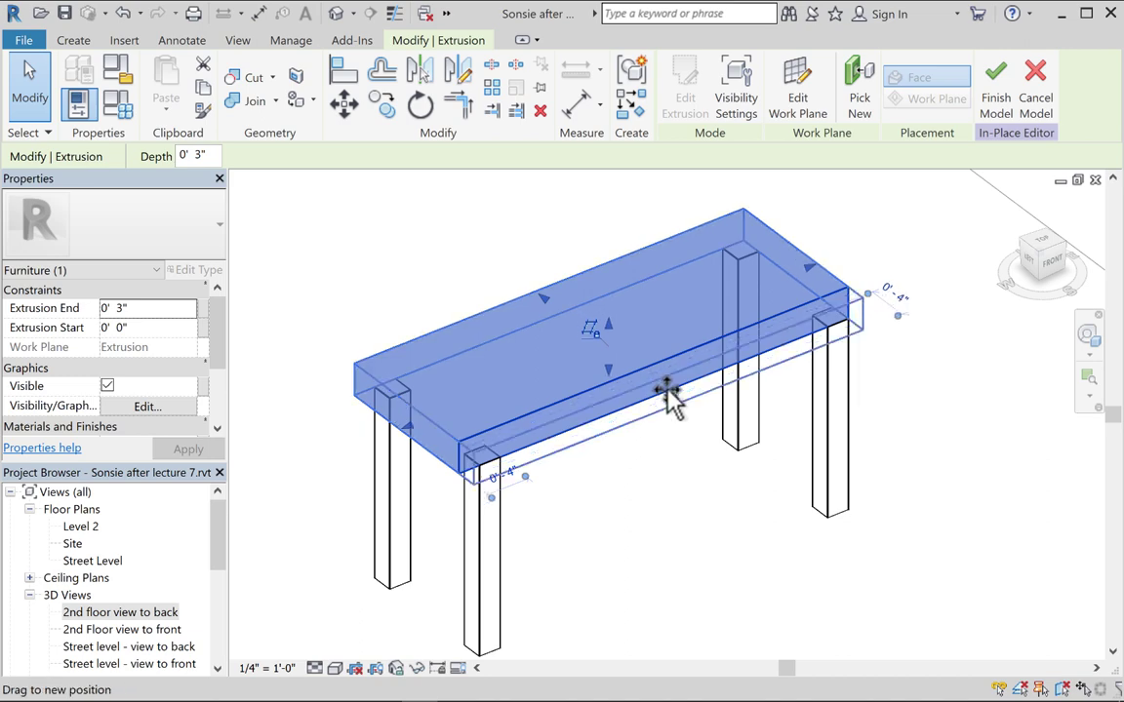
shift+middle_drag(597, 436, 722, 435)
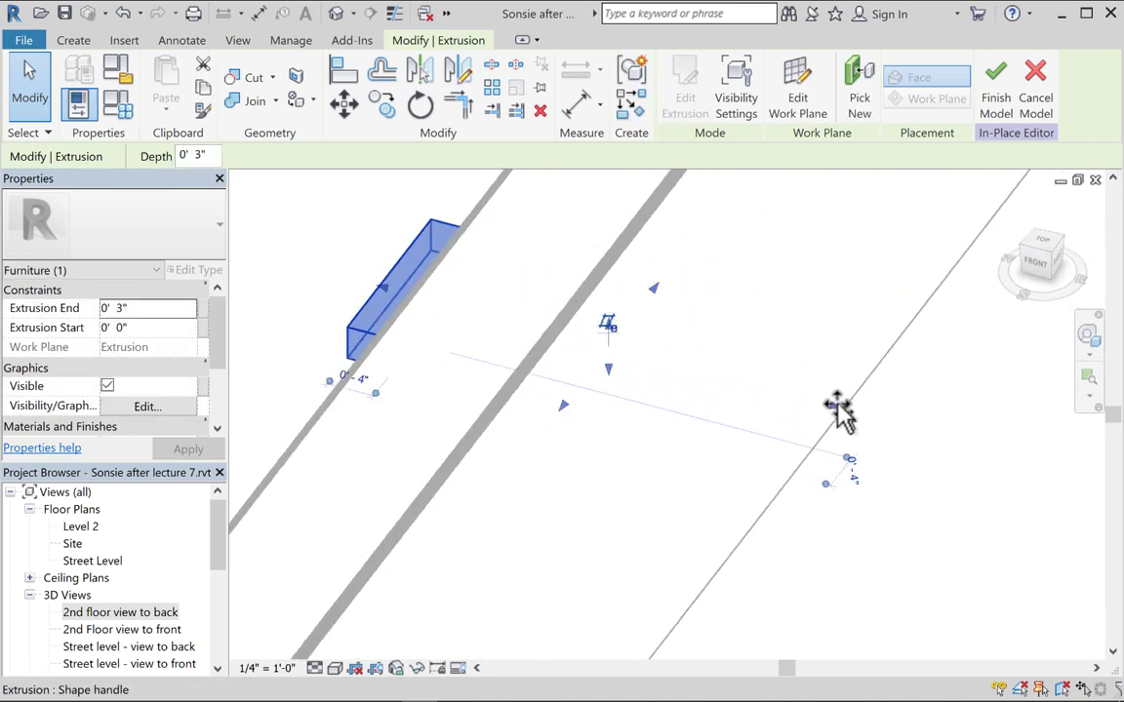
drag(840, 406, 730, 382)
shift+middle_drag(730, 382, 966, 366)
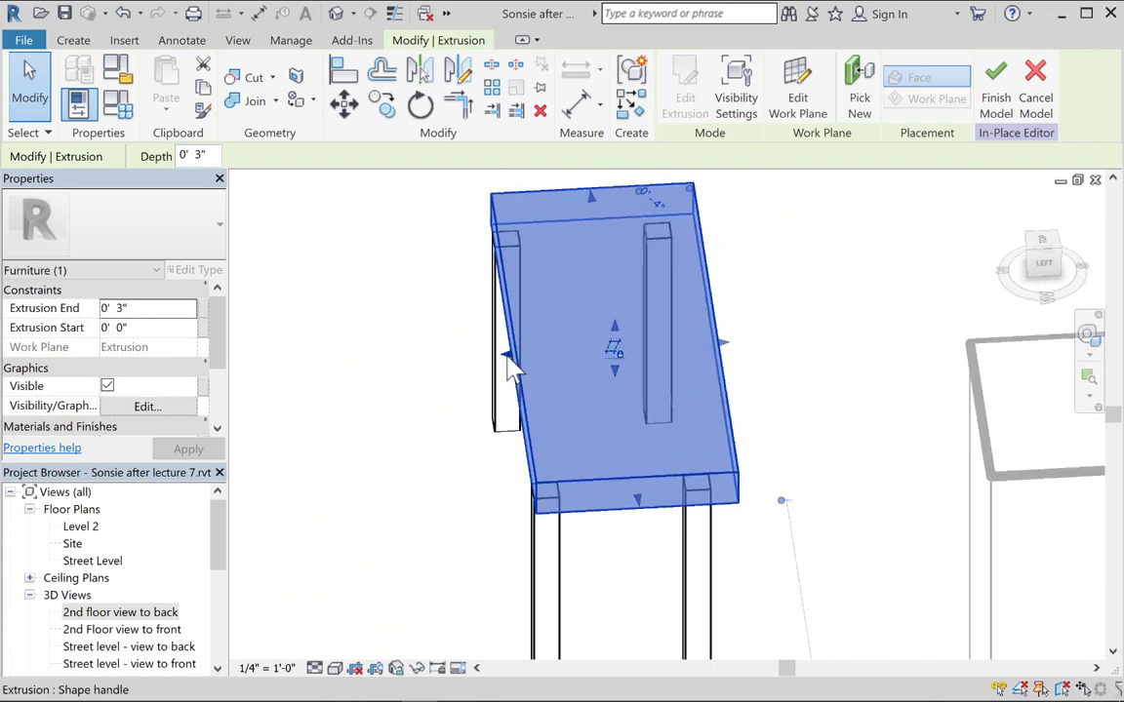
mouse_move(510, 364)
mouse_down()
mouse_move(501, 344)
mouse_move(493, 359)
mouse_up()
click(454, 398)
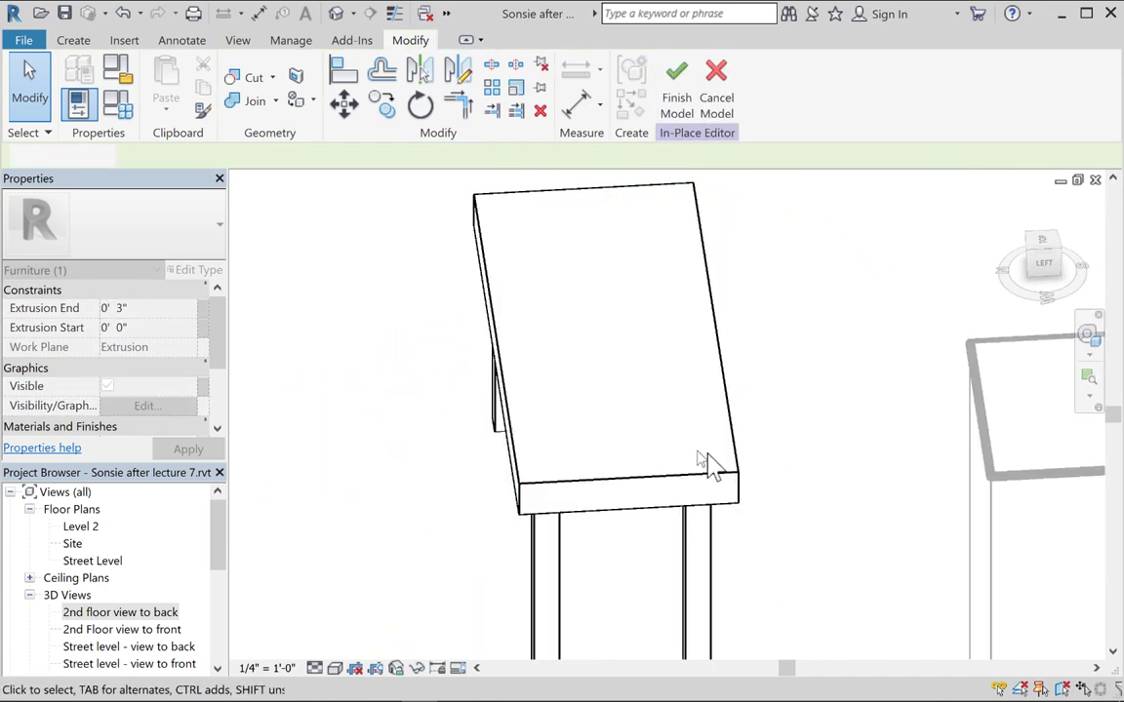
Start a sweep and pick the four top edges of the seat slab as its 3D path
shift+middle_drag(710, 466, 592, 450)
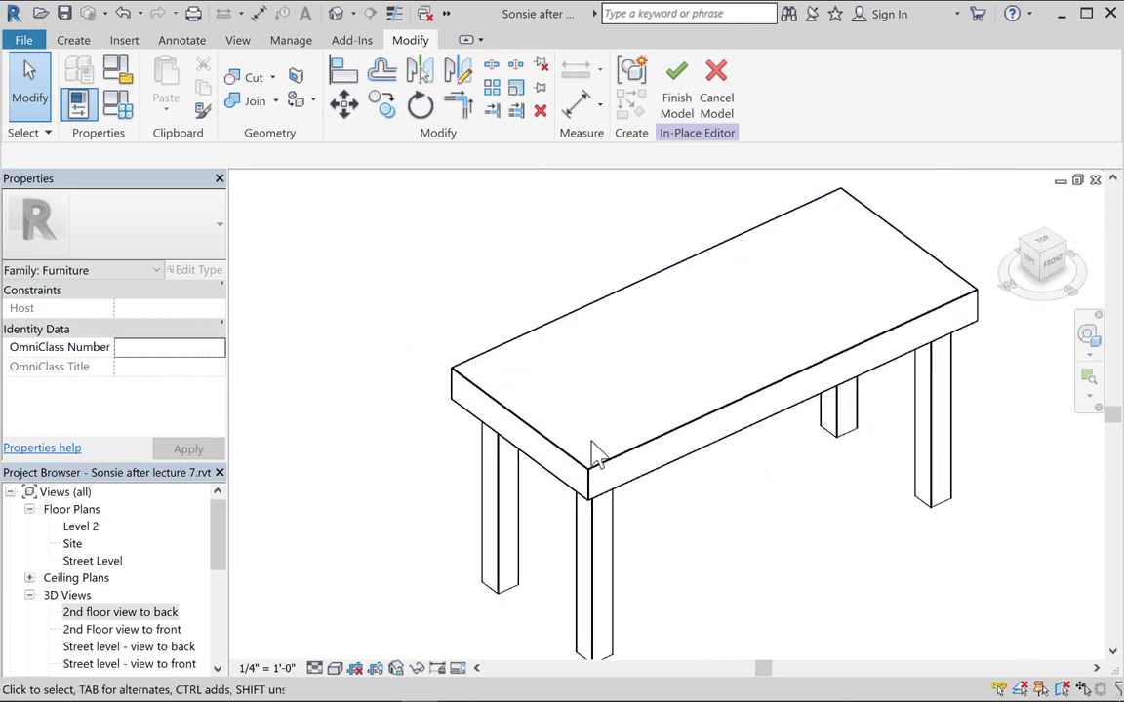
middle_drag(741, 470, 673, 478)
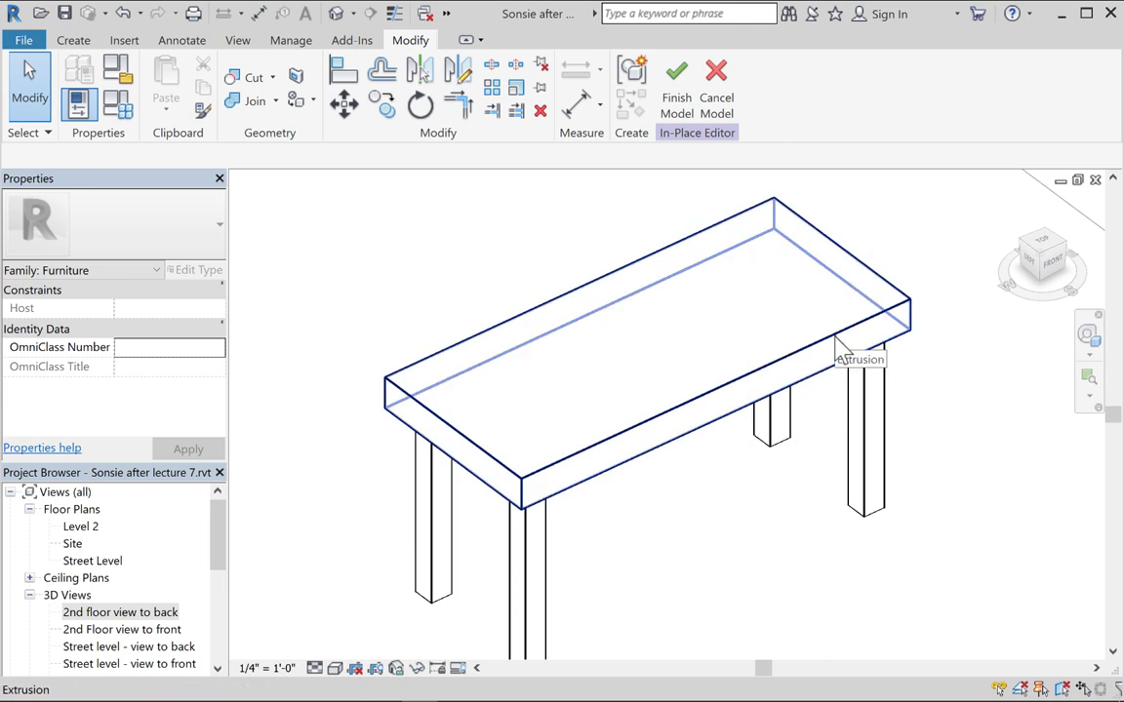
mouse_move(844, 427)
middle_down()
mouse_move(849, 444)
mouse_move(839, 436)
middle_up()
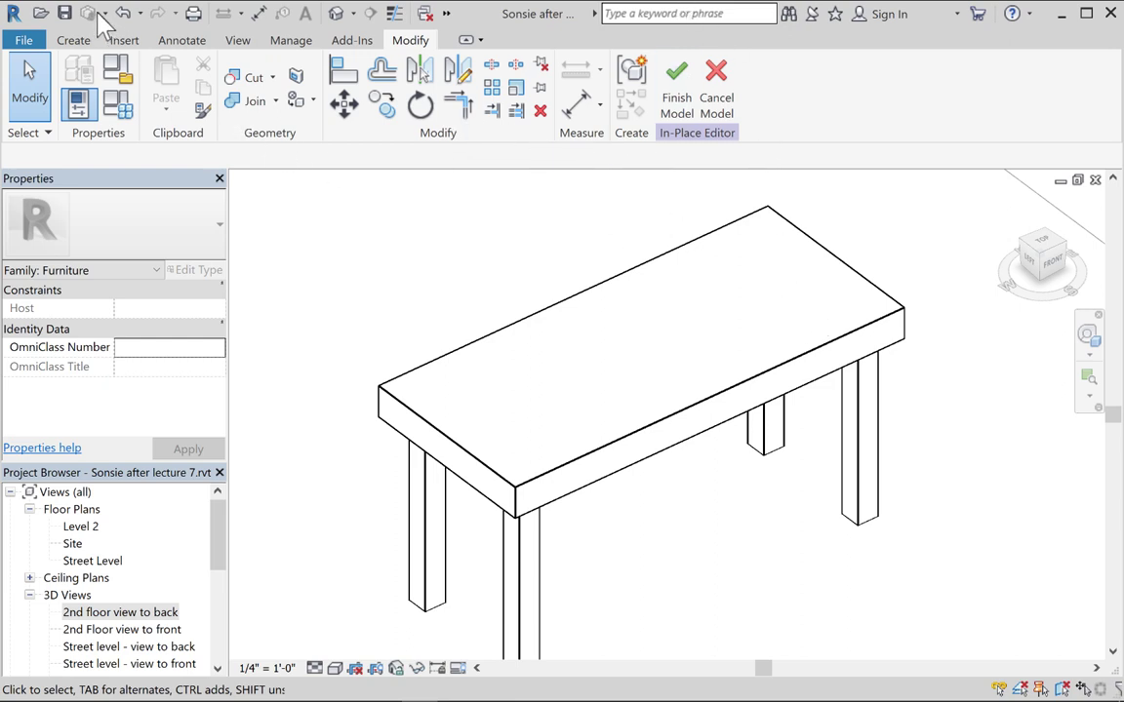
click(72, 45)
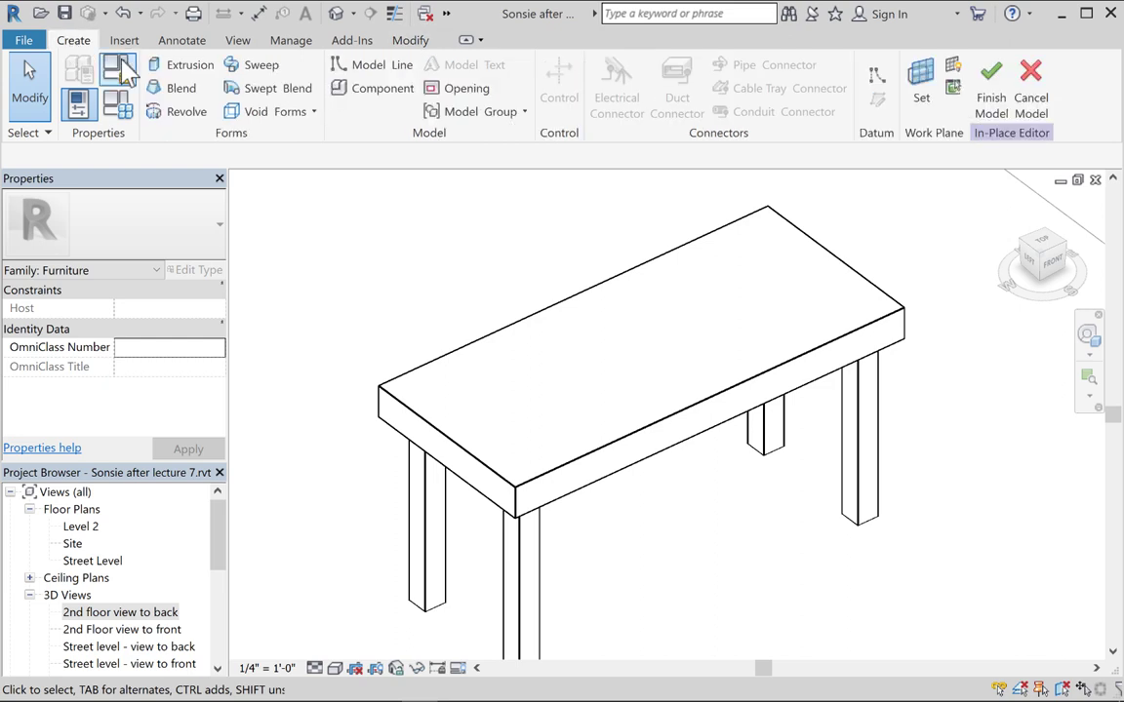
click(256, 66)
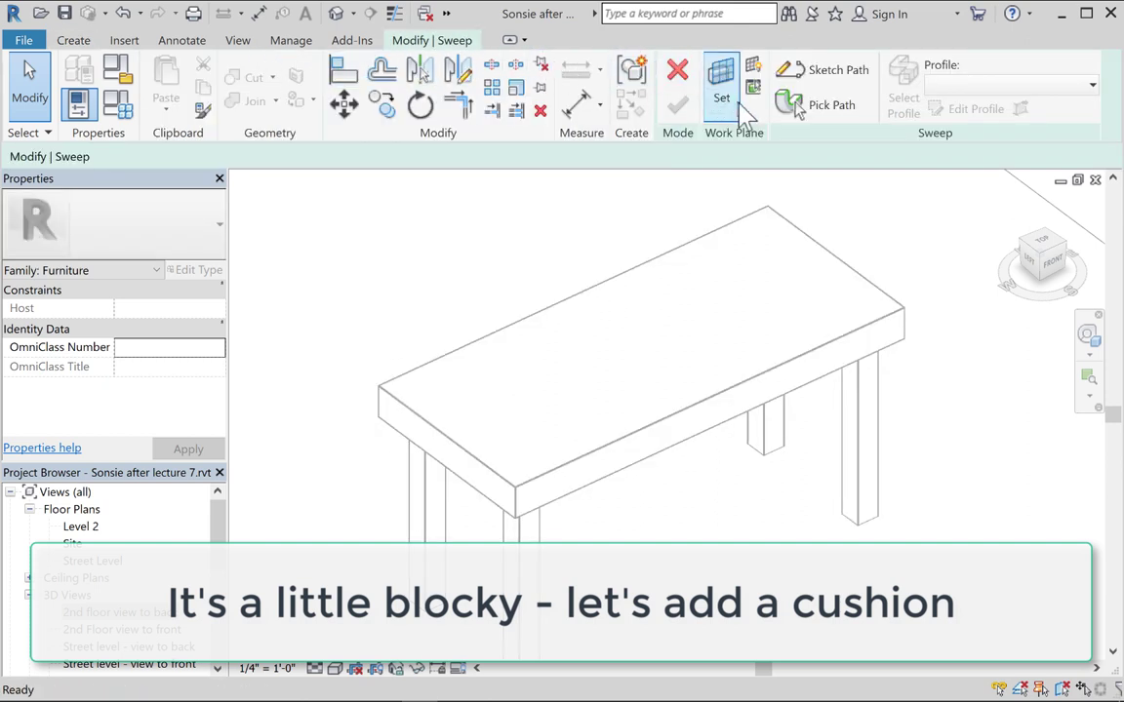
click(819, 110)
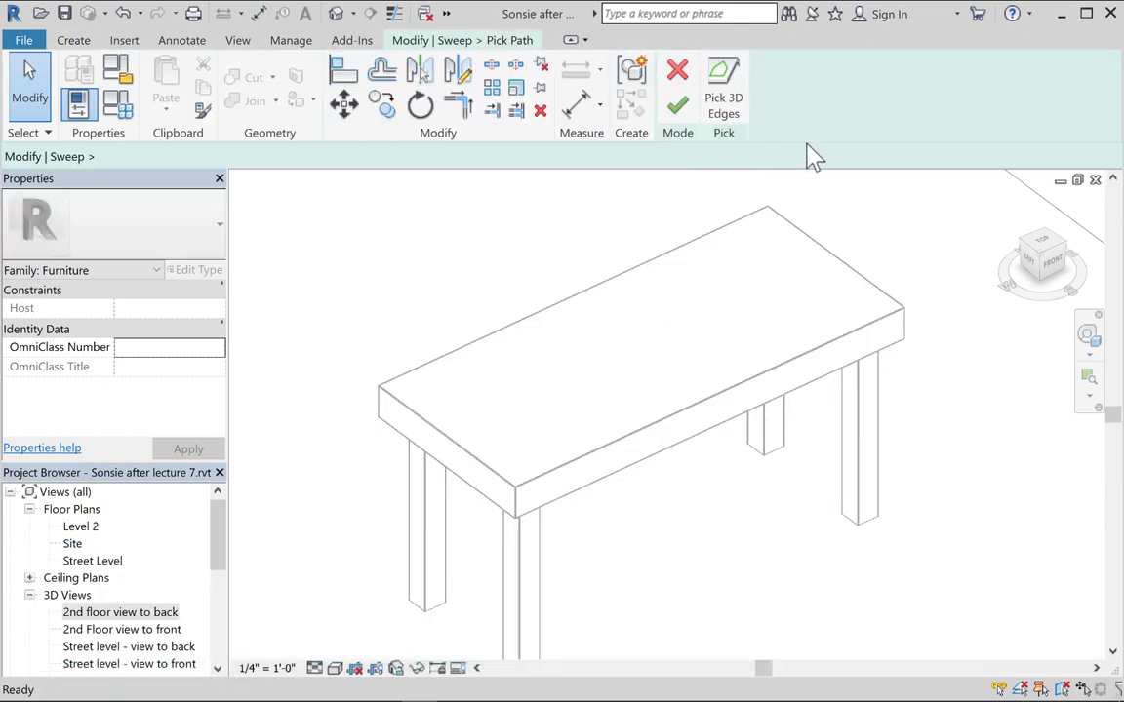
click(797, 237)
click(734, 246)
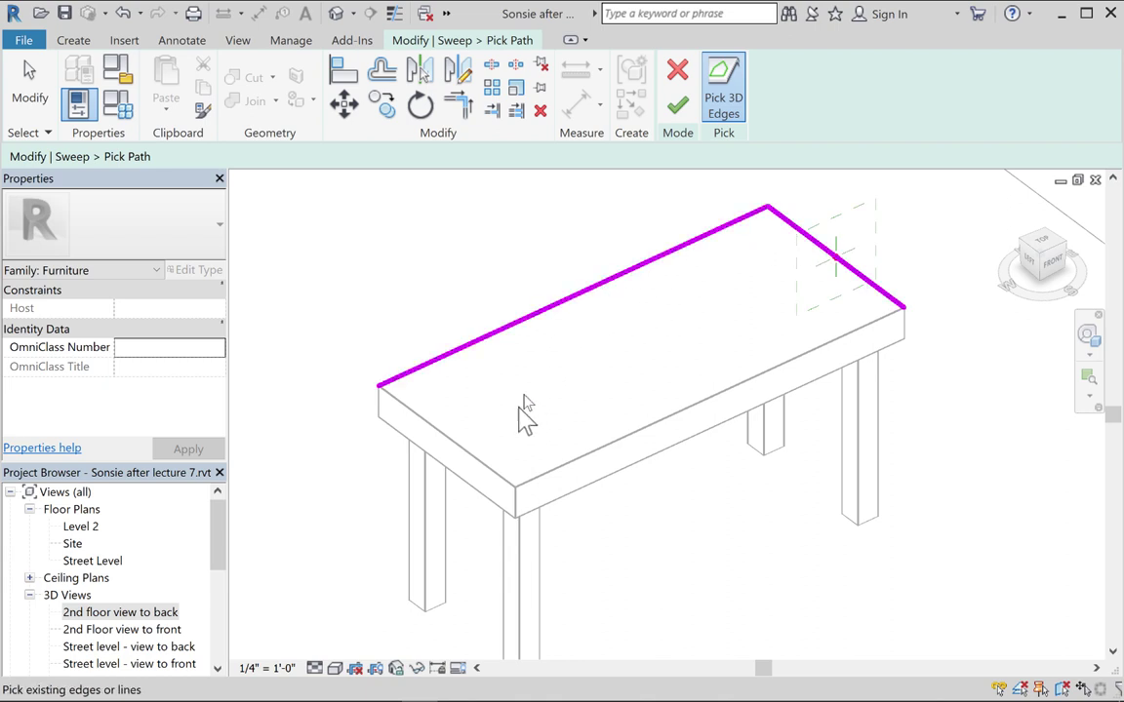
click(464, 453)
click(586, 466)
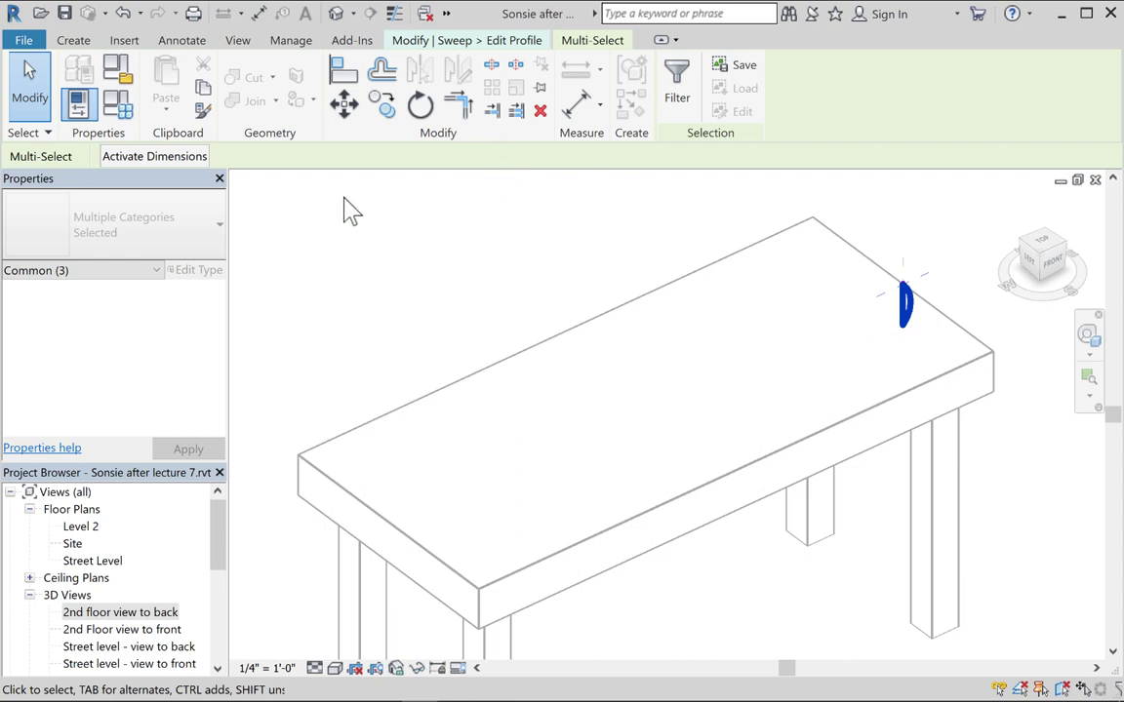
Finish the half-round profile and complete the sweep around the seat slab's edge
click(488, 244)
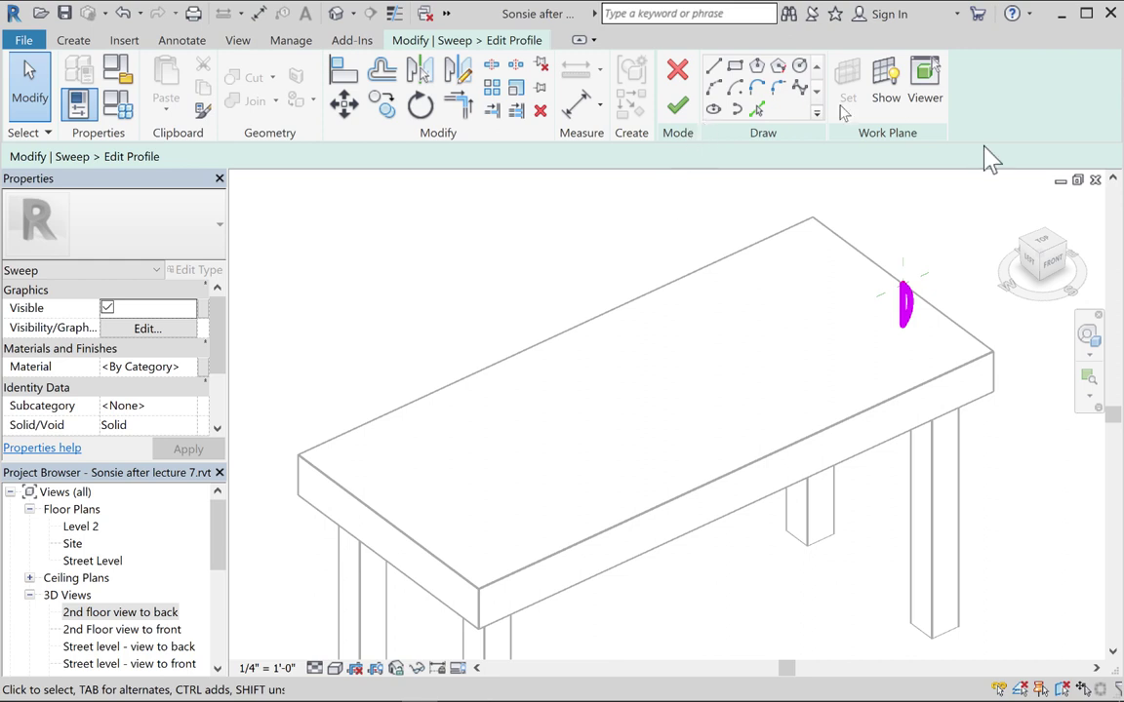
click(678, 107)
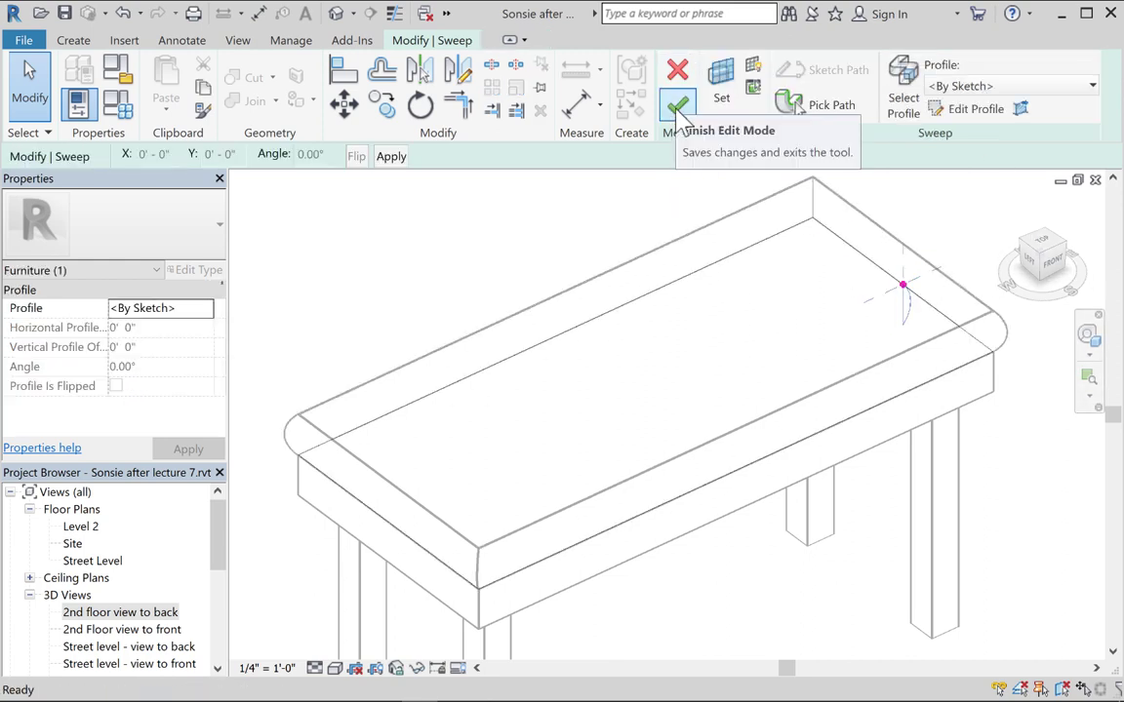
click(678, 107)
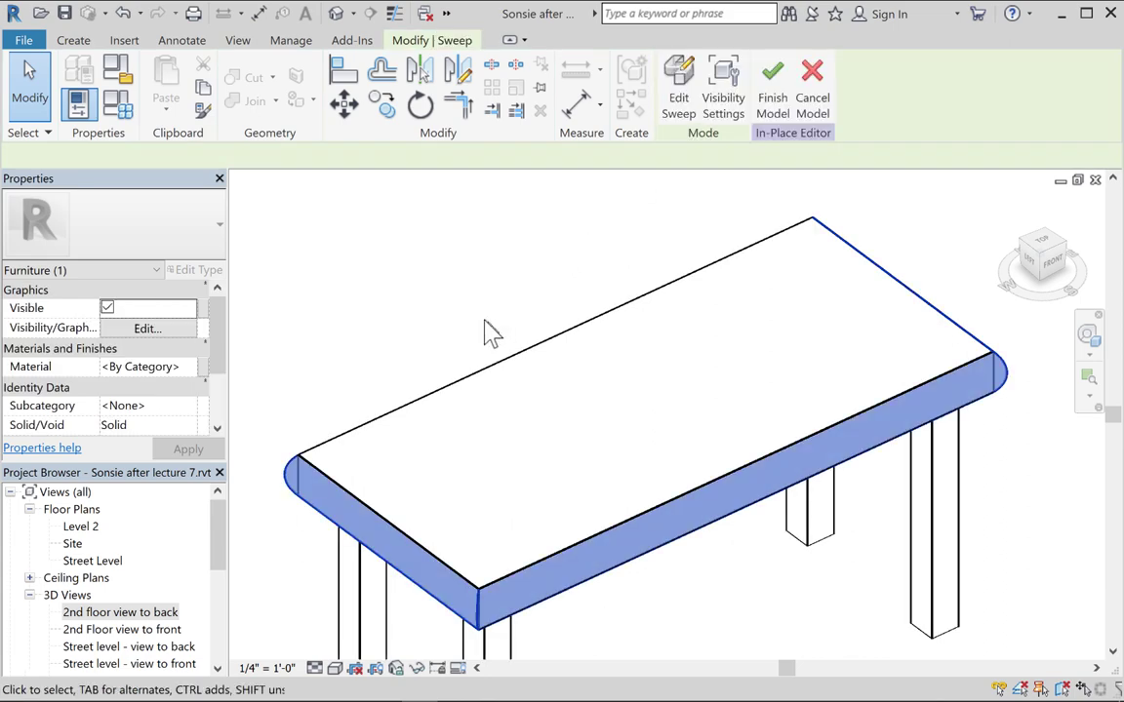
click(467, 315)
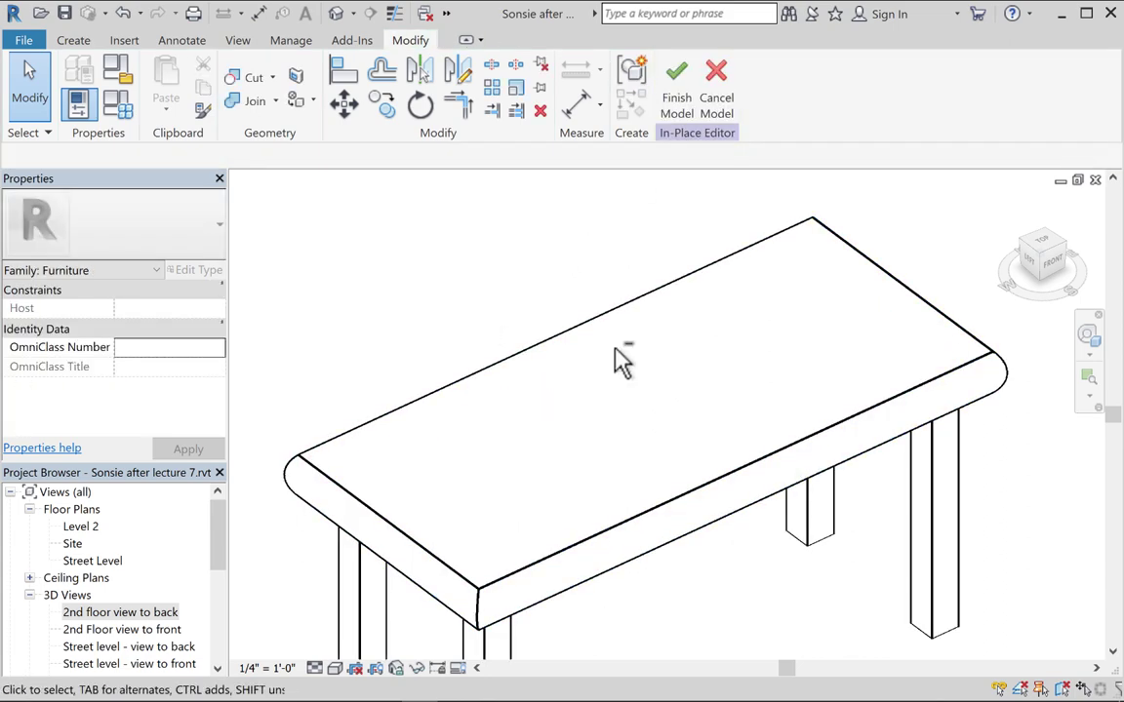
Finish the in-place model of the bench with its rounded seat edge
mouse_move(618, 359)
shift+middle_down()
mouse_move(610, 334)
mouse_move(557, 308)
mouse_move(592, 348)
mouse_move(715, 373)
mouse_move(624, 369)
mouse_move(634, 369)
mouse_move(620, 354)
shift+middle_up()
scroll(620, 354, up, 4)
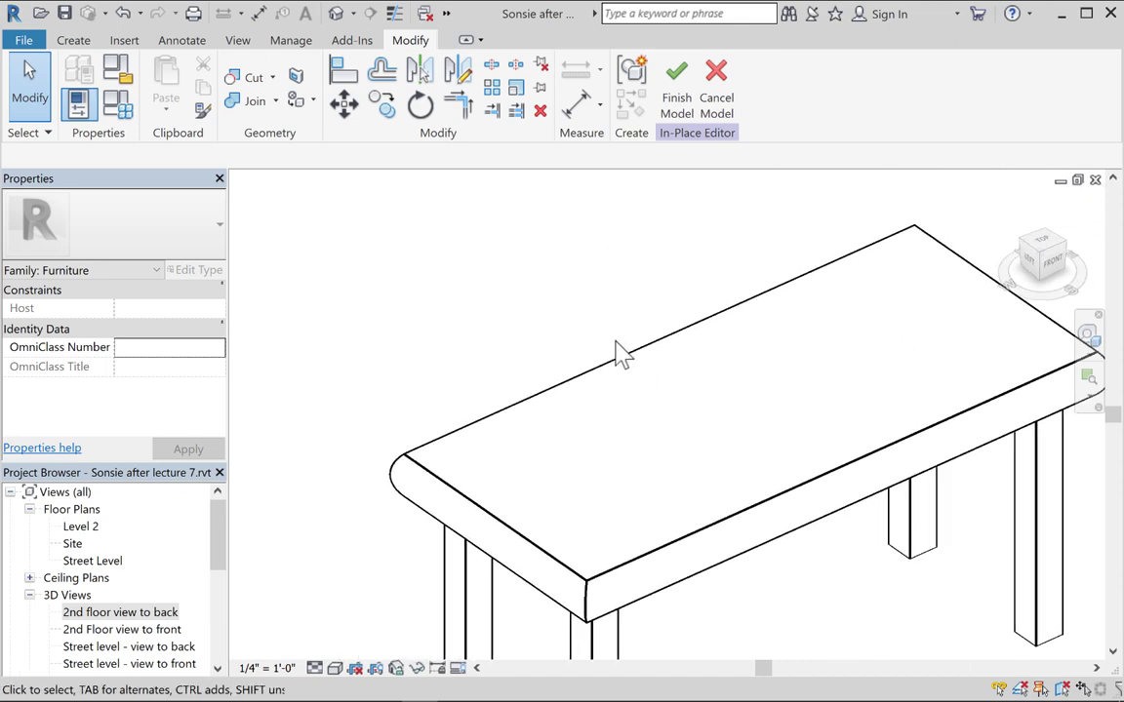
click(676, 86)
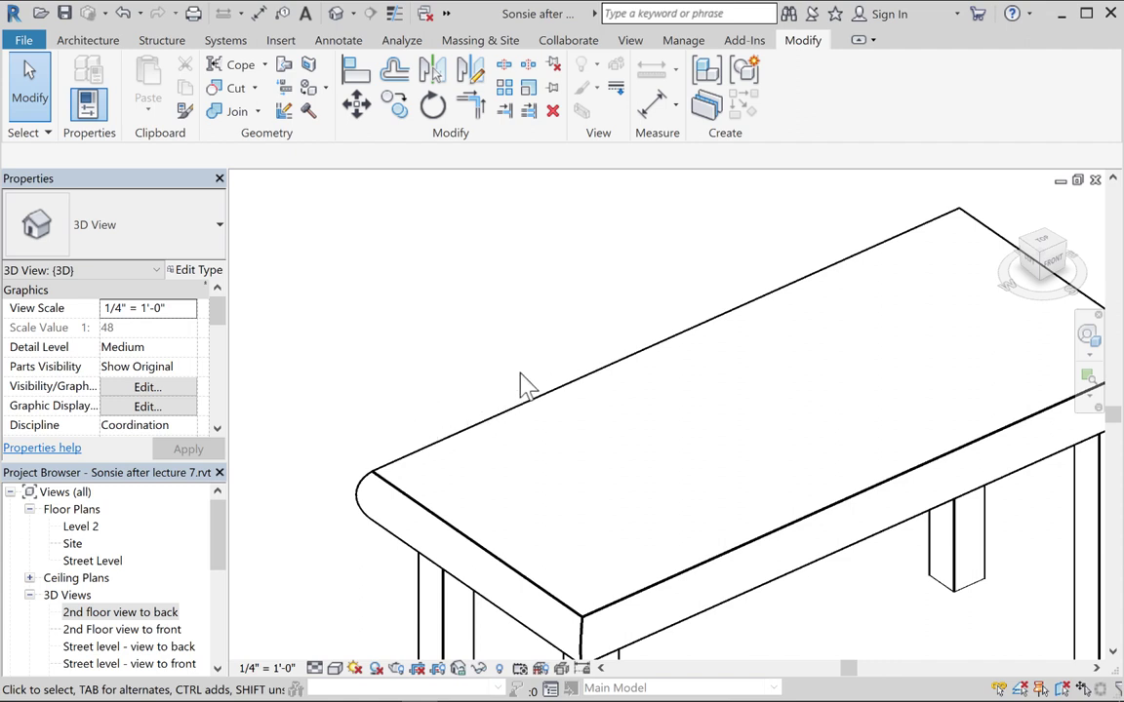
Switch the 3D view's visual style to Realistic and view the whole bench
middle_drag(520, 376, 522, 343)
scroll(477, 346, up, 3)
scroll(477, 346, down, 5)
scroll(515, 368, down, 2)
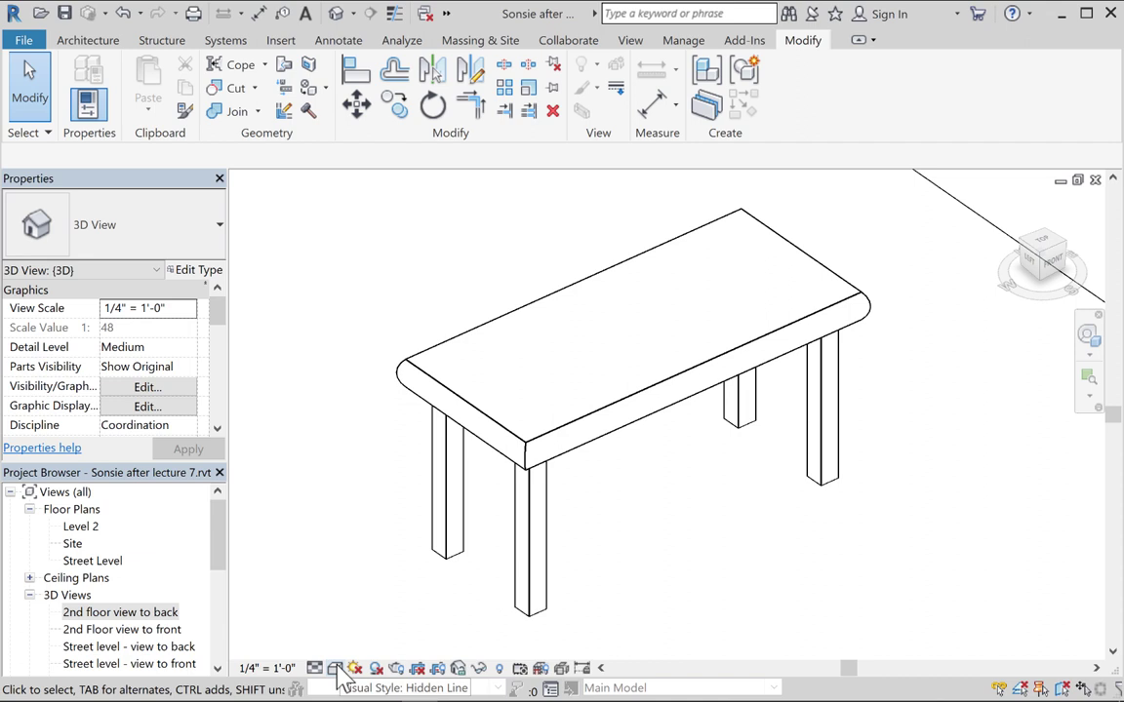
click(336, 669)
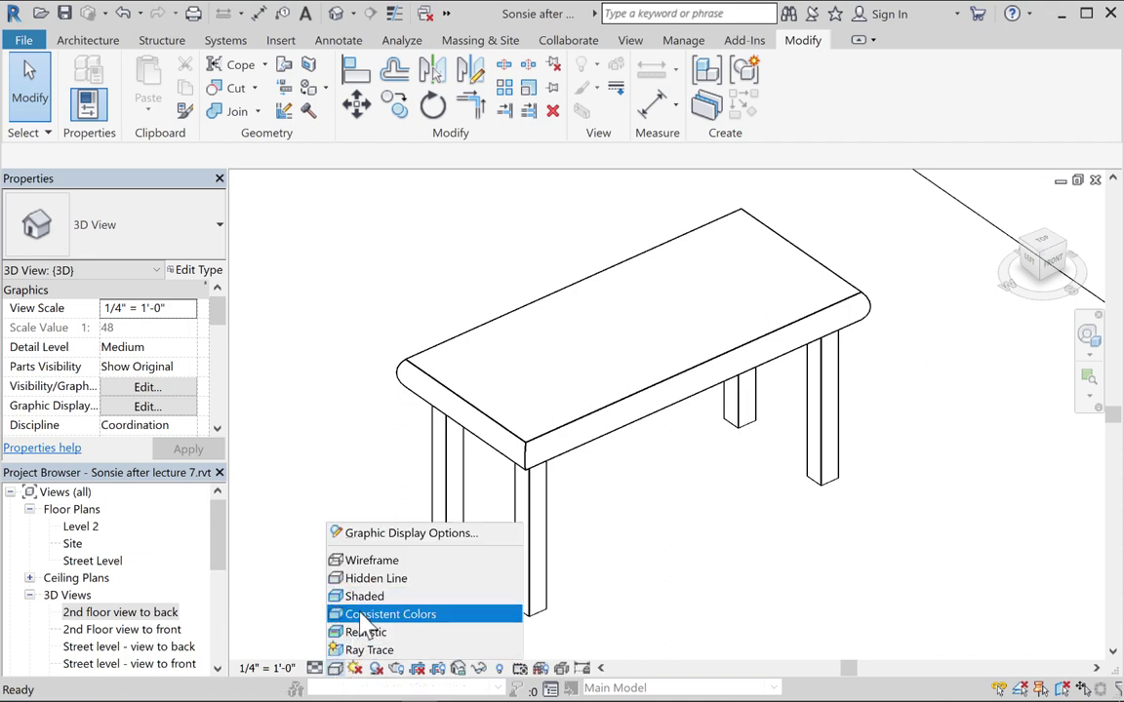
click(363, 633)
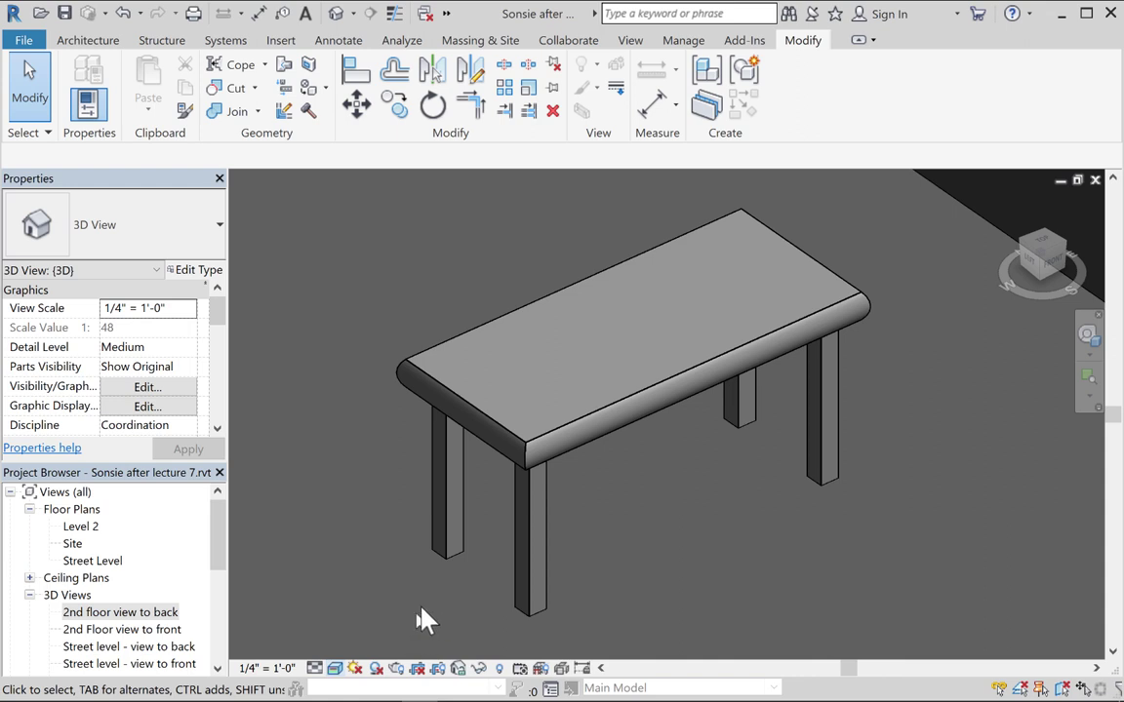
click(514, 547)
scroll(515, 546, down, 5)
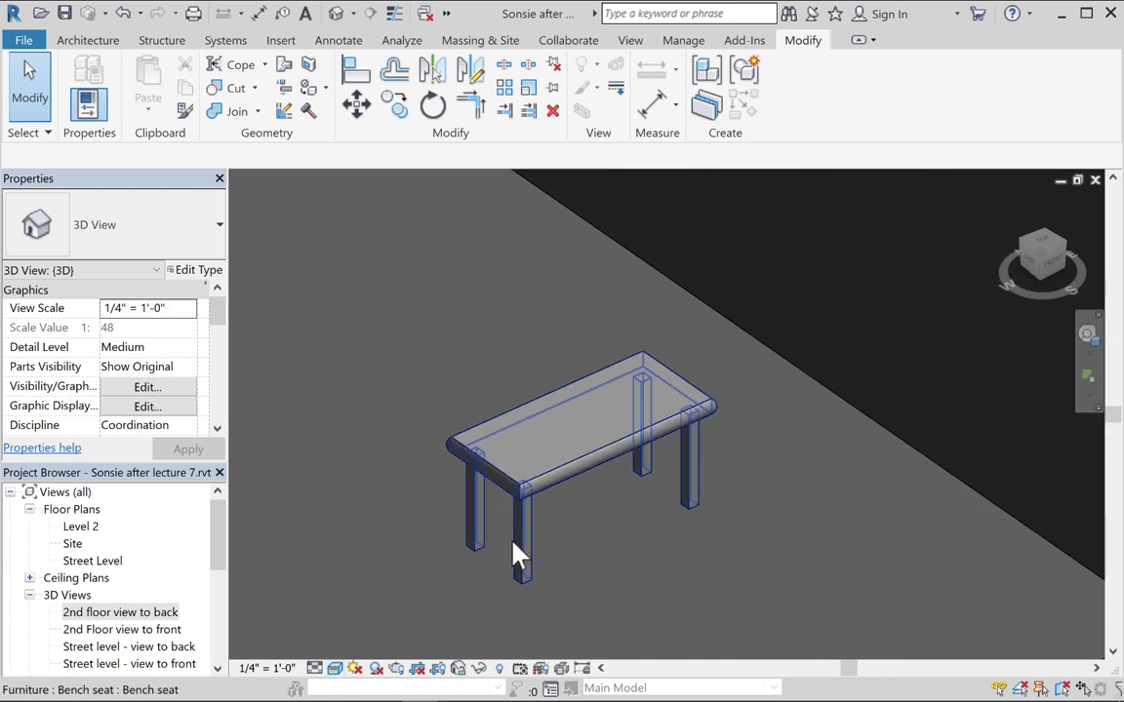
Examine the finished bench in the room and the rabbit painting on the back wall
middle_drag(517, 556, 711, 534)
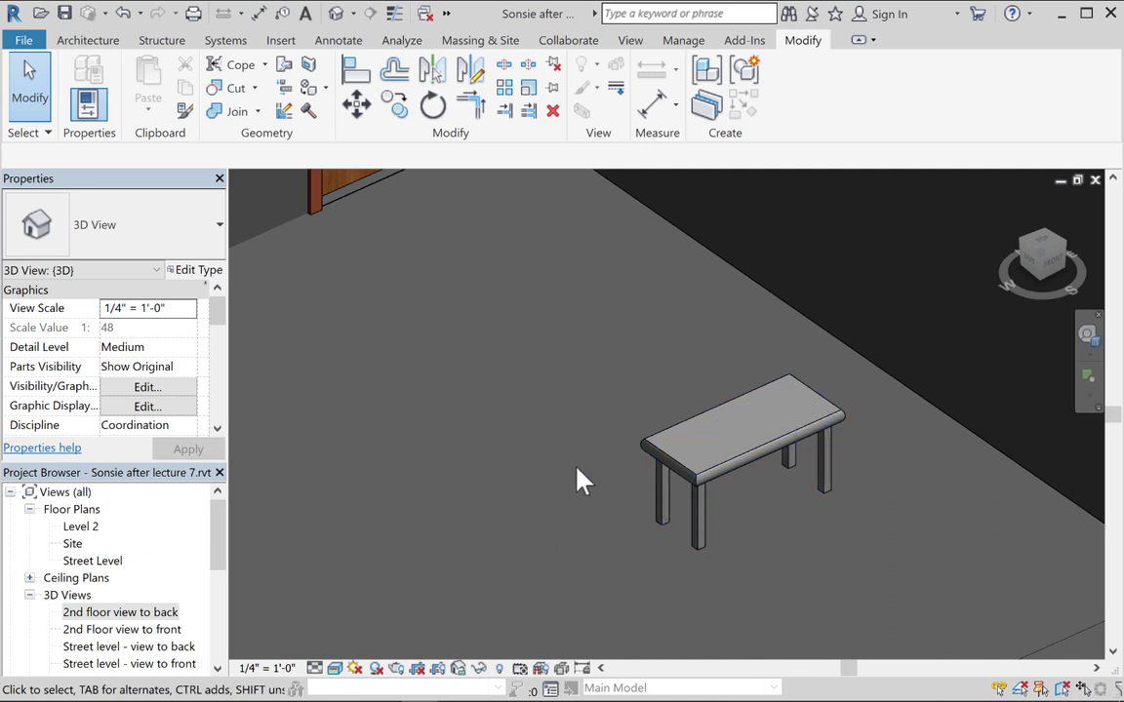
middle_drag(575, 464, 660, 478)
scroll(656, 475, up, 4)
scroll(652, 471, down, 4)
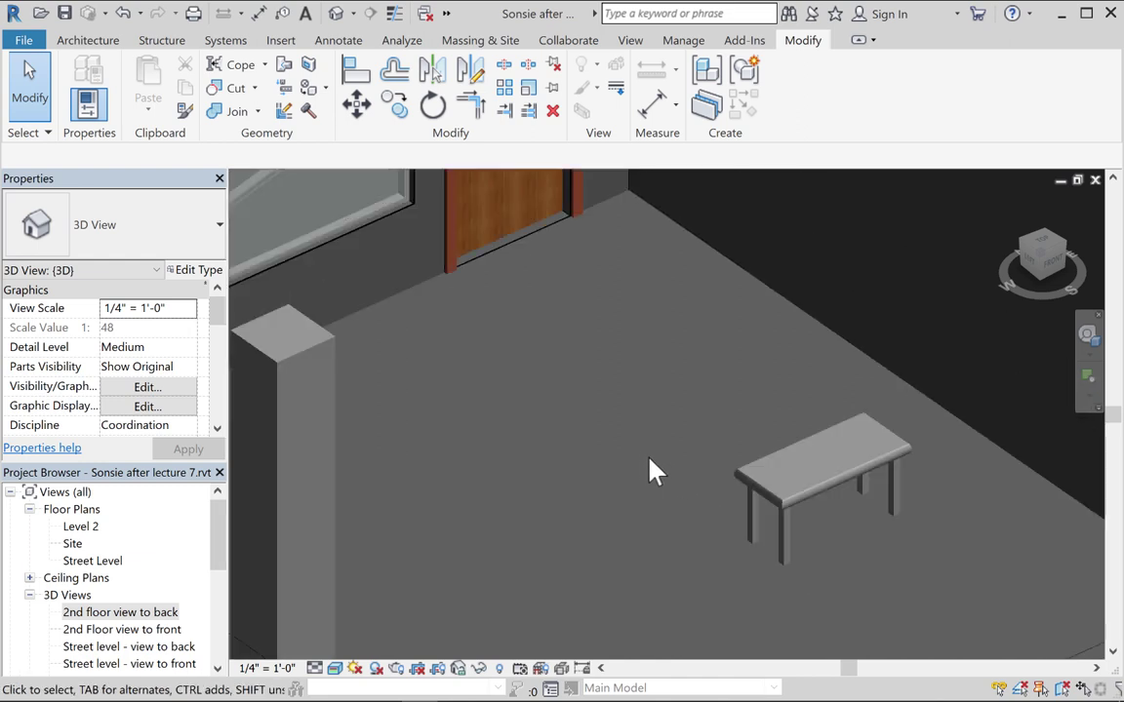
scroll(648, 469, up, 4)
scroll(585, 467, down, 4)
scroll(566, 467, up, 4)
middle_drag(567, 466, 788, 493)
scroll(859, 478, down, 5)
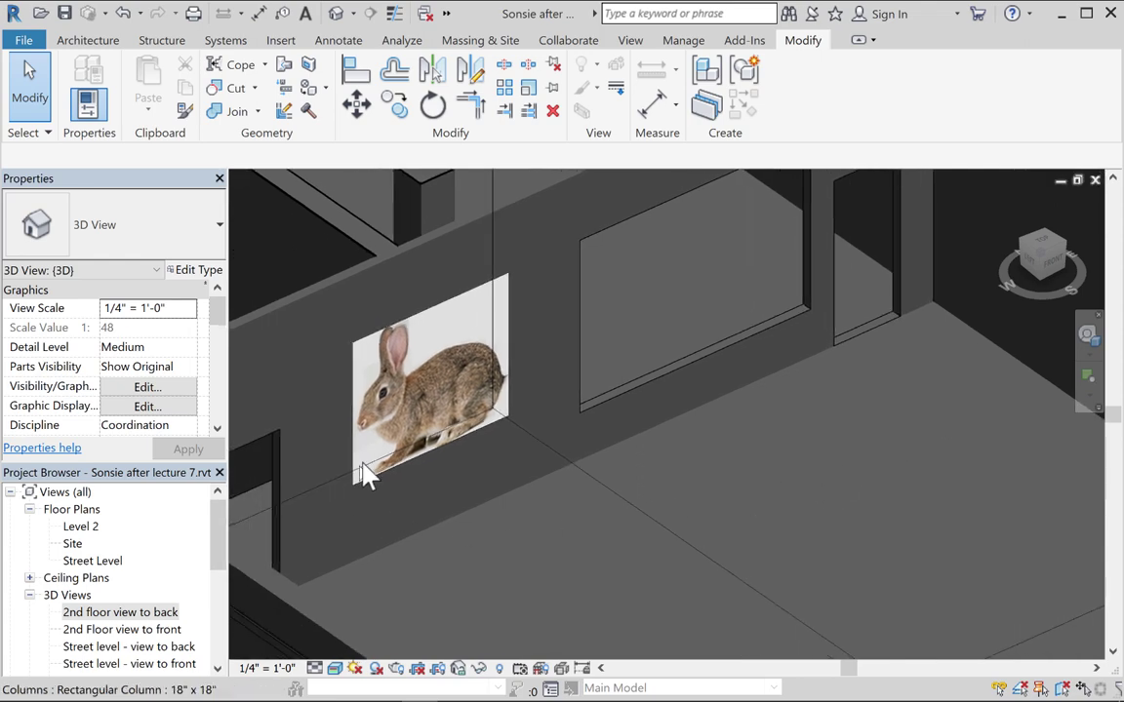
scroll(380, 468, up, 2)
scroll(386, 463, up, 3)
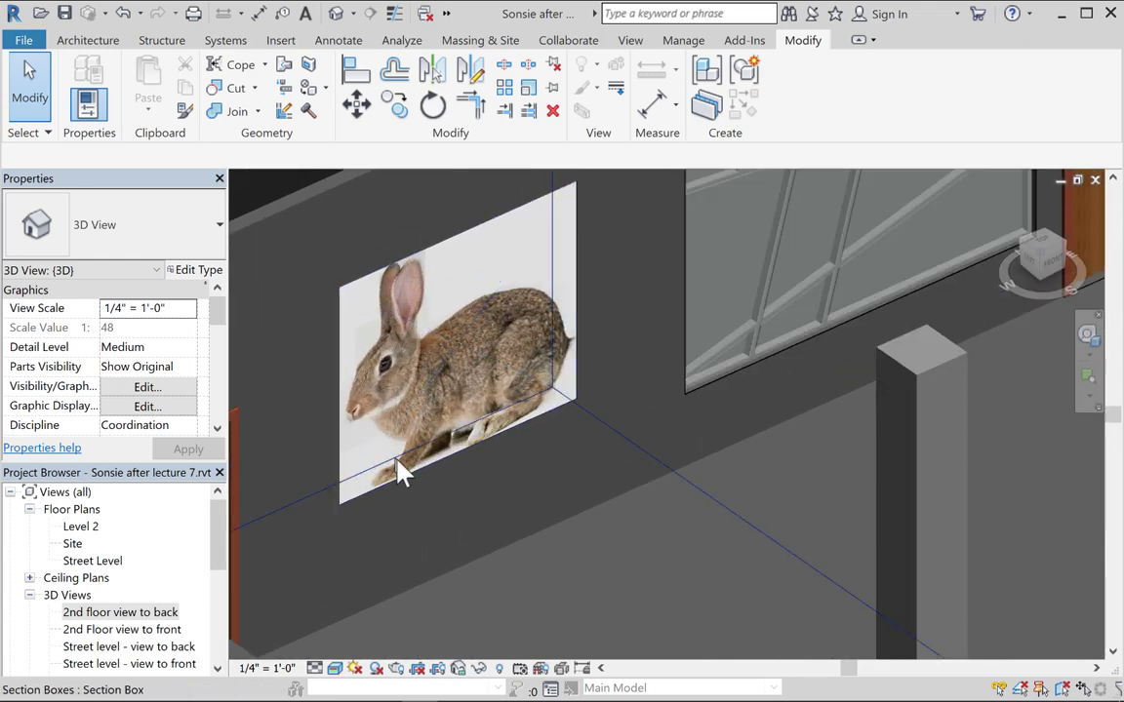
Reposition the rabbit painting decal on the back wall and shrink it to 4' 2" wide with proportions locked
click(349, 347)
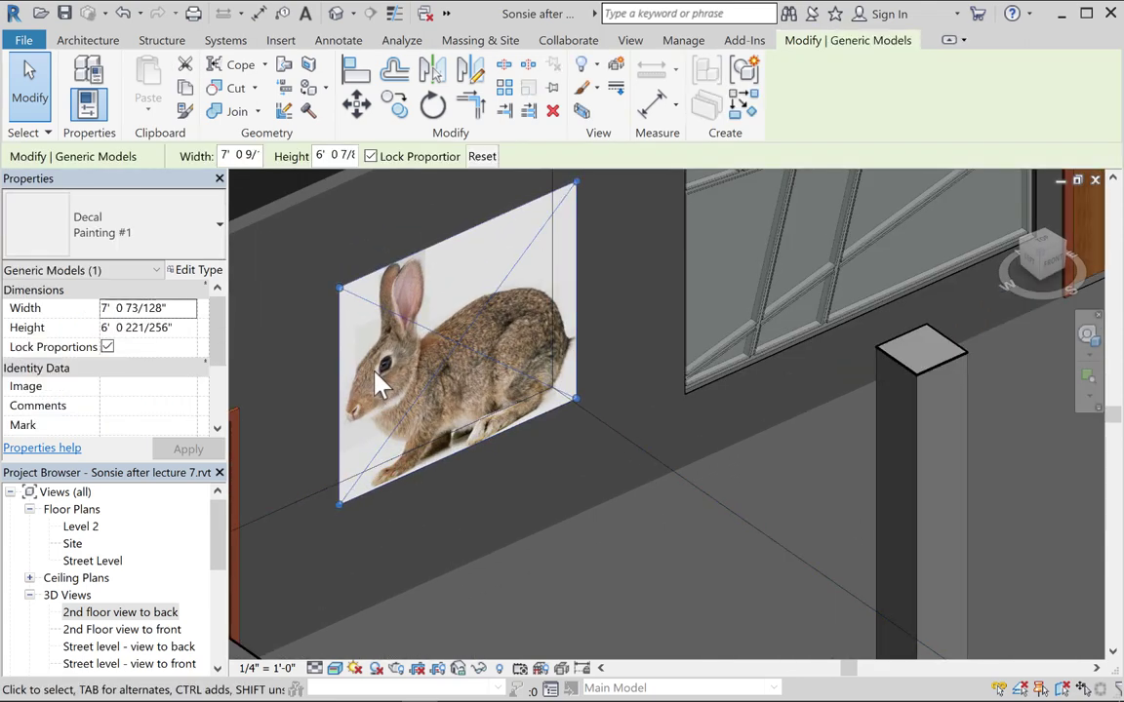
drag(347, 329, 421, 285)
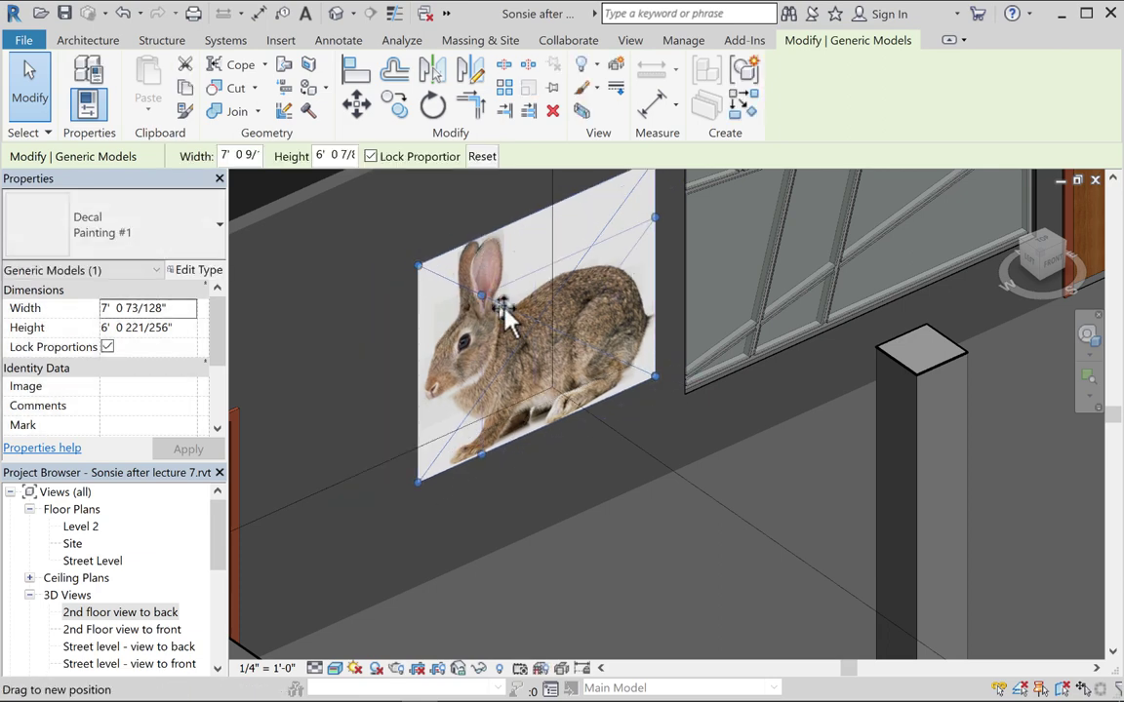
drag(502, 313, 364, 439)
middle_drag(364, 439, 488, 405)
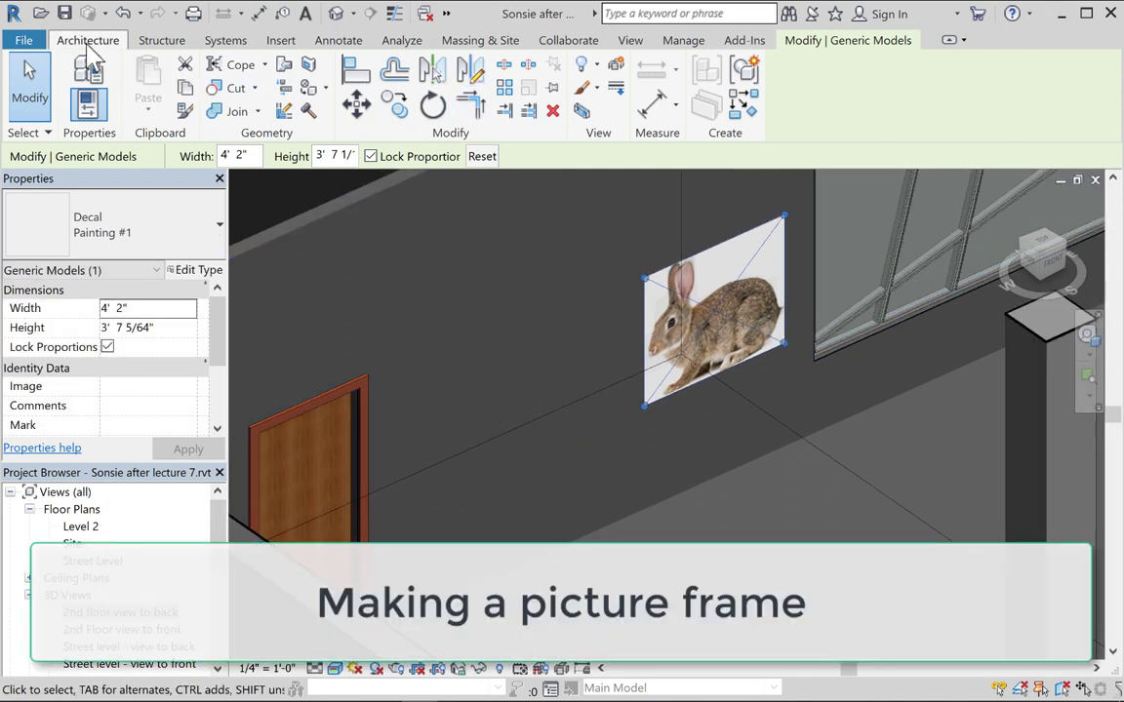
Start a new in-place model in the Furniture category and name it Picture frame 1
click(87, 44)
click(237, 88)
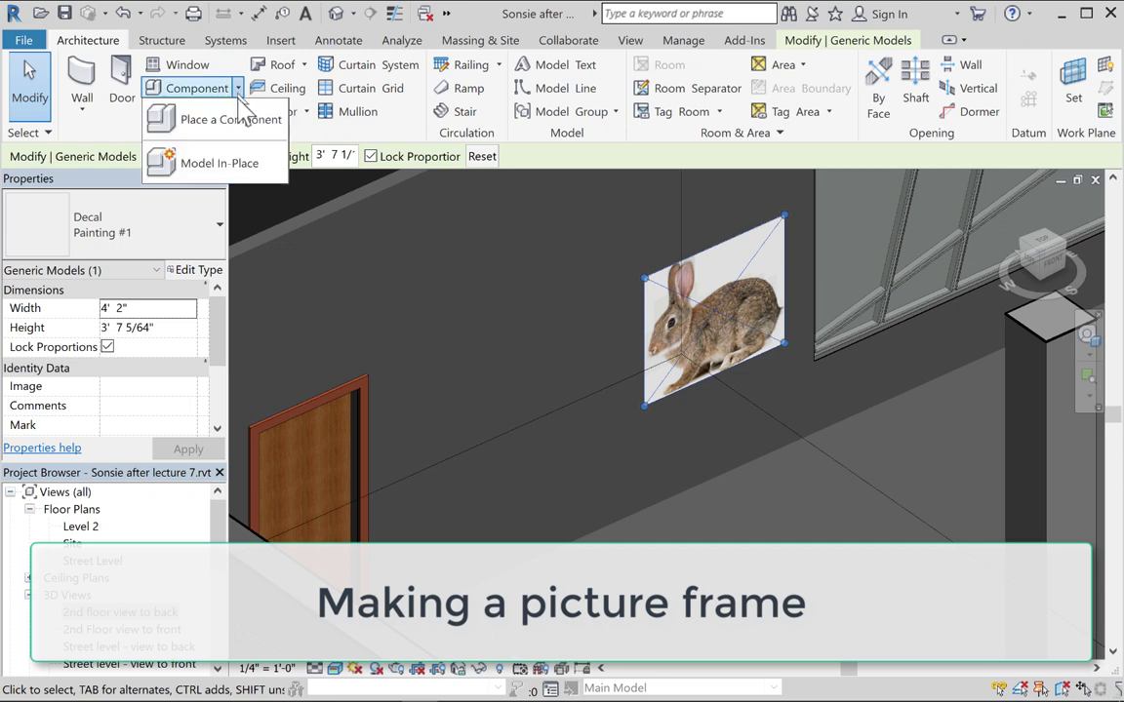
click(232, 164)
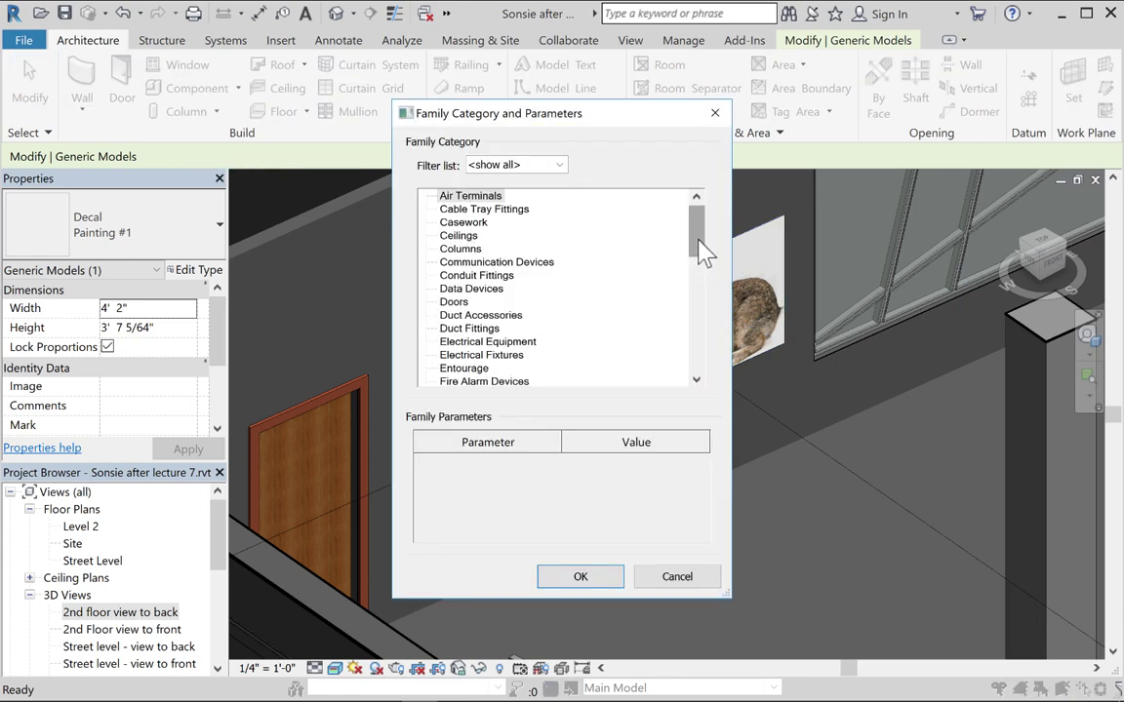
drag(704, 251, 710, 285)
click(486, 317)
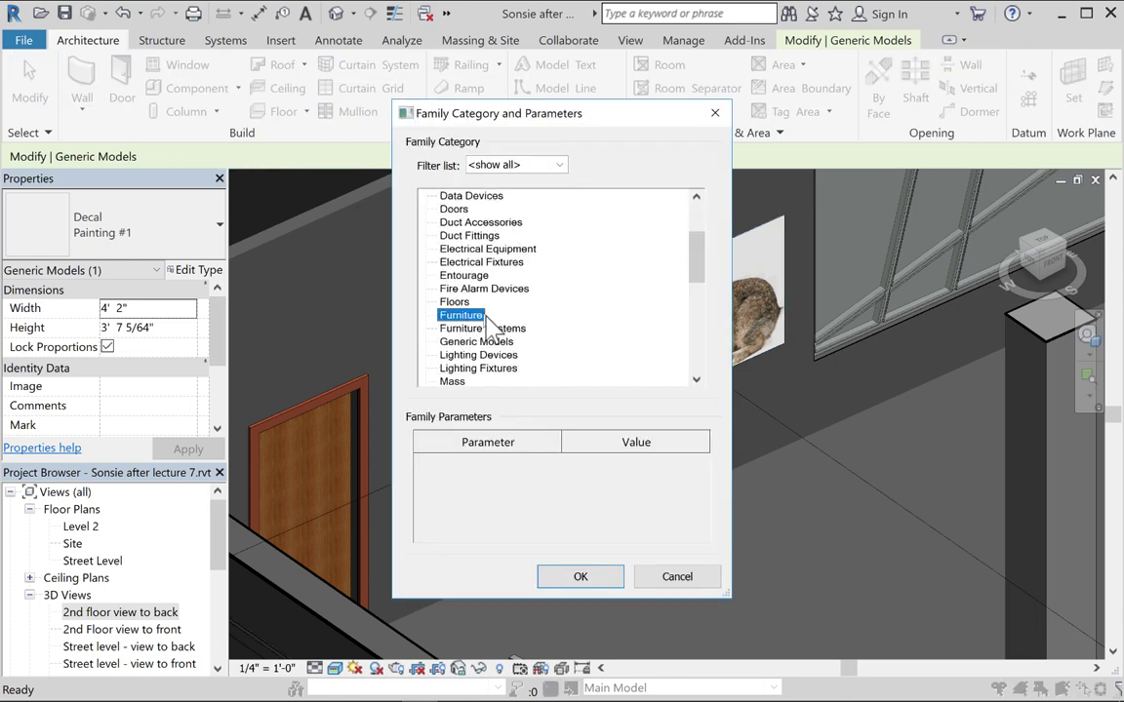
click(579, 577)
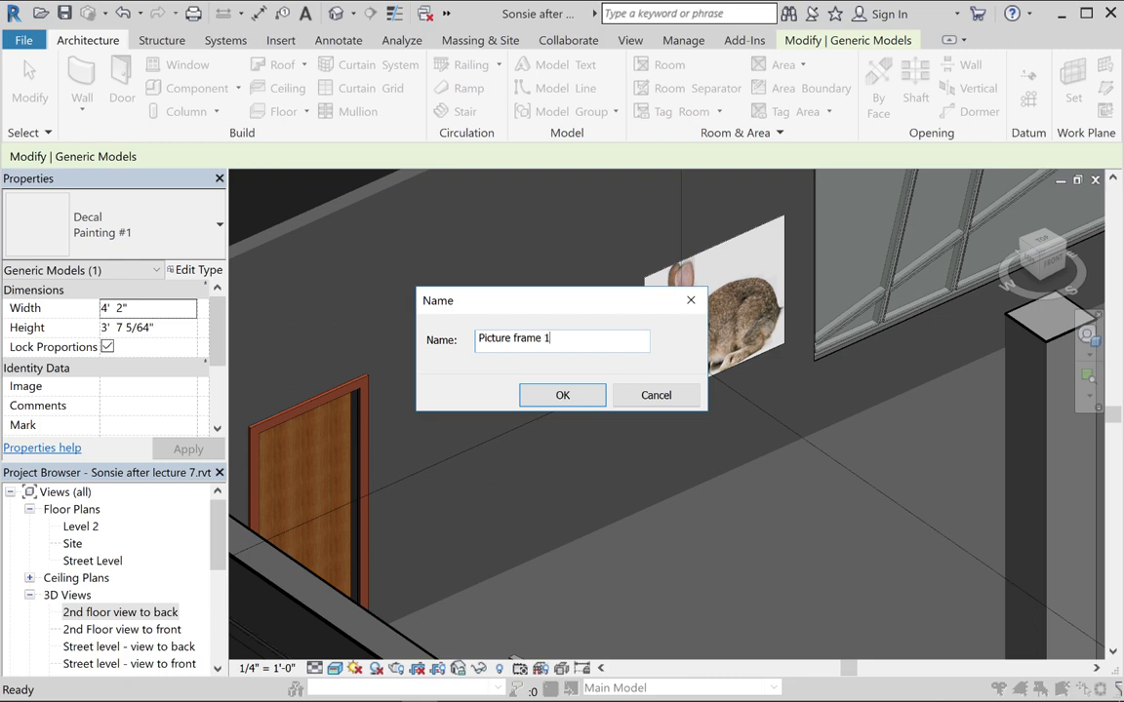
click(549, 389)
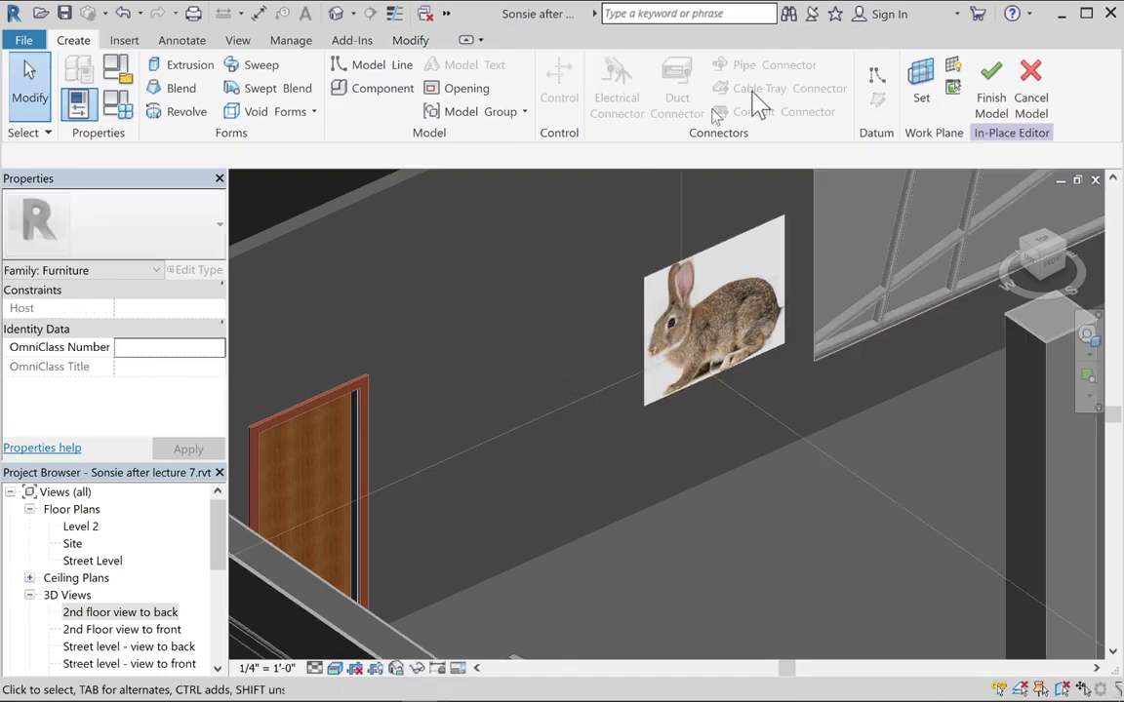
Set the work plane by picking the face of the back wall that carries the painting
click(921, 86)
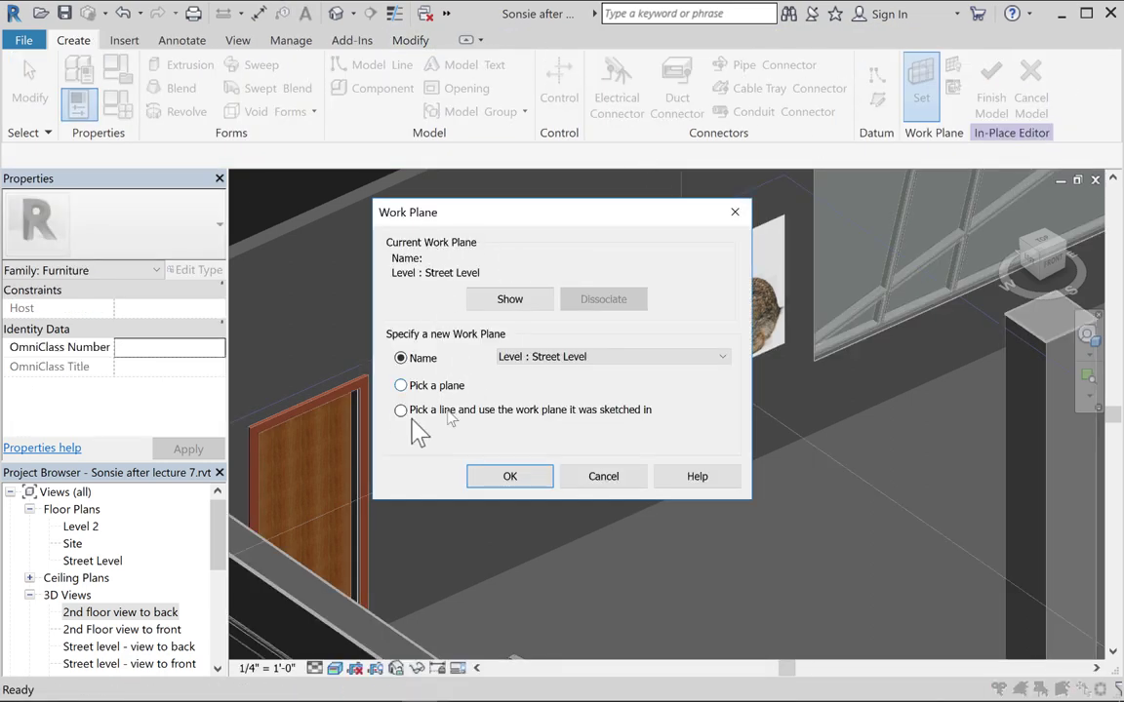
click(401, 385)
click(509, 477)
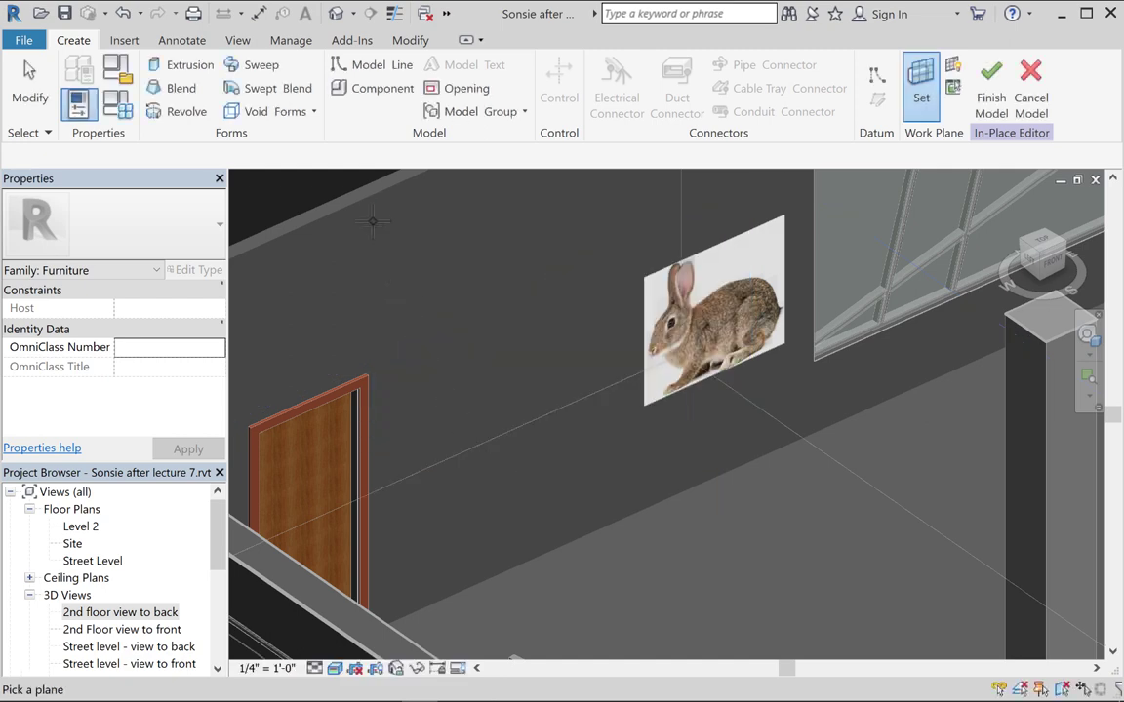
click(374, 221)
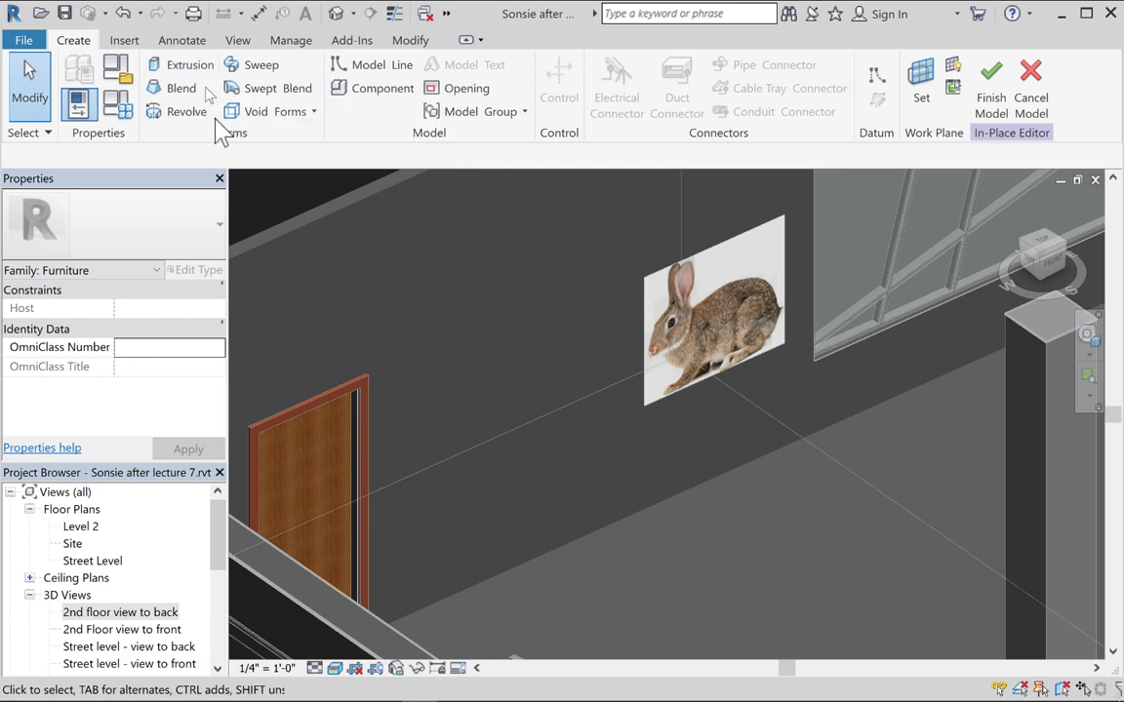
Start an extrusion and sketch a rectangle over the painting from one corner to the diagonally opposite one
click(176, 66)
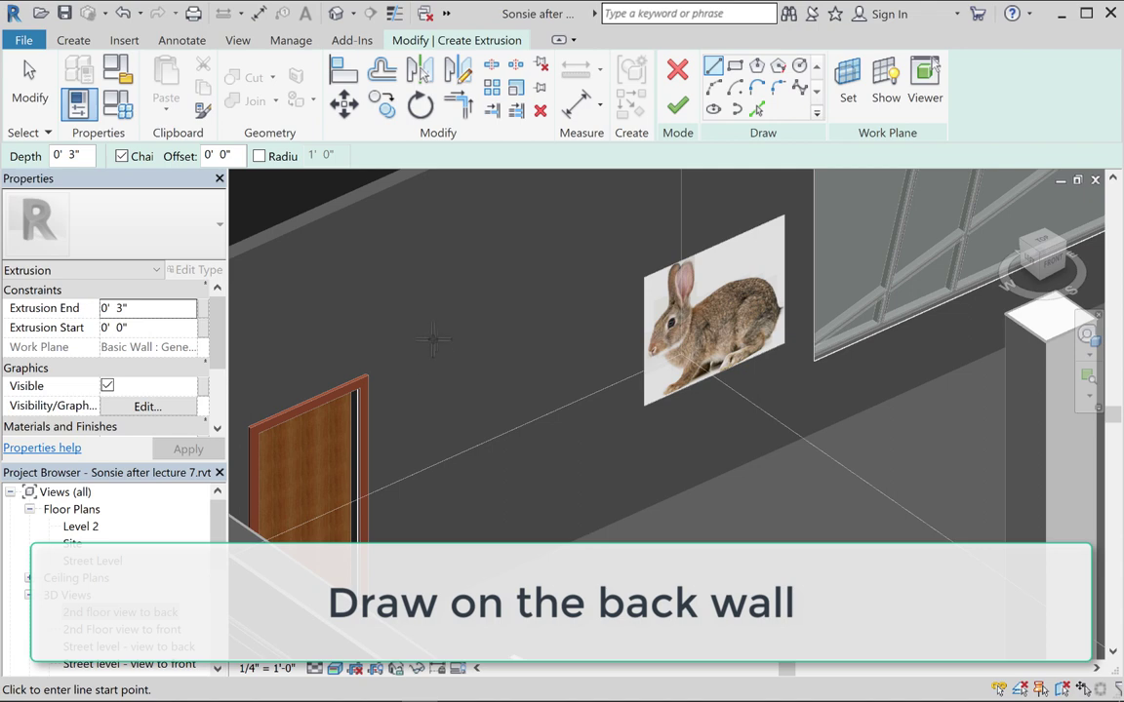
click(785, 217)
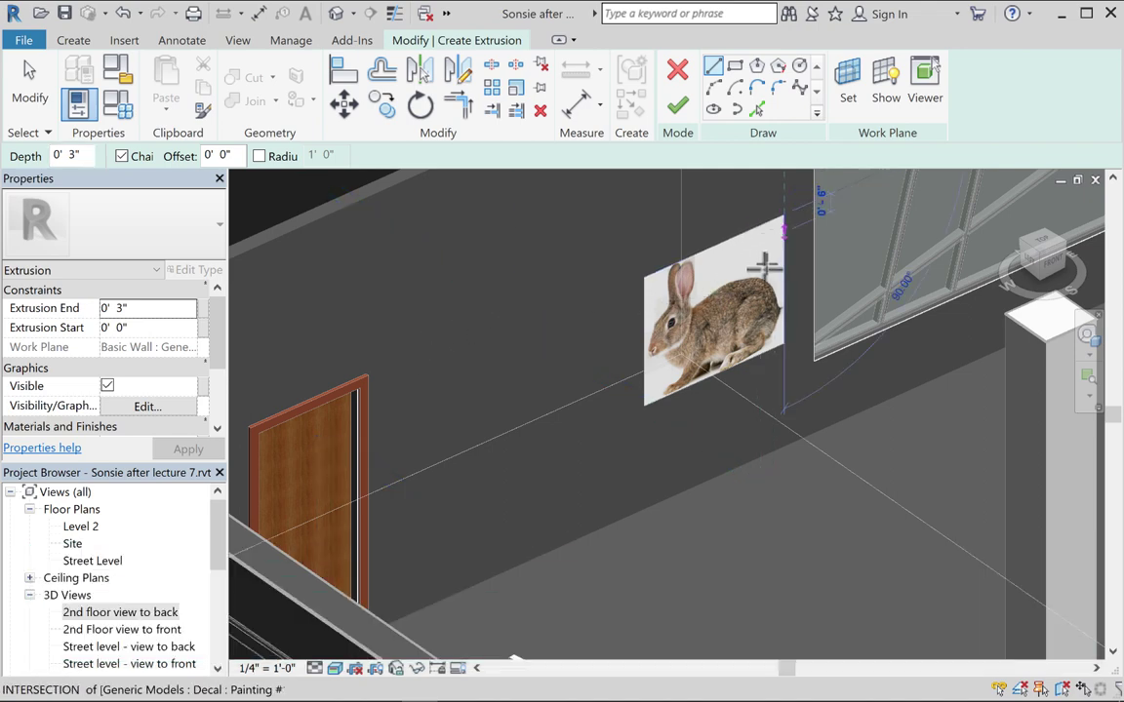
click(734, 66)
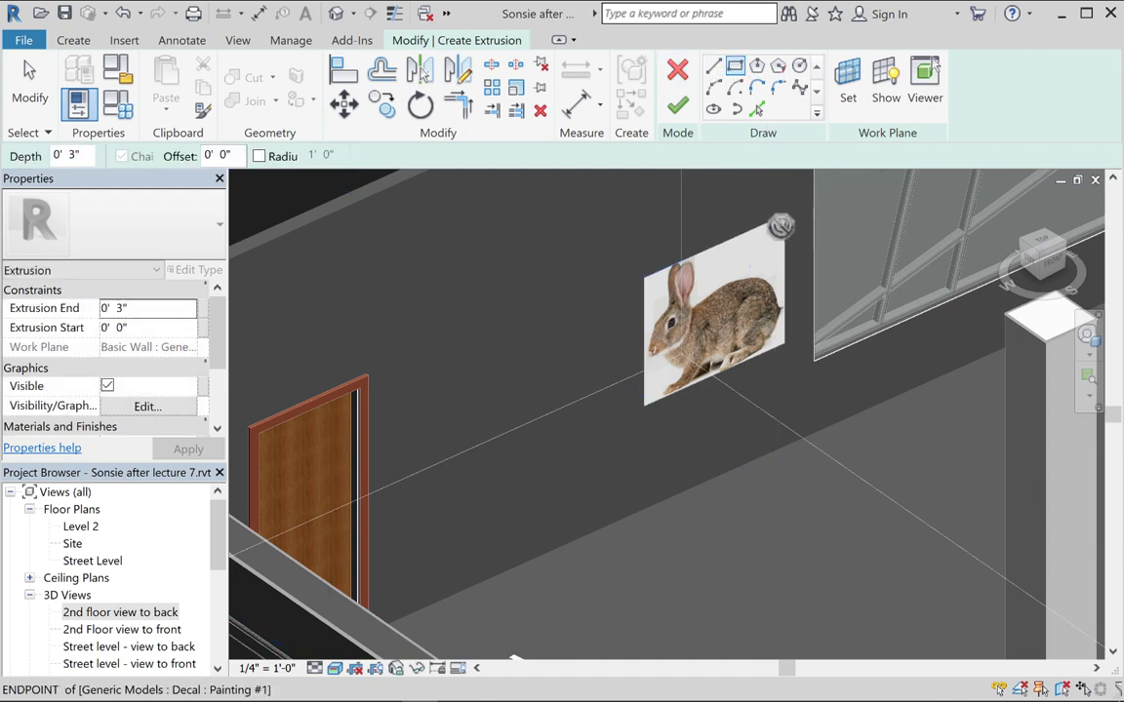
click(784, 217)
click(645, 402)
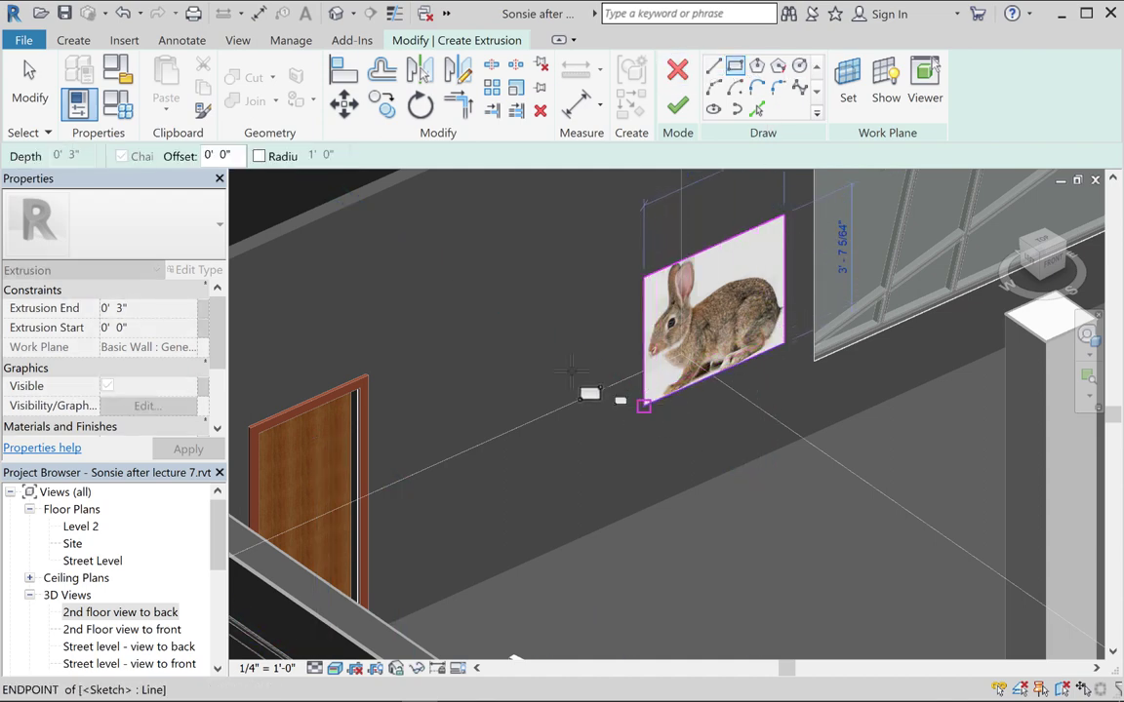
click(29, 86)
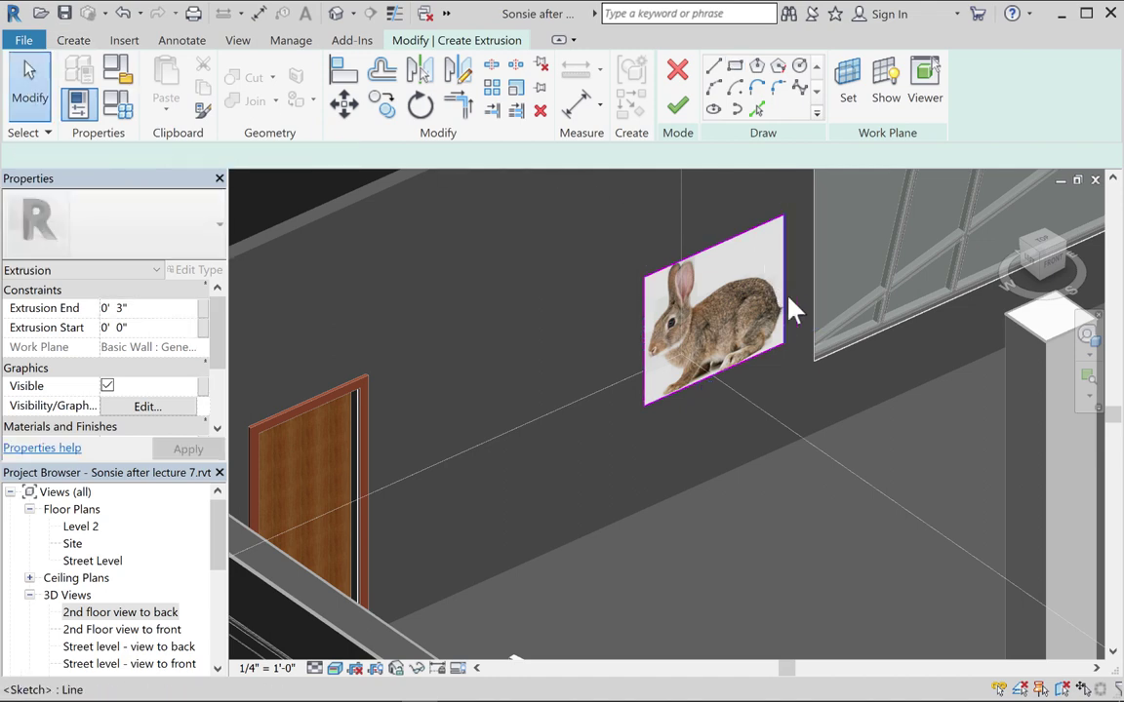
Move the whole sketched rectangle off the painting onto the blank wall between it and the door
mouse_move(619, 214)
mouse_down()
mouse_move(809, 426)
mouse_move(810, 441)
mouse_up()
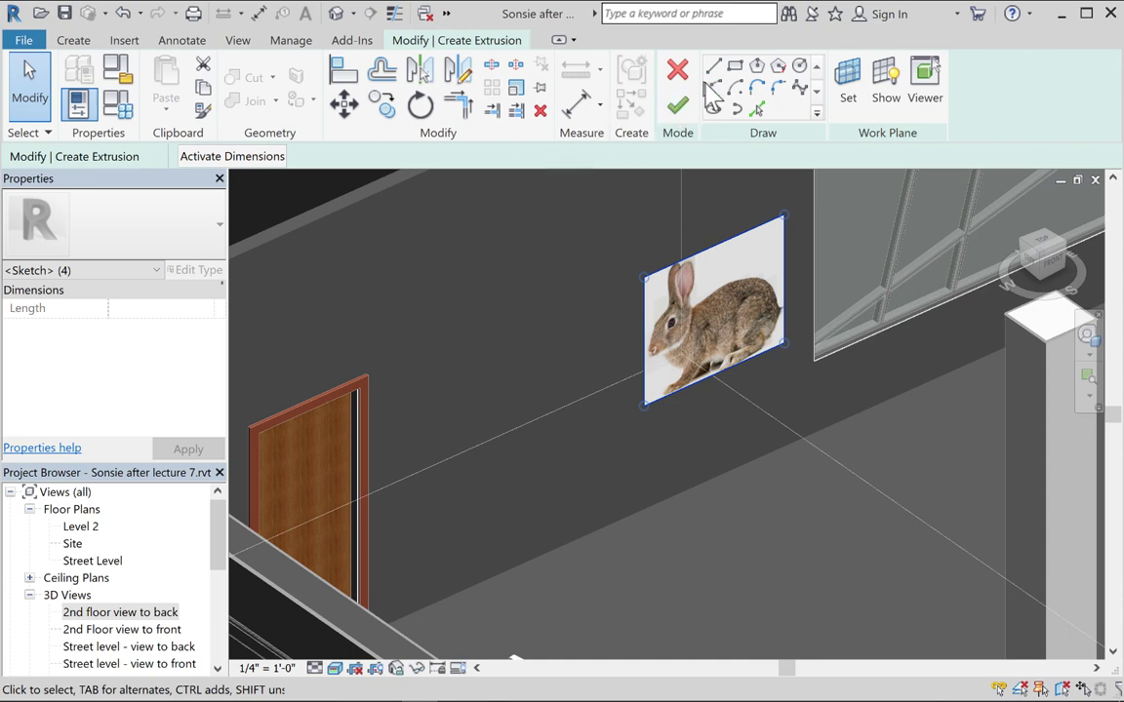
click(344, 105)
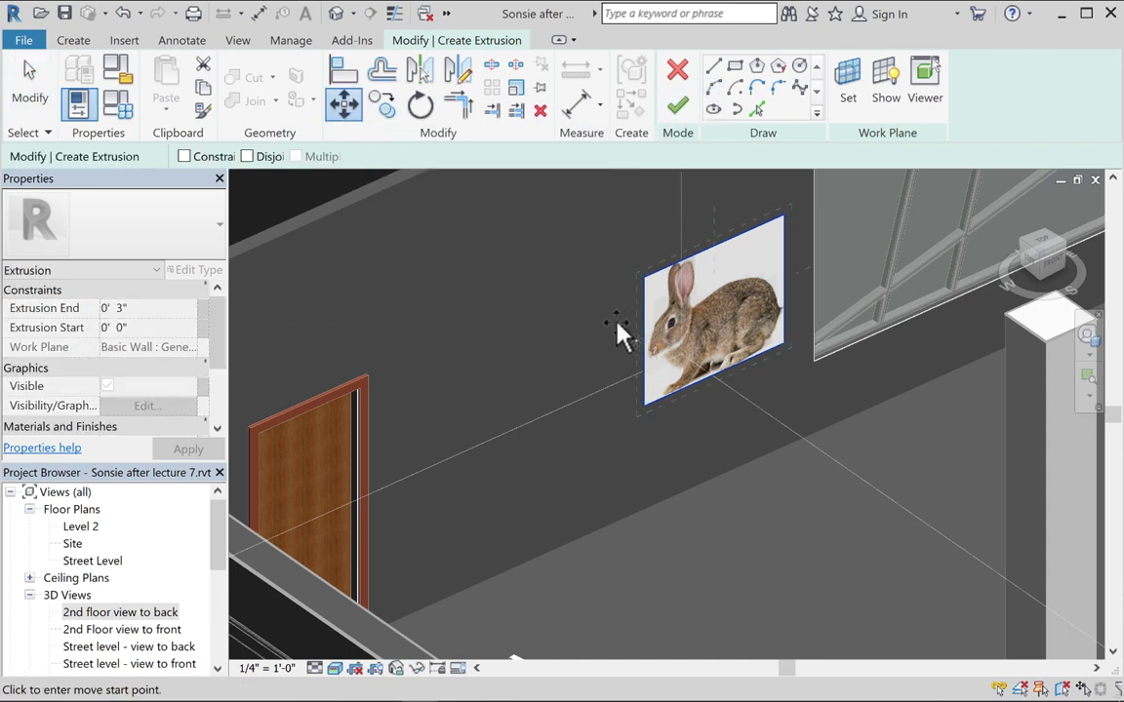
click(618, 331)
click(441, 404)
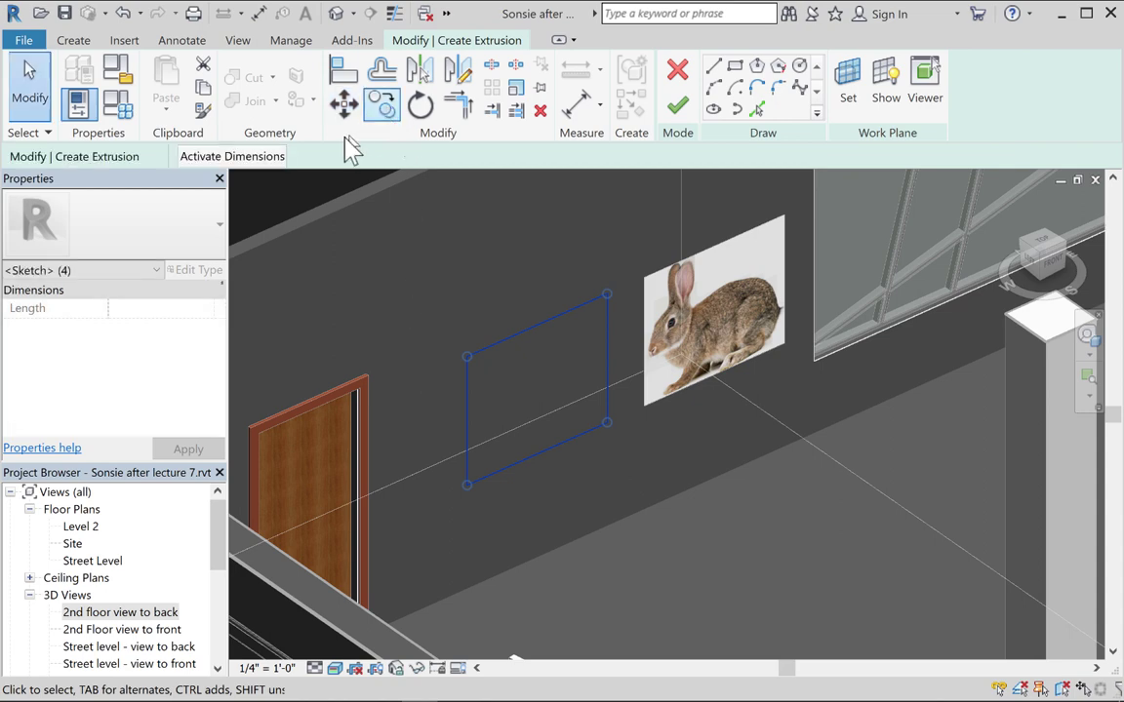
Offset copies of the rectangle's sides 3" outward and finish the frame as a 3" deep extrusion
click(382, 73)
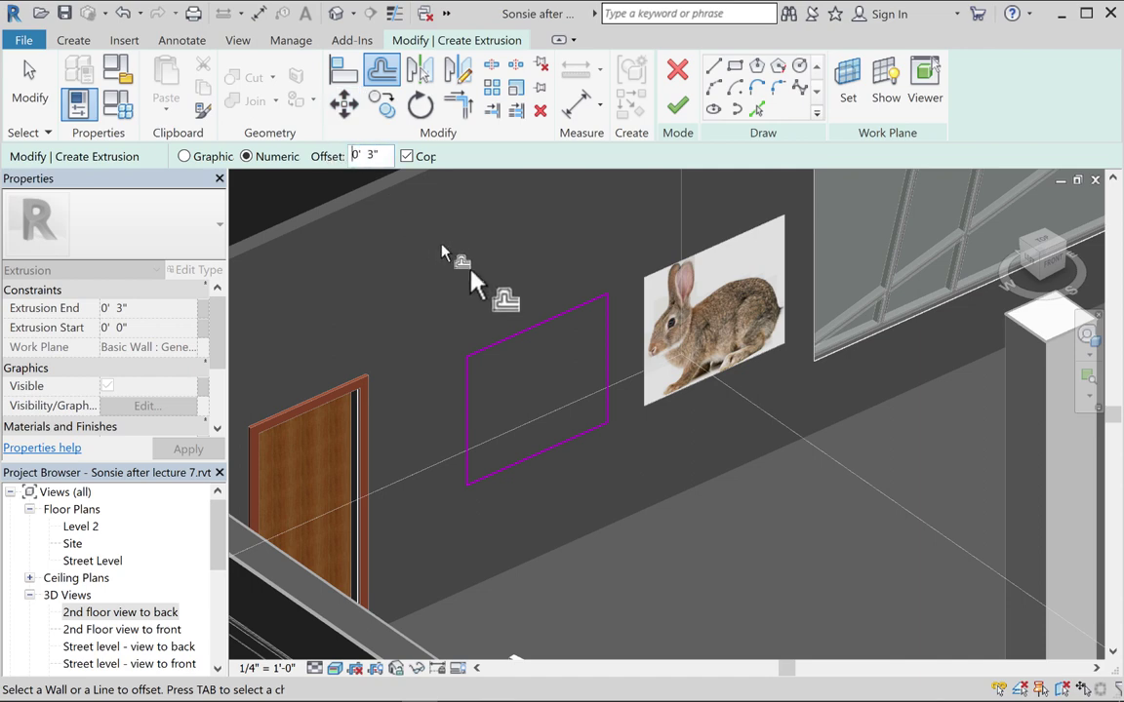
click(465, 387)
click(545, 464)
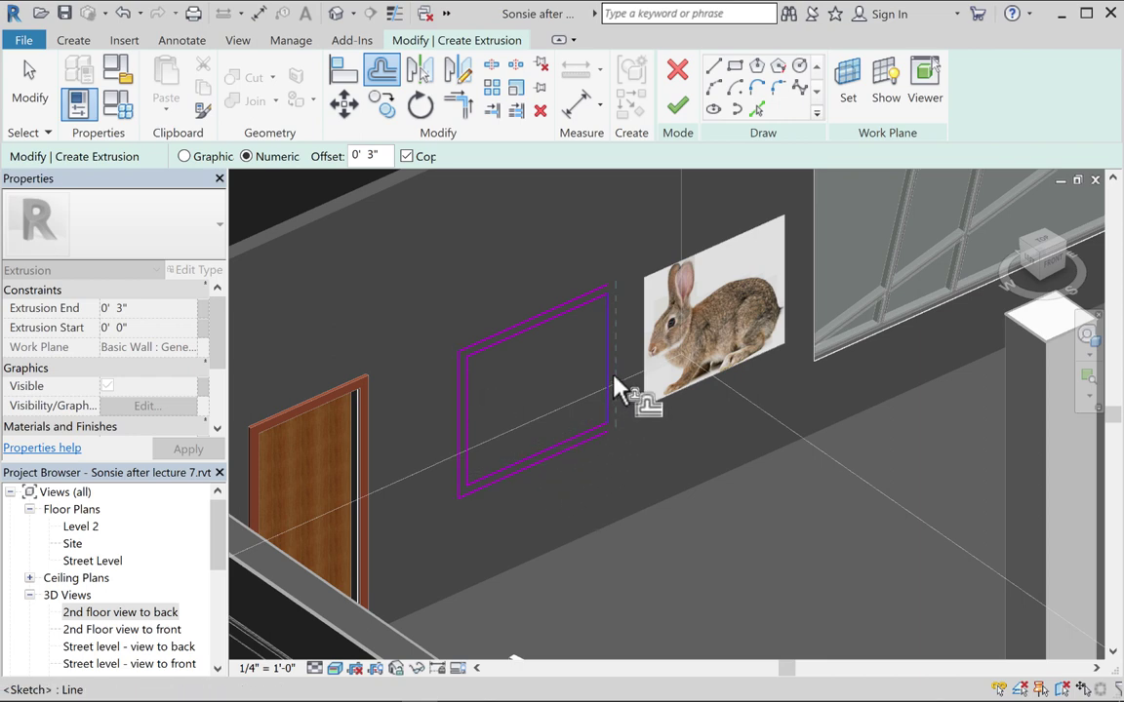
click(609, 383)
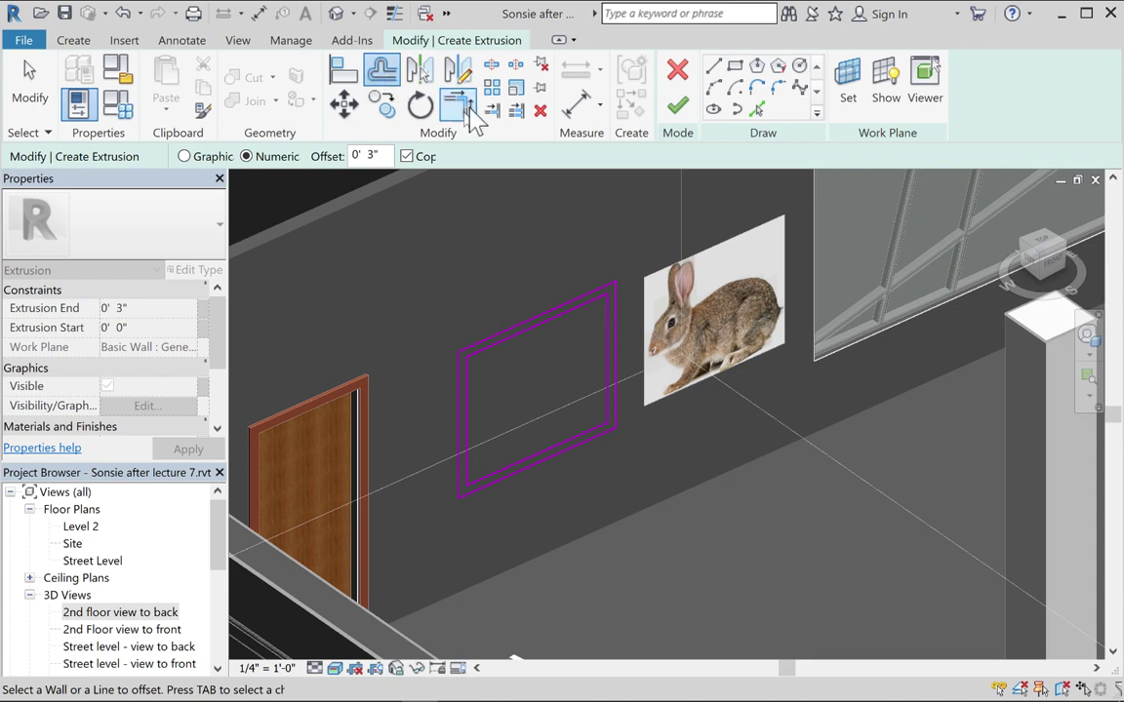
click(678, 104)
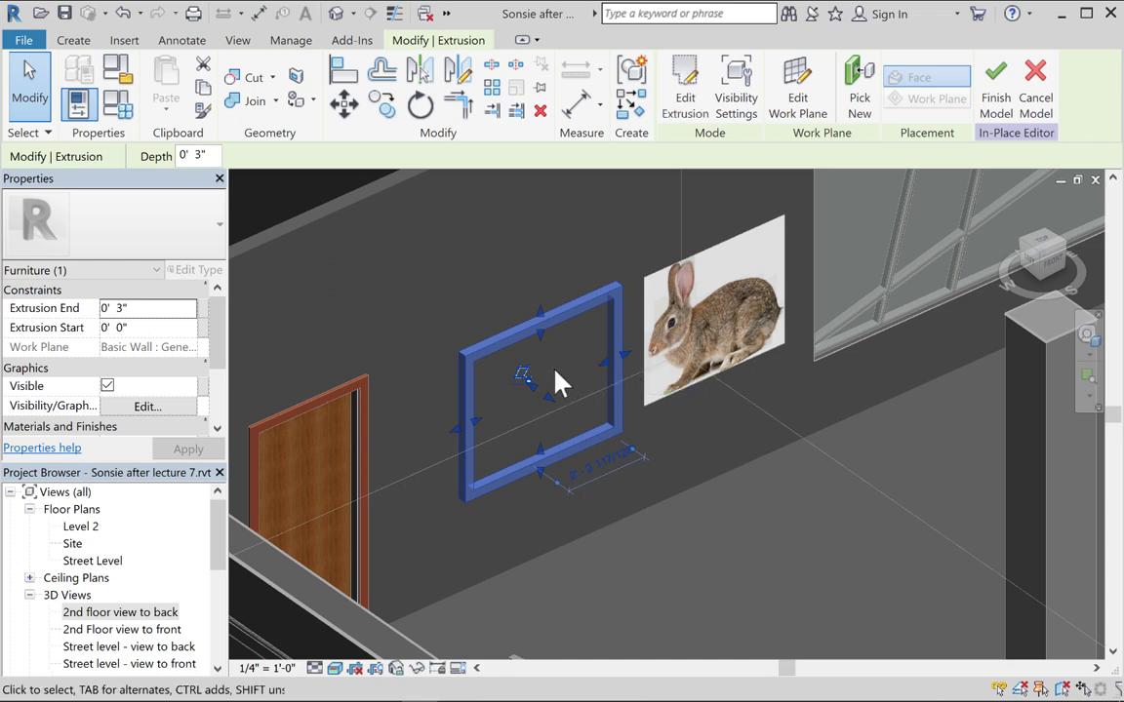
Start a new extrusion and sketch a rectangle between opposite inner corners of the picture frame for a backing panel
scroll(556, 383, up, 1)
middle_drag(556, 384, 497, 339)
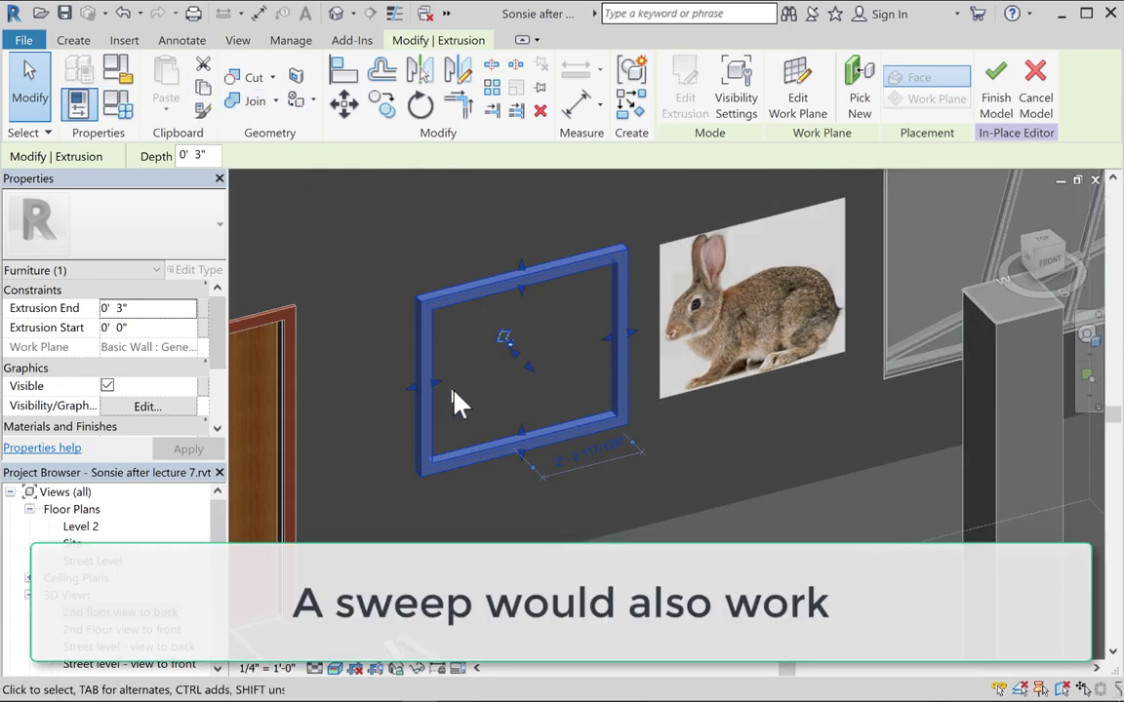
shift+middle_drag(529, 384, 400, 322)
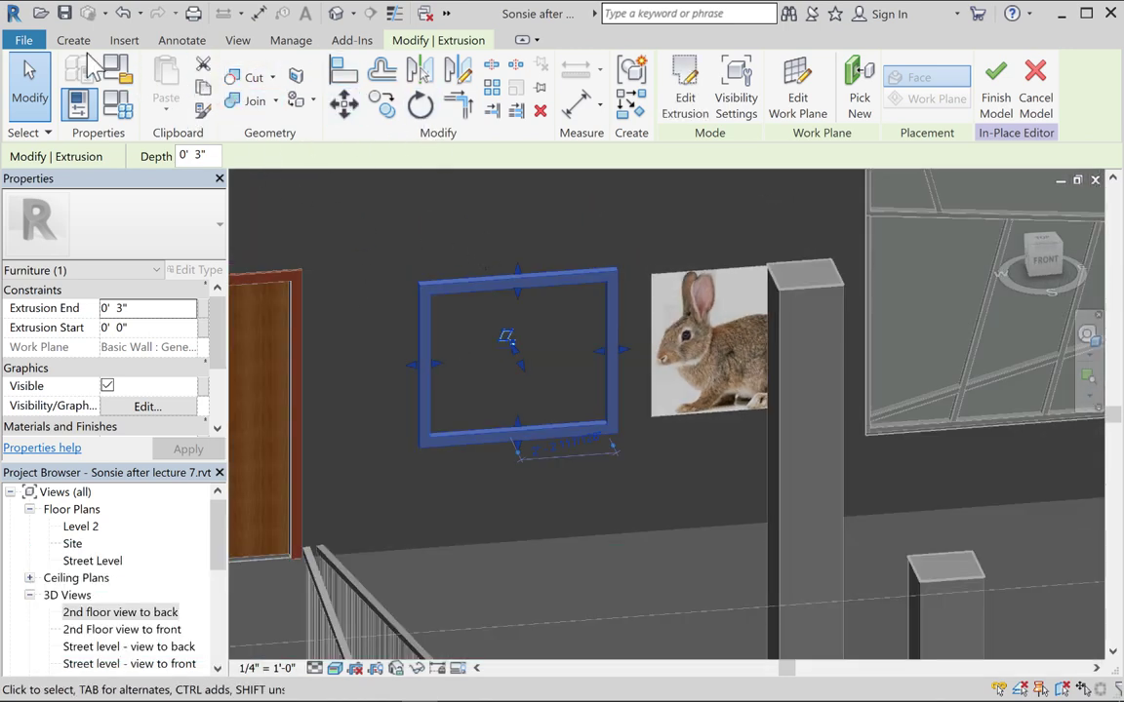
click(90, 43)
click(168, 65)
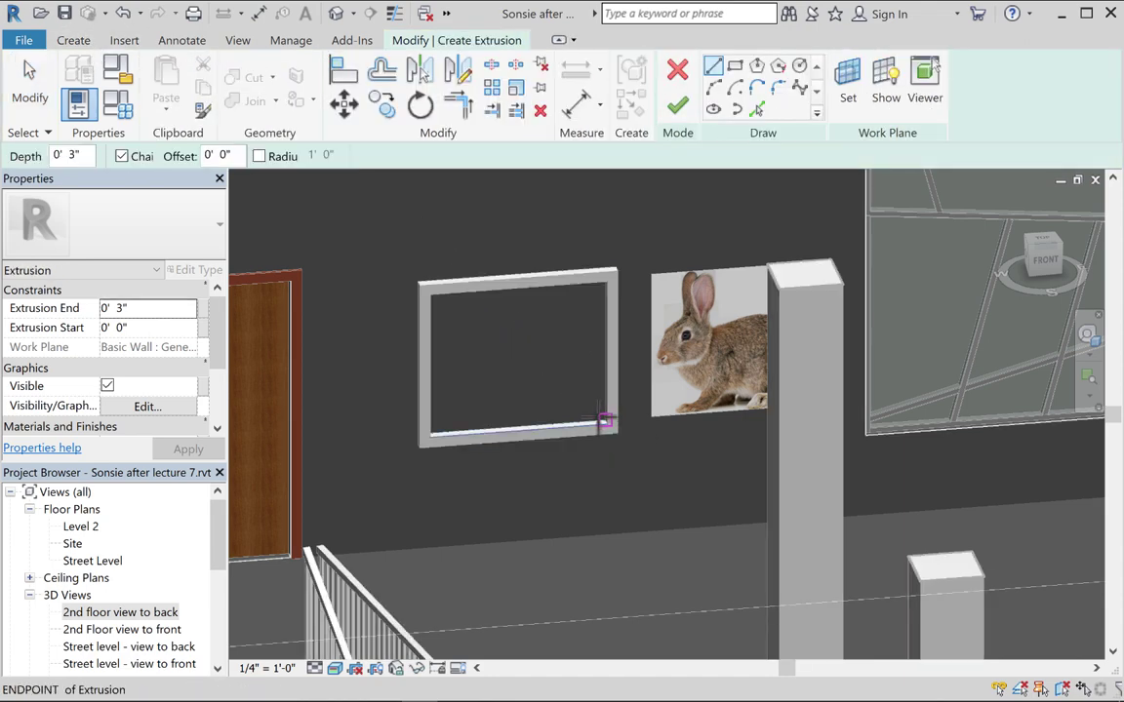
click(605, 421)
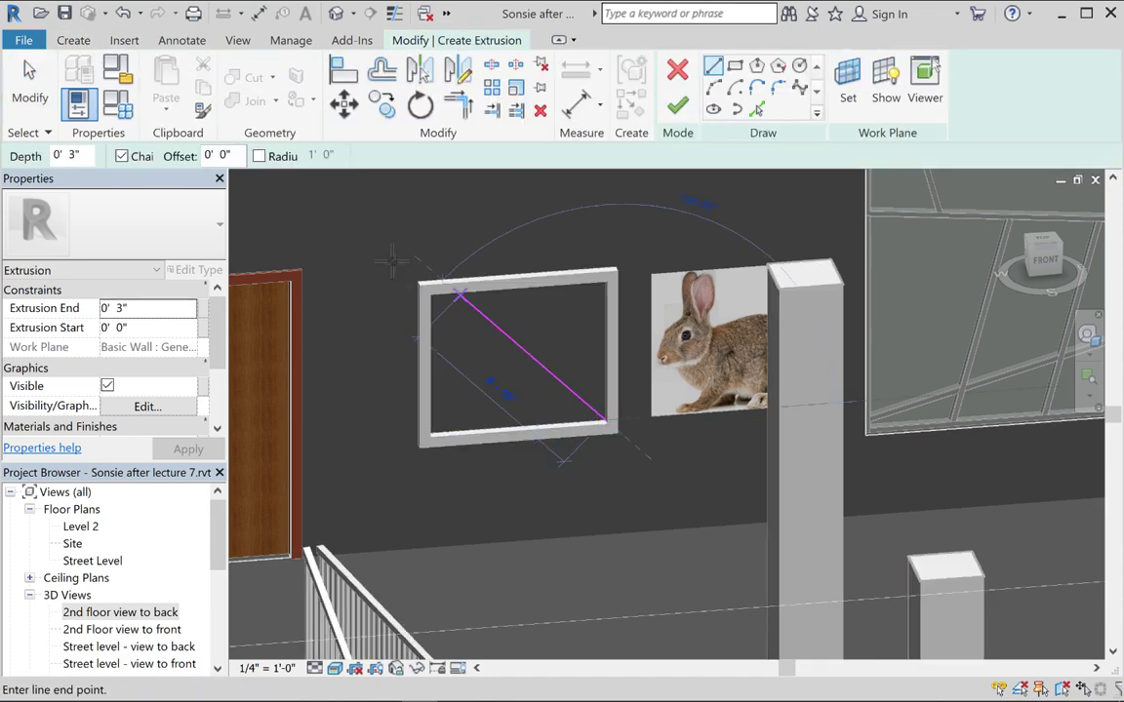
click(735, 65)
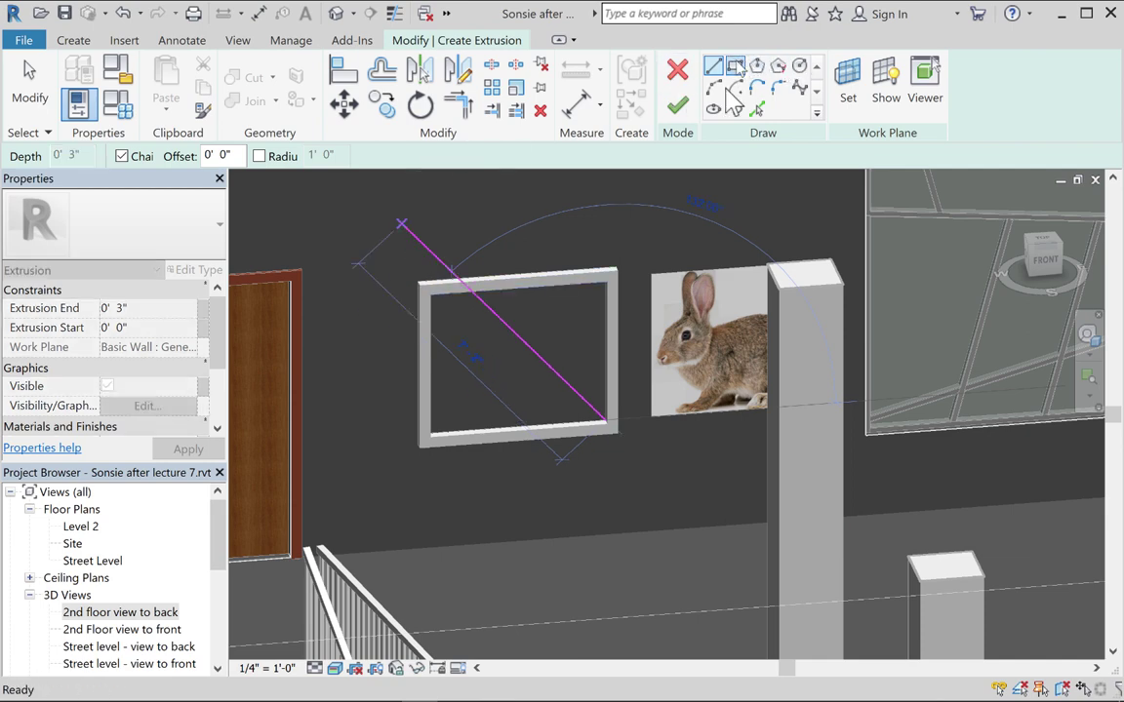
click(606, 425)
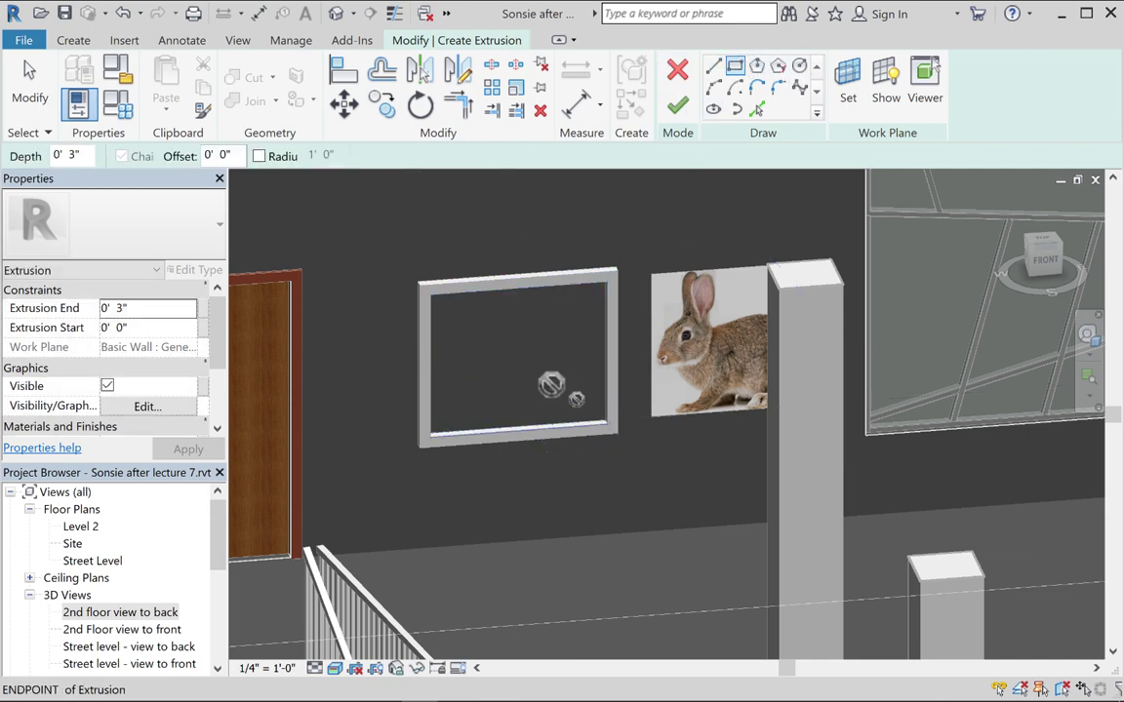
click(428, 288)
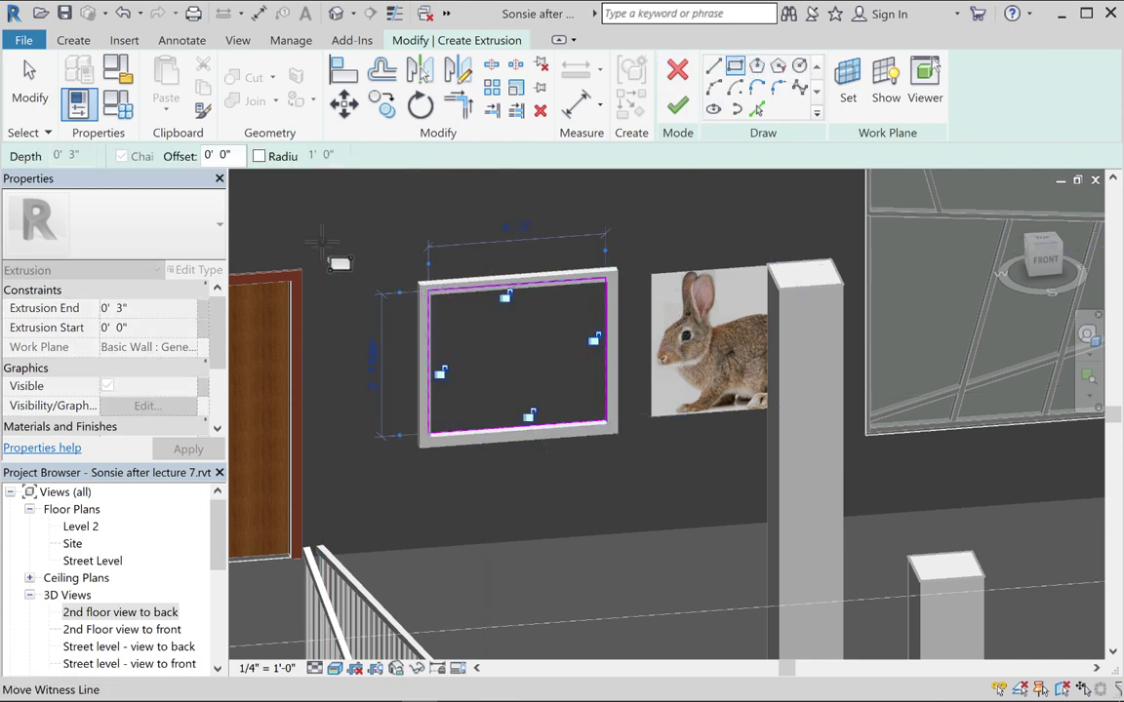
Set the backing panel's extrusion end to 1", then finish the extrusion and the in-place model
double_click(123, 309)
text(1)
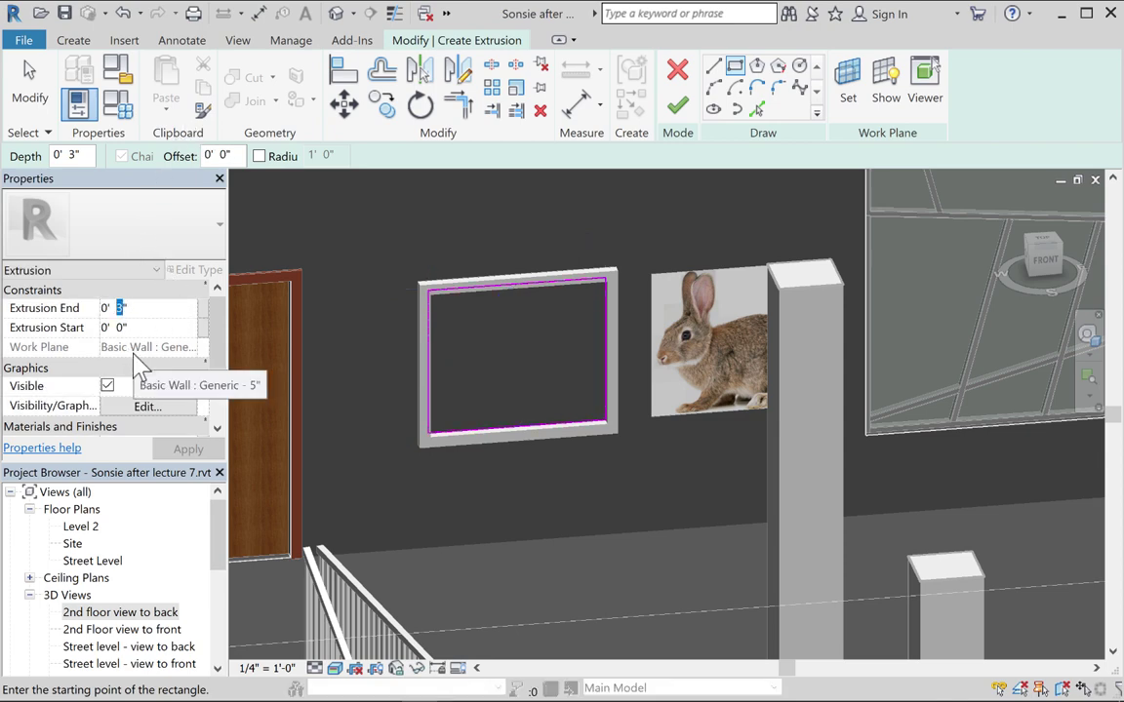
click(192, 449)
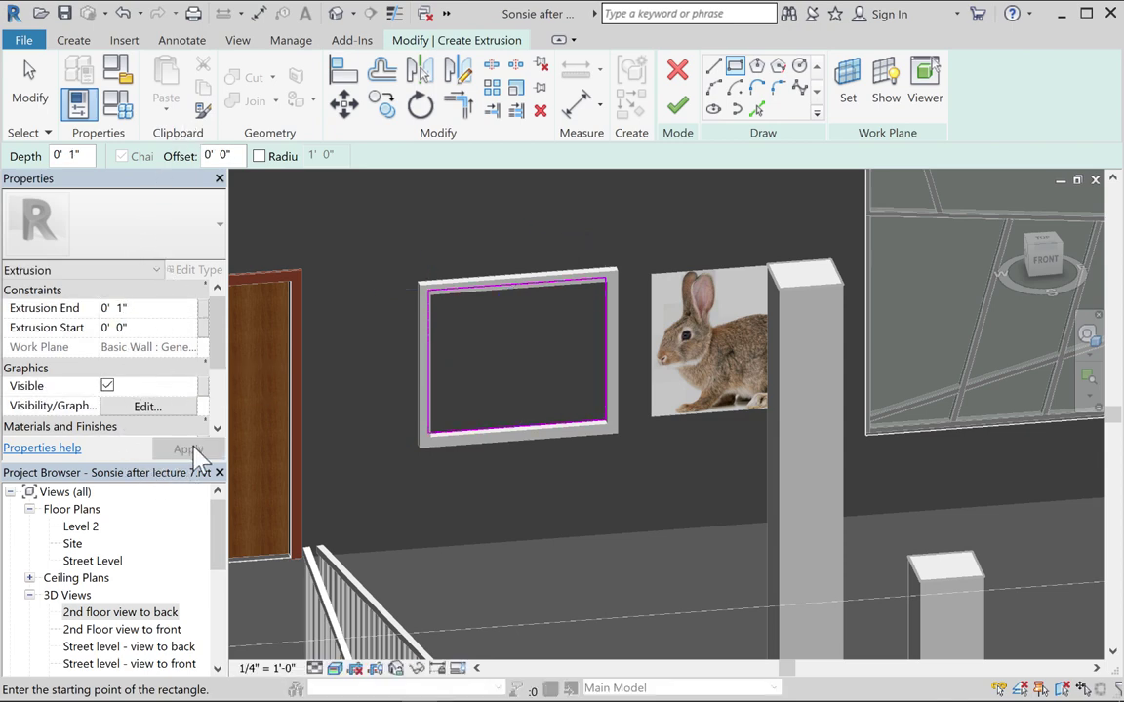
click(683, 111)
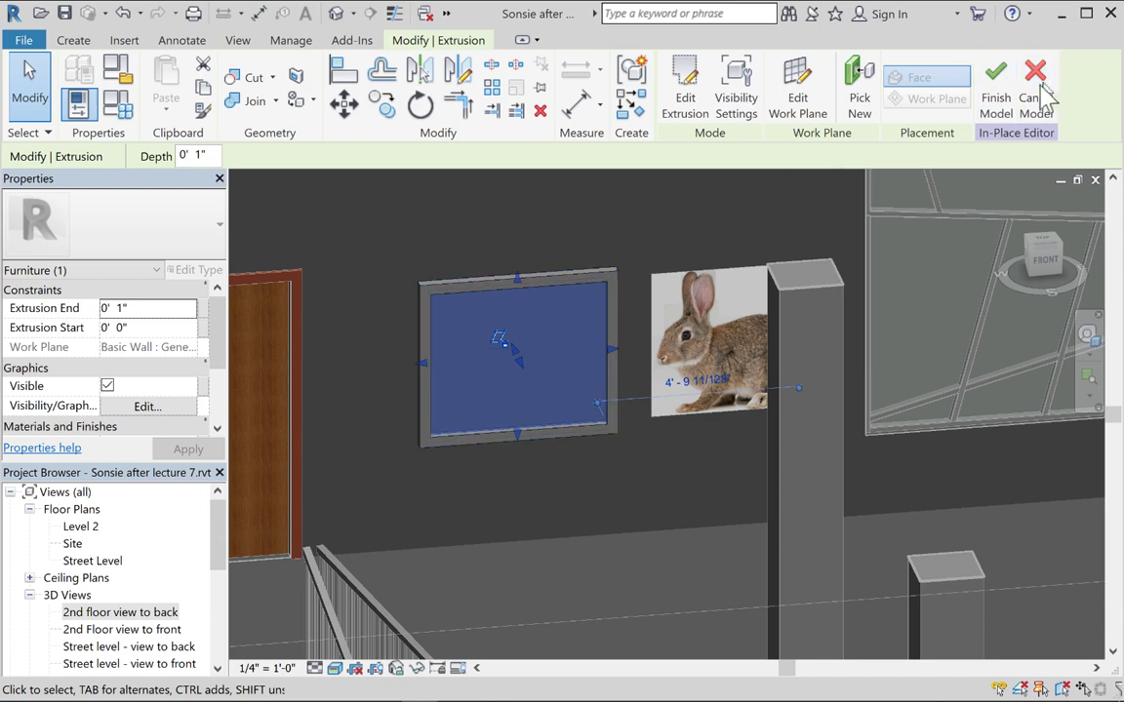
click(1000, 98)
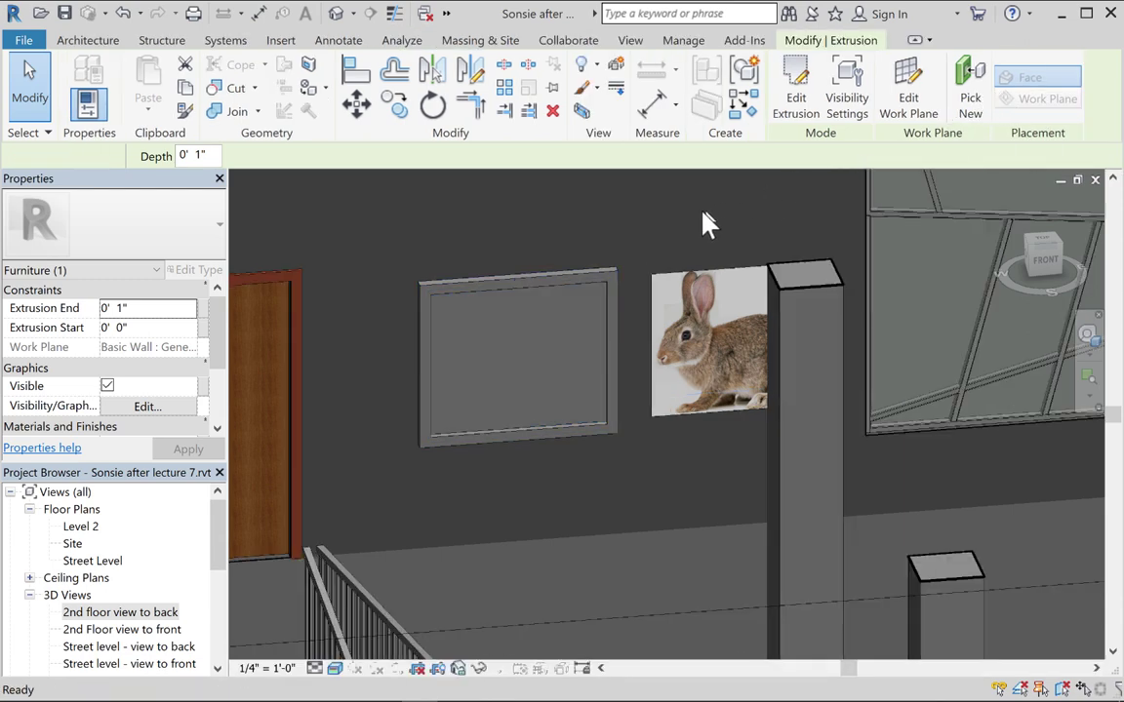
Create a similar Painting #1 decal from the rabbit painting and place it on the frame's backing panel
click(658, 304)
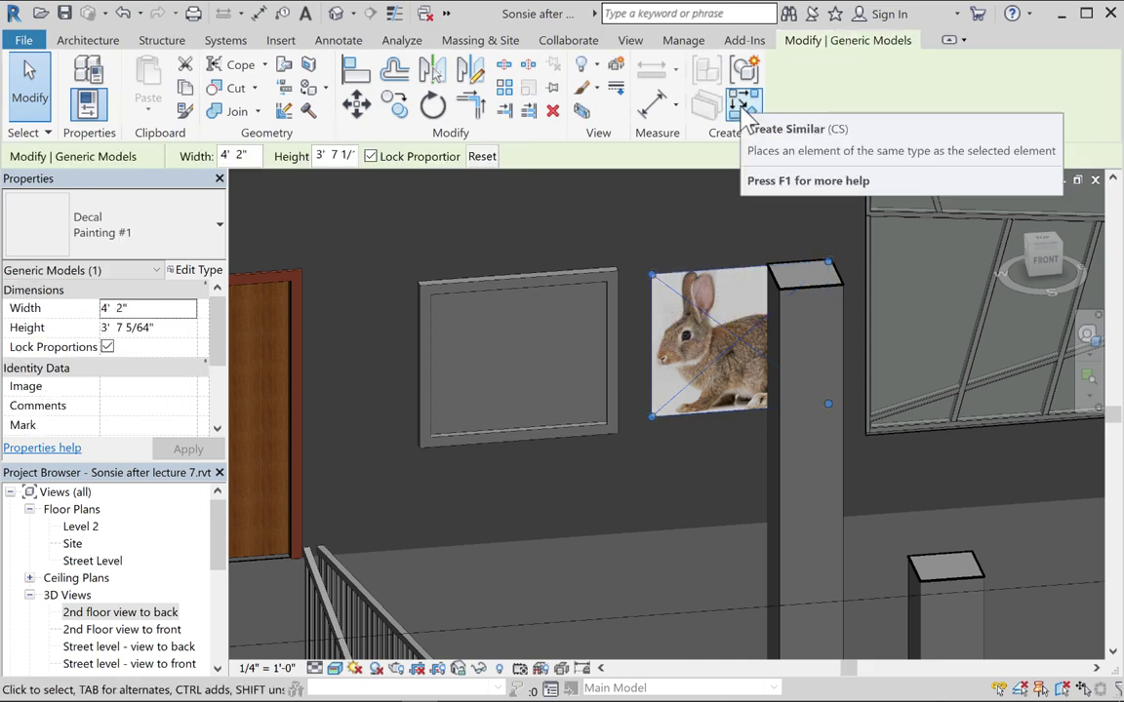
right_click(715, 347)
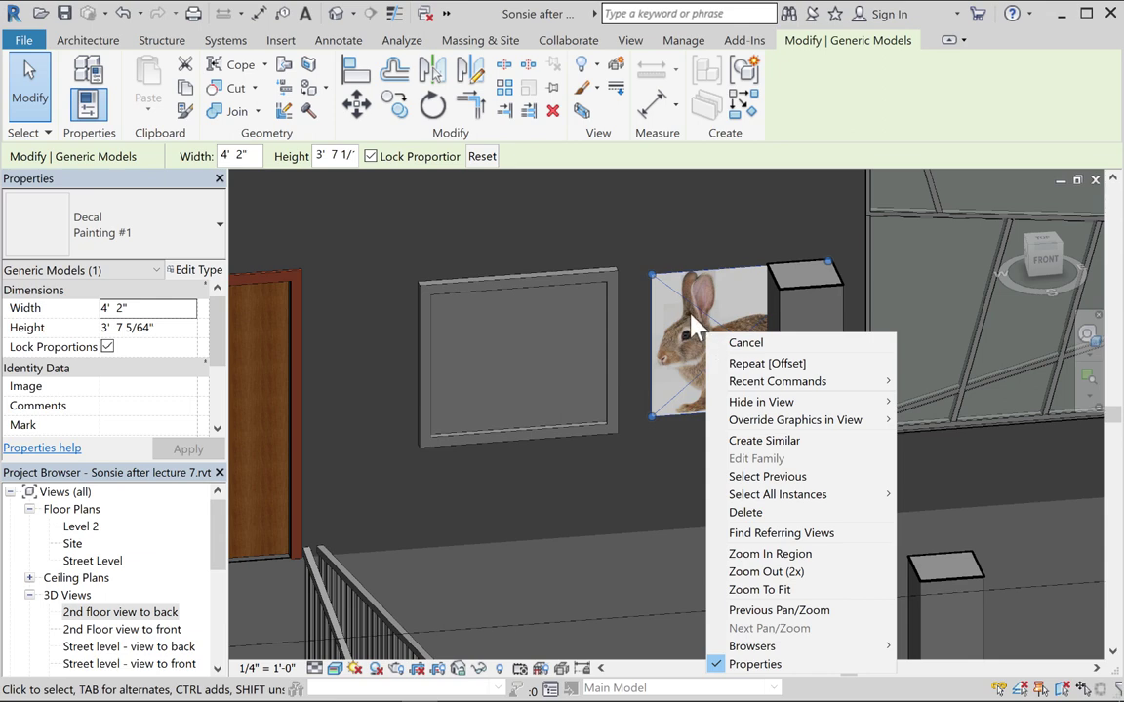
key(Escape)
click(744, 102)
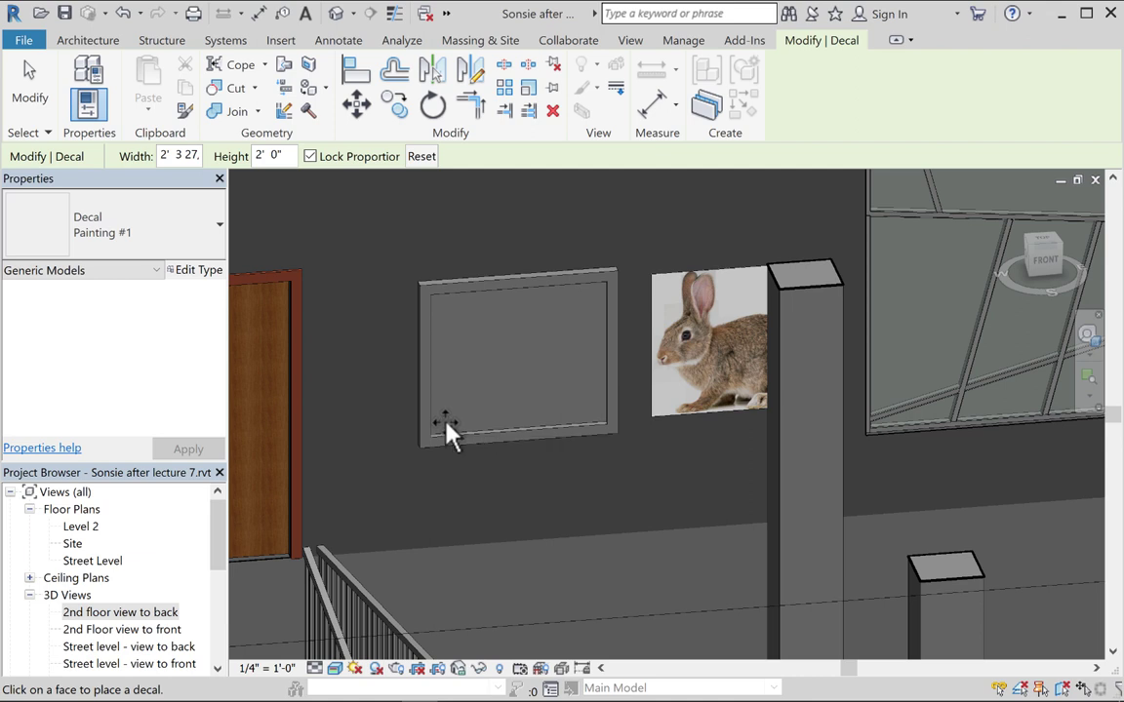
click(491, 382)
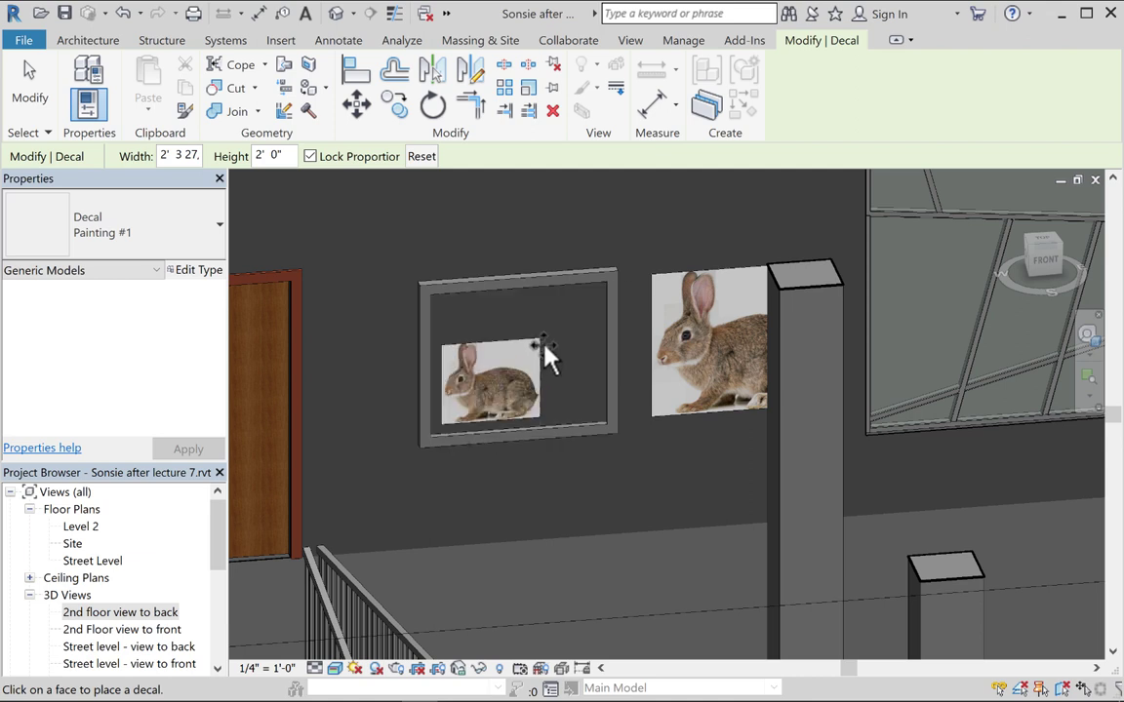
click(30, 92)
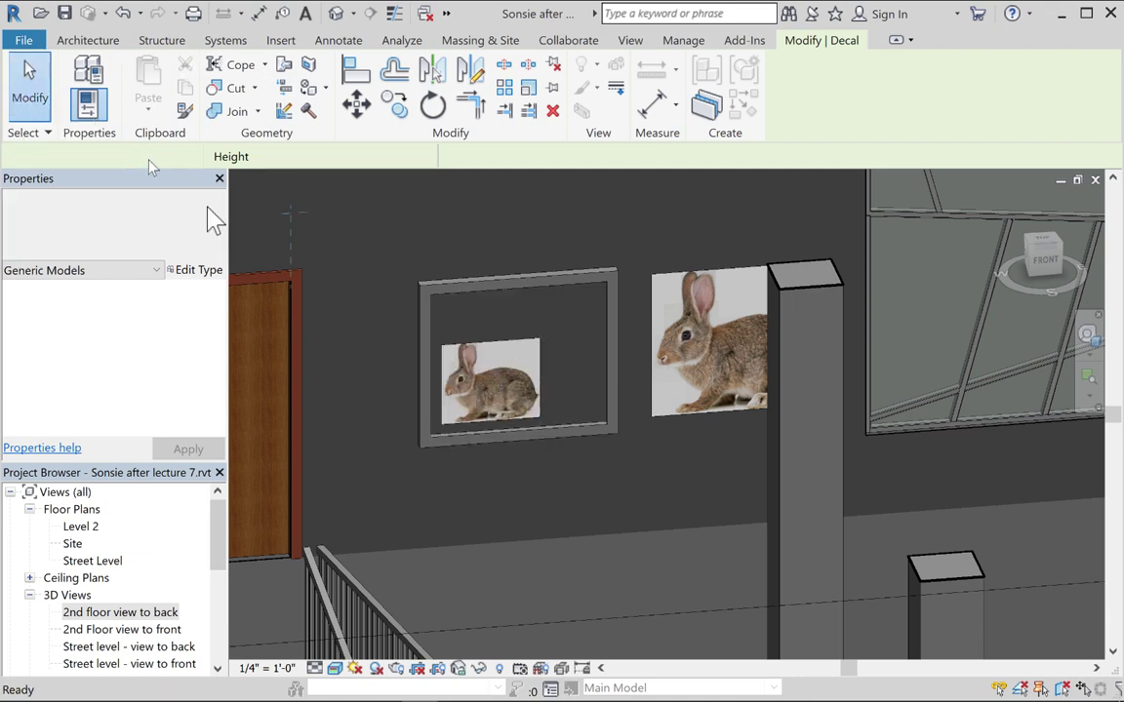
Stretch the new decal by its corners to fill the frame opening, about 4' 2" wide and 3' 7" high
click(520, 356)
drag(540, 349, 606, 283)
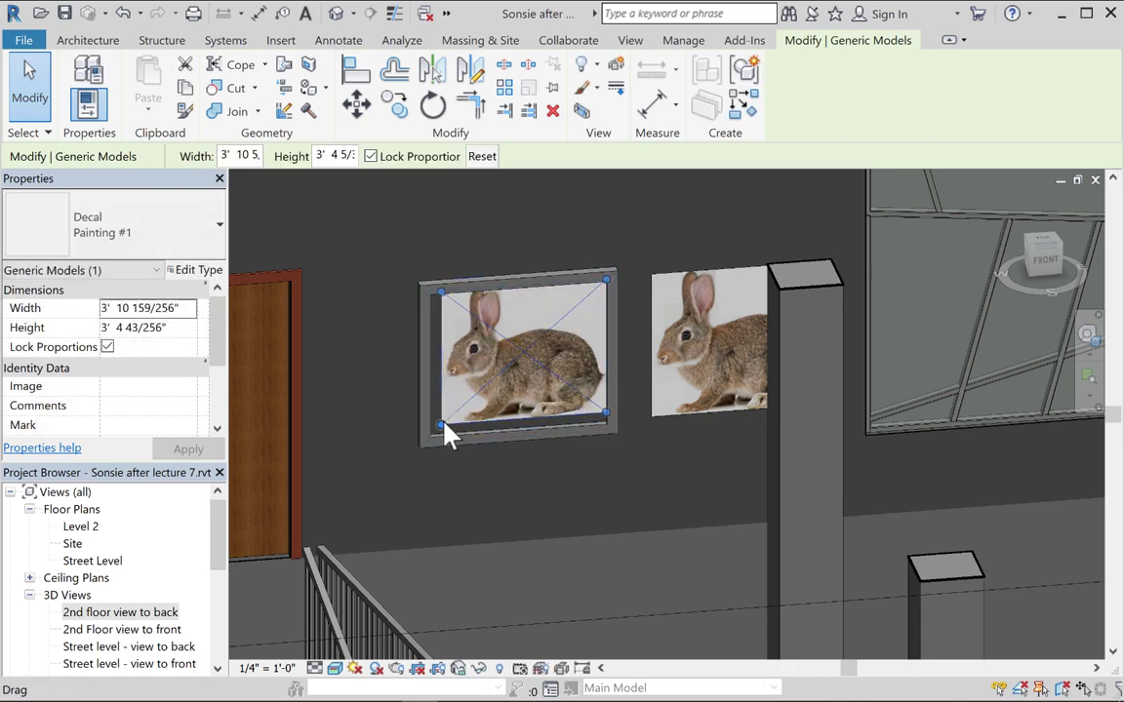
drag(432, 435, 421, 445)
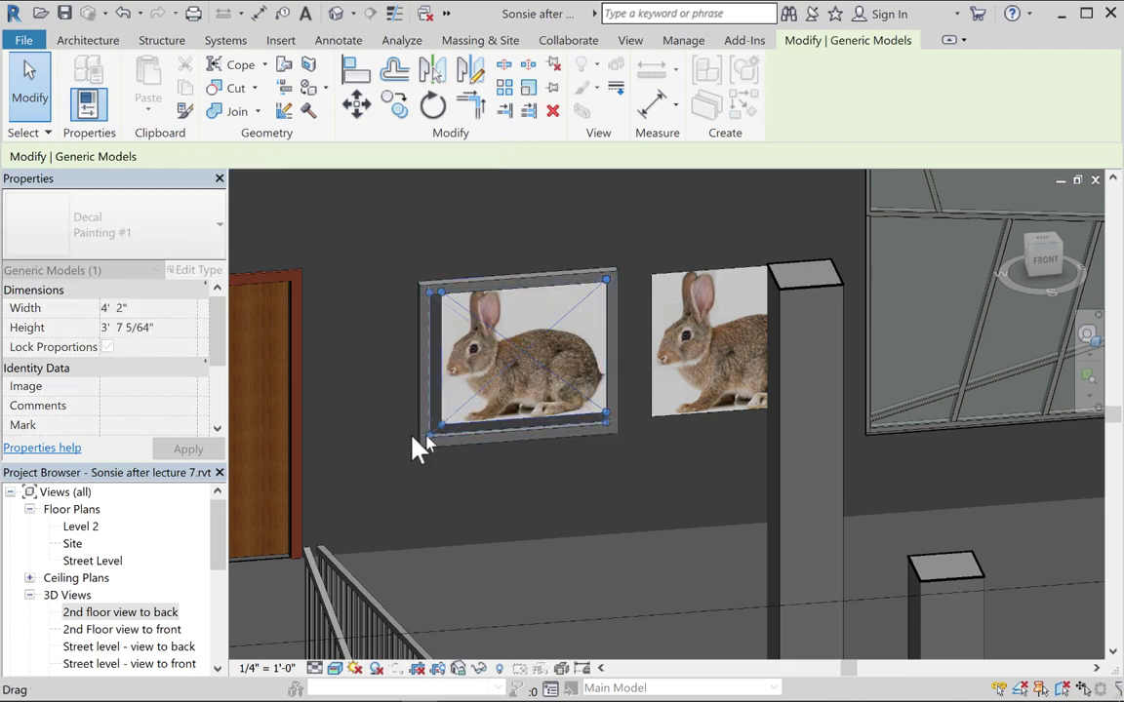
key(Escape)
Delete the original unframed rabbit decal from the back wall
click(664, 351)
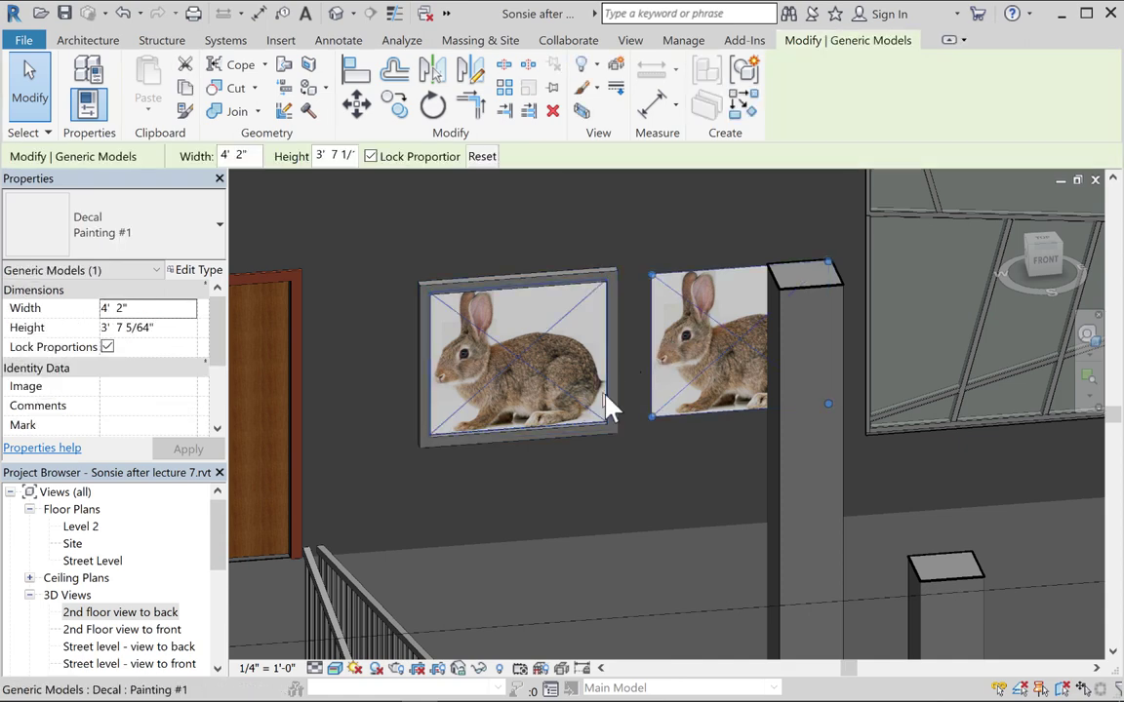
key(Delete)
key(Escape)
shift+middle_drag(479, 466, 509, 489)
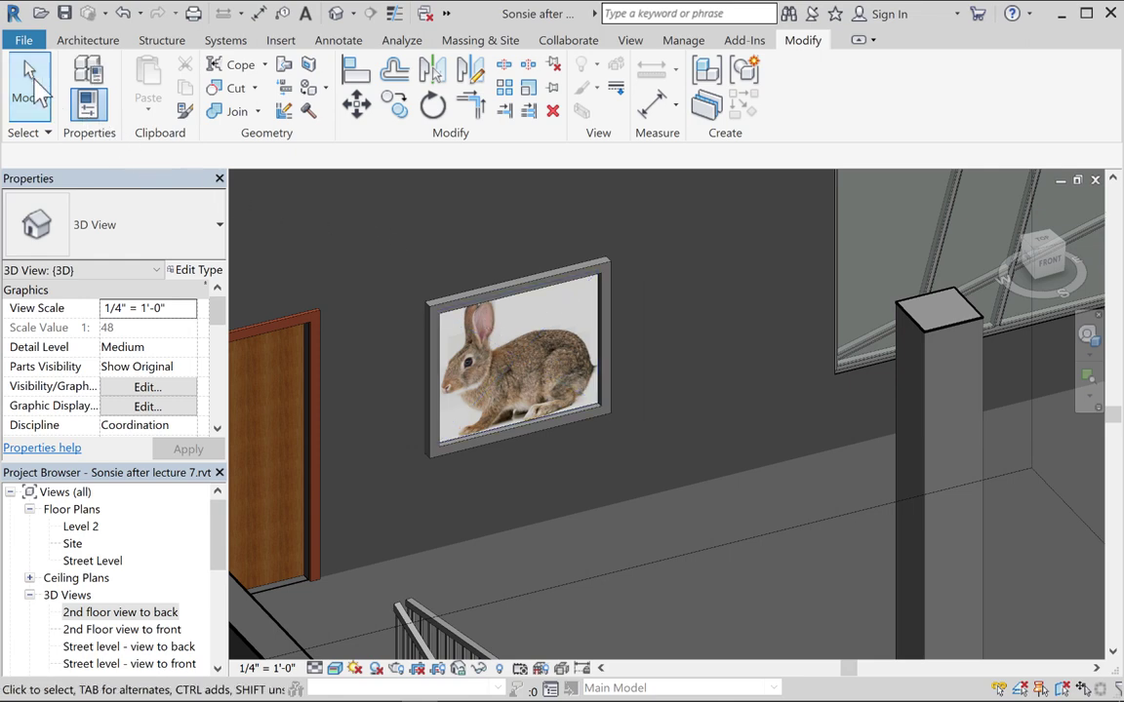
Group the picture frame and its decal as a model group named "Picture frame with rabbit"
drag(389, 220, 688, 476)
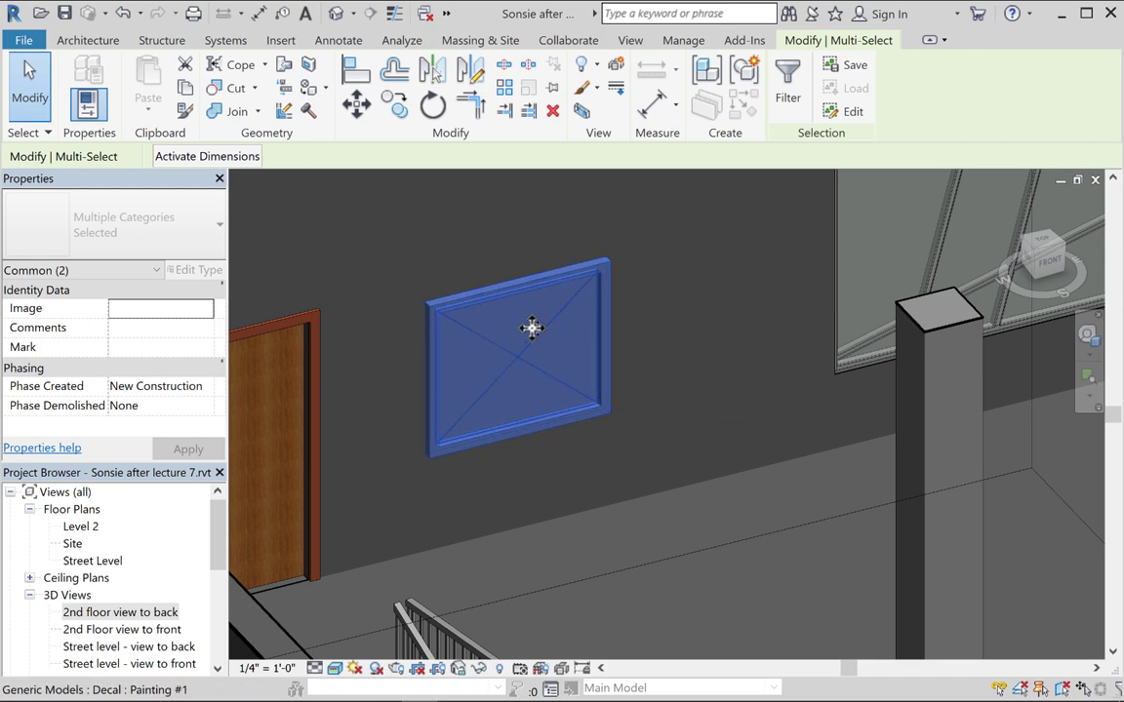
click(745, 73)
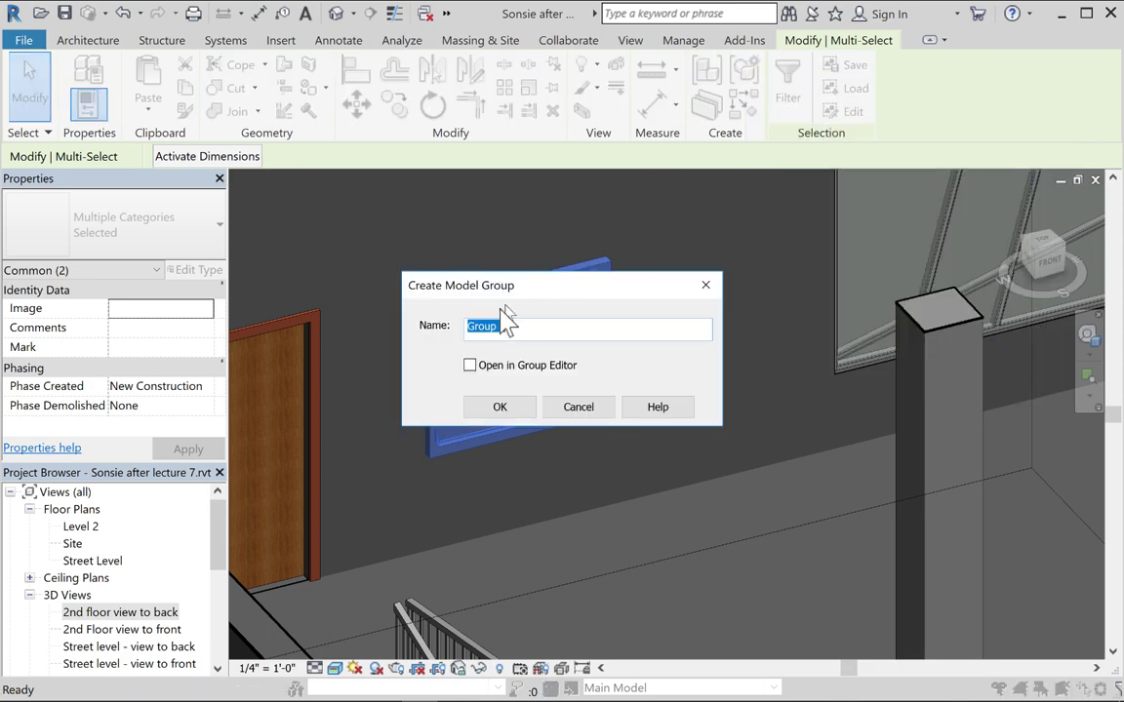
text(Picture fr)
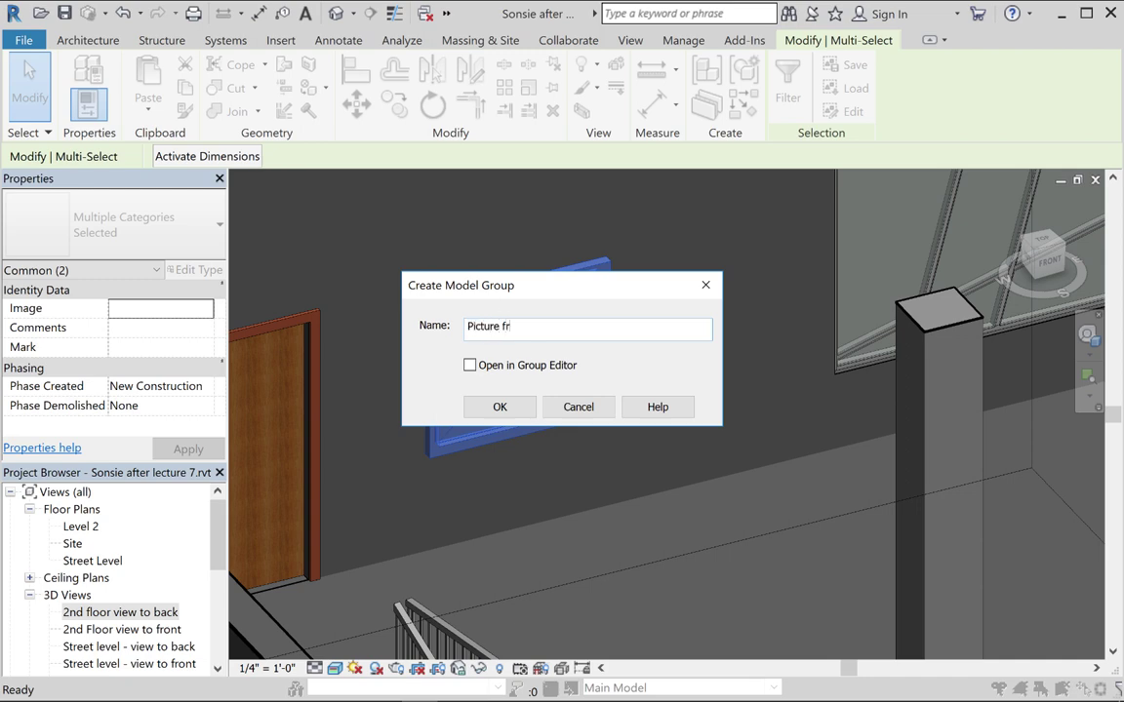
text(ame with rabbit)
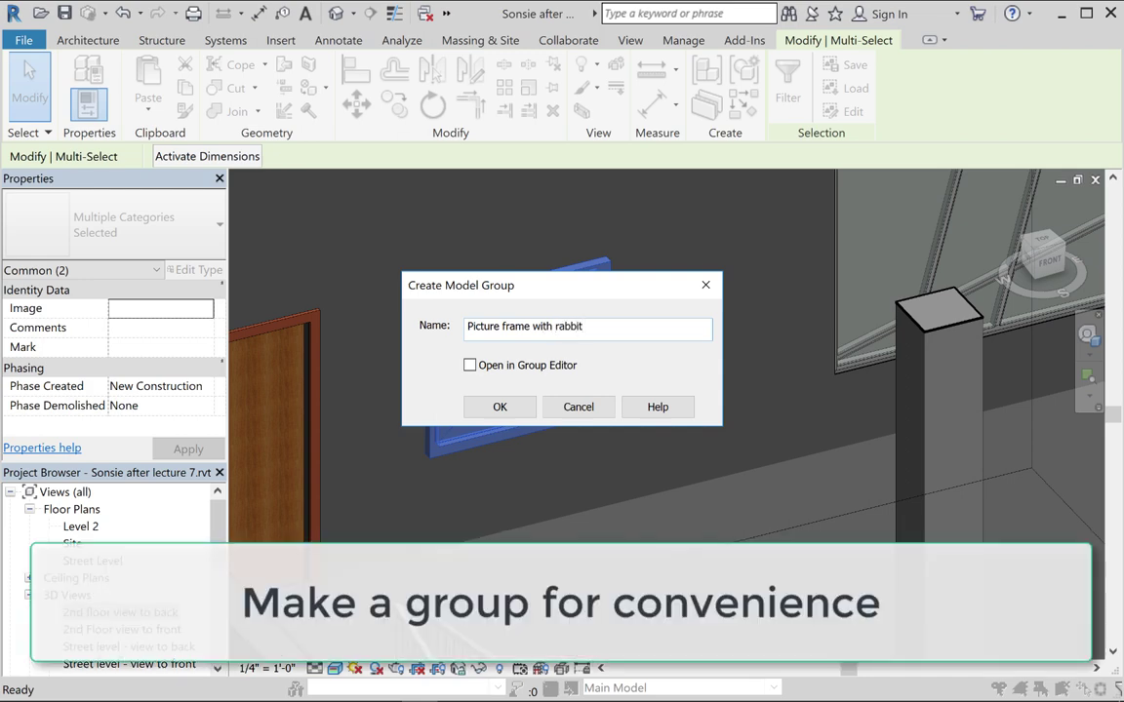
click(508, 410)
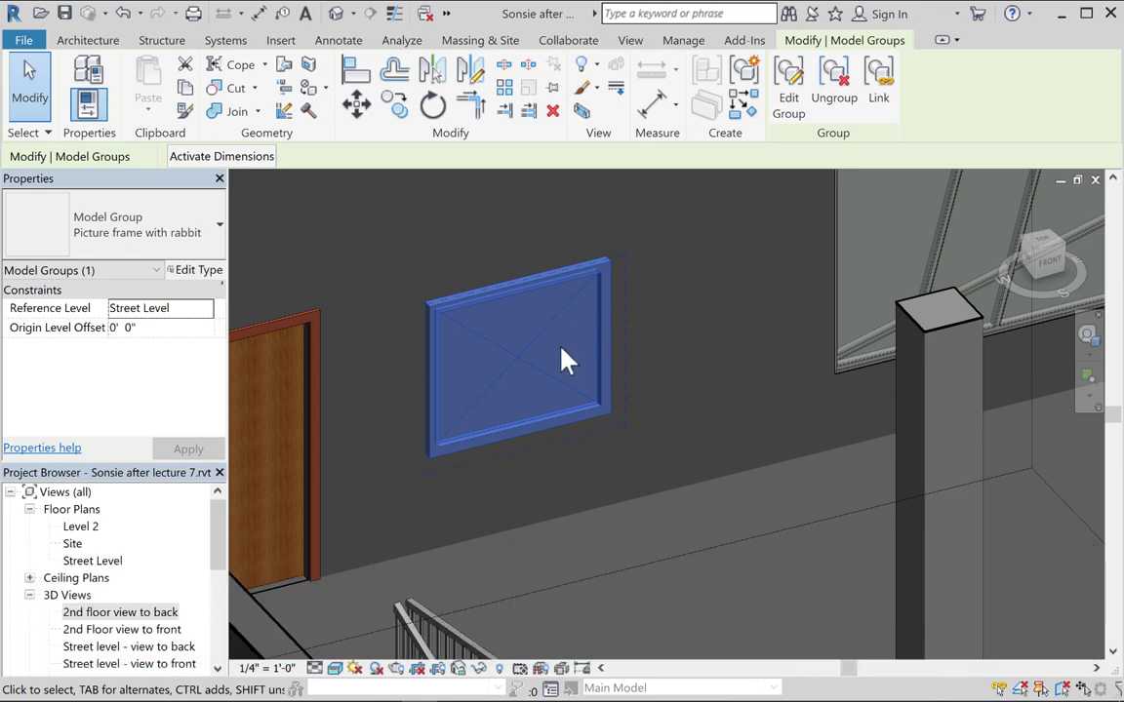
Try moving the picture frame group along the wall away from the door, inspect it, and undo the move
shift+middle_drag(570, 364, 504, 302)
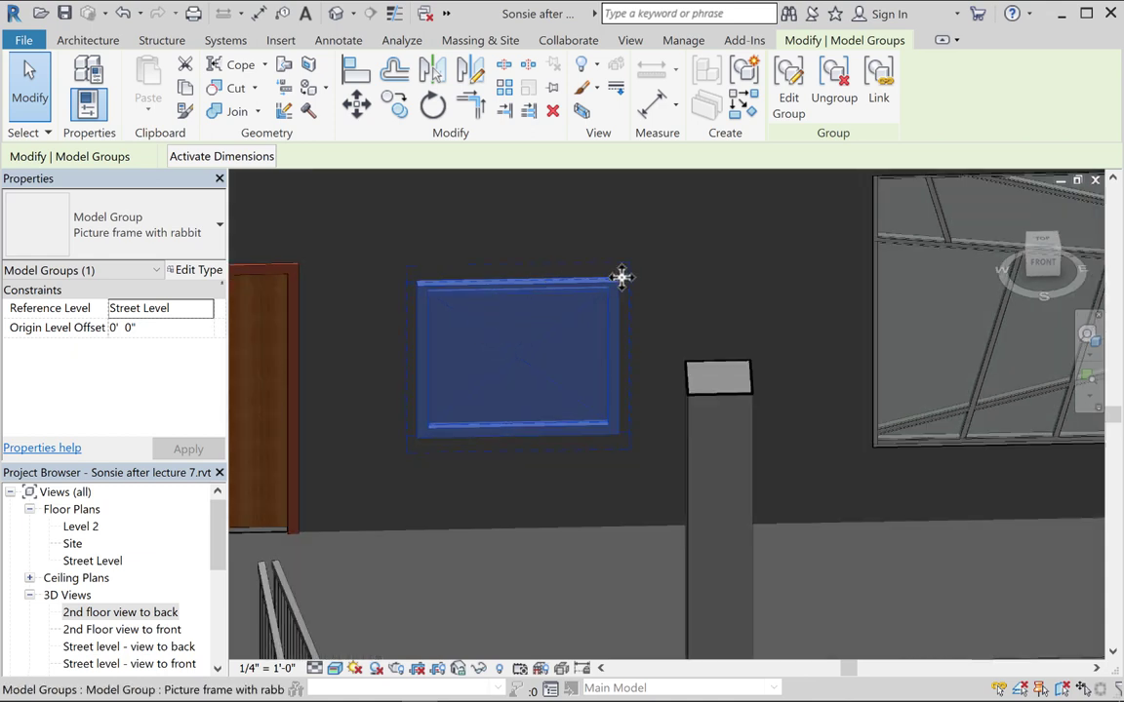
mouse_move(697, 252)
mouse_down()
mouse_move(728, 254)
mouse_move(705, 238)
mouse_move(713, 218)
mouse_move(695, 261)
mouse_up()
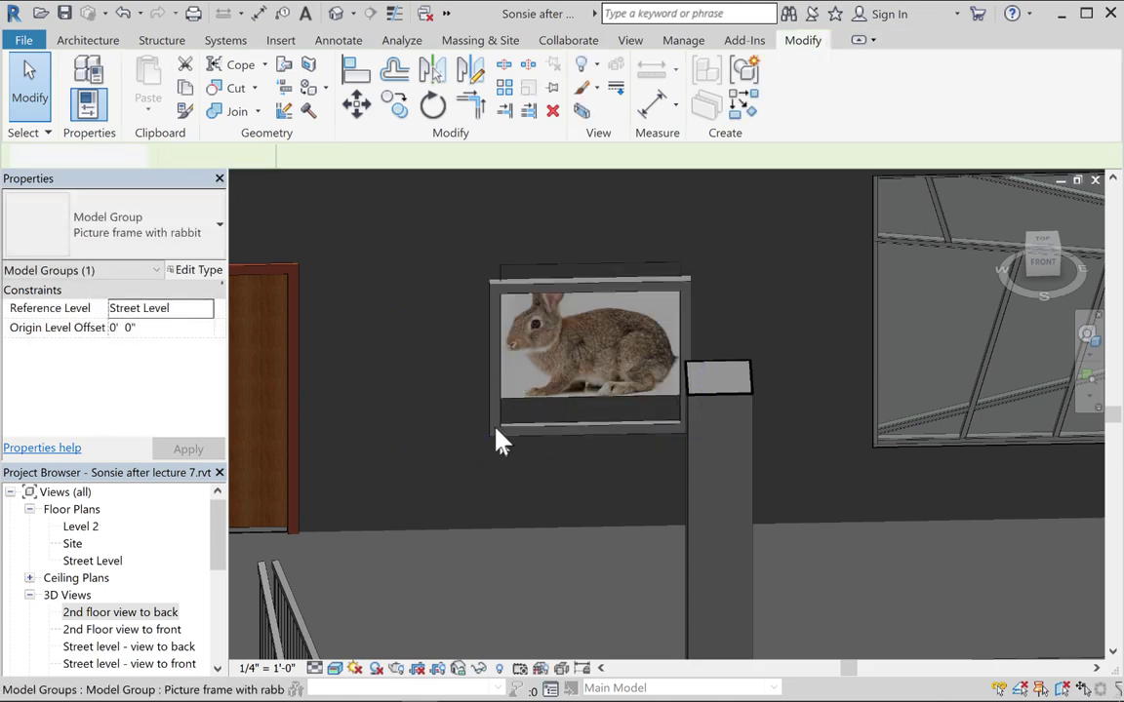
key(Escape)
click(531, 377)
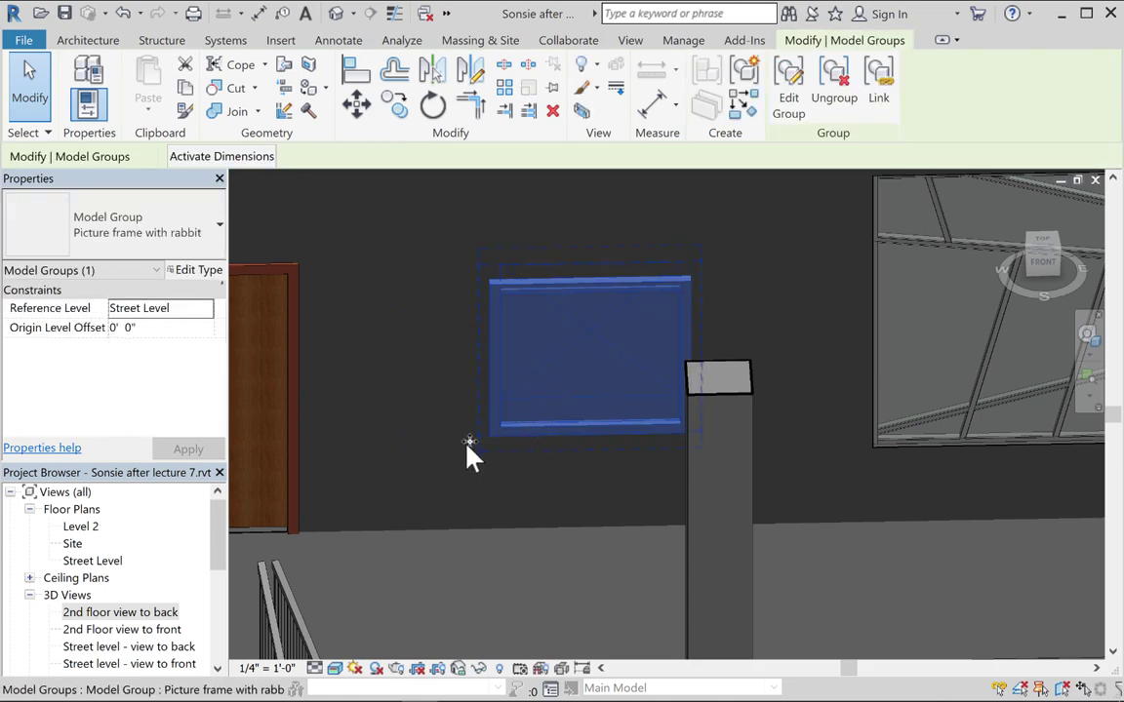
click(533, 390)
shift+middle_drag(522, 403, 557, 380)
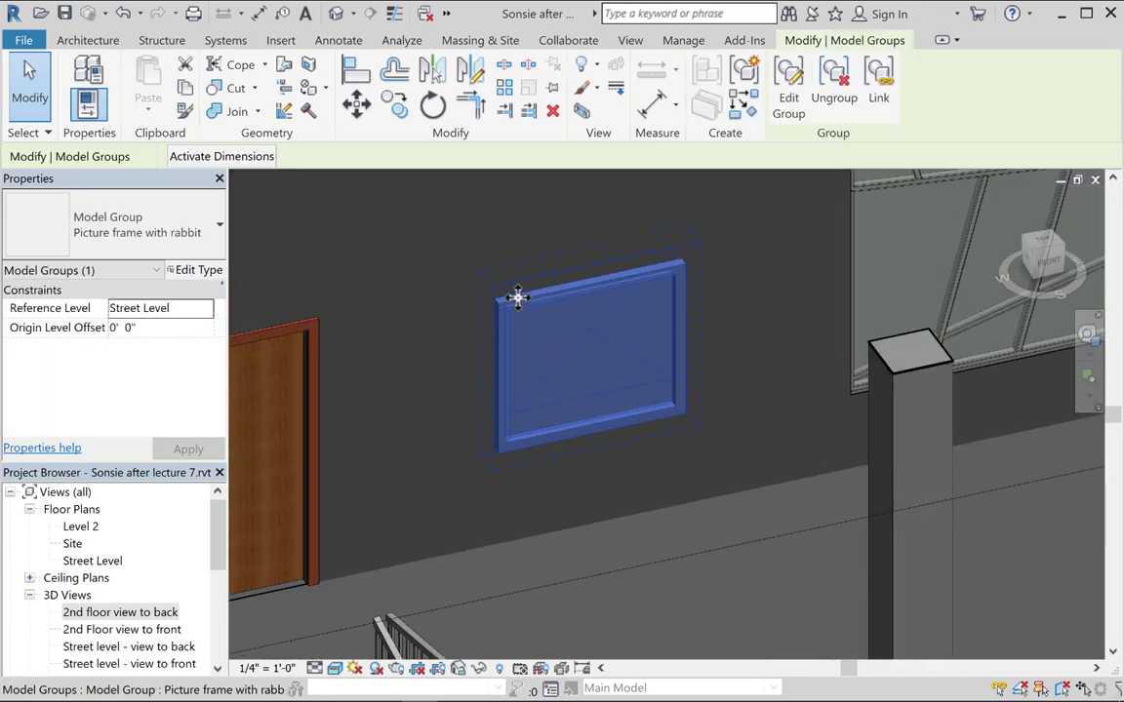
key(ctrl+z)
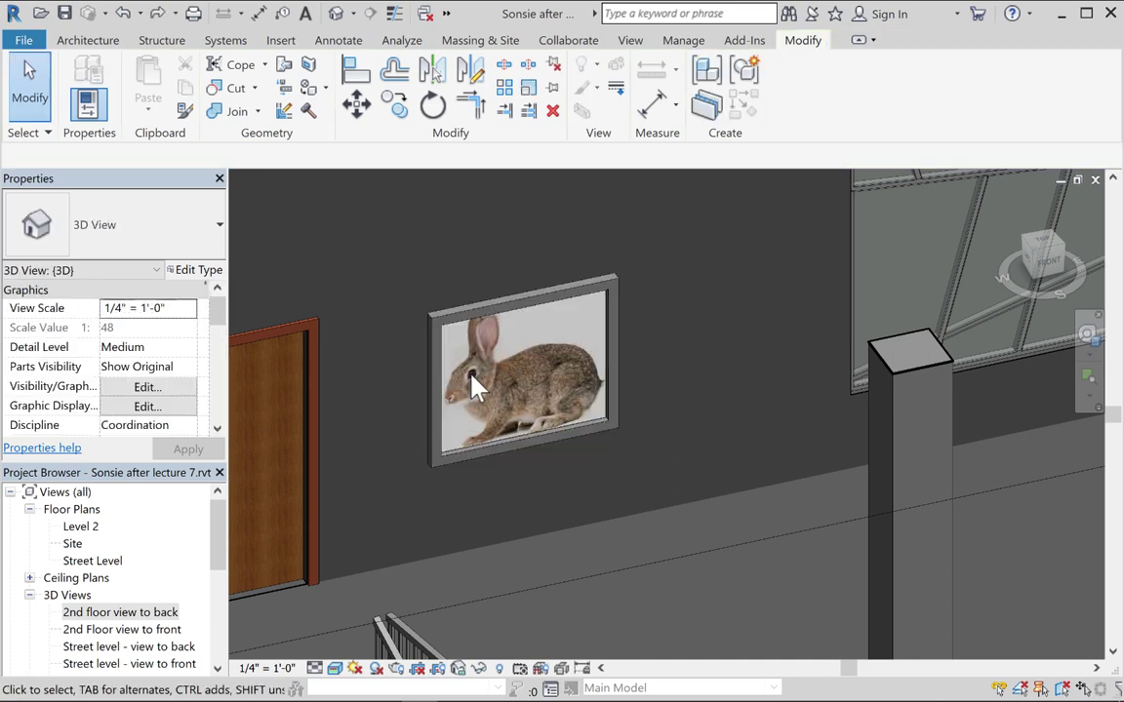